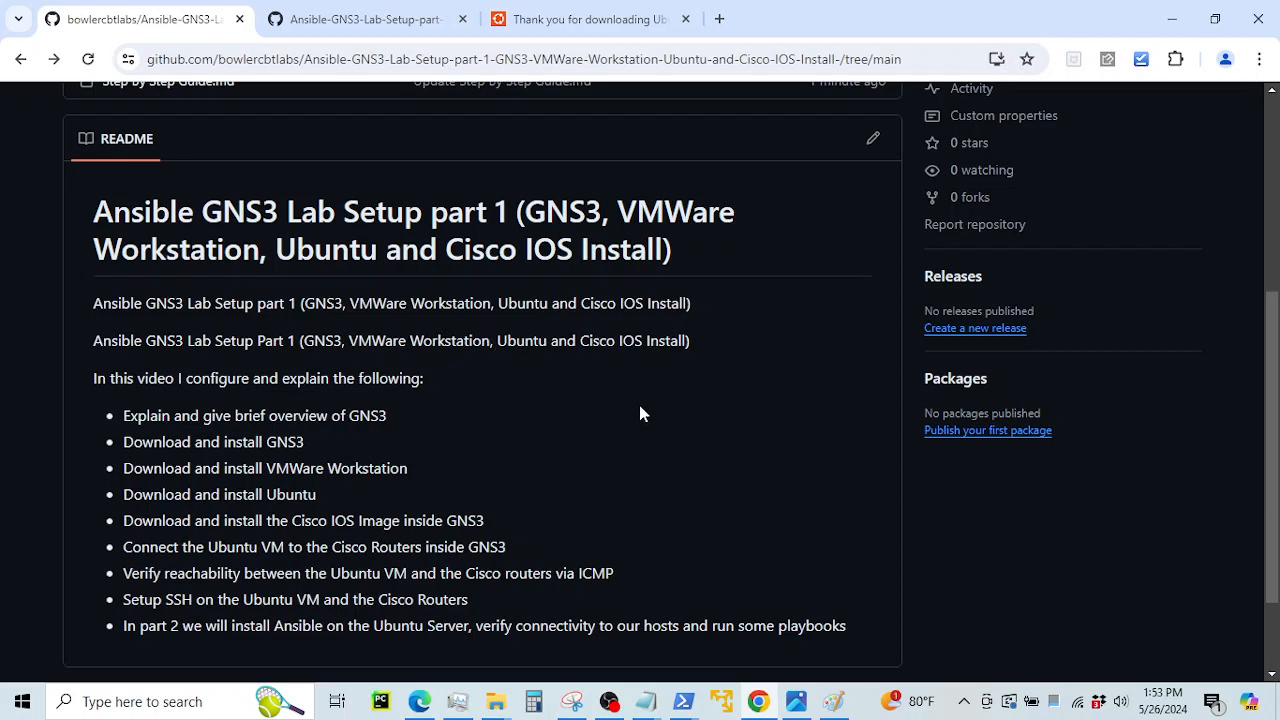
Look at the lab topology diagram in Photos, then go back to the Step By Step Guide.md tab
click(795, 702)
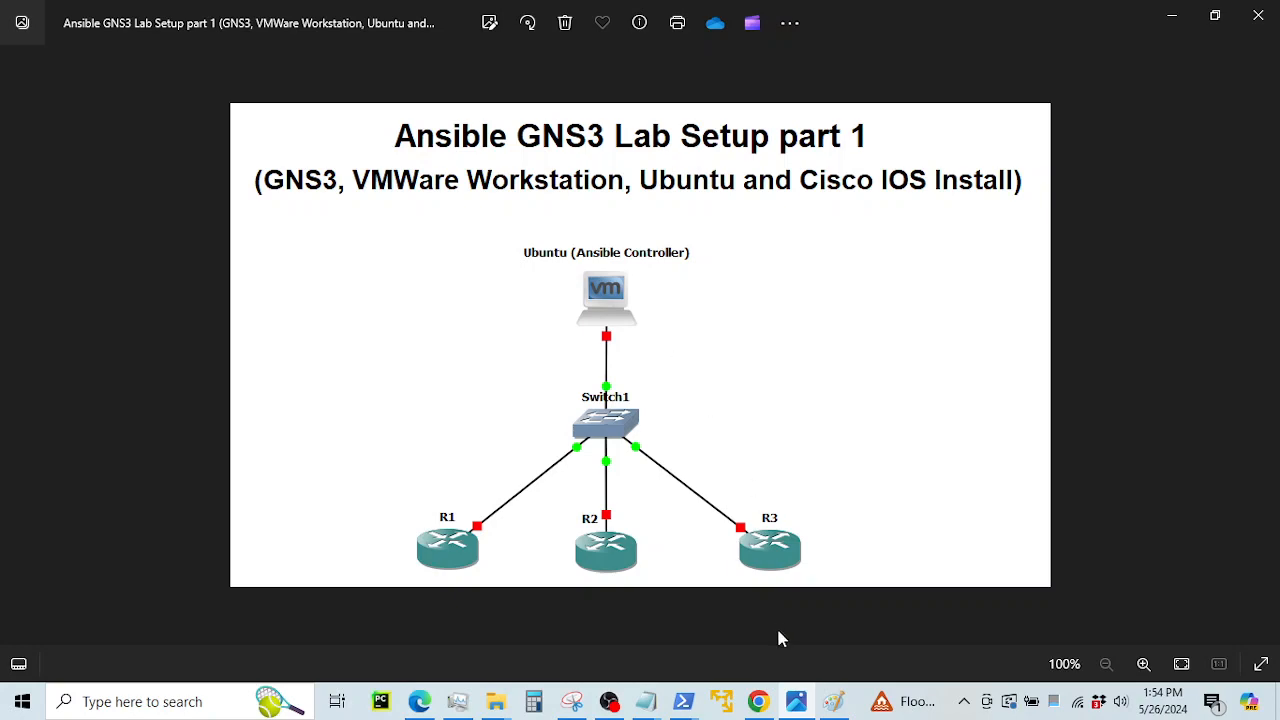
click(758, 701)
click(345, 20)
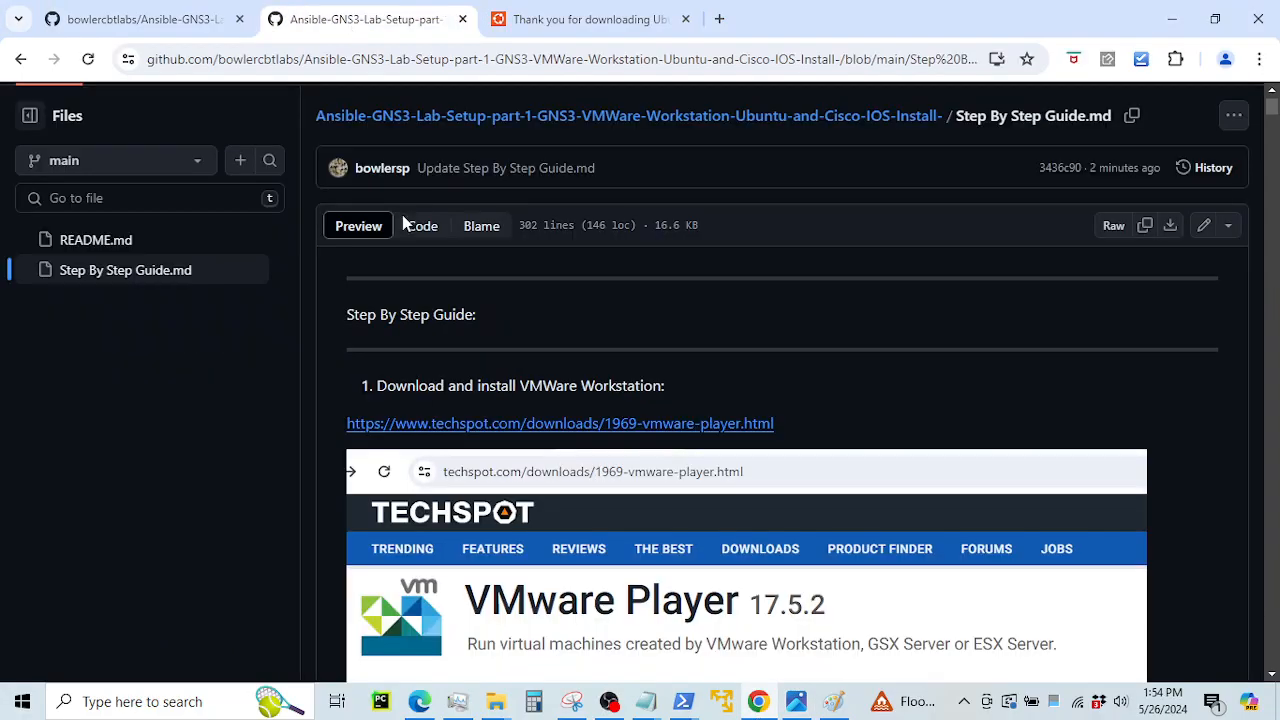
scroll(505, 330, up, 2)
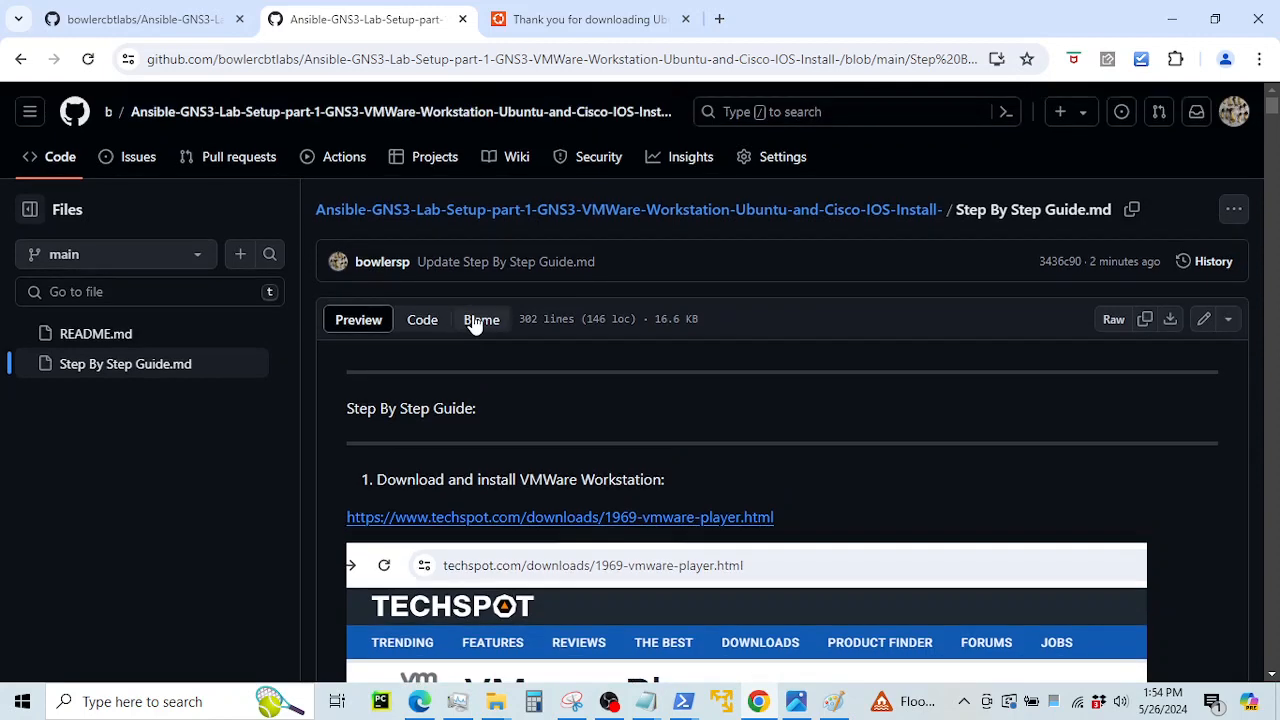
click(160, 25)
scroll(340, 225, up, 3)
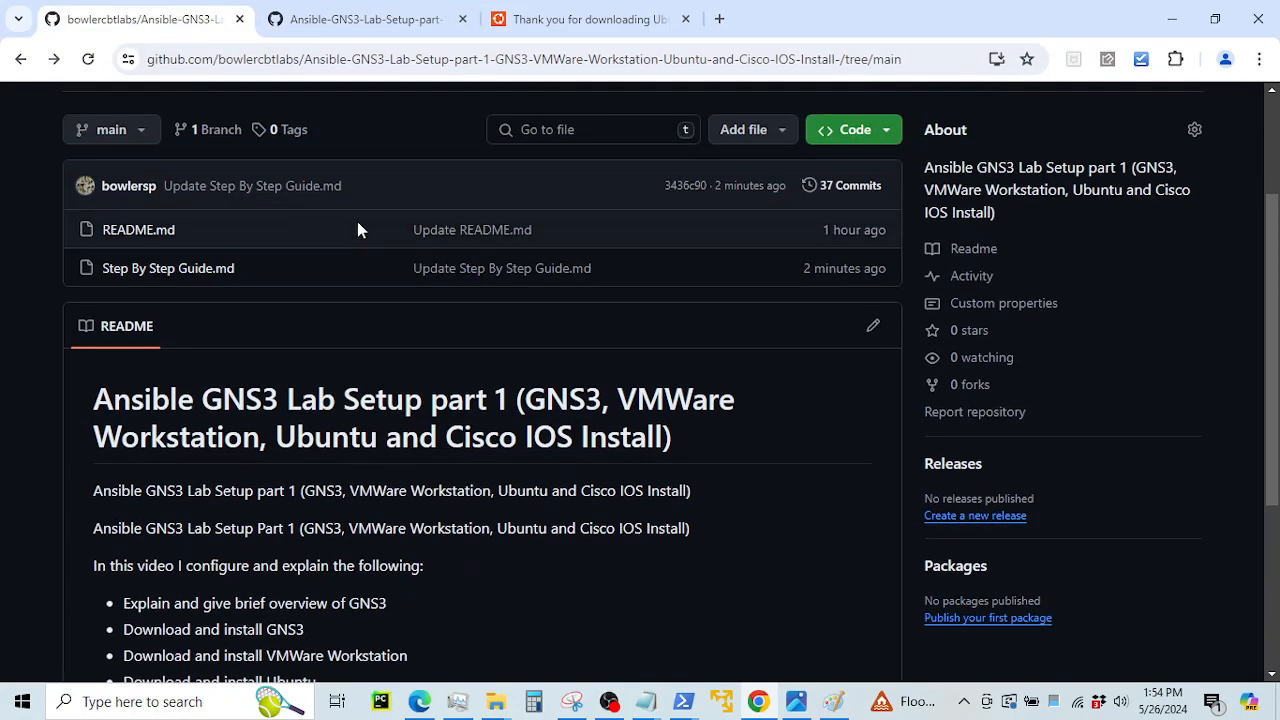
scroll(395, 265, down, 2)
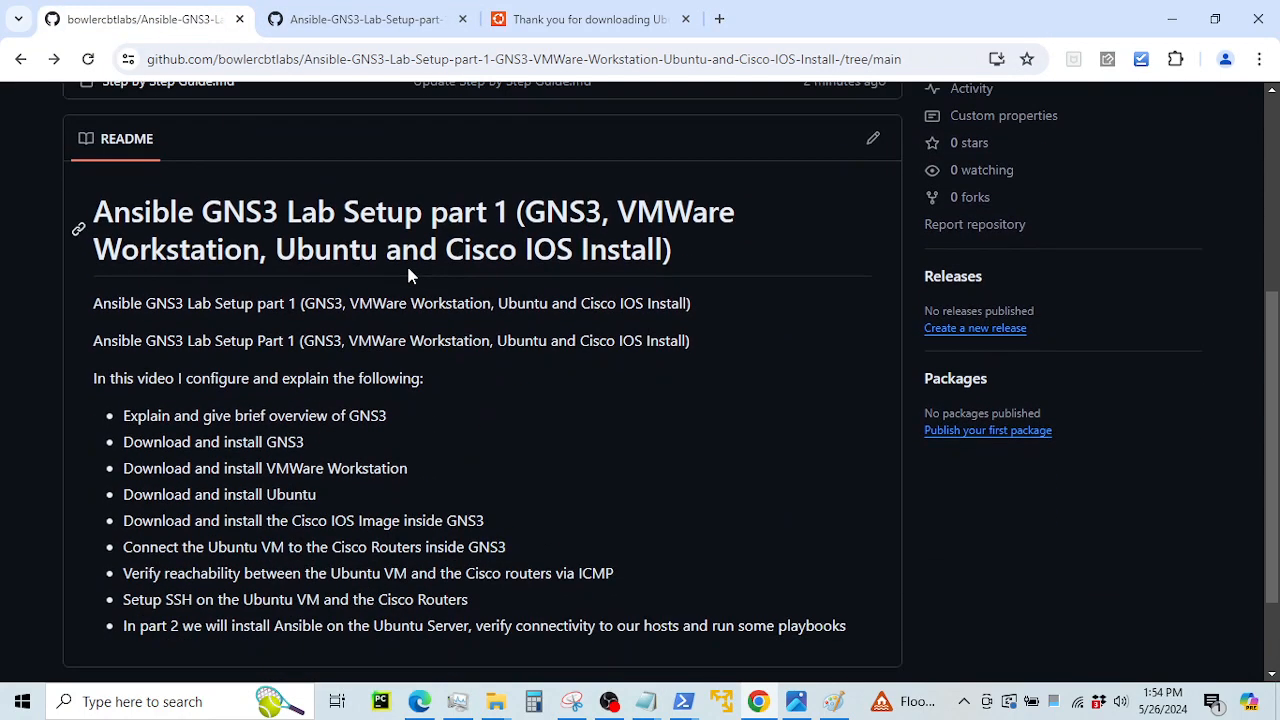
scroll(424, 291, up, 1)
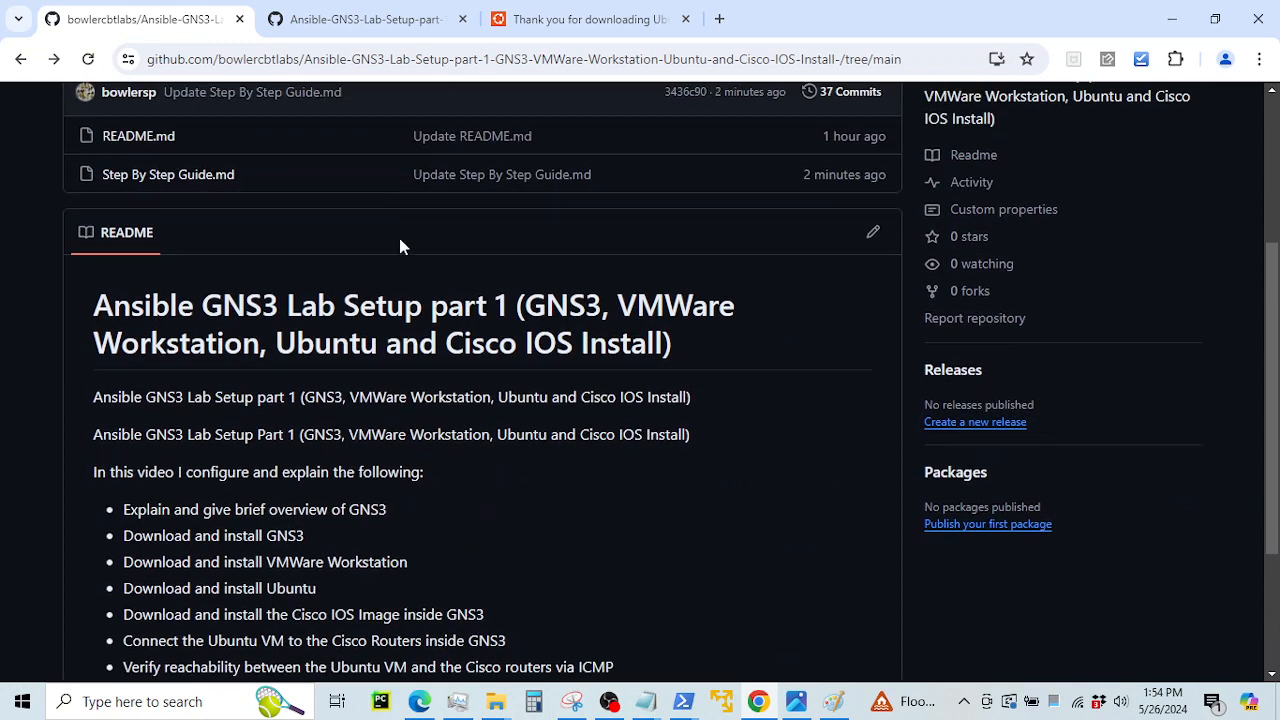
mouse_move(368, 24)
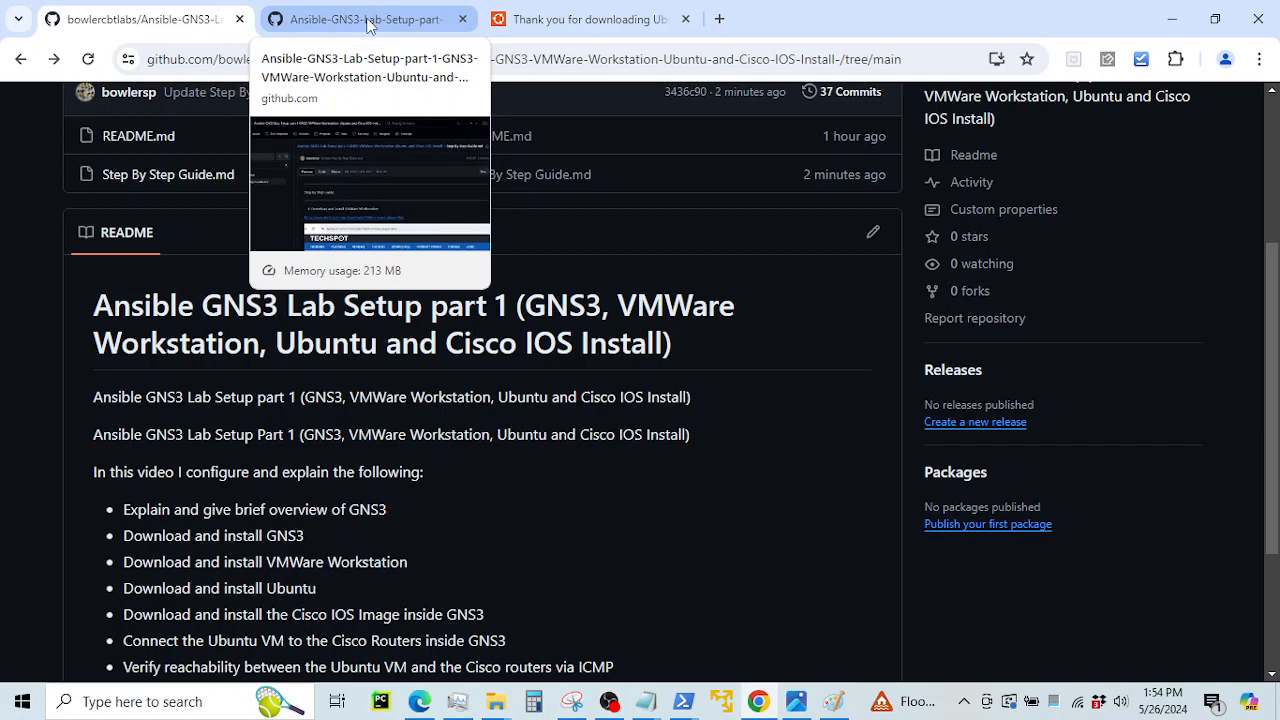
click(368, 24)
scroll(761, 424, down, 1)
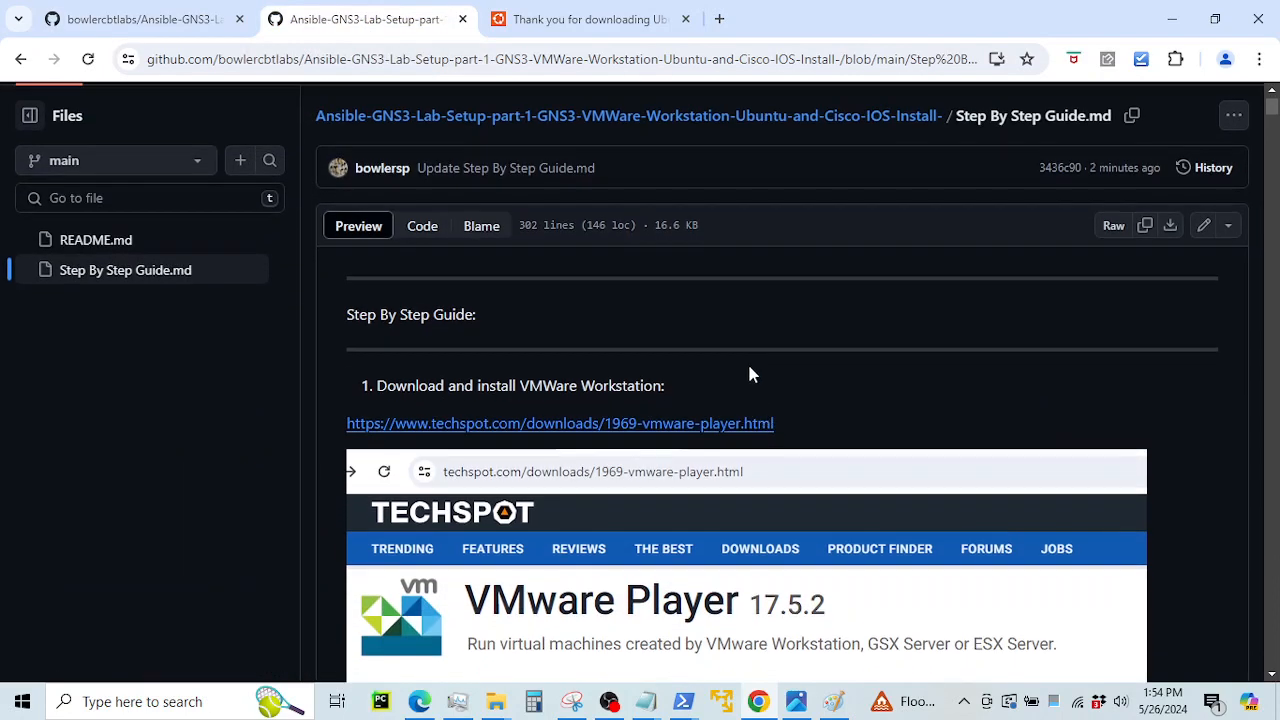
scroll(745, 392, down, 1)
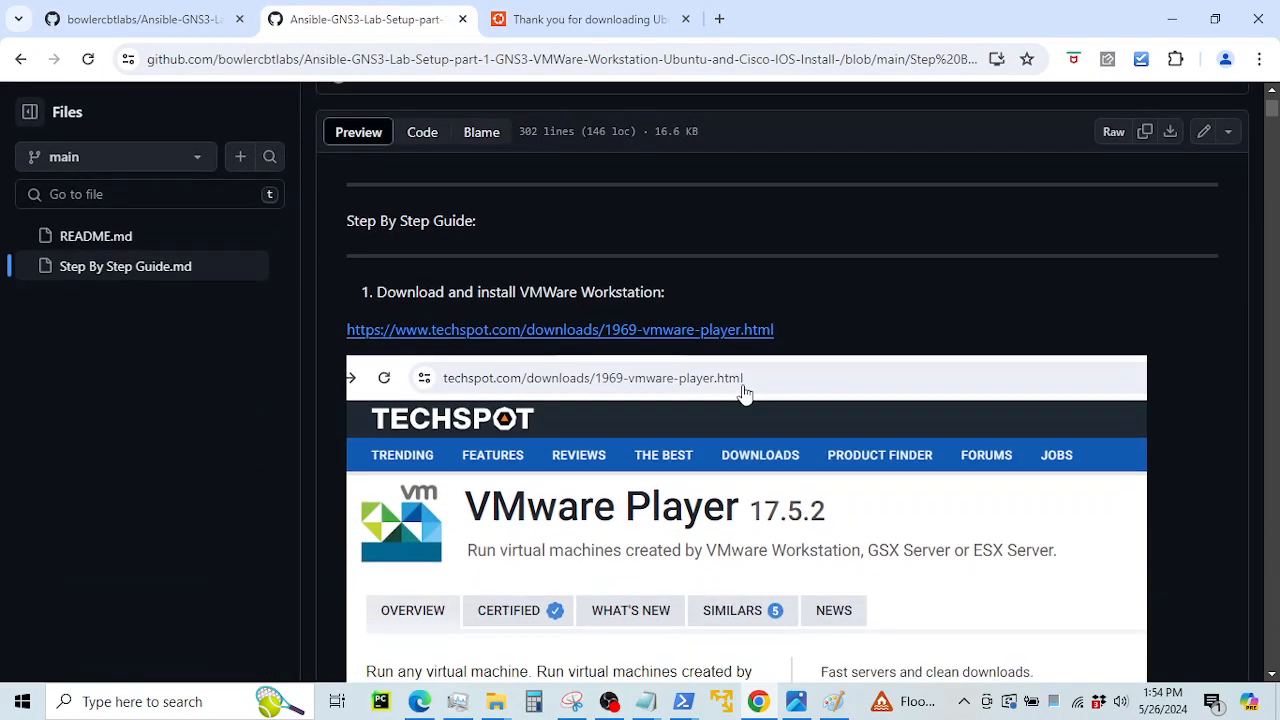
scroll(745, 392, up, 1)
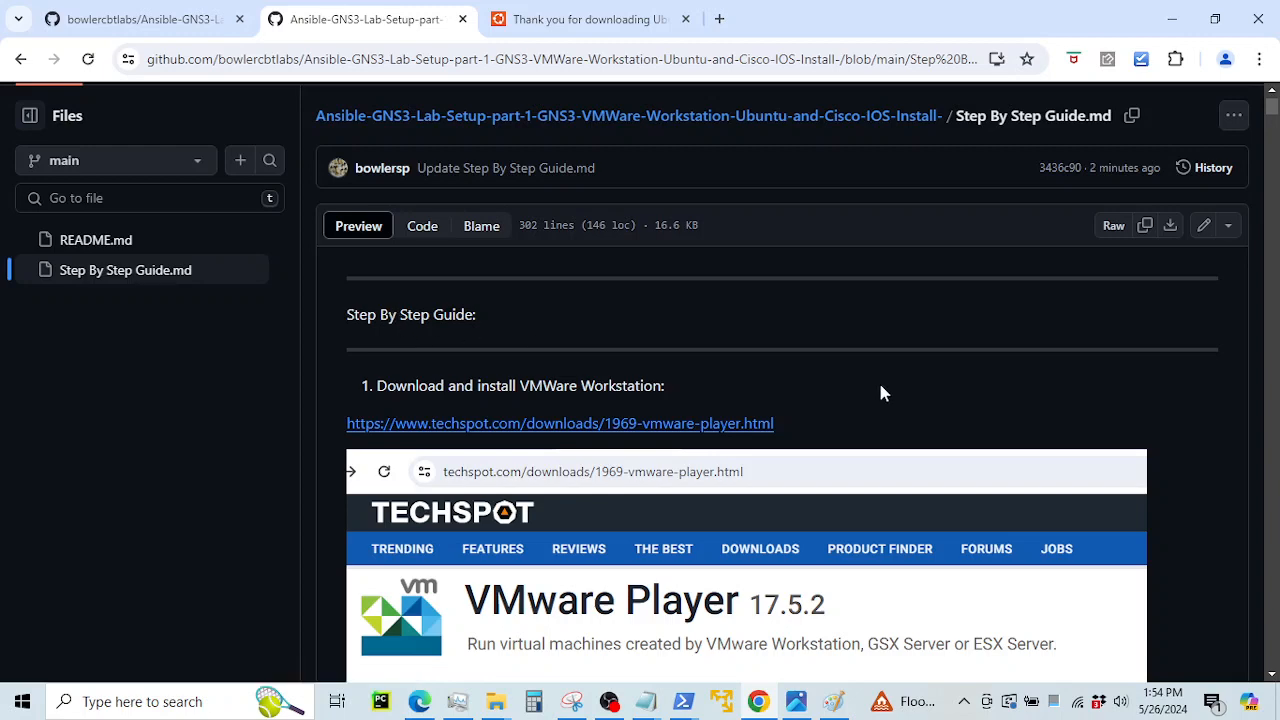
scroll(880, 393, down, 2)
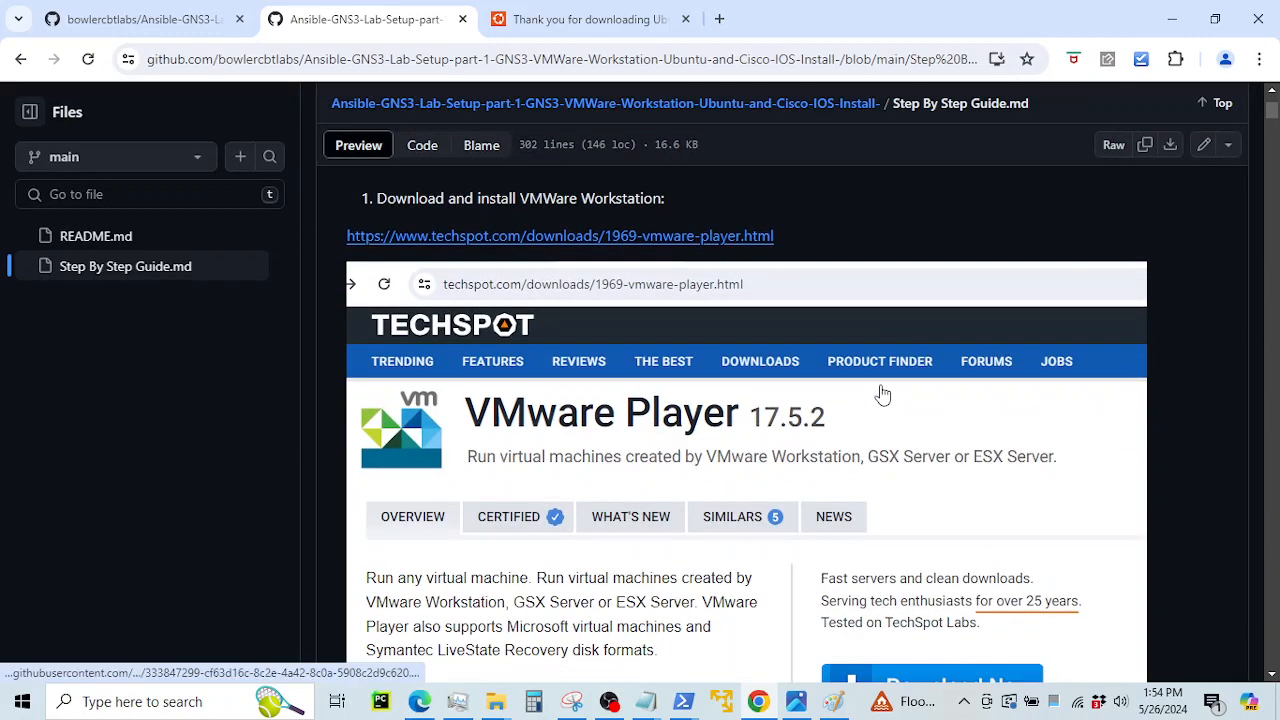
scroll(862, 331, up, 1)
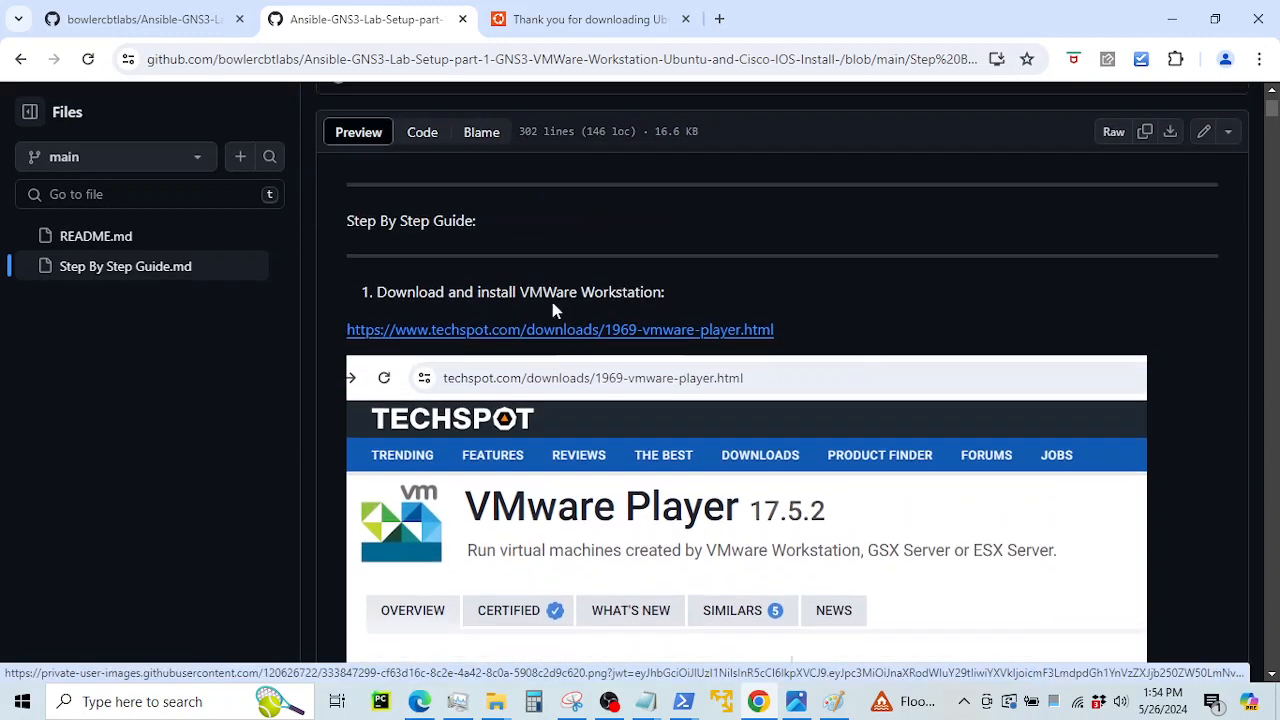
drag(397, 292, 679, 313)
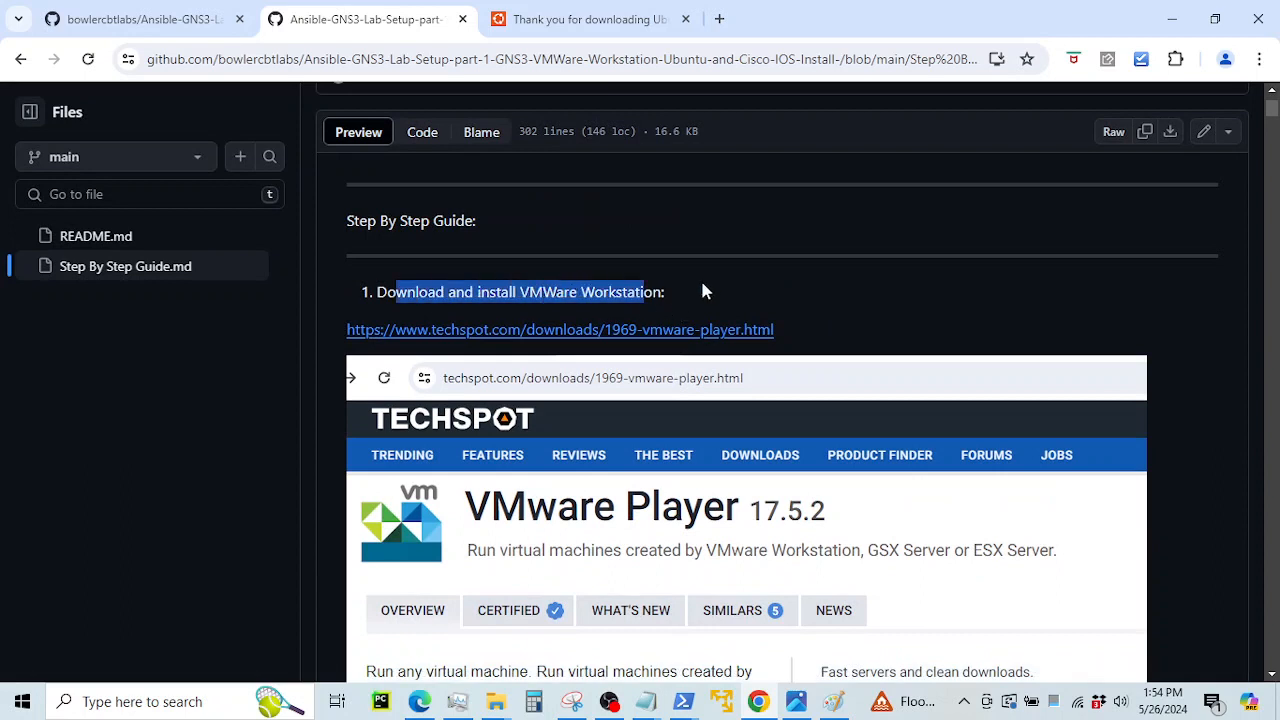
scroll(1051, 389, down, 2)
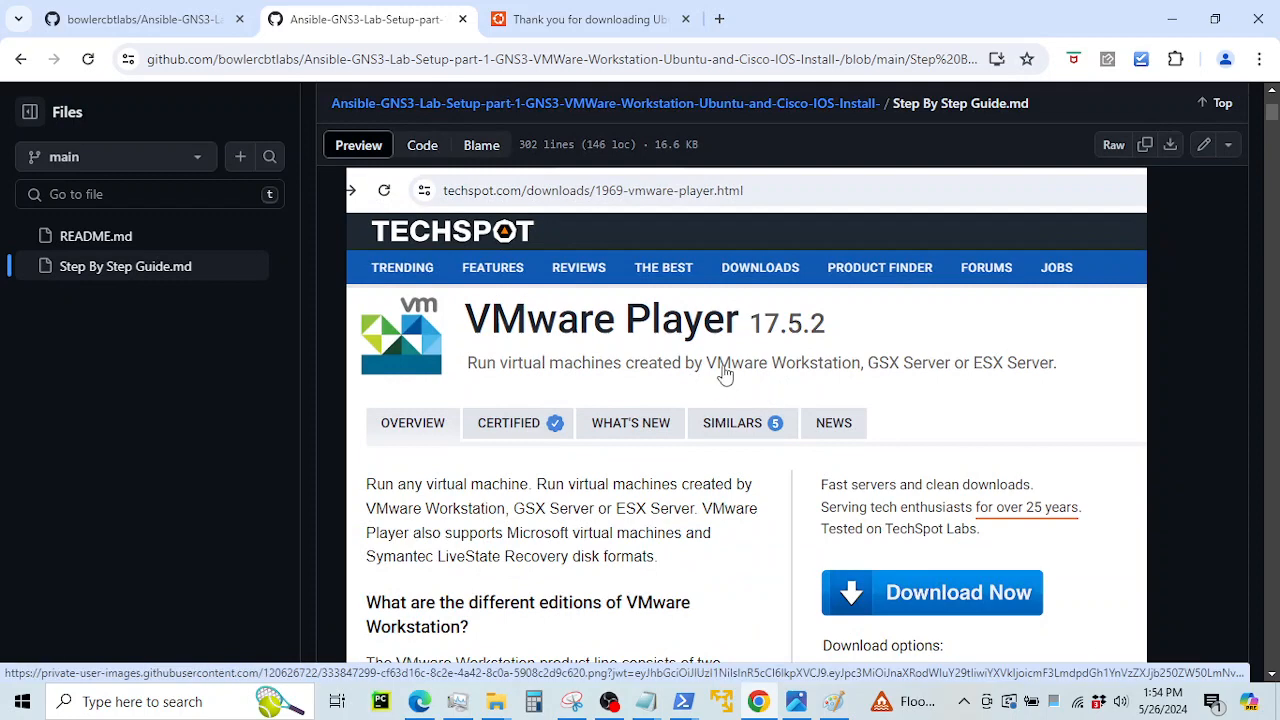
scroll(643, 305, up, 1)
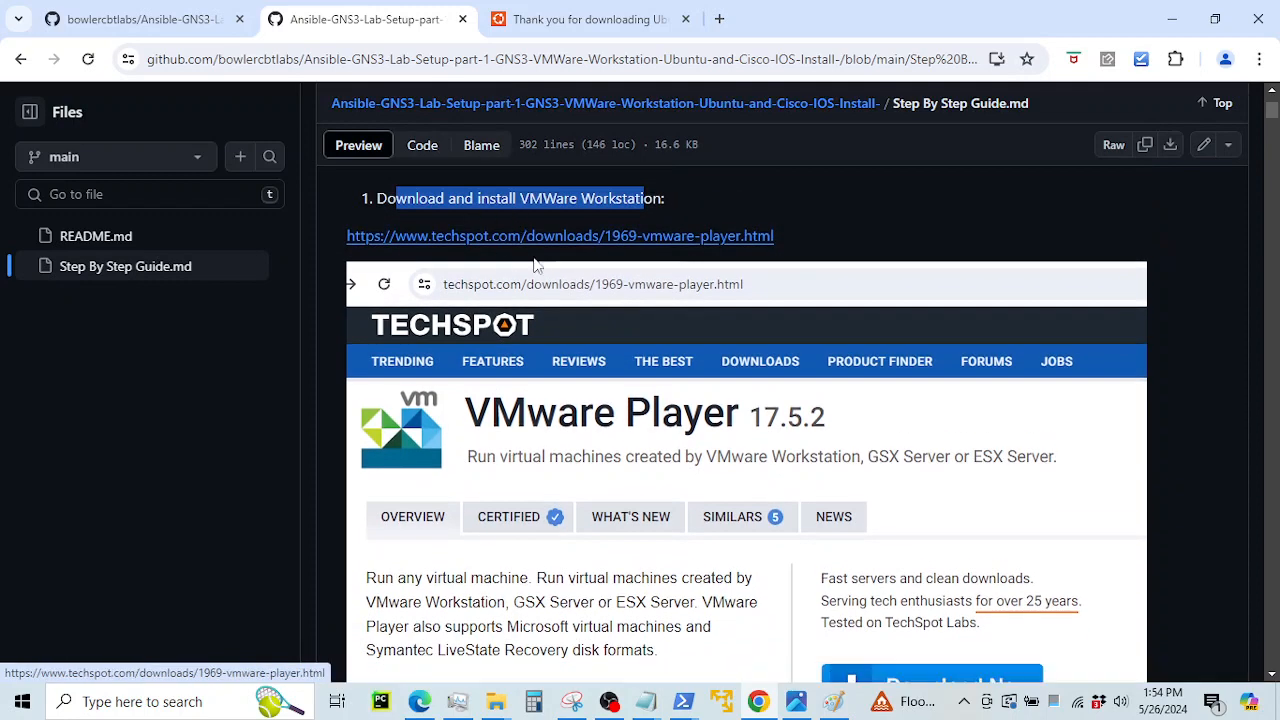
mouse_move(509, 710)
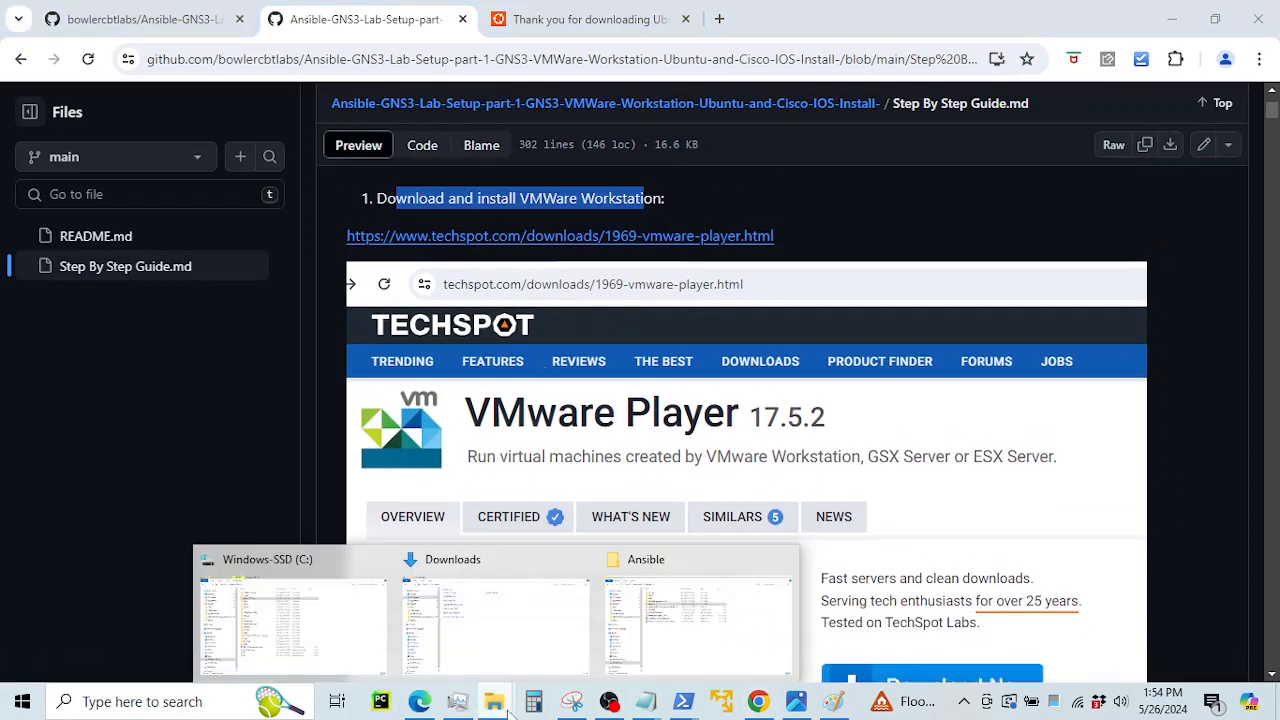
click(638, 662)
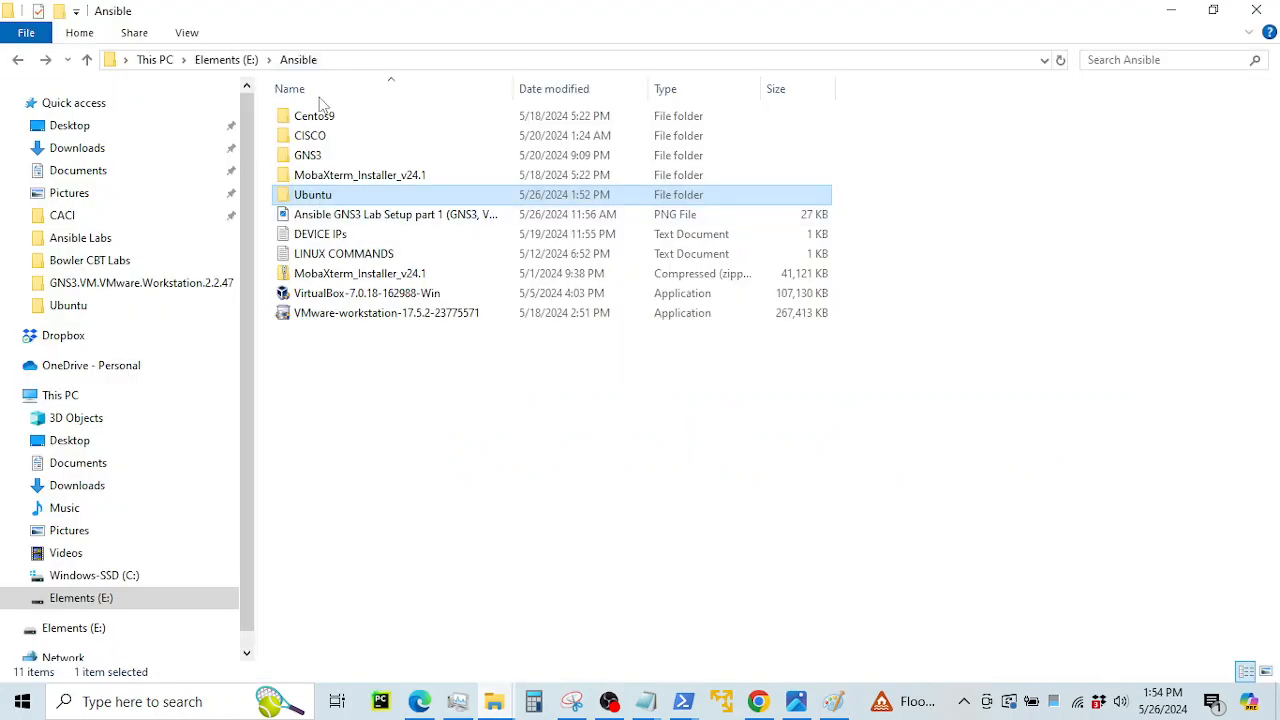
click(372, 314)
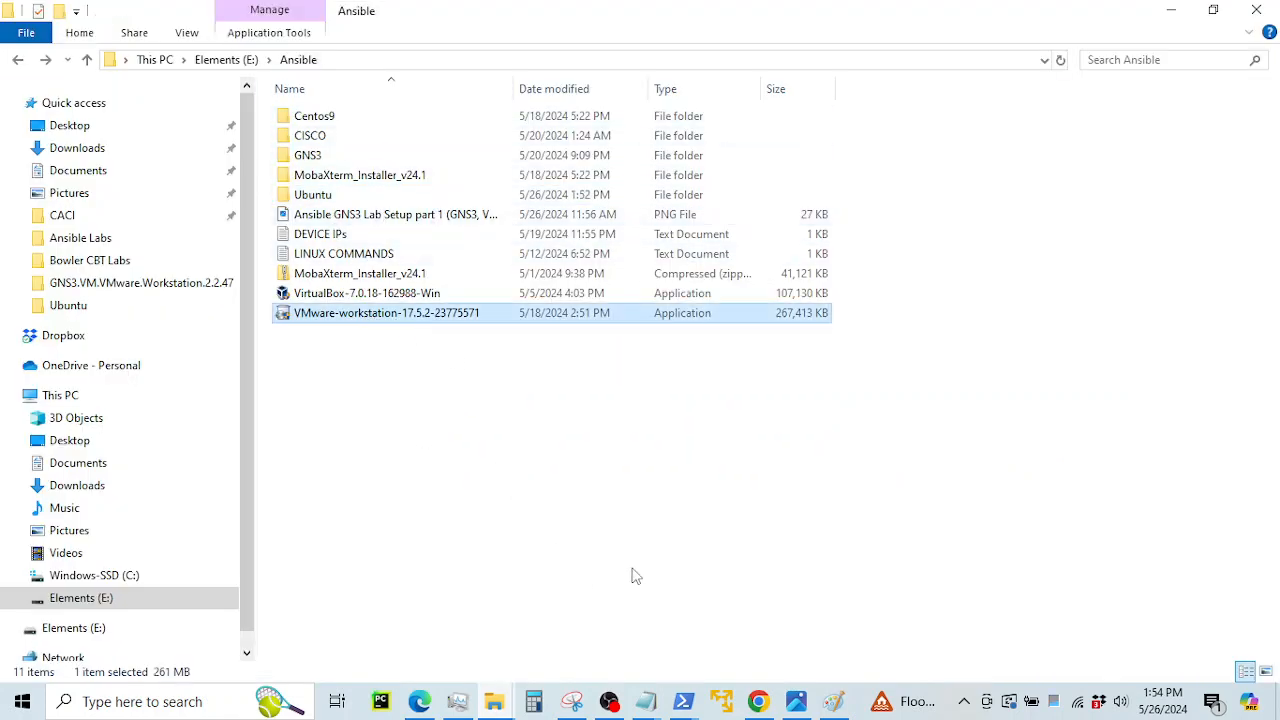
click(758, 701)
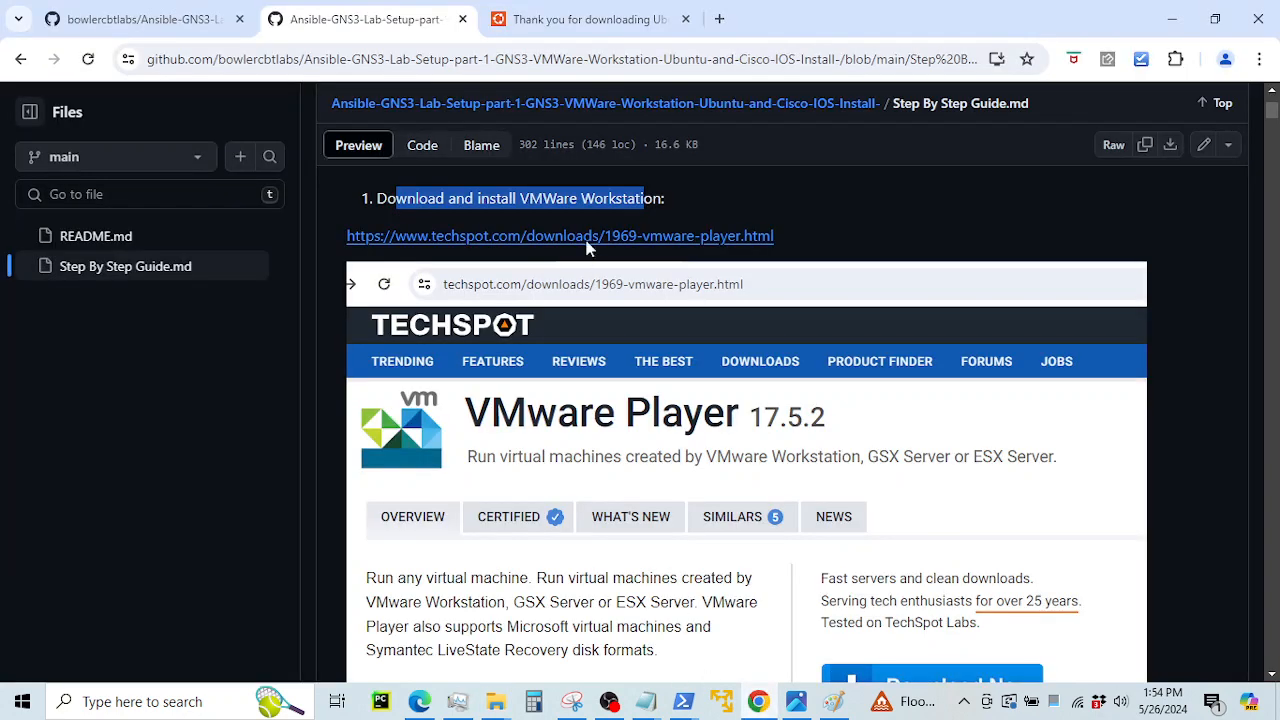
Find the guide's step 2 'Download and install Ubuntu' and switch to the Ubuntu 24.04 LTS thank-you page
scroll(560, 270, down, 4)
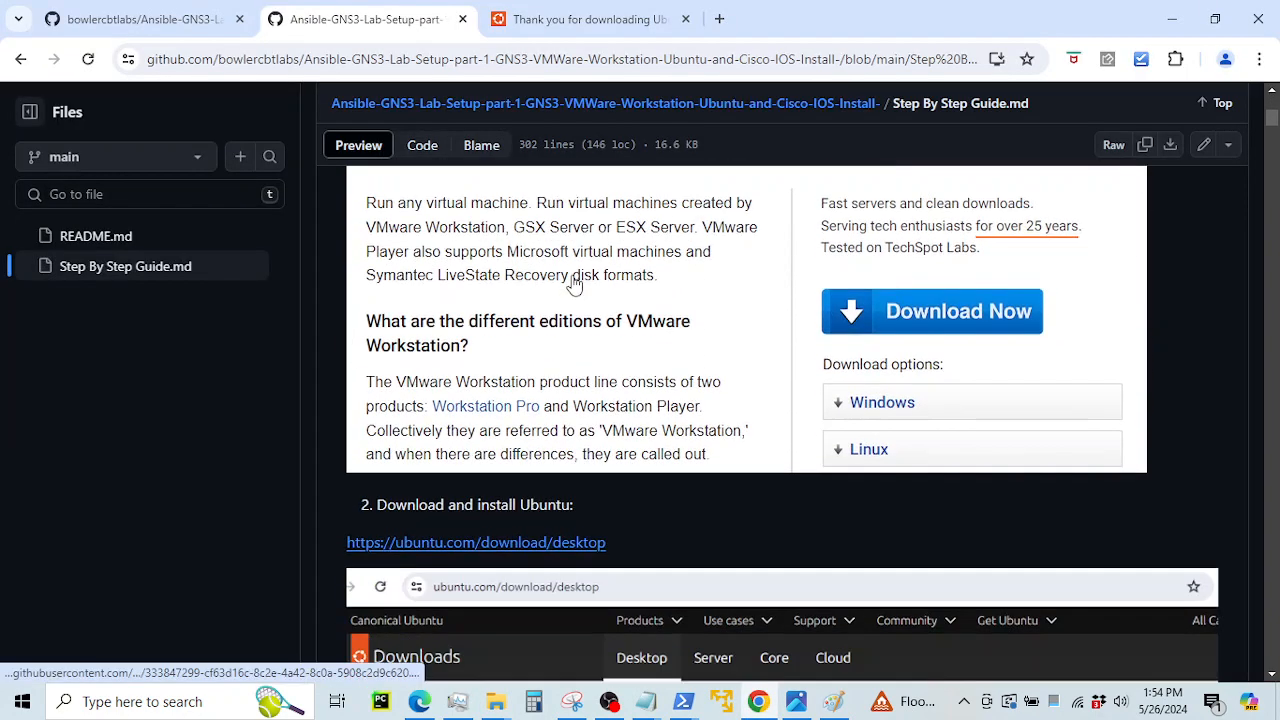
scroll(575, 285, down, 2)
drag(386, 317, 575, 332)
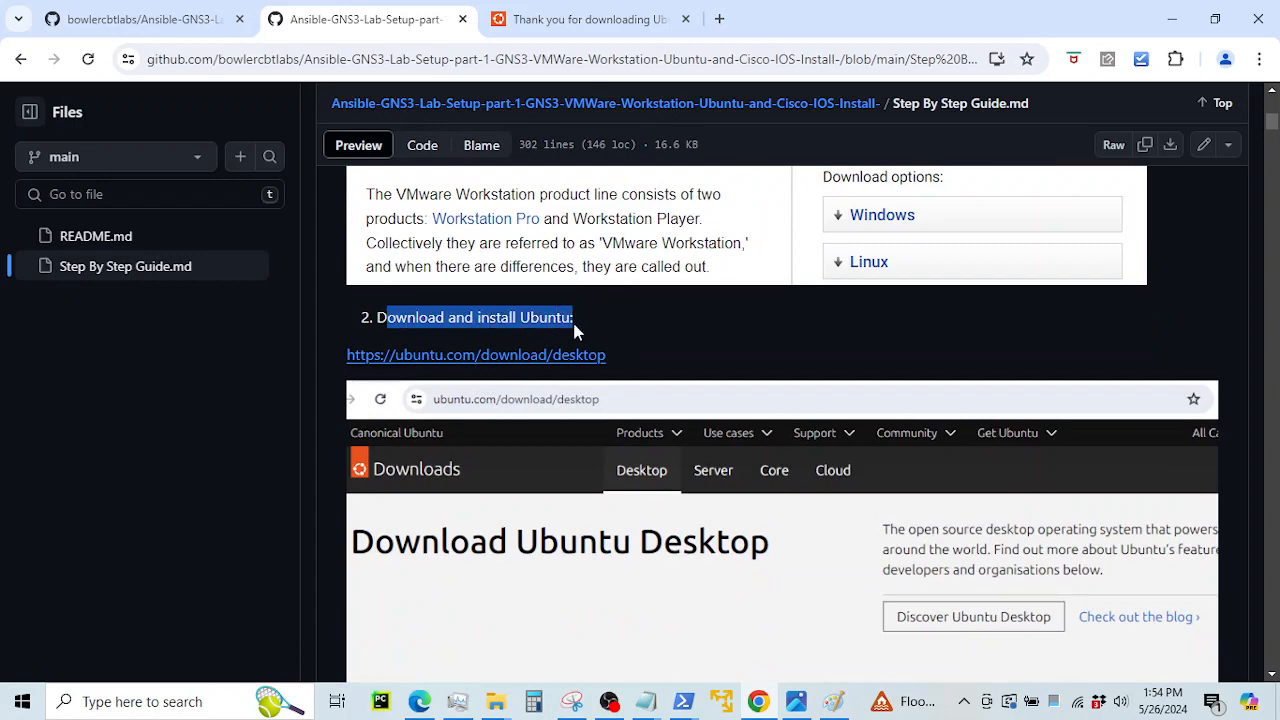
scroll(672, 345, down, 2)
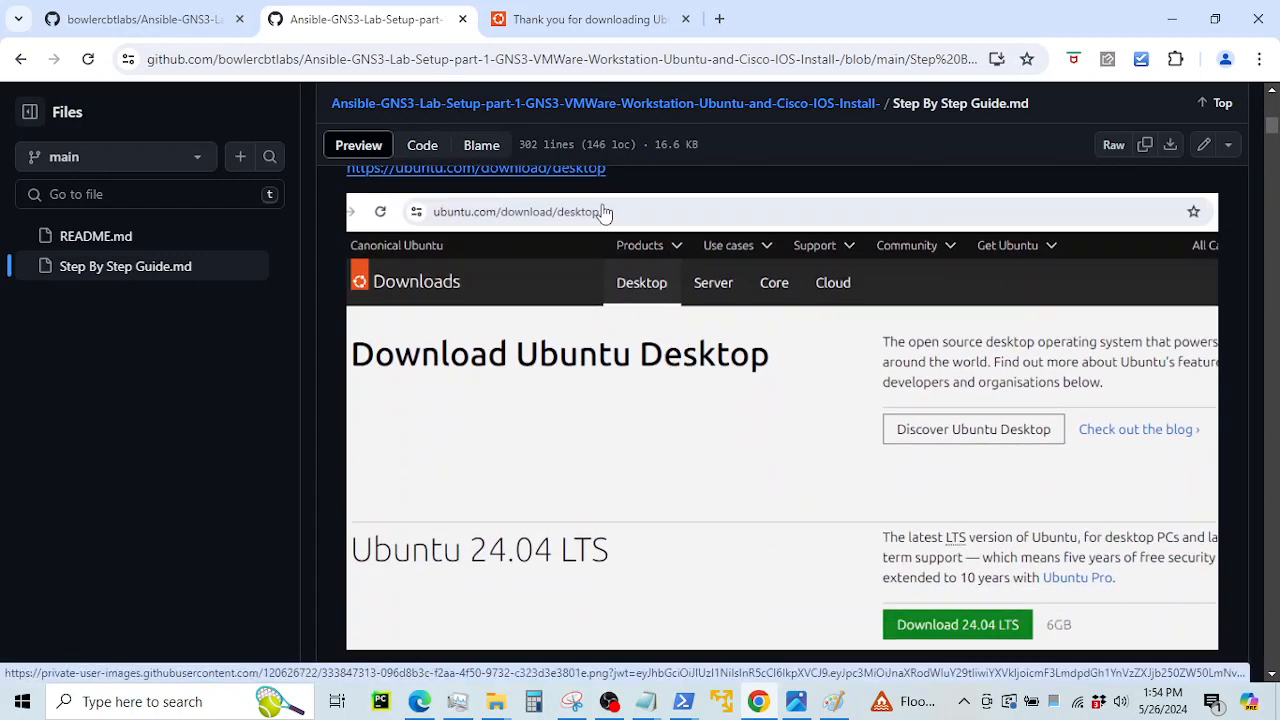
scroll(590, 230, up, 1)
click(535, 27)
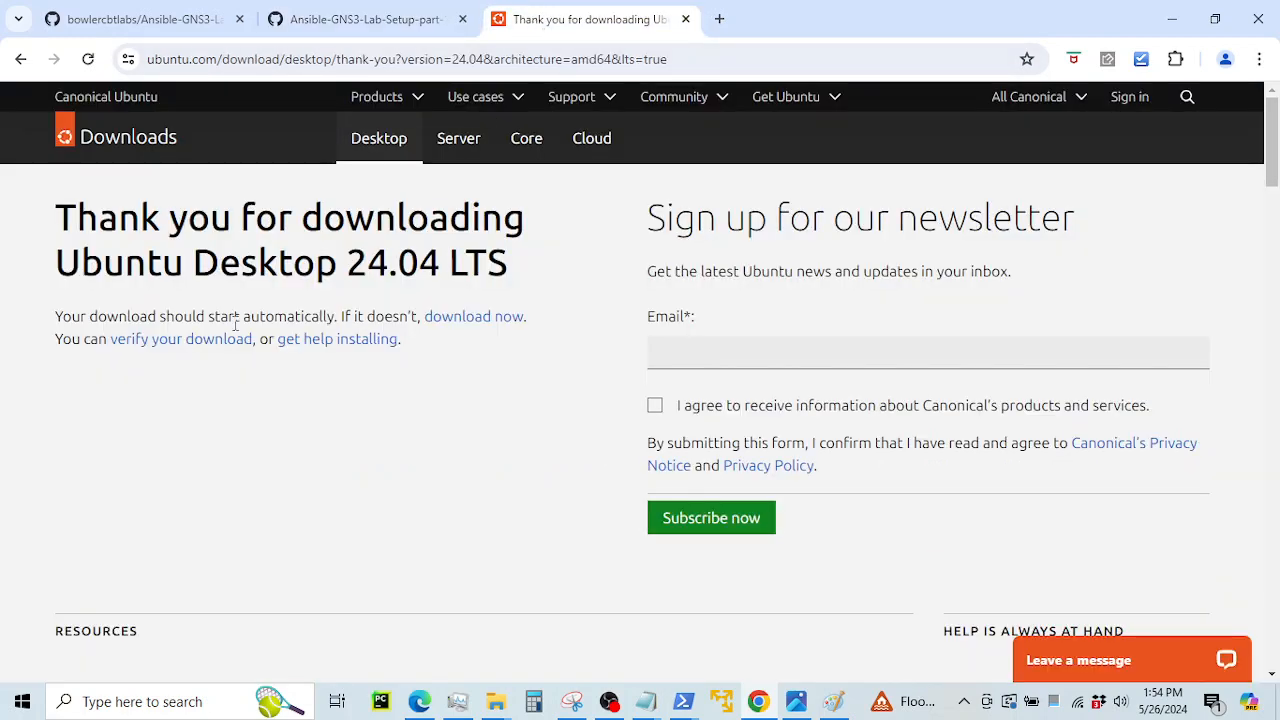
Go back from the thank-you page to Ubuntu's Download Ubuntu Desktop page
drag(186, 237, 483, 314)
click(428, 250)
click(8, 61)
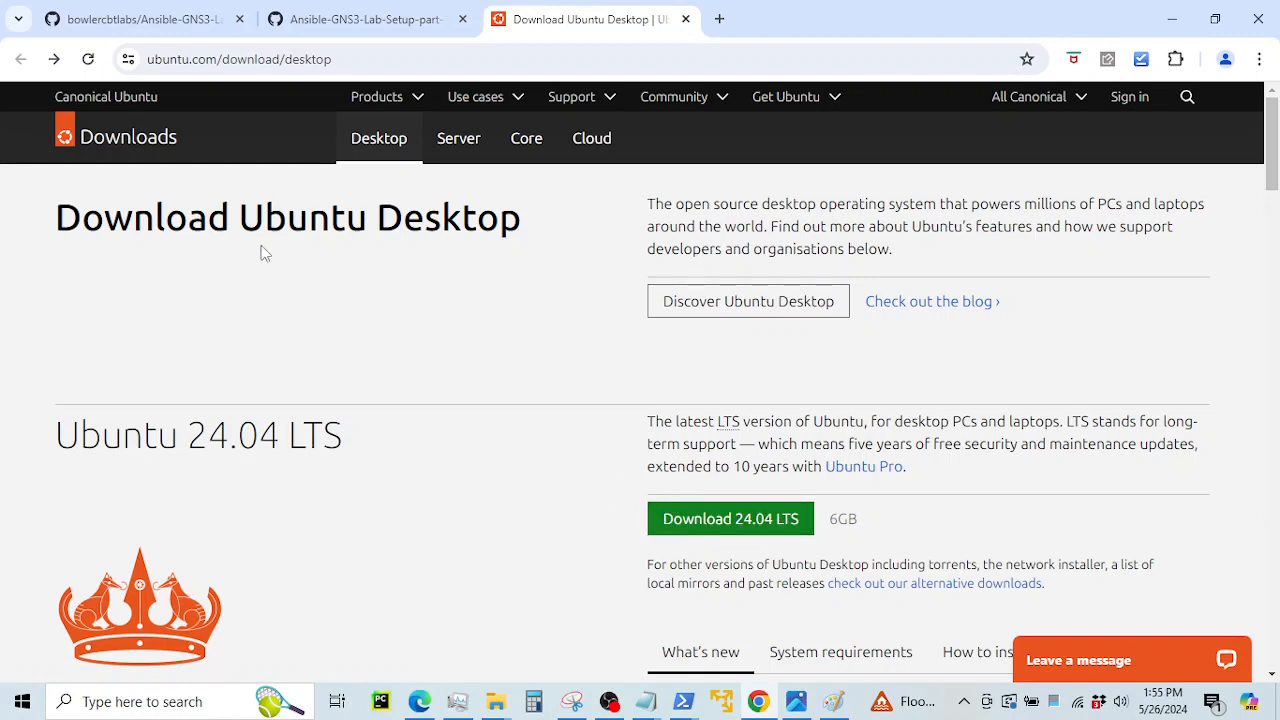
drag(237, 221, 429, 226)
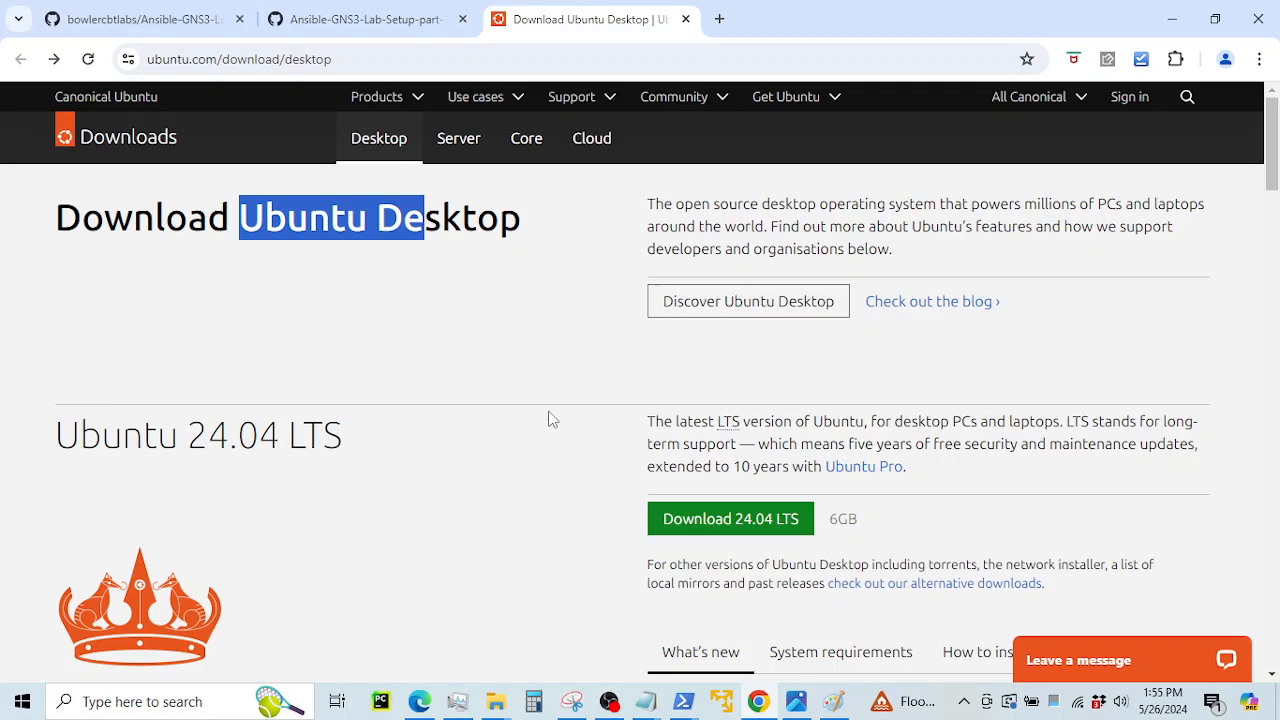
Check the E:\Ansible\Ubuntu folder in File Explorer, then bring the Ubuntu download page back
click(494, 701)
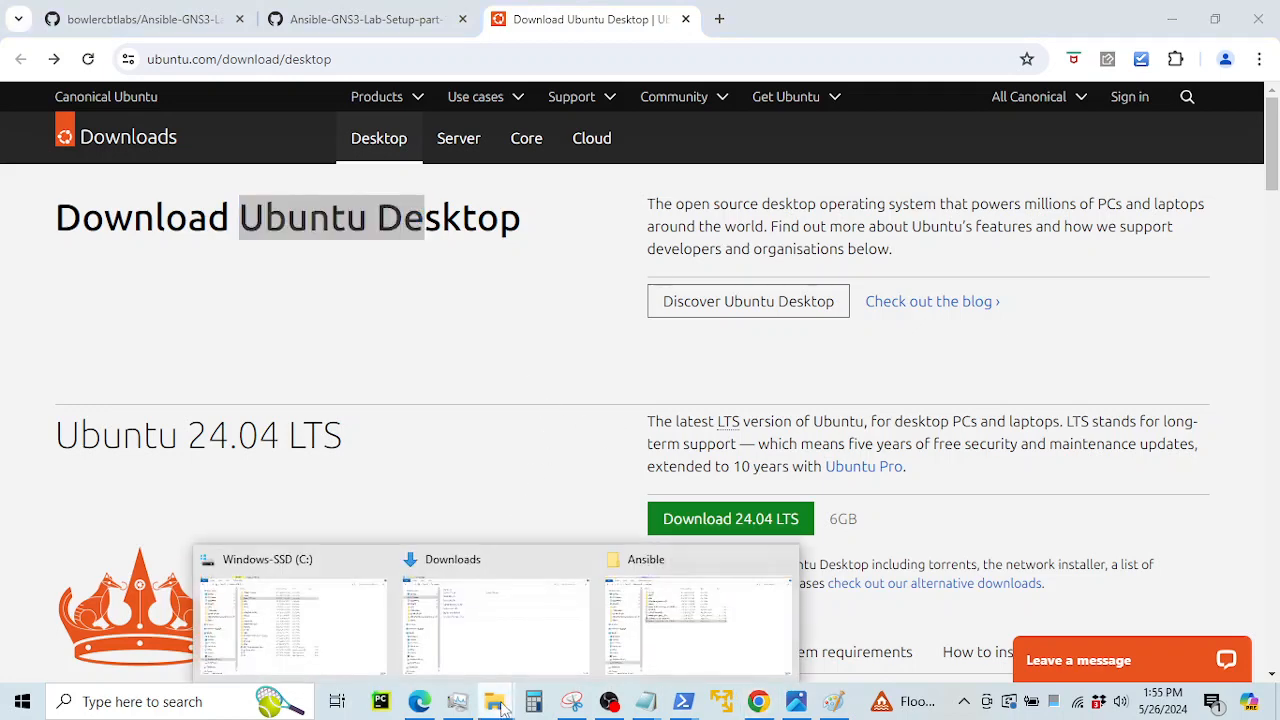
click(671, 630)
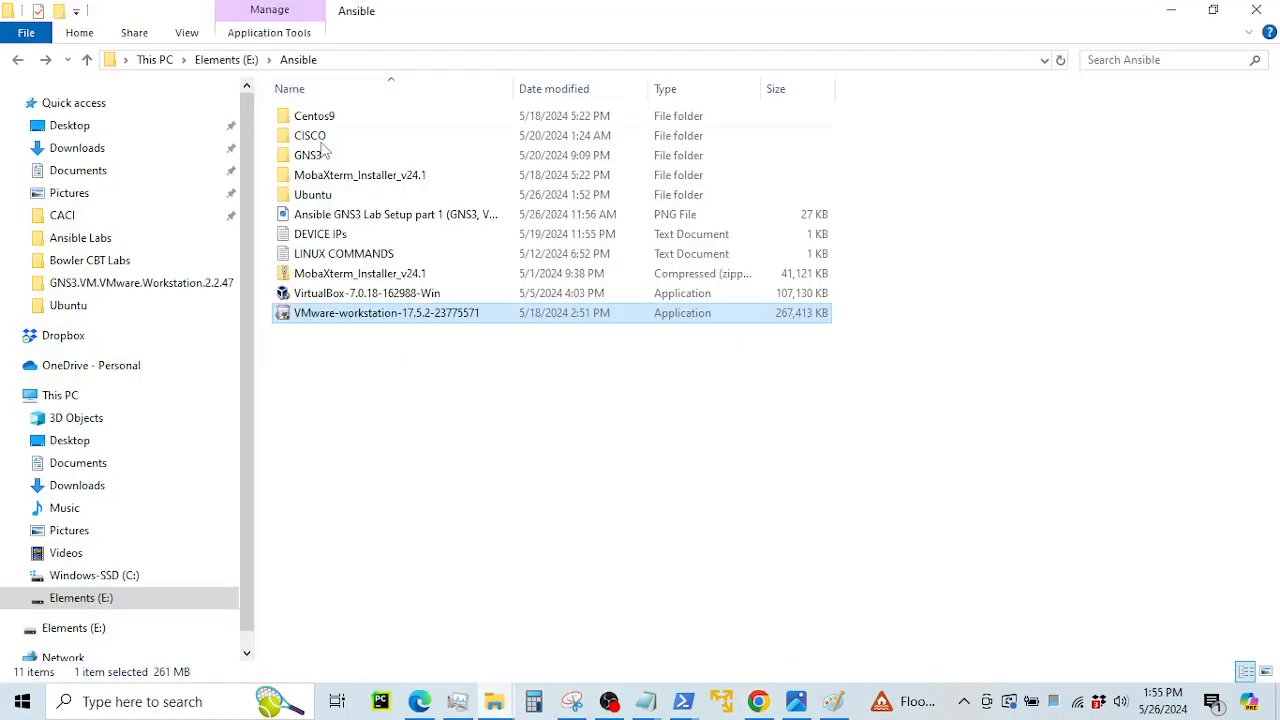
double_click(340, 197)
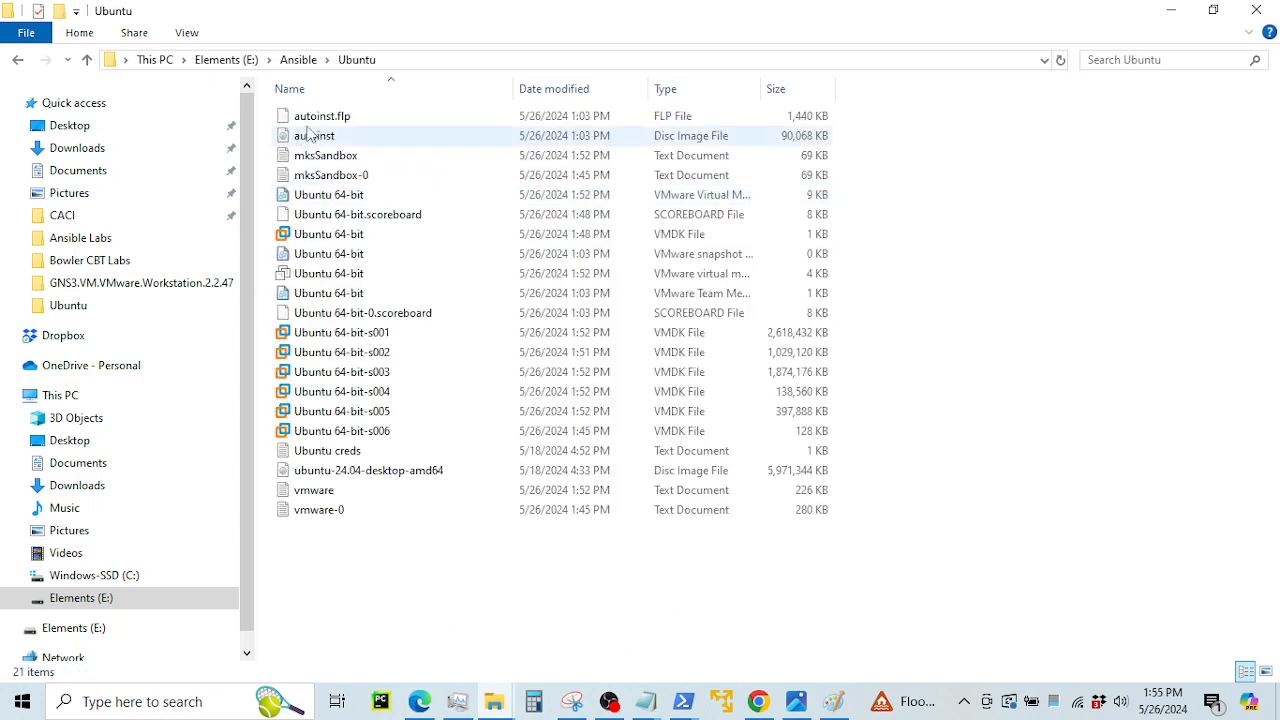
click(18, 61)
click(758, 701)
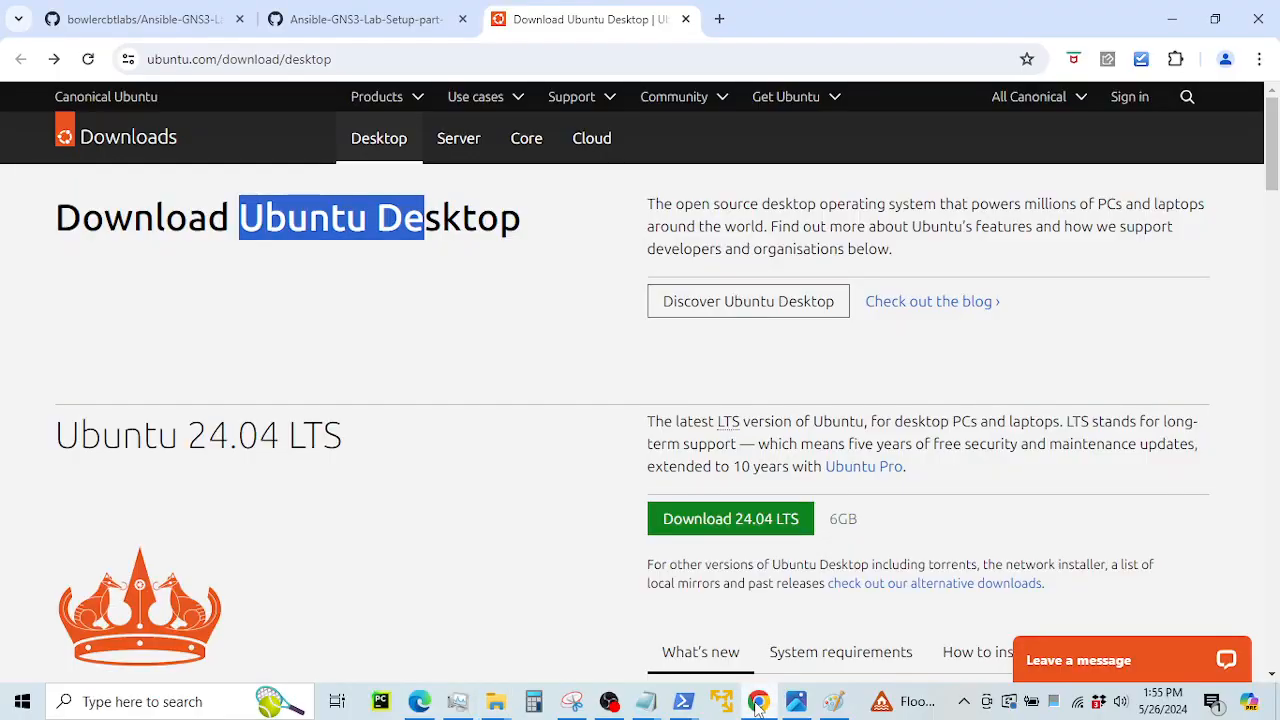
Return to the GitHub guide and locate the 'create a new virtual machine' step
click(363, 33)
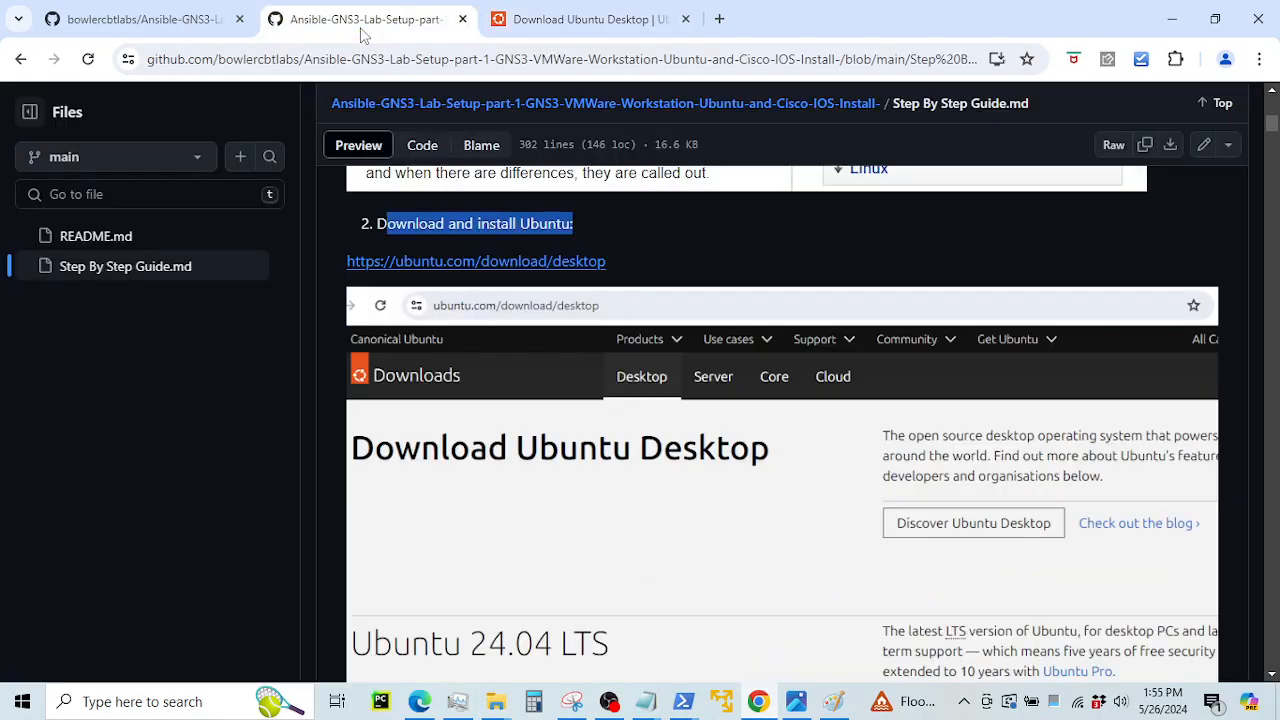
scroll(598, 257, down, 3)
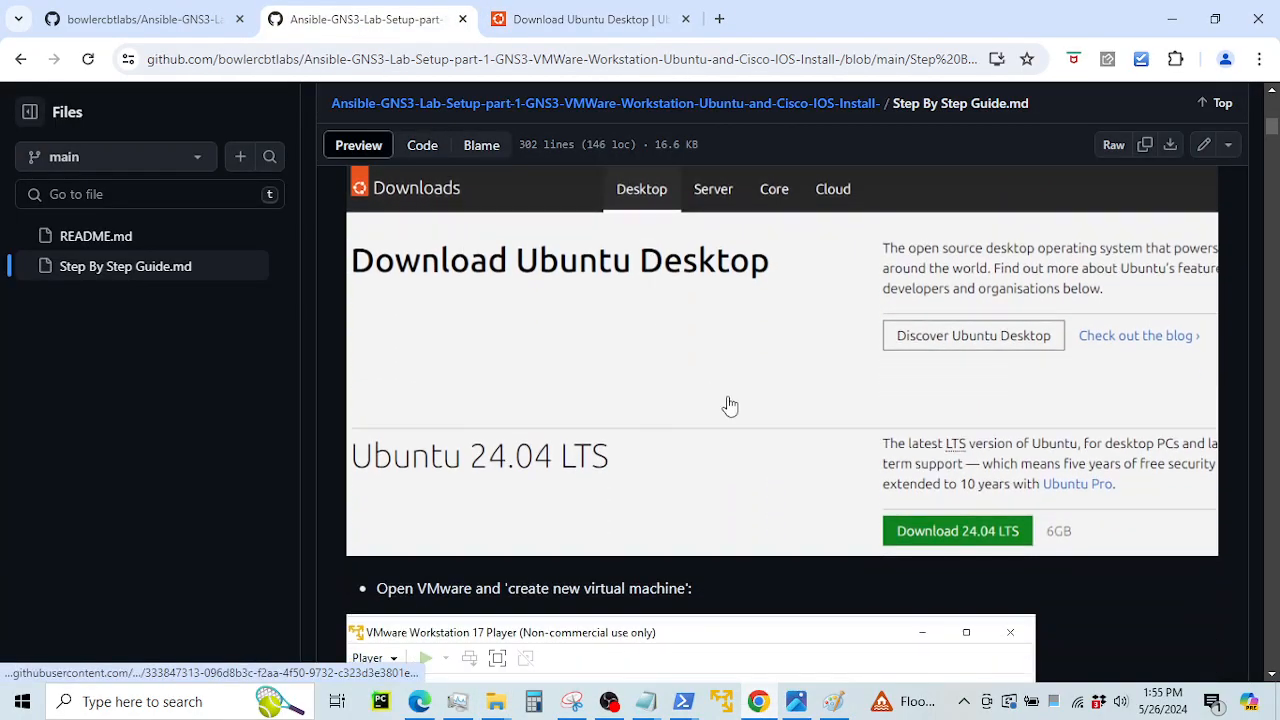
scroll(730, 405, up, 2)
scroll(730, 405, down, 2)
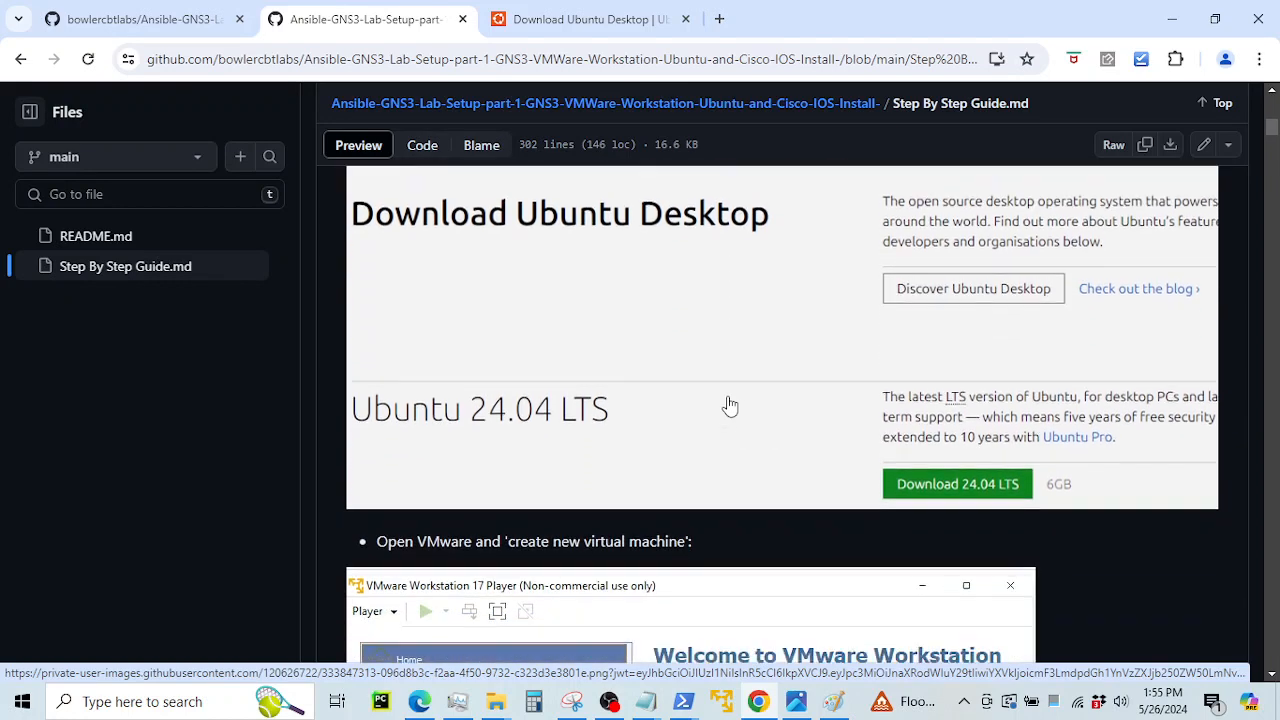
scroll(695, 375, up, 2)
scroll(695, 380, down, 2)
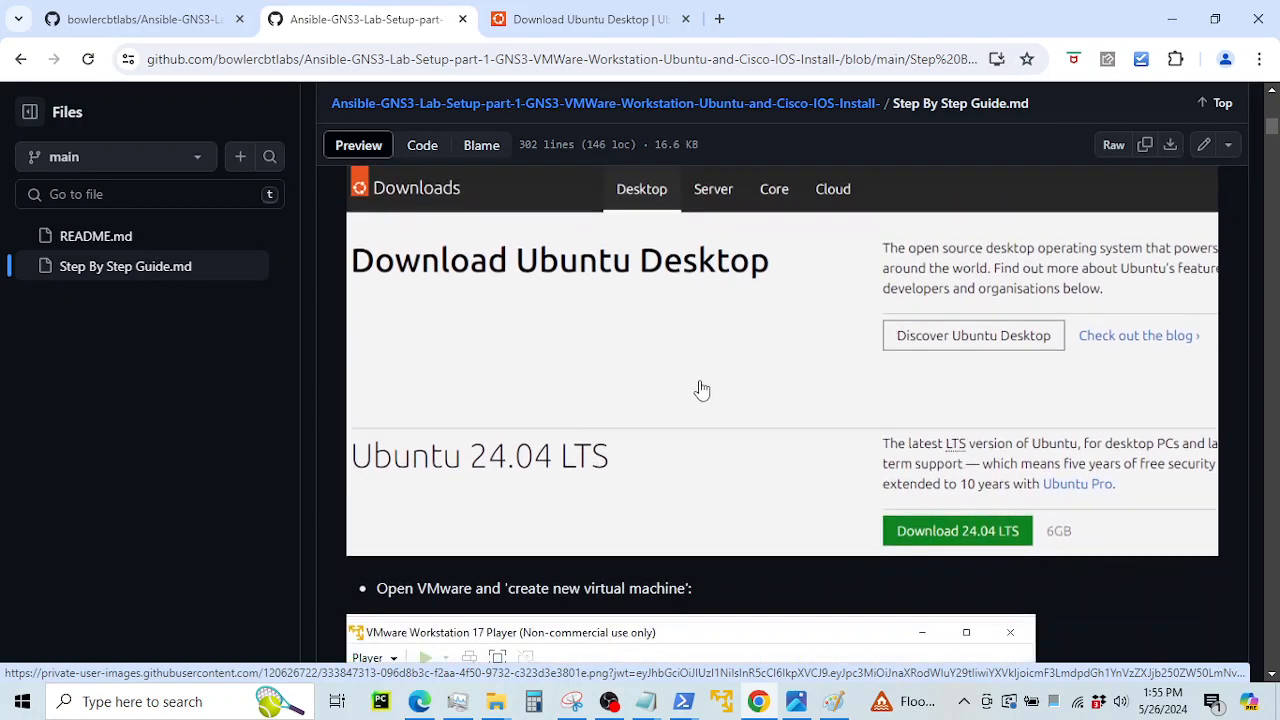
scroll(702, 390, down, 1)
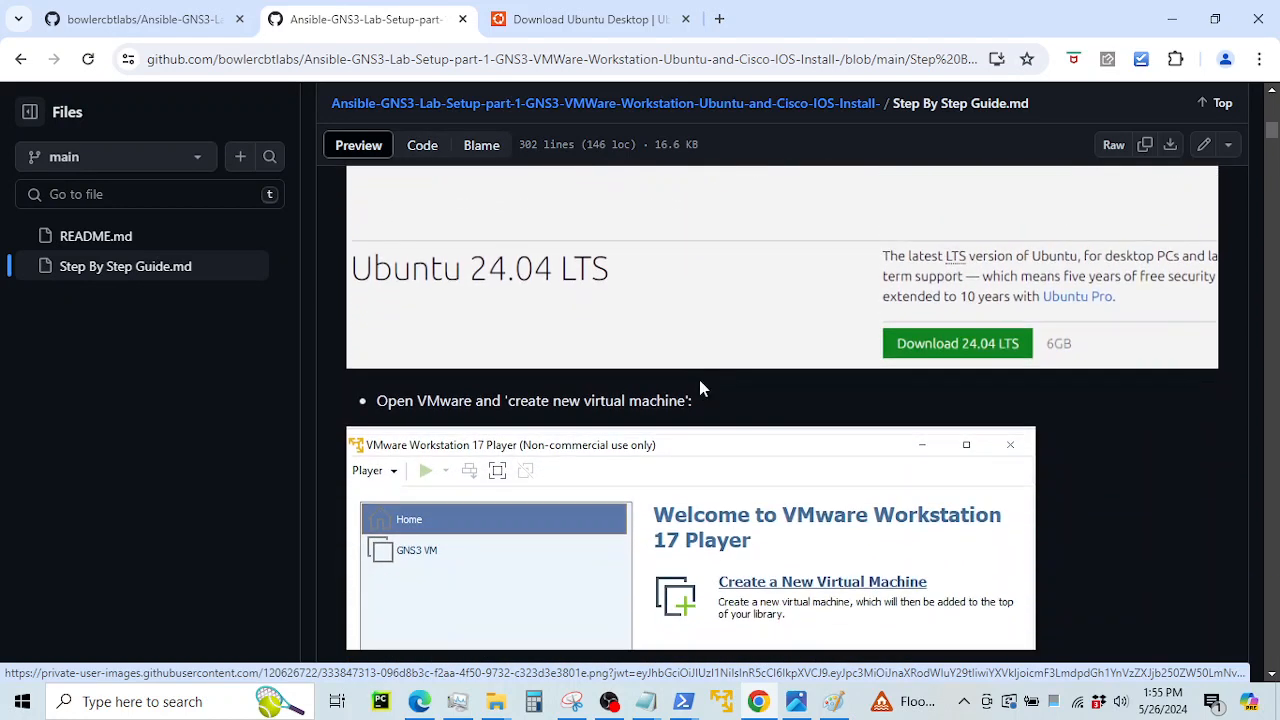
scroll(698, 385, down, 1)
scroll(690, 381, up, 1)
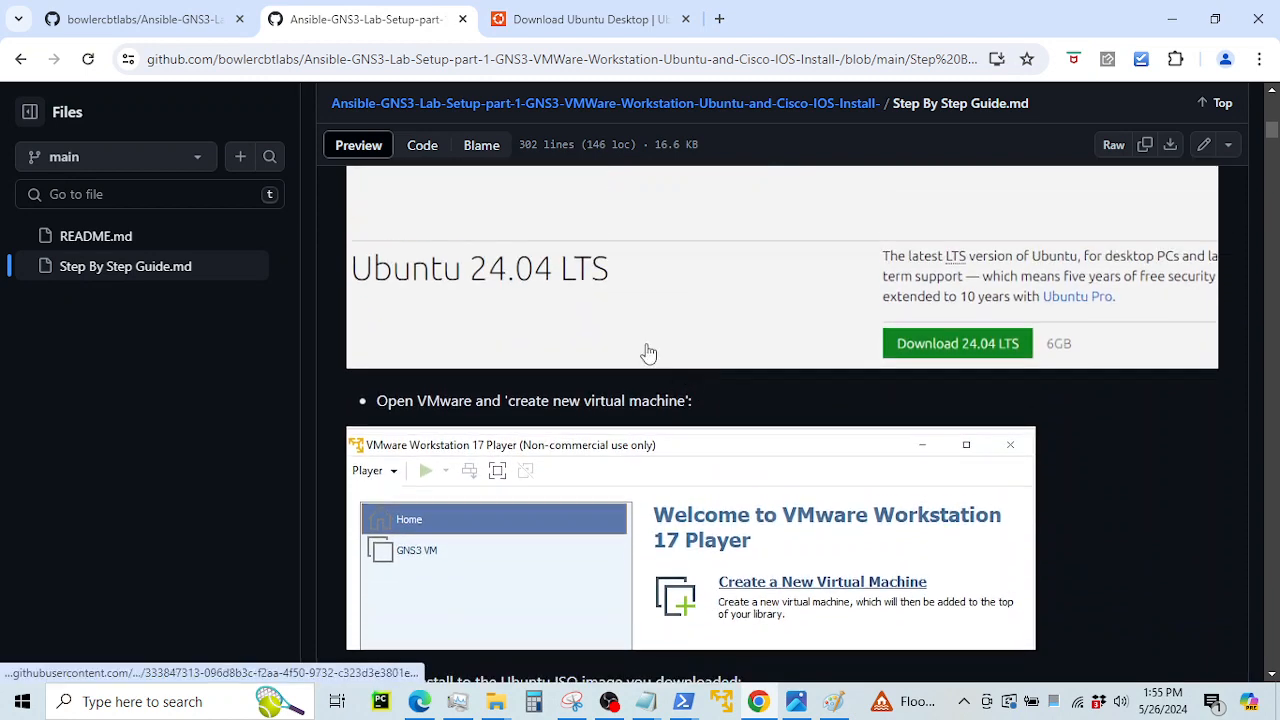
scroll(450, 320, up, 3)
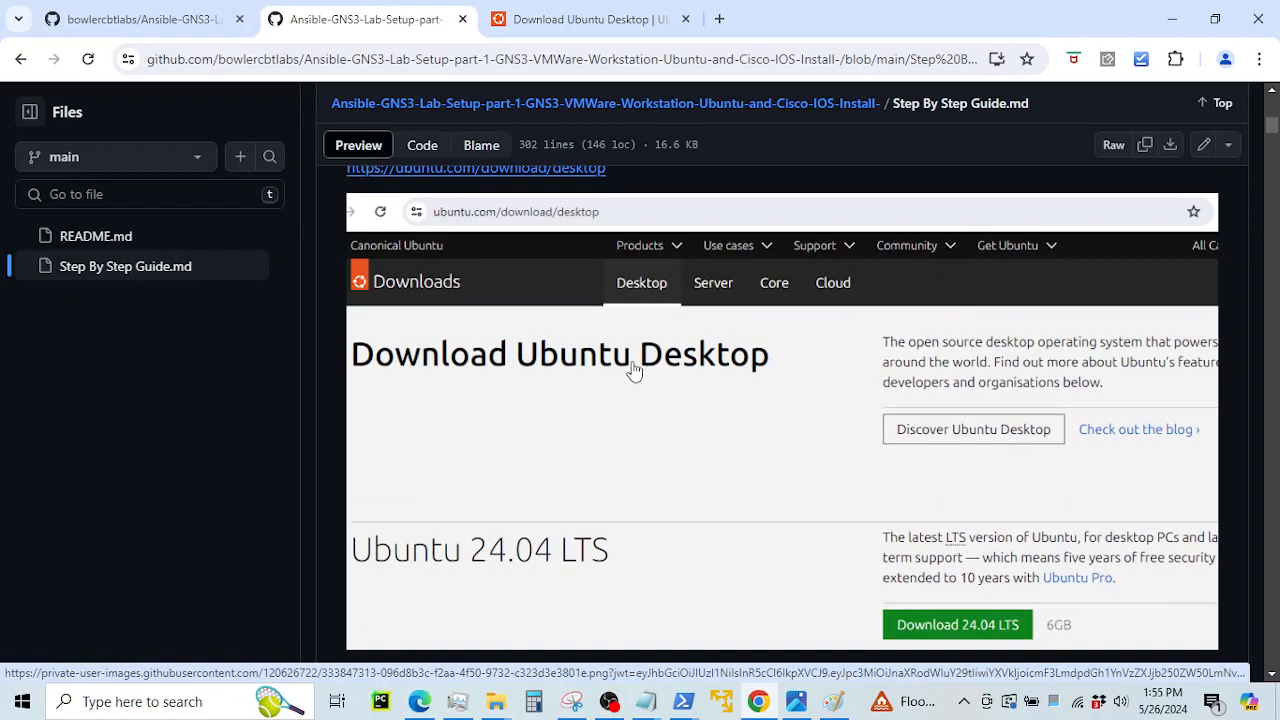
scroll(634, 370, up, 5)
scroll(634, 375, down, 5)
scroll(617, 457, down, 3)
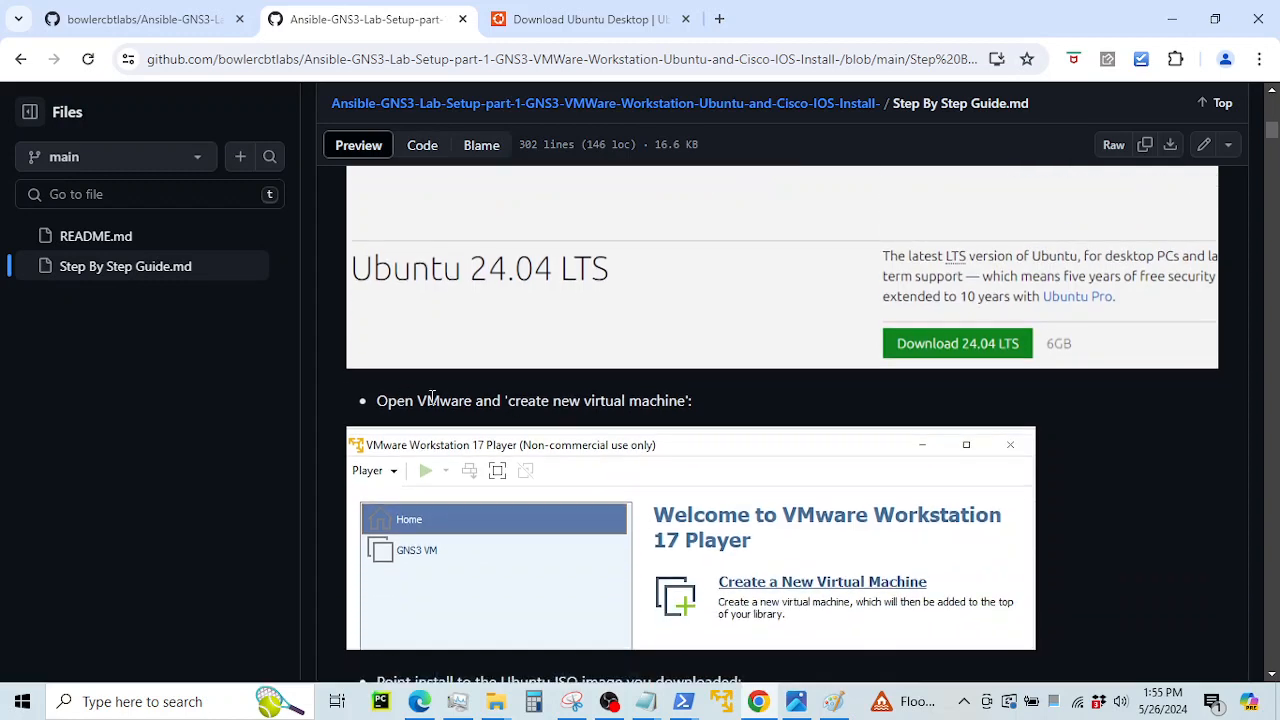
drag(405, 400, 640, 420)
Read the wizard steps for using the Ubuntu ISO and naming the VM and its location
scroll(640, 427, down, 3)
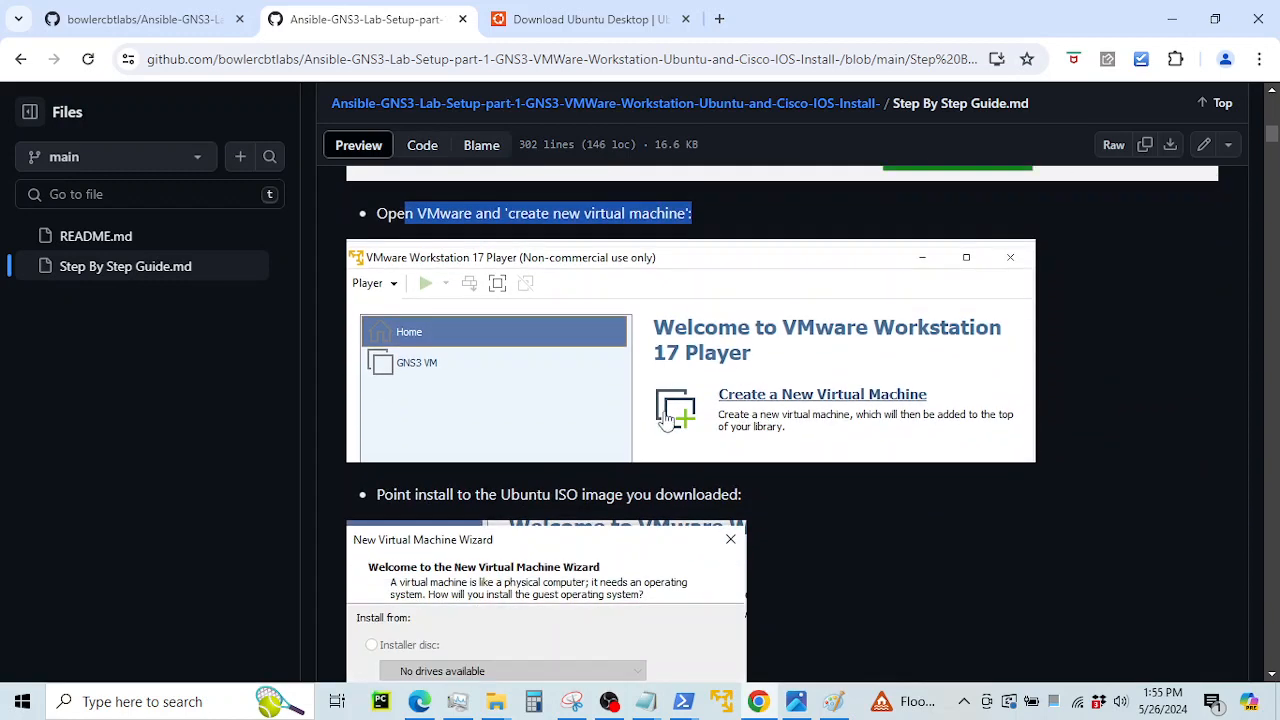
drag(393, 400, 588, 408)
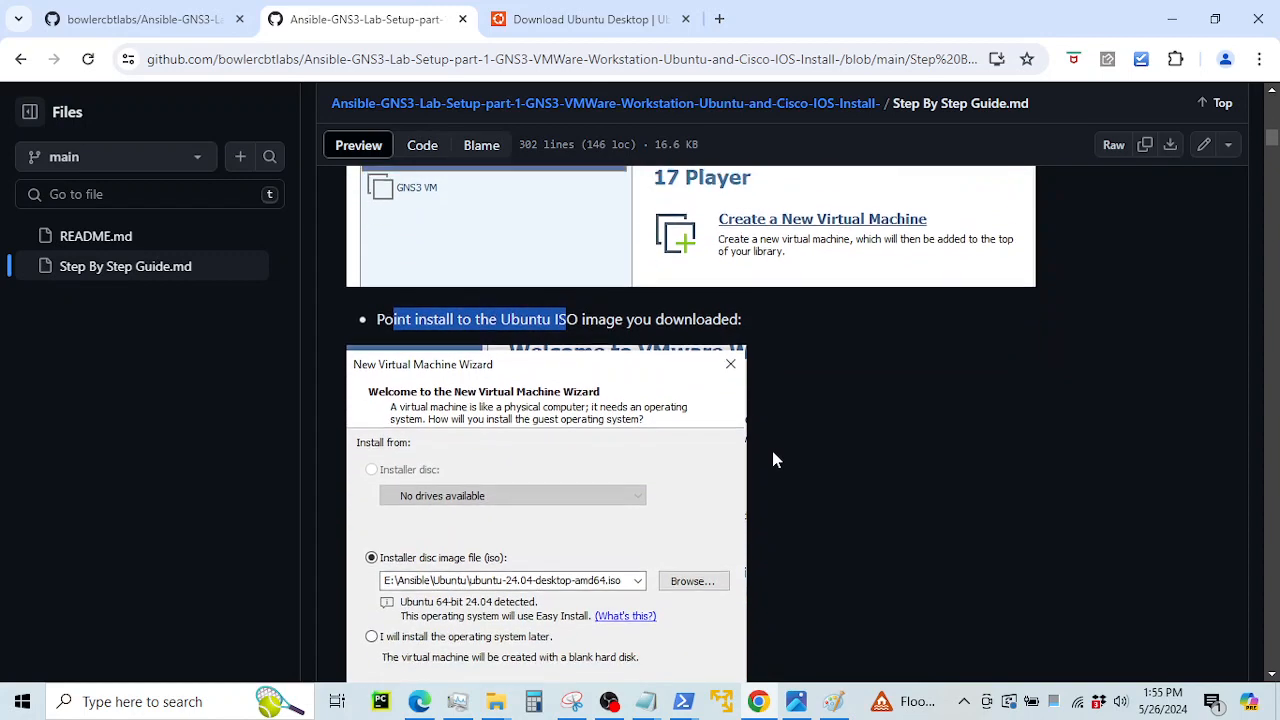
scroll(771, 457, down, 2)
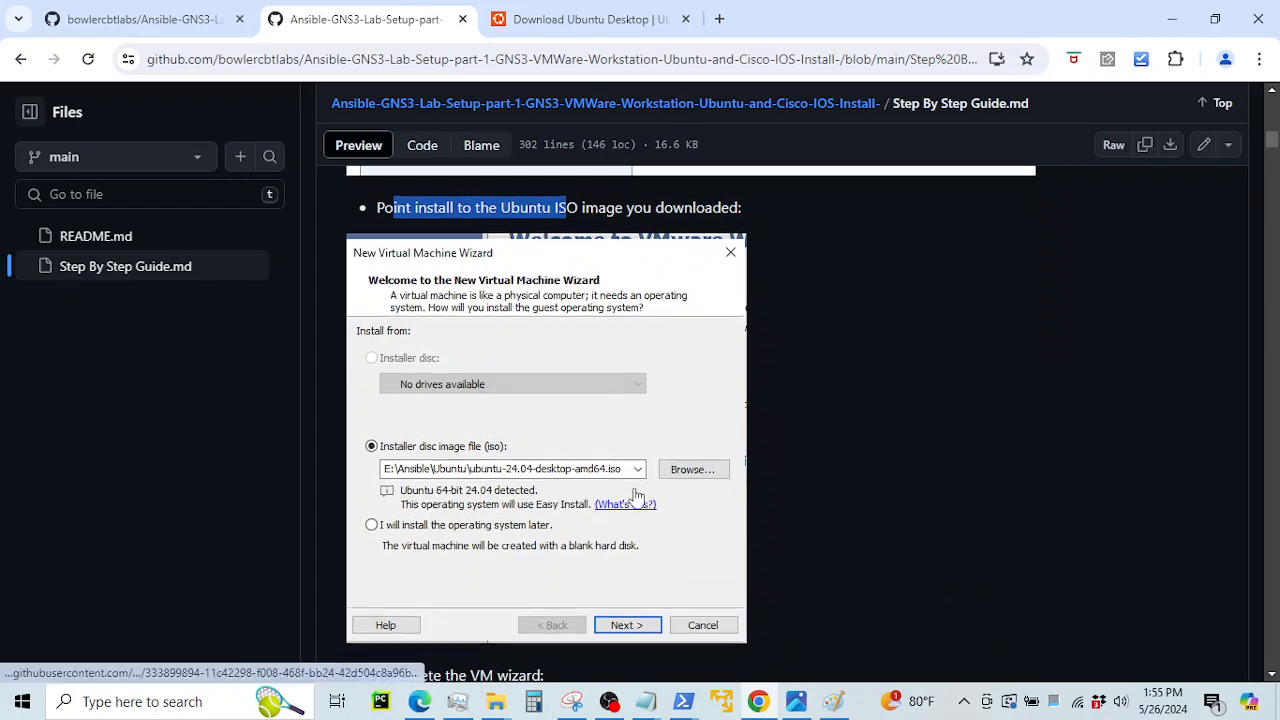
scroll(600, 490, down, 3)
scroll(634, 497, down, 1)
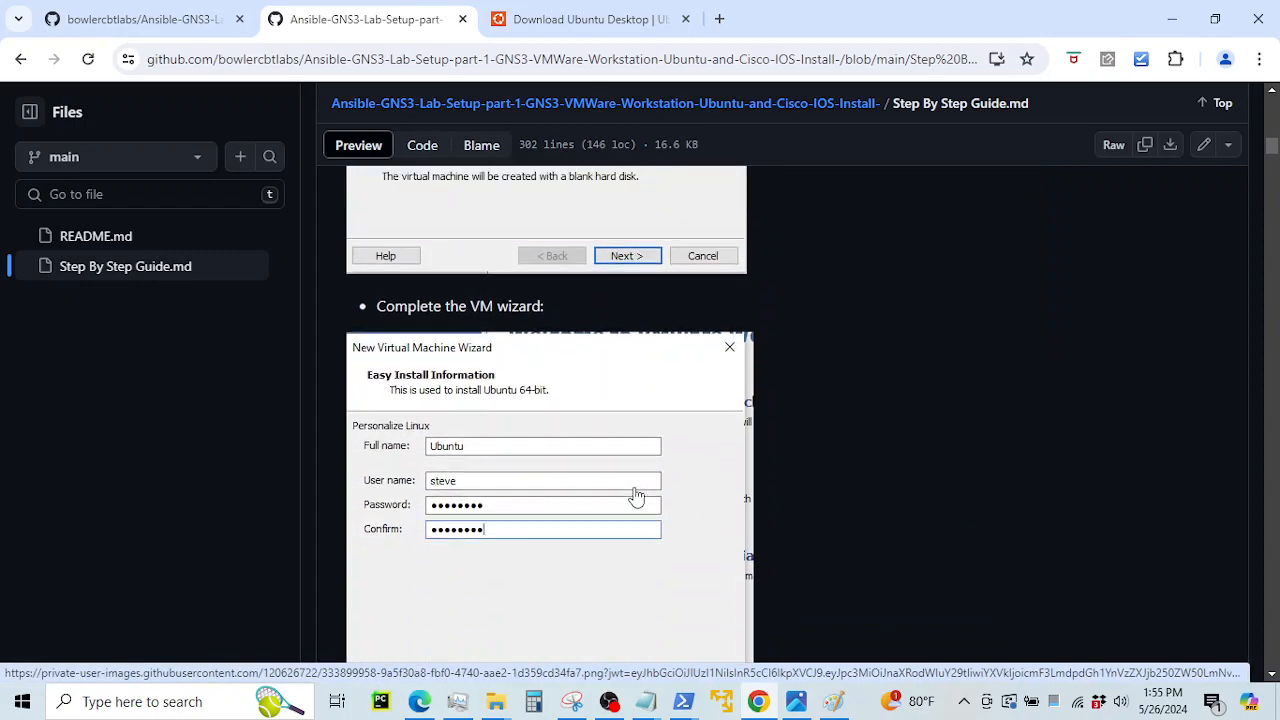
scroll(464, 320, up, 1)
scroll(436, 290, up, 1)
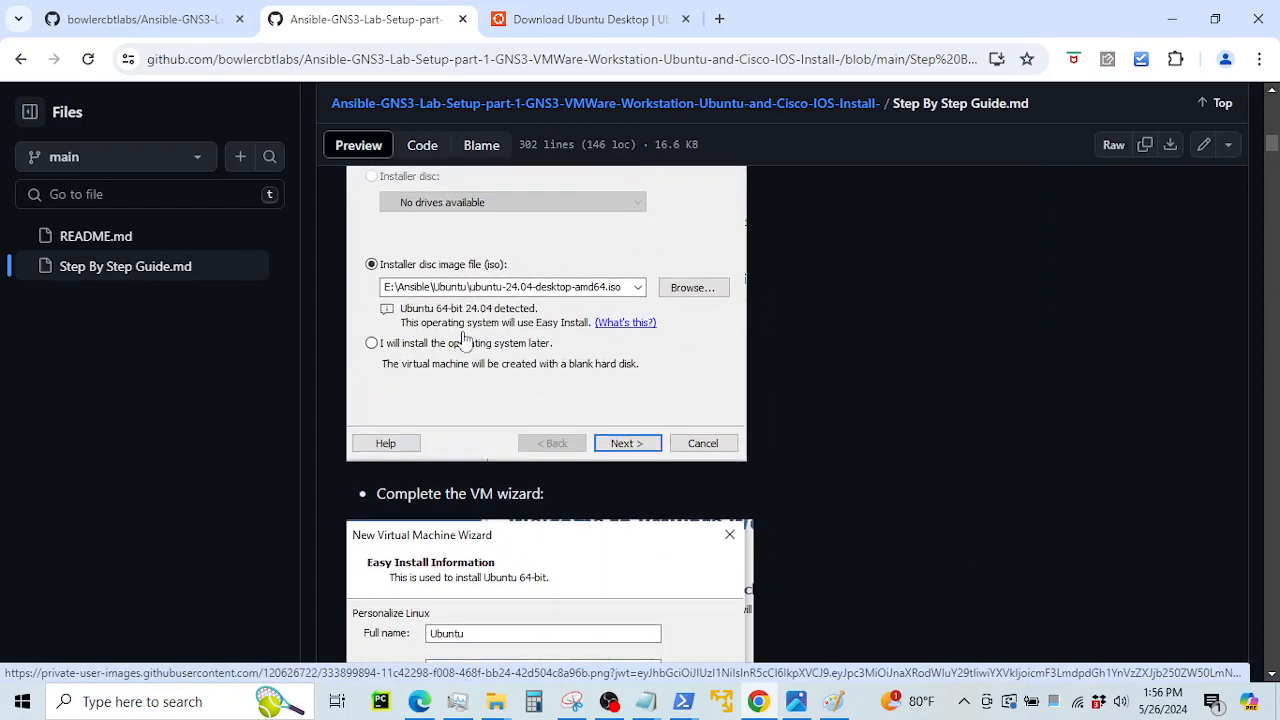
scroll(480, 391, down, 1)
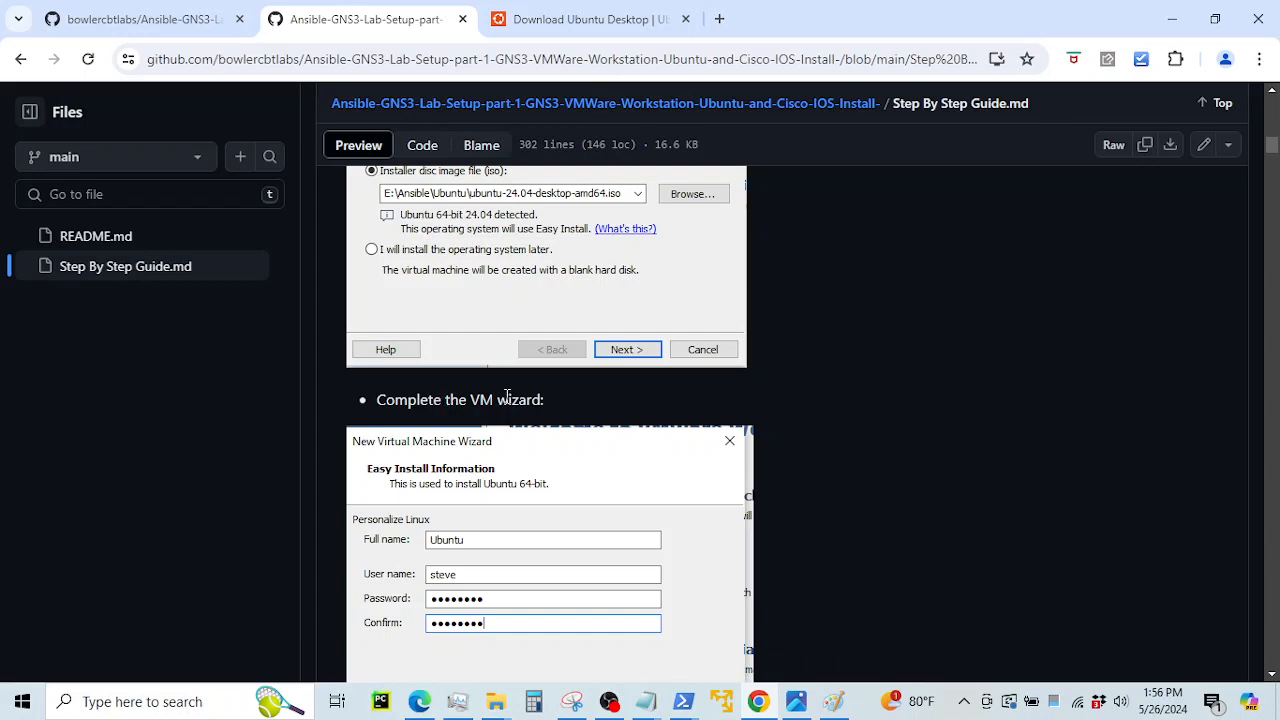
scroll(507, 397, down, 2)
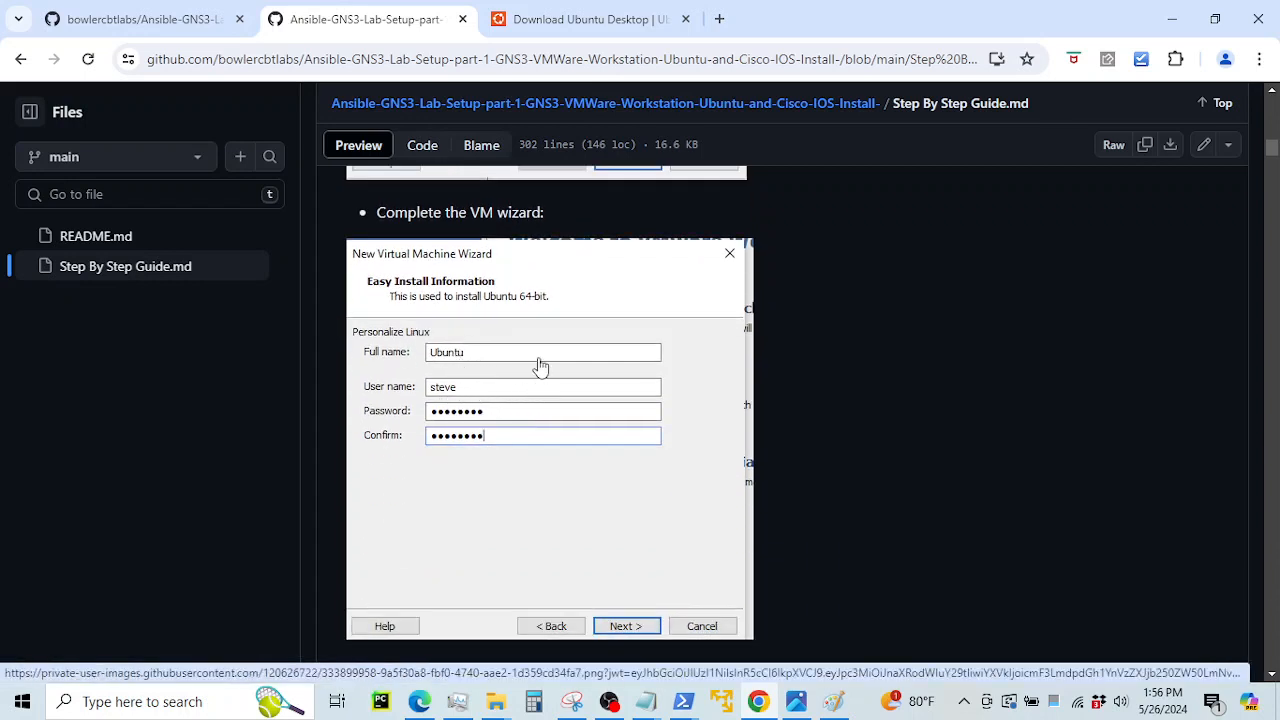
scroll(540, 378, down, 3)
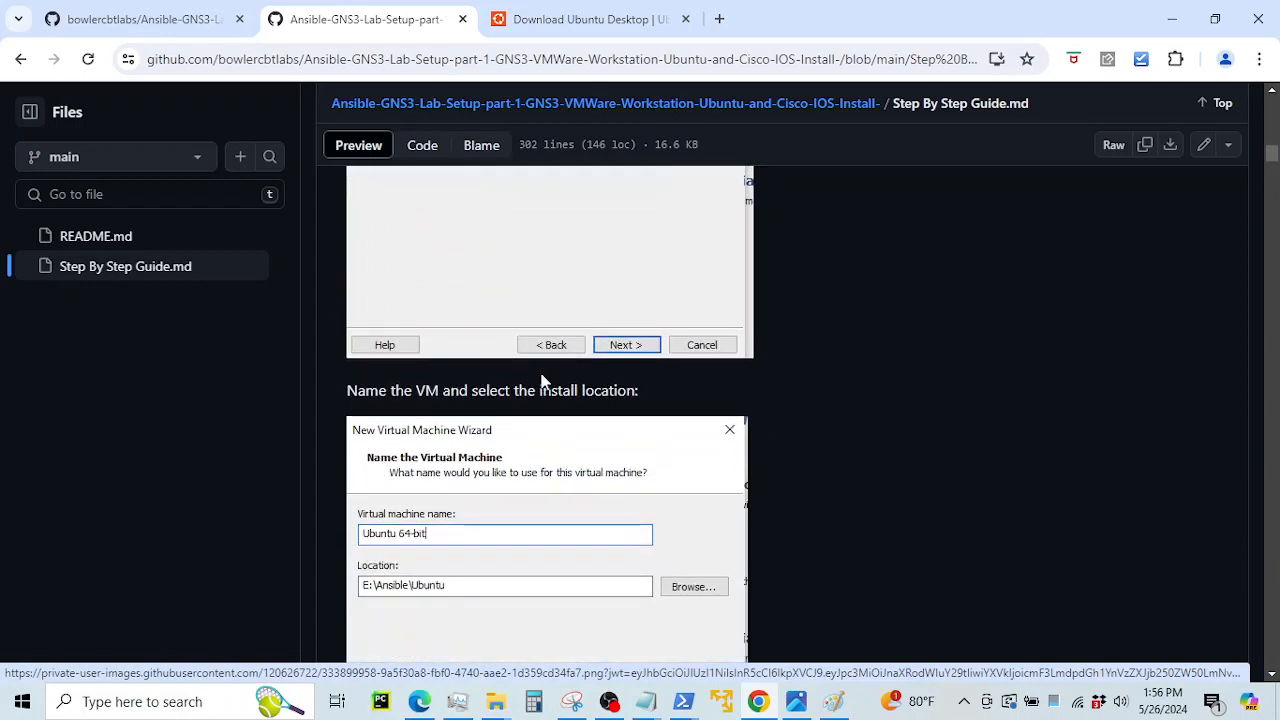
drag(370, 391, 584, 391)
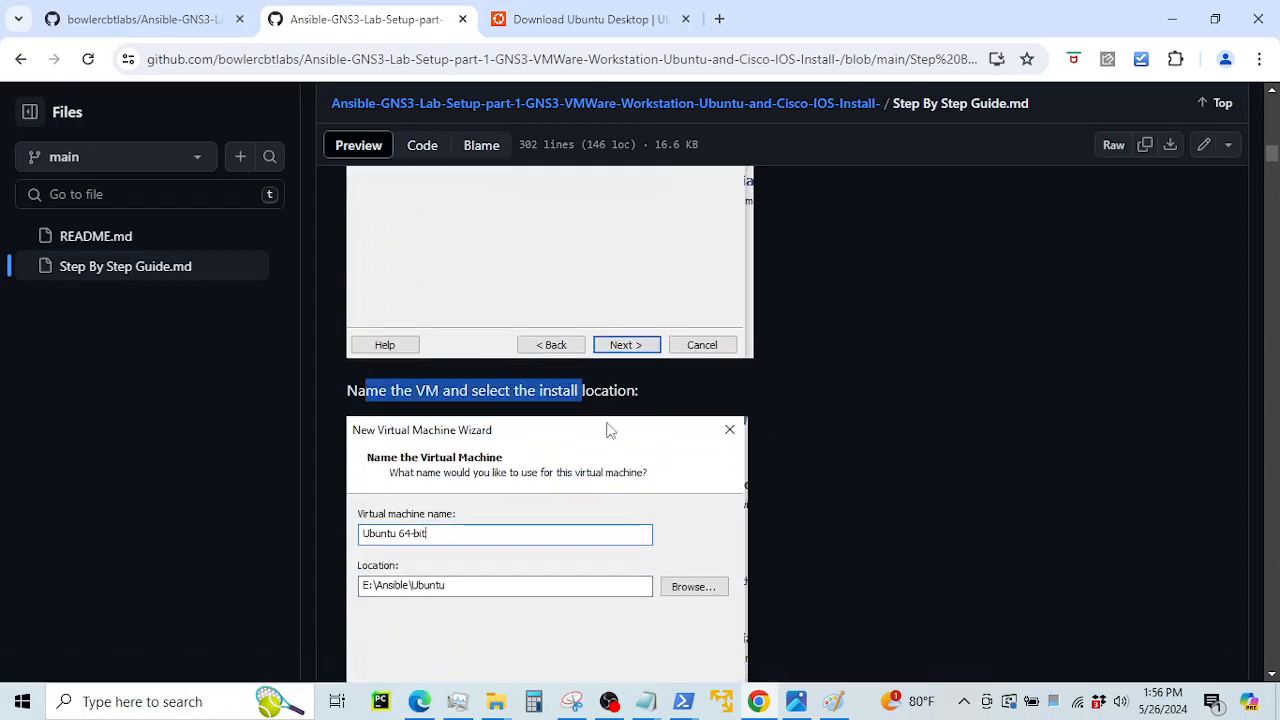
Continue to 'Click finish': Ubuntu 64-bit, 20 GB split disk, 4096 MB memory
scroll(520, 430, down, 2)
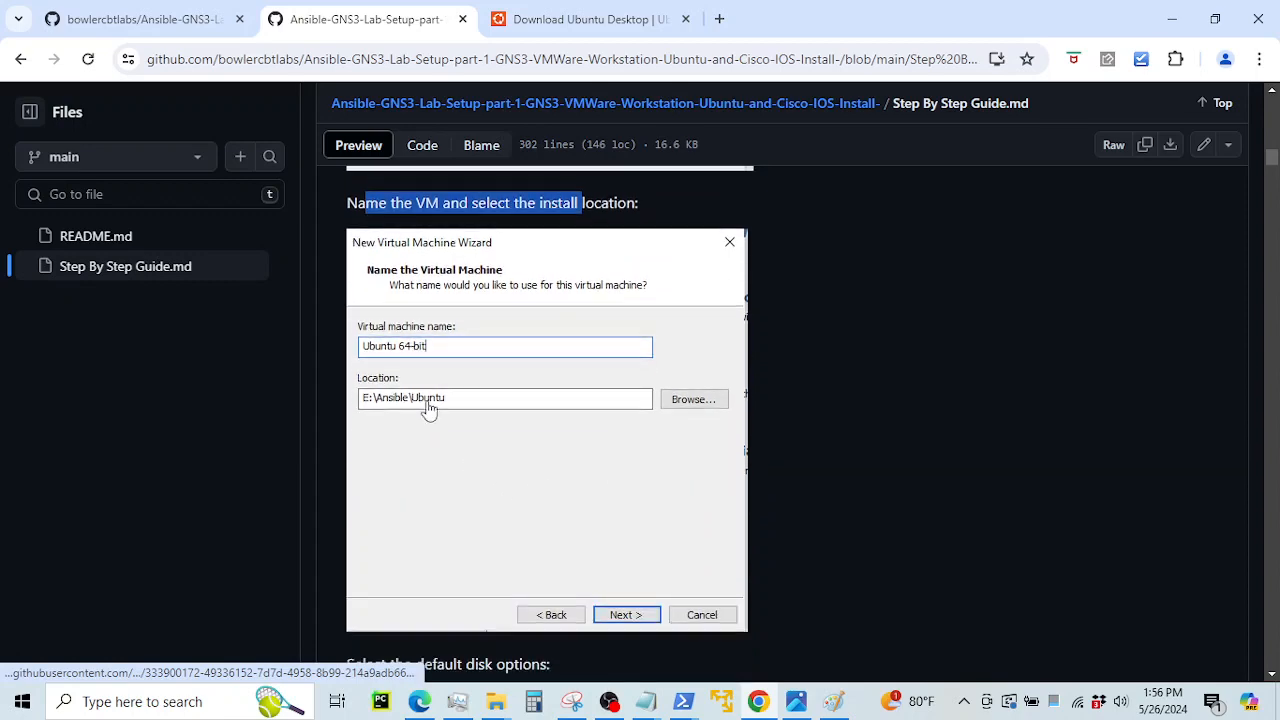
scroll(557, 451, down, 3)
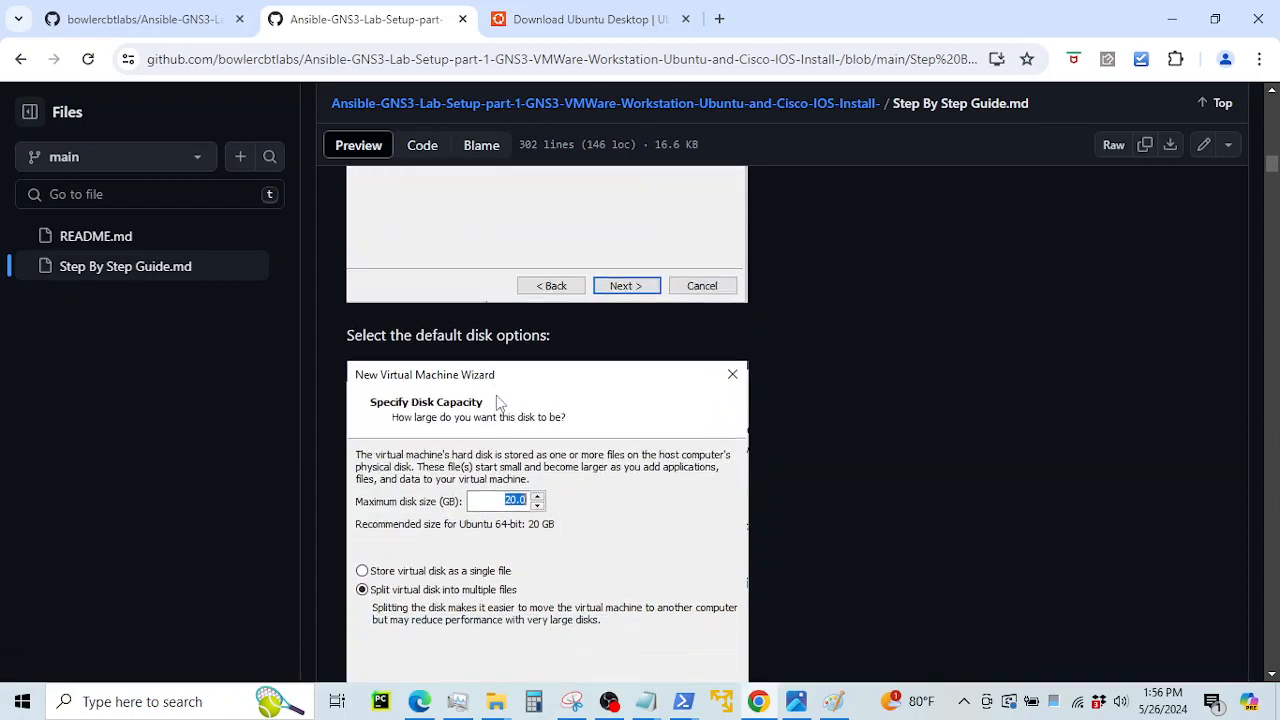
scroll(500, 401, down, 1)
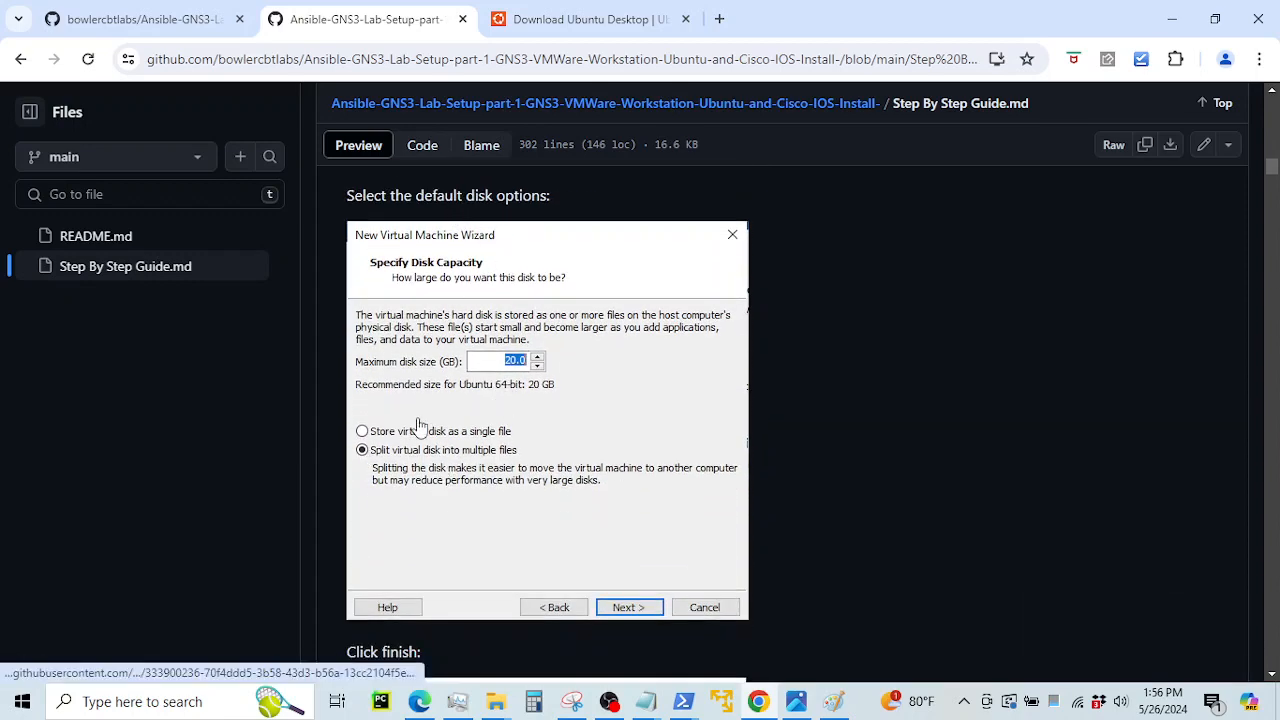
scroll(486, 448, down, 3)
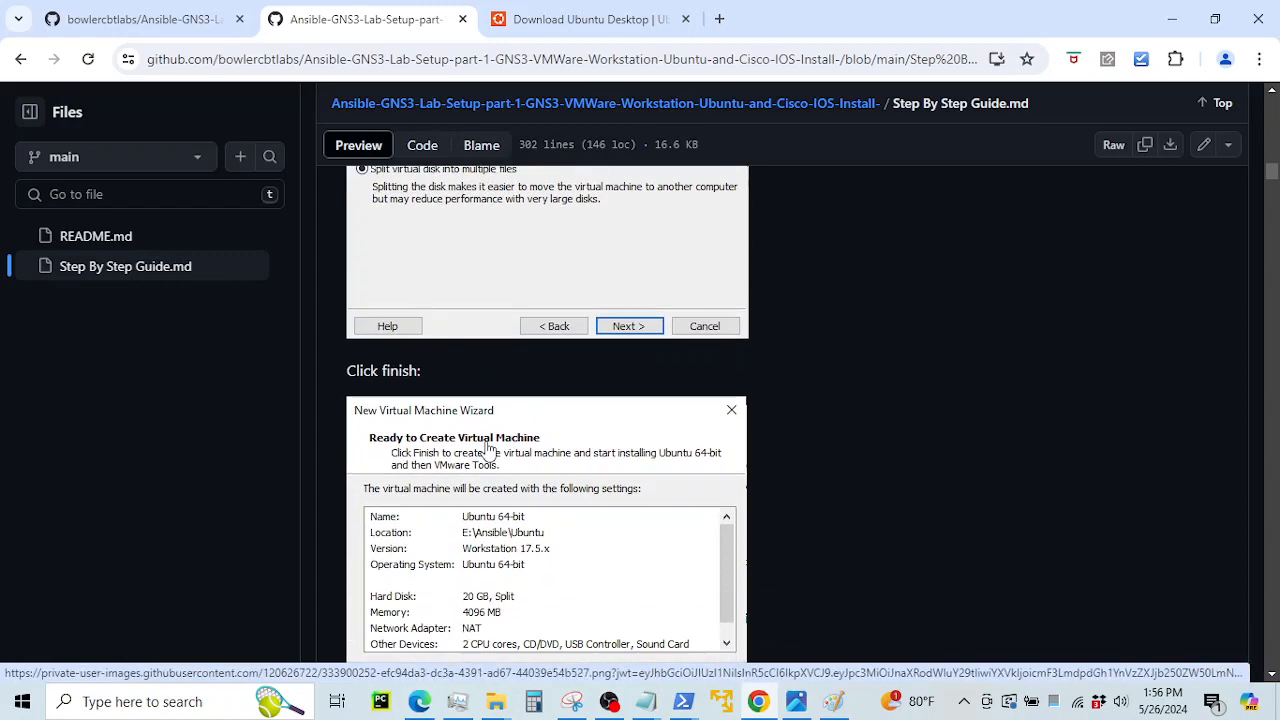
scroll(490, 452, down, 4)
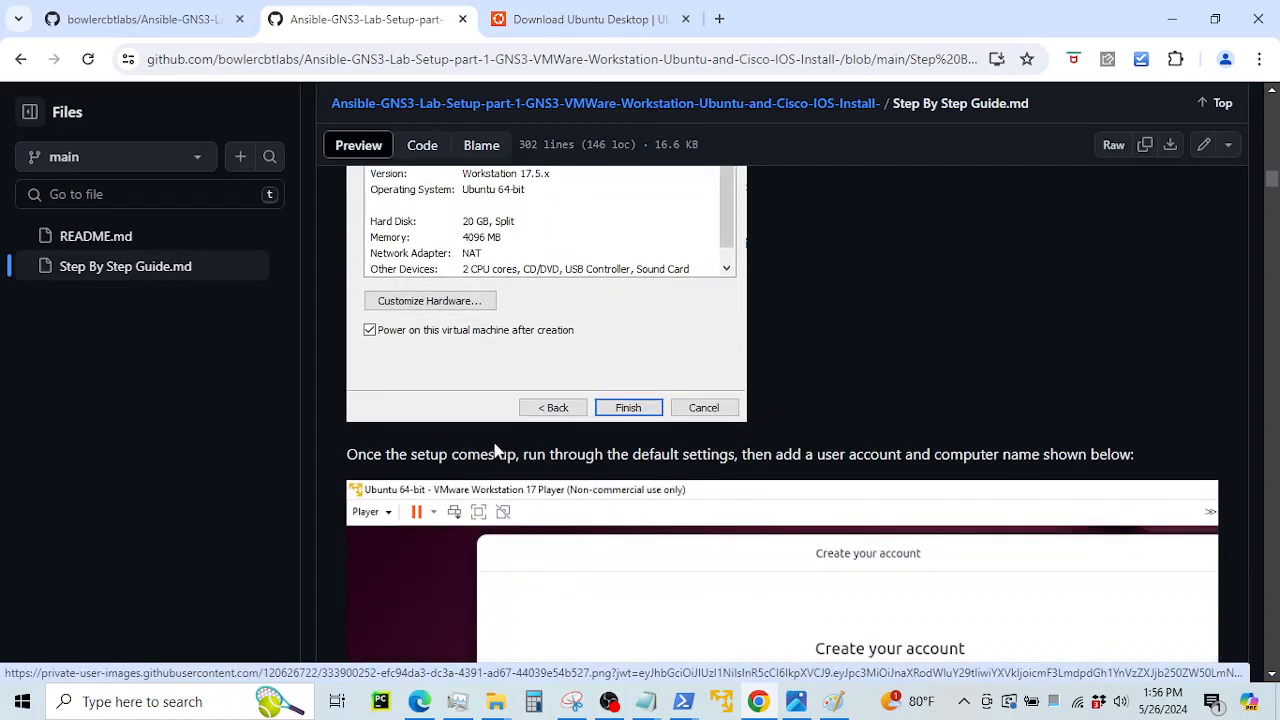
Locate the 'Installation will begin' line in the guide
scroll(495, 450, down, 5)
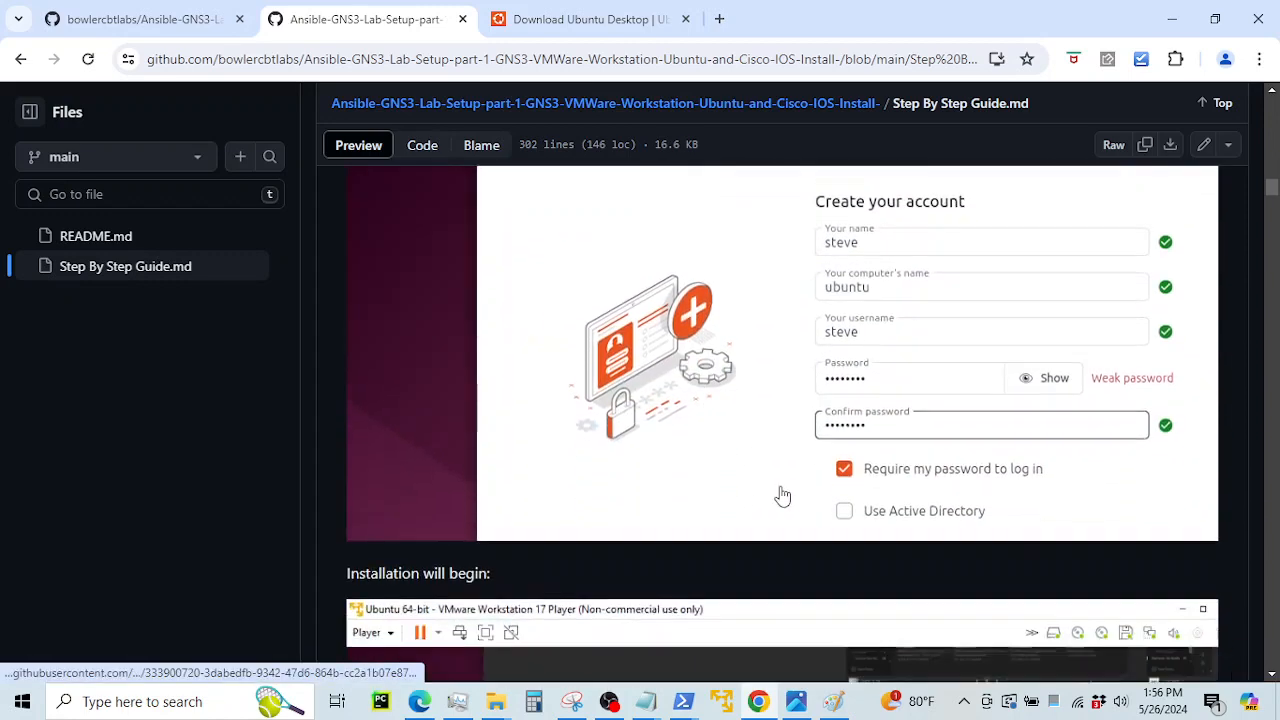
scroll(783, 496, down, 5)
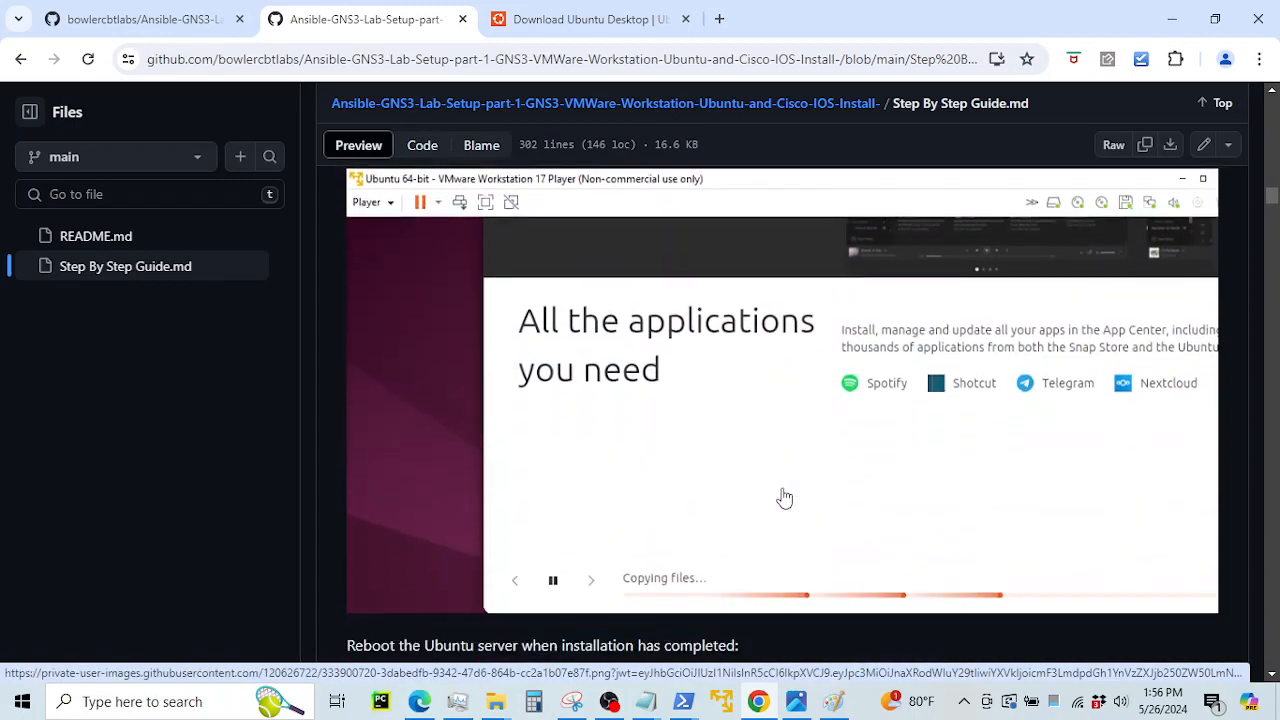
scroll(784, 497, up, 1)
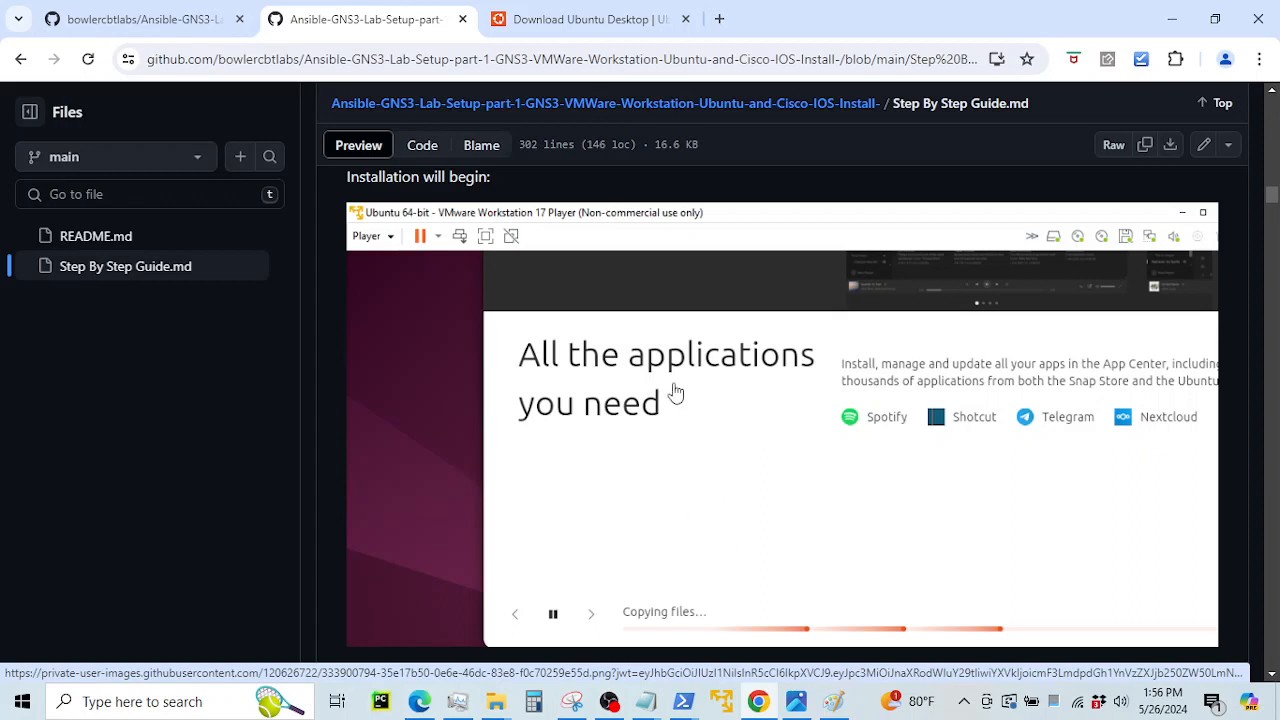
scroll(703, 403, up, 1)
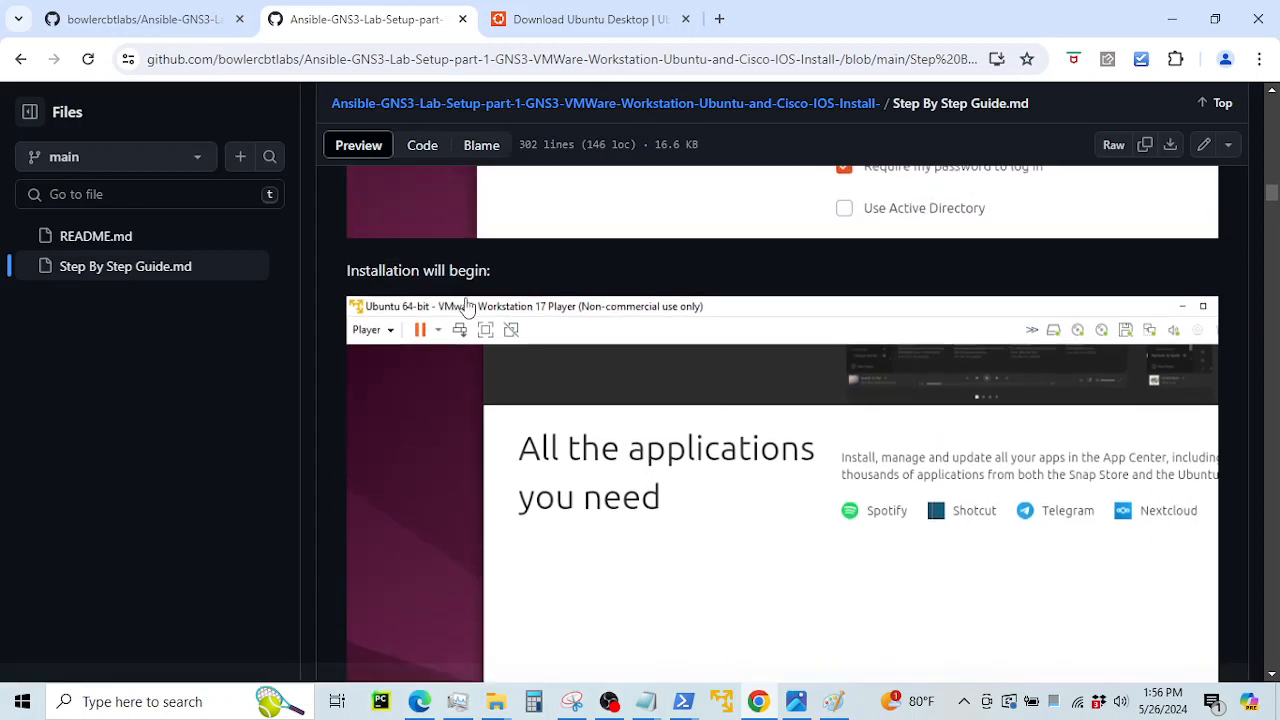
drag(411, 270, 518, 278)
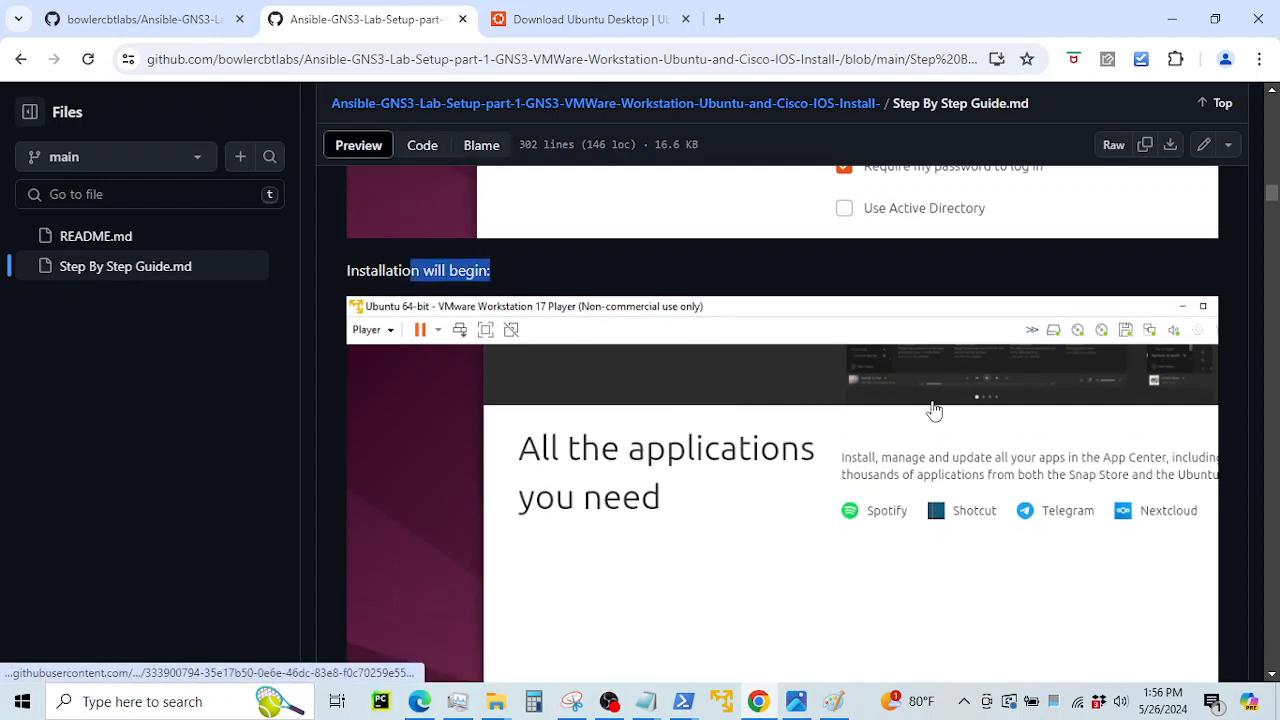
Read past the reboot step to the bullet about adding a second VM interface for GNS3
scroll(934, 410, down, 2)
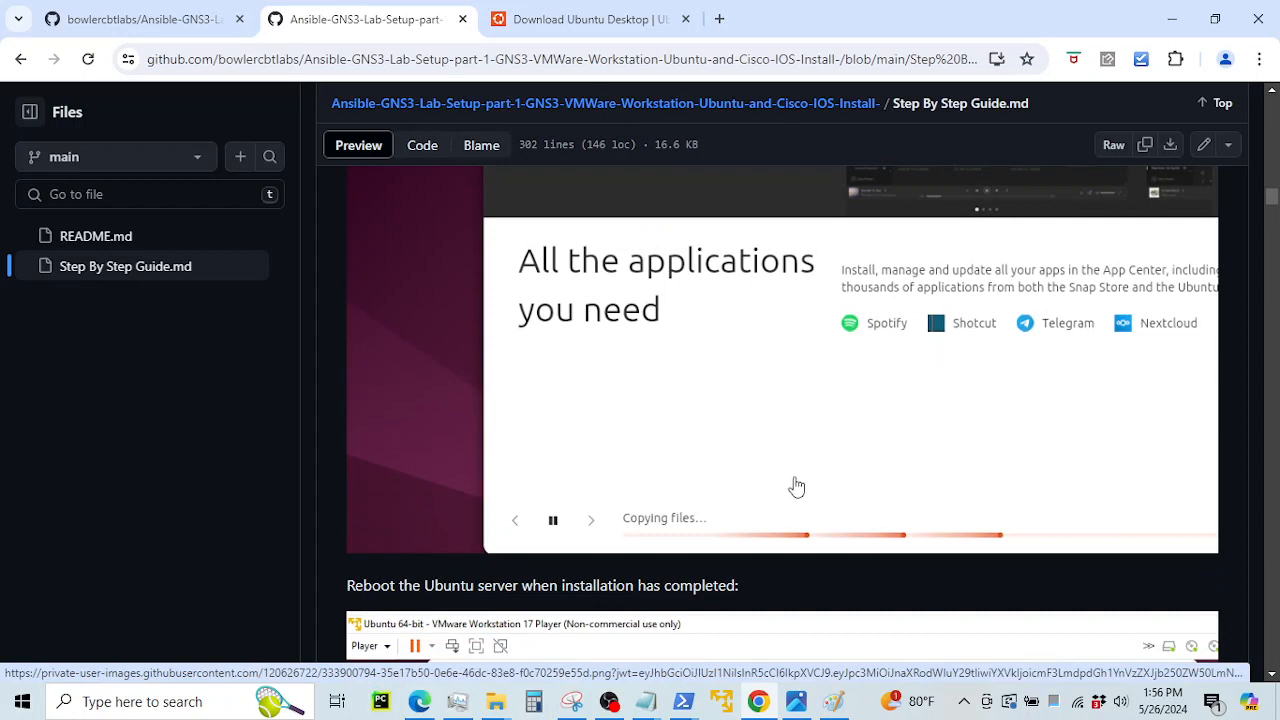
scroll(797, 487, down, 1)
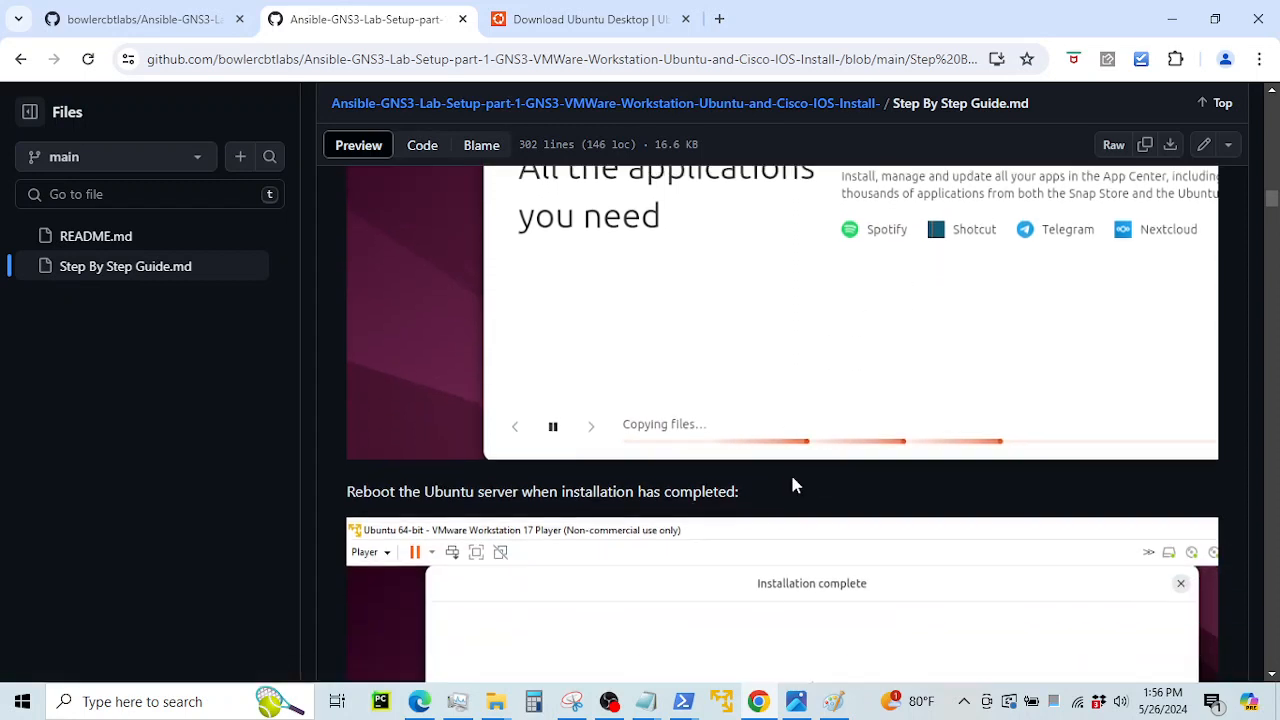
scroll(666, 406, down, 3)
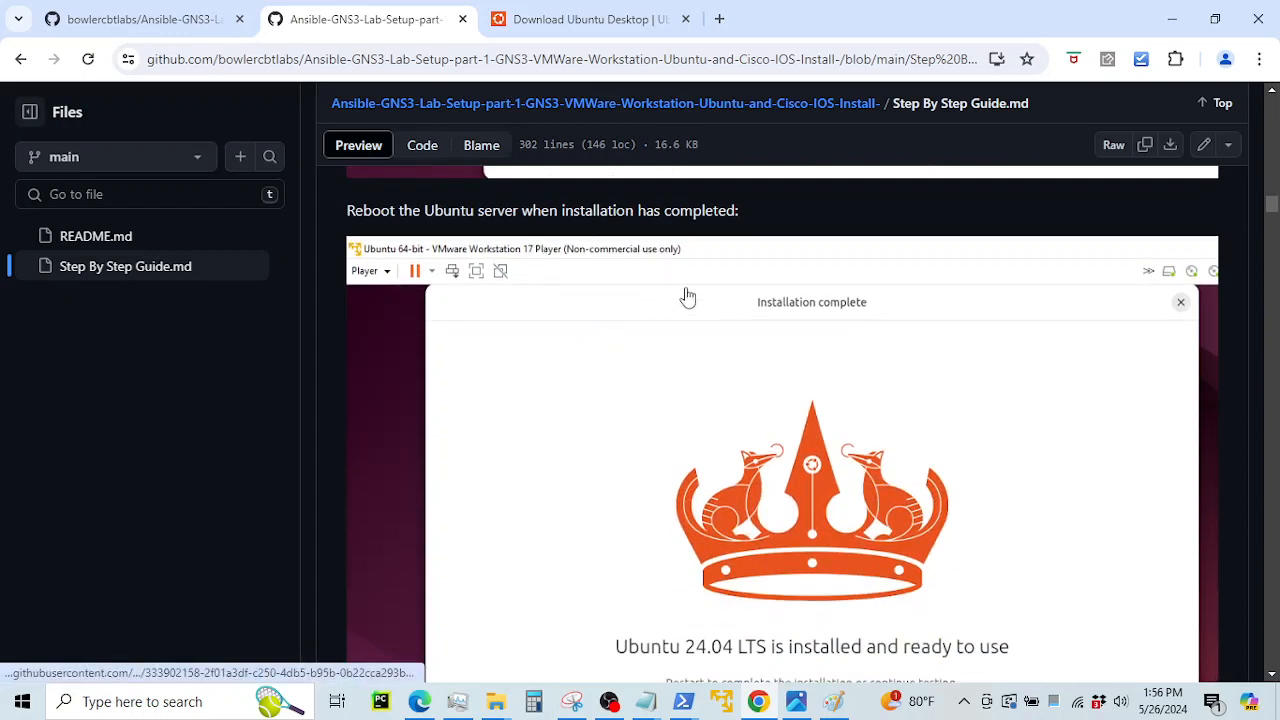
scroll(688, 297, down, 2)
scroll(840, 472, up, 1)
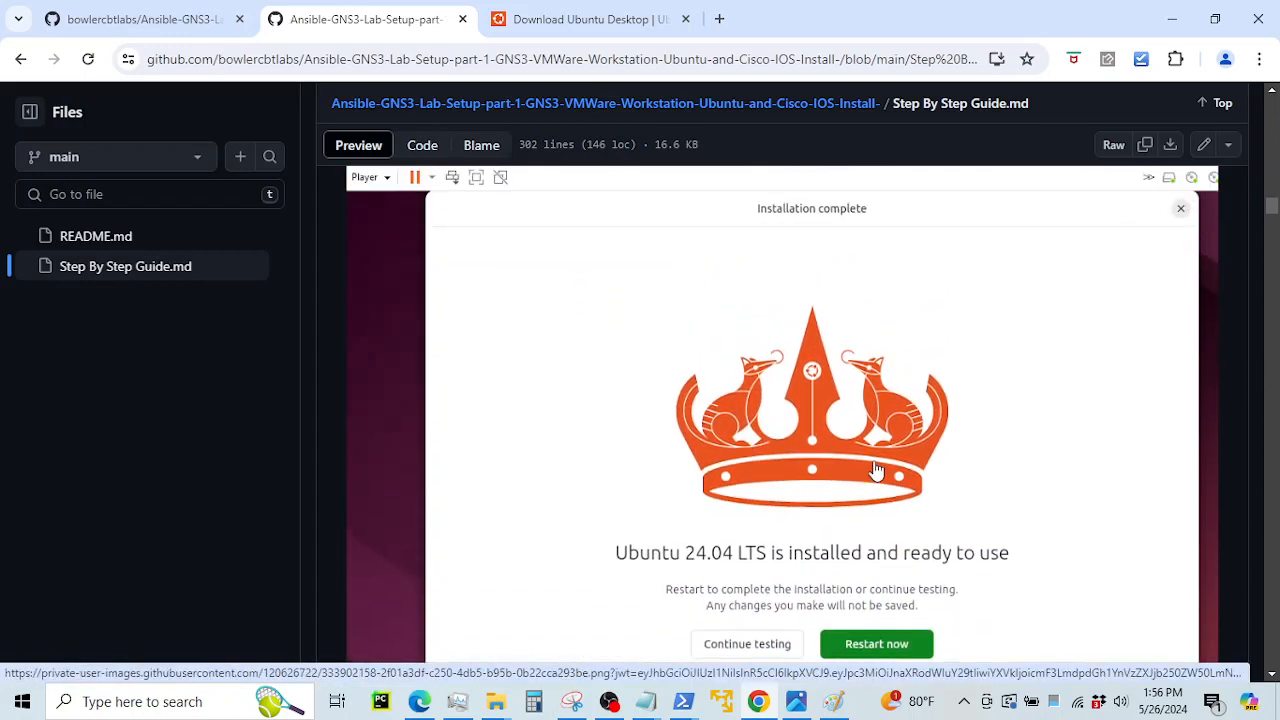
scroll(863, 466, up, 1)
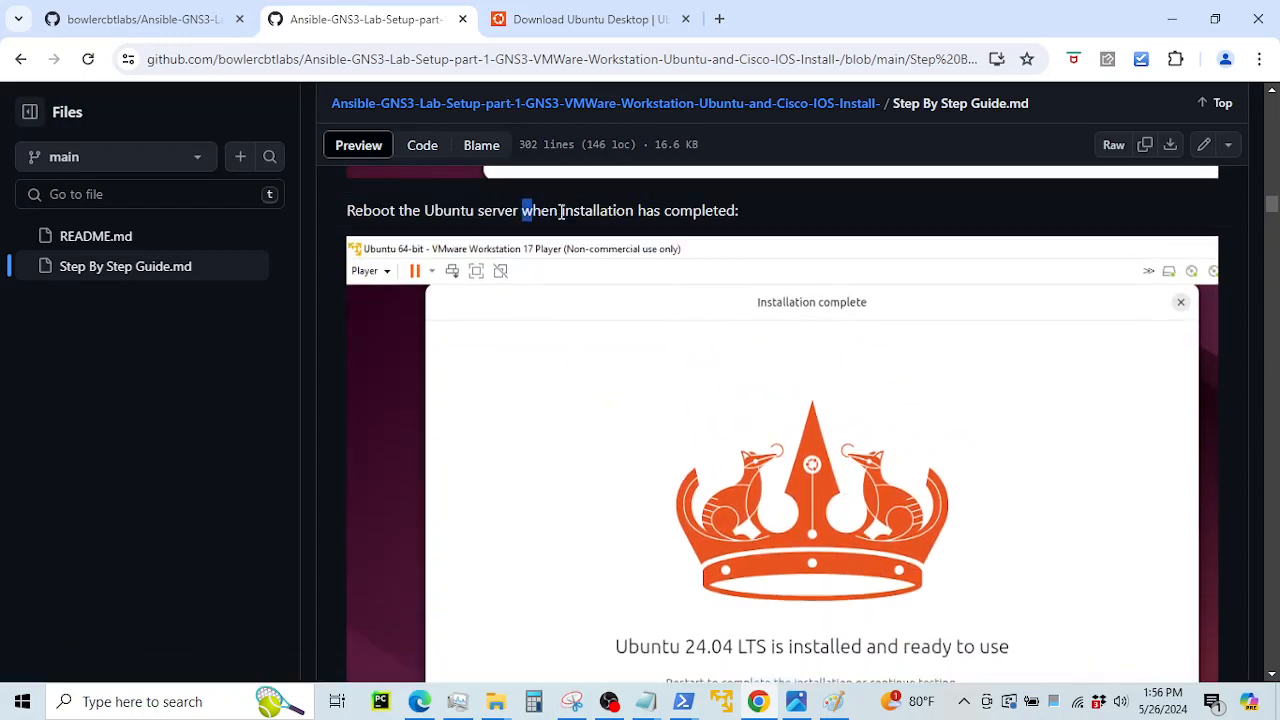
drag(561, 212, 686, 294)
scroll(792, 485, down, 4)
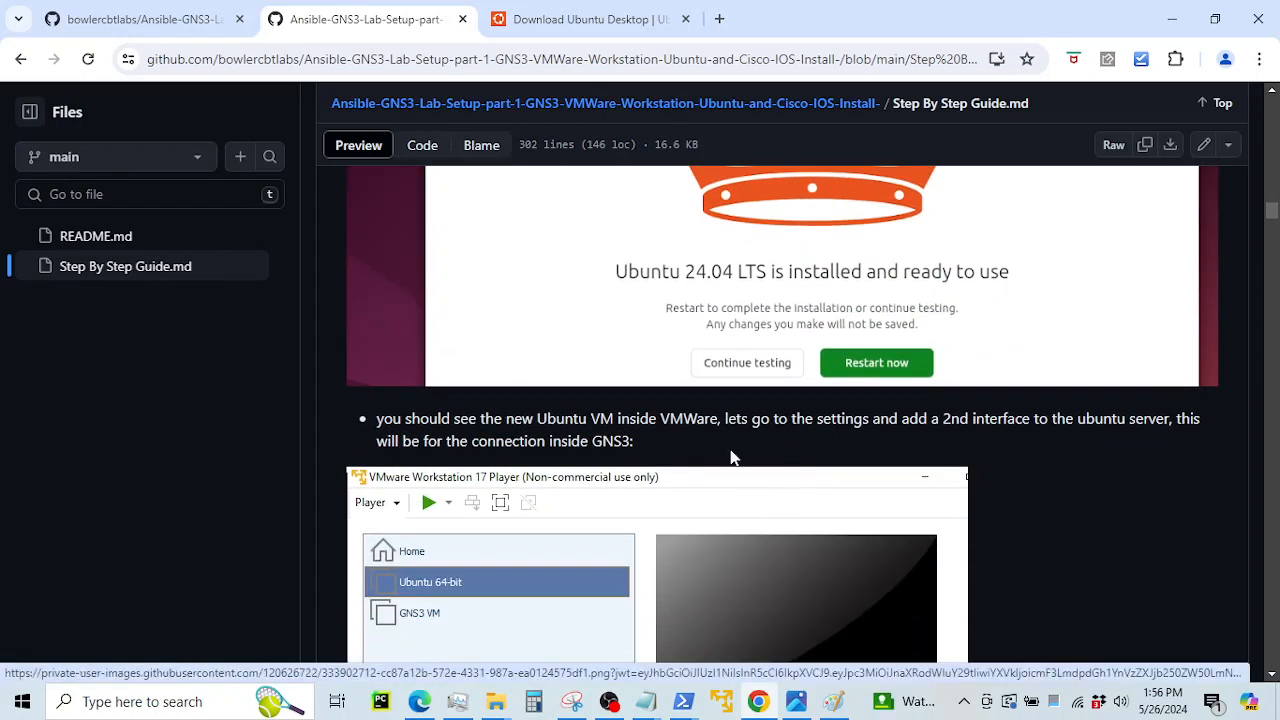
scroll(728, 474, down, 1)
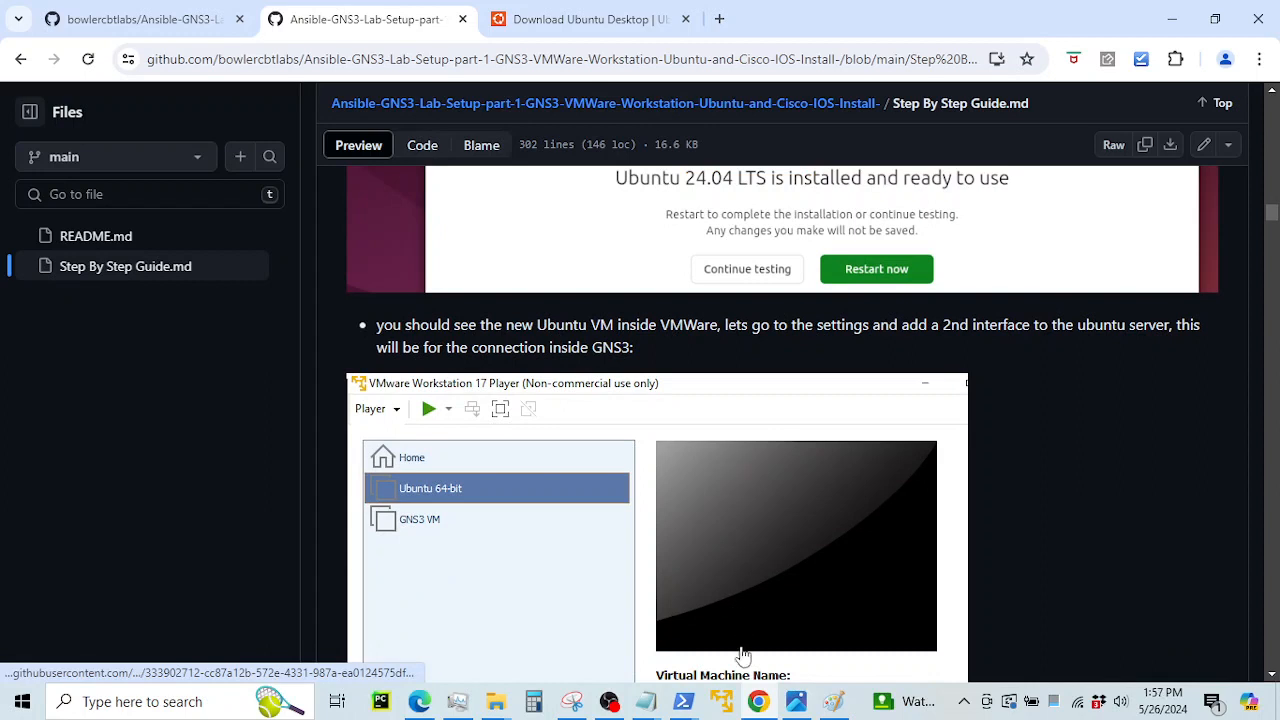
In VMware Workstation 17 Player, select the Ubuntu 64-bit VM and open its Settings
click(732, 702)
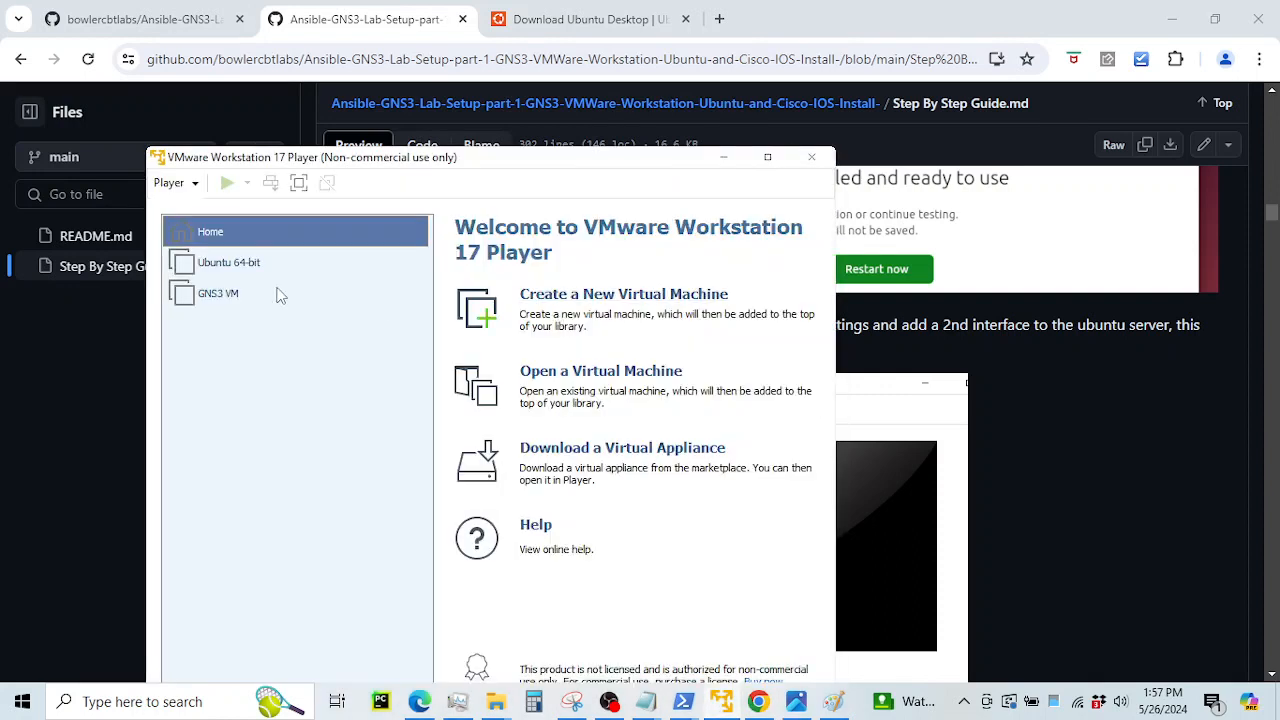
click(242, 266)
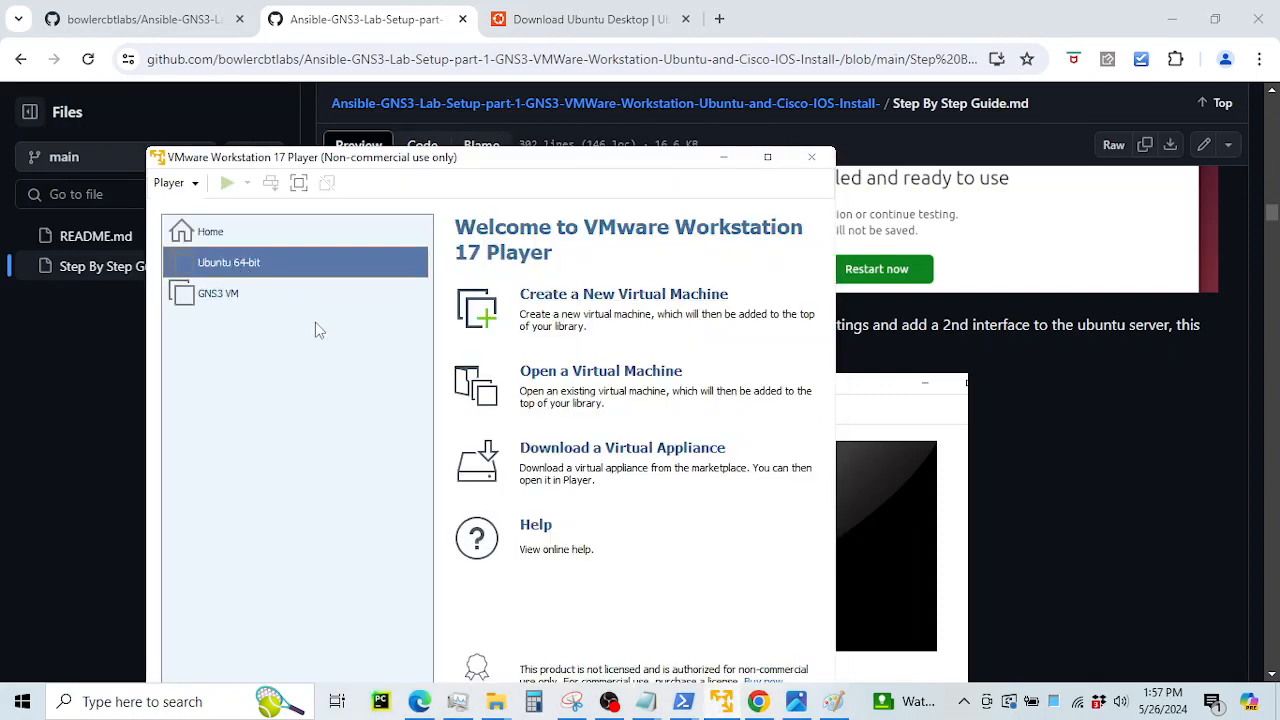
drag(388, 165, 492, 103)
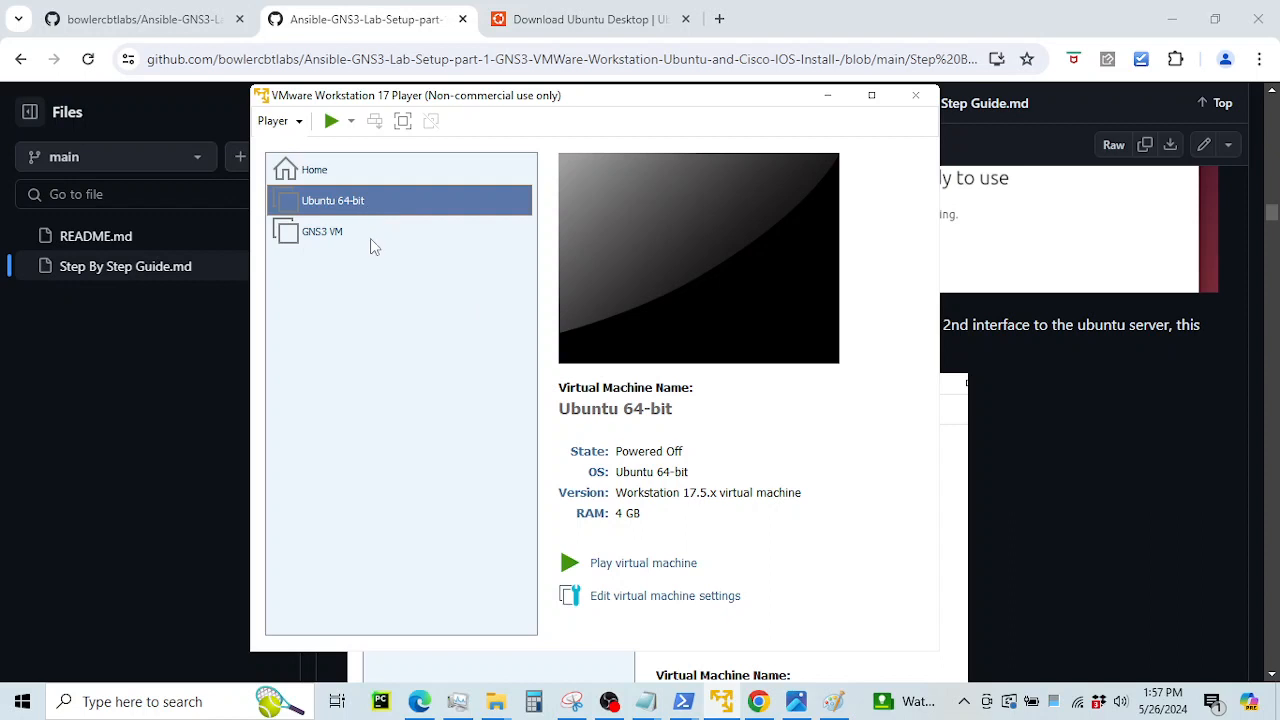
right_click(364, 205)
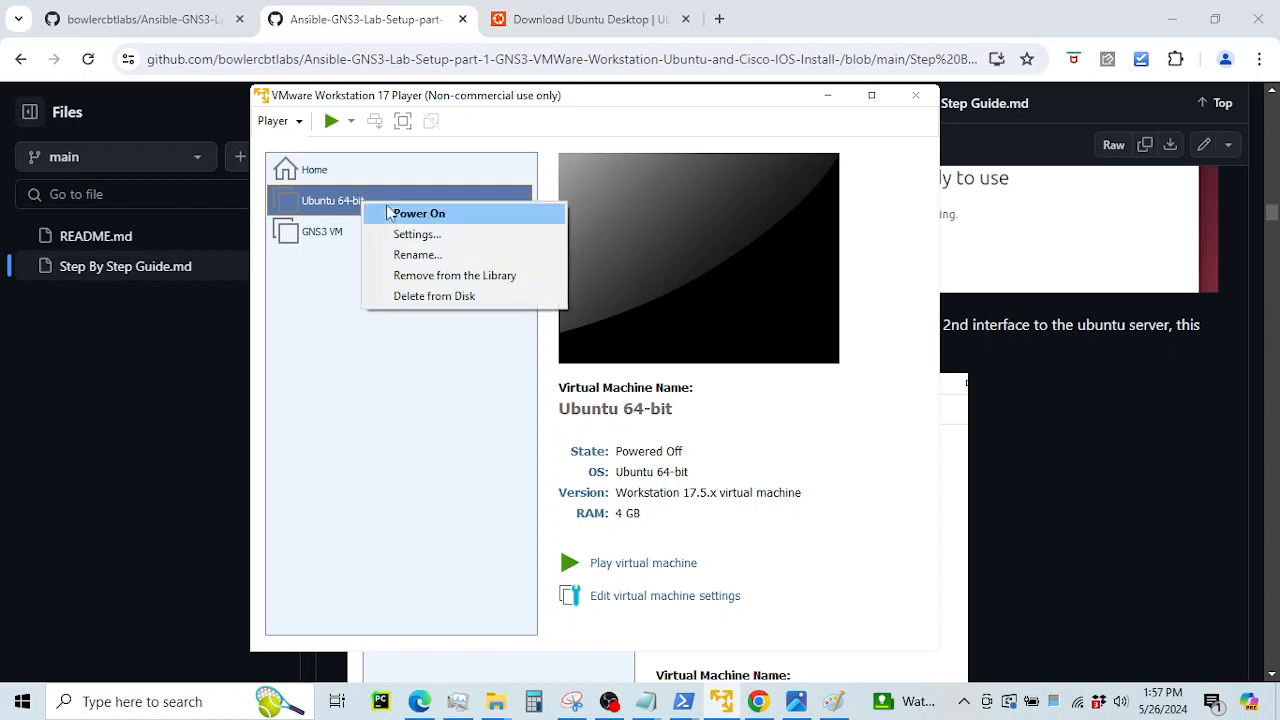
click(416, 234)
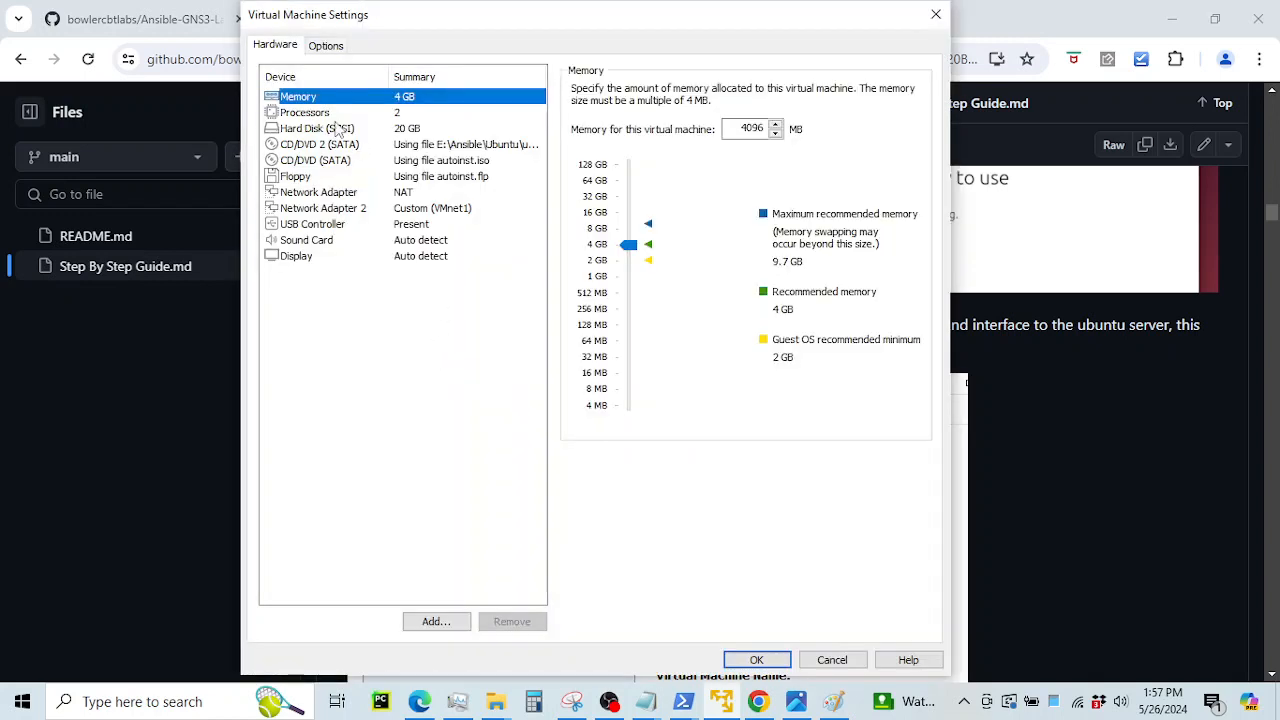
Inspect both network adapters, abandon adding another, and show Network Adapter 2 (Custom VMnet1)
click(340, 193)
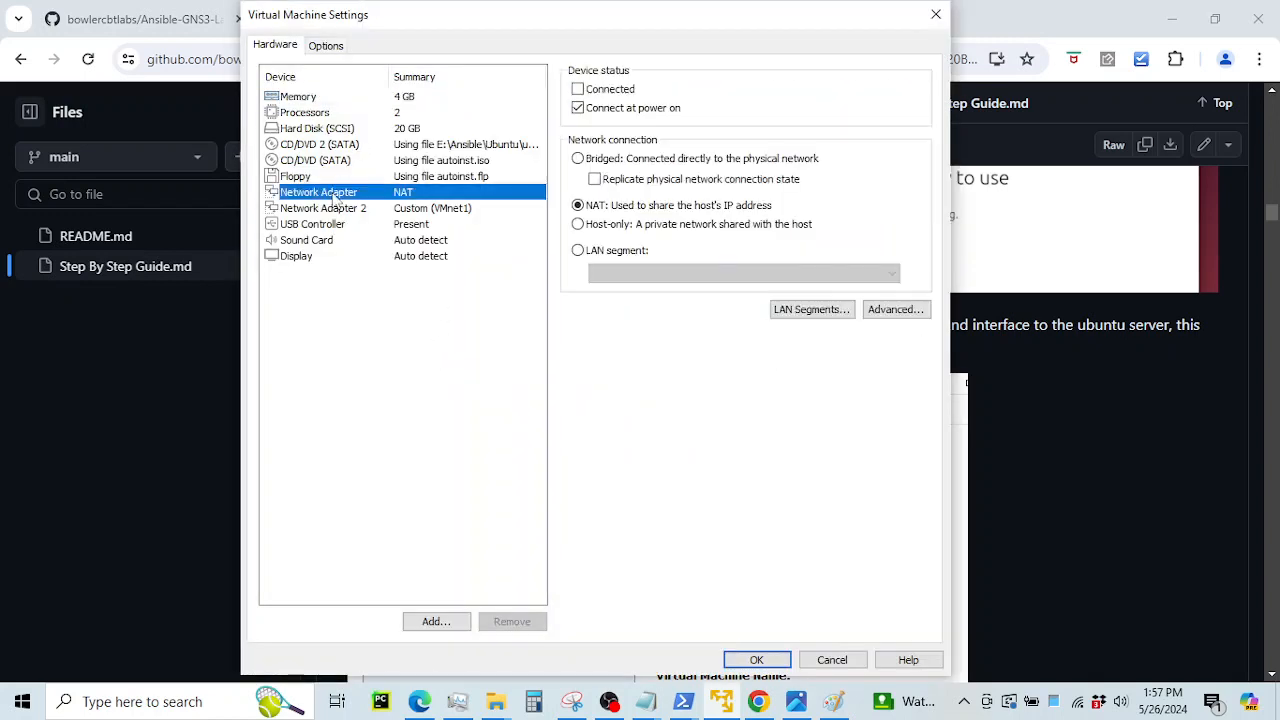
click(360, 208)
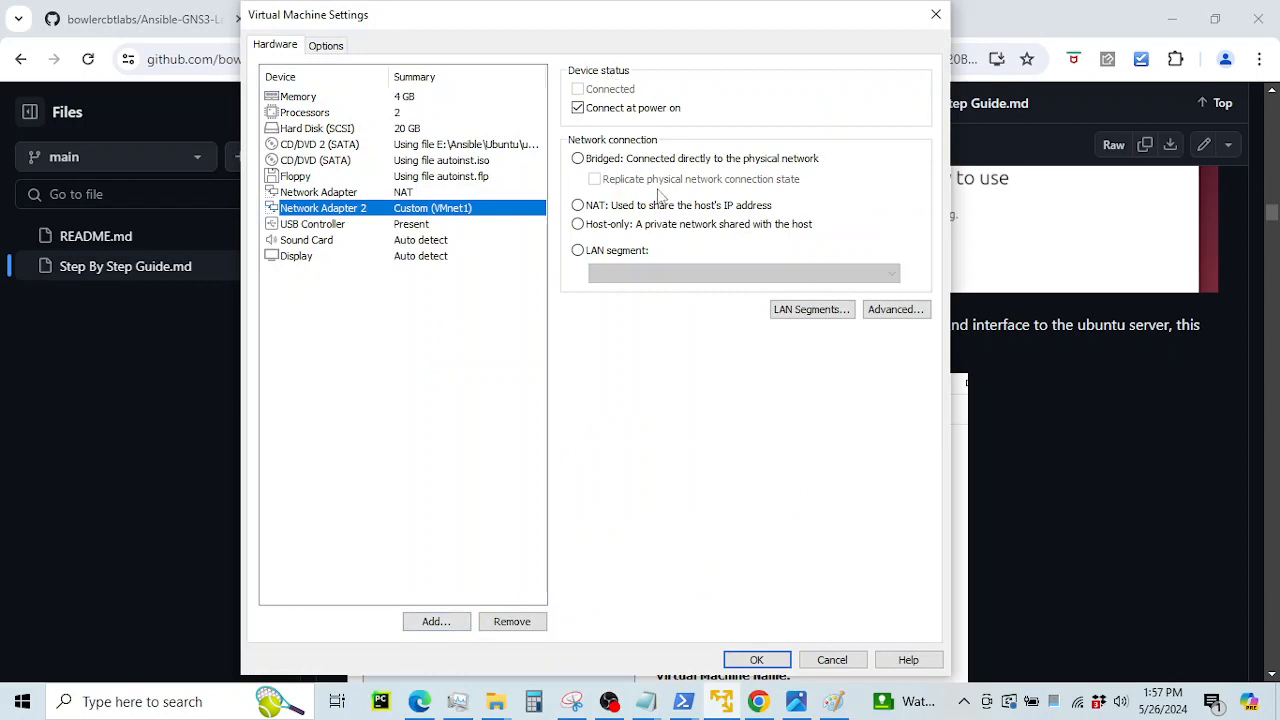
click(436, 621)
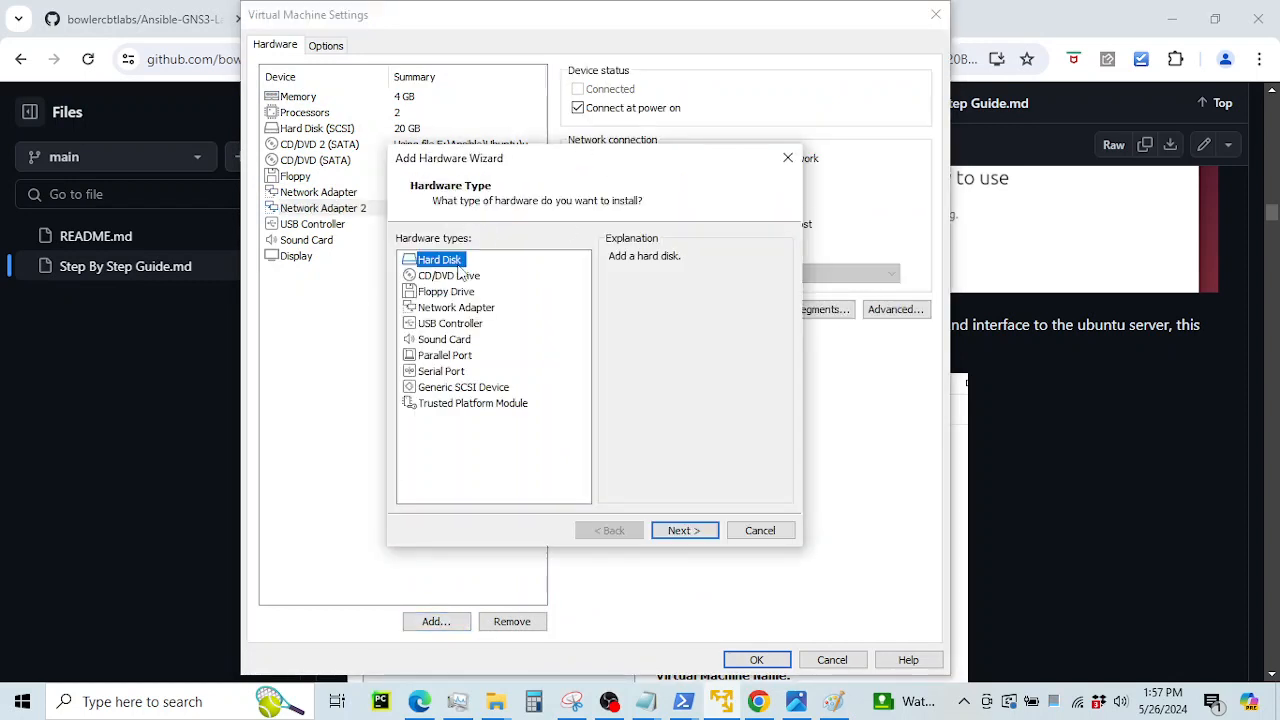
click(452, 308)
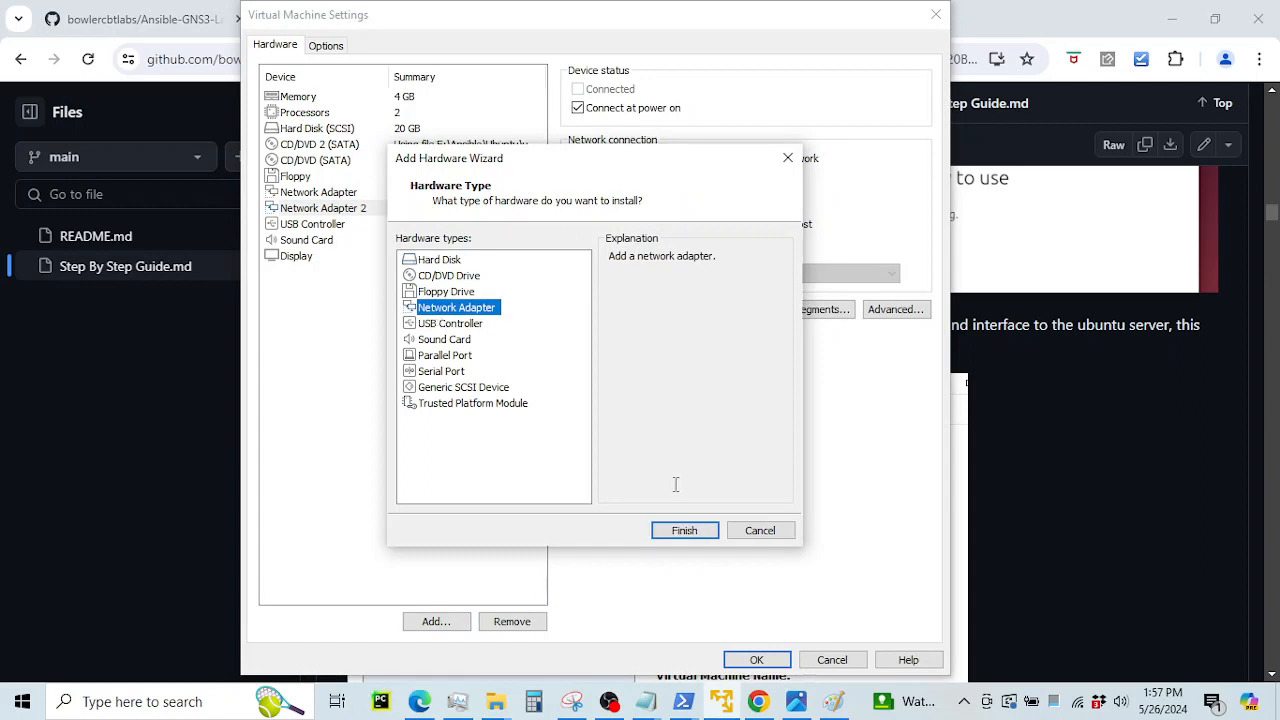
click(750, 531)
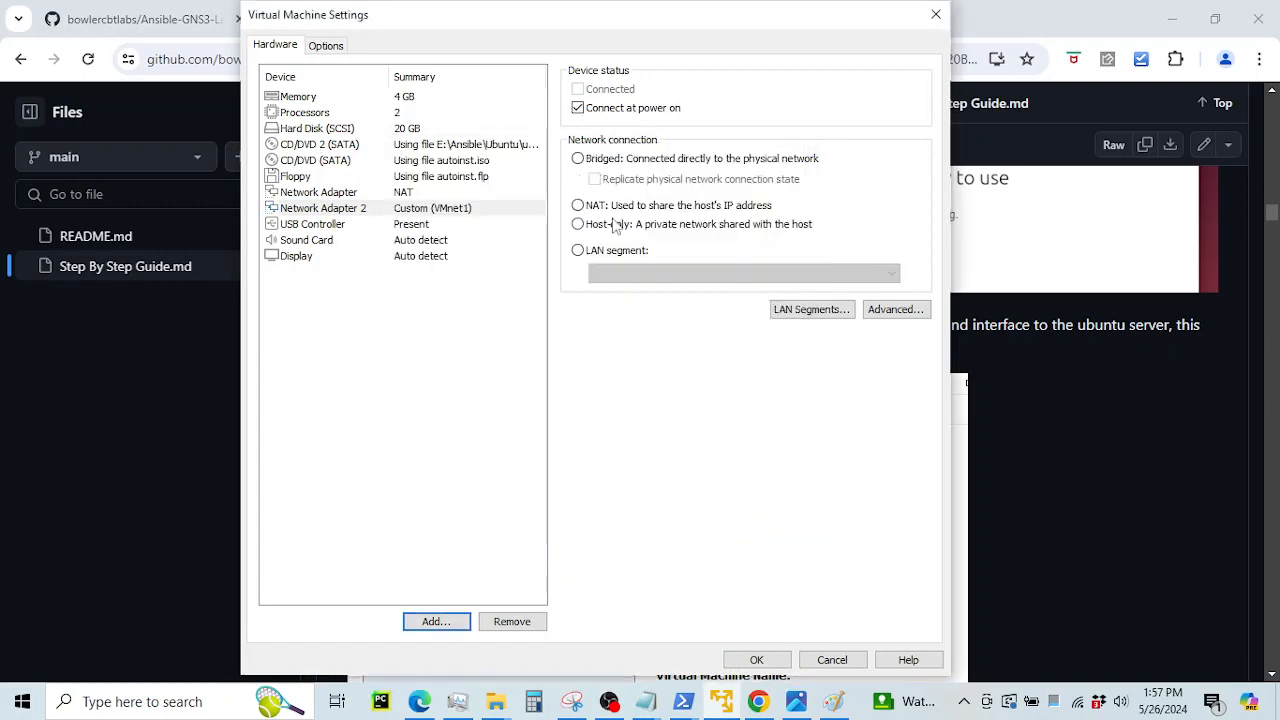
click(362, 214)
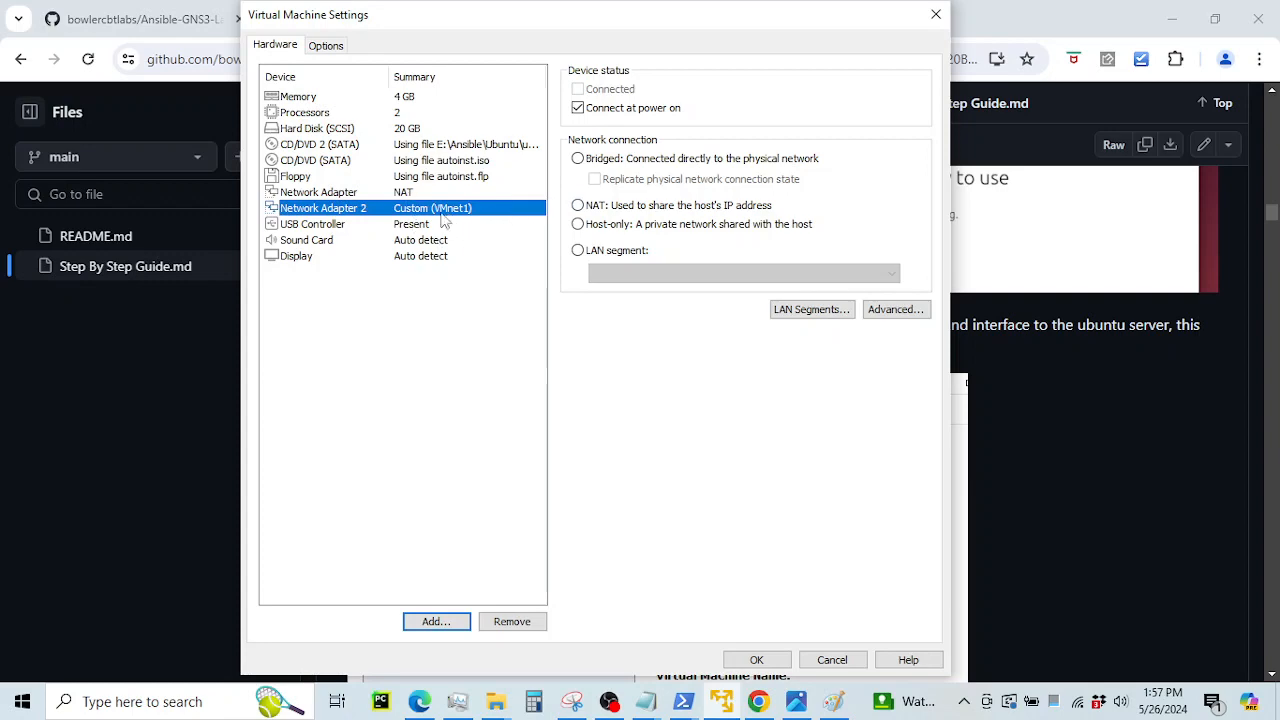
Read the guide down to the ifconfig NAT/GNS3 interface output, then view the topology diagram
click(1107, 411)
scroll(848, 376, down, 10)
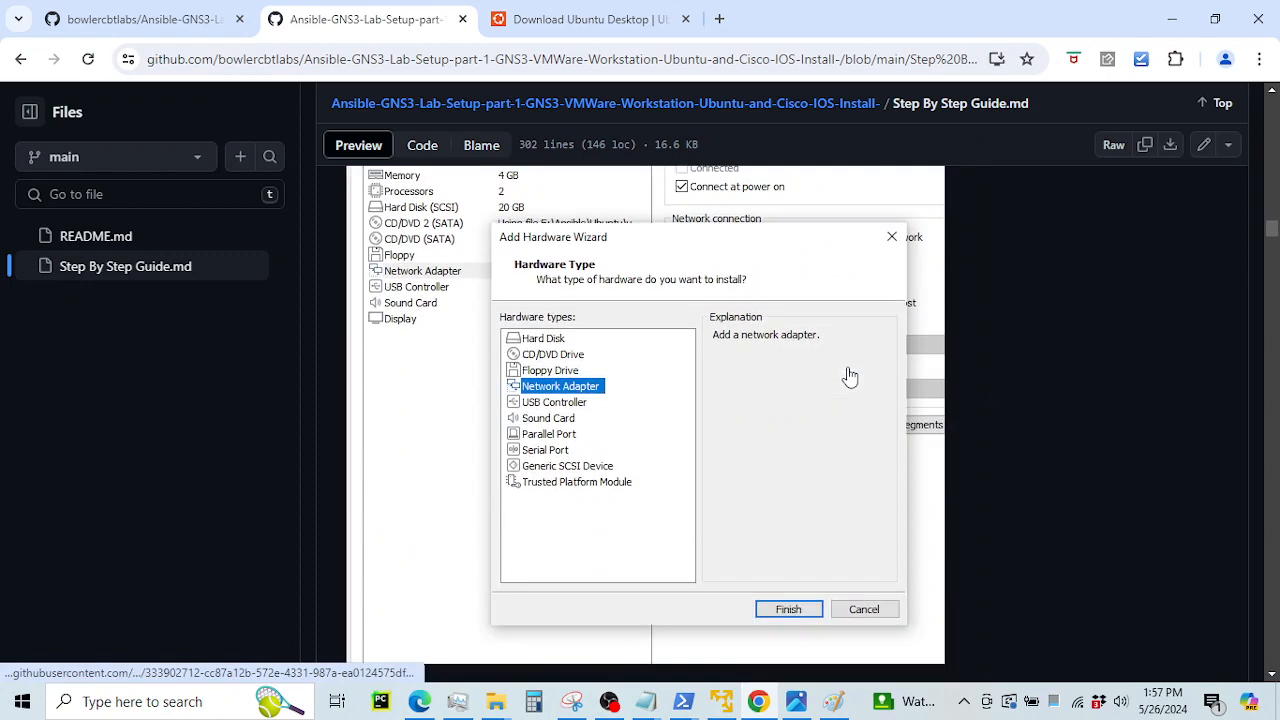
scroll(848, 376, down, 5)
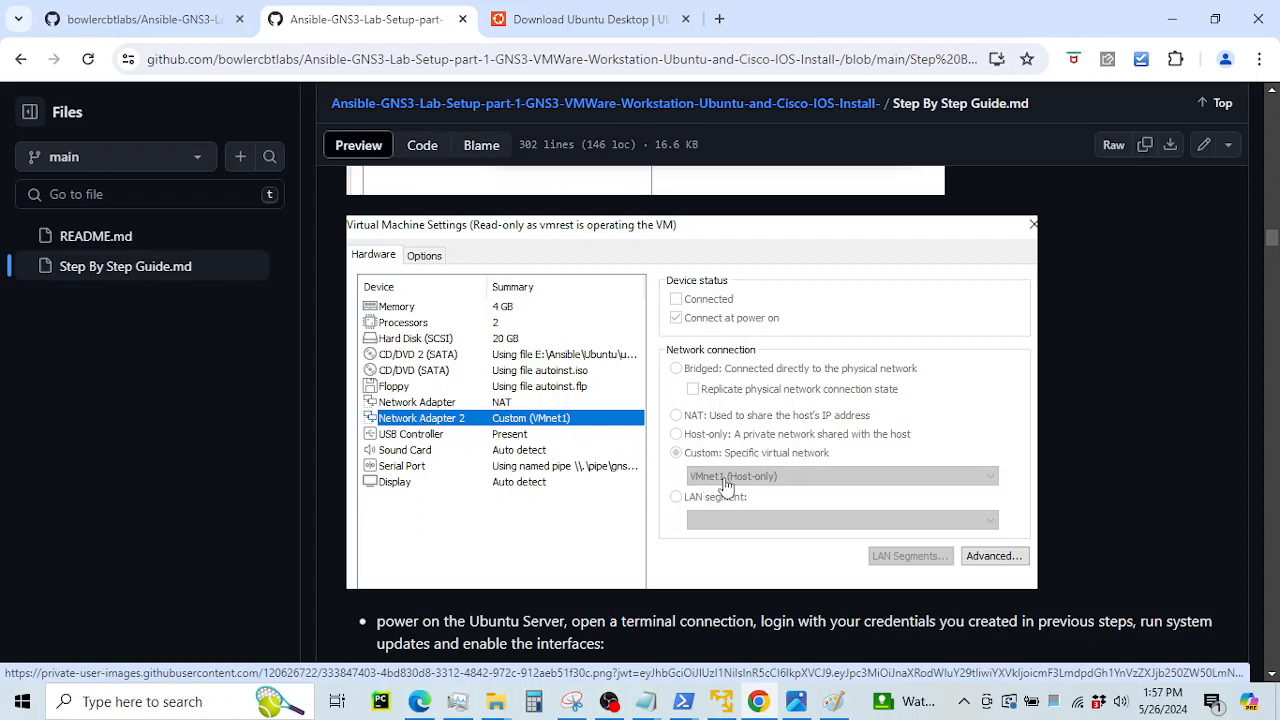
scroll(772, 480, down, 2)
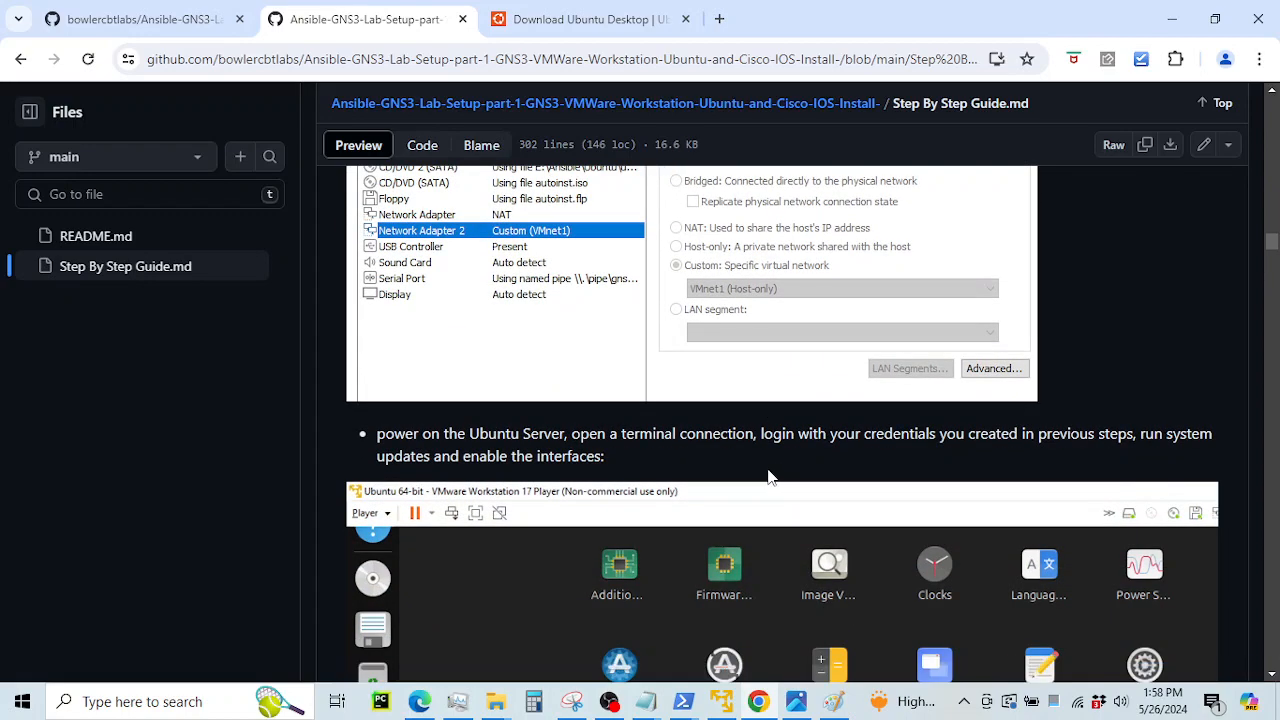
scroll(768, 476, down, 10)
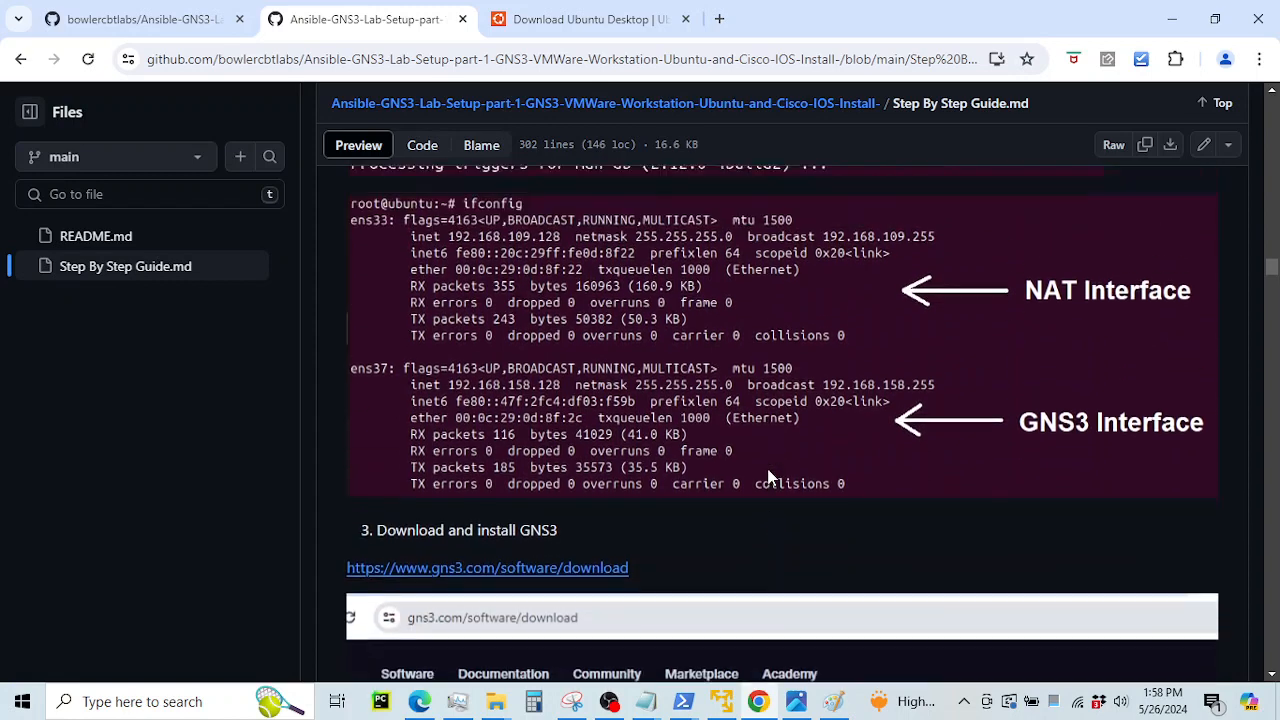
scroll(768, 476, up, 1)
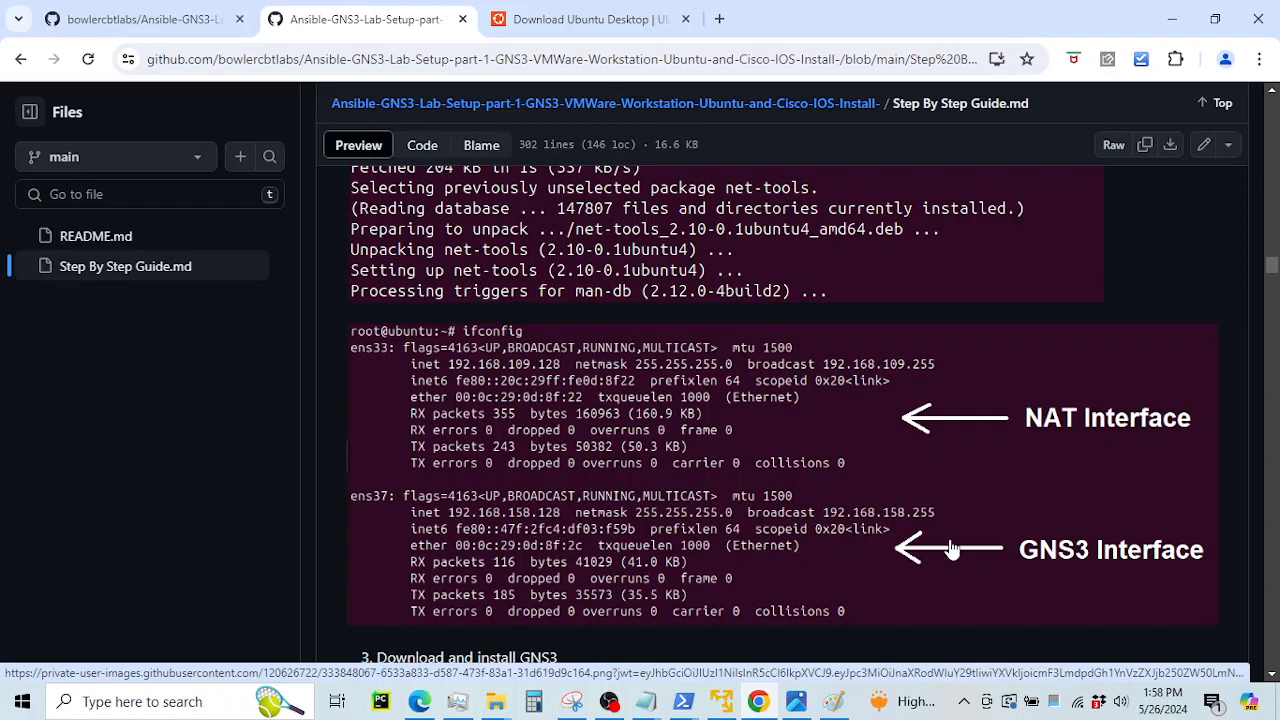
click(796, 701)
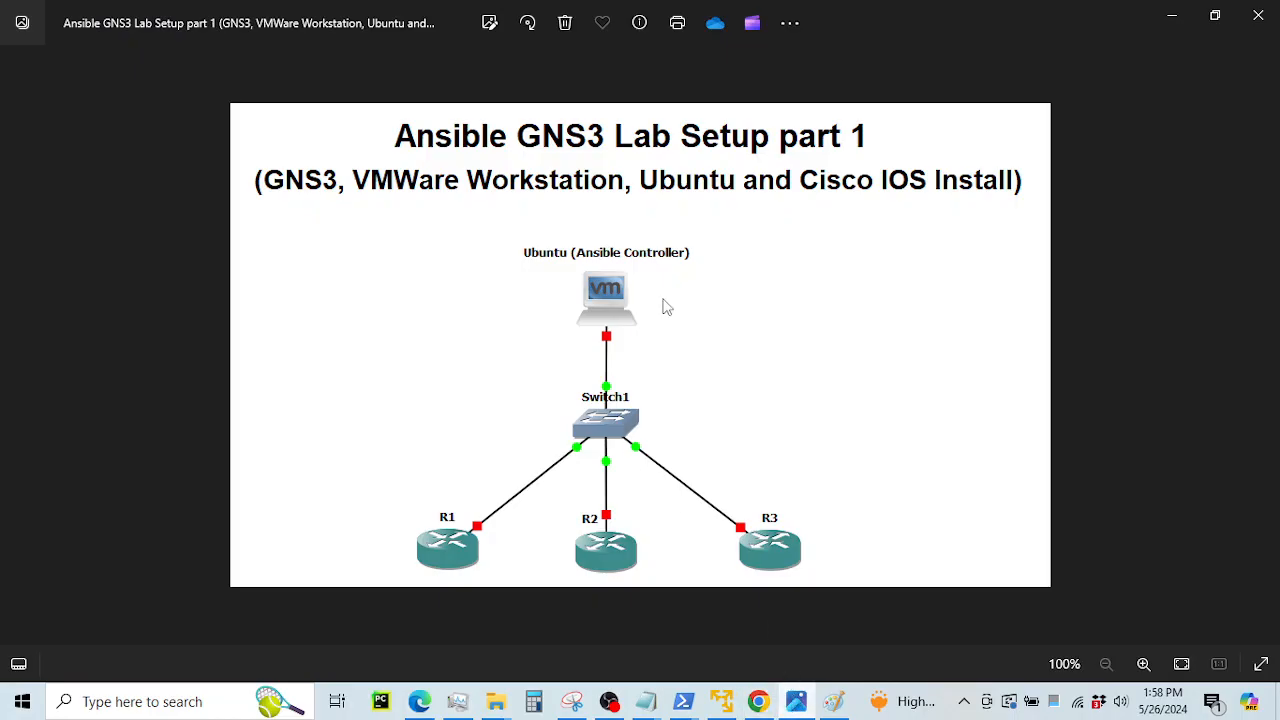
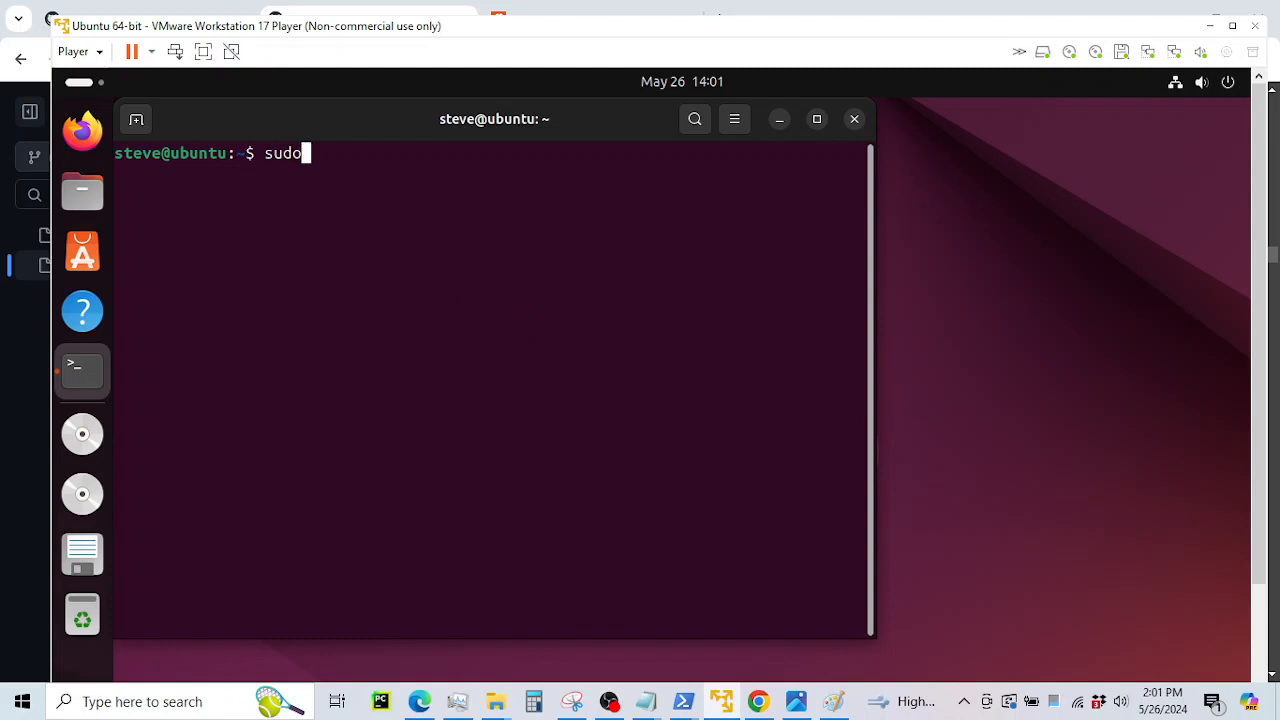
Become root in the Ubuntu terminal with sudo su and the account password
text(su)
key(Return)
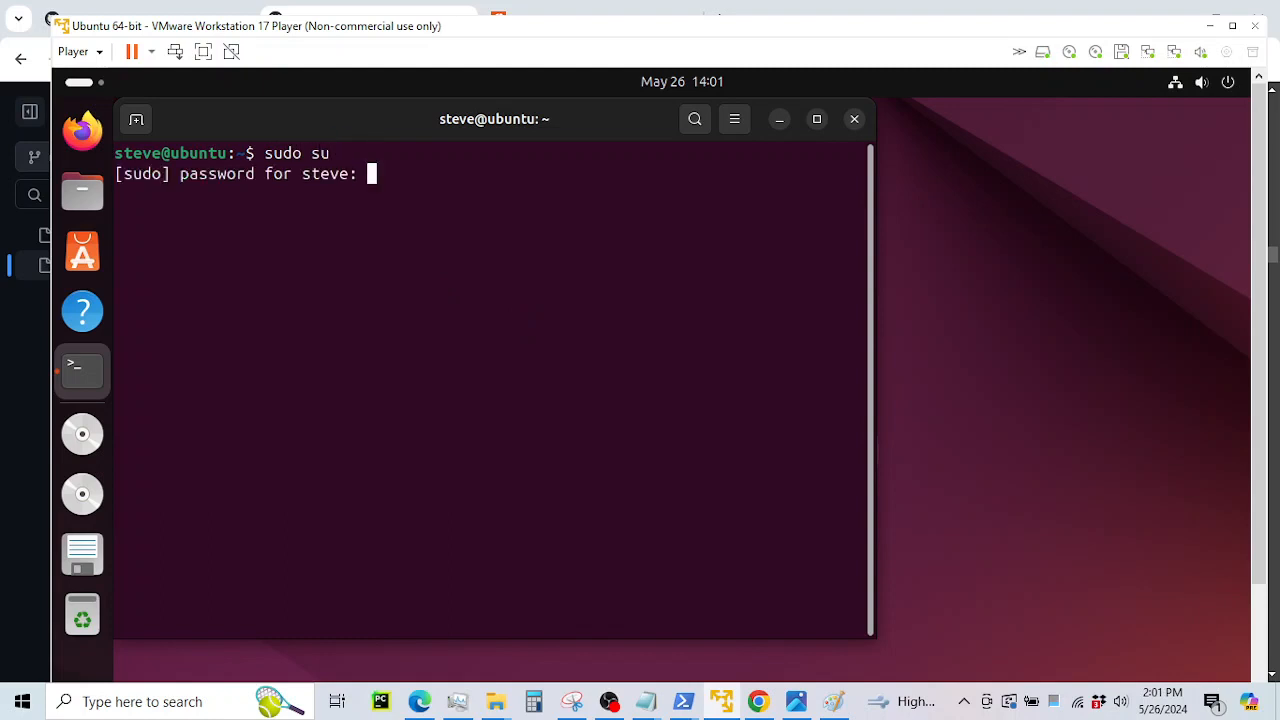
key(Return)
key(Return)
key(Return)
key(Return)
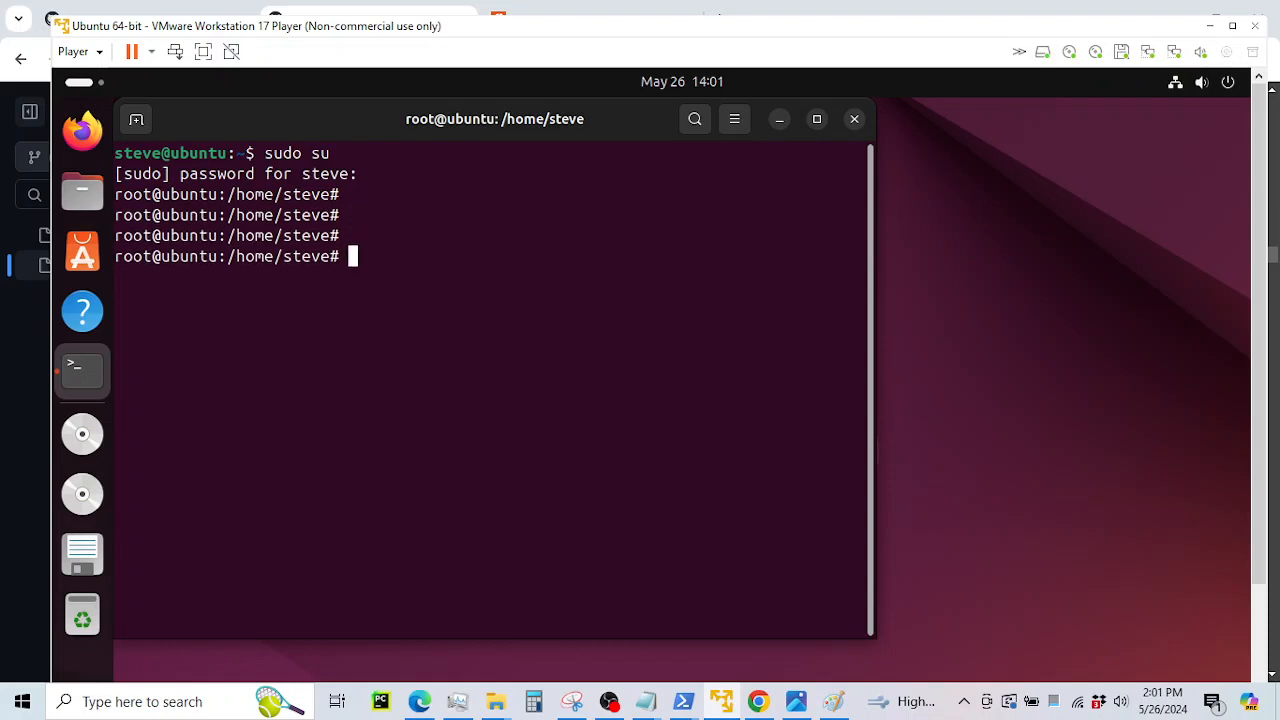
Install net-tools, which is already the newest version, maximize the terminal and enter ifconfig
text(apt install)
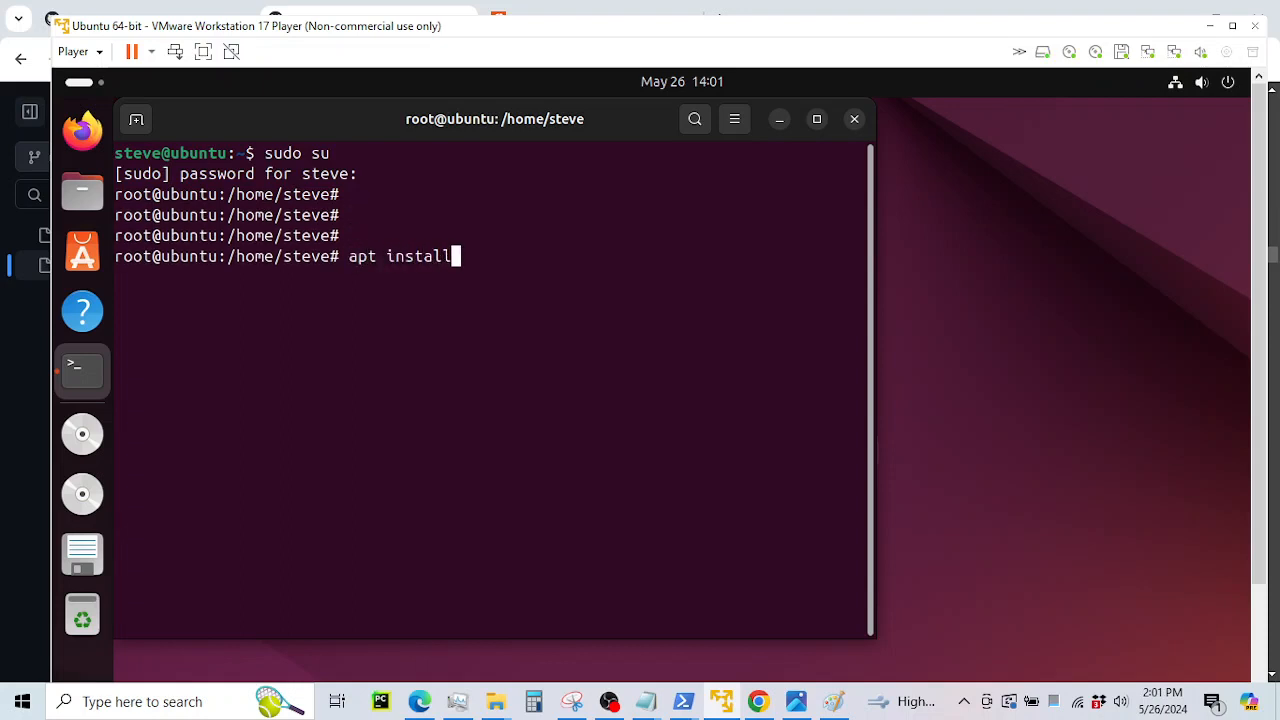
text( net-tools)
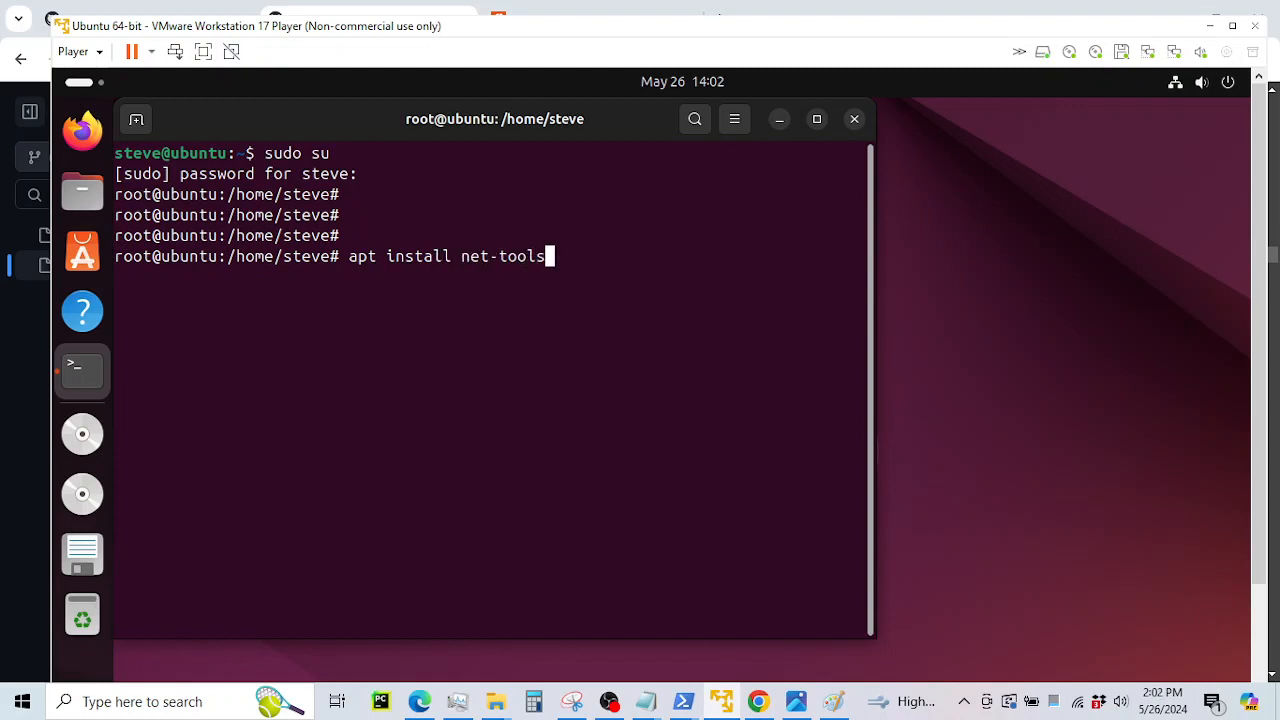
key(Return)
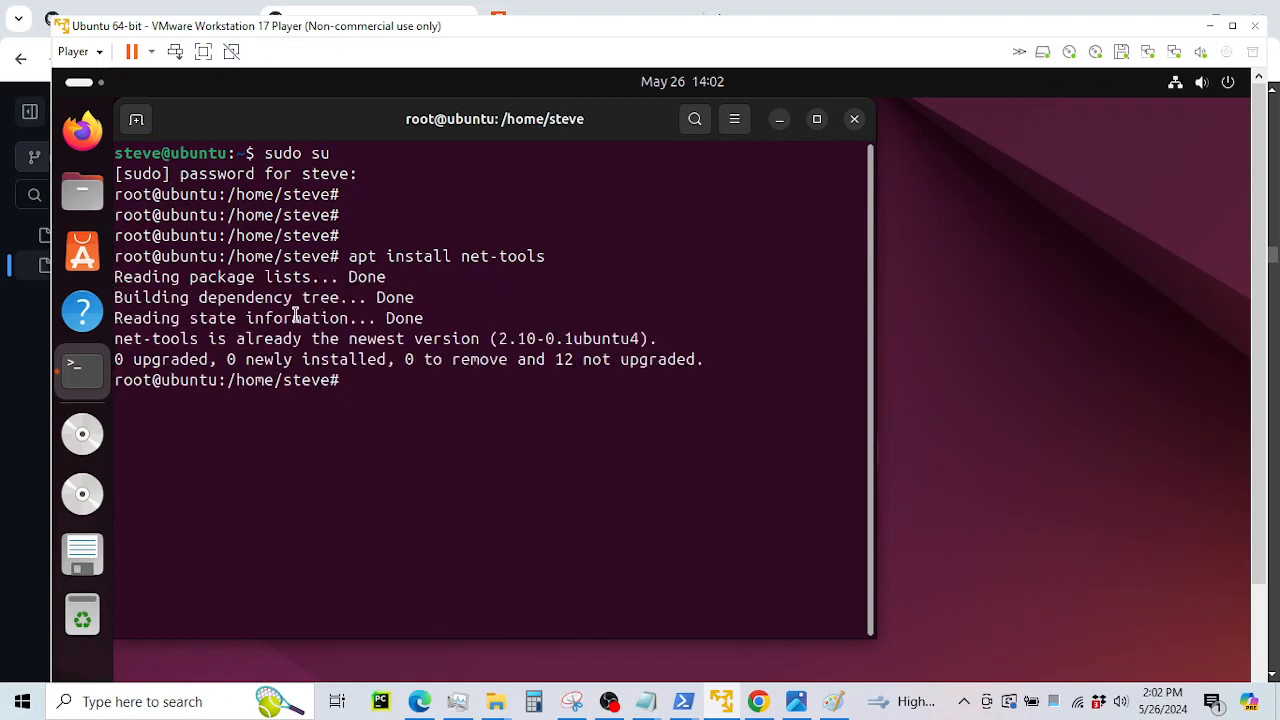
drag(183, 256, 581, 338)
click(512, 380)
click(816, 119)
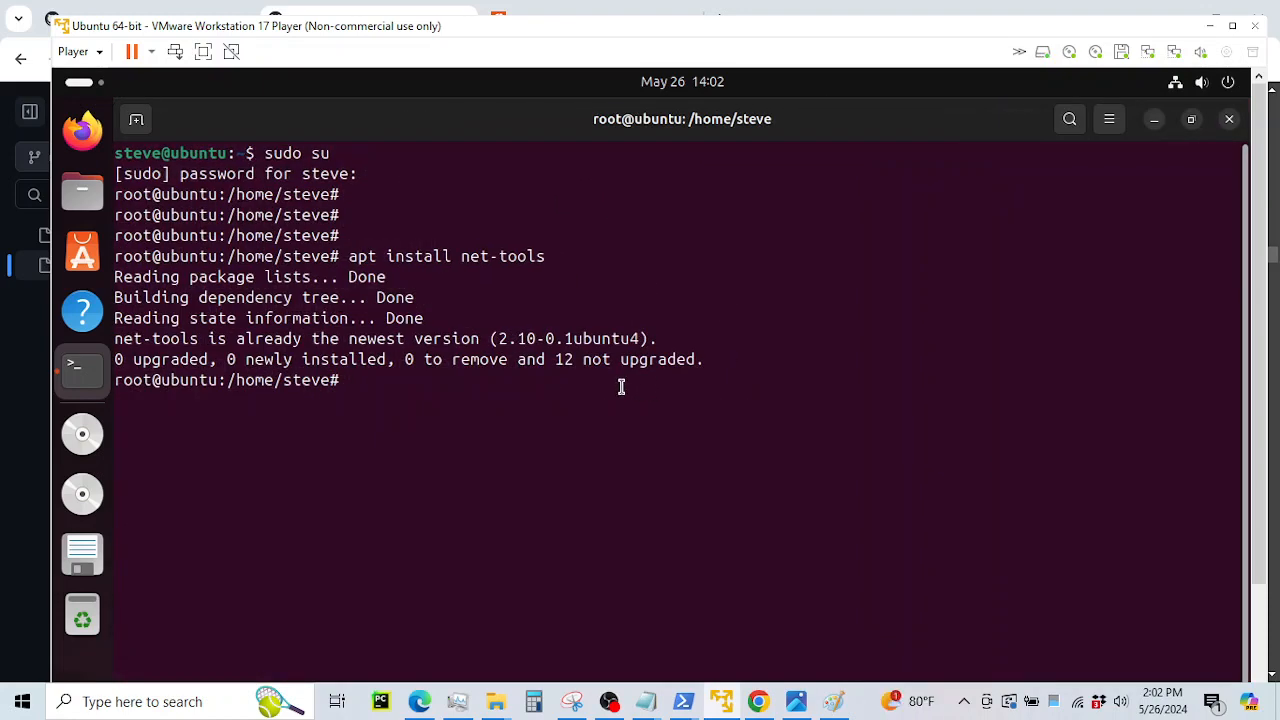
text(ifconfig)
Run ifconfig and note ens33 at 192.168.109.128 and ens37 at 192.168.158.128
key(Return)
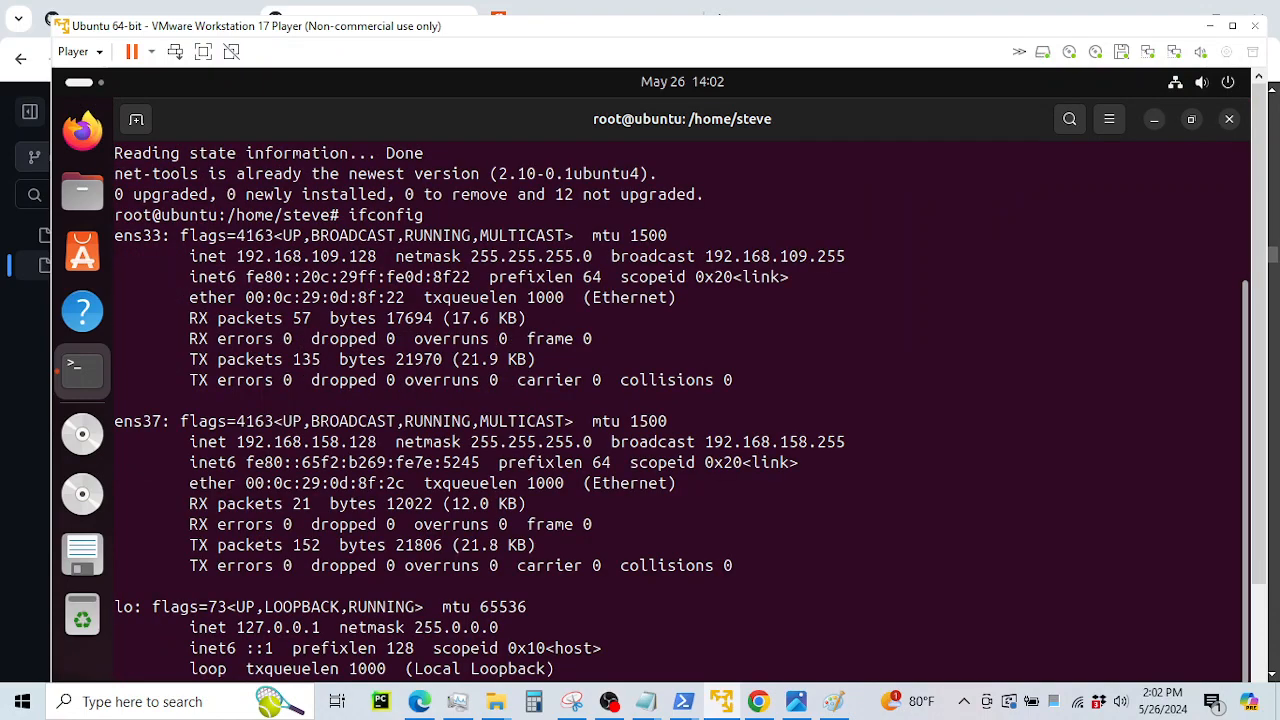
drag(253, 257, 773, 372)
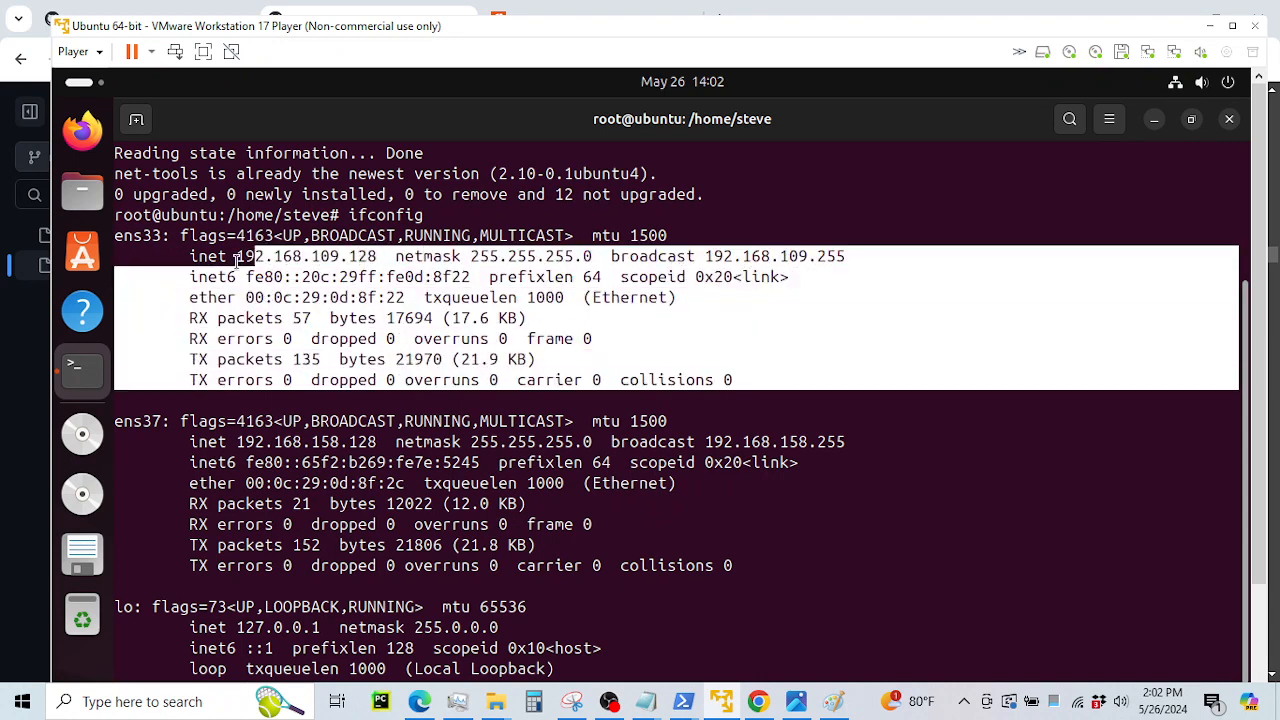
click(147, 233)
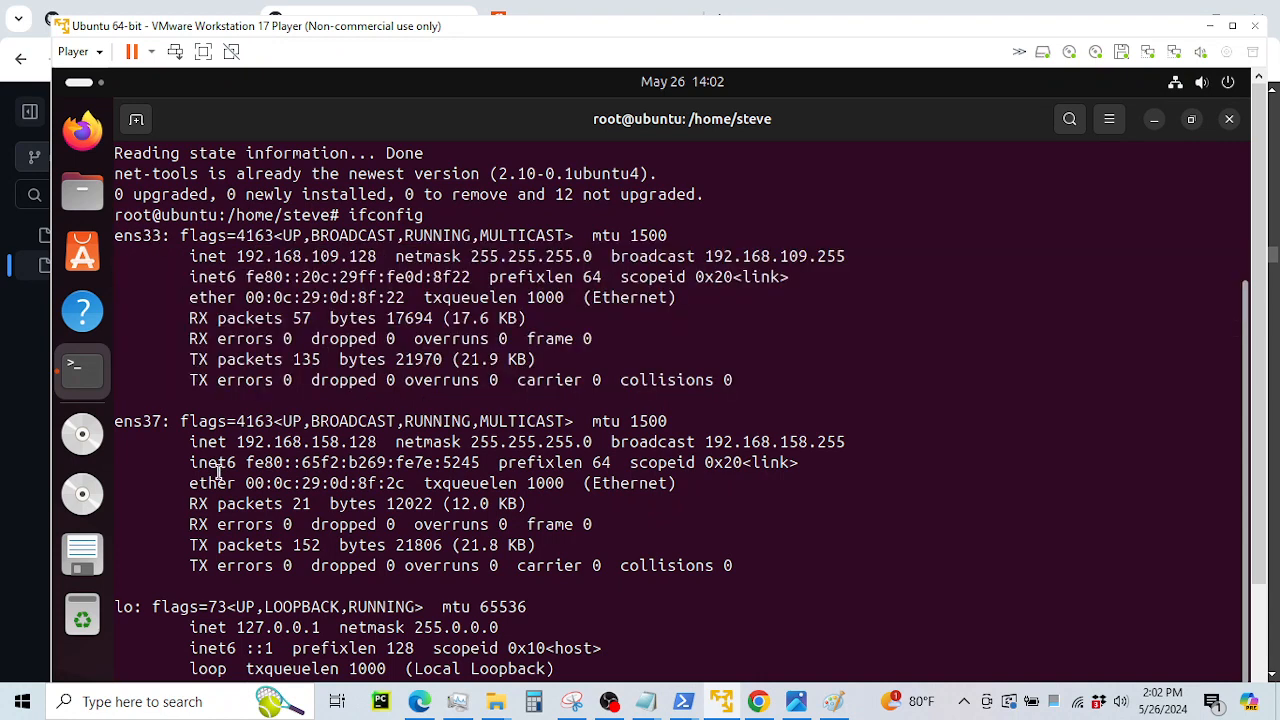
drag(266, 421, 622, 460)
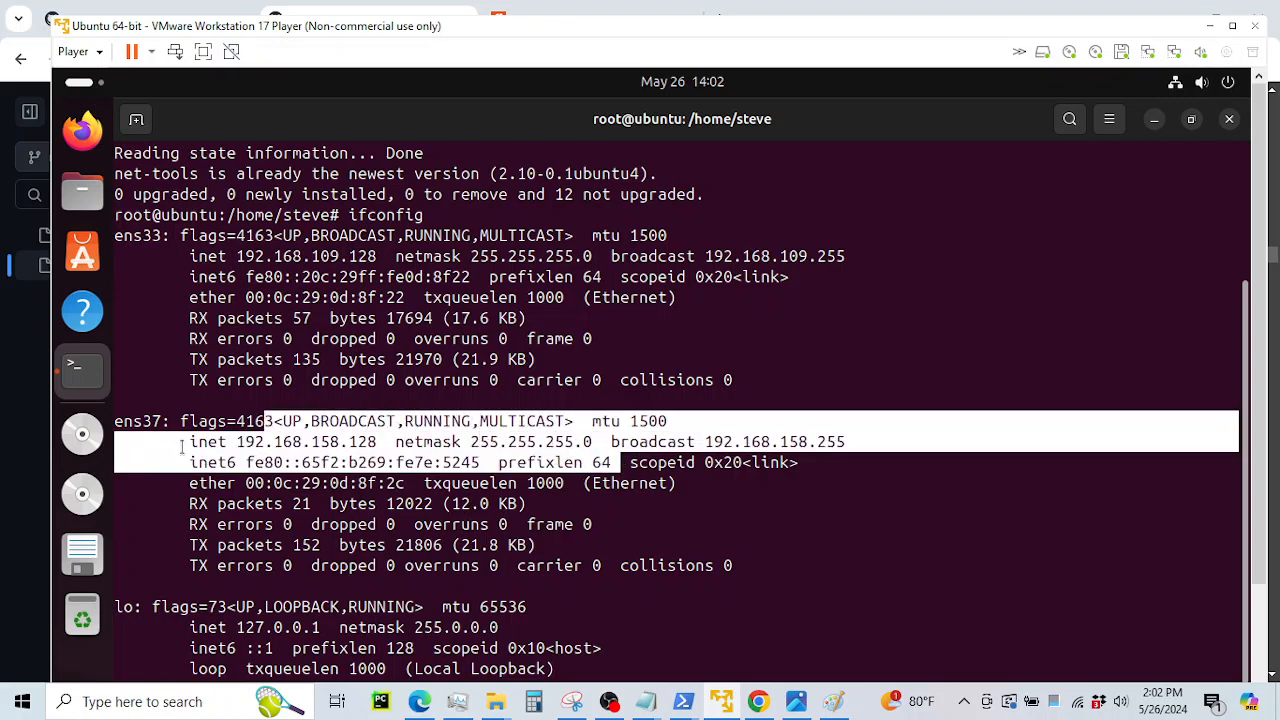
click(126, 424)
drag(123, 421, 148, 421)
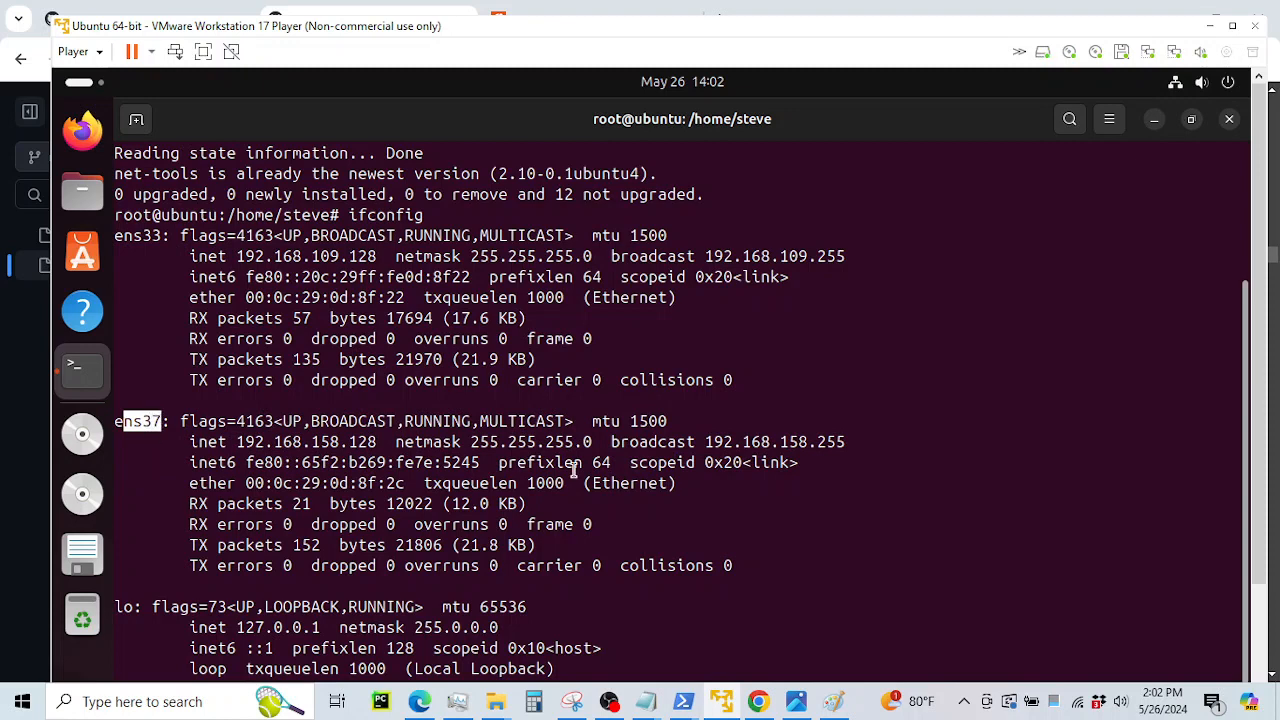
drag(241, 441, 371, 441)
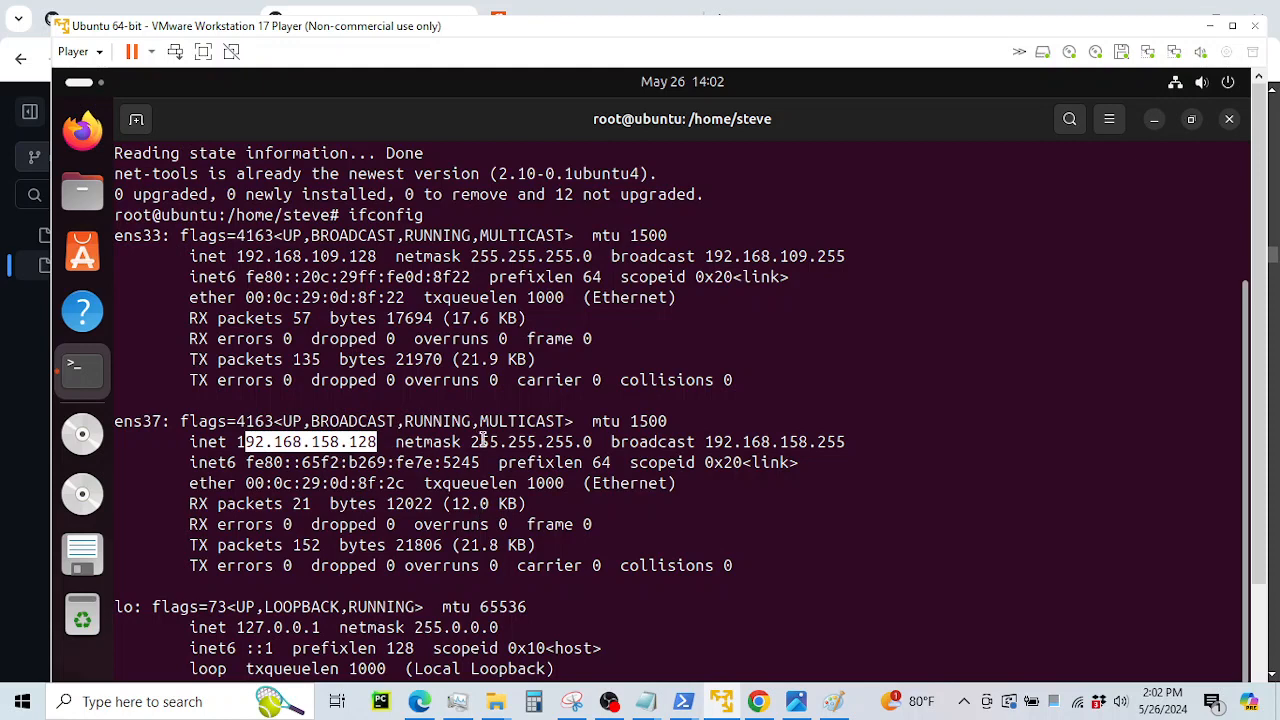
Check the topology diagram and GitHub guide, then return to the terminal to enter apt-get update
click(796, 701)
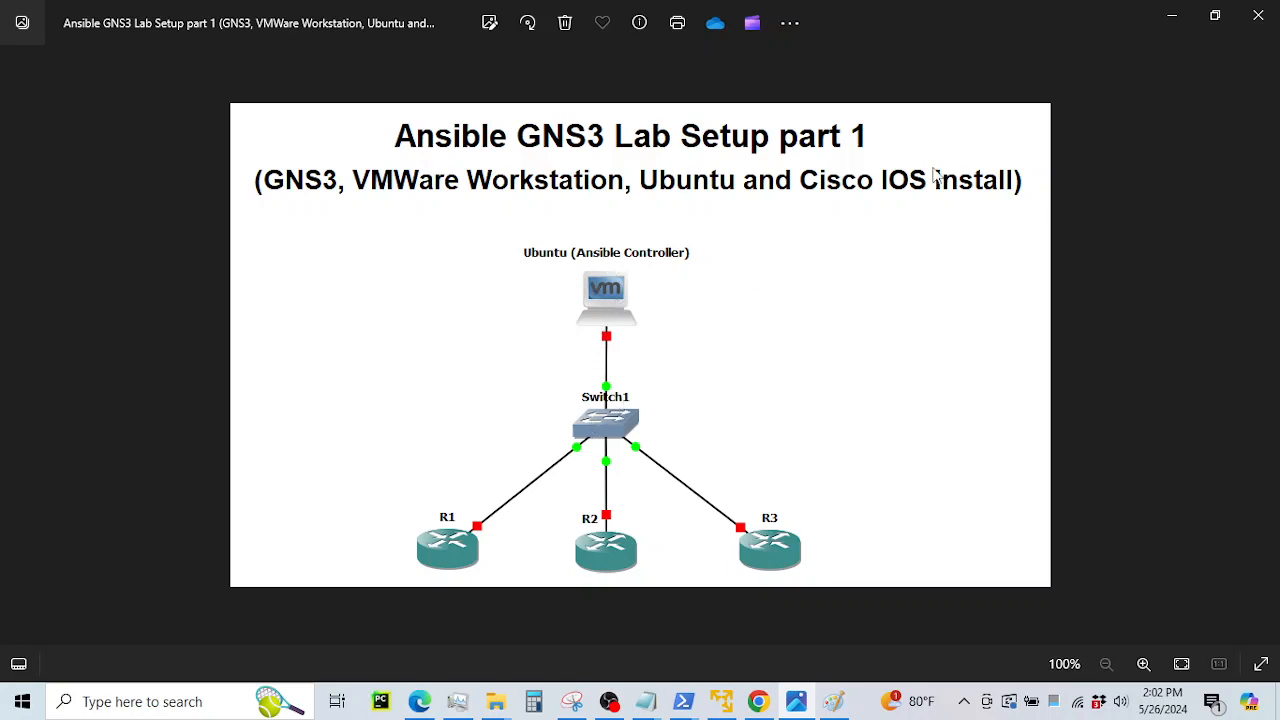
click(1168, 22)
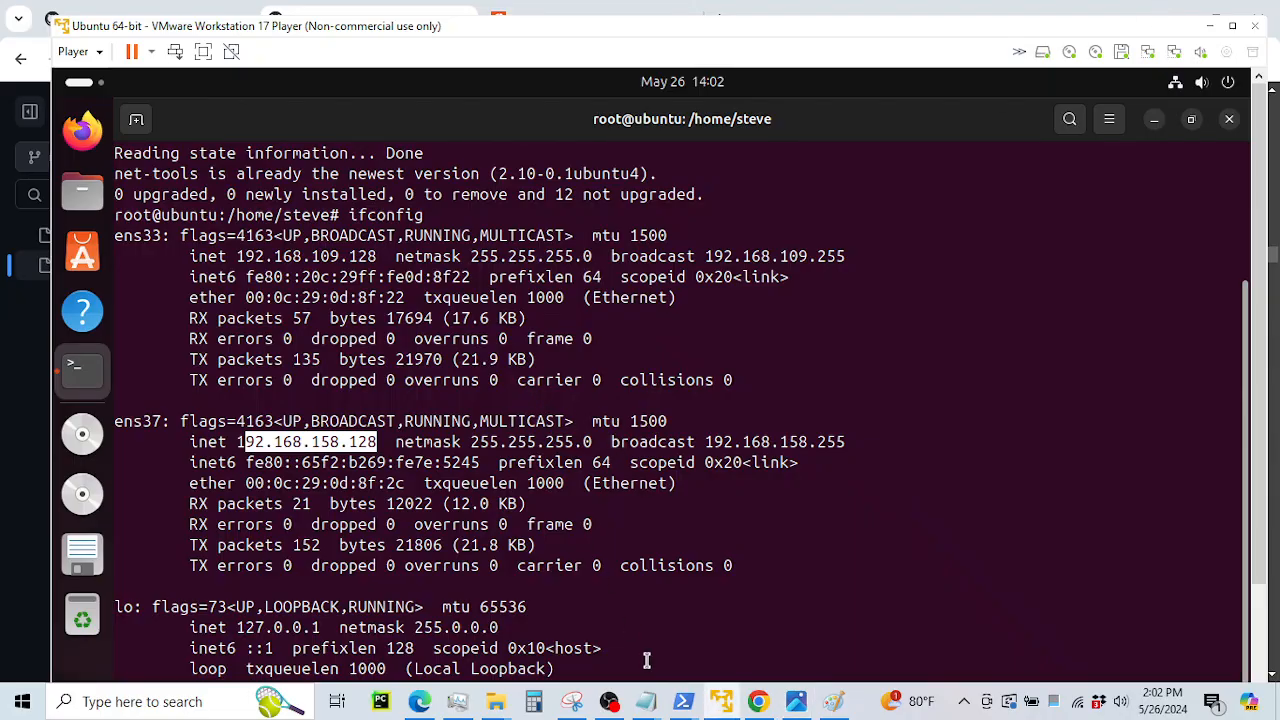
click(758, 701)
scroll(583, 410, up, 1)
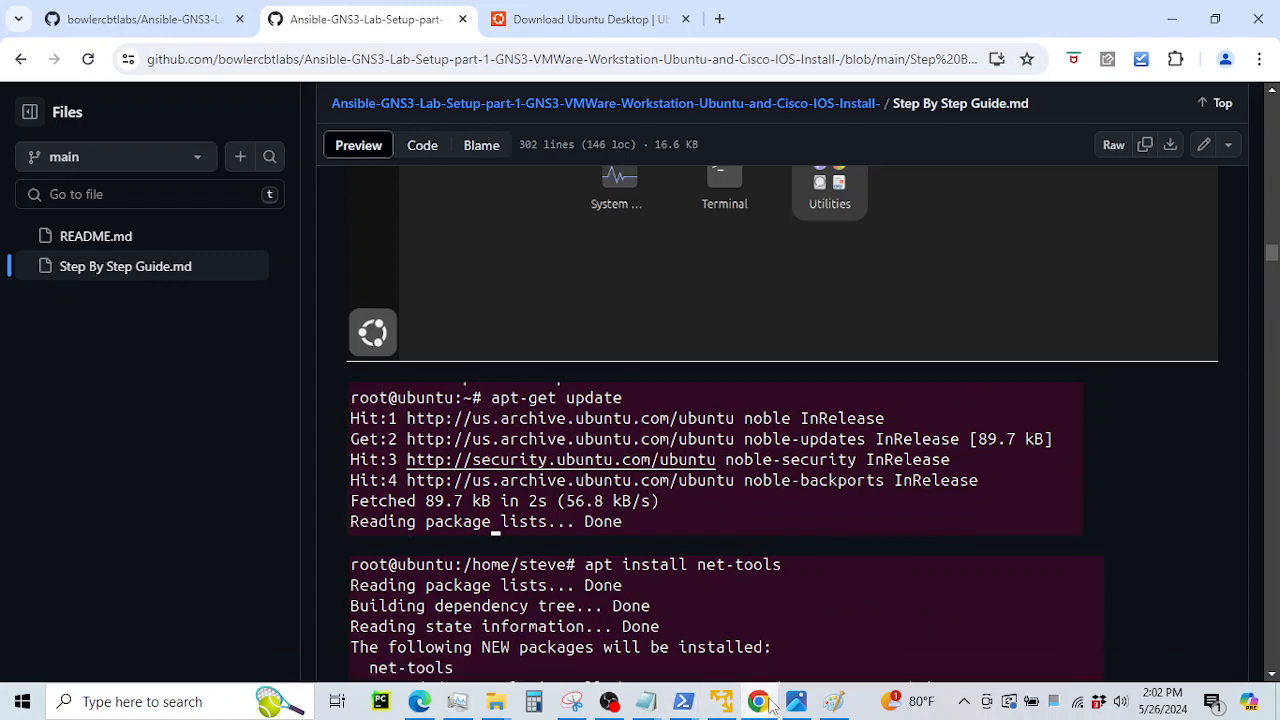
click(721, 701)
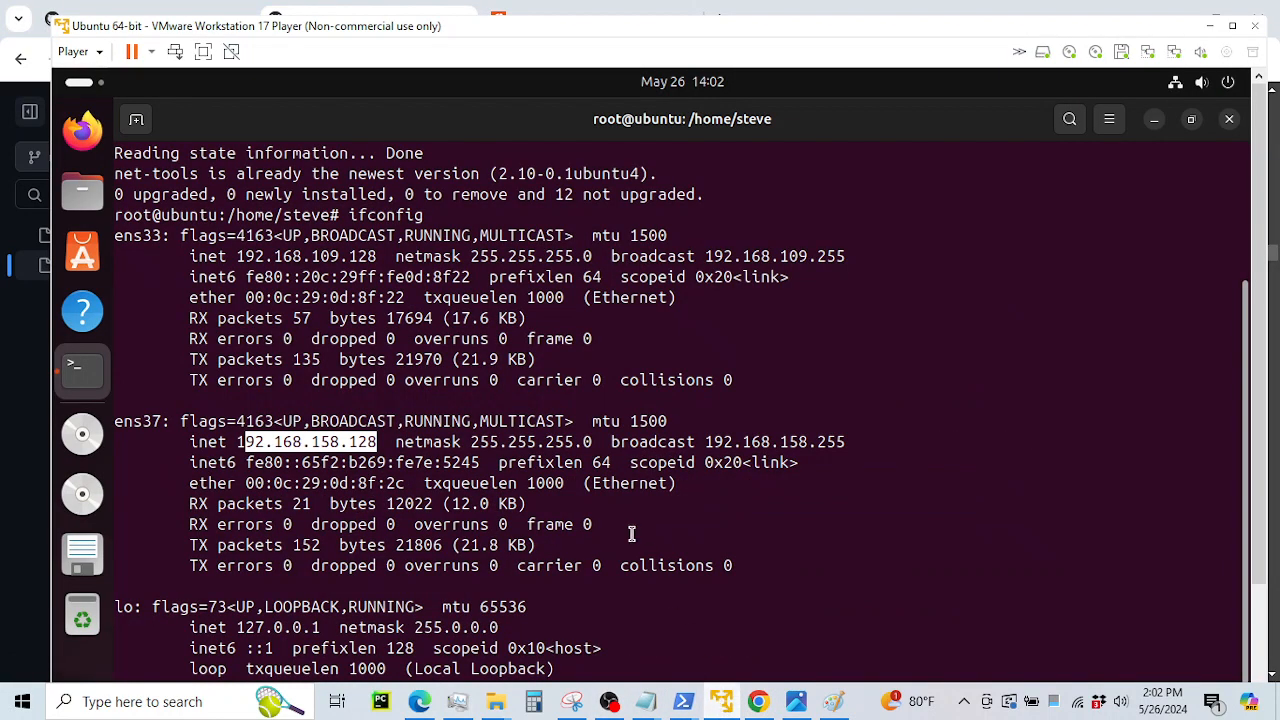
click(624, 528)
drag(1258, 335, 1258, 455)
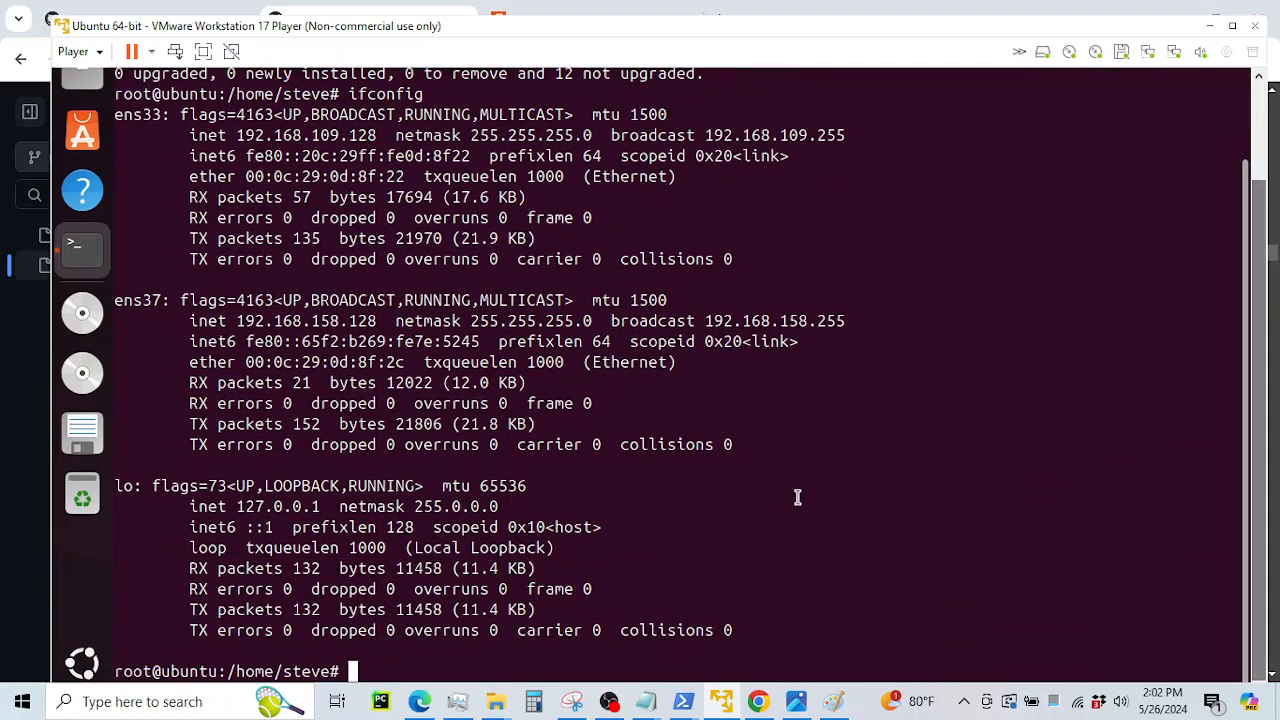
text(apt-ge)
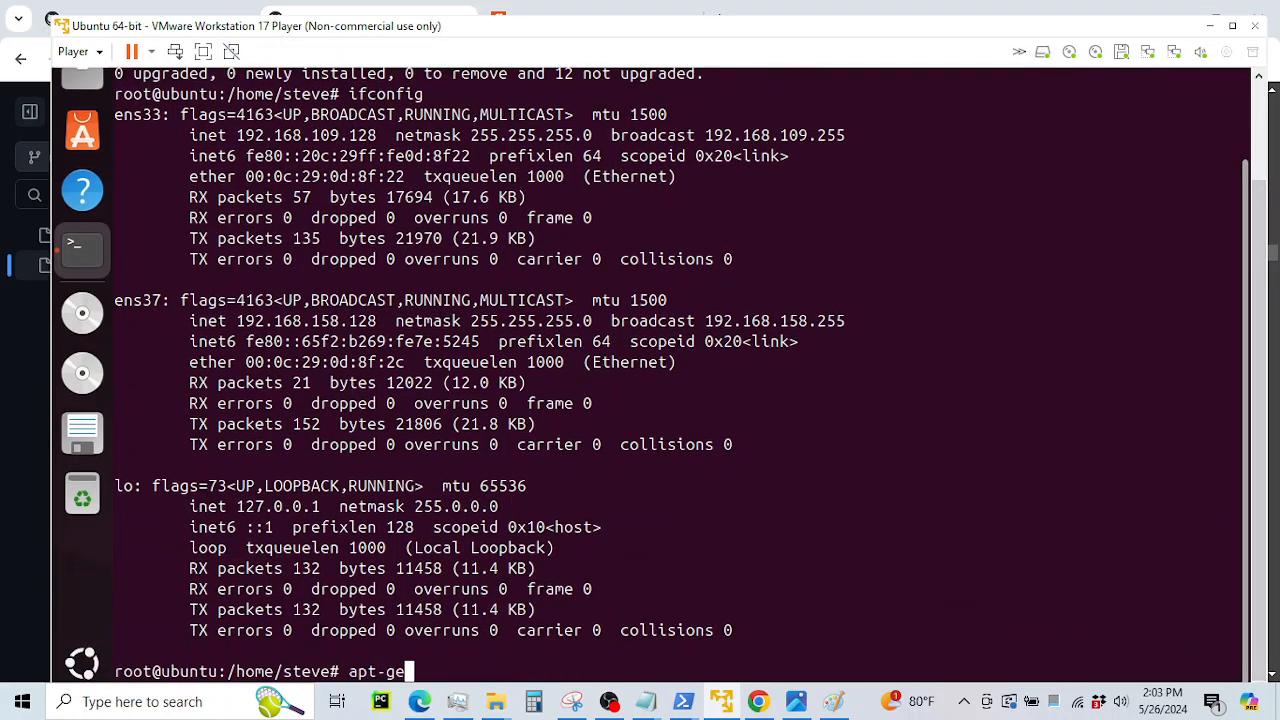
text(t update)
Run apt-get update to refresh Ubuntu's package lists, then bring back the GitHub guide
key(Return)
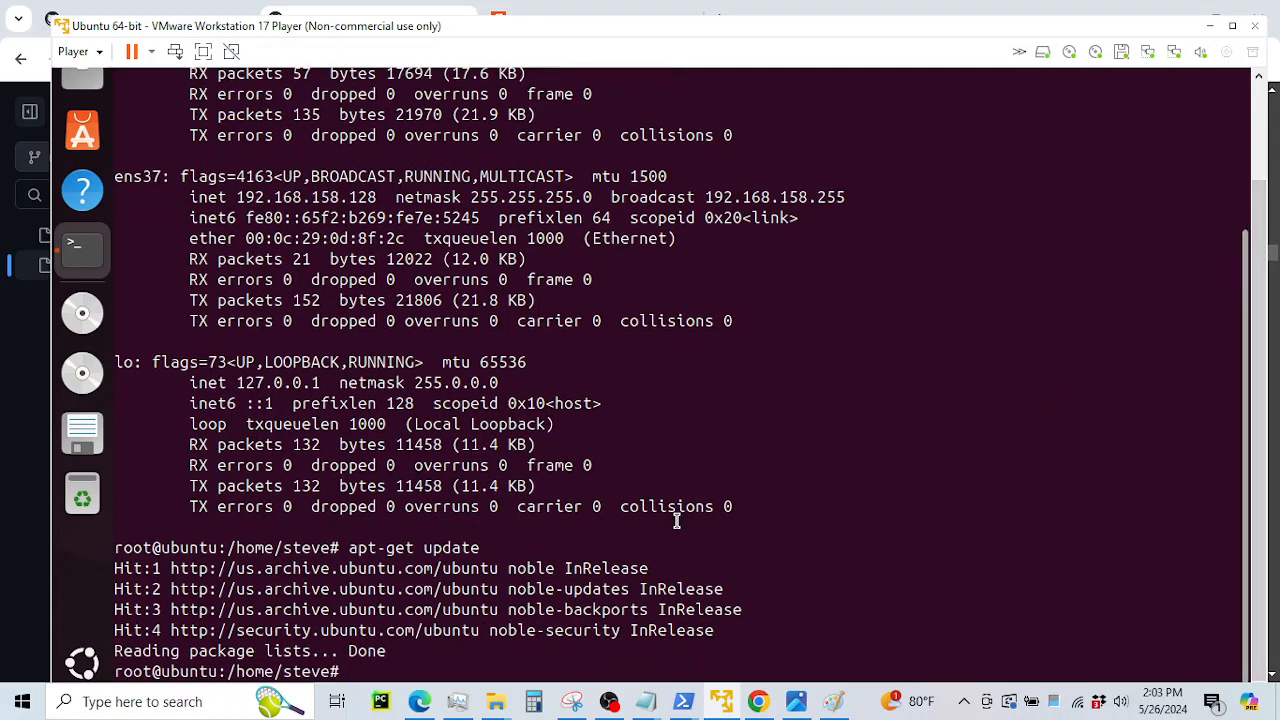
drag(320, 568, 684, 590)
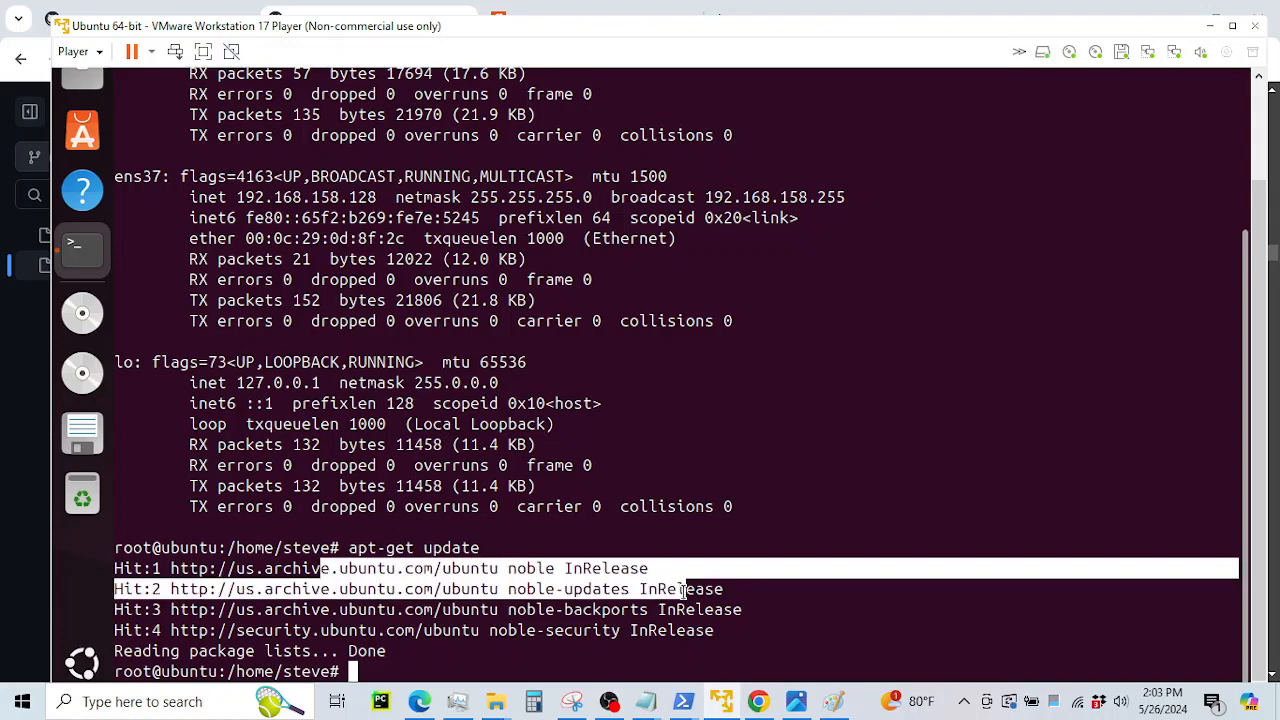
click(758, 701)
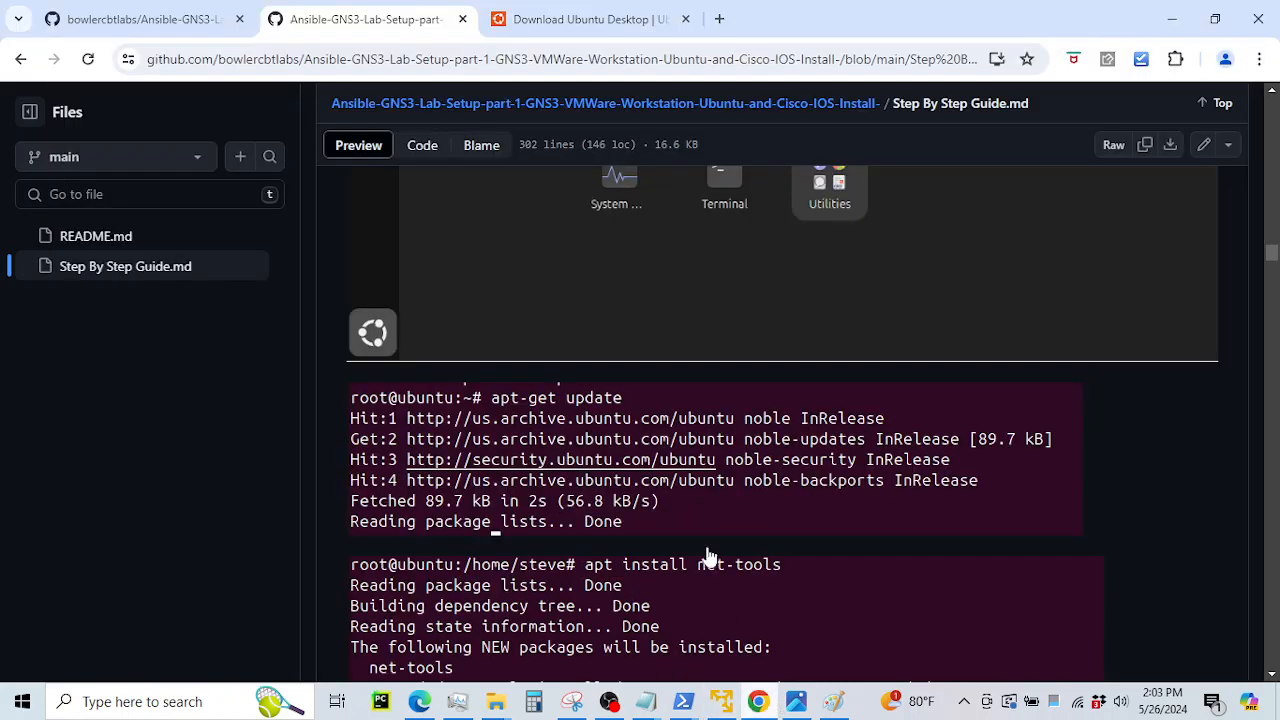
Open the guide's step 3 gns3.com download link in a new tab and view it
scroll(727, 525, down, 3)
scroll(728, 523, down, 3)
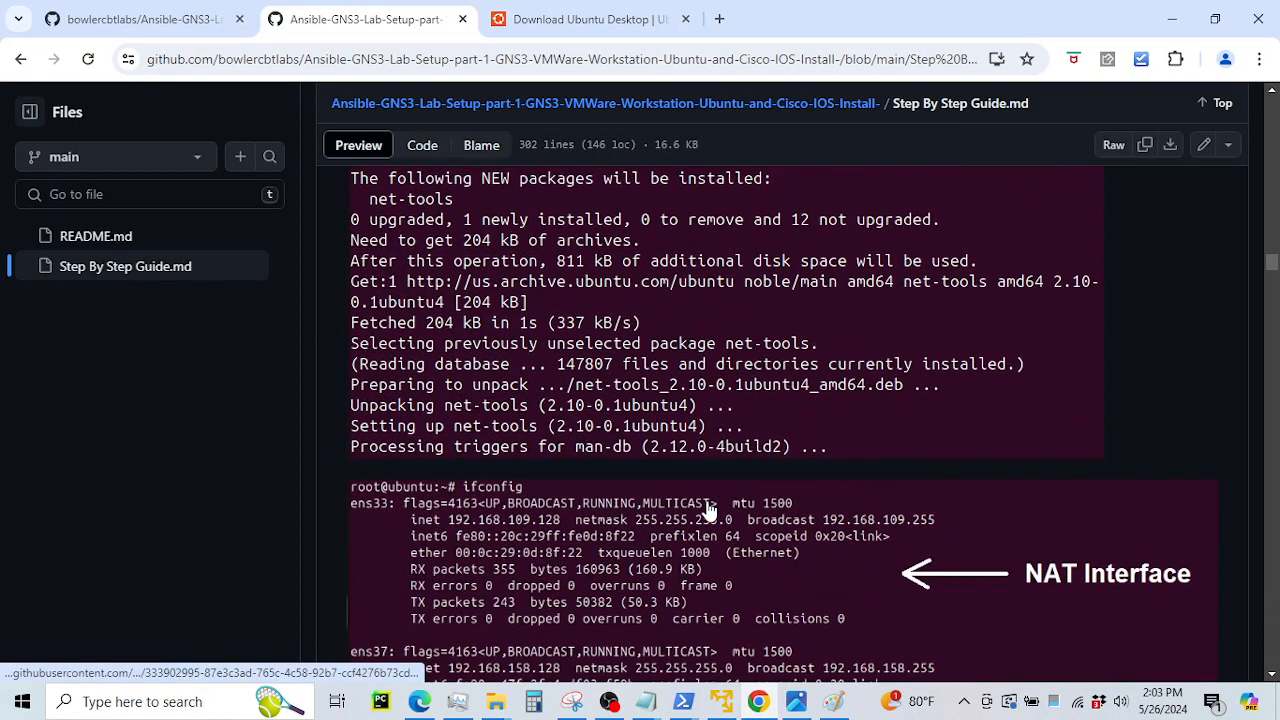
scroll(708, 510, down, 4)
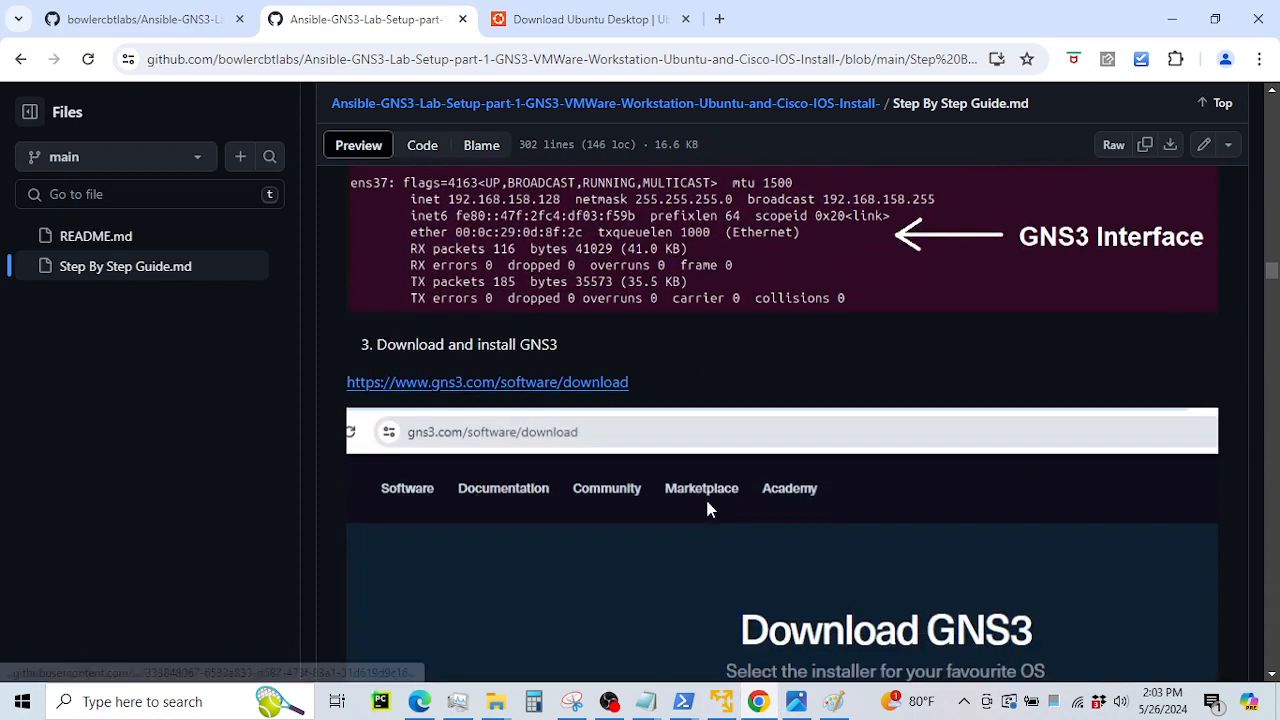
right_click(562, 381)
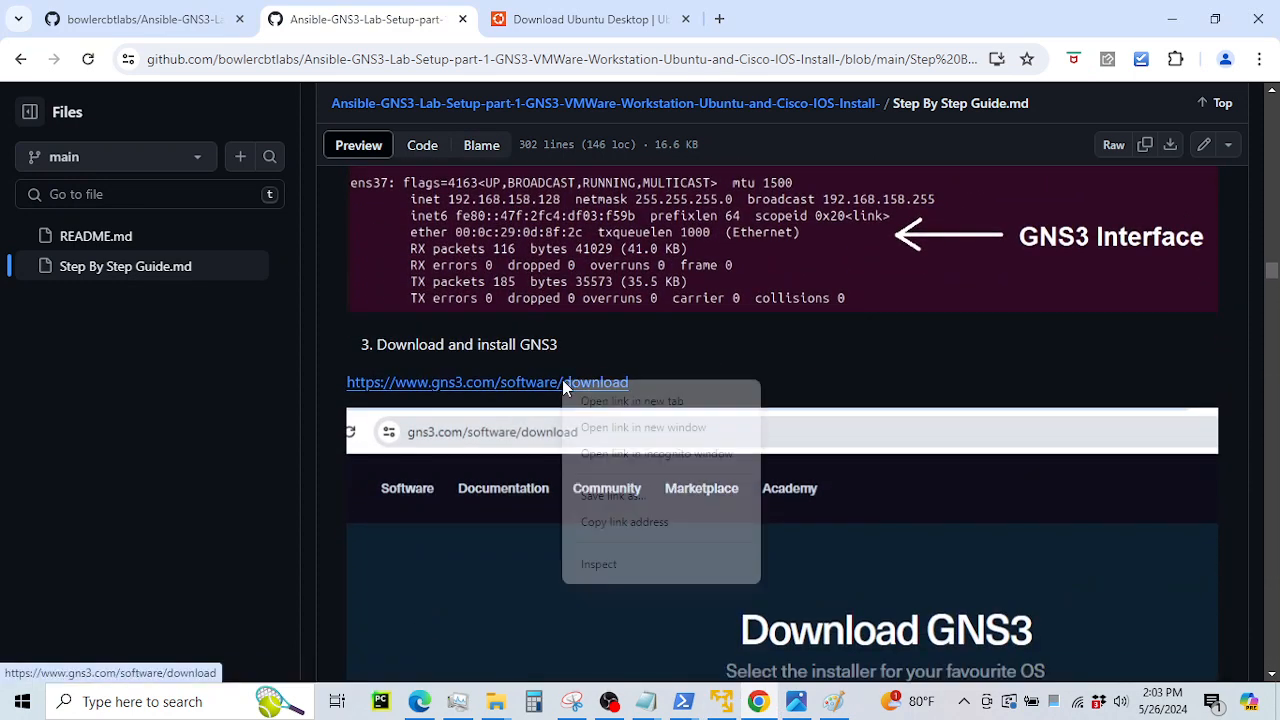
click(600, 400)
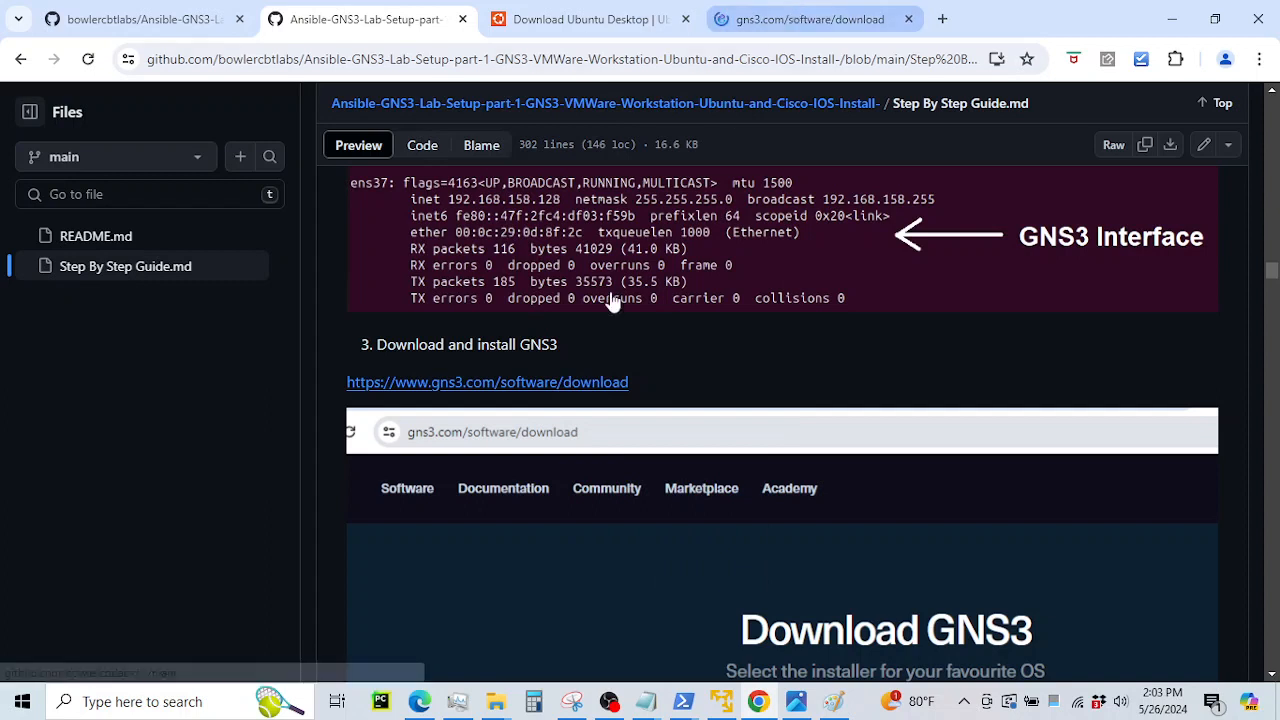
click(765, 22)
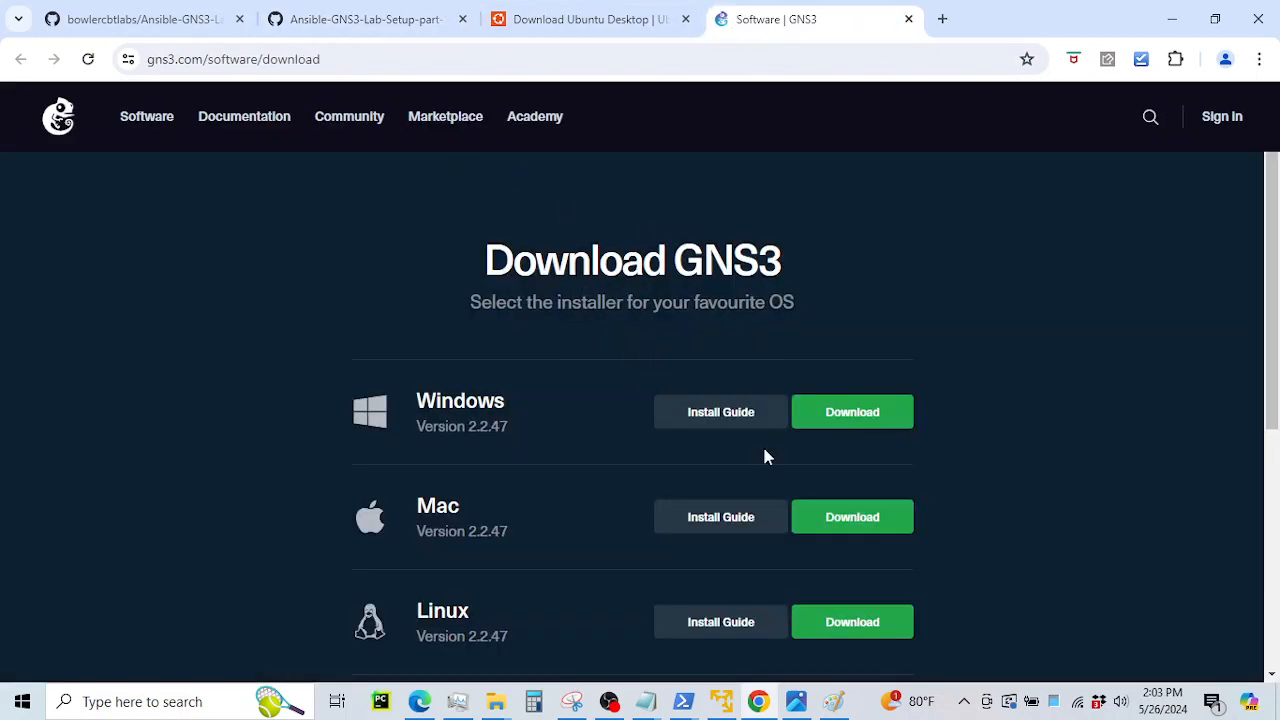
Try the GNS3 Windows download, dismiss the account-required prompt, and return to the guide
click(820, 415)
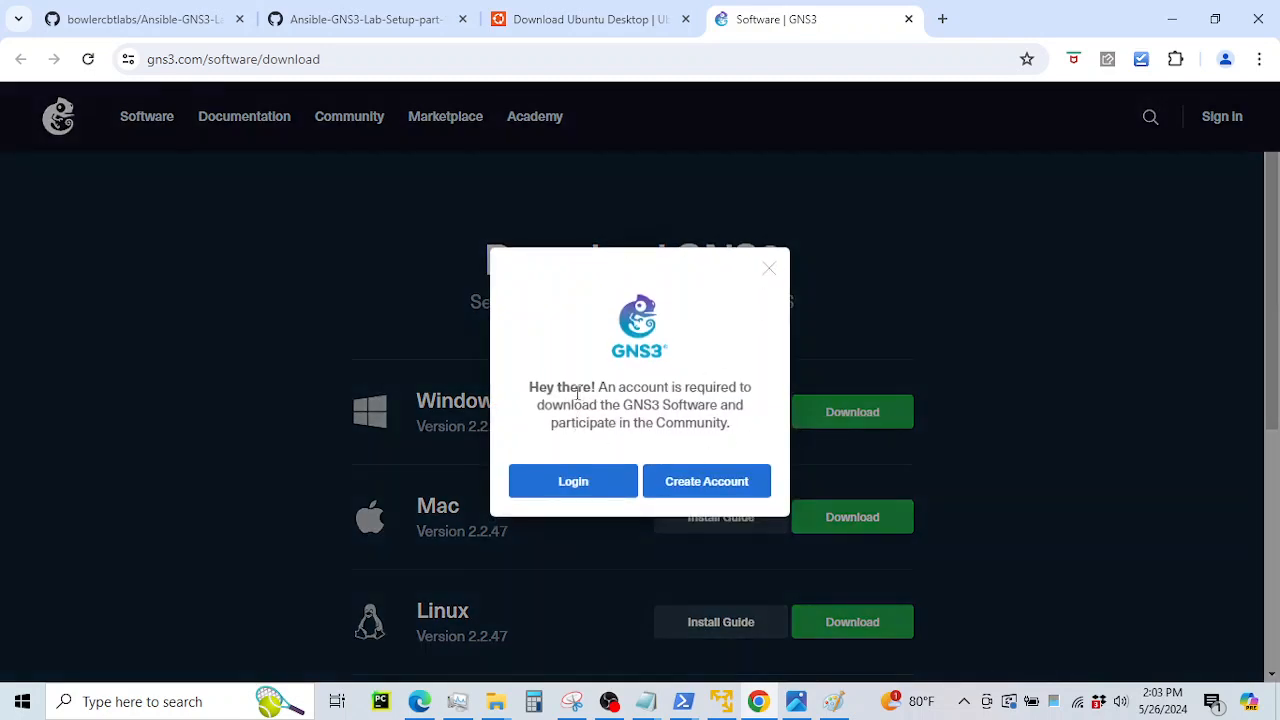
drag(577, 393, 669, 425)
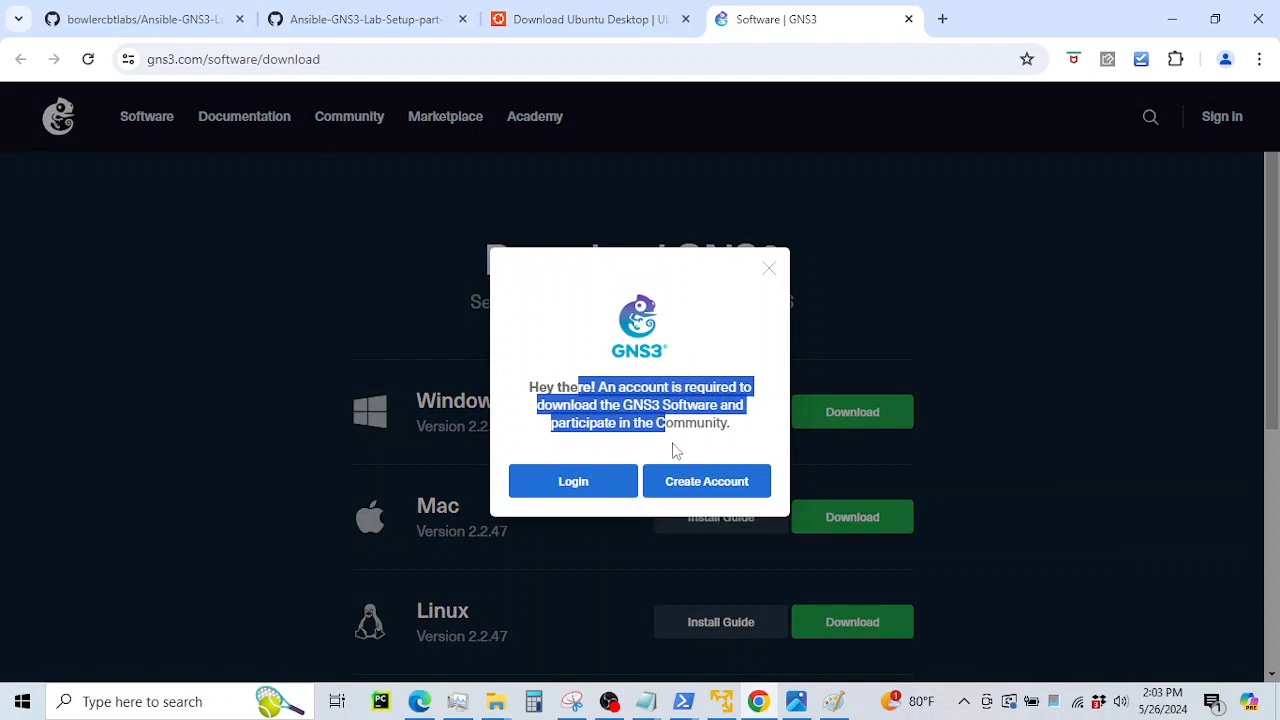
click(770, 271)
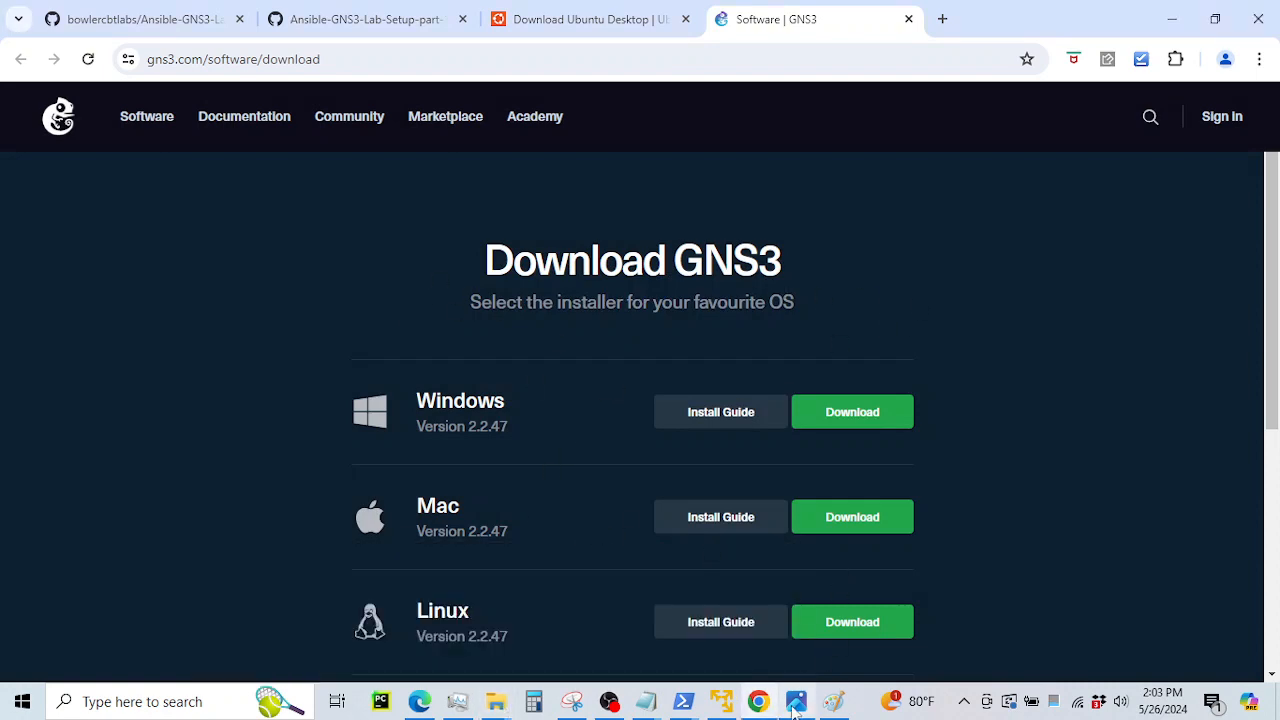
click(721, 701)
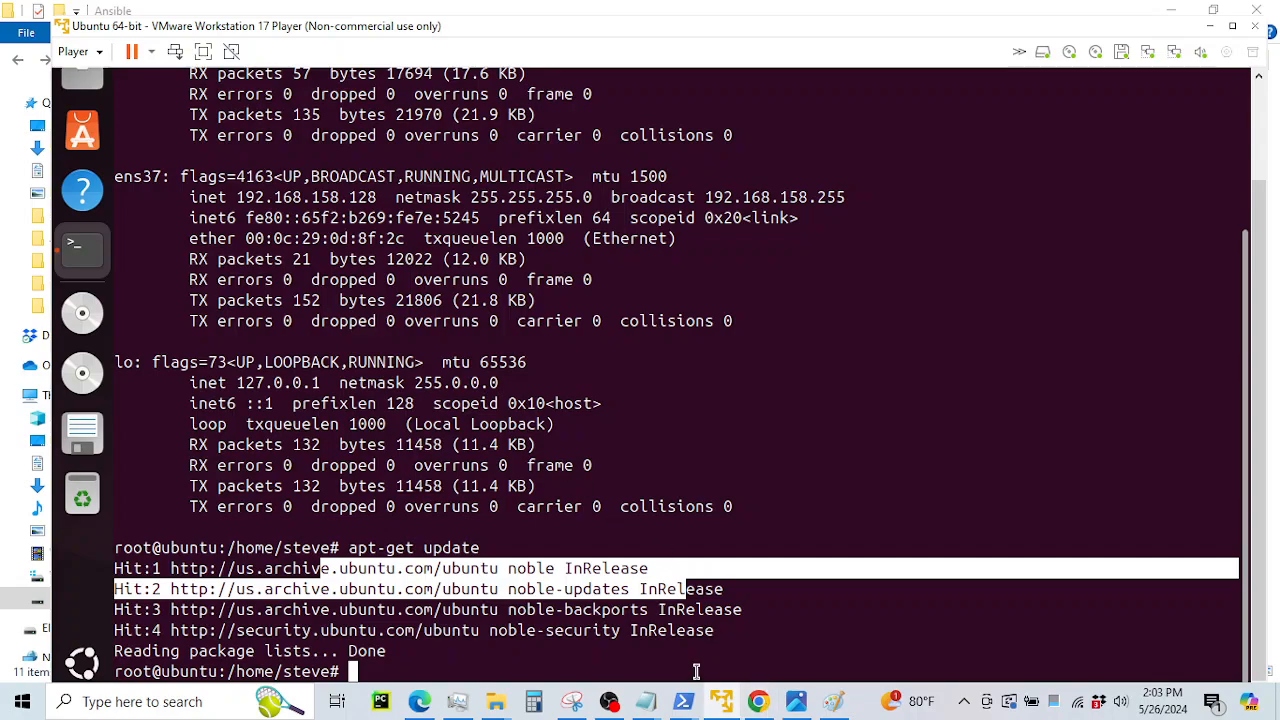
click(758, 703)
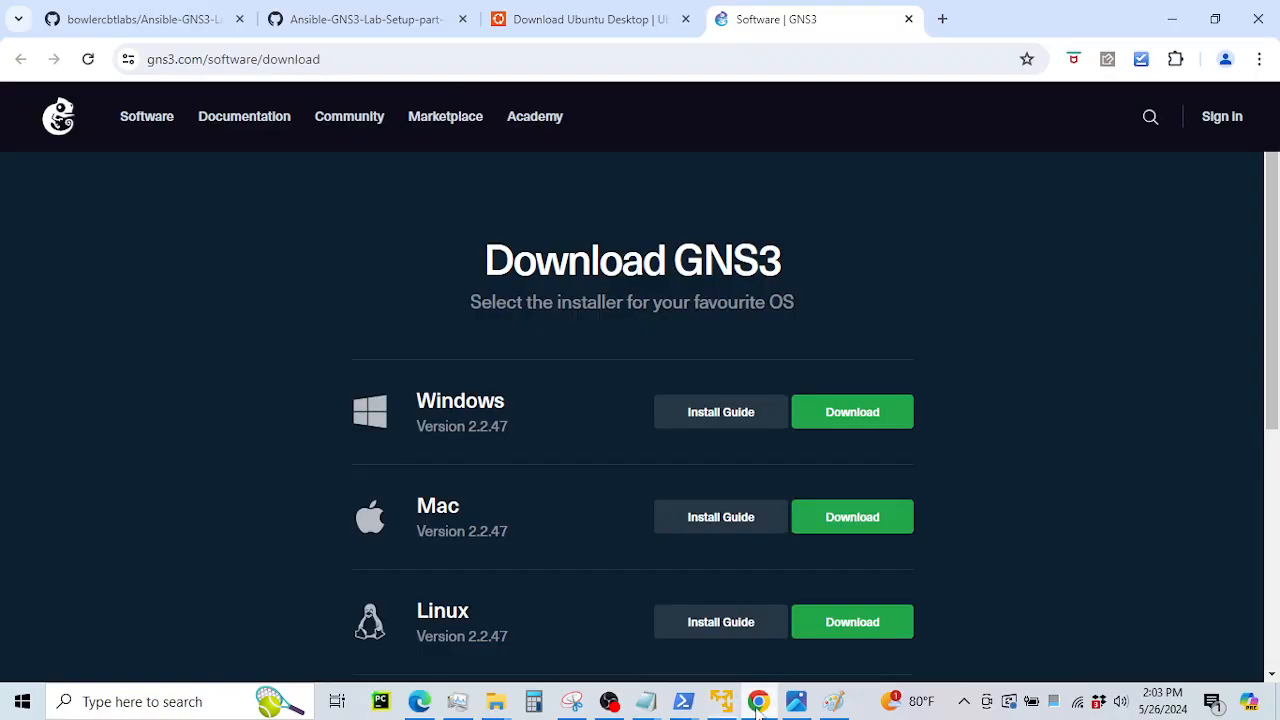
click(351, 20)
scroll(749, 350, down, 6)
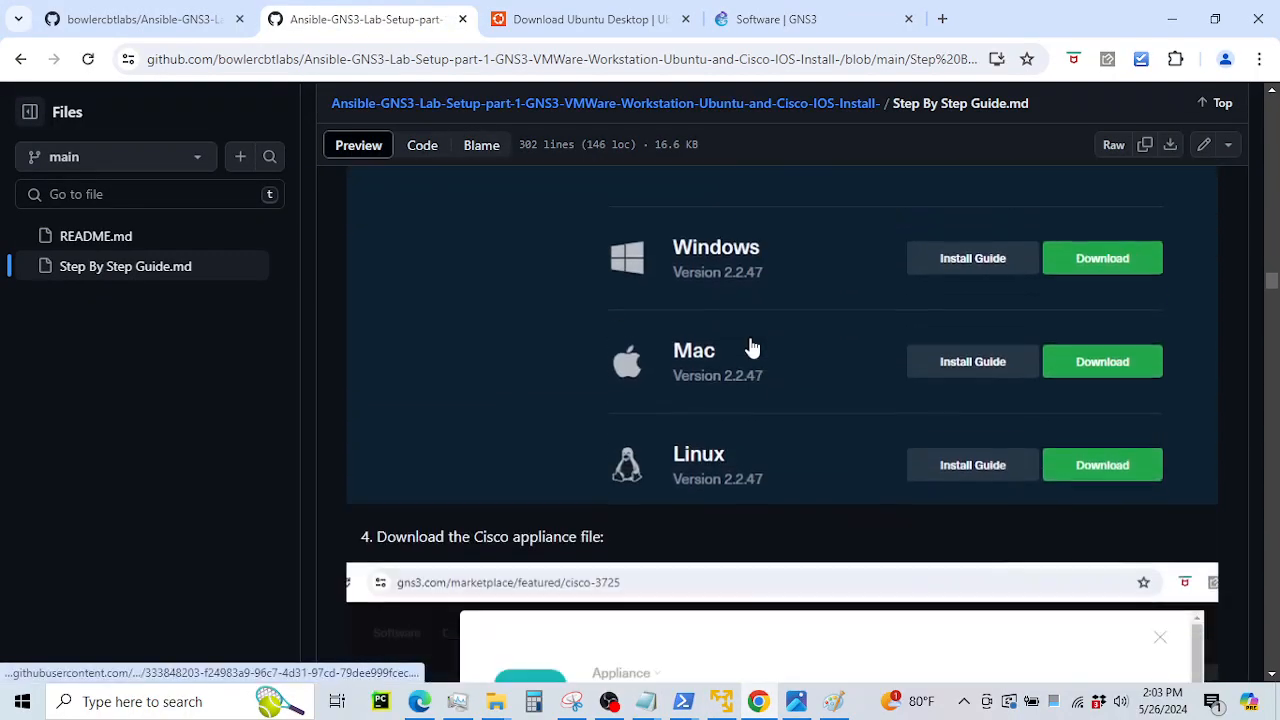
Read step 4 about the Cisco 3725 appliance file, then return to the Download GNS3 page
scroll(750, 349, down, 1)
scroll(703, 351, down, 2)
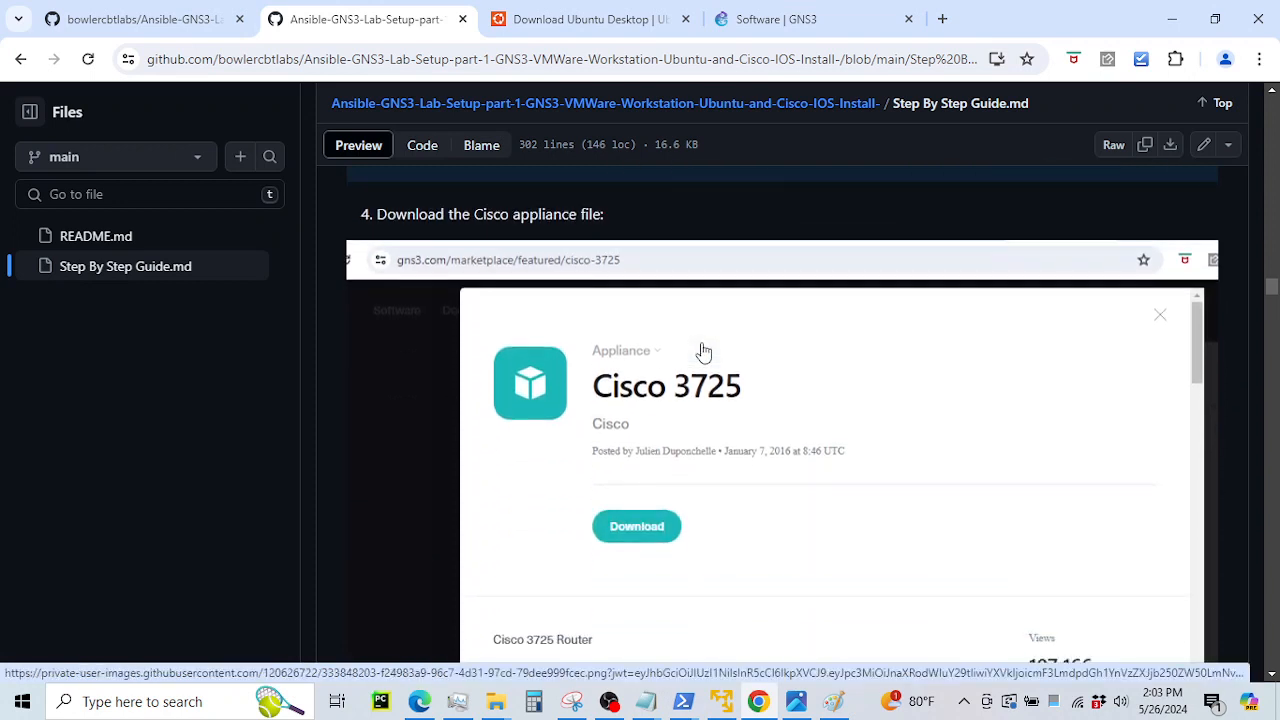
scroll(703, 351, up, 4)
scroll(703, 351, down, 2)
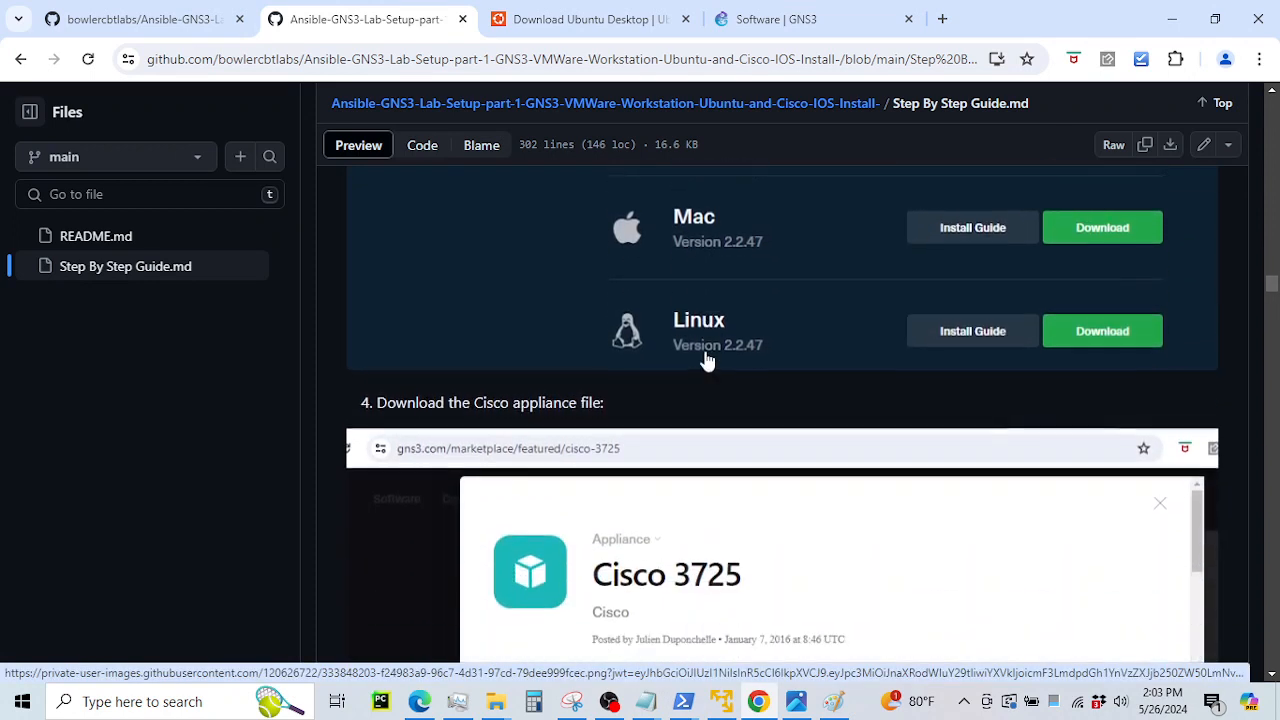
scroll(632, 345, down, 1)
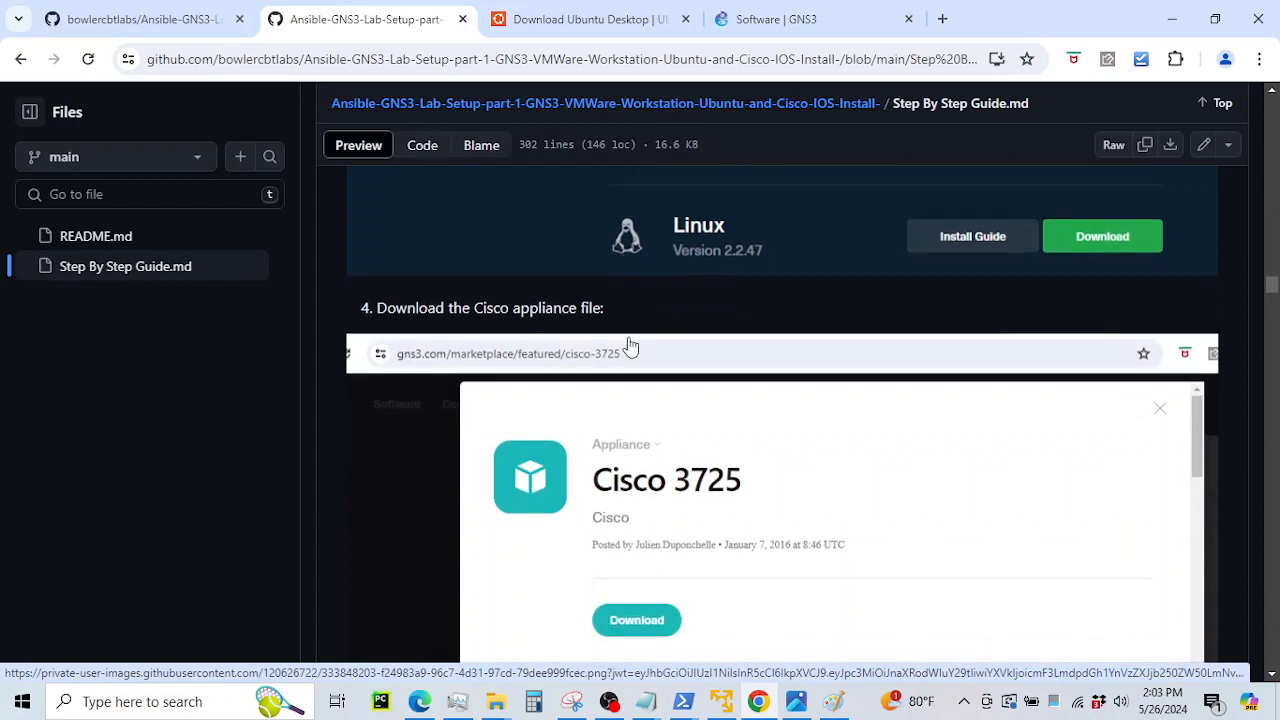
drag(397, 306, 515, 298)
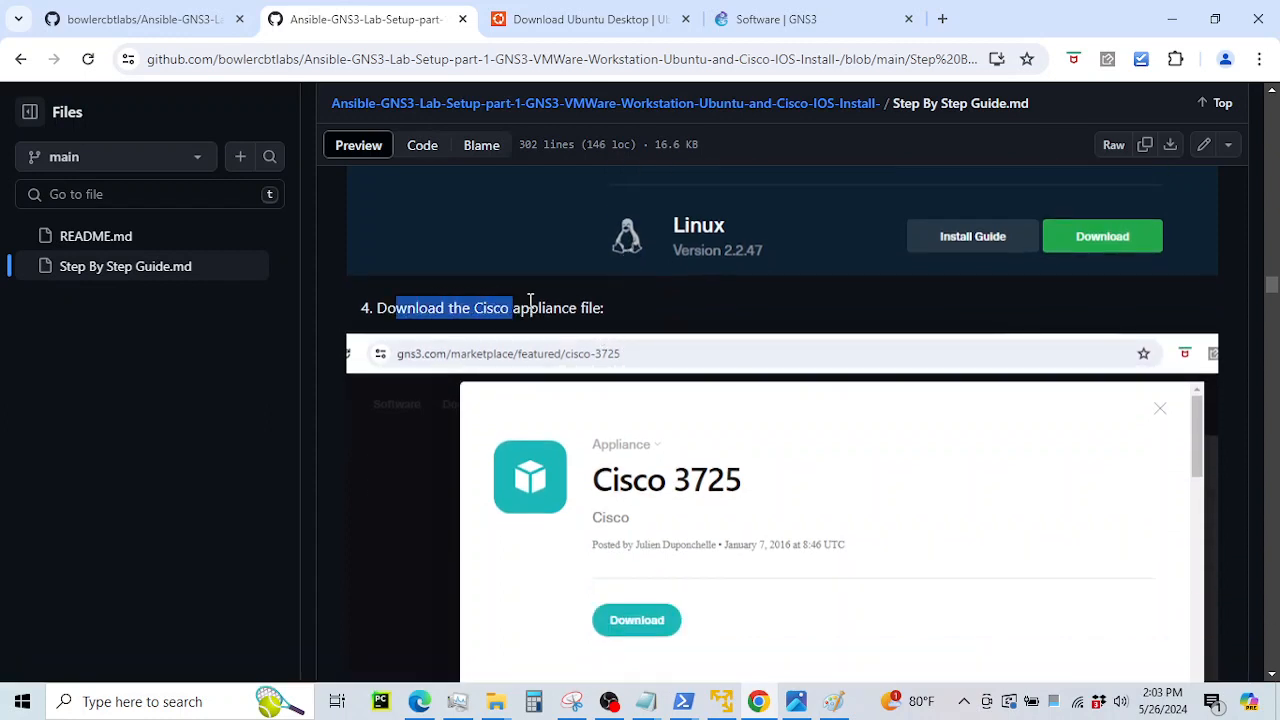
scroll(603, 366, down, 1)
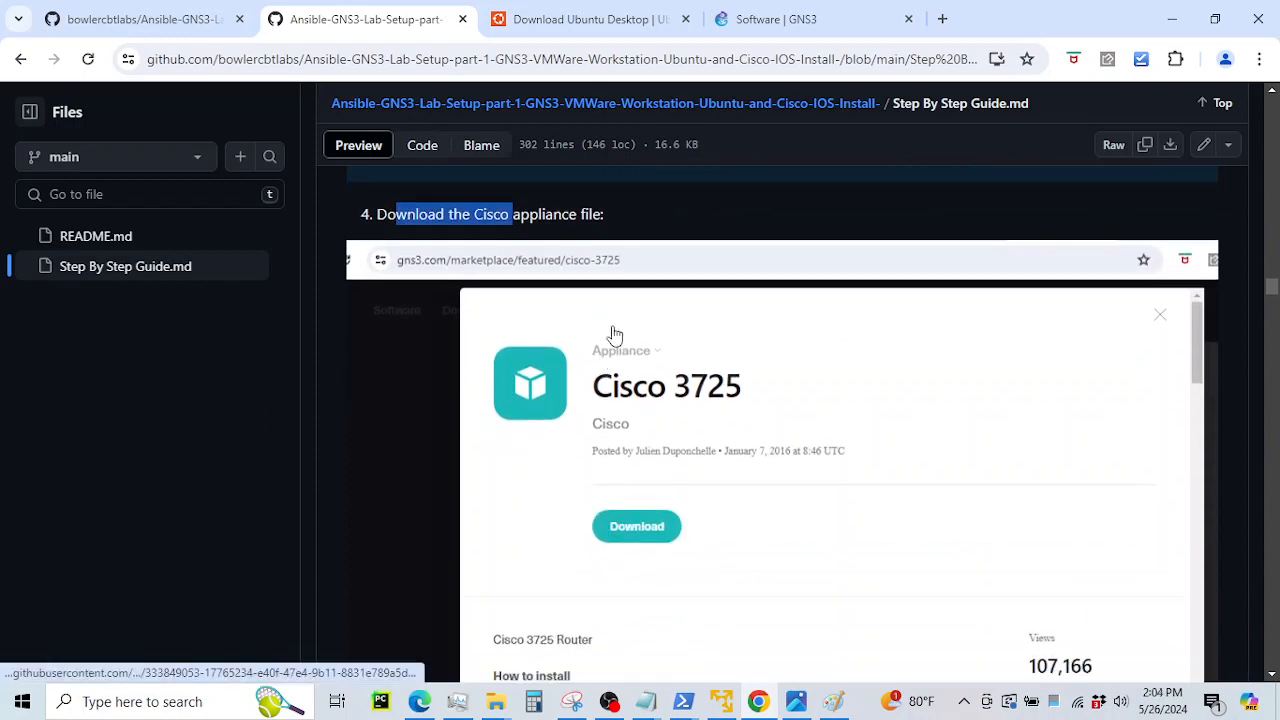
click(781, 22)
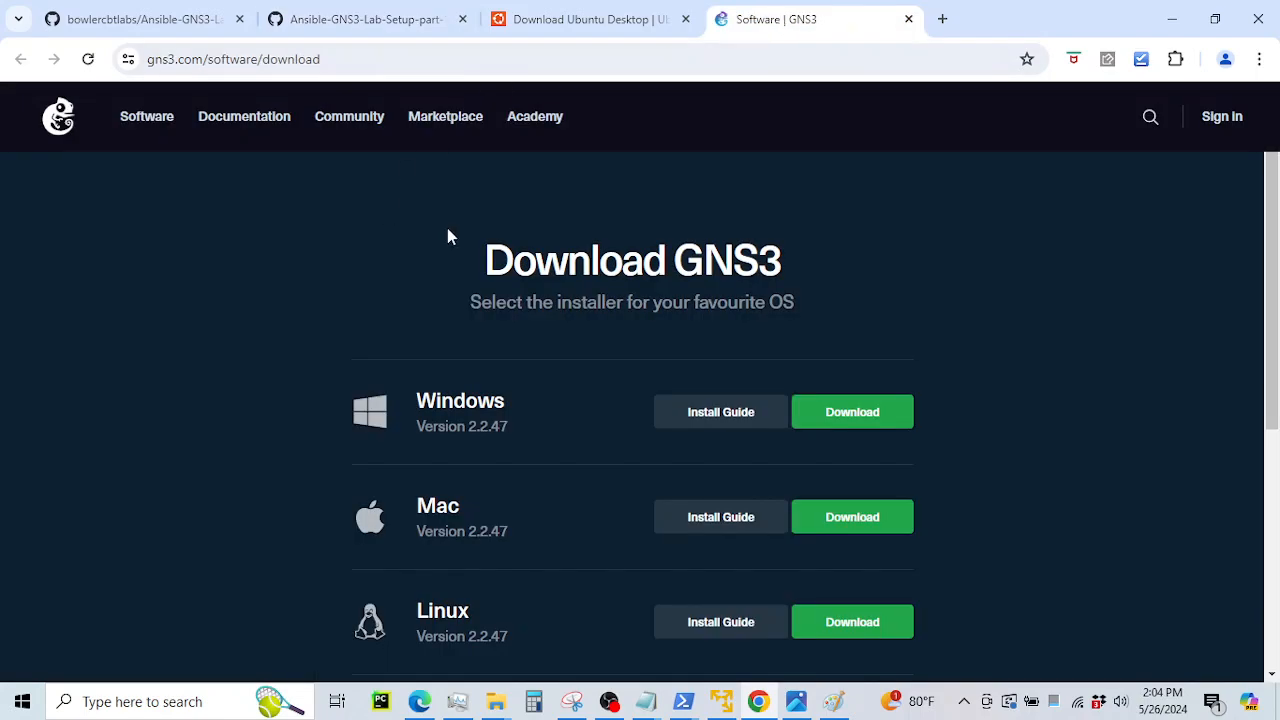
Open the GNS3 Marketplace and load more appliance listings
scroll(447, 232, down, 1)
scroll(414, 220, up, 1)
click(445, 120)
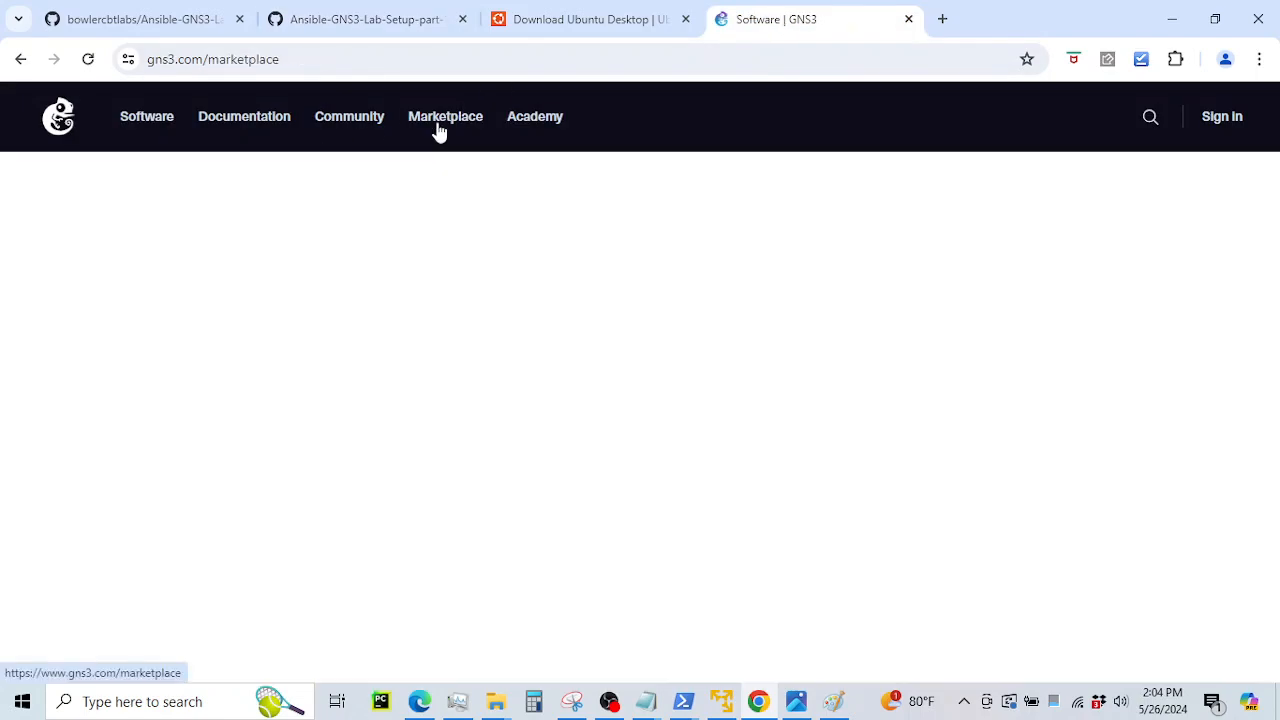
scroll(645, 390, down, 3)
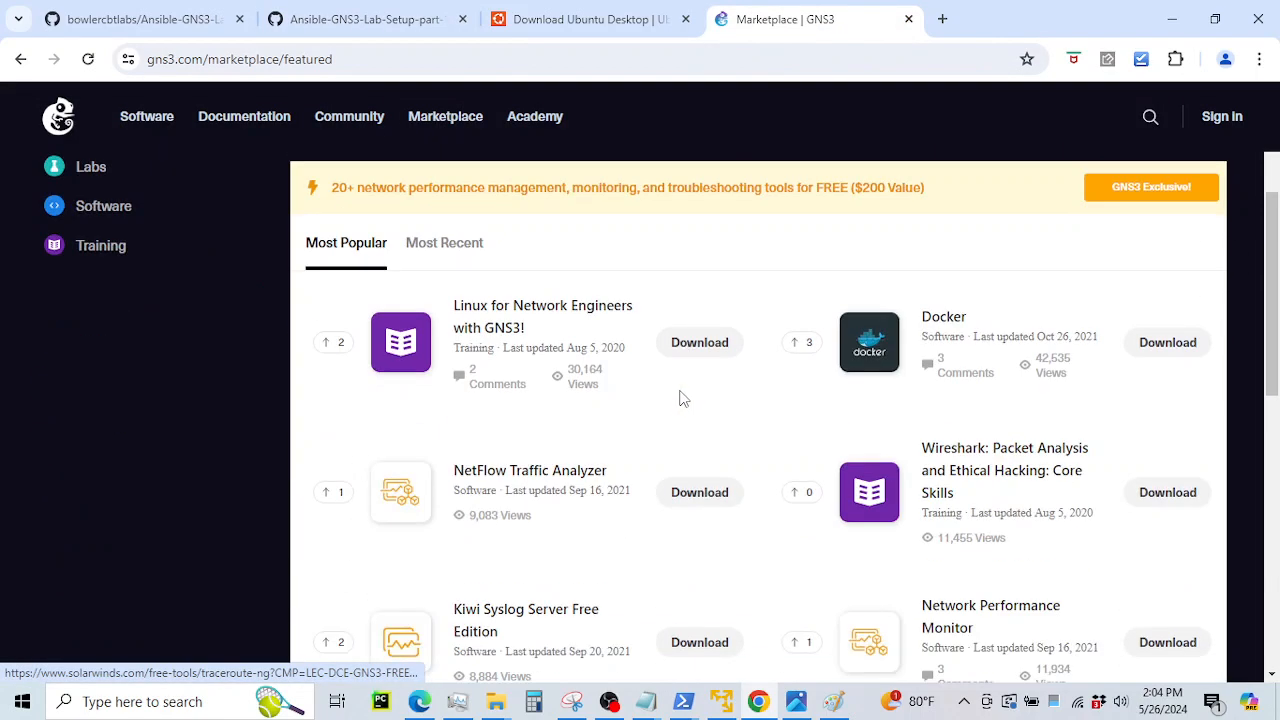
scroll(646, 386, down, 5)
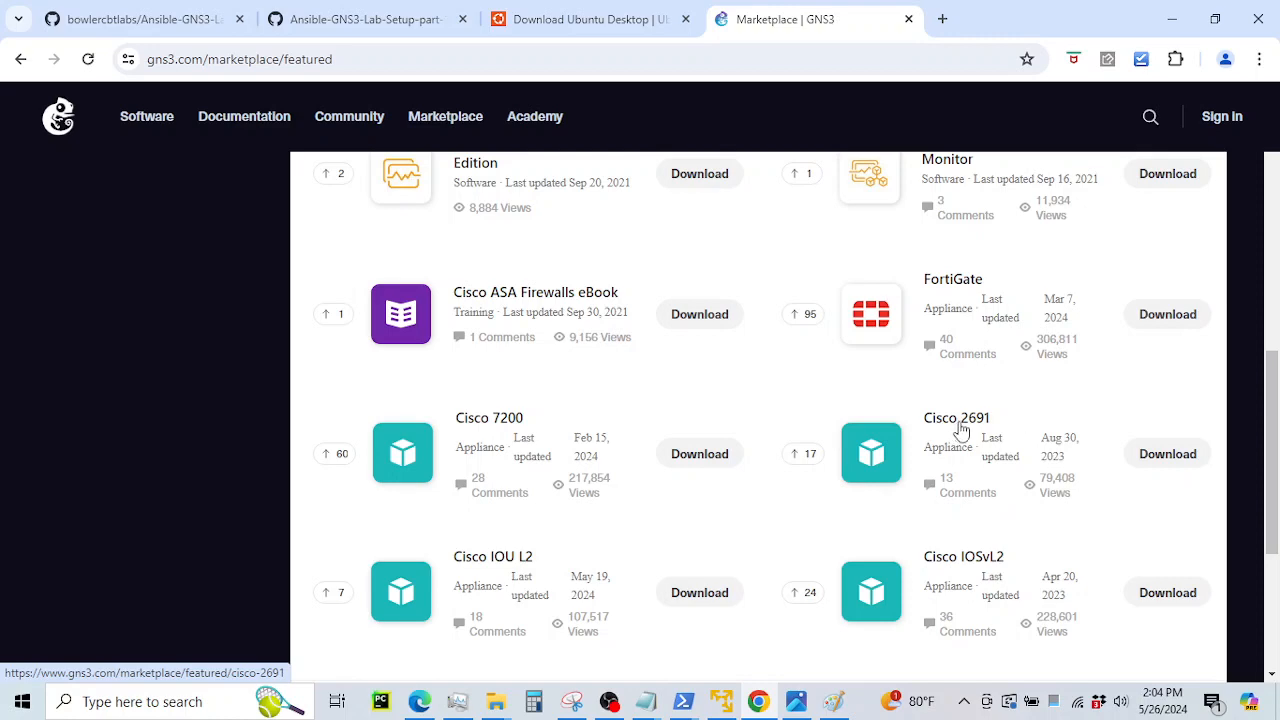
scroll(809, 509, down, 3)
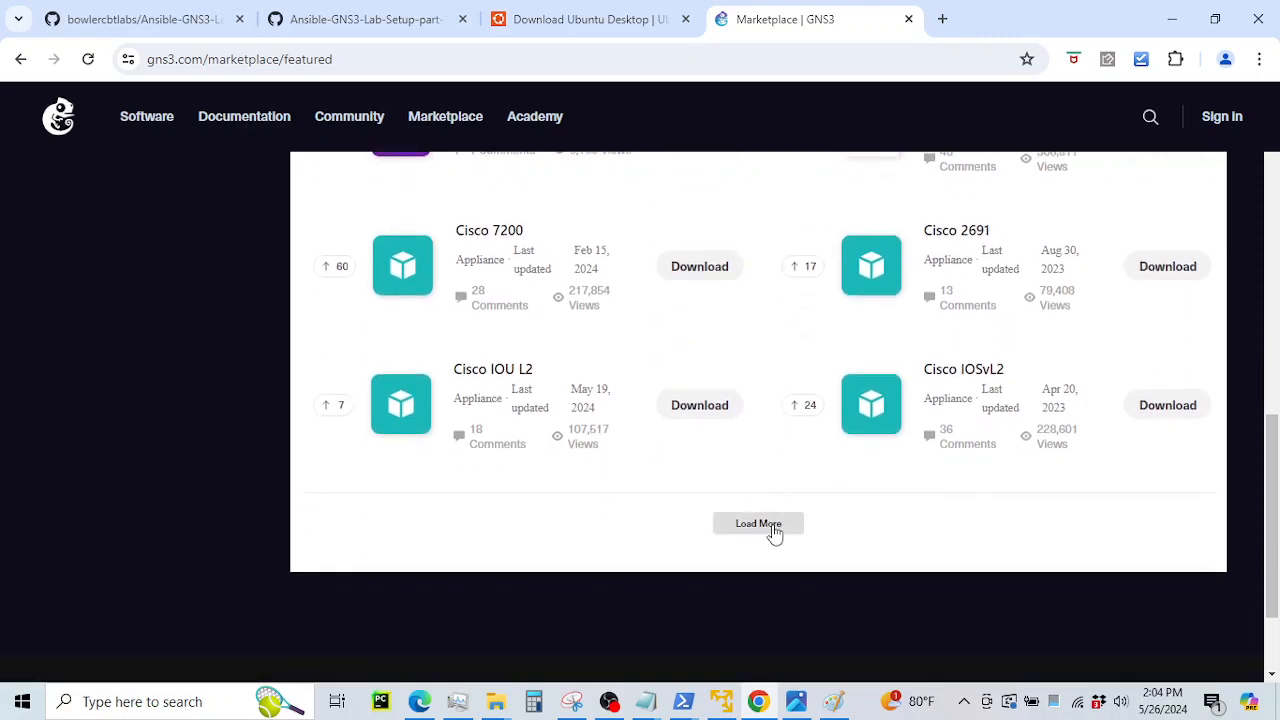
click(774, 535)
scroll(557, 374, down, 7)
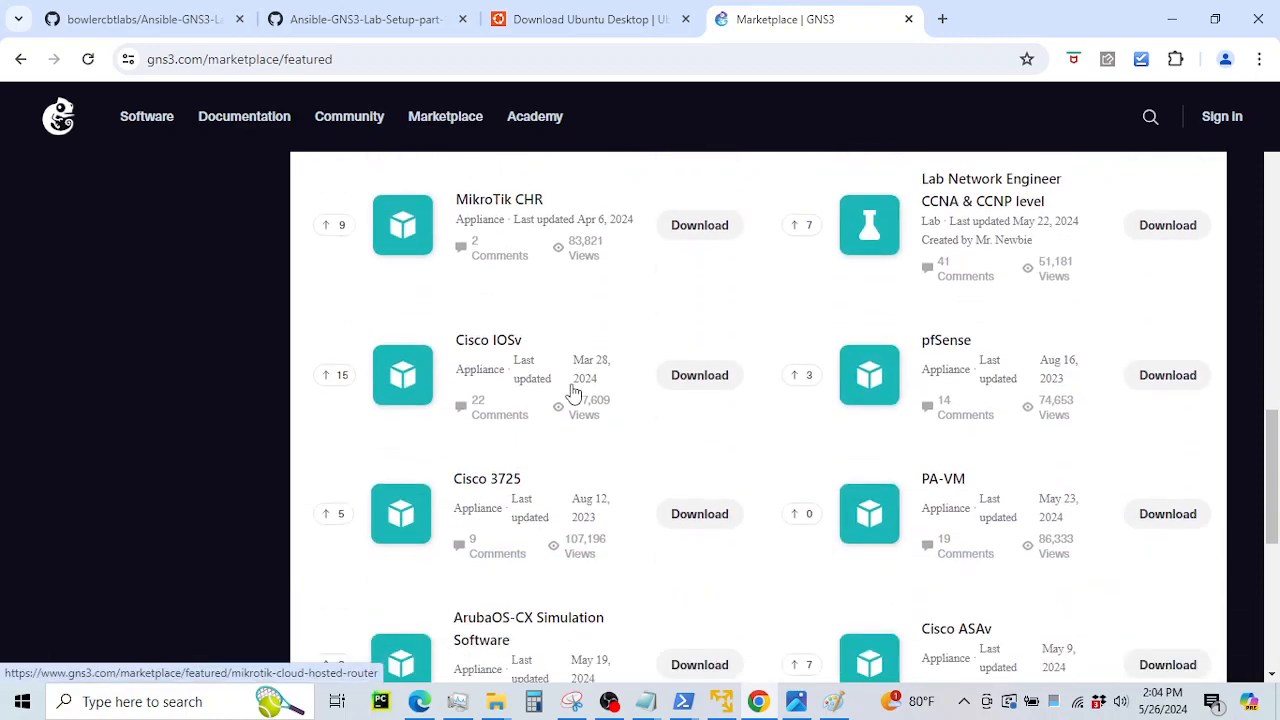
Open the Cisco 3725 appliance and download its file, cisco-3725 (2).gns3a
click(484, 489)
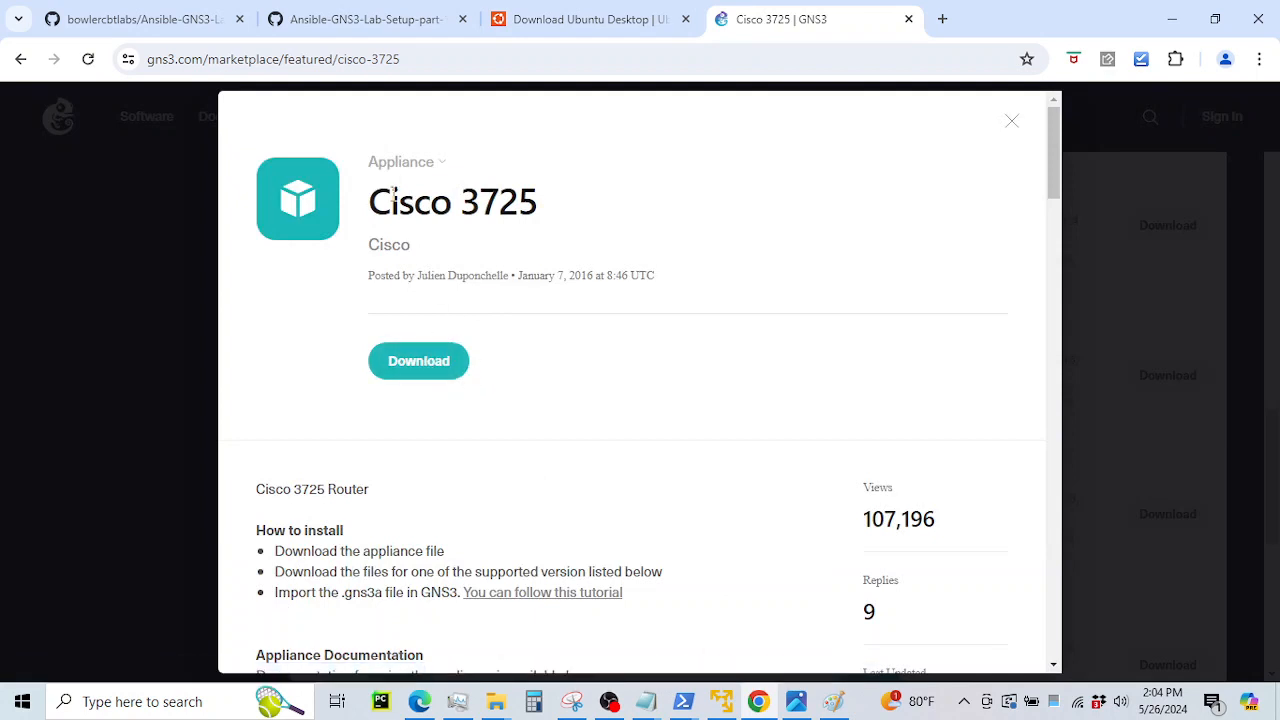
drag(372, 202, 561, 208)
click(433, 205)
click(404, 364)
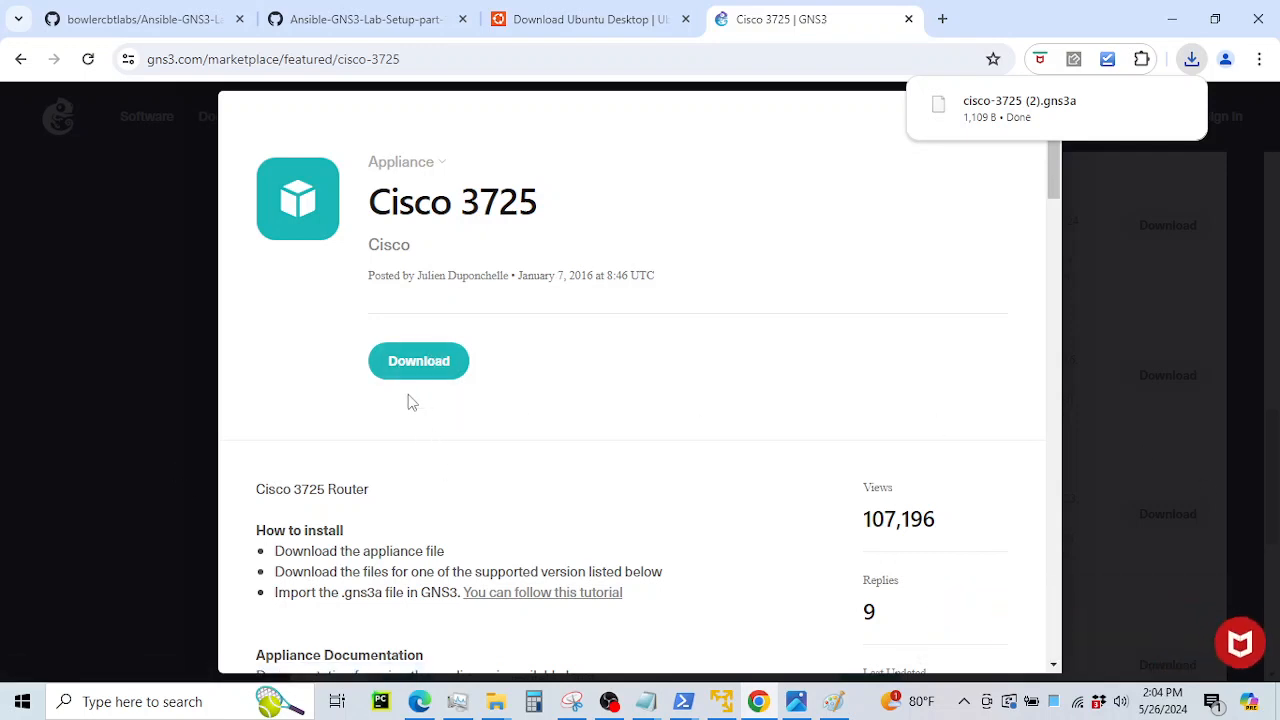
Check the cisco-3725 appliance file in E:\Ansible\CISCO, then scroll the guide to step 5
mouse_move(497, 701)
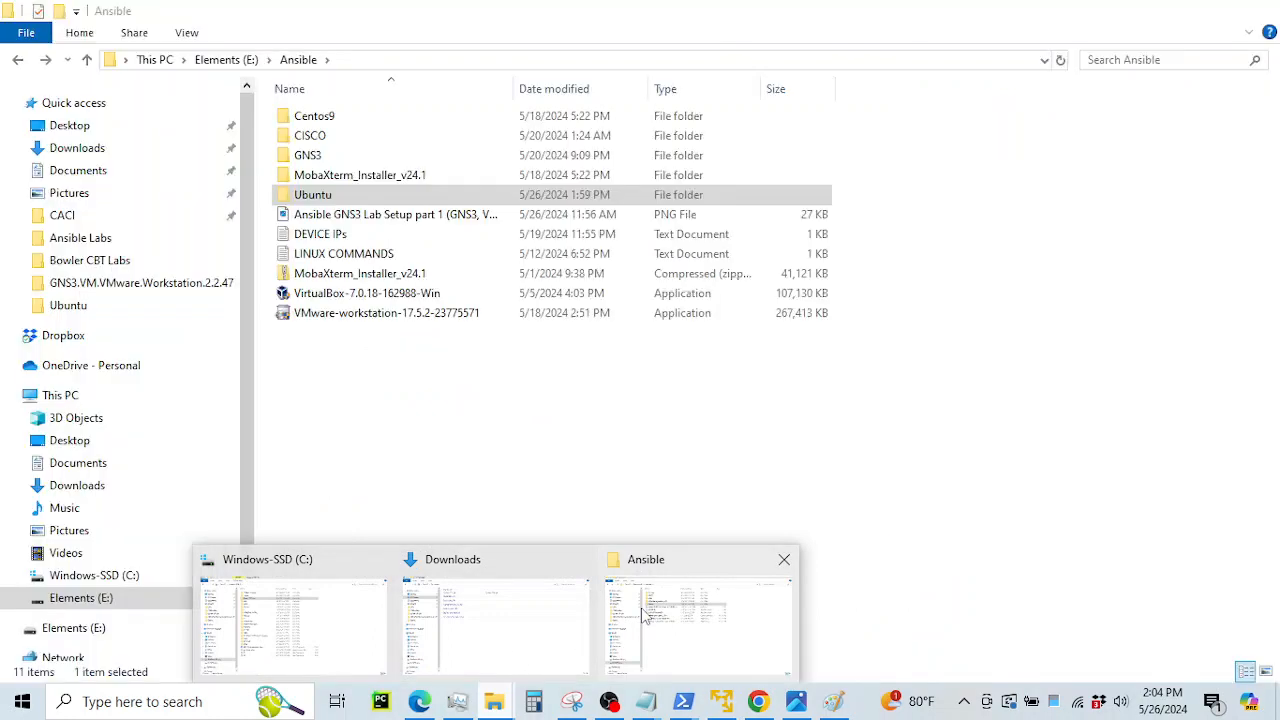
click(643, 615)
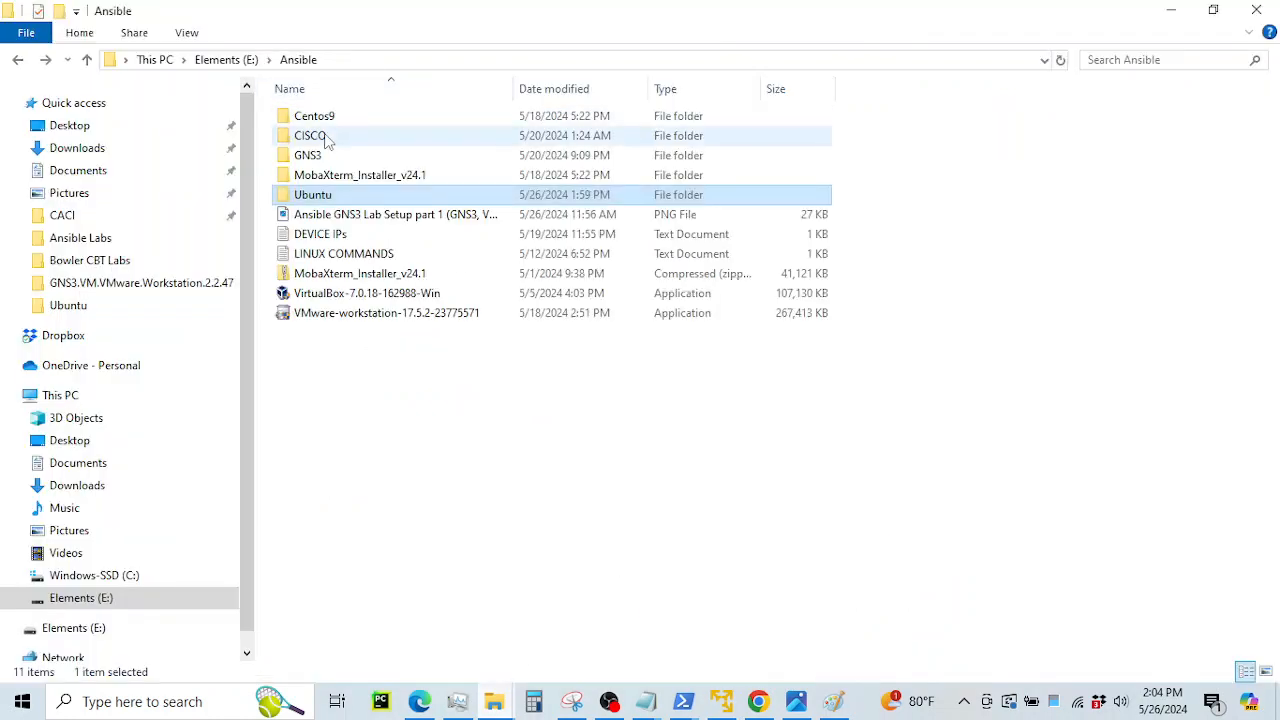
double_click(312, 135)
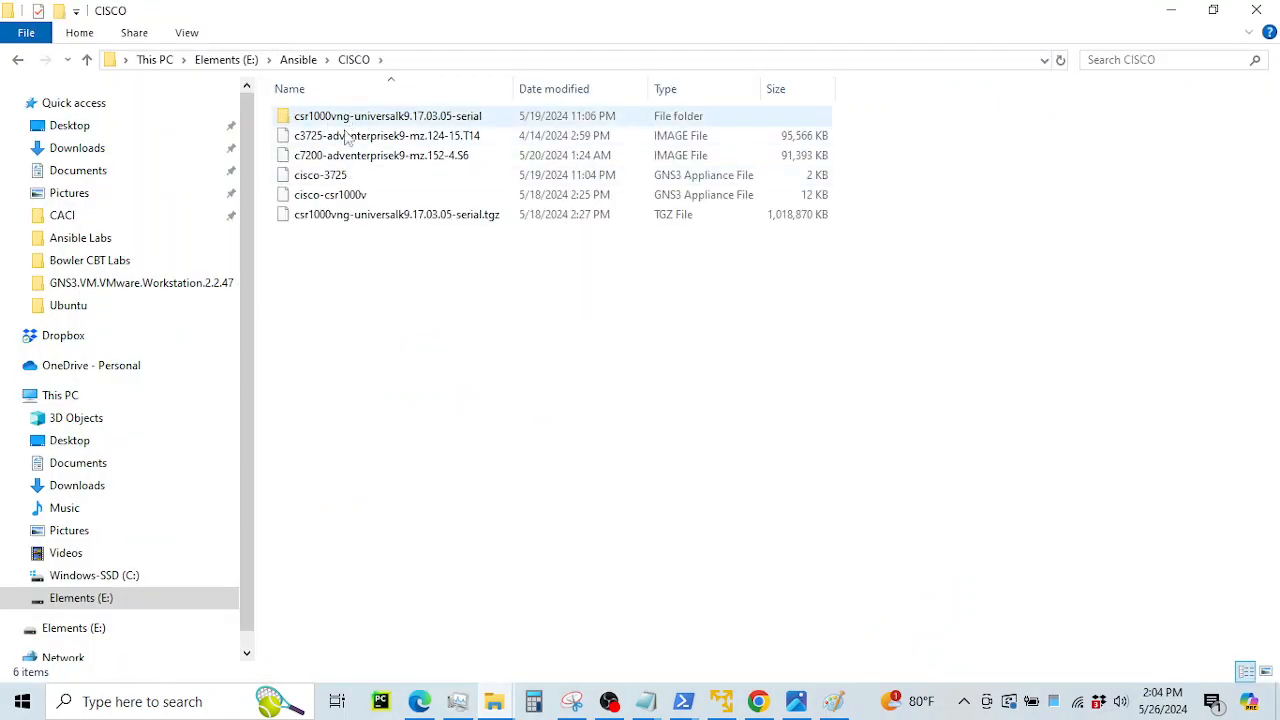
click(366, 175)
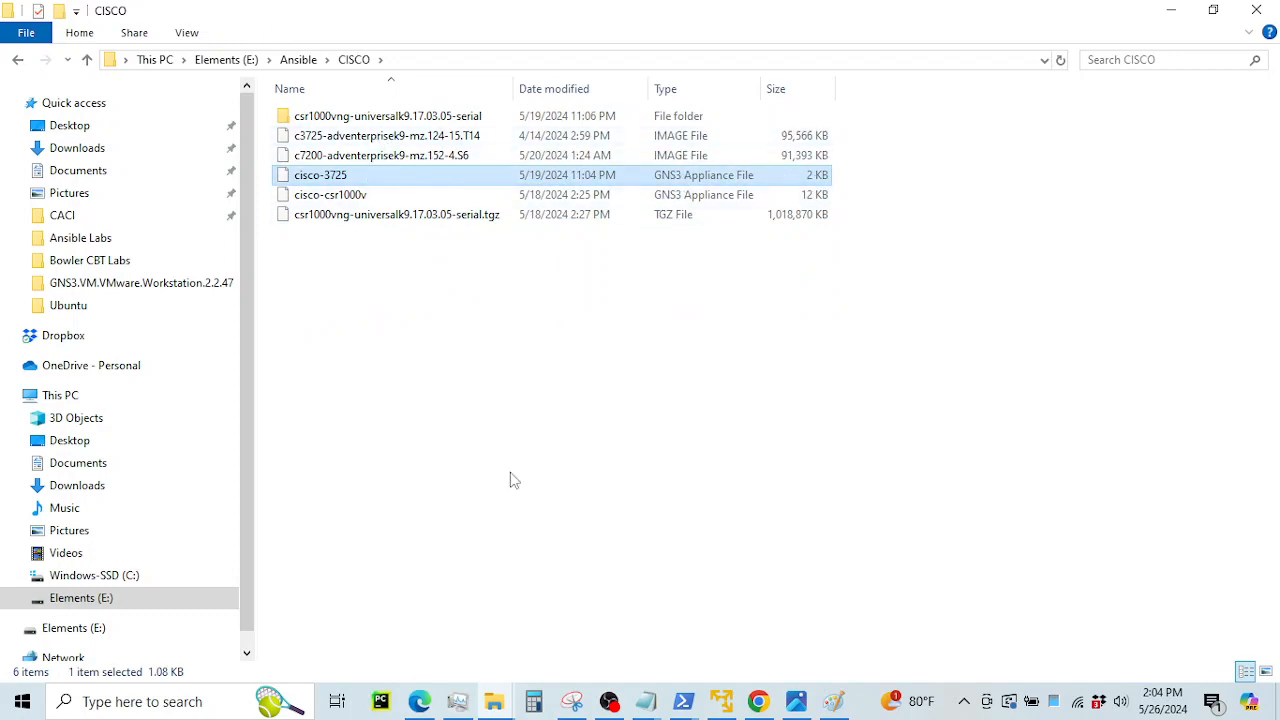
click(757, 701)
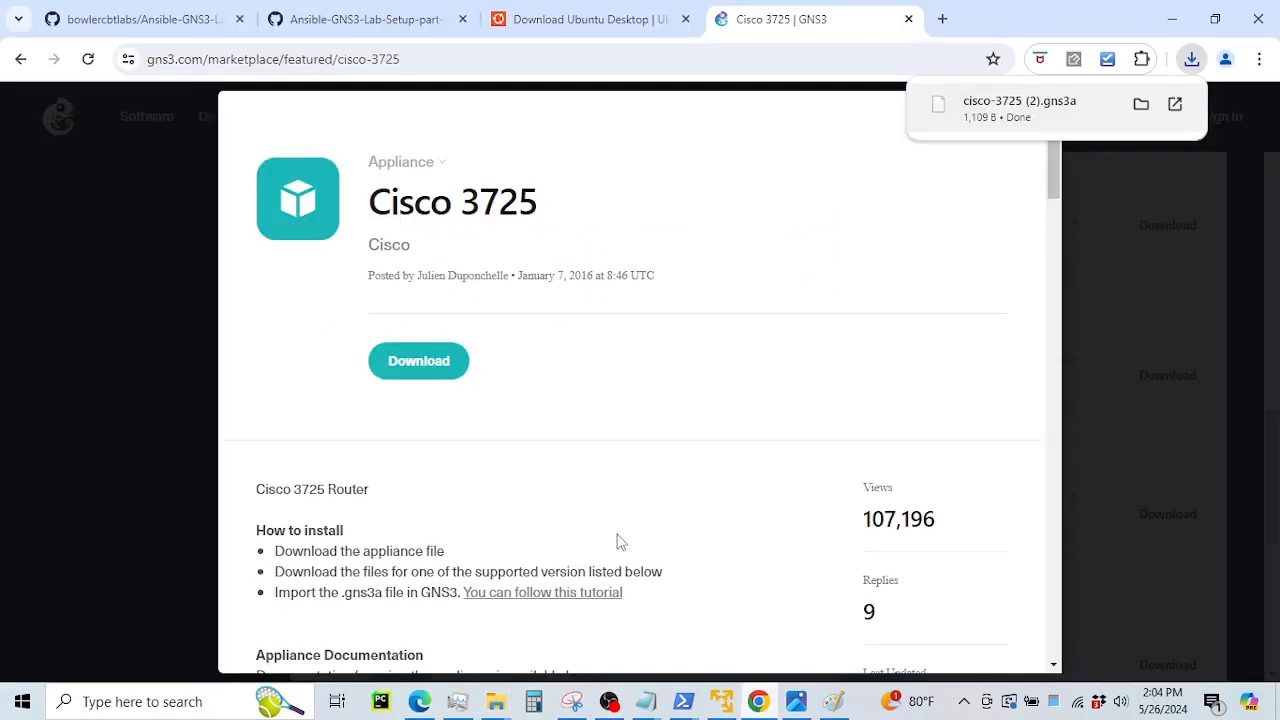
click(356, 20)
scroll(760, 342, down, 5)
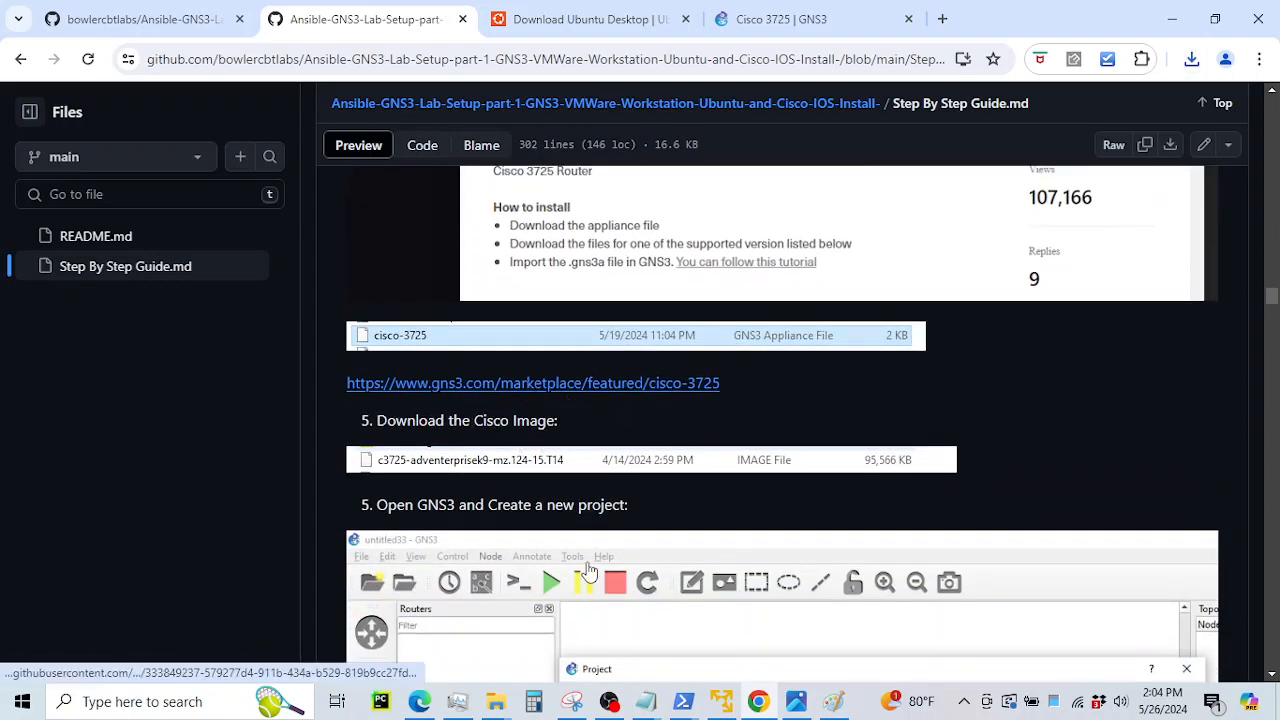
Confirm the c3725-adventerprisek9-mz.124-15.T14 image is in the CISCO folder, then return to the guide
mouse_move(509, 703)
click(658, 642)
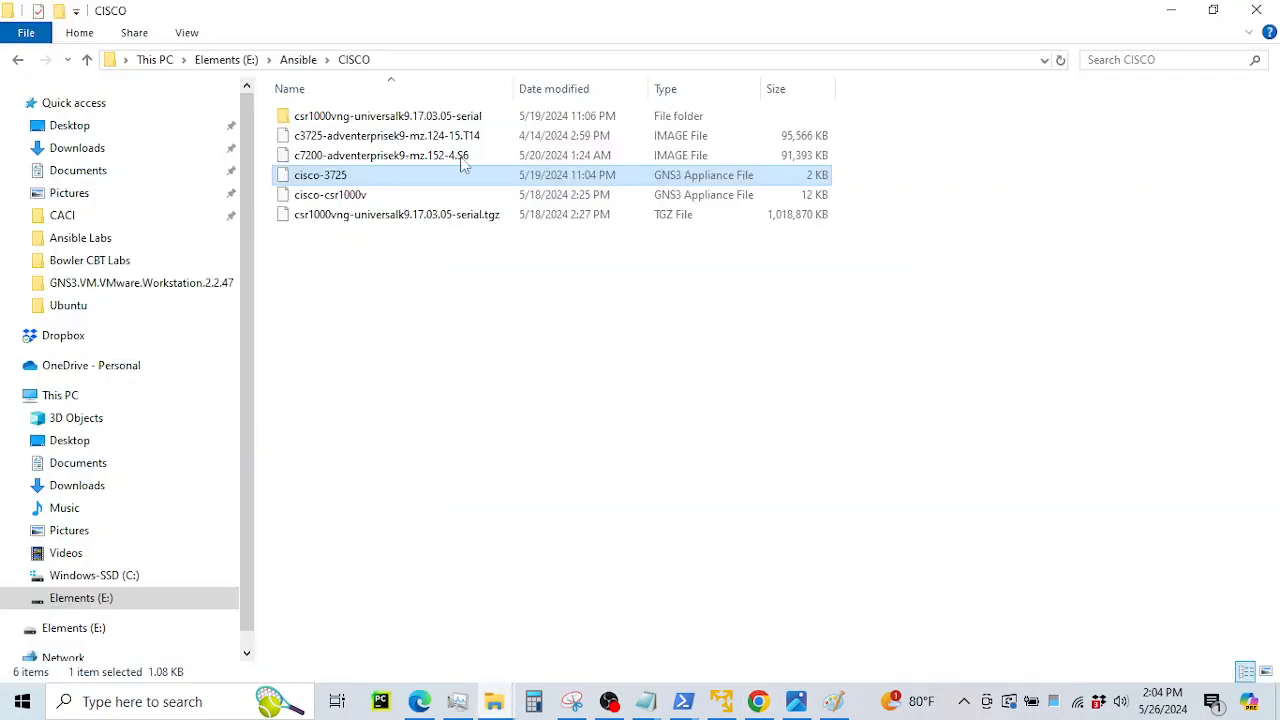
click(383, 138)
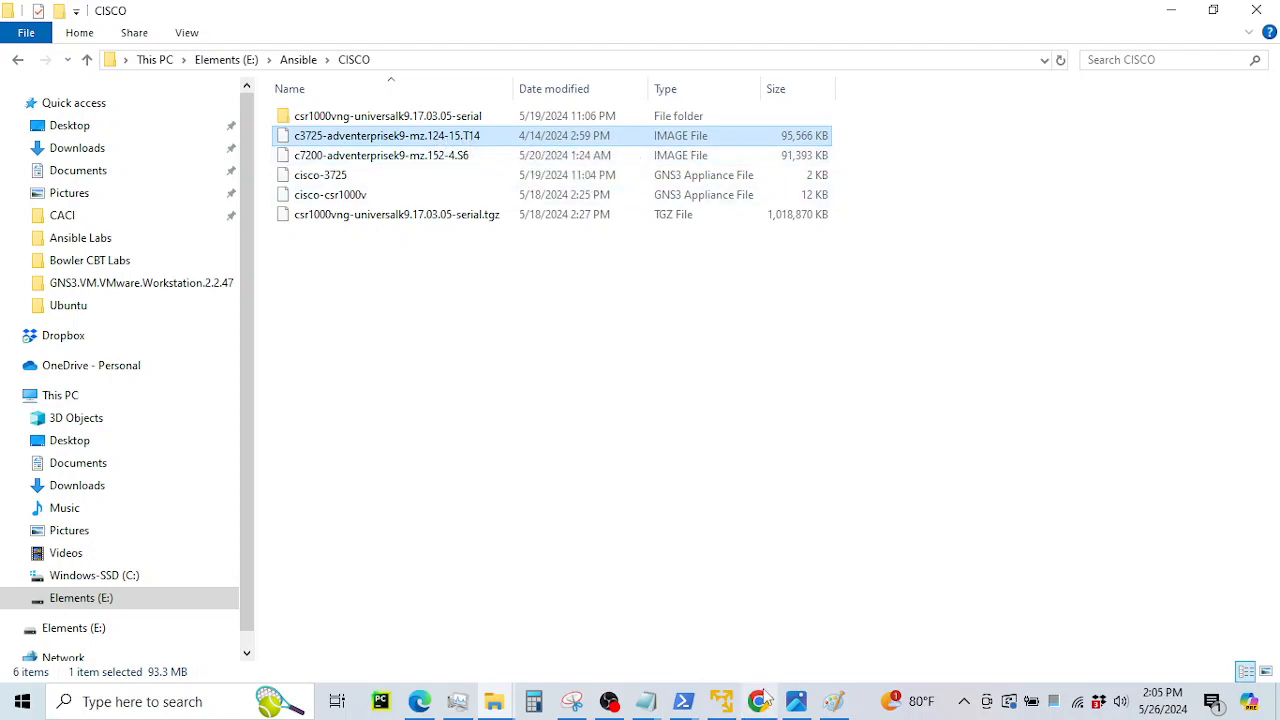
mouse_move(758, 700)
click(752, 645)
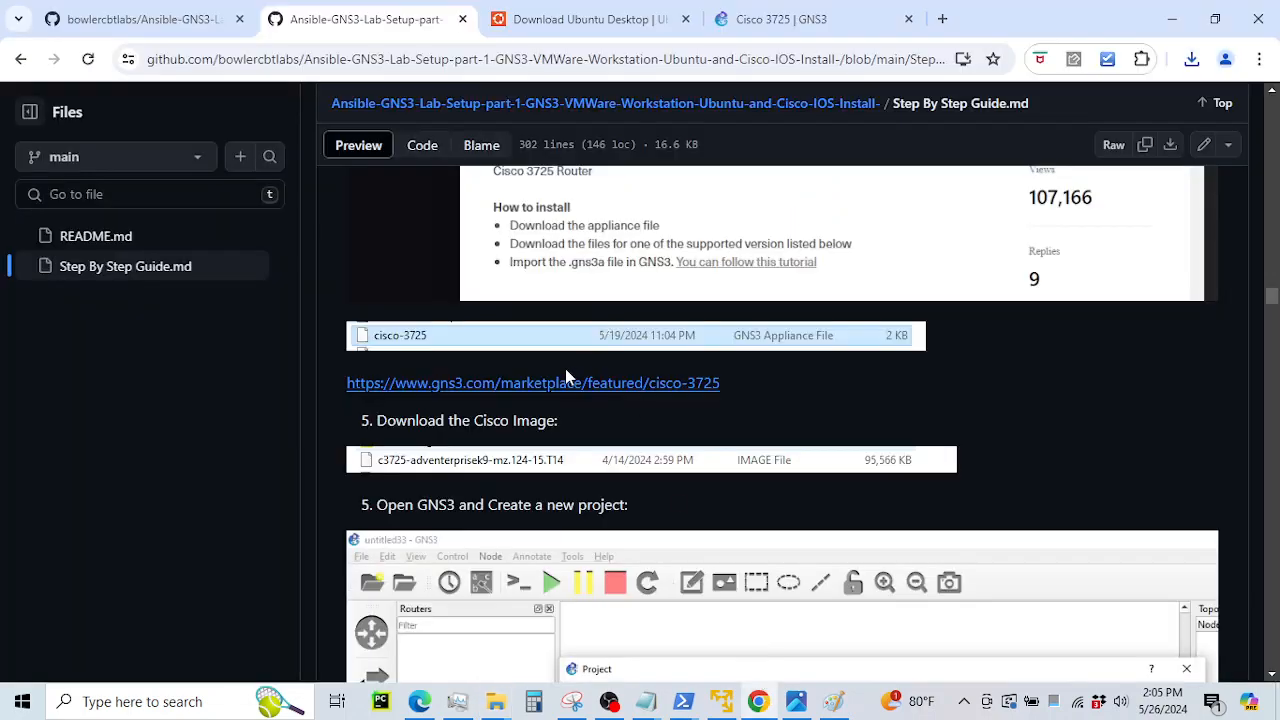
Read step 5 on the Cisco image, then launch GNS3 from Windows search
scroll(565, 375, down, 2)
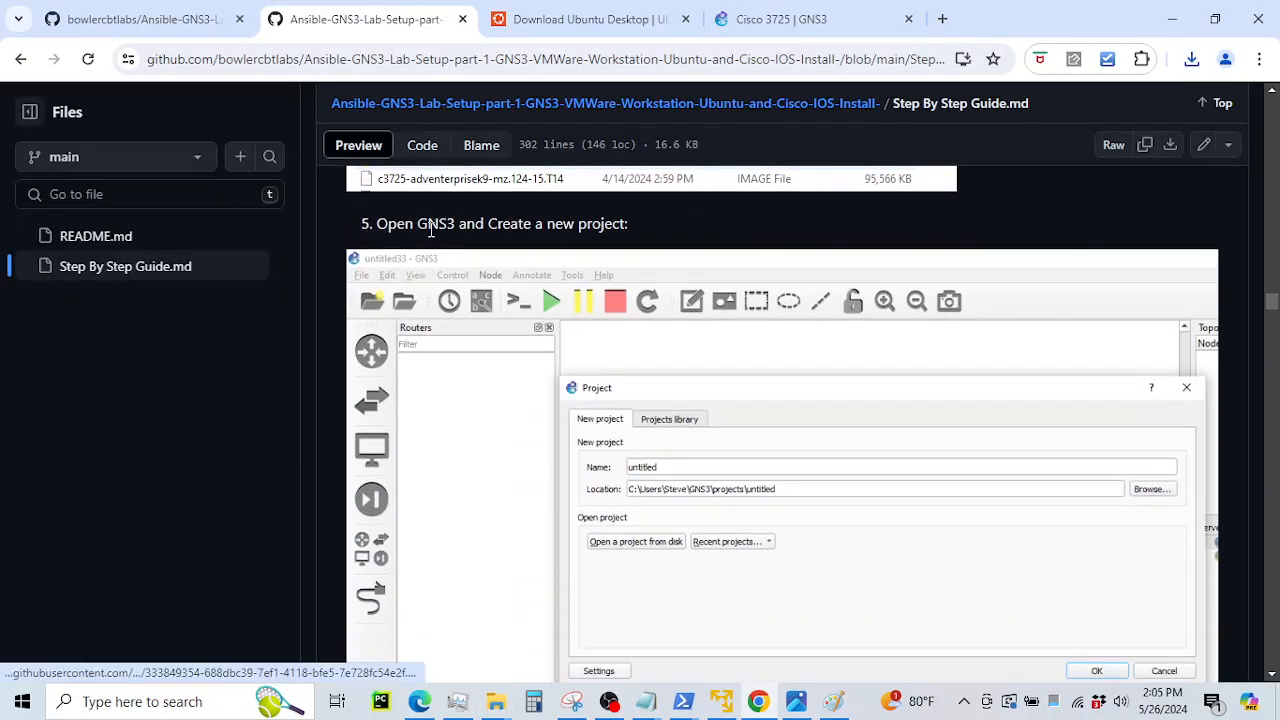
drag(376, 223, 542, 223)
scroll(517, 277, down, 1)
scroll(535, 330, up, 1)
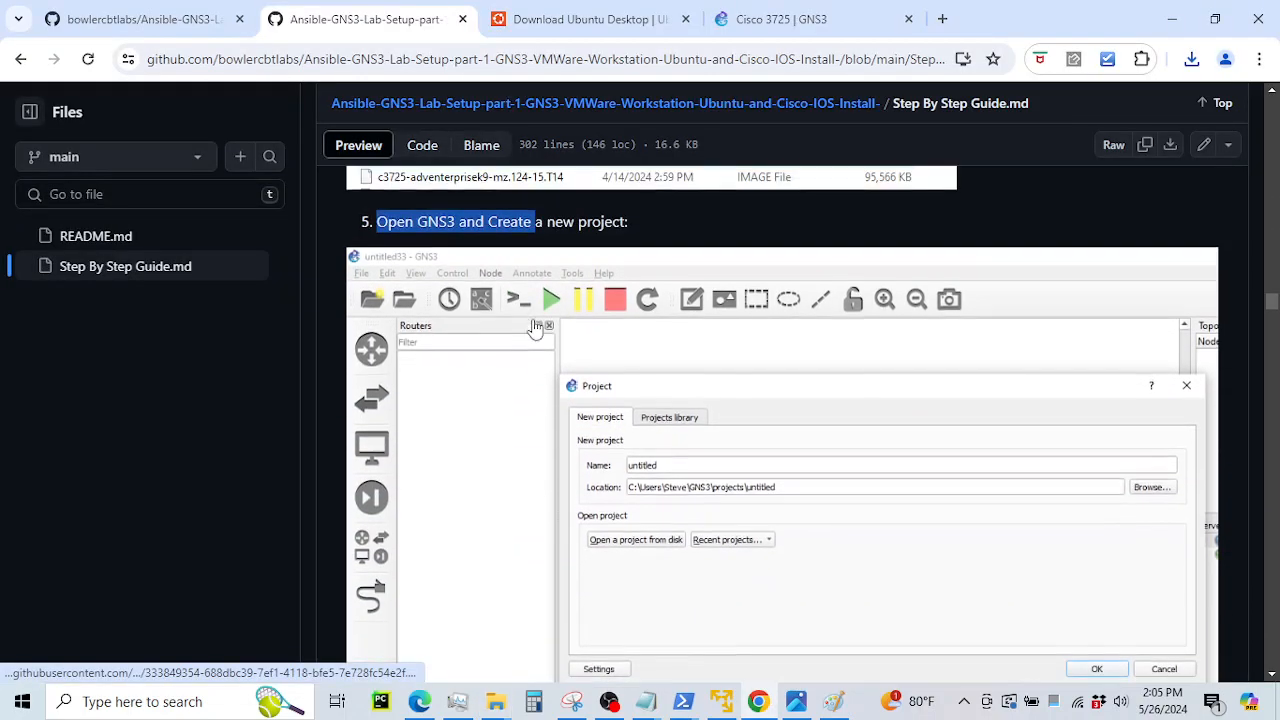
click(209, 704)
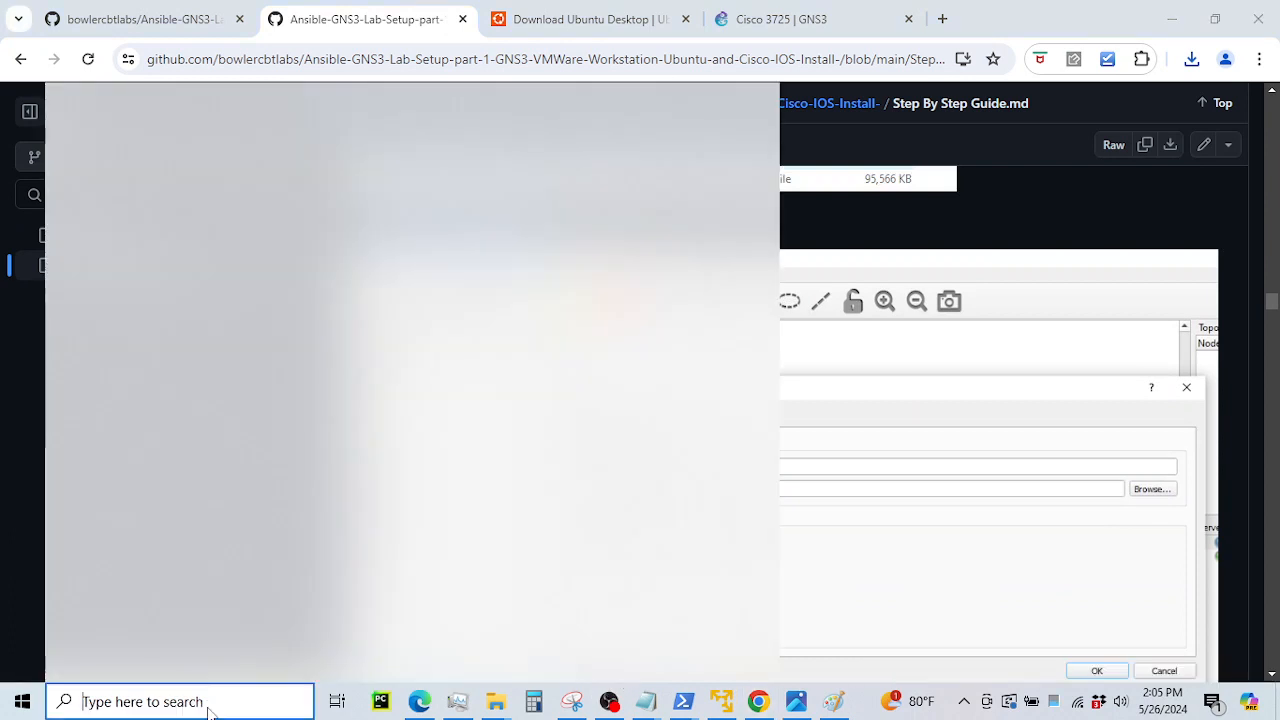
text(gn)
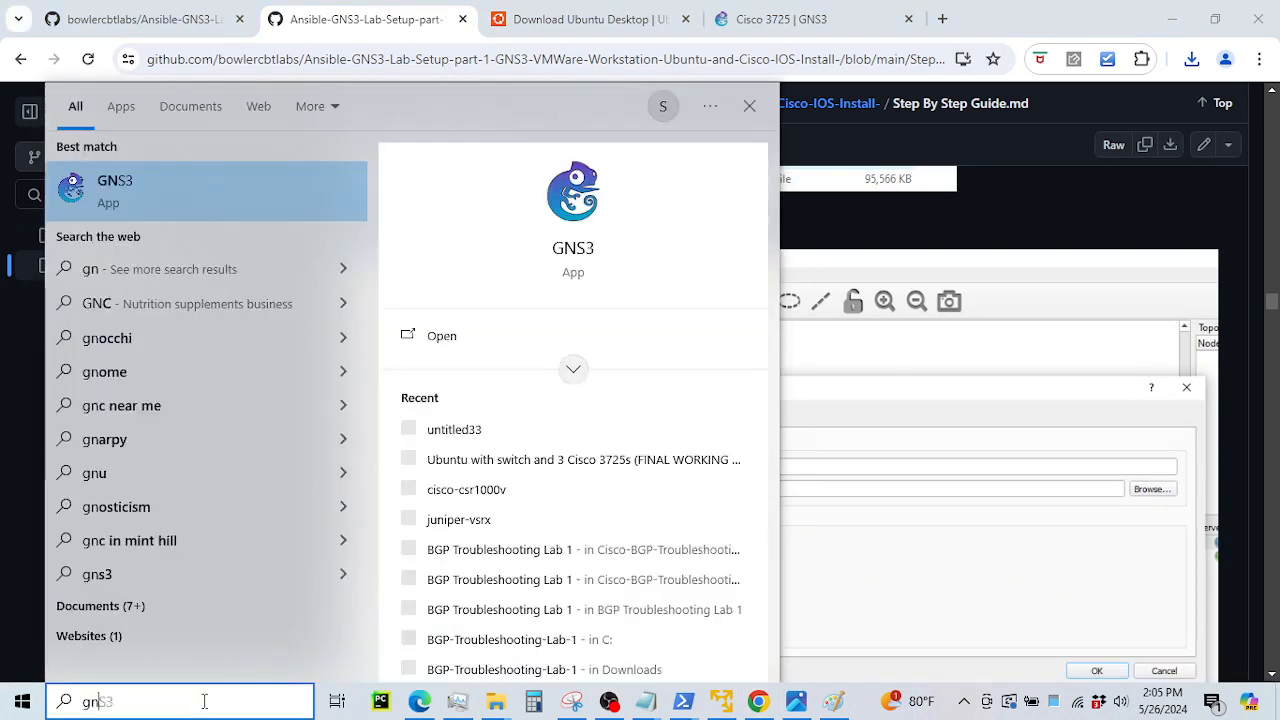
click(196, 186)
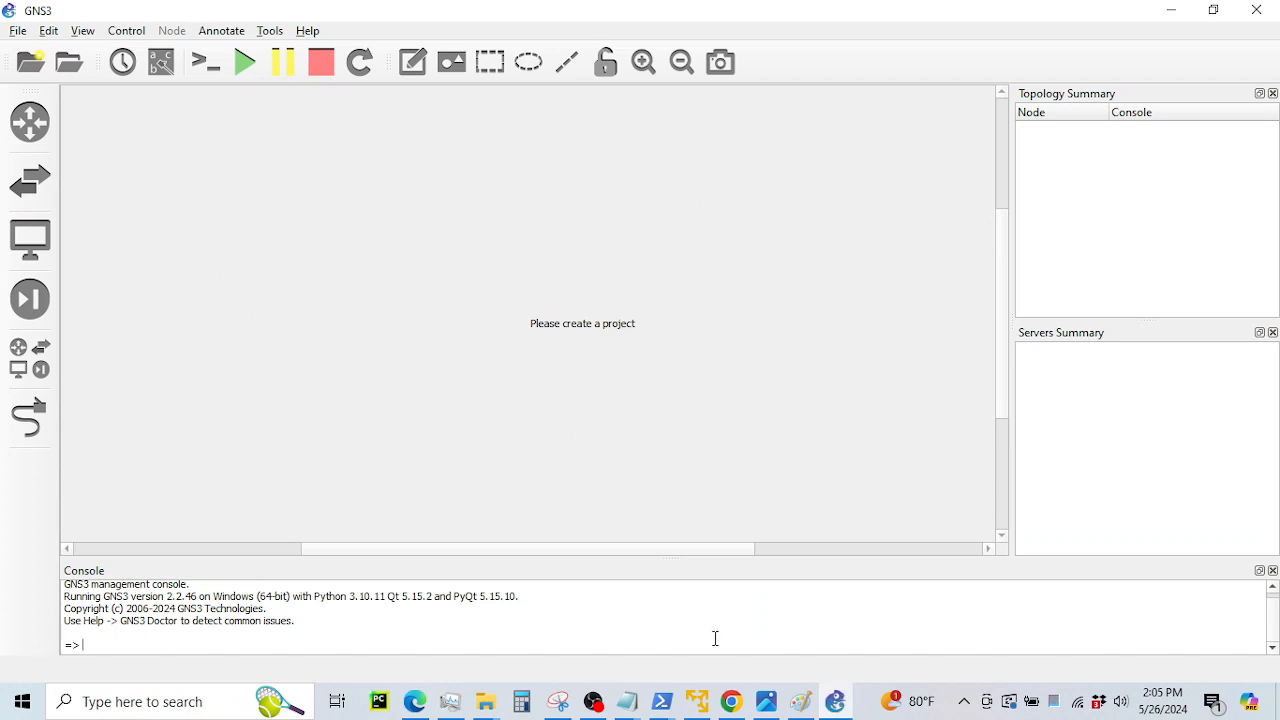
Create the GNS3 project 'ansible gns3 lab setup part 1', then glance through the File and Edit menus
click(731, 701)
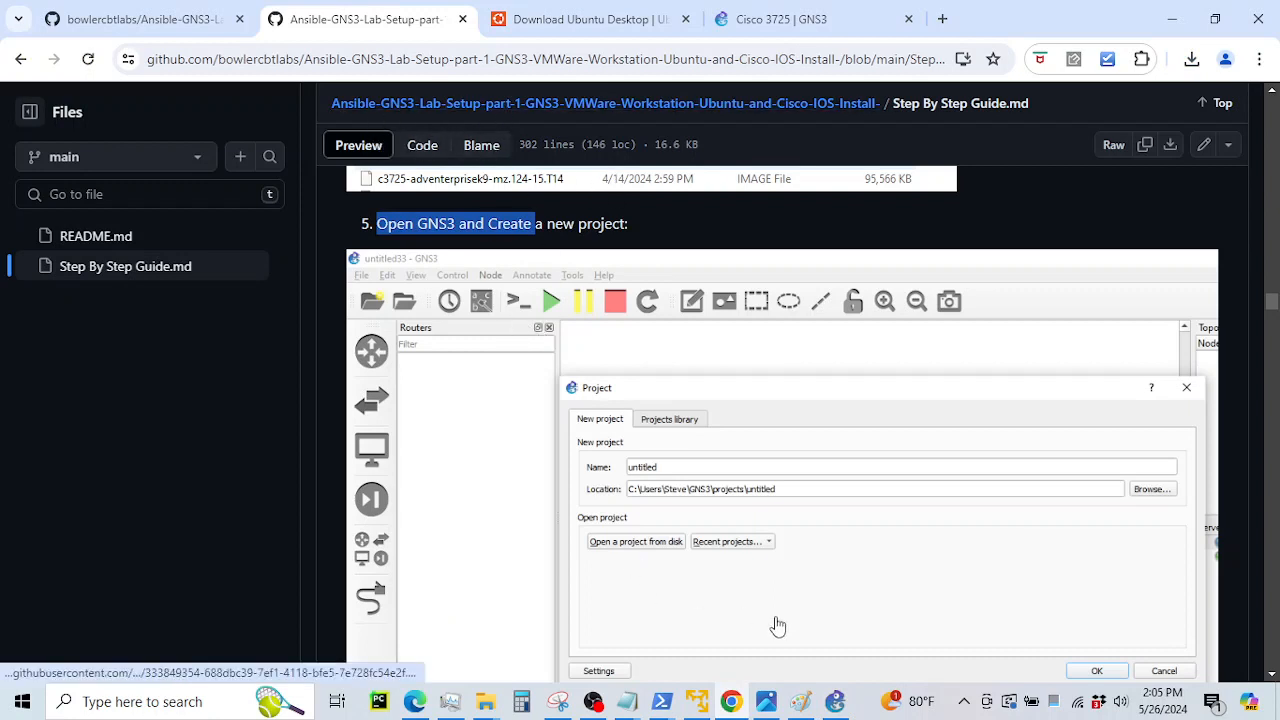
click(836, 703)
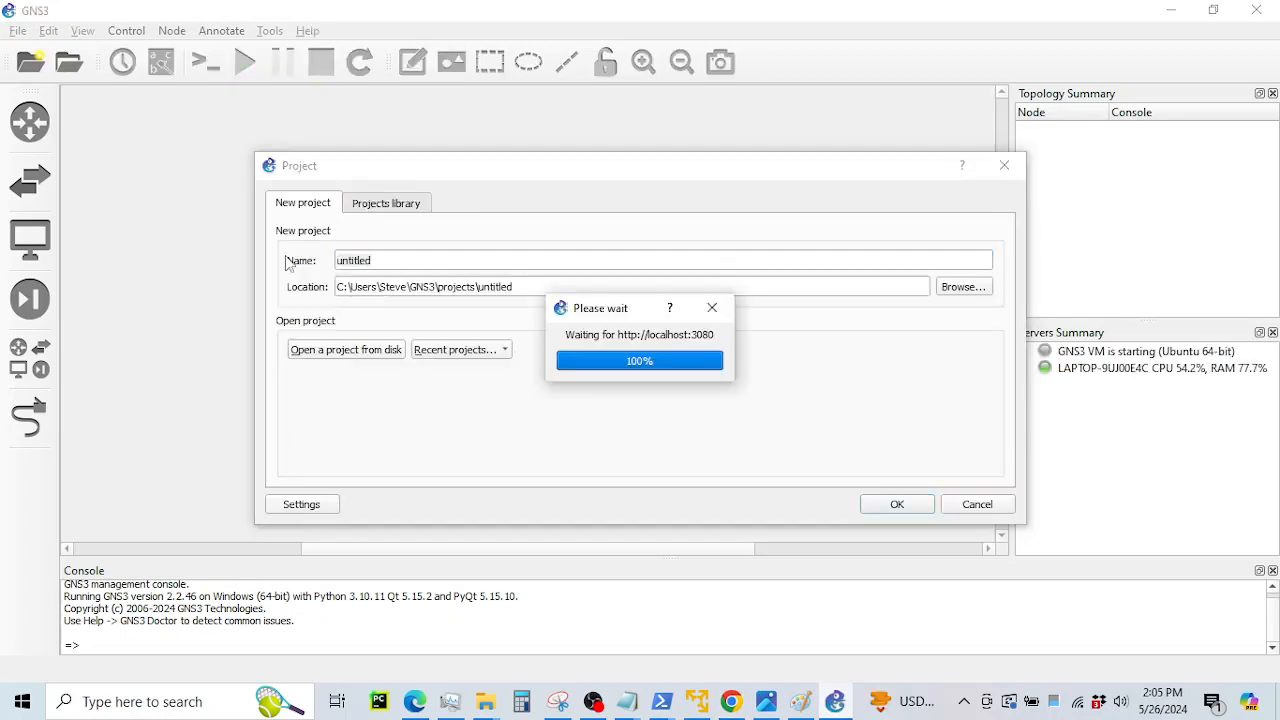
text(ansibl)
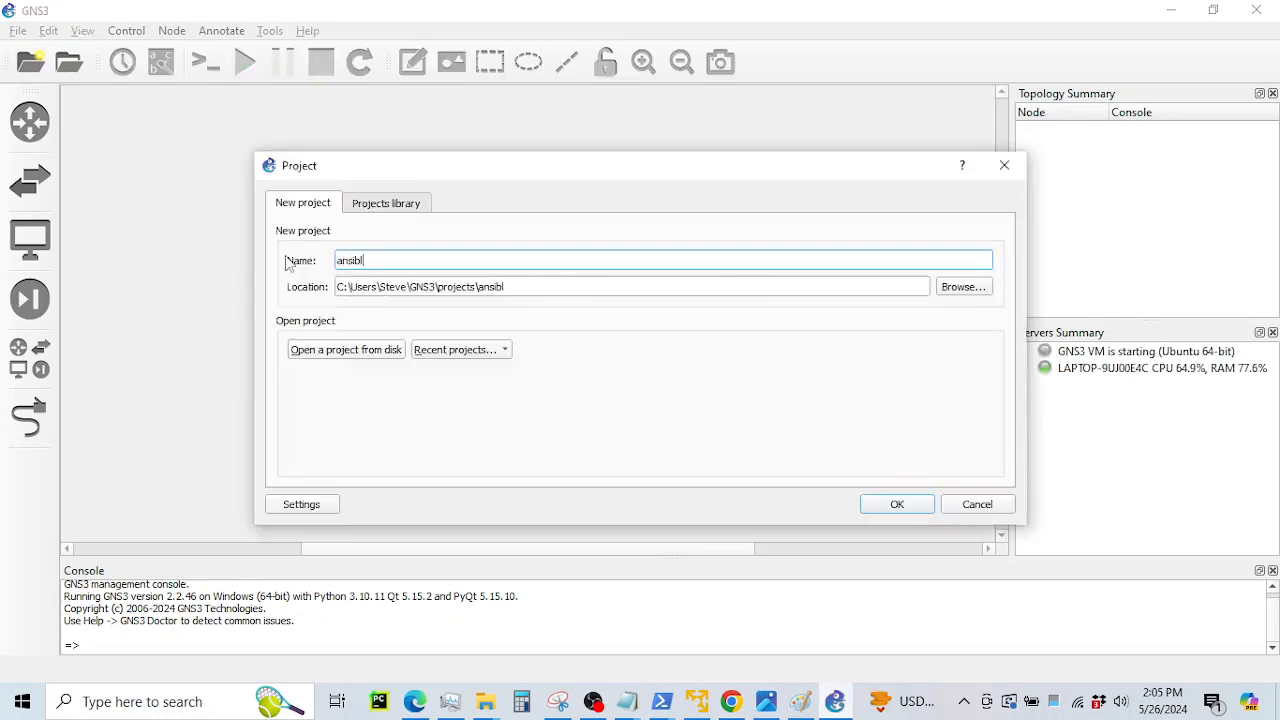
text(e gns3 lab setup part 1)
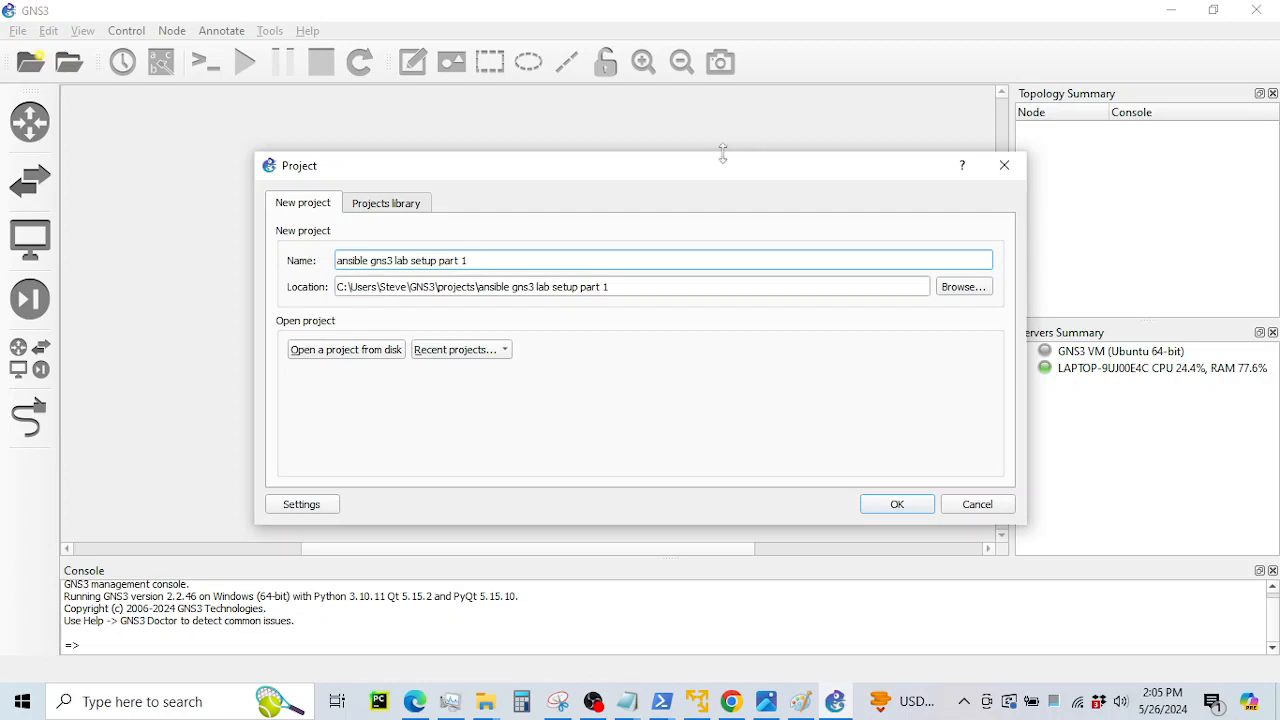
click(869, 504)
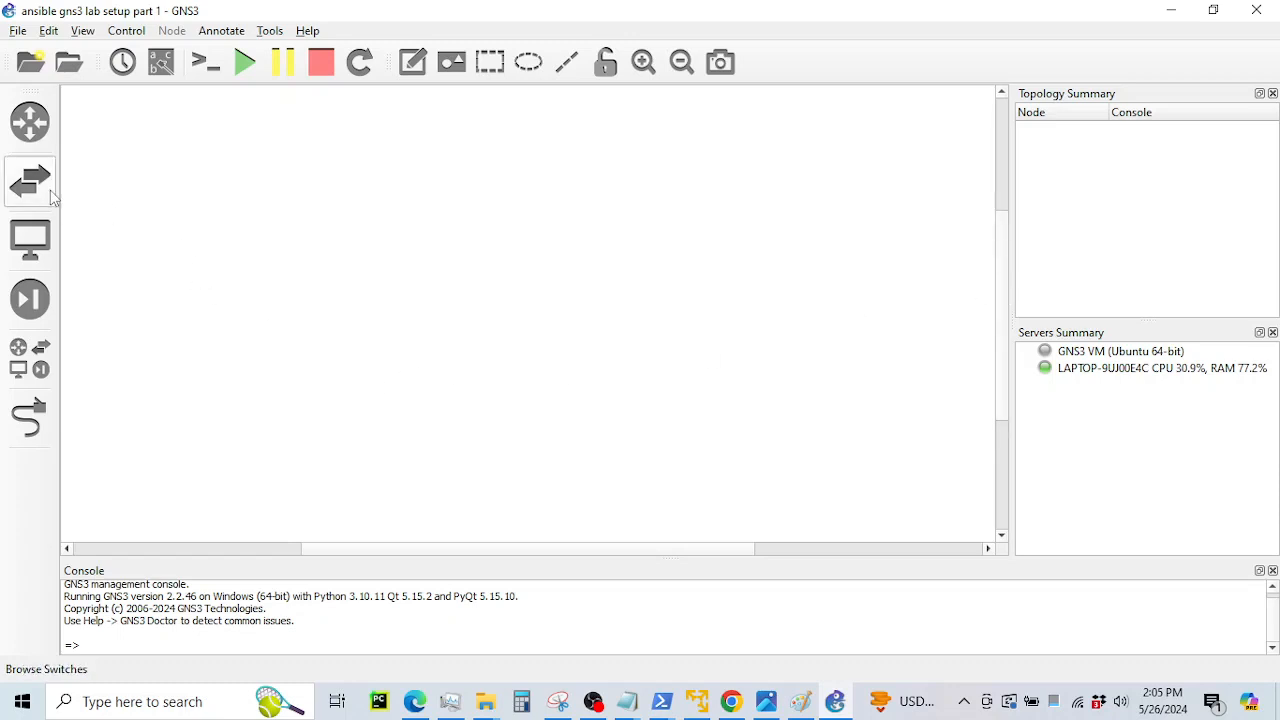
click(18, 31)
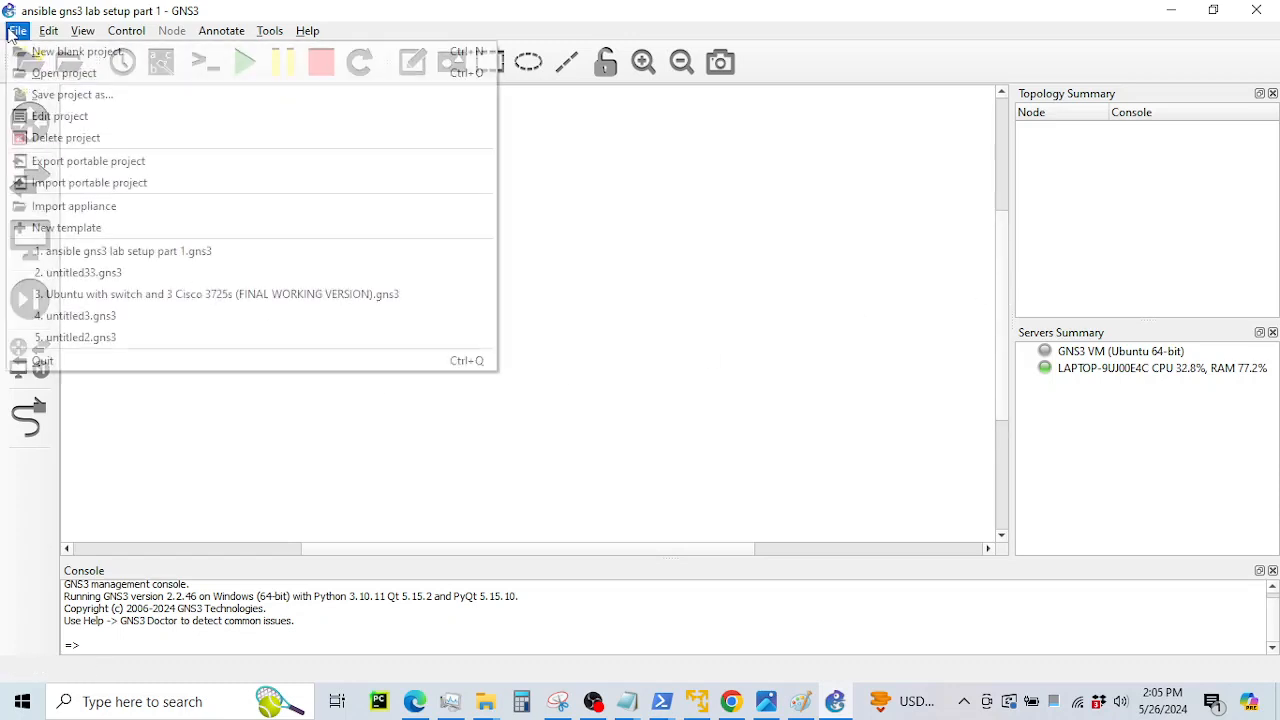
mouse_move(46, 33)
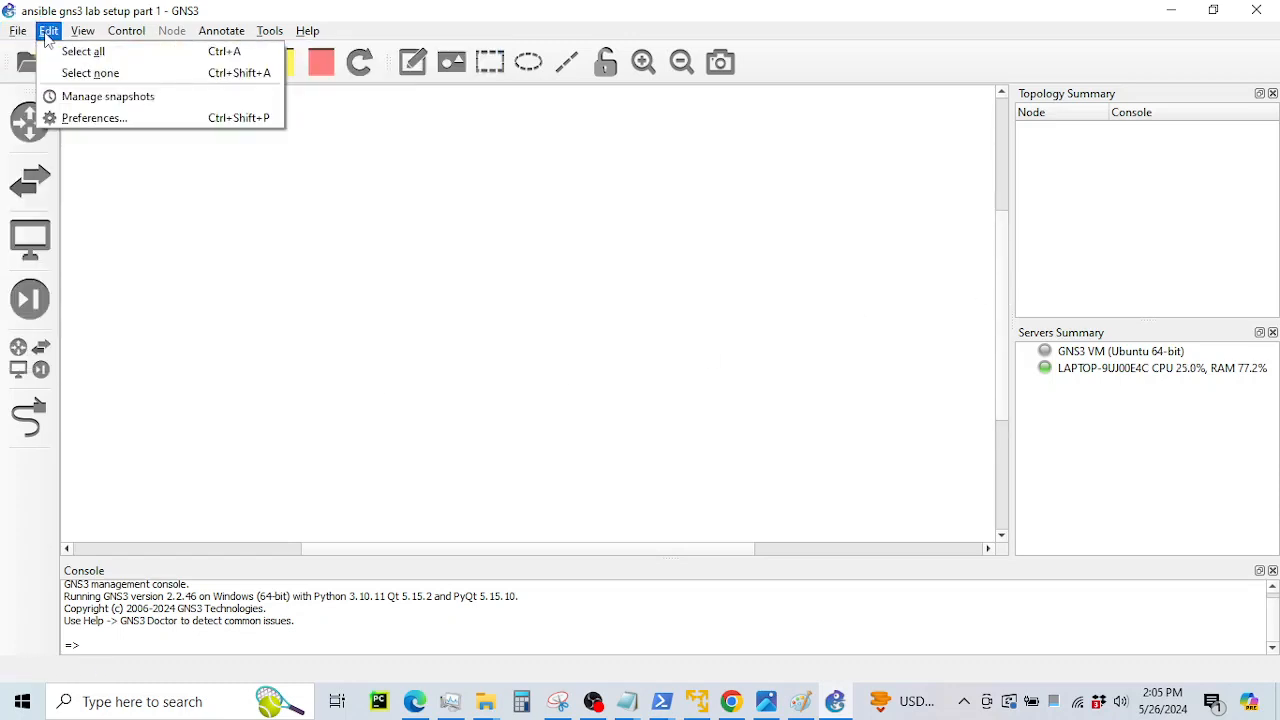
click(401, 278)
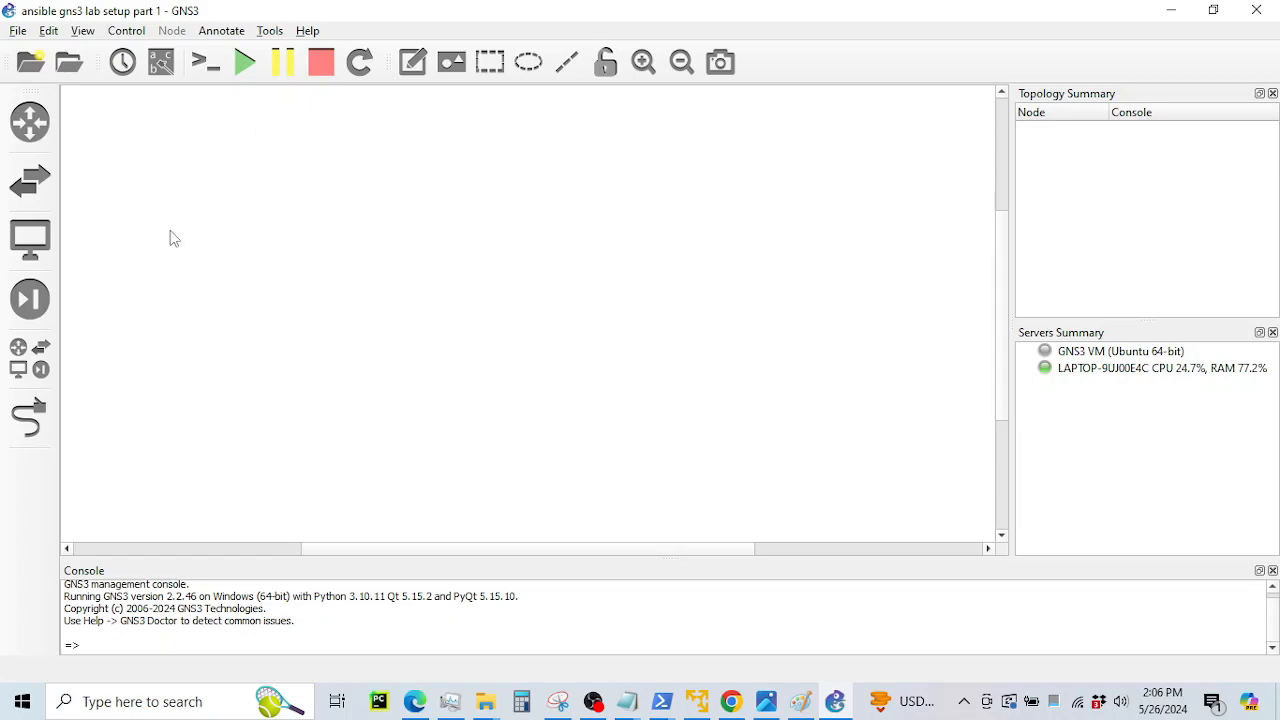
click(731, 701)
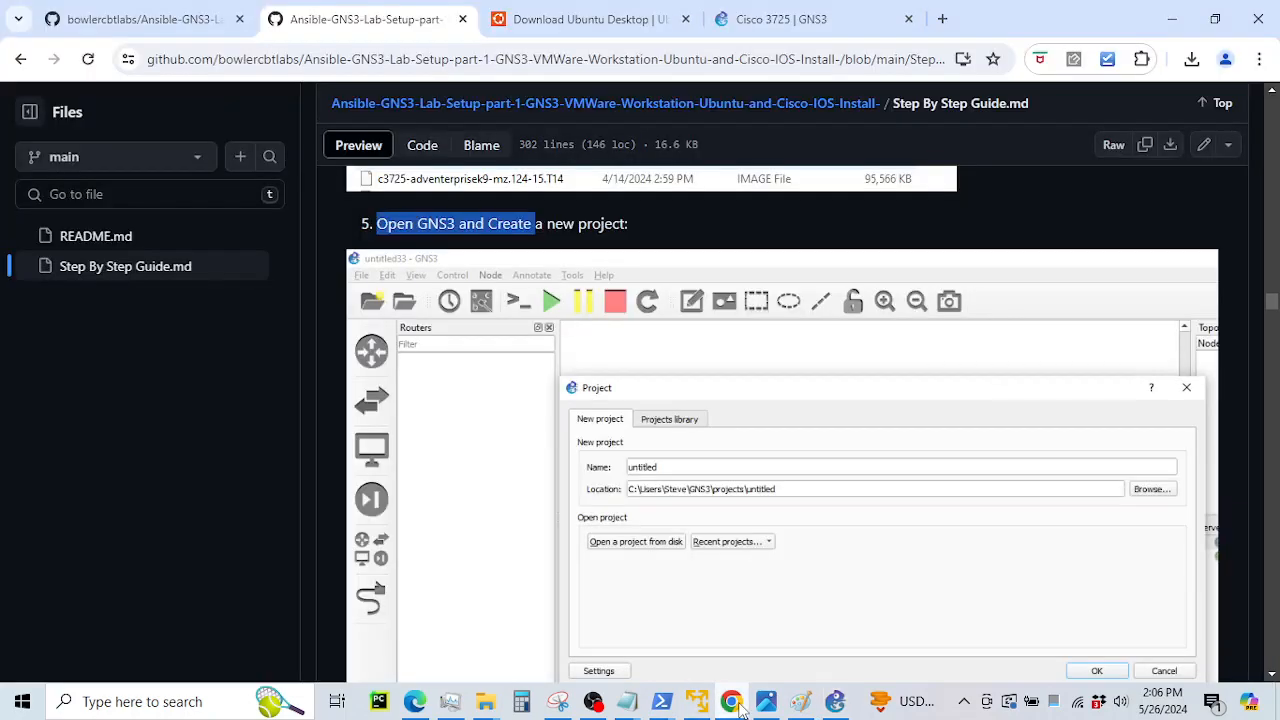
scroll(620, 328, down, 4)
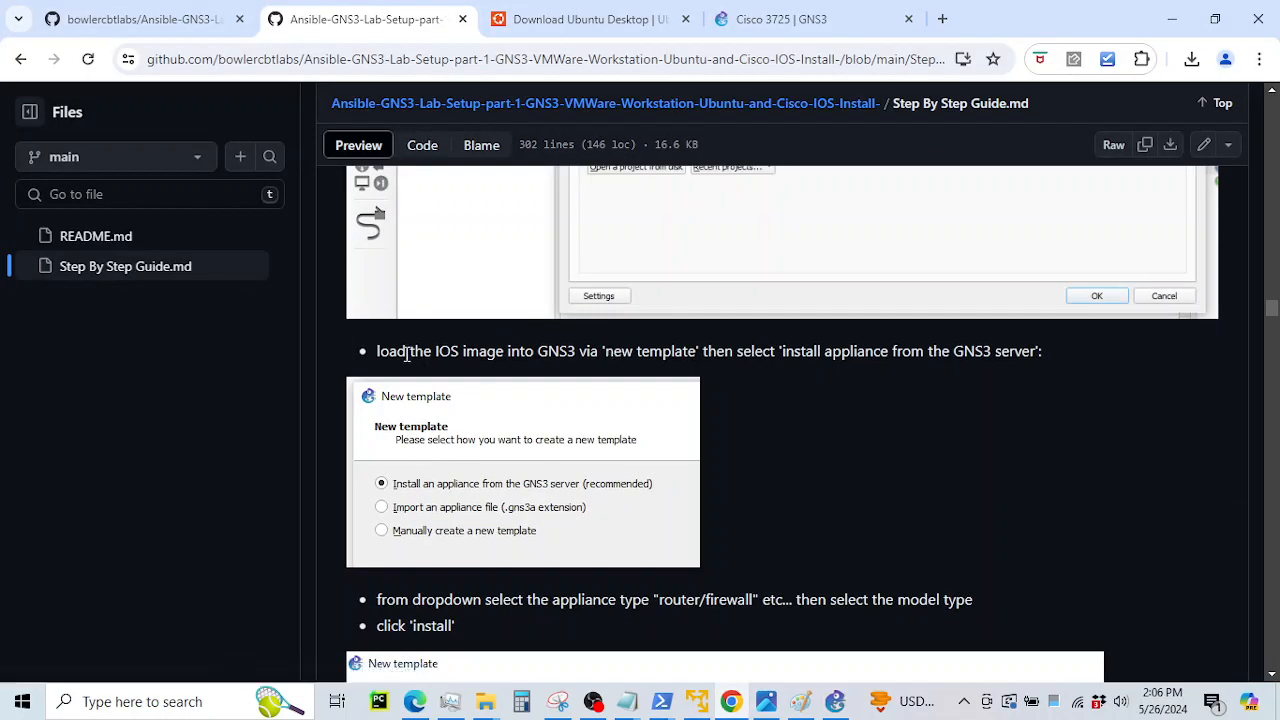
drag(408, 351, 733, 390)
click(597, 358)
drag(821, 351, 964, 351)
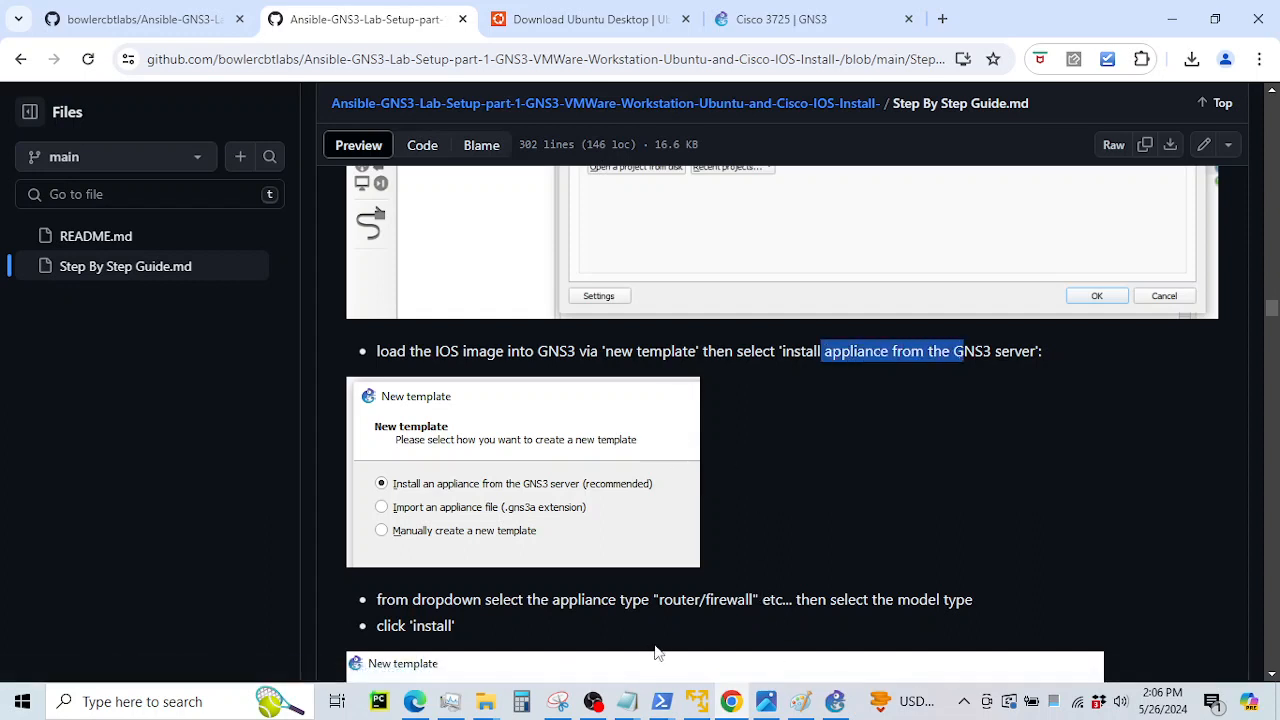
click(833, 697)
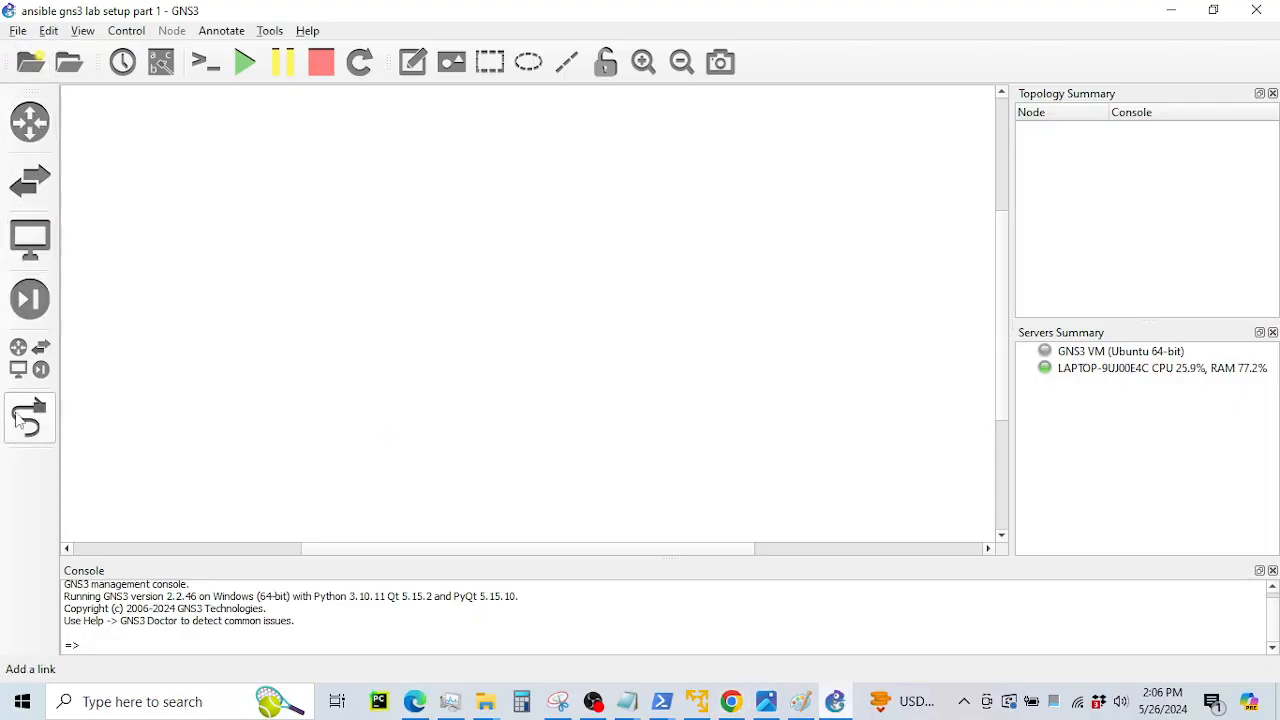
Start a new router template from GNS3 server appliances and choose Cisco 3725 to install
click(24, 360)
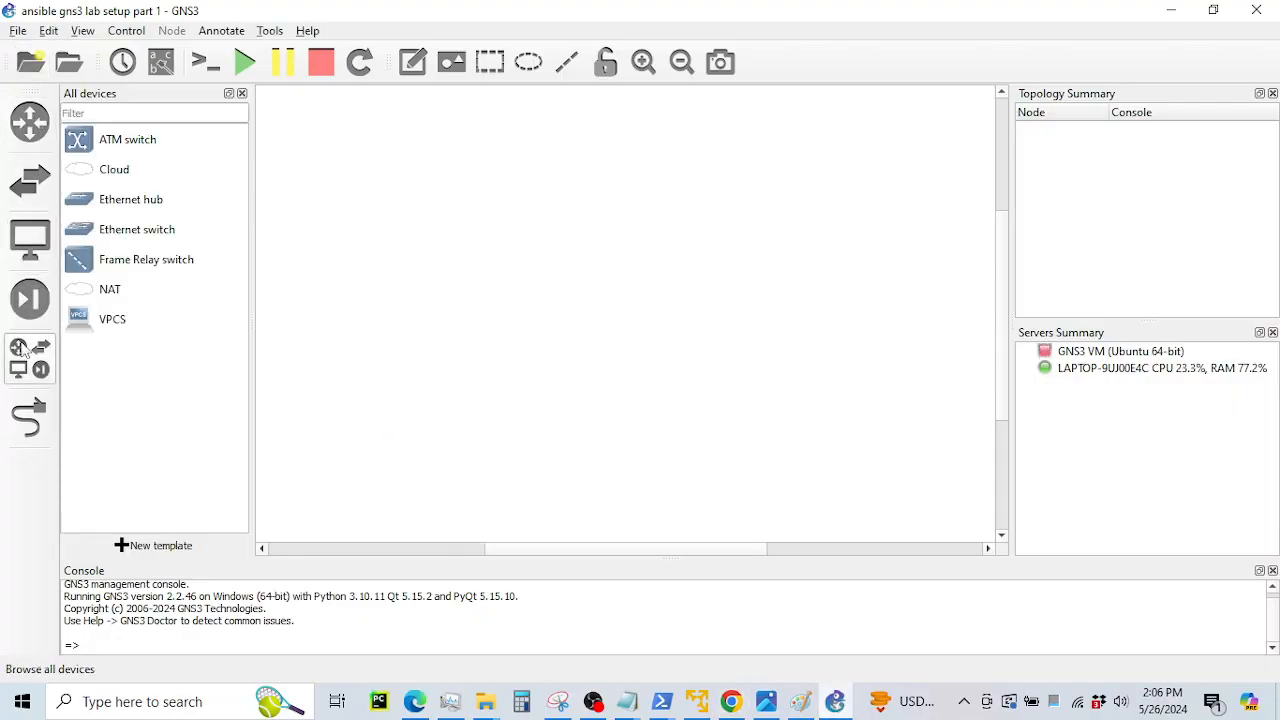
click(30, 122)
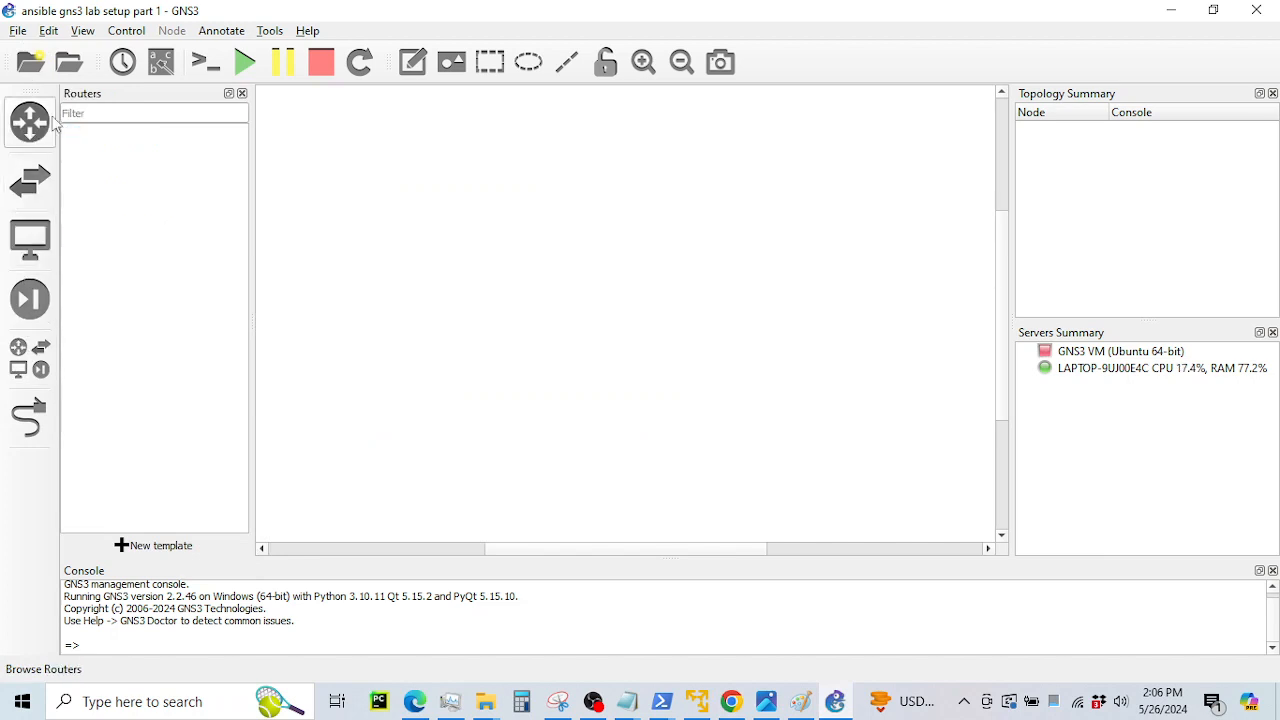
click(160, 546)
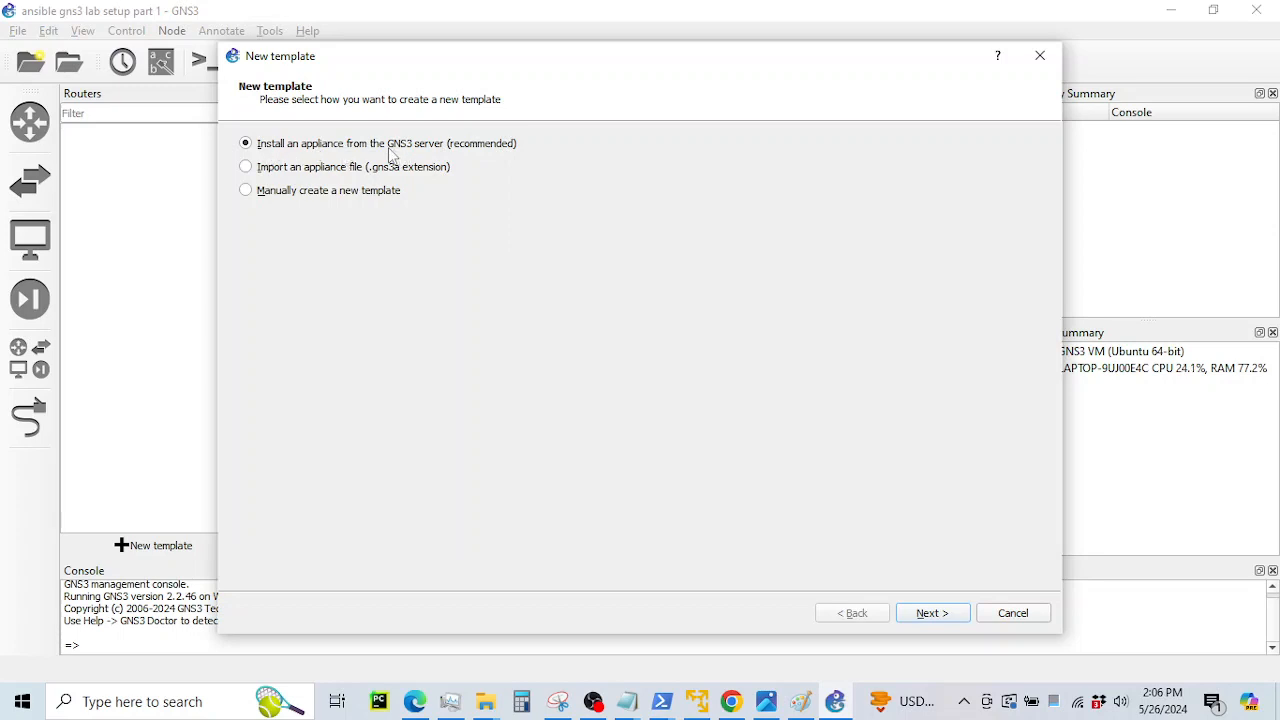
click(916, 613)
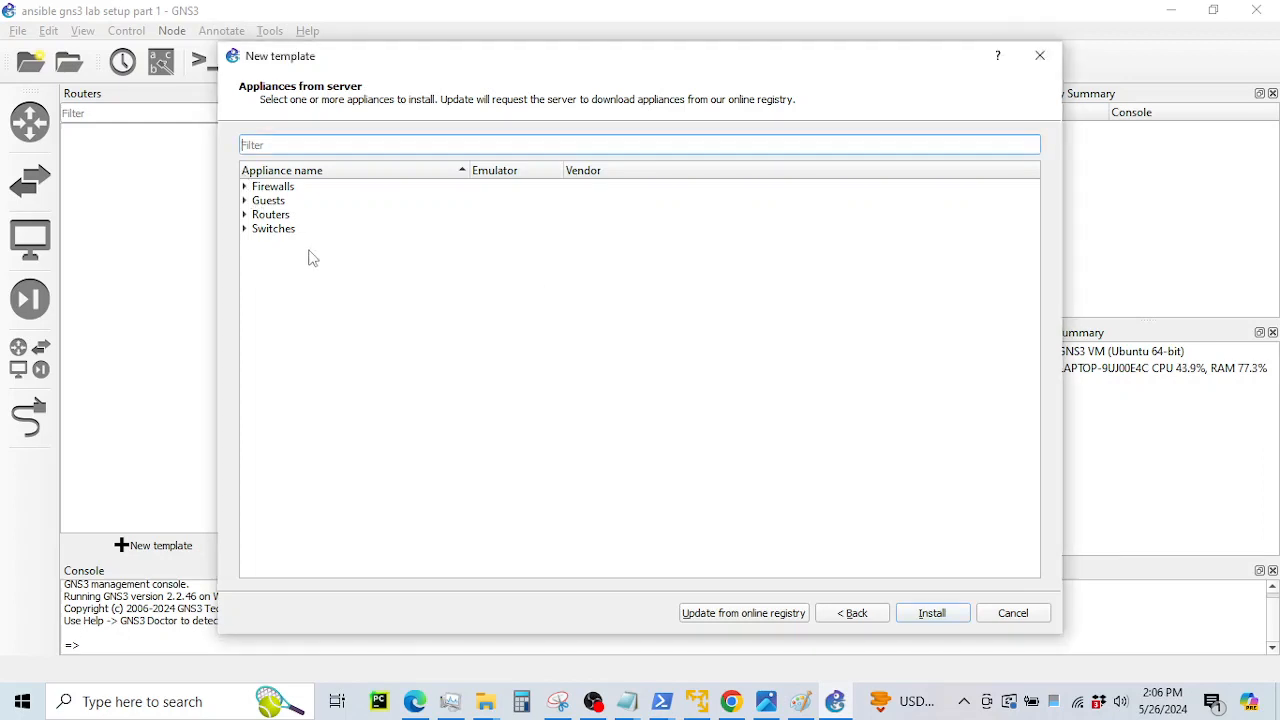
click(245, 215)
scroll(380, 310, down, 2)
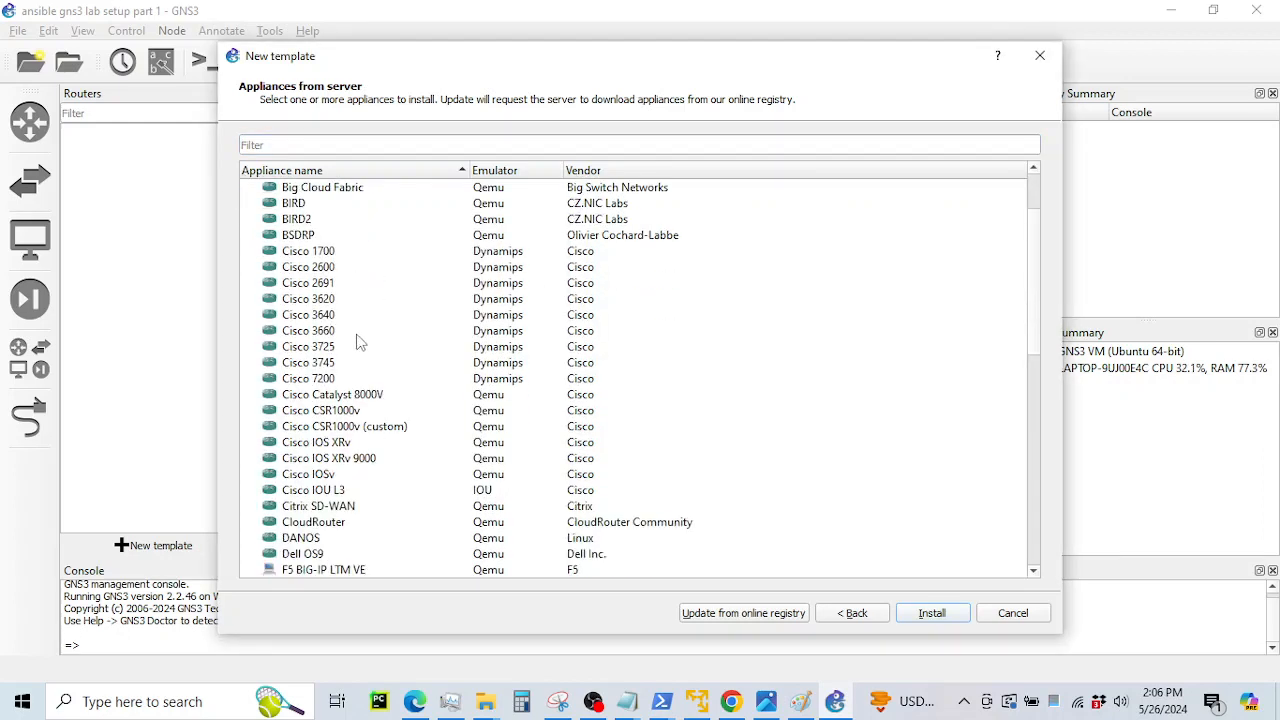
click(327, 347)
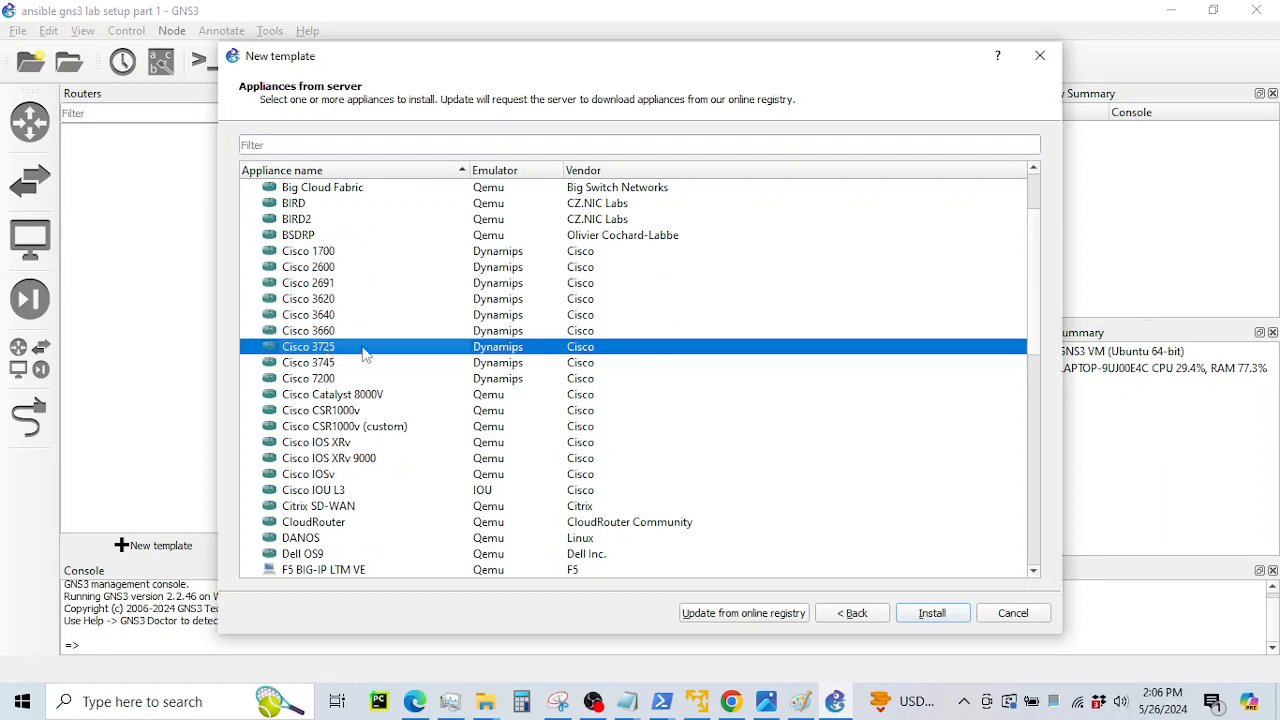
click(929, 619)
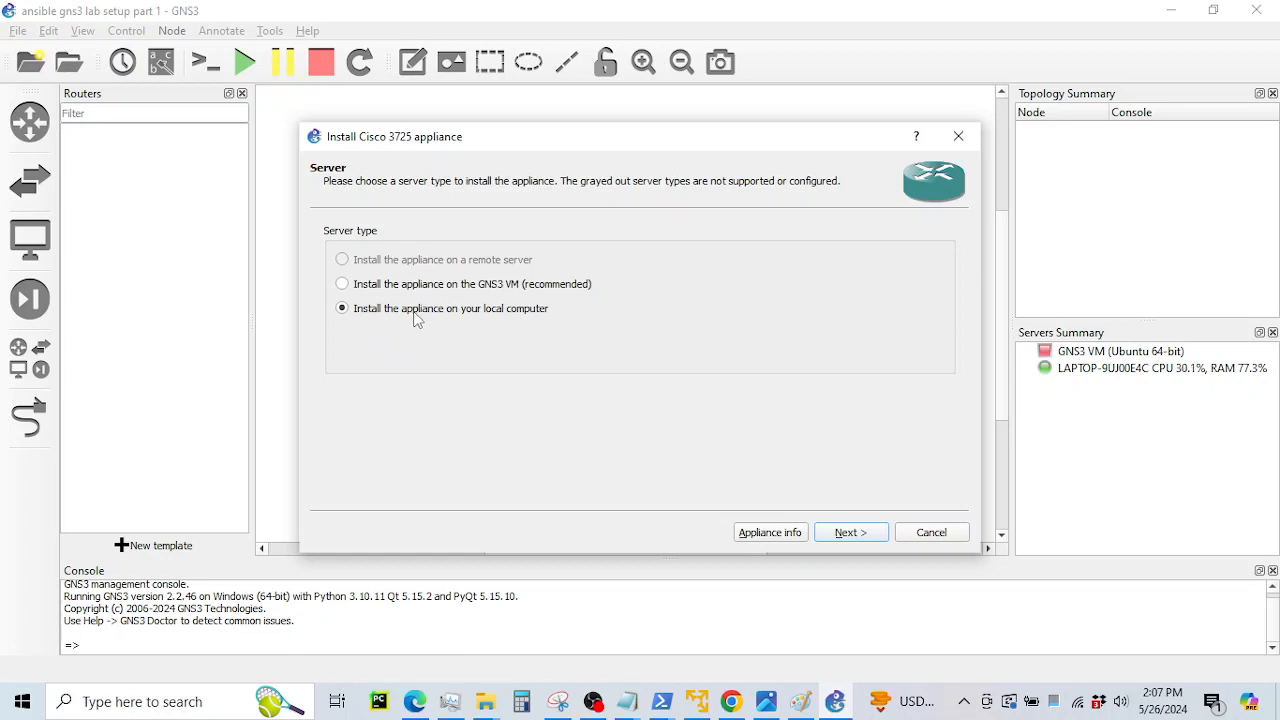
Install Cisco 3725 version 124-15.T14 locally using the found image file and confirm the template
click(848, 533)
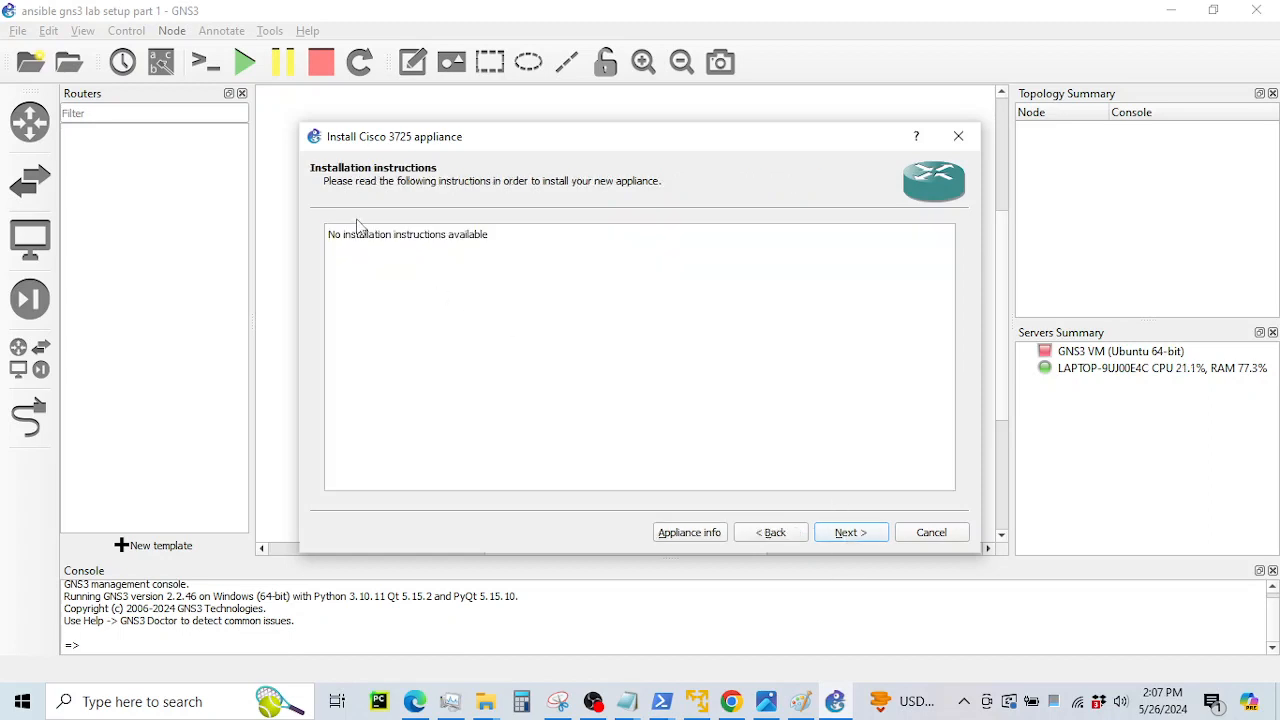
click(840, 534)
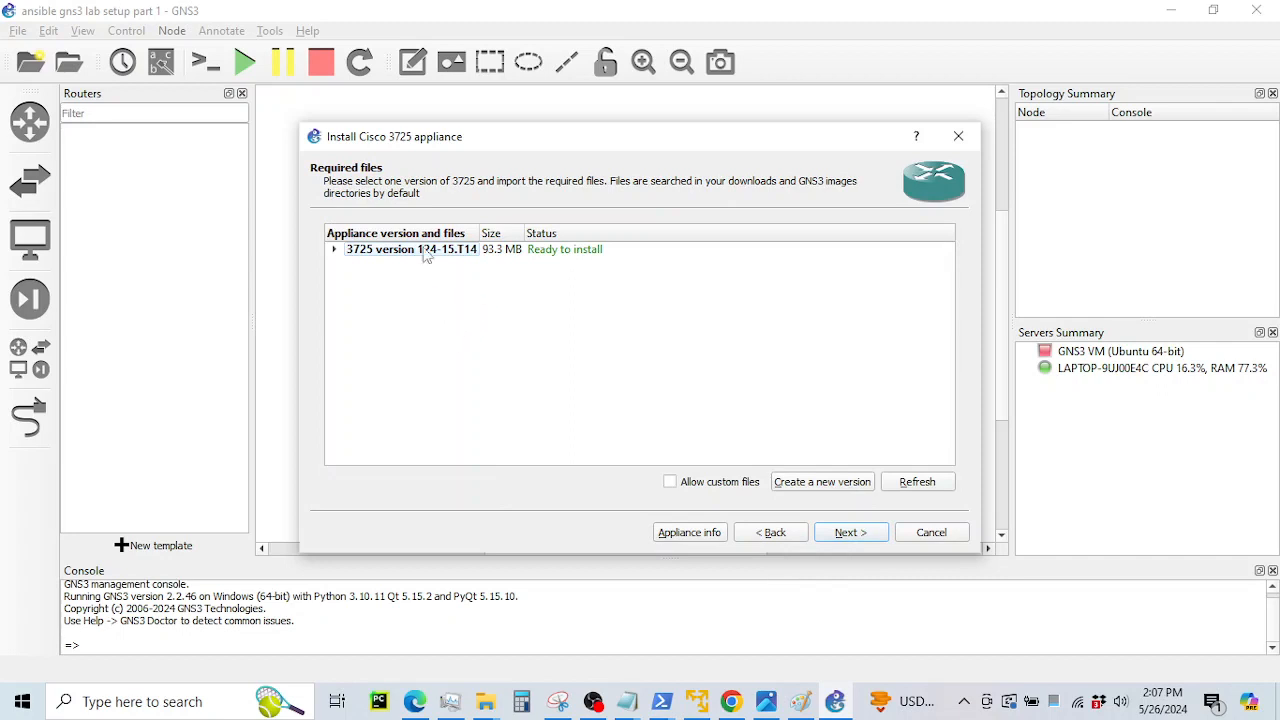
click(336, 251)
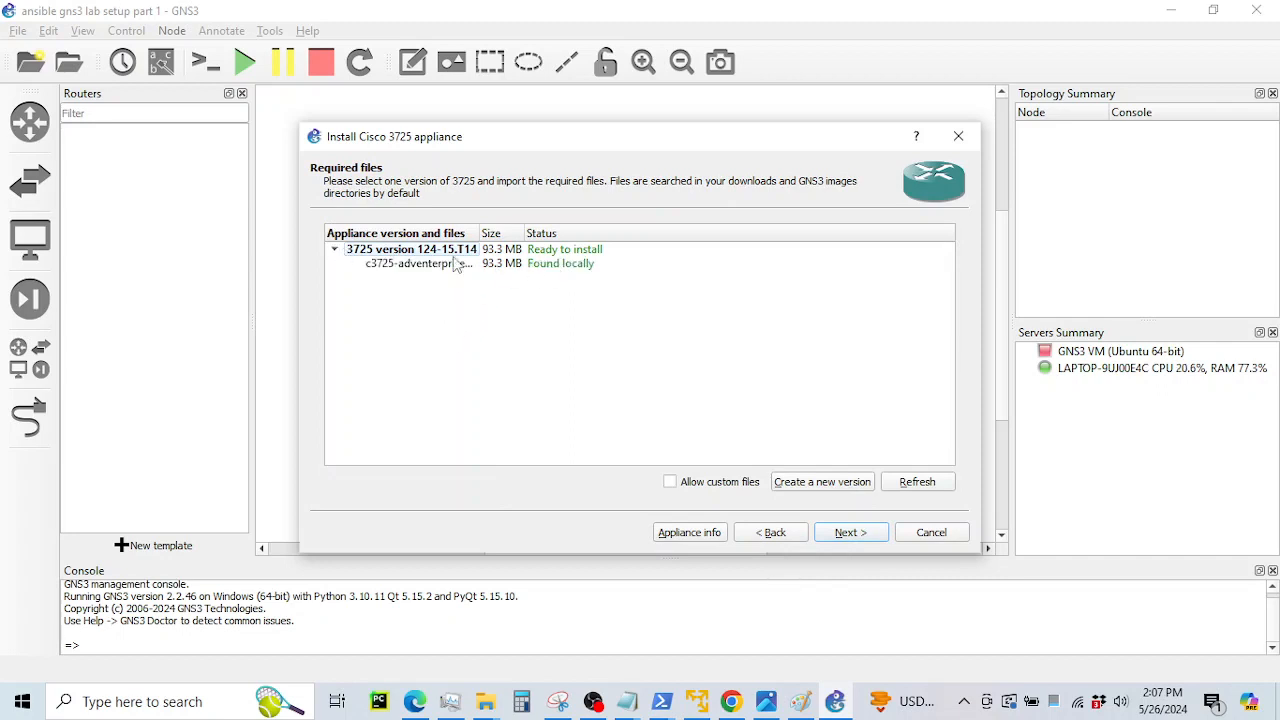
drag(479, 231, 546, 233)
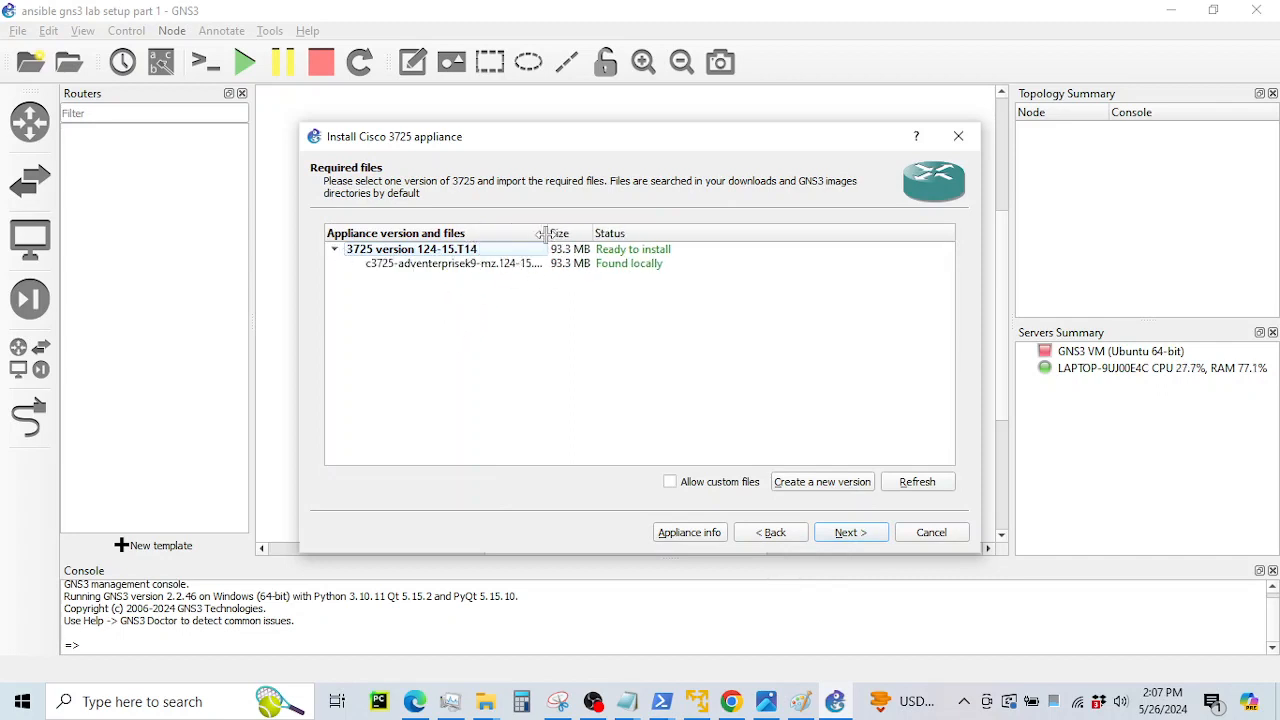
click(848, 534)
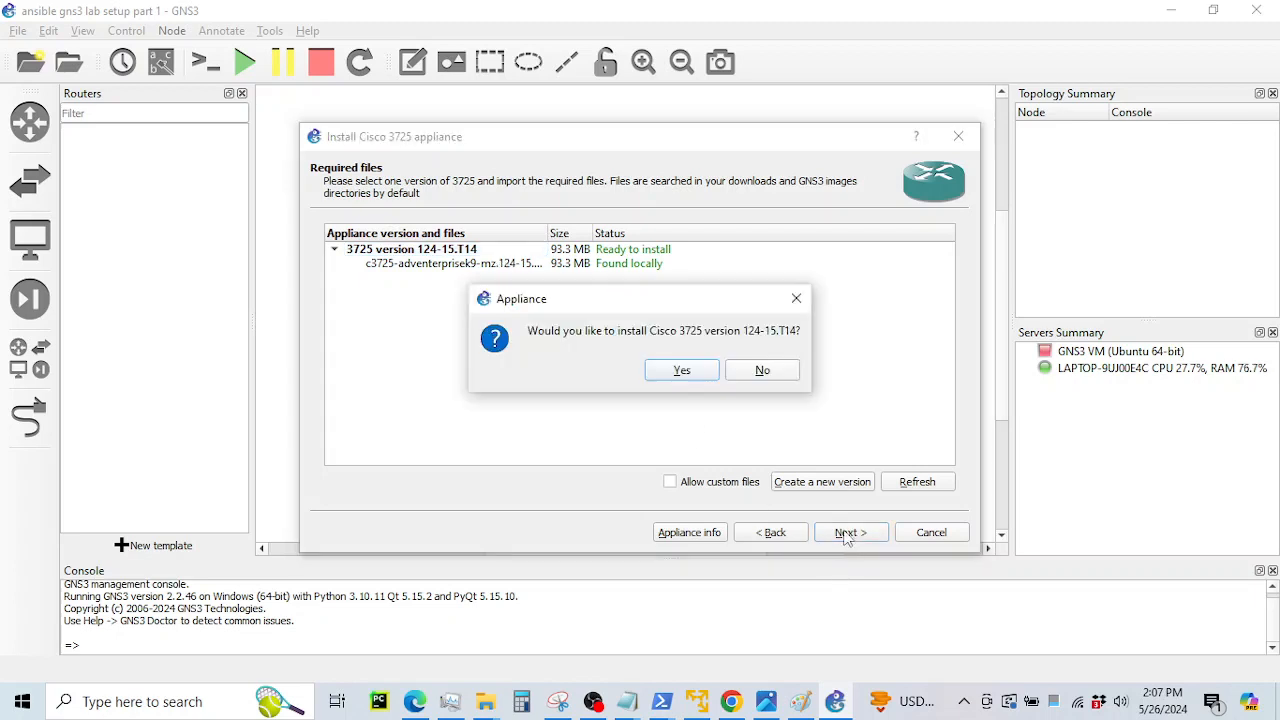
click(681, 372)
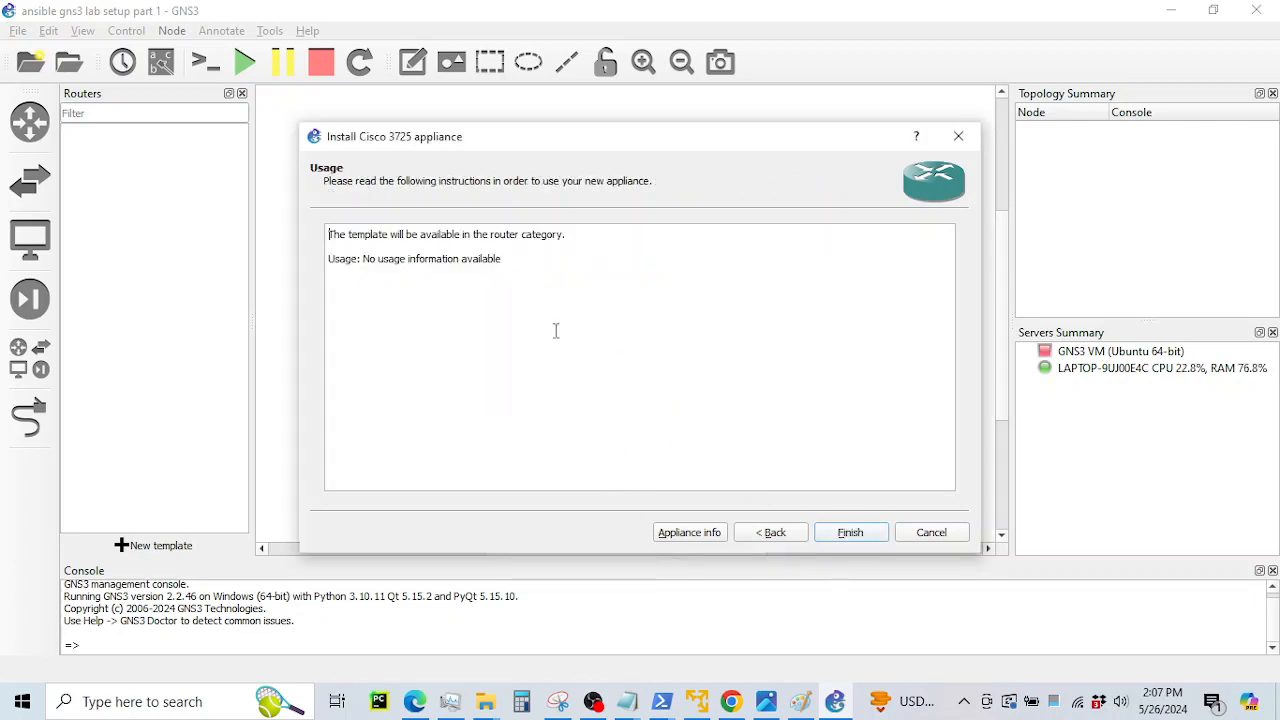
click(837, 527)
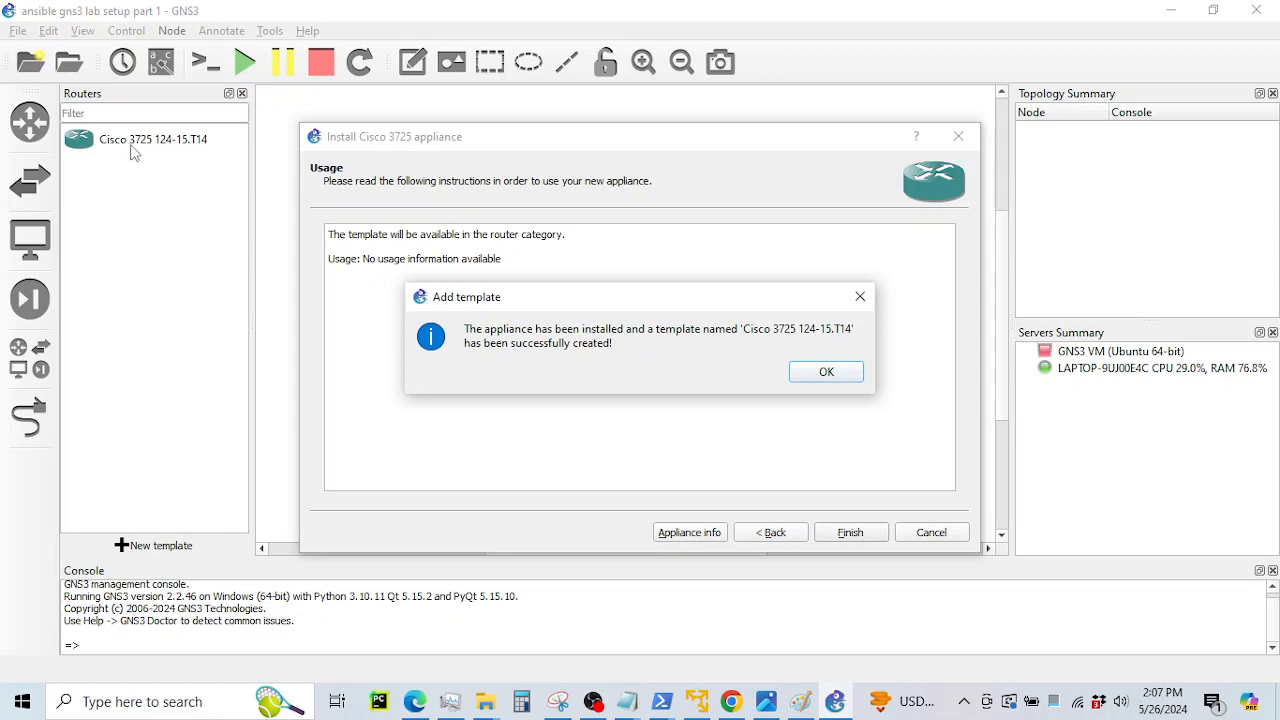
click(823, 376)
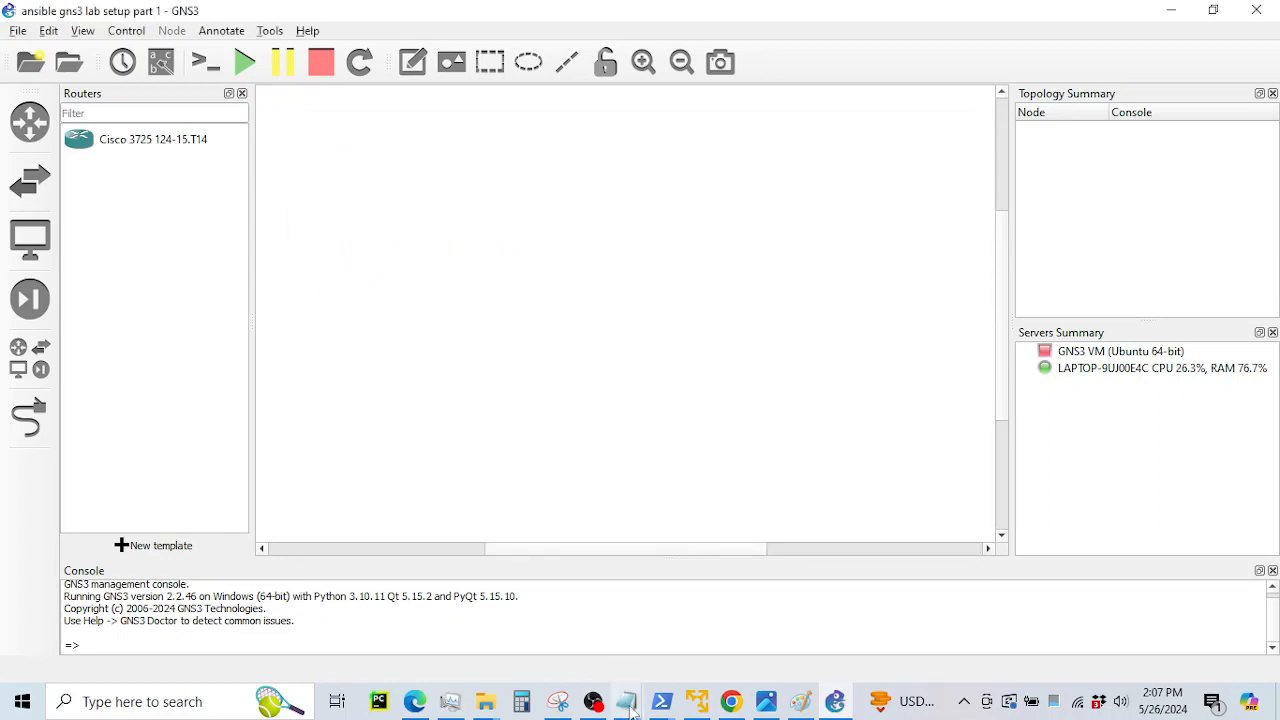
Scroll the GitHub guide down to step 5 about adding Ubuntu to GNS3
click(731, 701)
scroll(575, 430, down, 2)
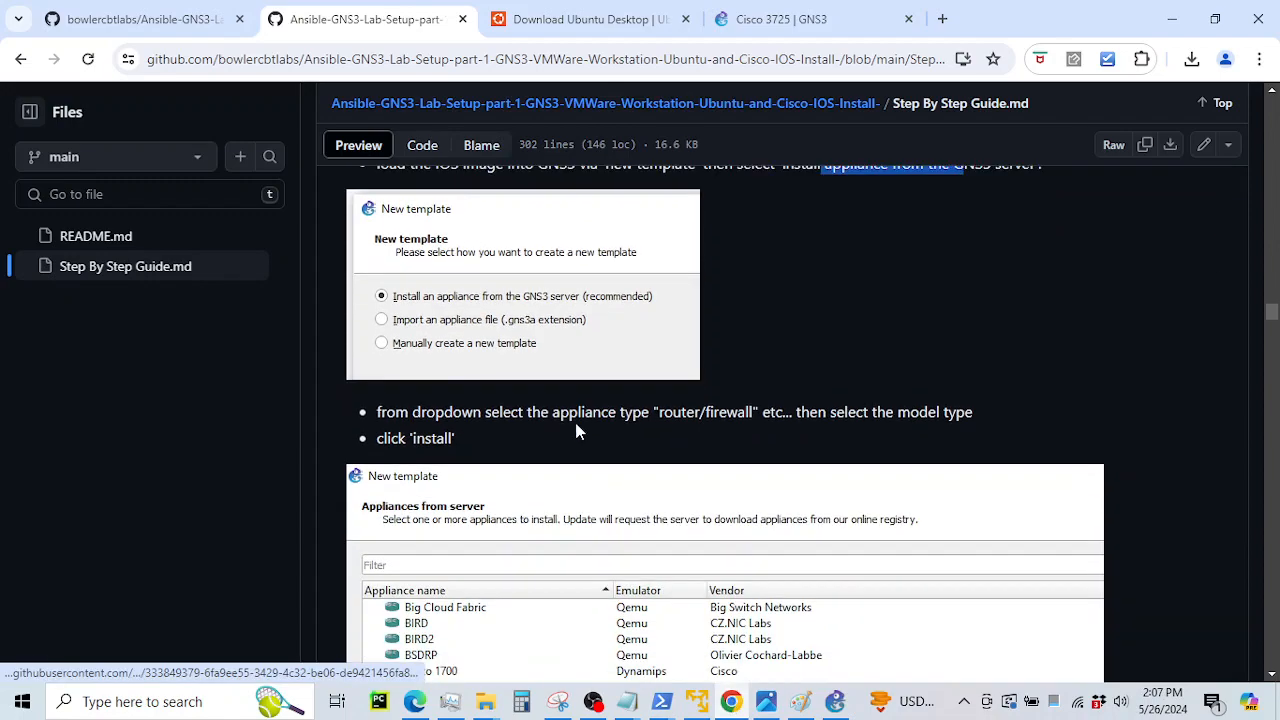
scroll(576, 432, down, 8)
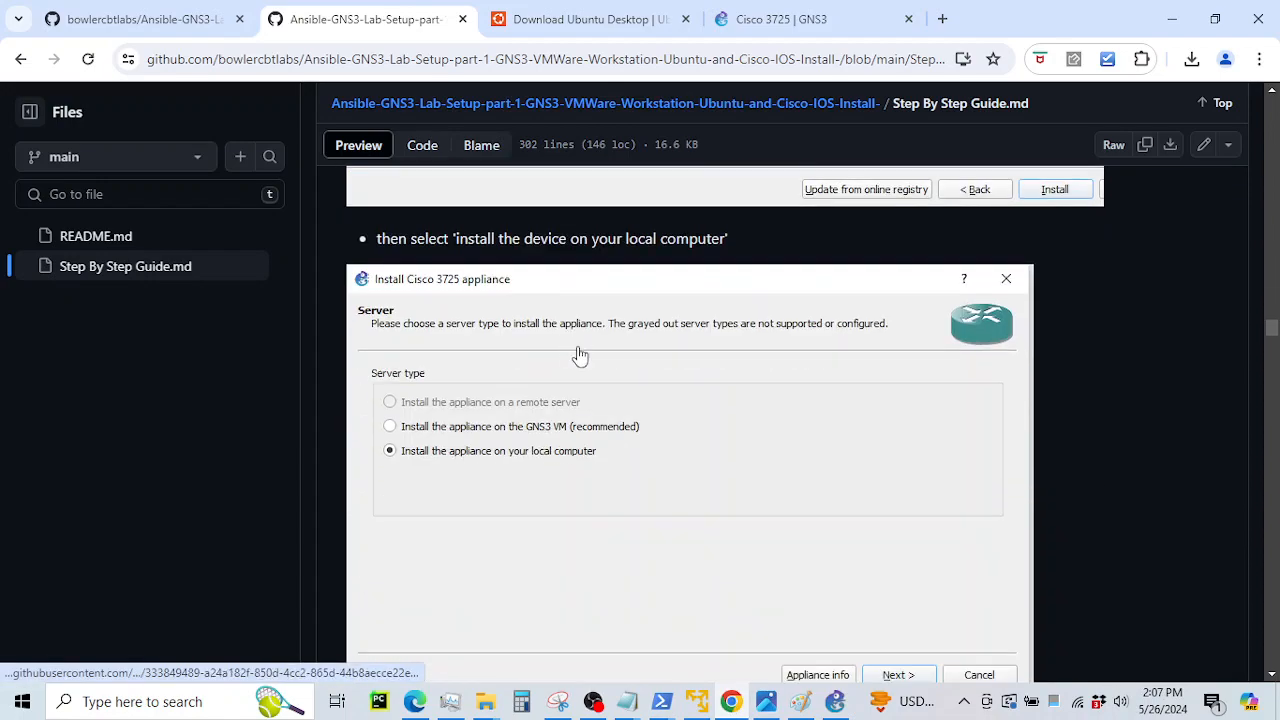
scroll(580, 355, down, 9)
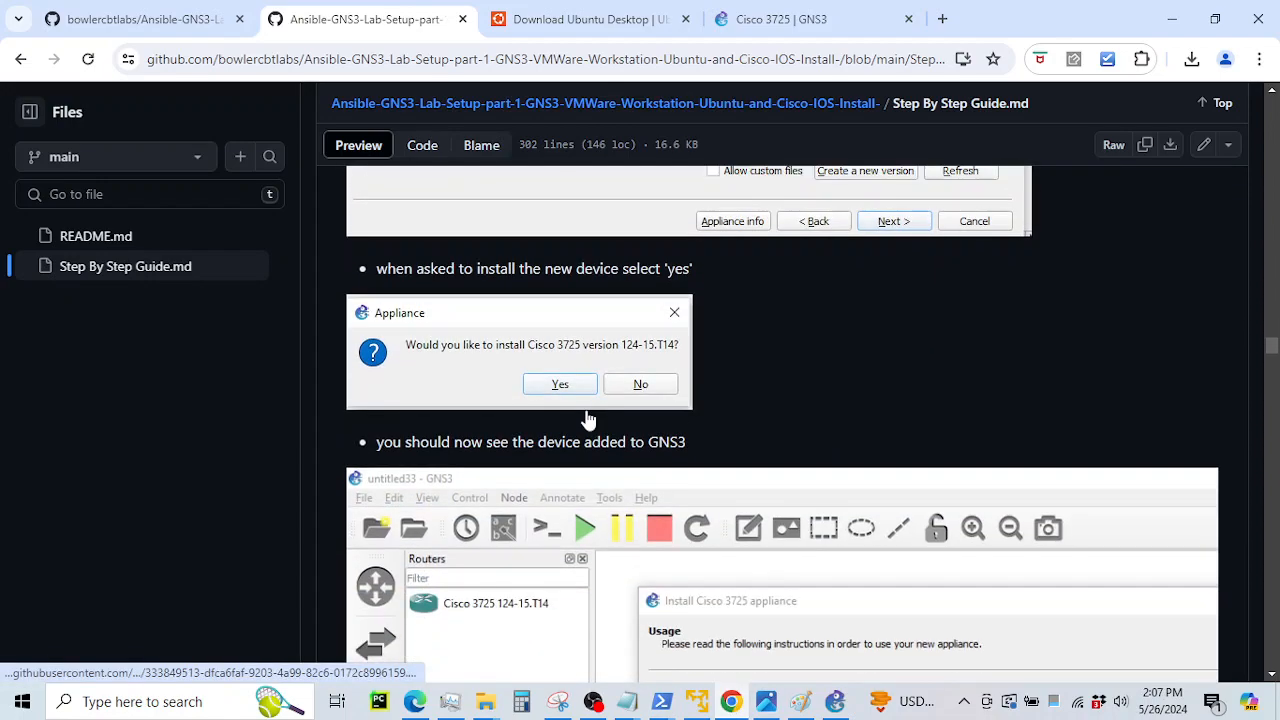
scroll(588, 420, down, 4)
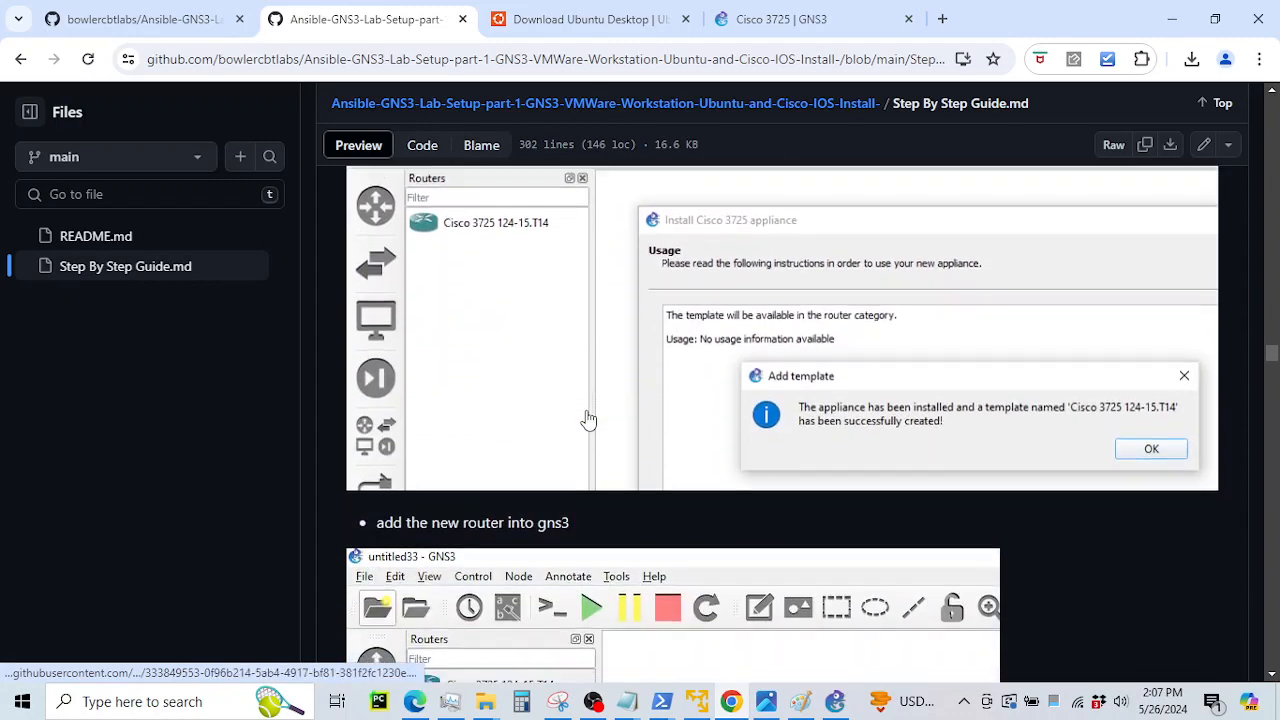
scroll(588, 420, down, 7)
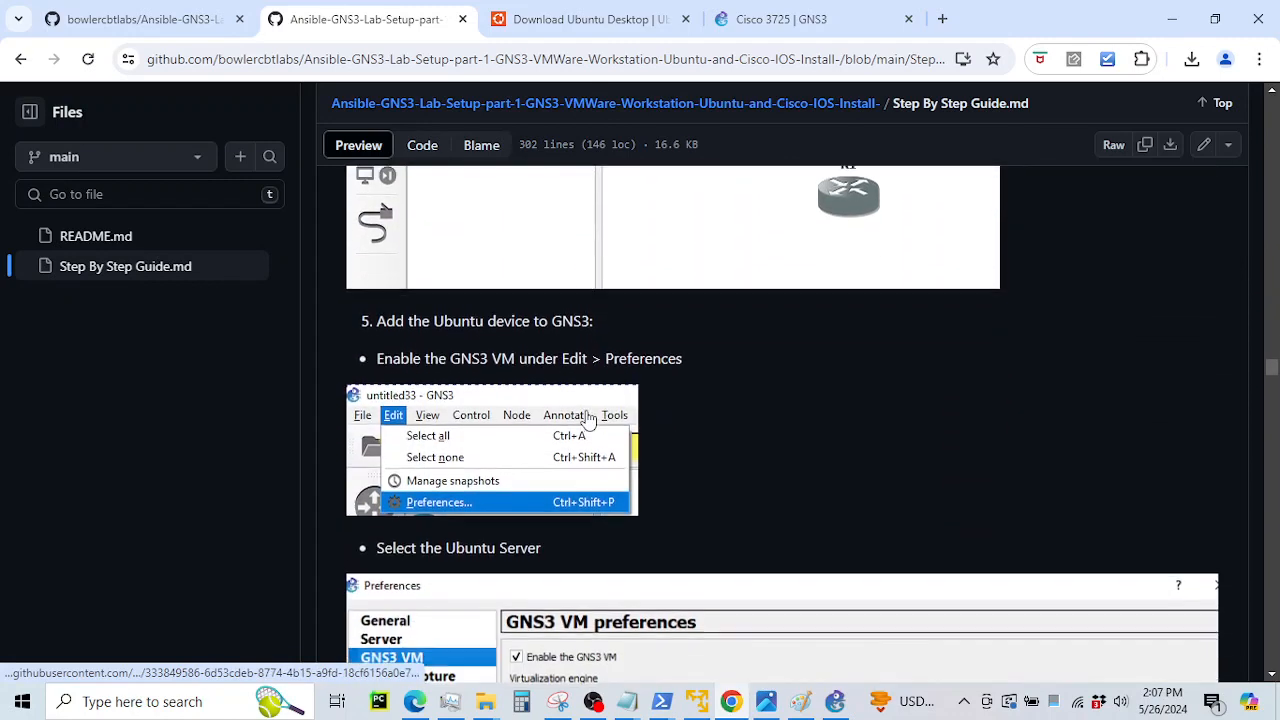
drag(408, 316, 576, 316)
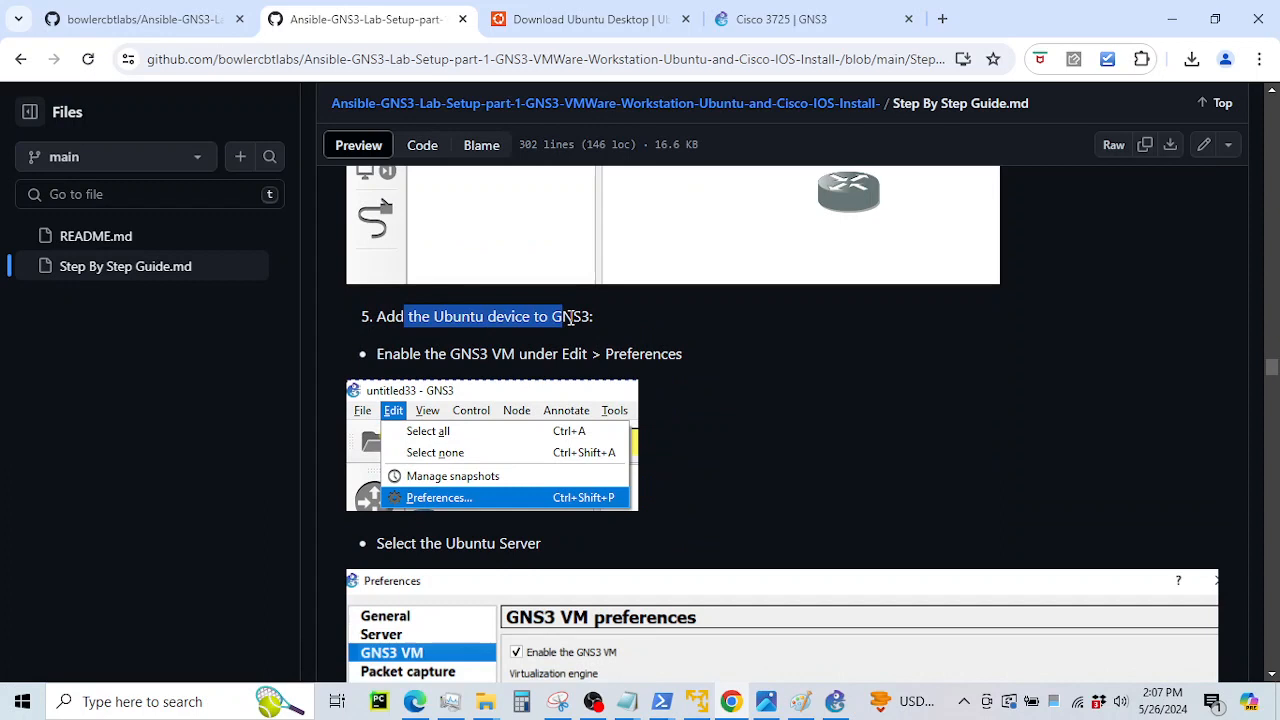
click(483, 320)
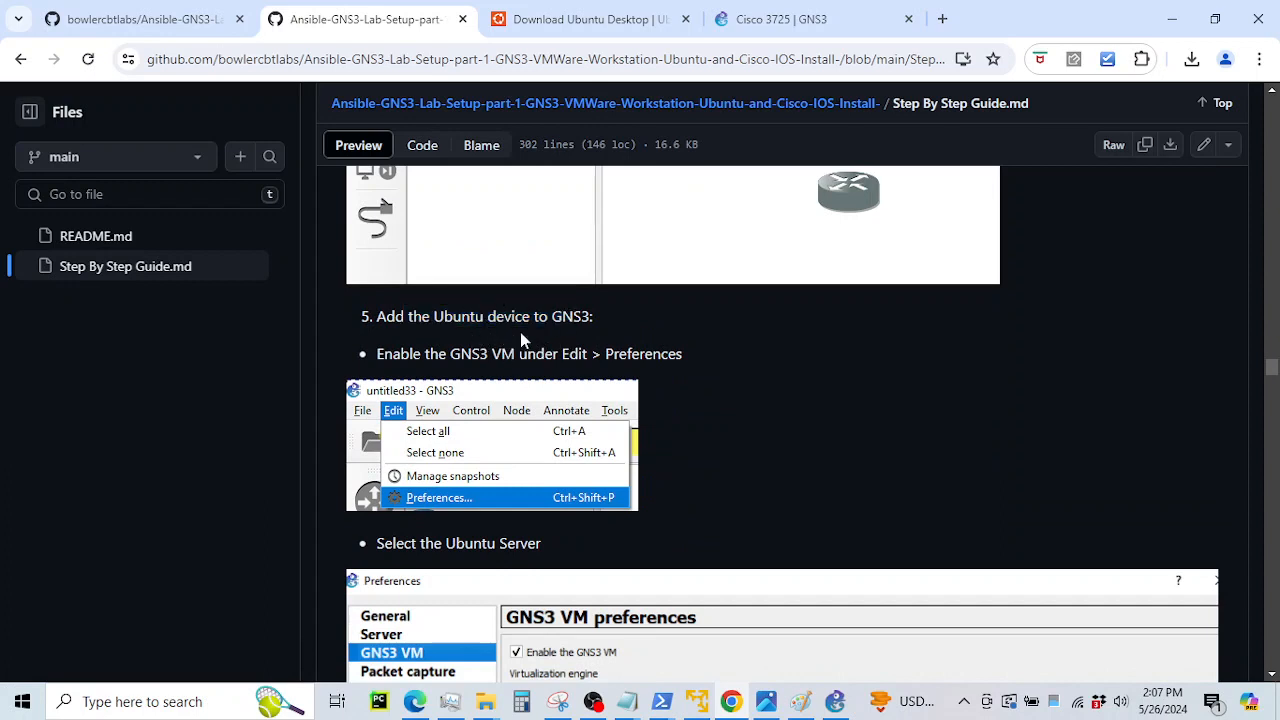
scroll(733, 451, down, 2)
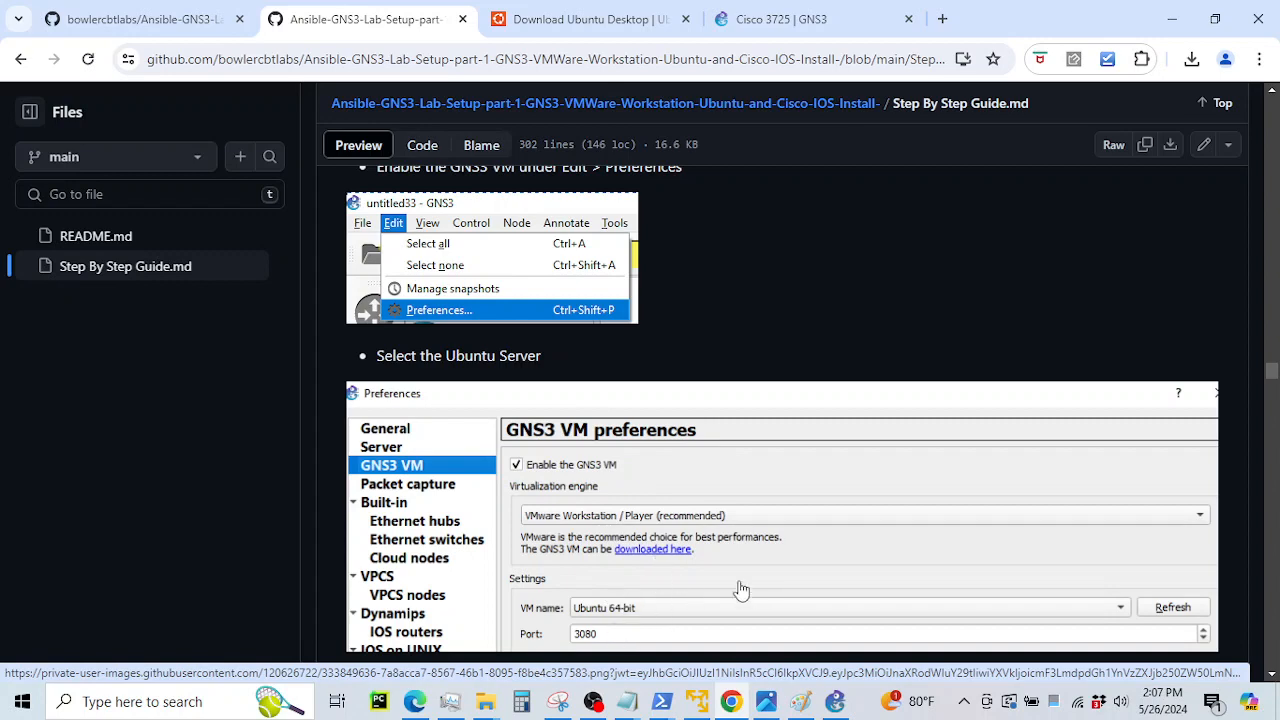
Check the loopback interface lines in the Ubuntu VM terminal, then return to the guide
click(704, 708)
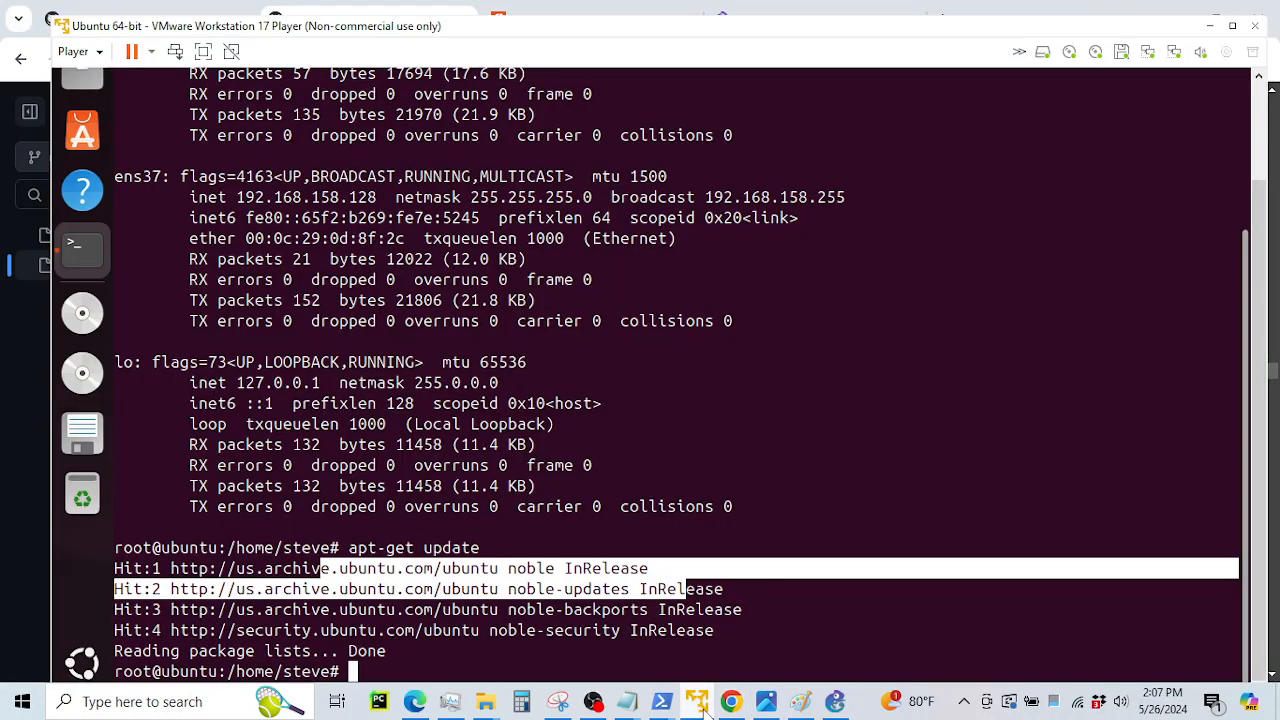
click(370, 508)
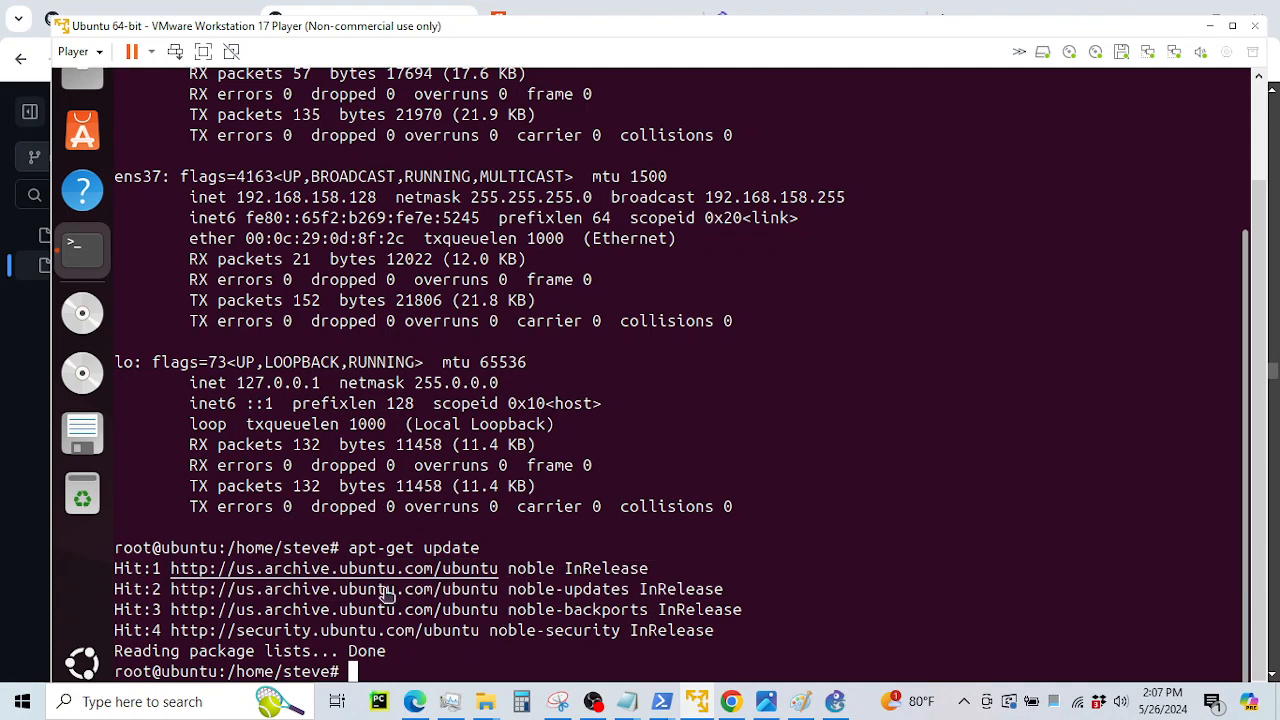
drag(155, 347, 320, 384)
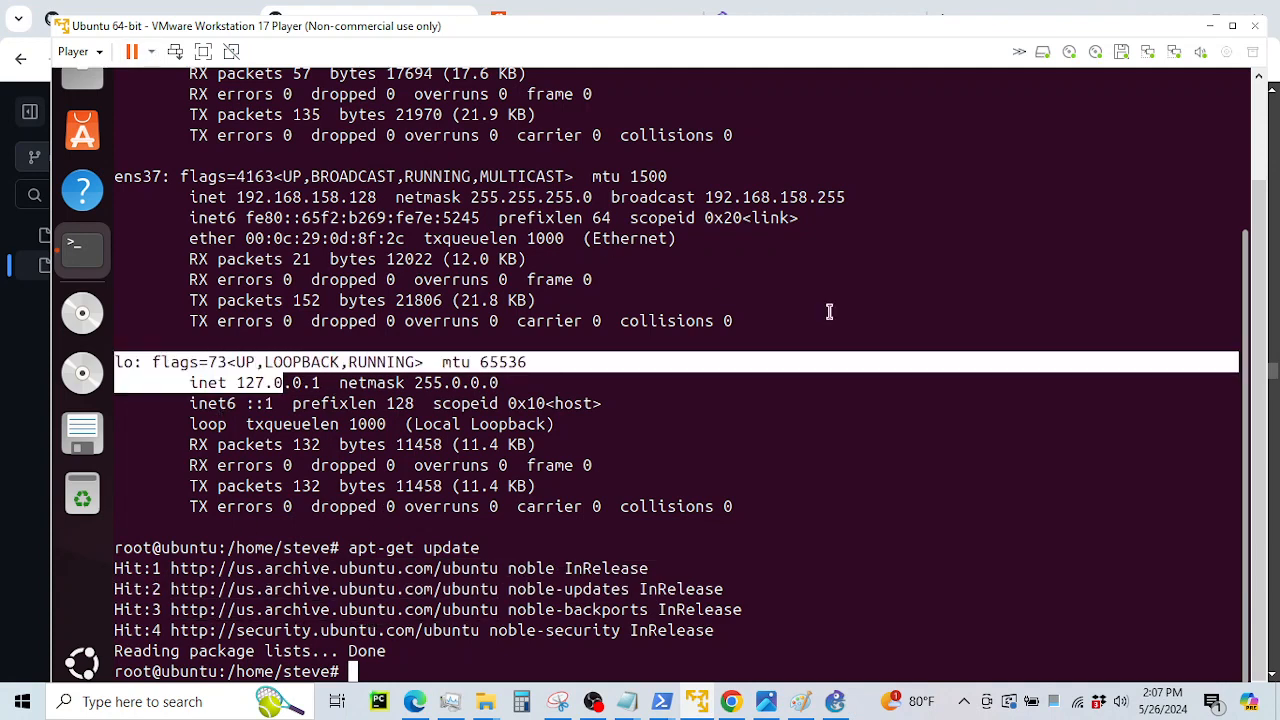
click(1210, 25)
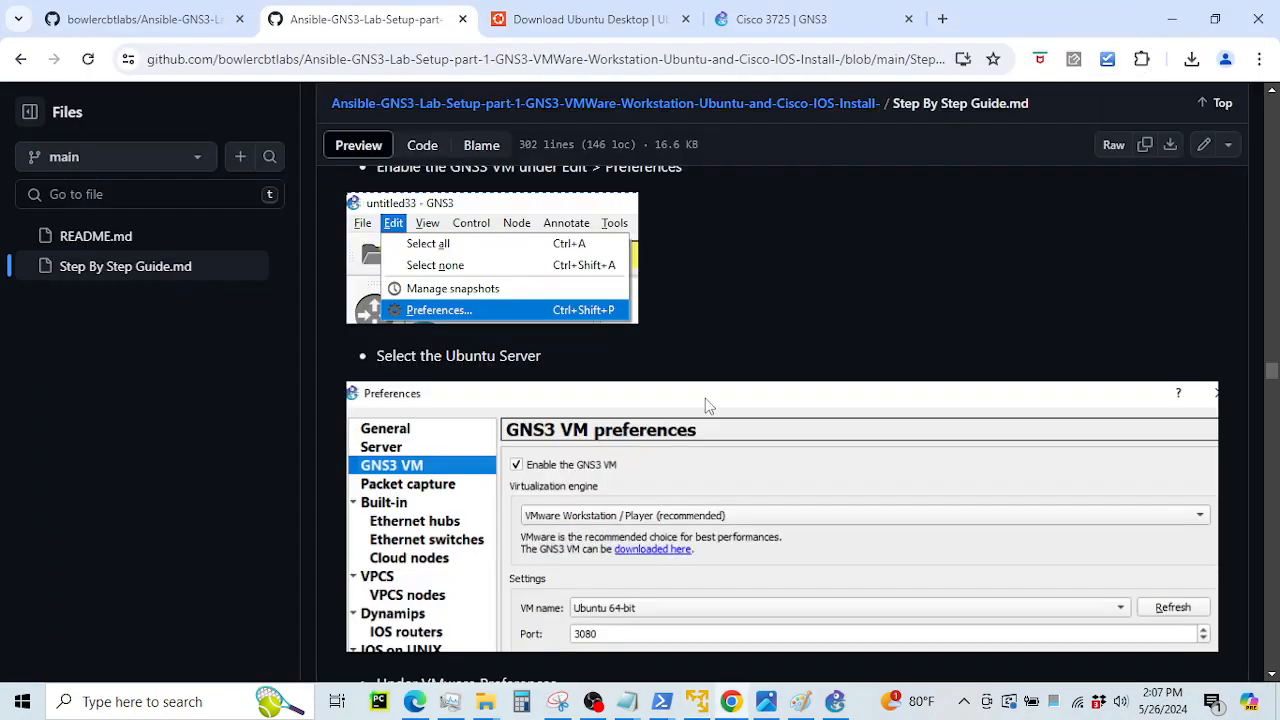
Drag the Cisco 3725 template onto the canvas as router R1, after briefly viewing Preferences
click(835, 701)
click(48, 30)
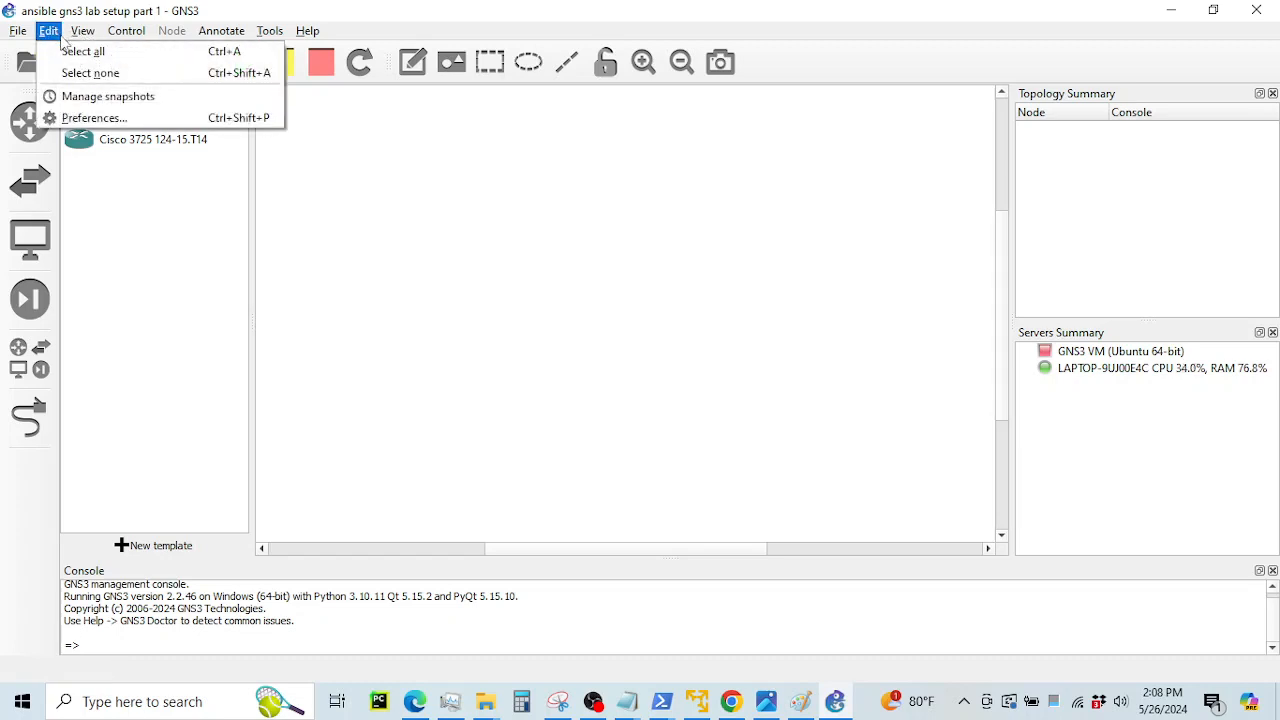
click(88, 118)
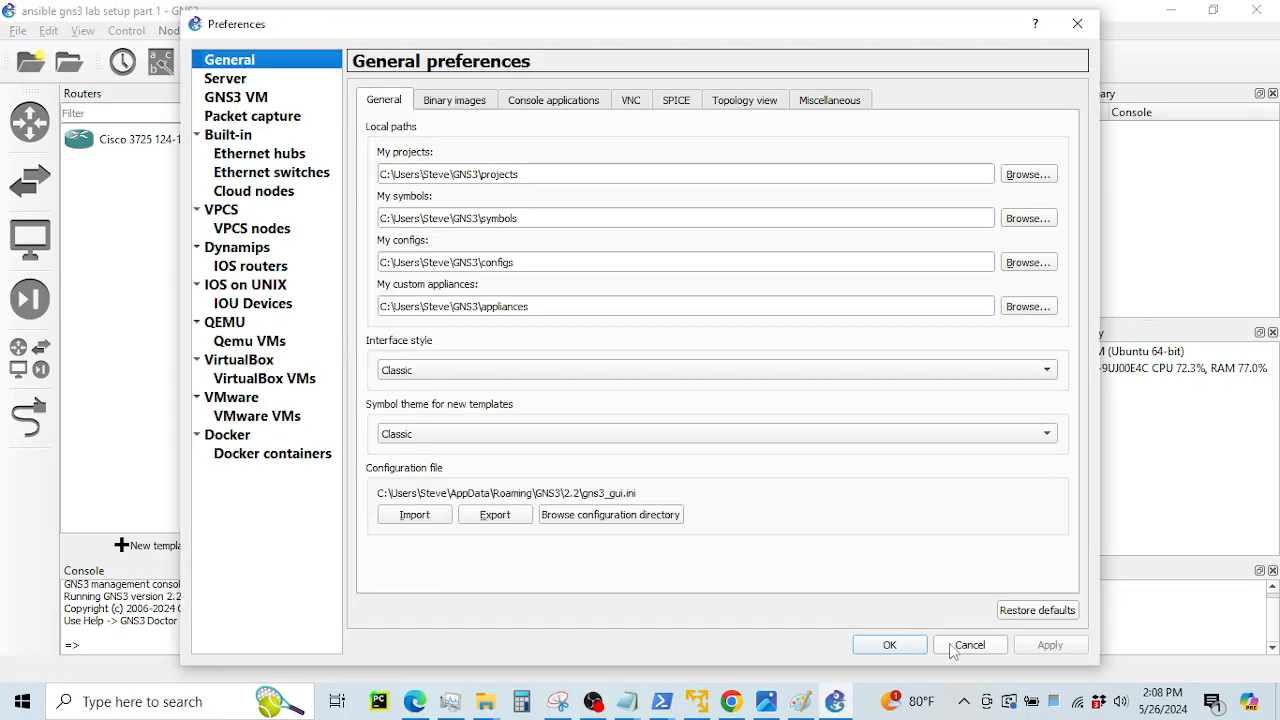
click(952, 648)
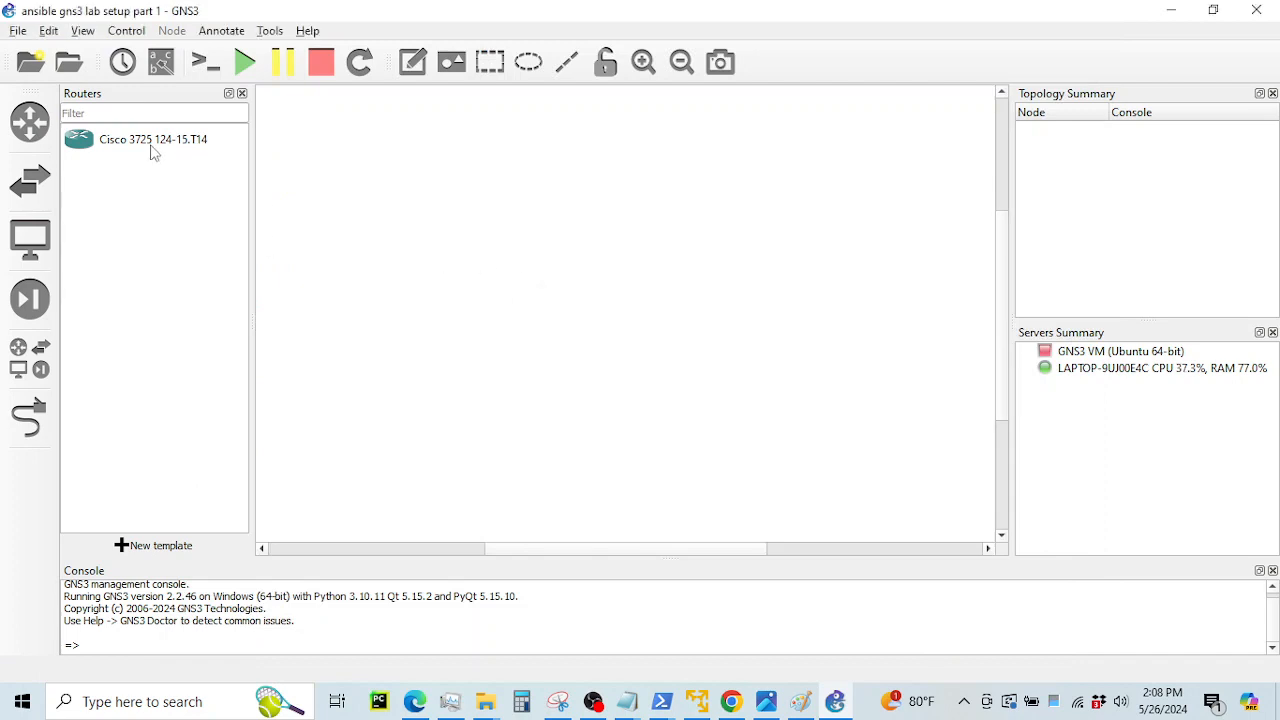
drag(152, 152, 449, 433)
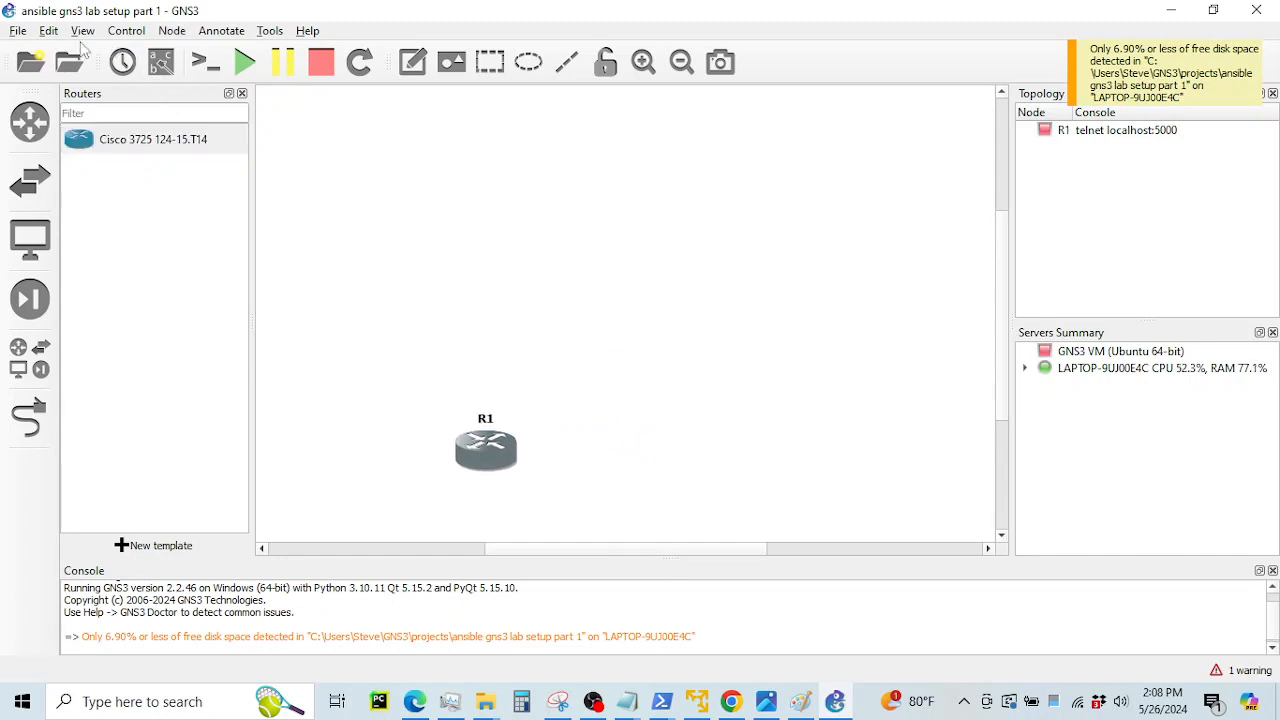
click(50, 31)
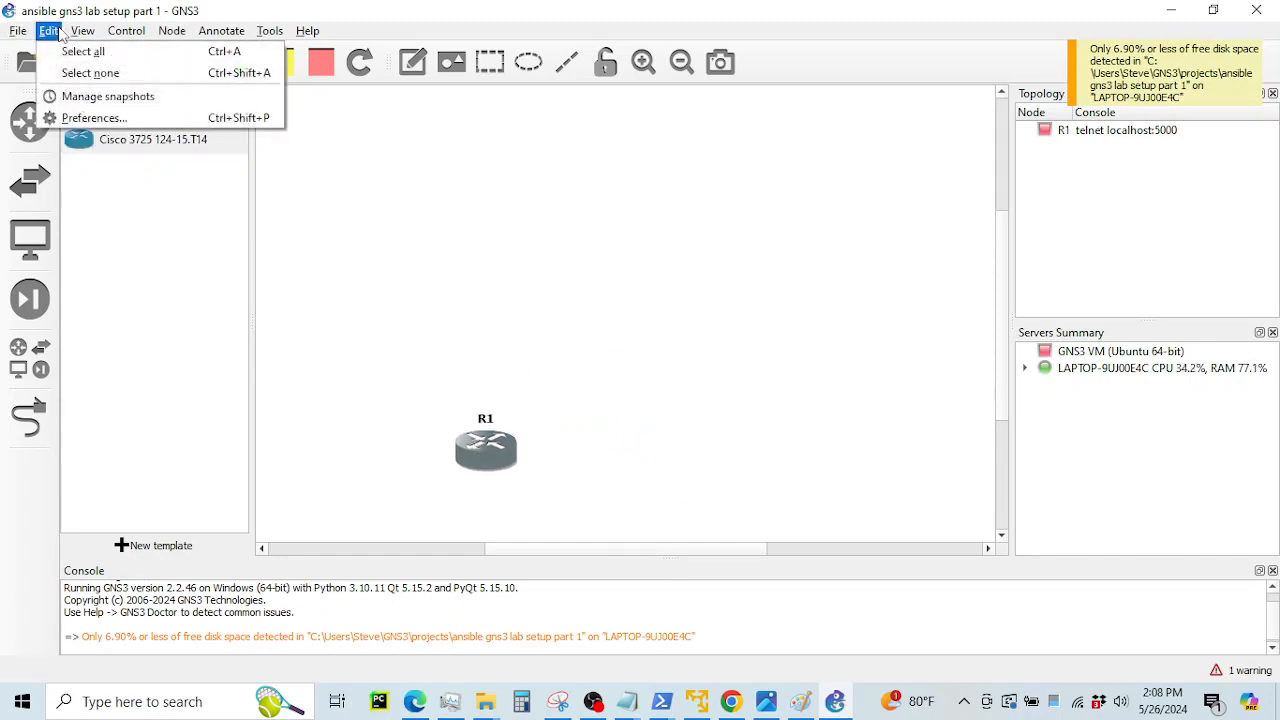
Refresh the GNS3 VM list, keep Ubuntu 64-bit as the VM, and view VMware settings
click(72, 116)
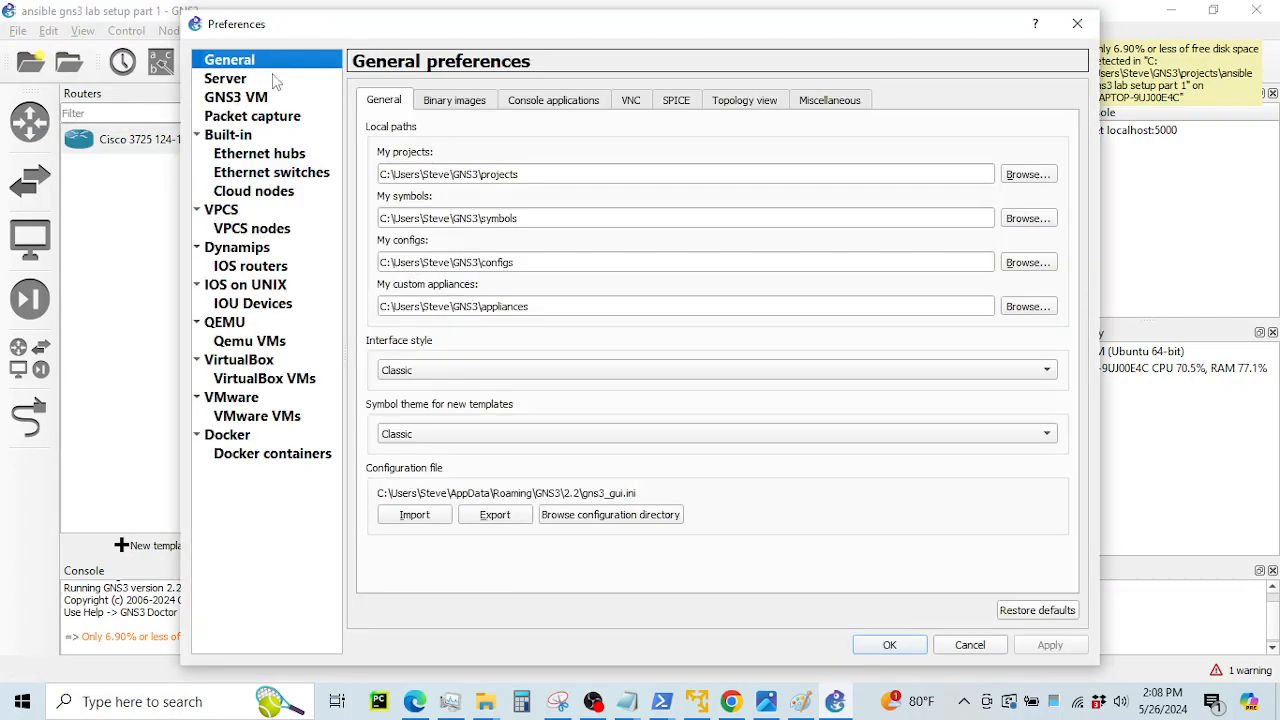
click(226, 79)
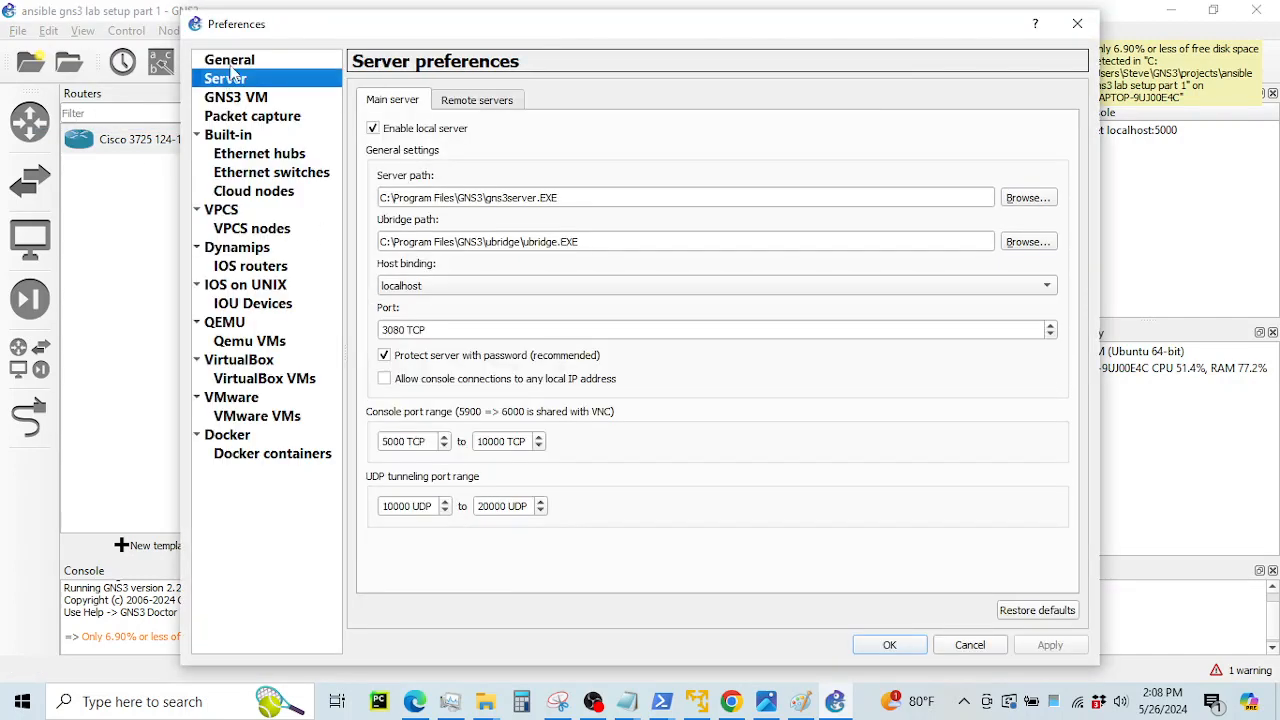
click(212, 98)
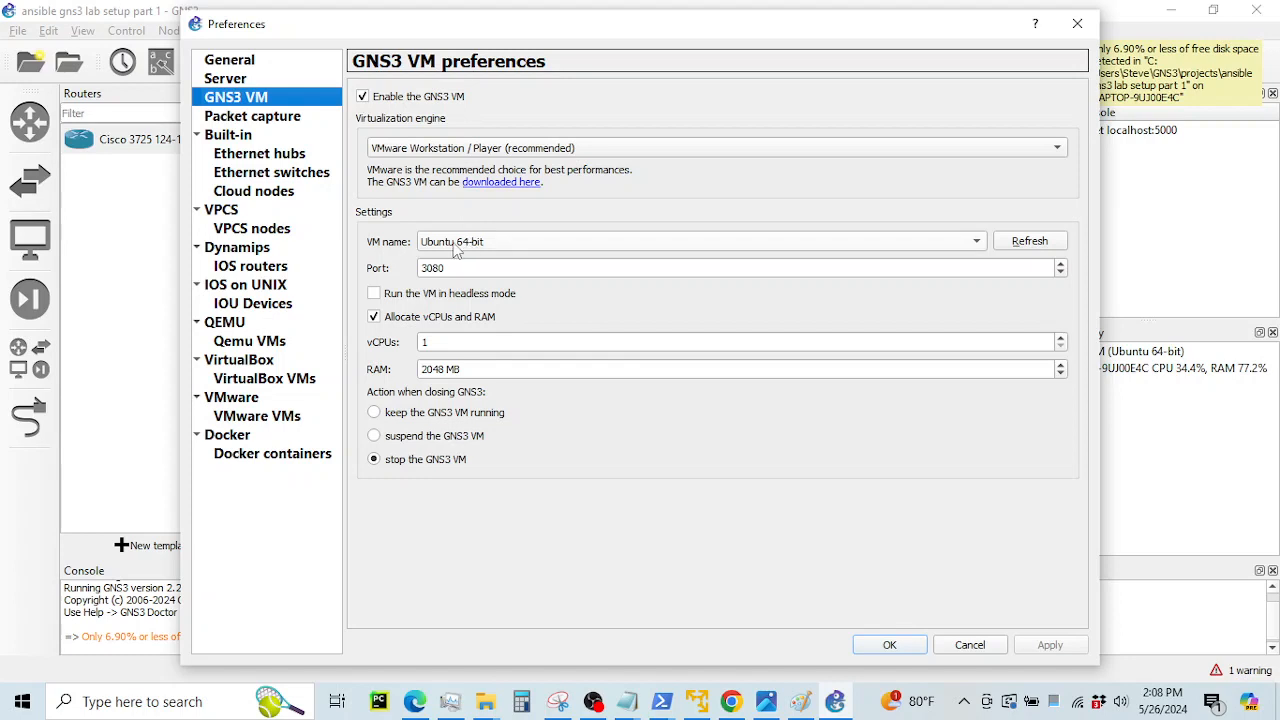
click(1015, 247)
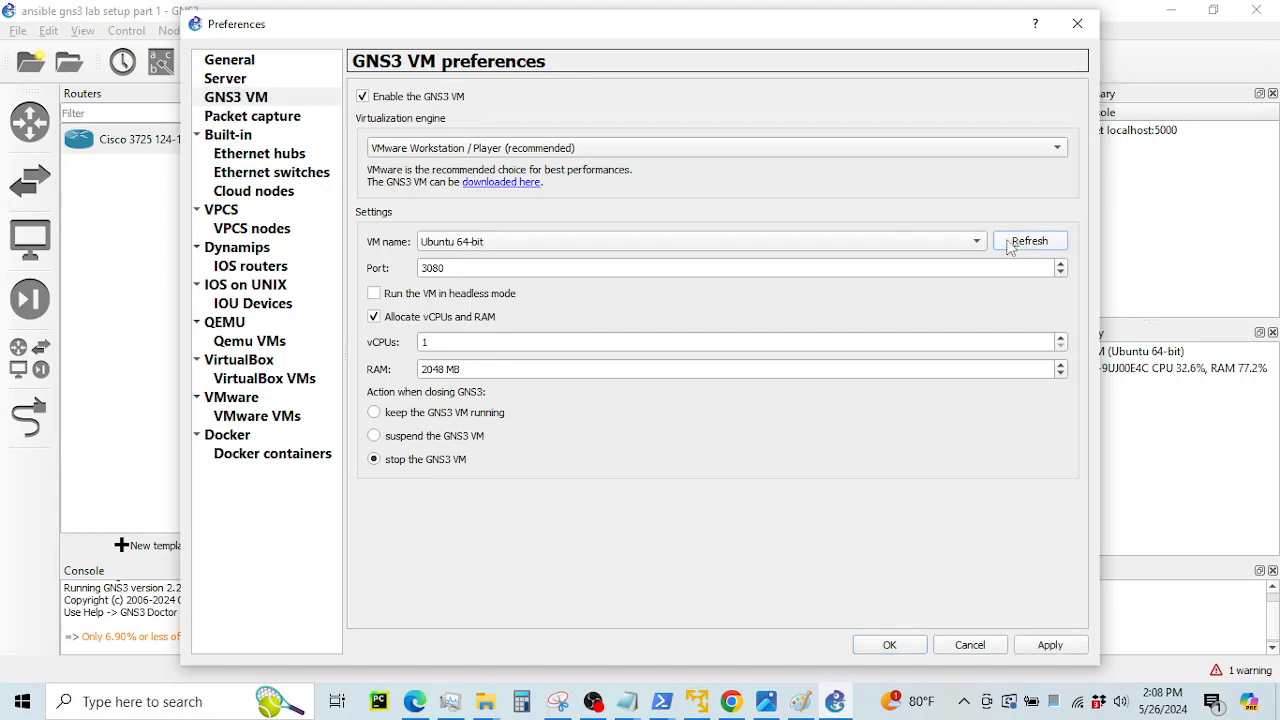
click(772, 252)
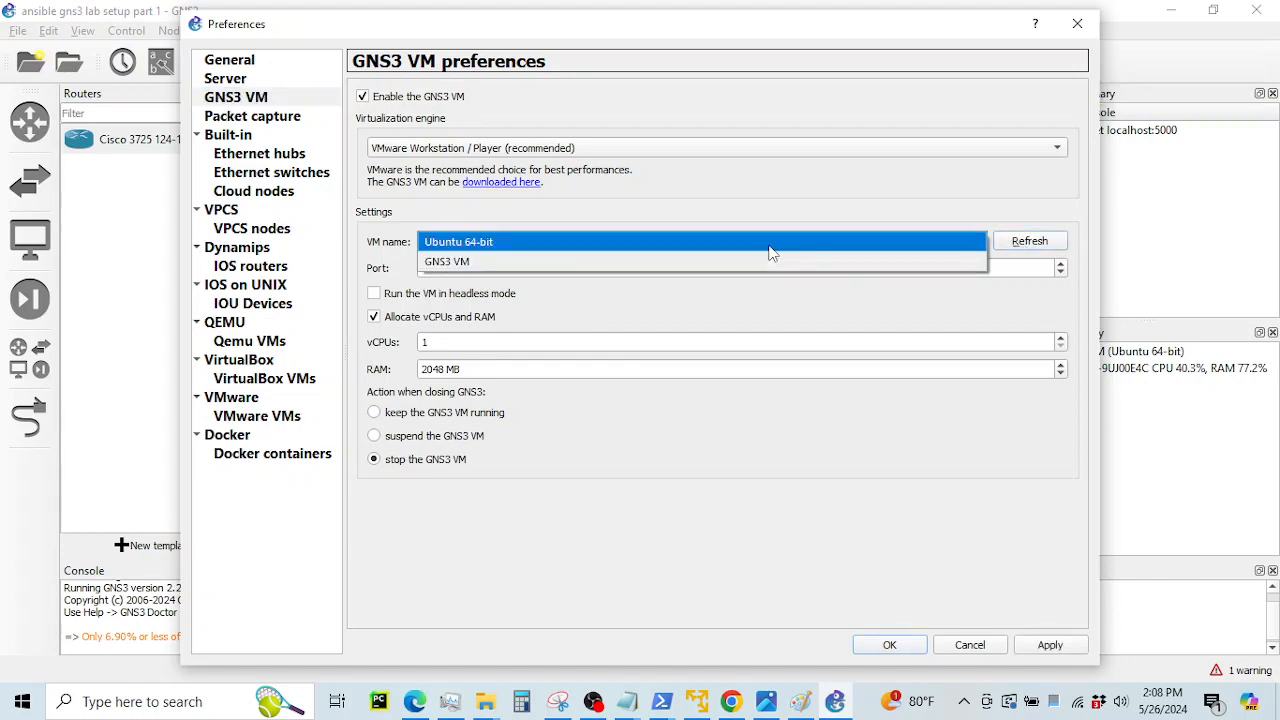
click(769, 247)
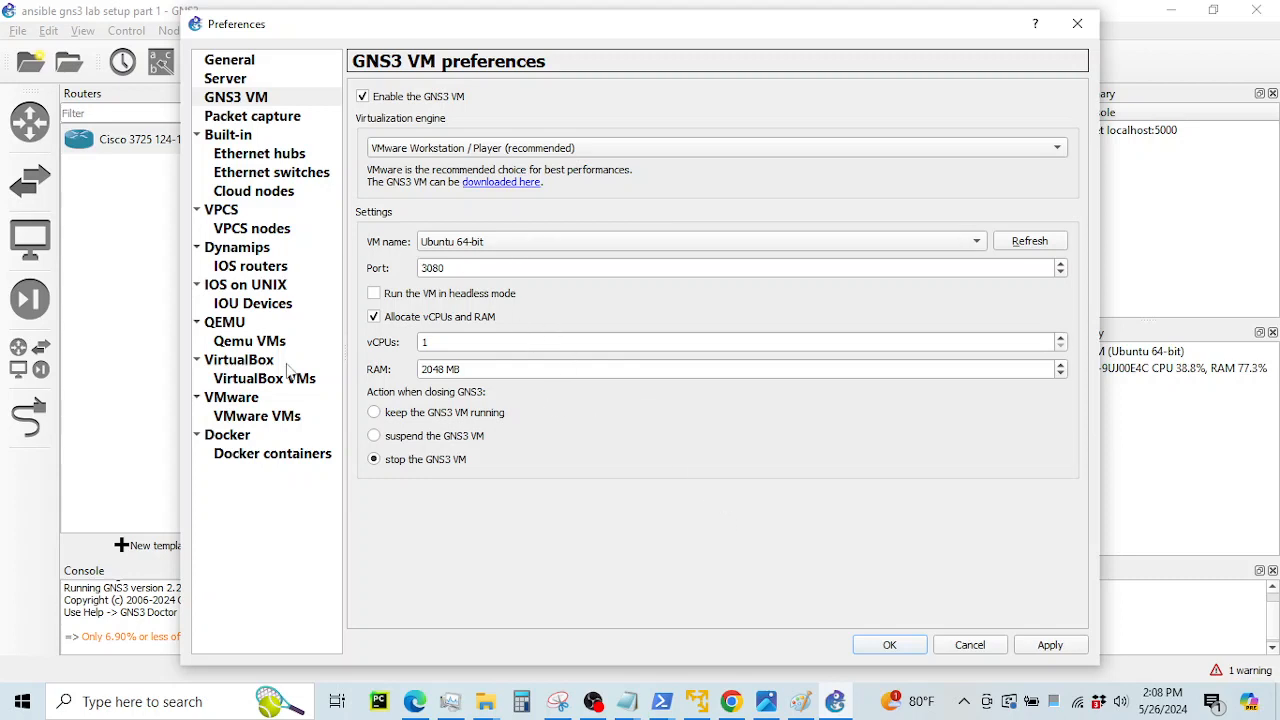
click(237, 398)
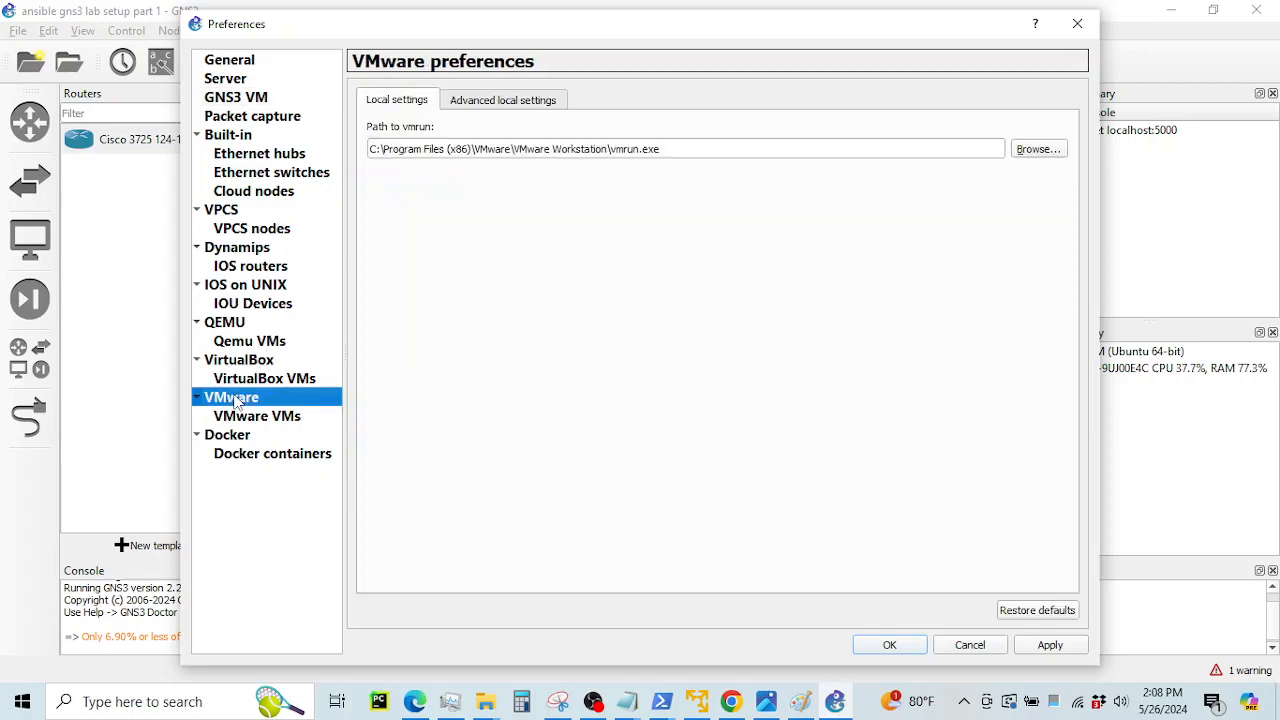
Review VMware advanced settings (vmnet2–vmnet19, host traffic blocked), then return to the GitHub guide
click(455, 108)
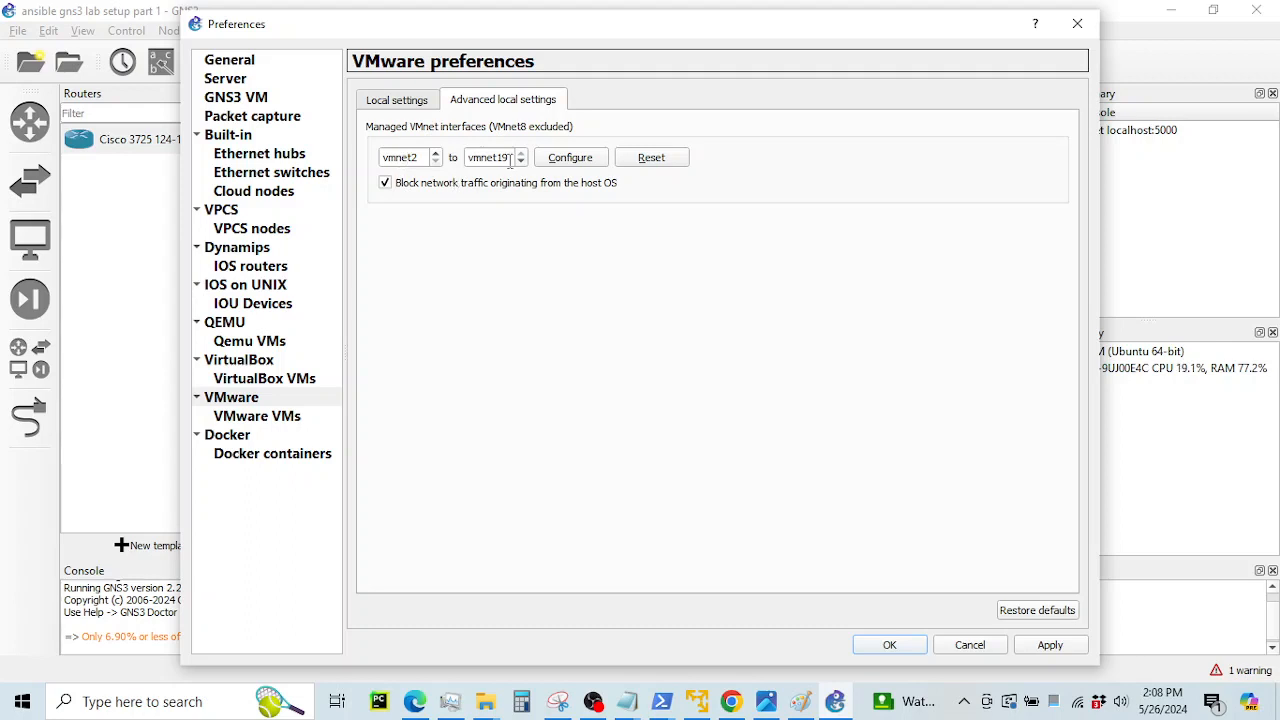
click(287, 420)
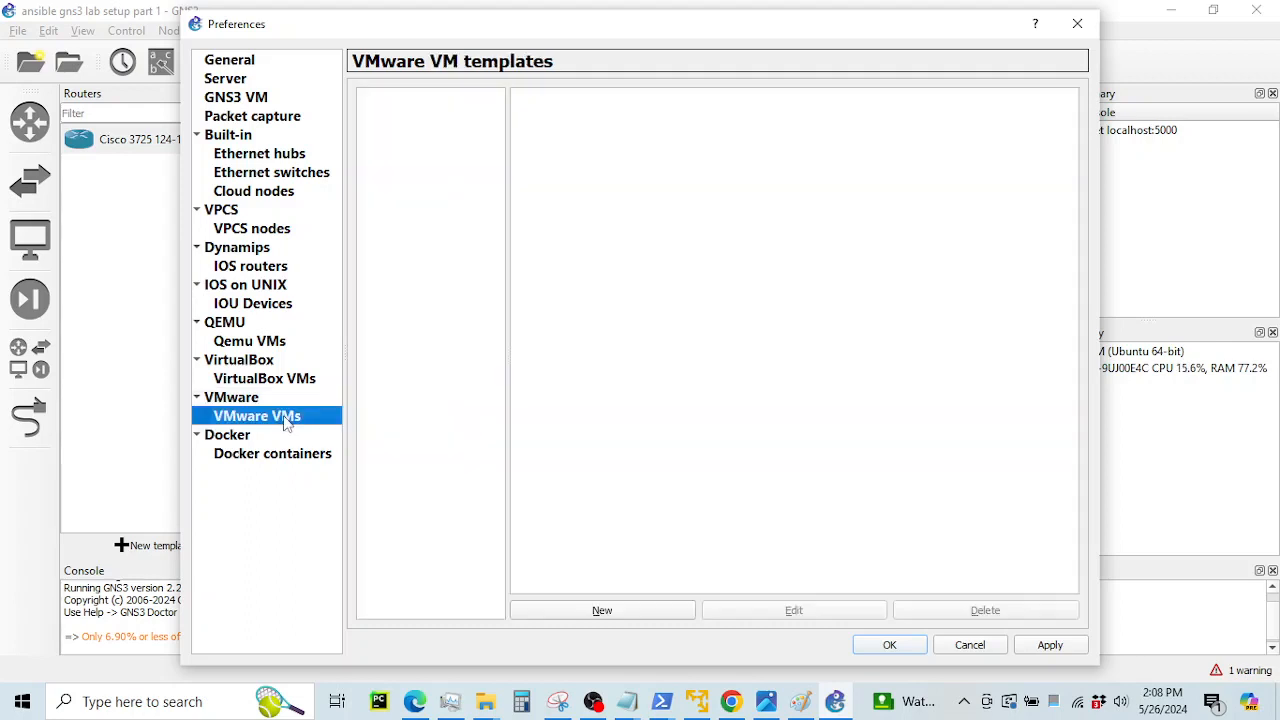
click(248, 399)
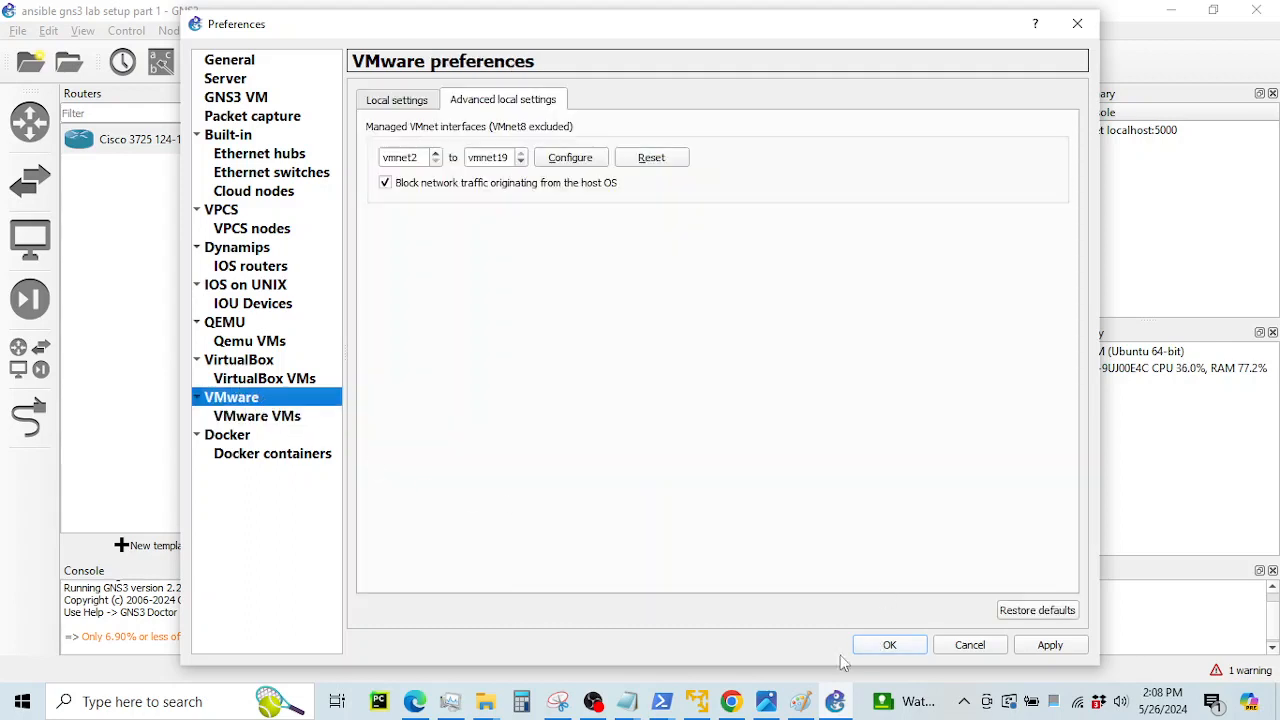
click(731, 701)
scroll(633, 442, down, 2)
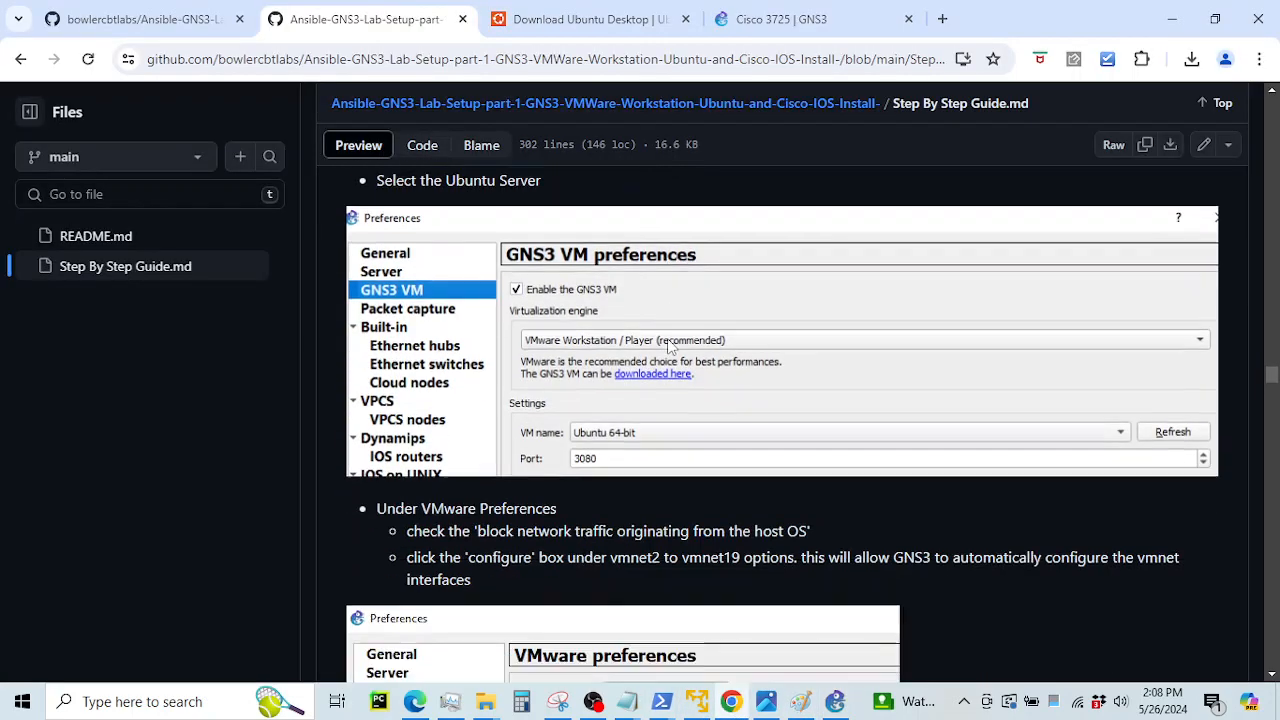
Read the guide's 'Add the Ubuntu Server to GNS3' step, then return to GNS3 Preferences
scroll(668, 350, down, 5)
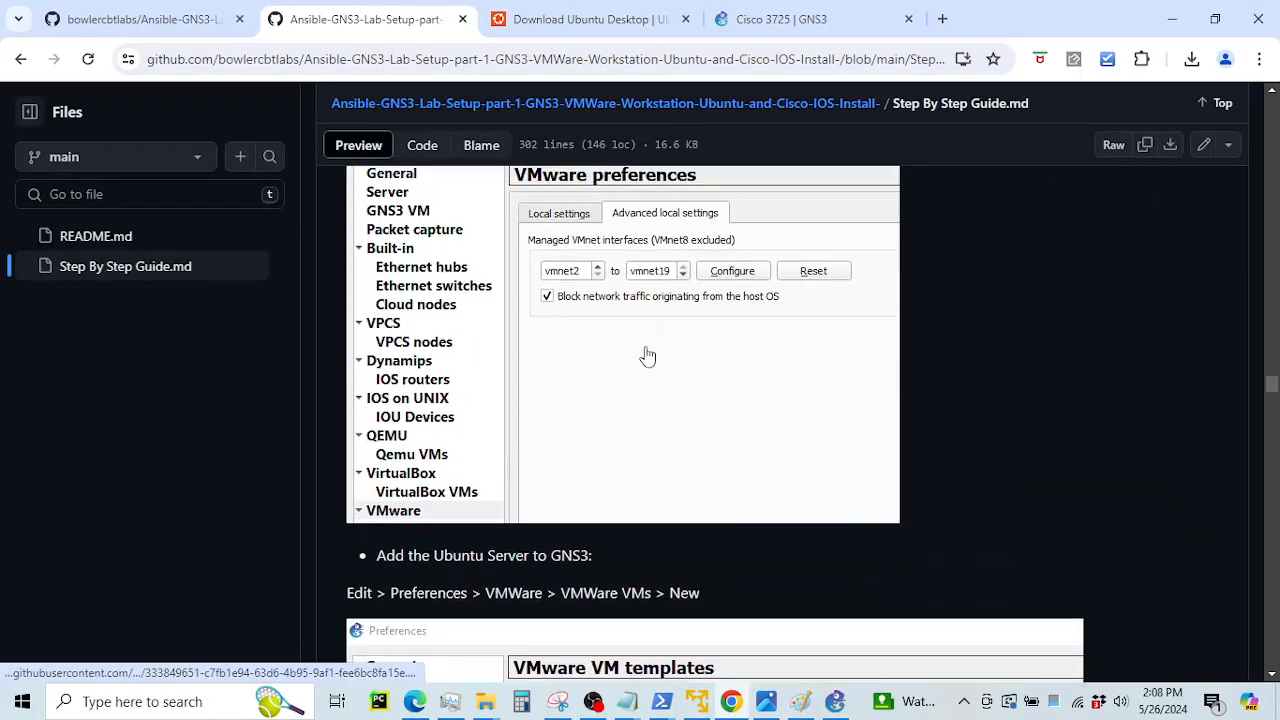
scroll(645, 350, down, 4)
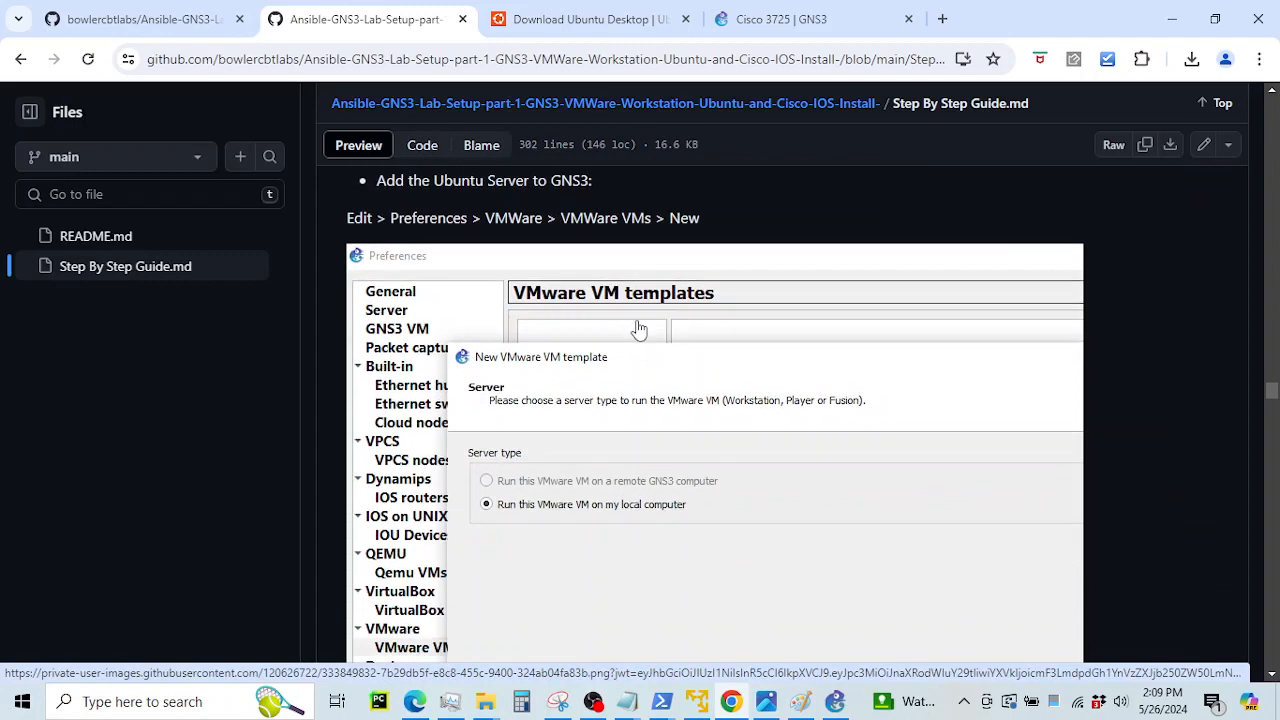
scroll(639, 330, up, 2)
scroll(600, 360, down, 1)
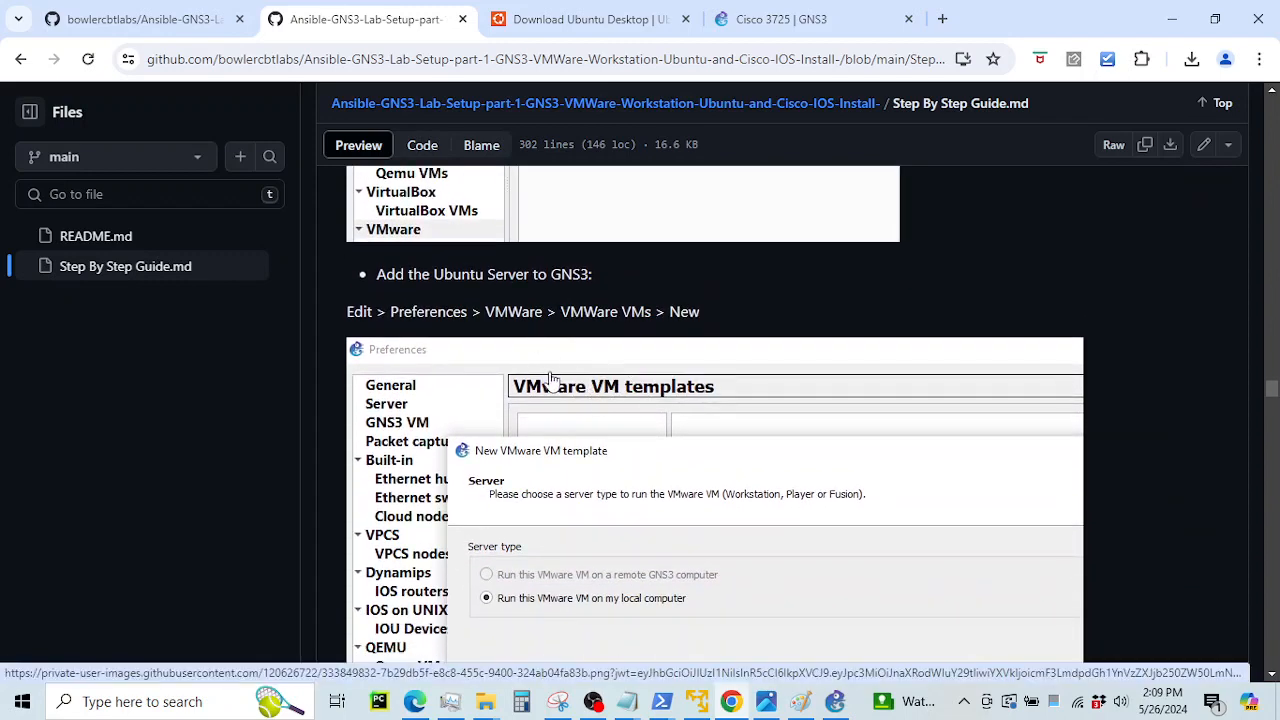
scroll(551, 380, down, 1)
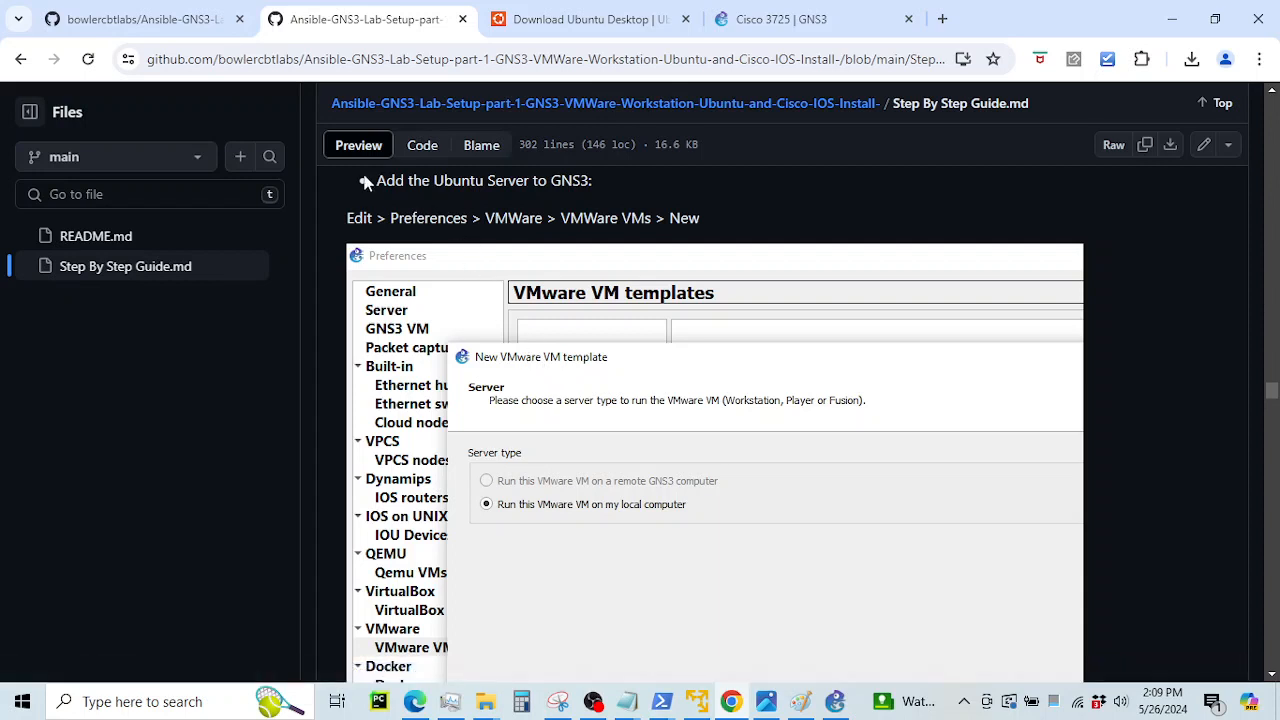
drag(378, 181, 582, 187)
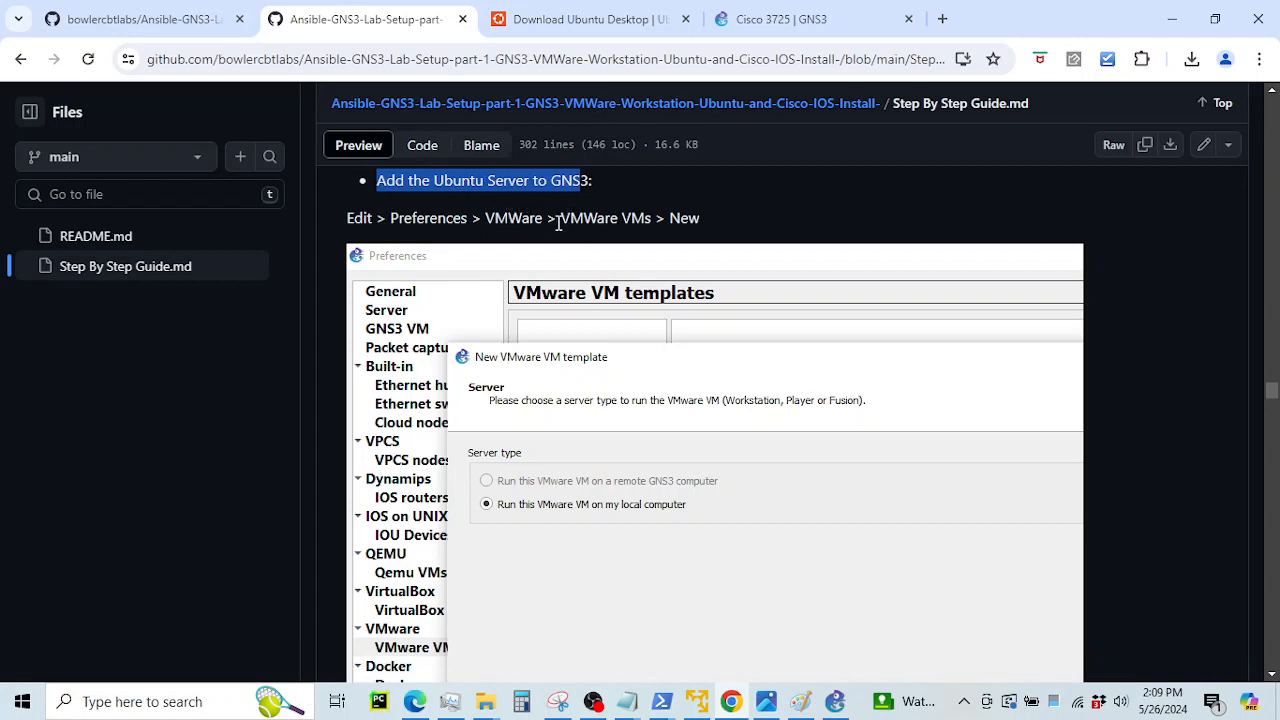
scroll(636, 350, down, 1)
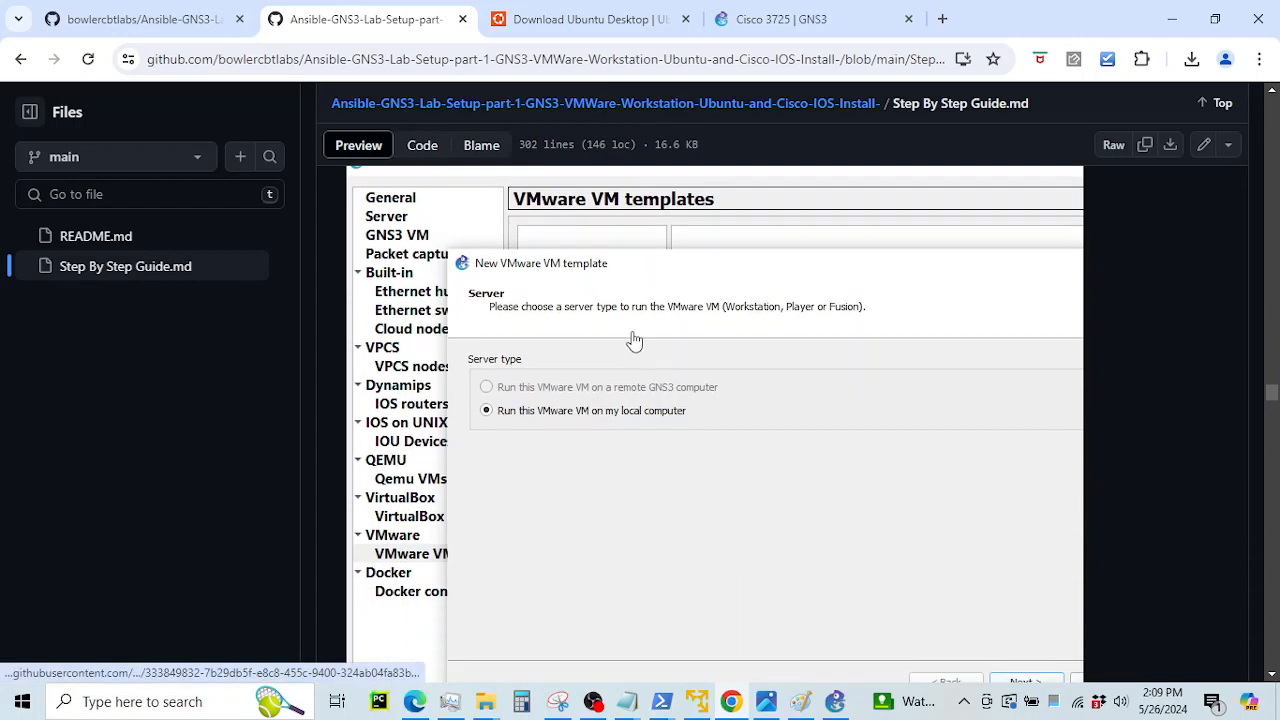
click(835, 701)
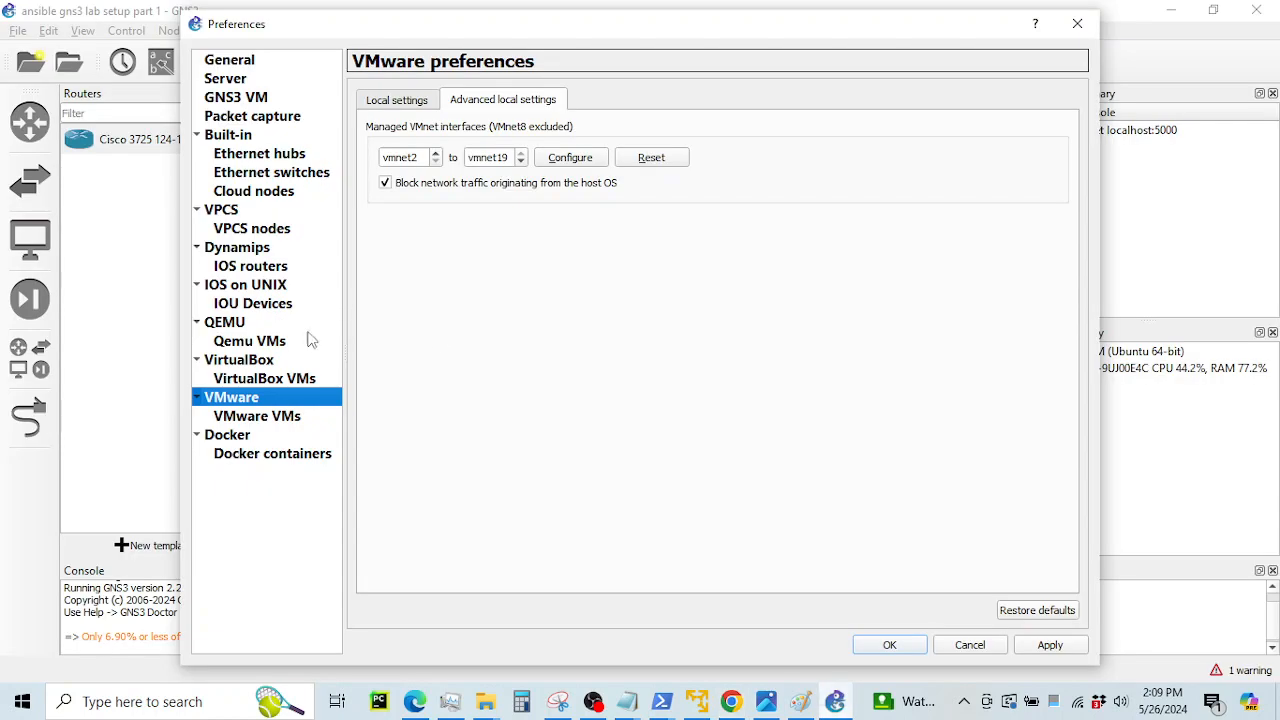
Create a local VMware VM template for Ubuntu 64-bit, apply it and close Preferences
click(262, 416)
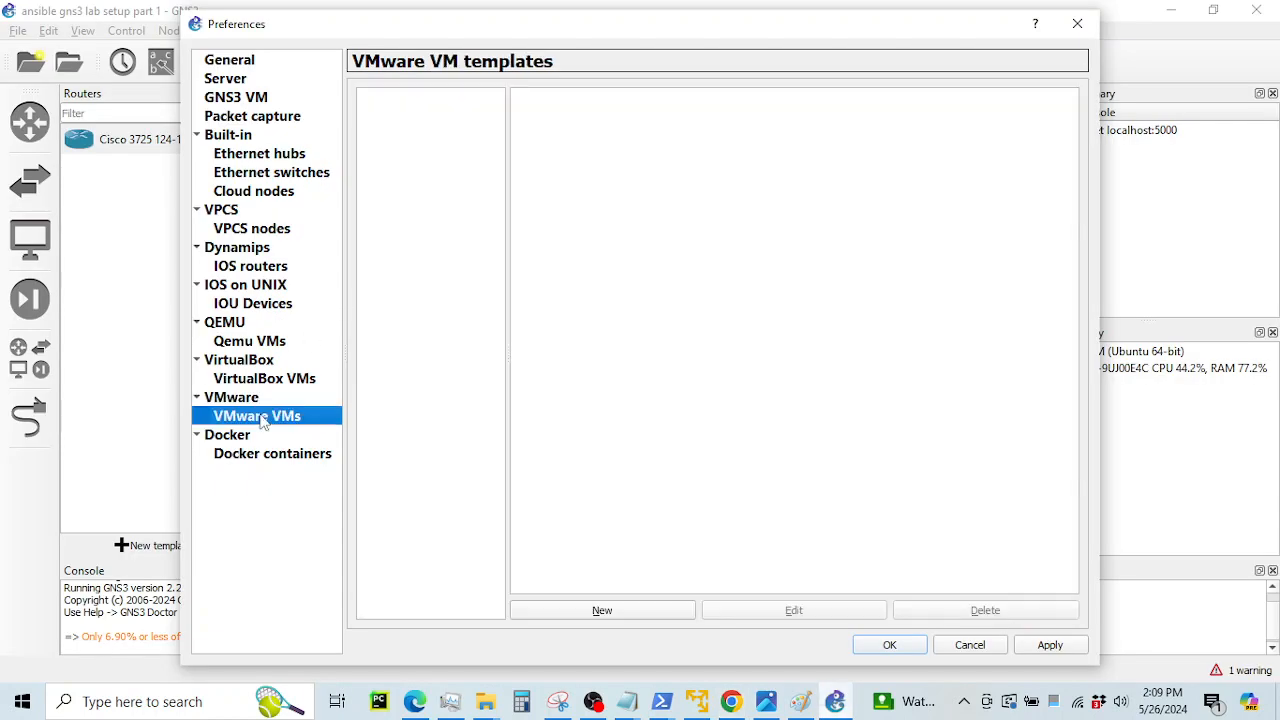
click(623, 612)
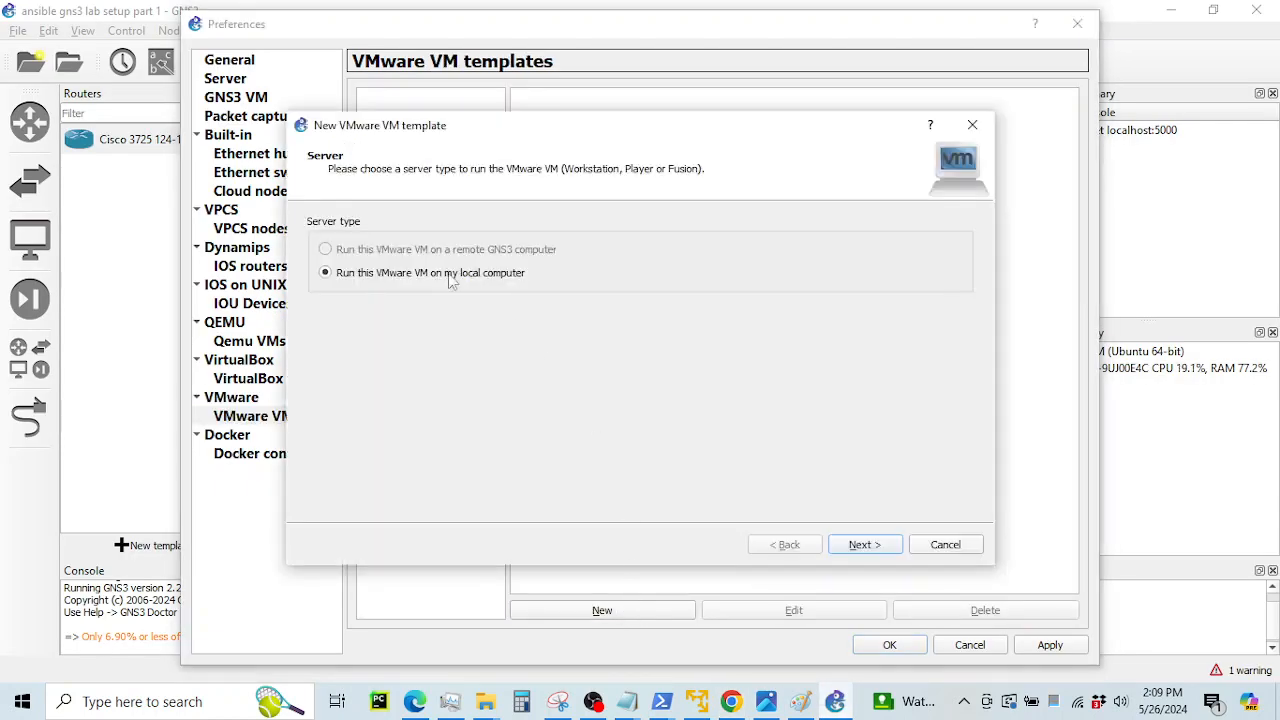
click(862, 550)
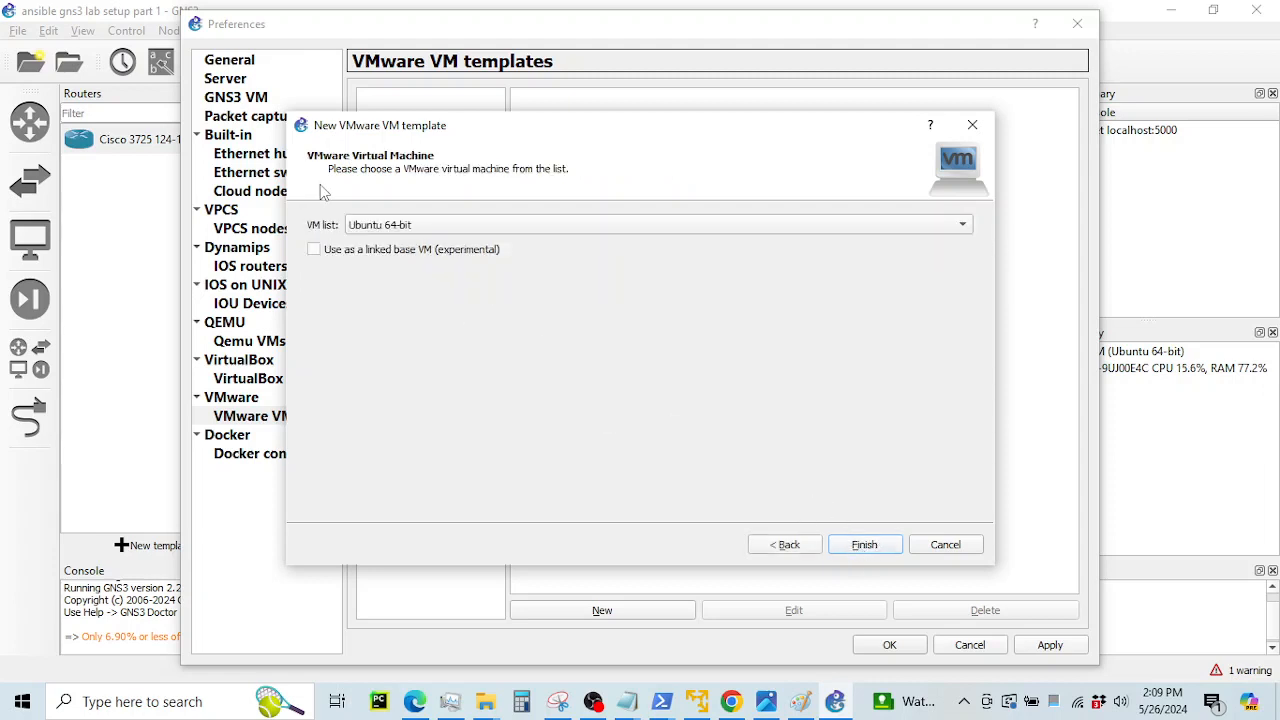
click(445, 222)
click(446, 216)
click(862, 548)
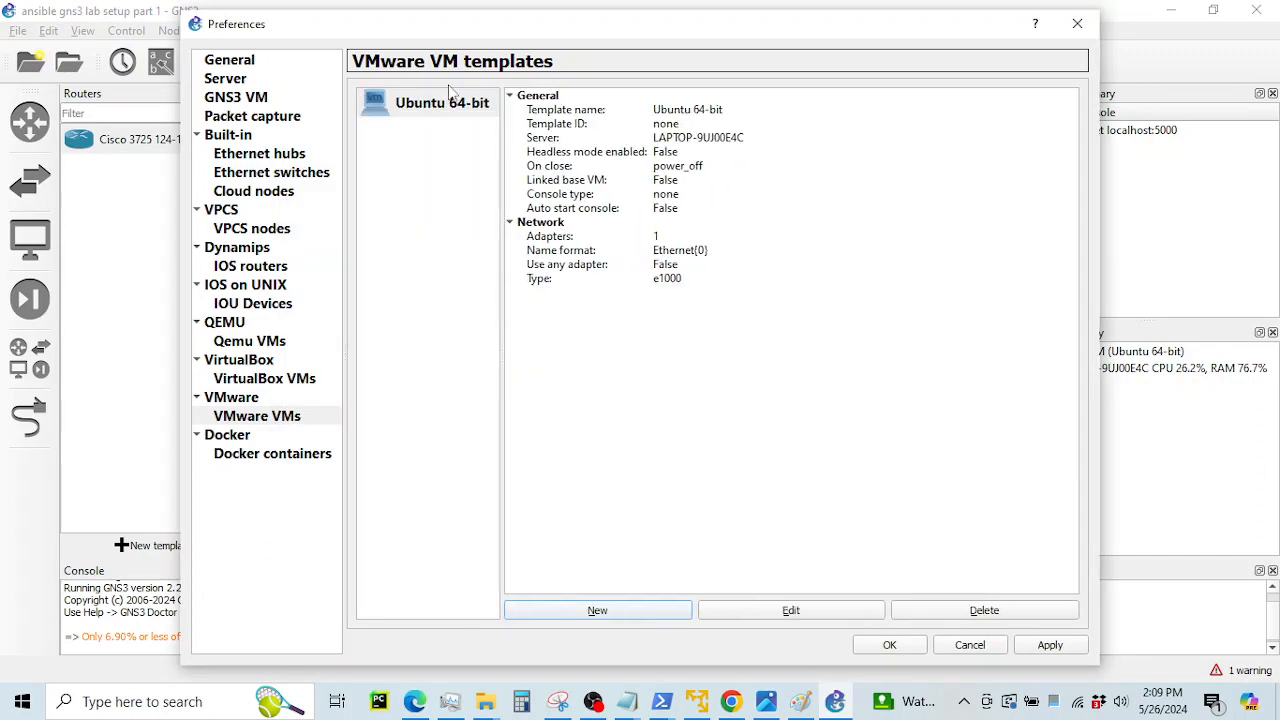
click(1050, 645)
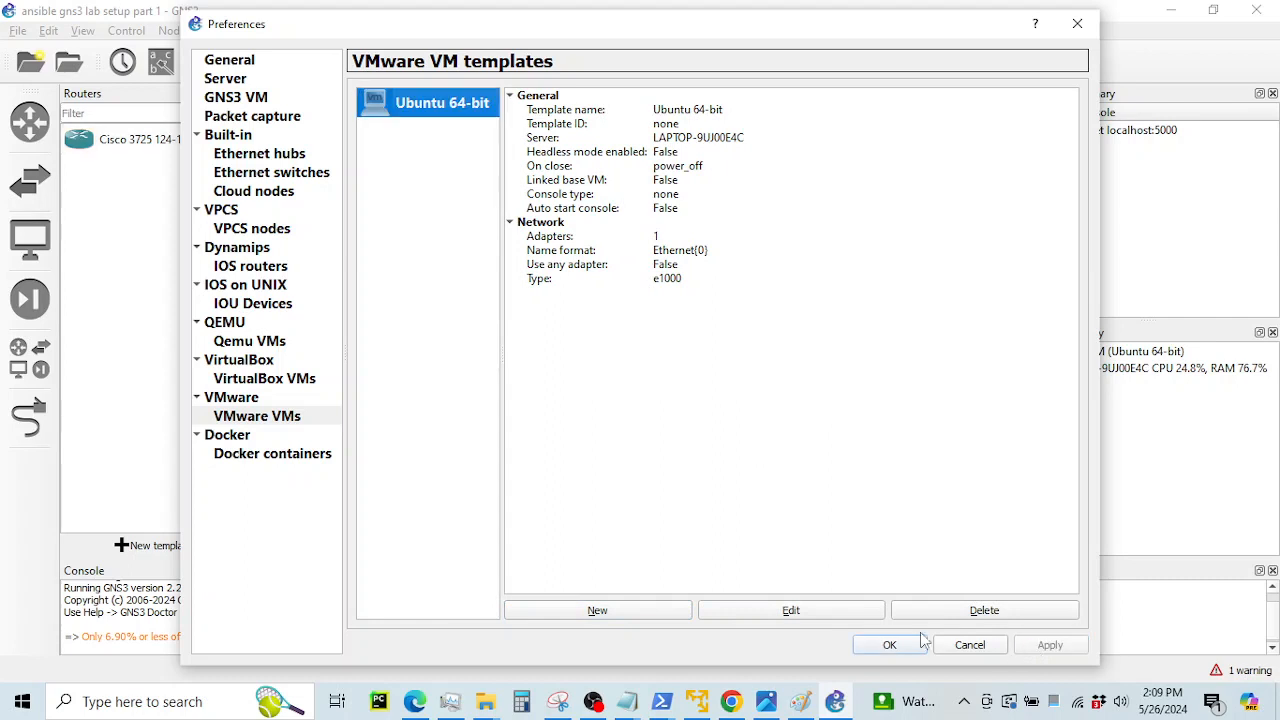
click(889, 647)
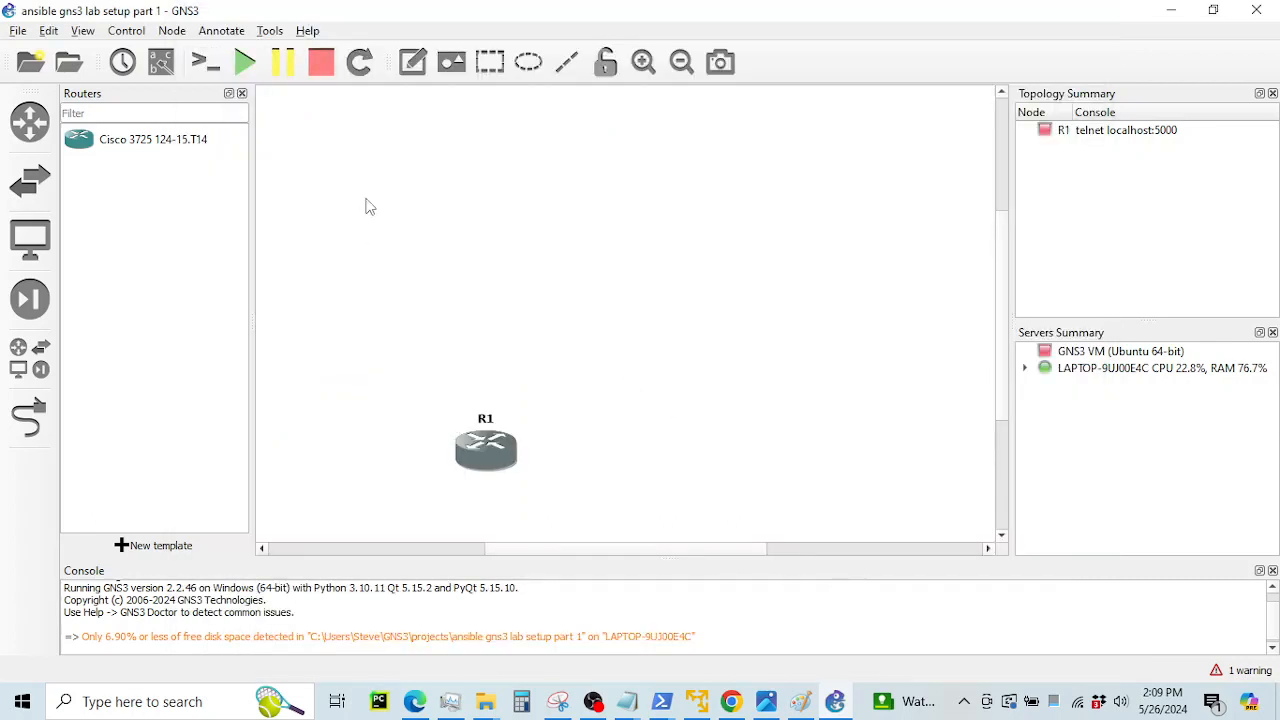
Drag the Ubuntu 64-bit template onto the workspace above R1 as Ubuntu64-bit-1
click(31, 370)
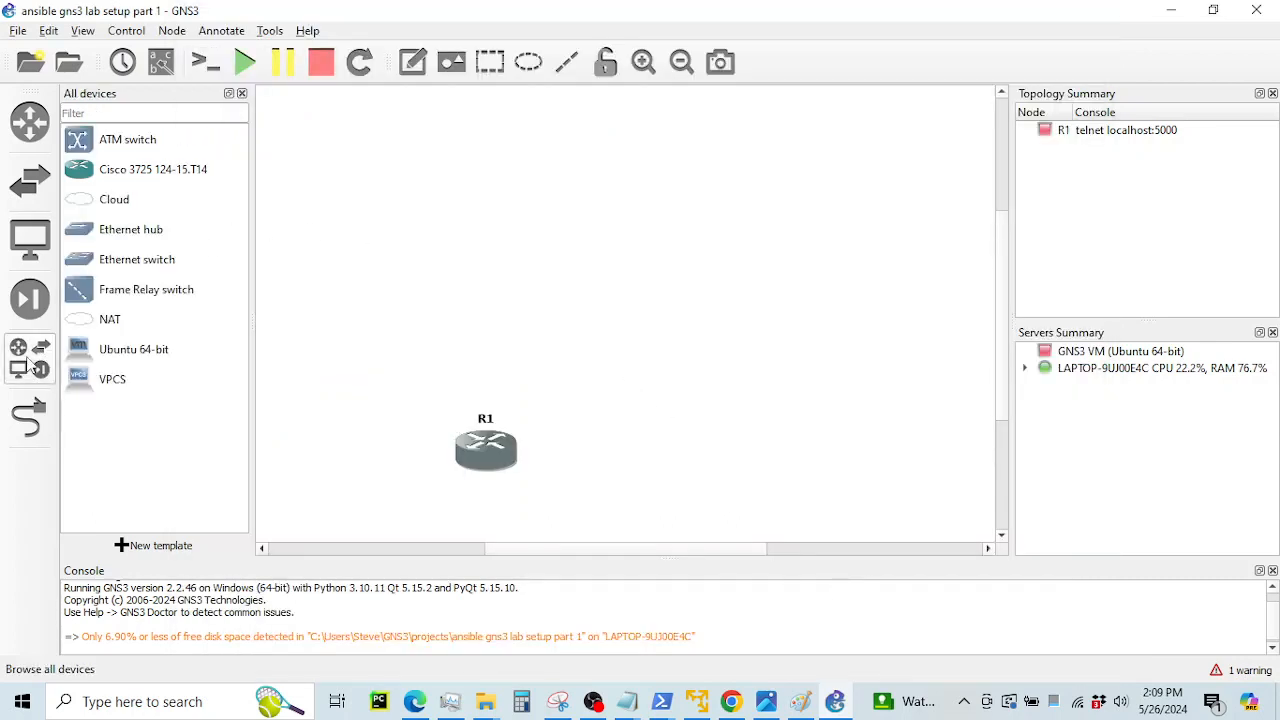
click(106, 357)
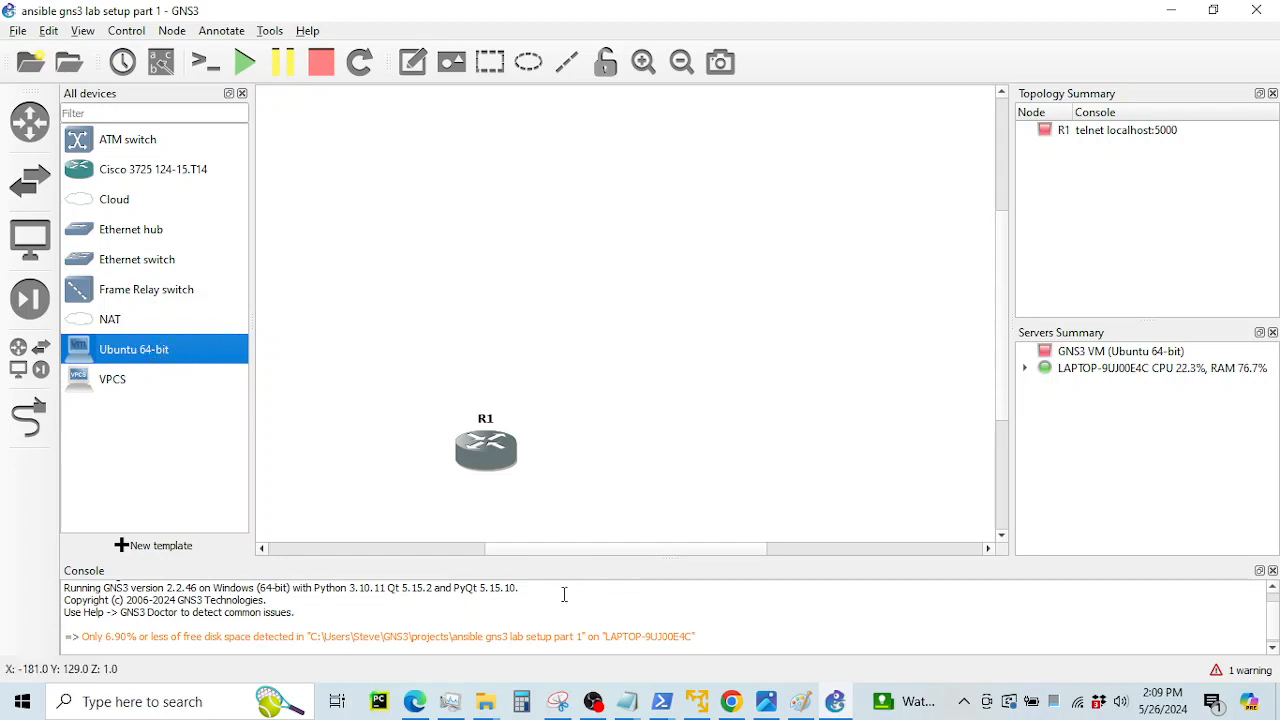
drag(285, 298, 575, 237)
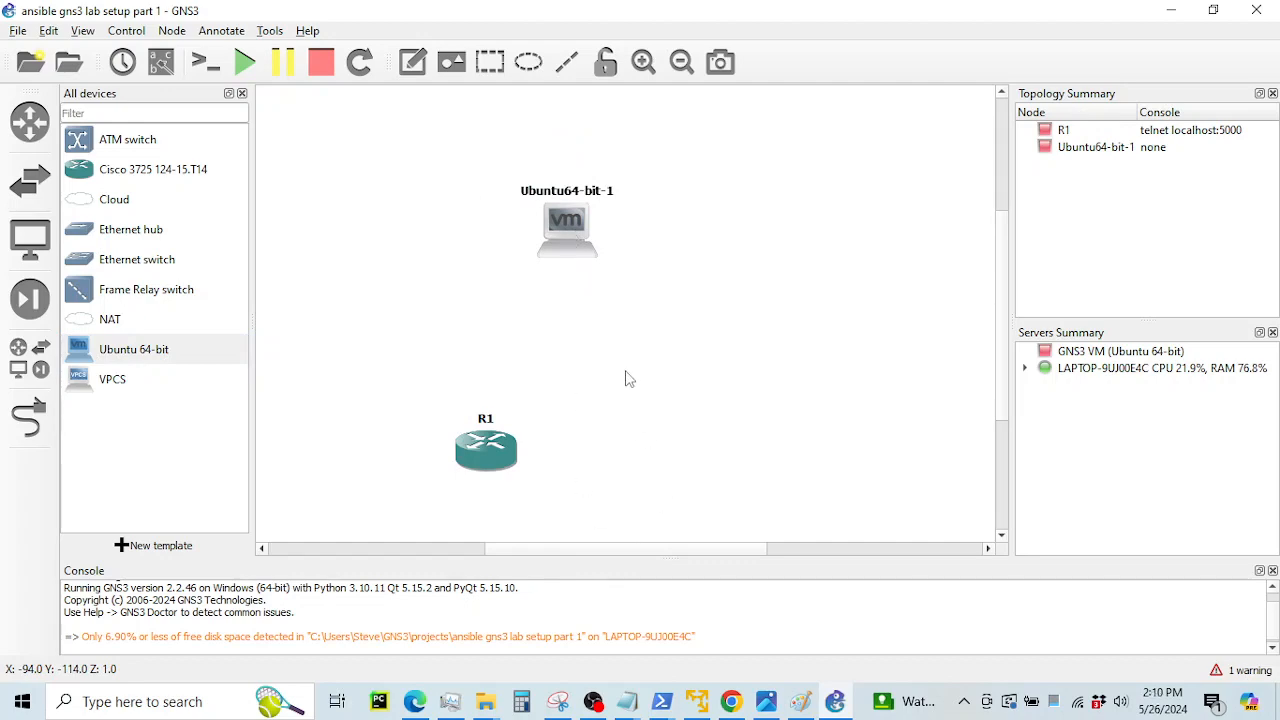
Scroll the GitHub guide to the instruction about configuring the Ubuntu Server
click(740, 697)
scroll(771, 400, down, 5)
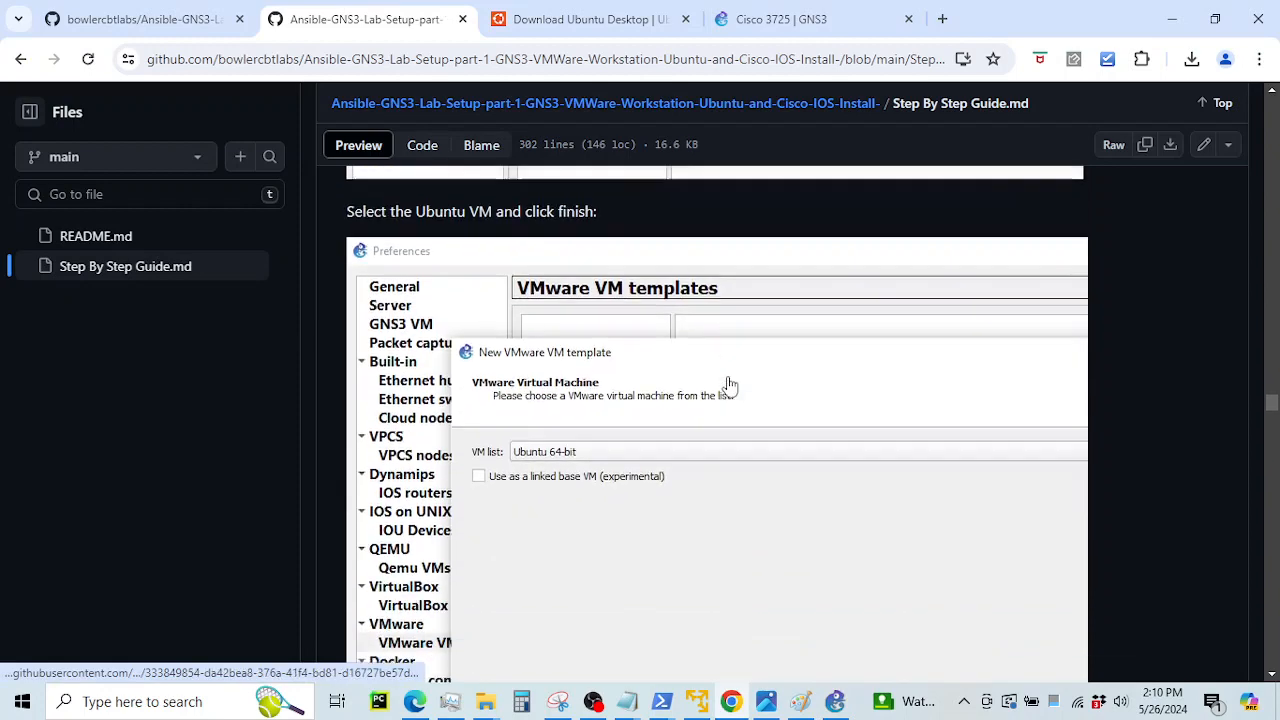
scroll(725, 386, down, 10)
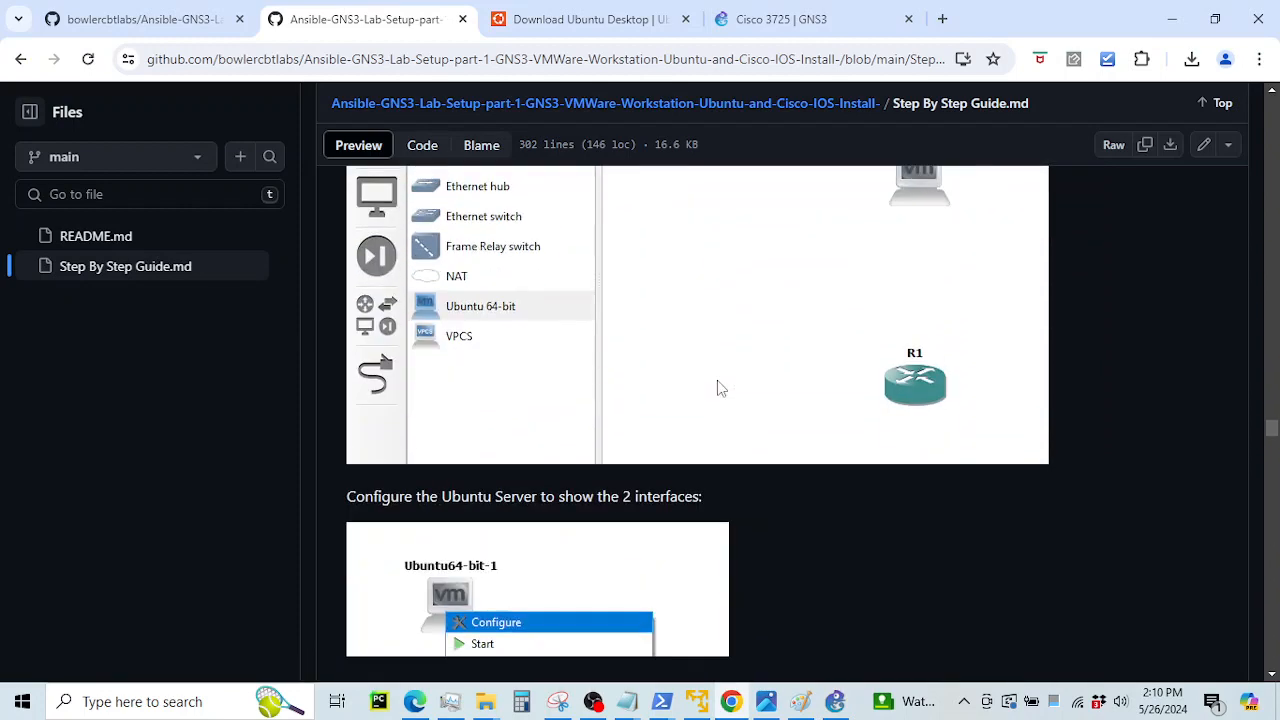
scroll(719, 390, down, 2)
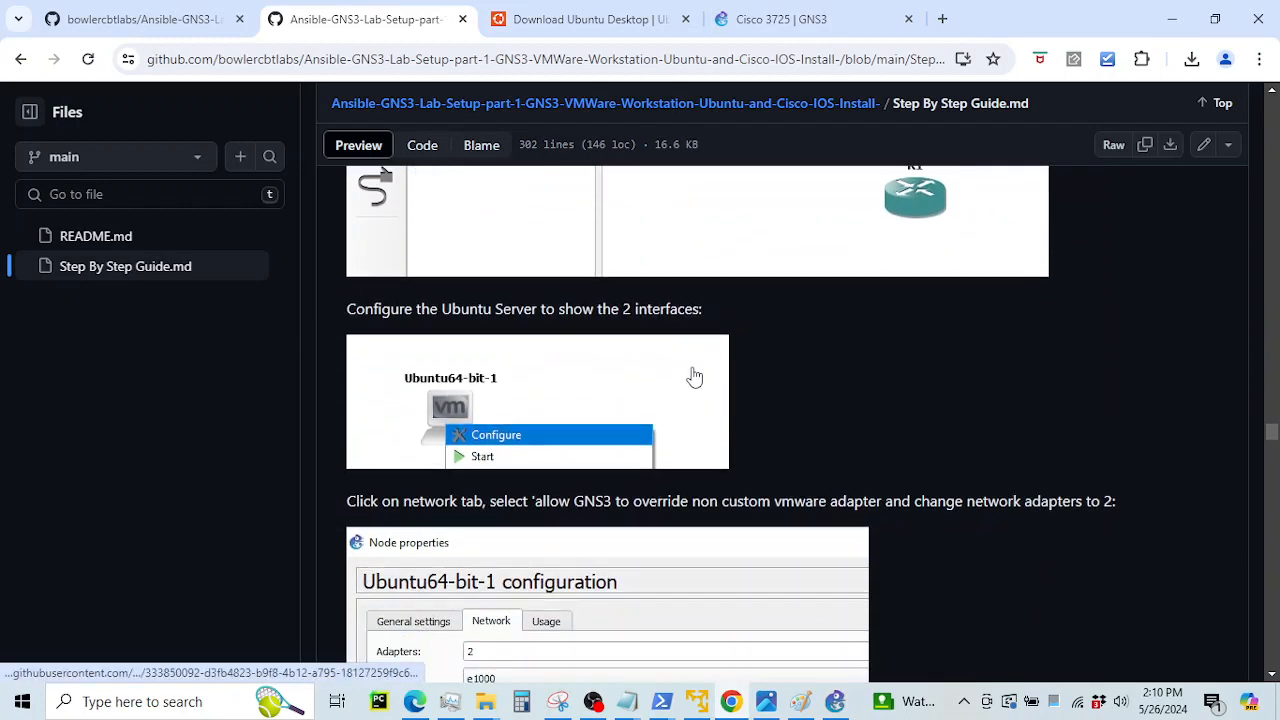
scroll(694, 376, down, 1)
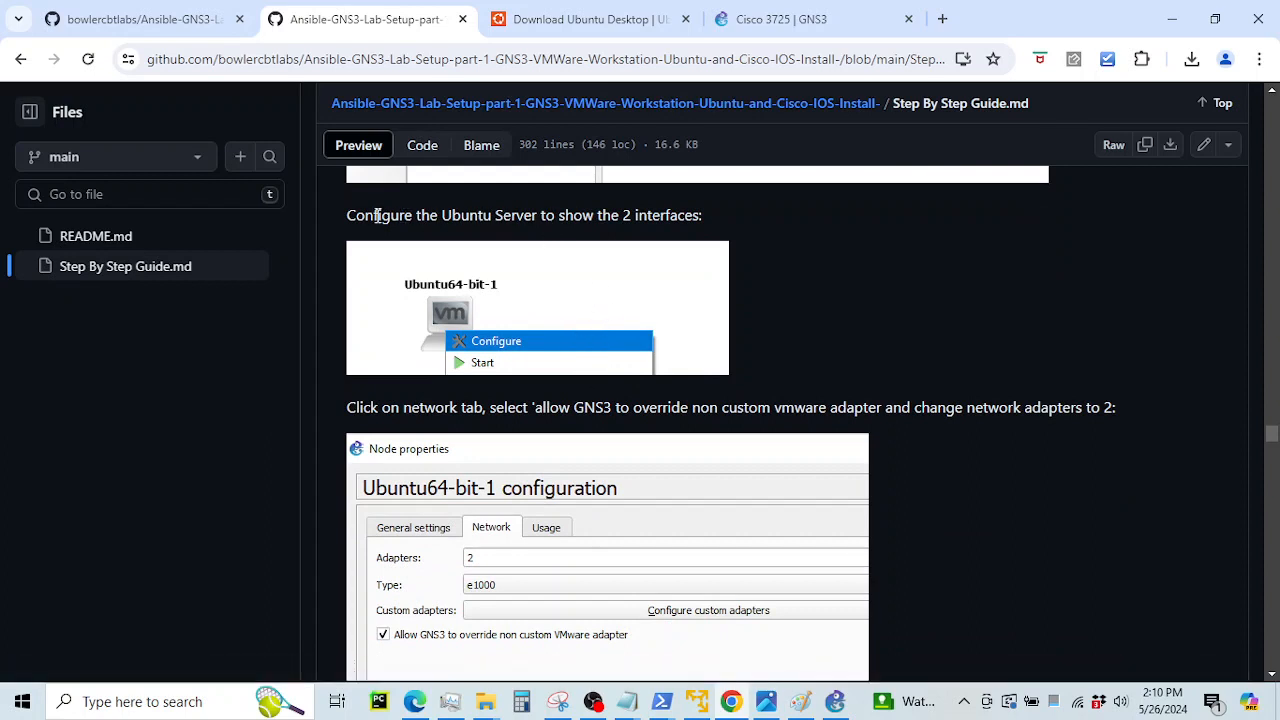
drag(377, 215, 699, 221)
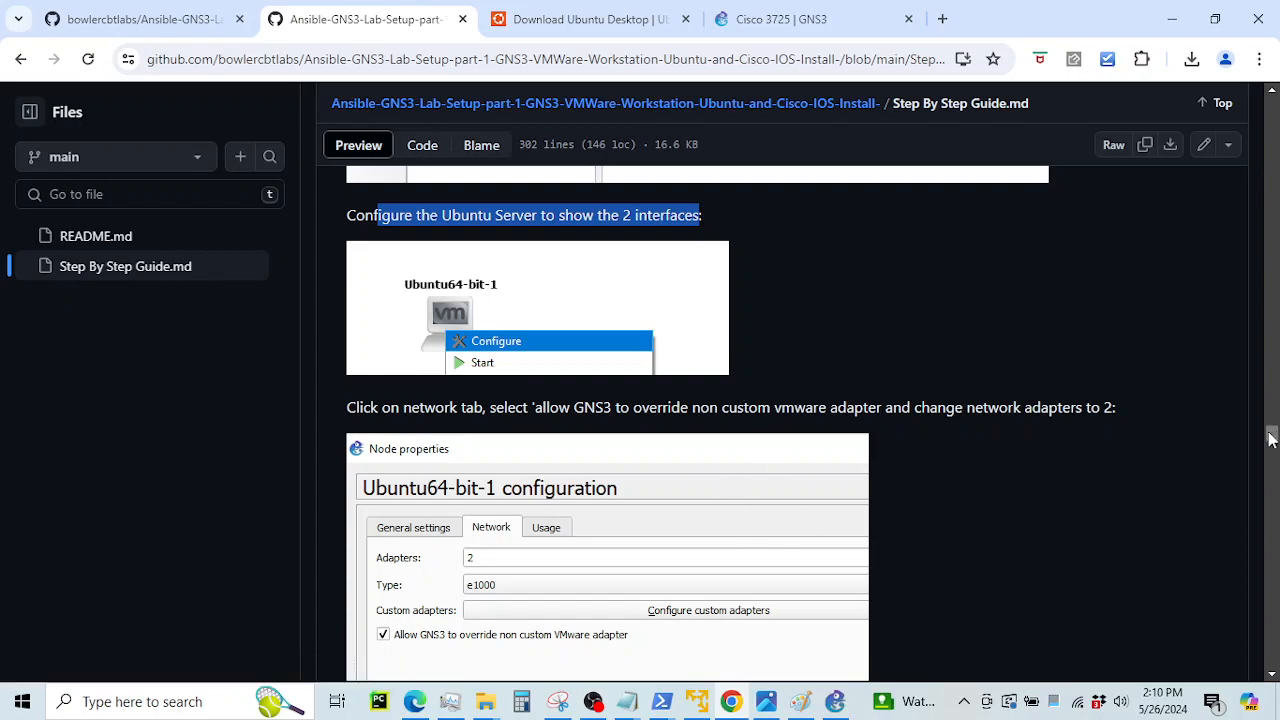
Find the guide's step giving Ubuntu64-bit-1 two network adapters, then return to GNS3
scroll(1265, 437, up, 3)
scroll(1268, 350, down, 15)
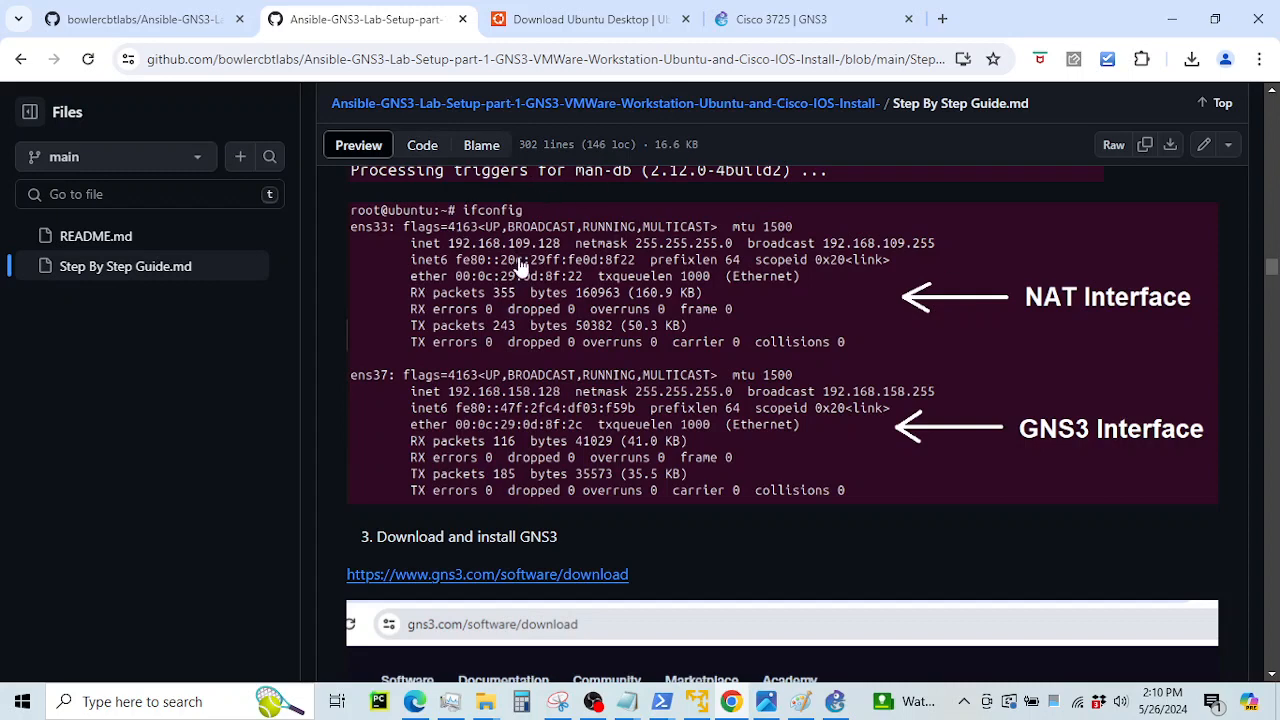
scroll(480, 300, up, 1)
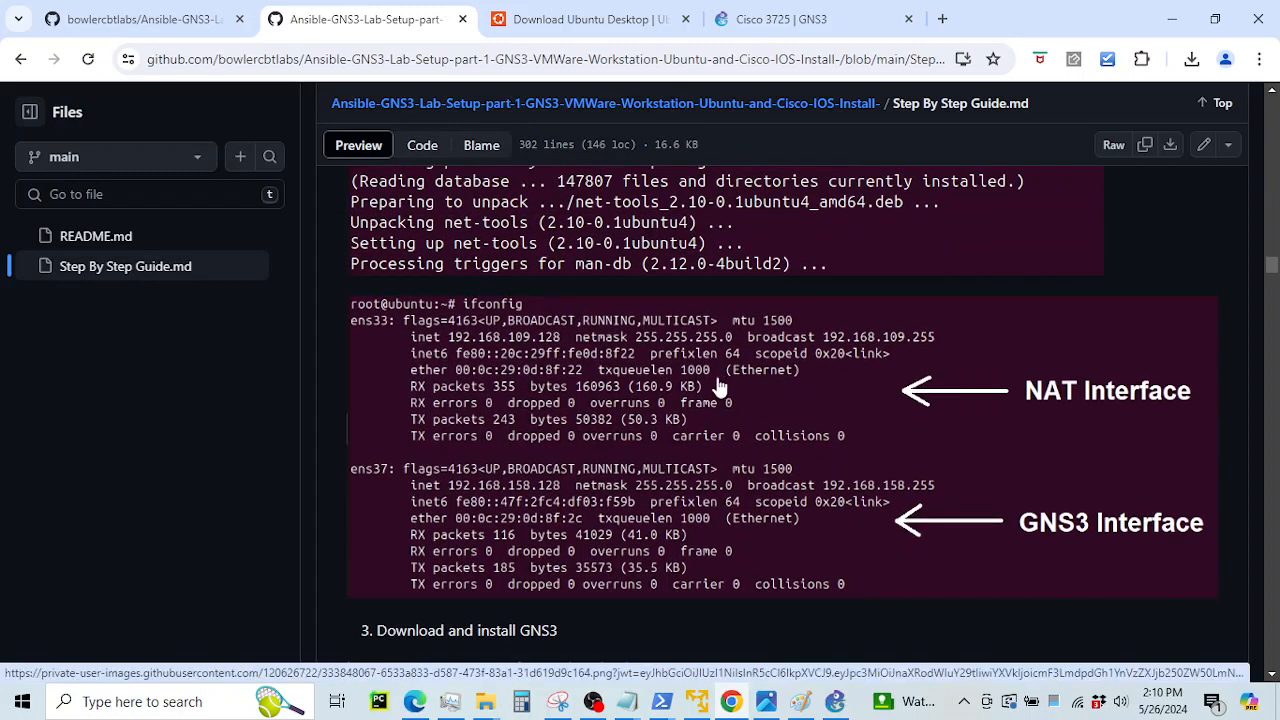
scroll(760, 345, up, 2)
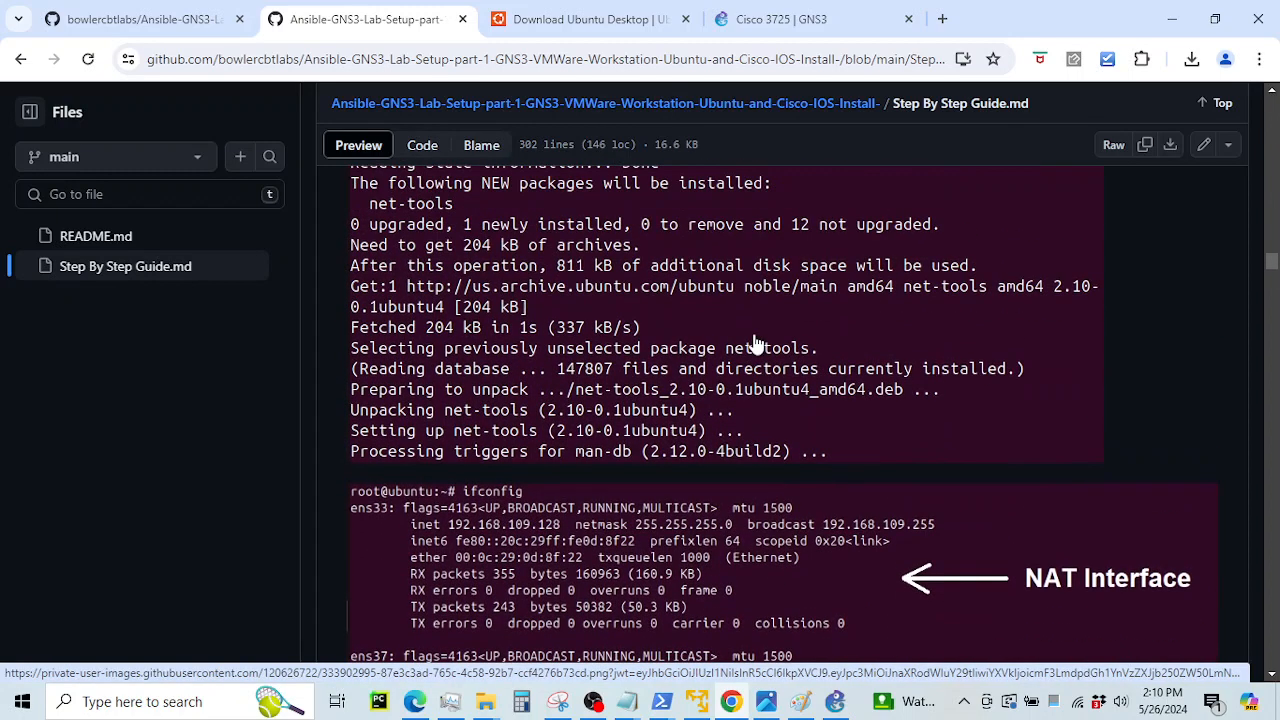
scroll(757, 345, up, 15)
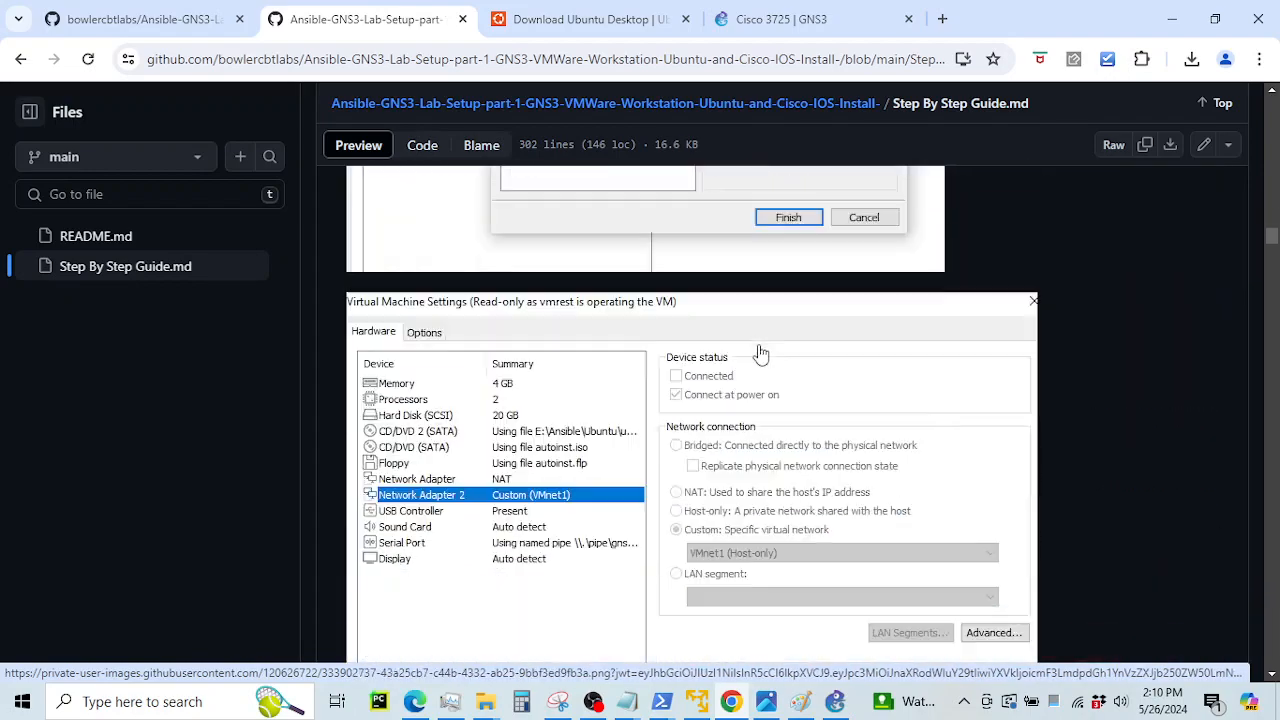
scroll(760, 352, down, 1)
scroll(845, 150, down, 4)
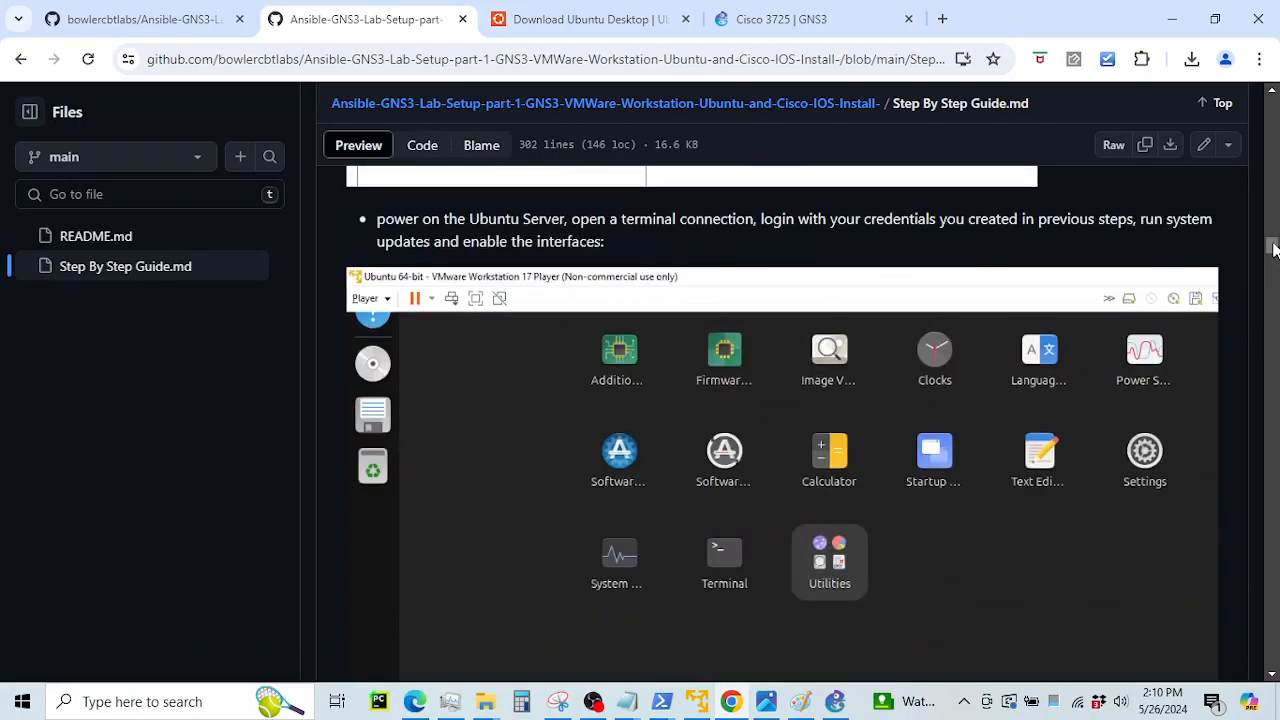
drag(1275, 250, 1190, 432)
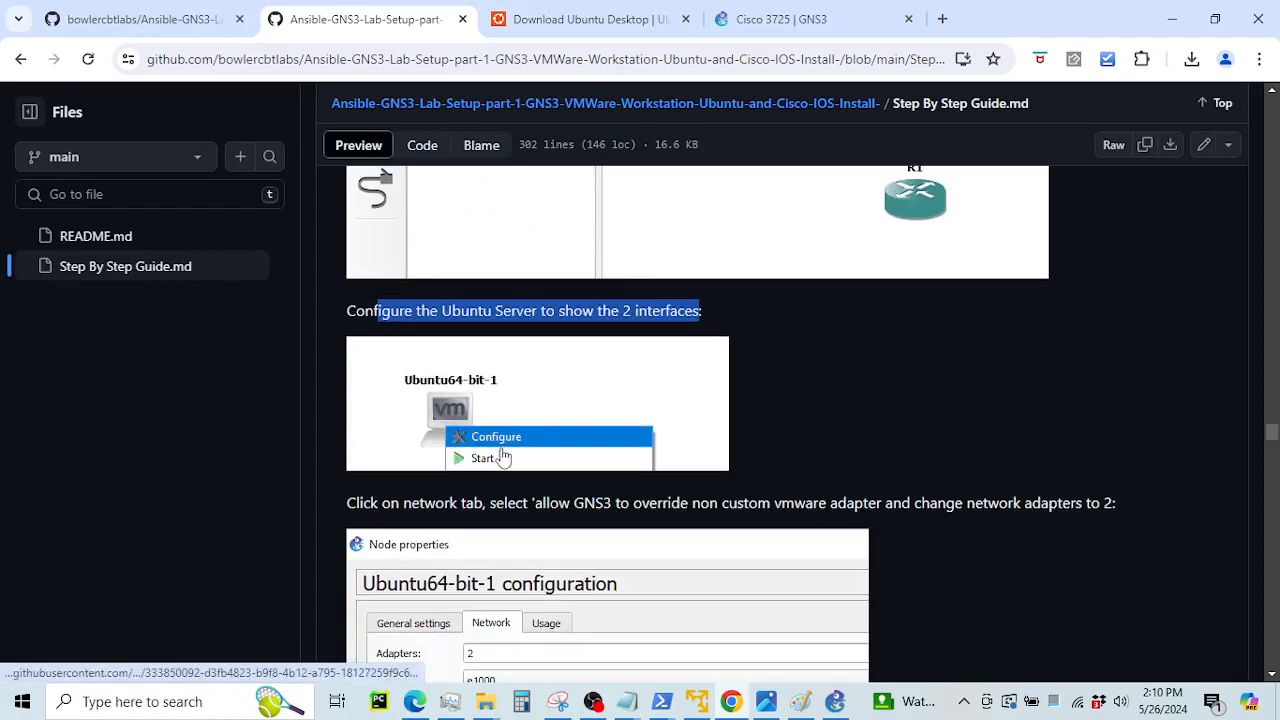
scroll(562, 398, down, 1)
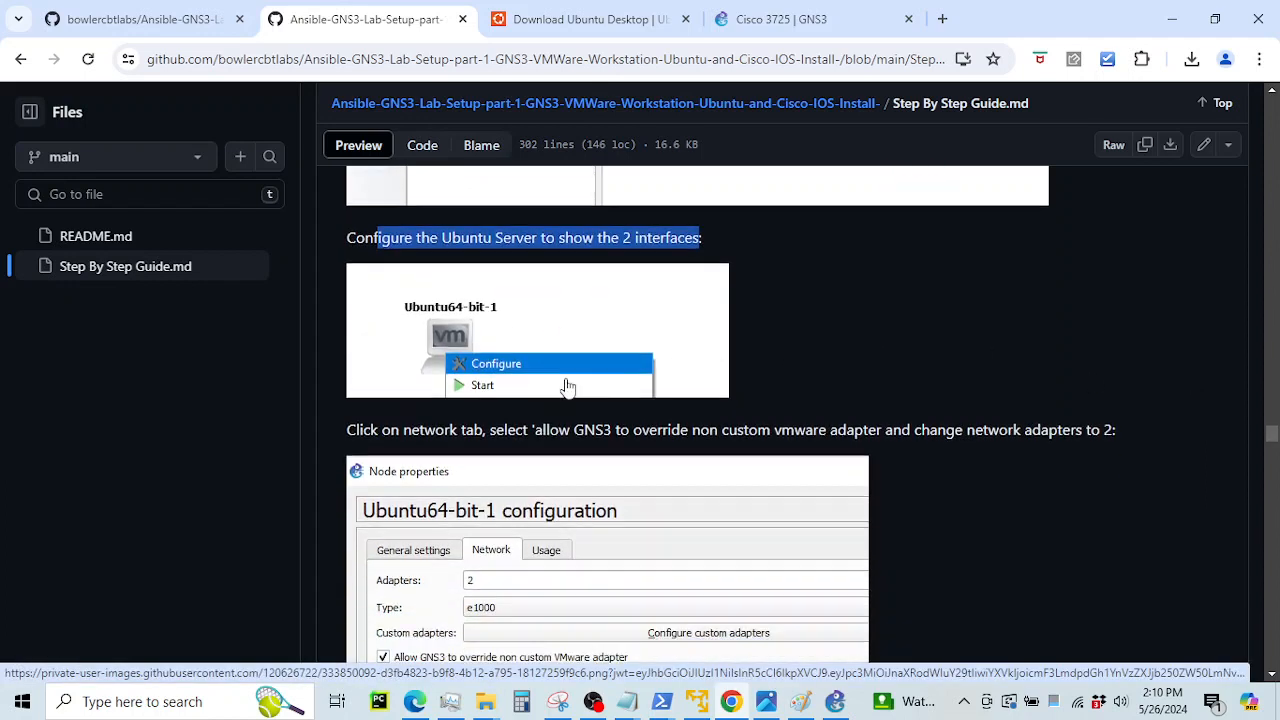
scroll(567, 387, down, 1)
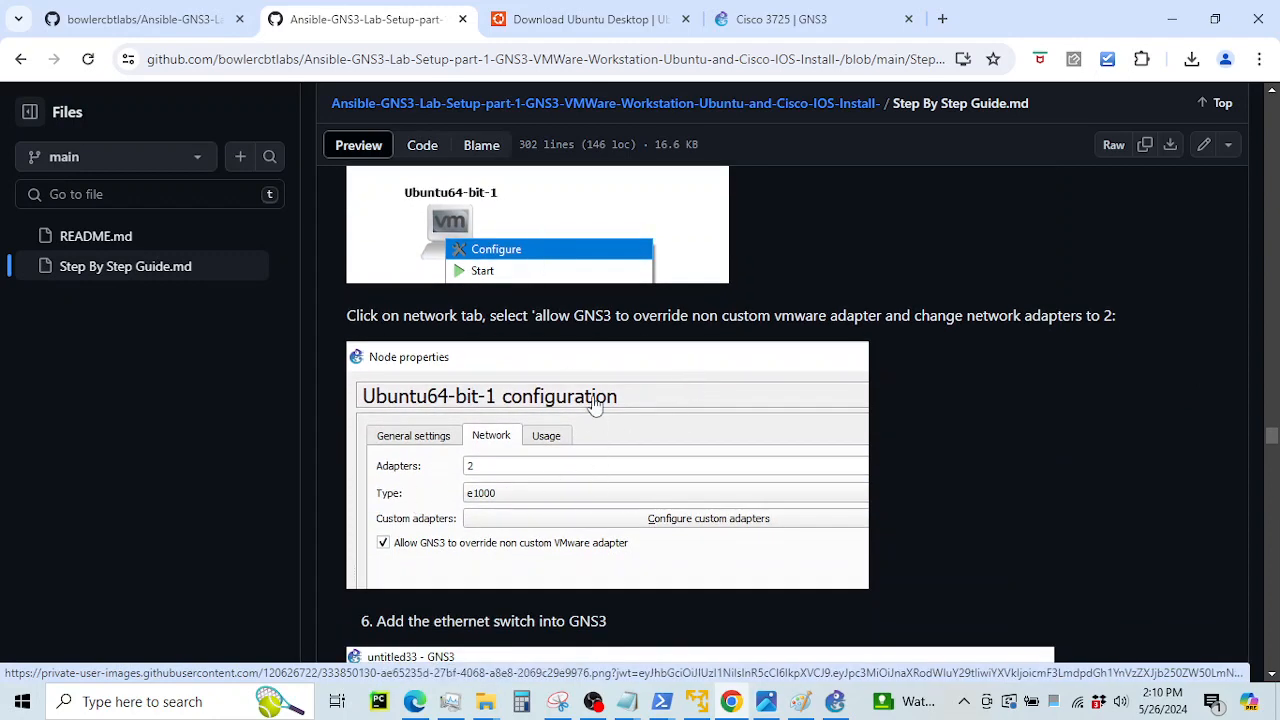
click(833, 703)
Give Ubuntu64-bit-1 2 network adapters and allow GNS3 to override non-custom VMware adapters
right_click(567, 226)
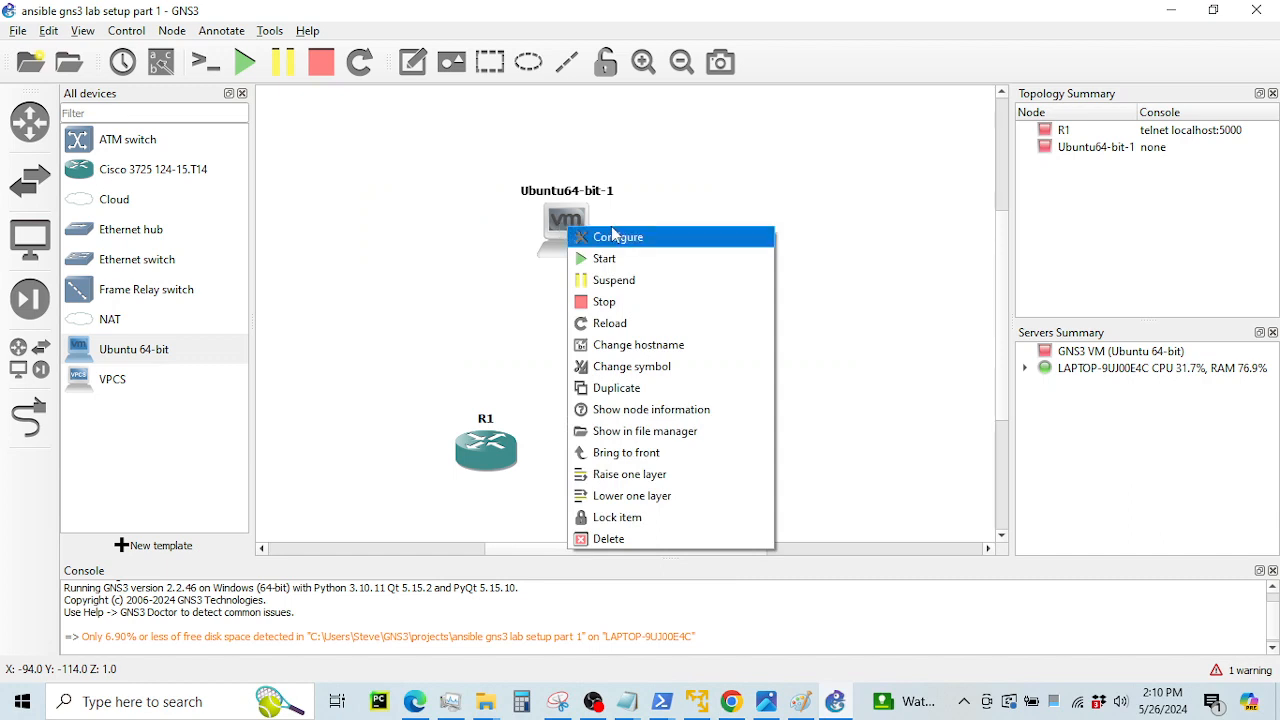
click(603, 234)
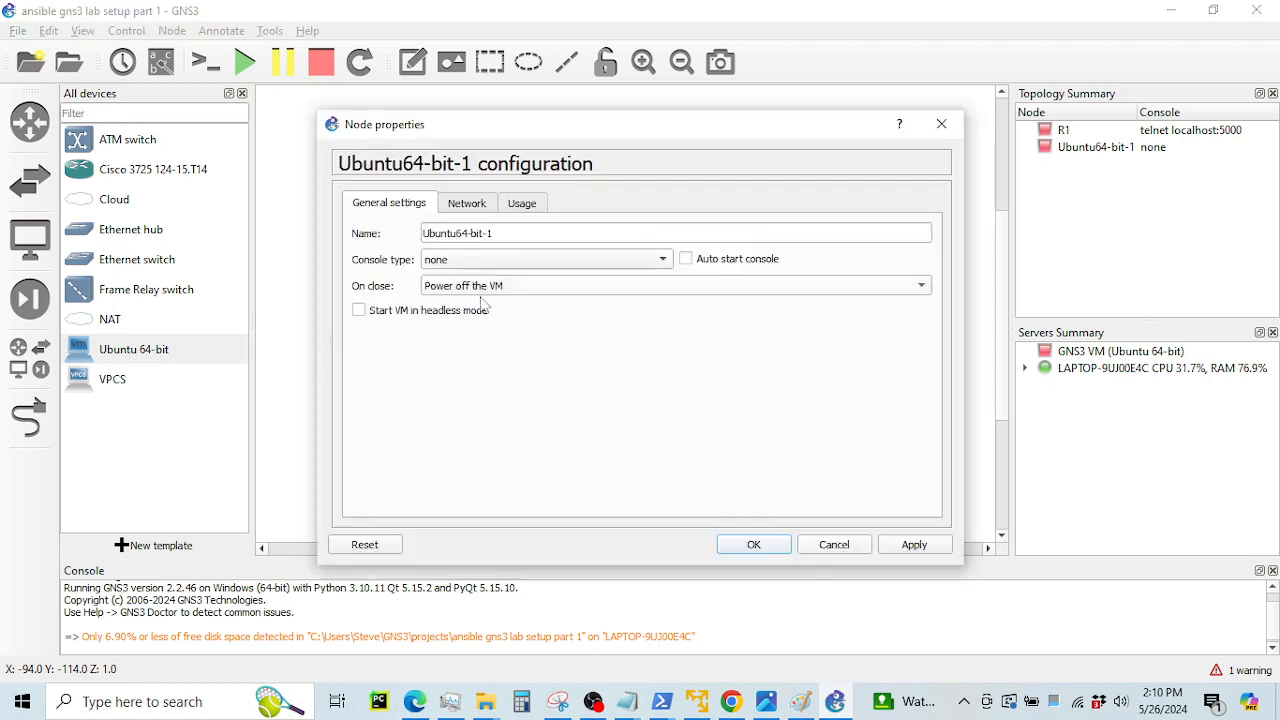
click(453, 206)
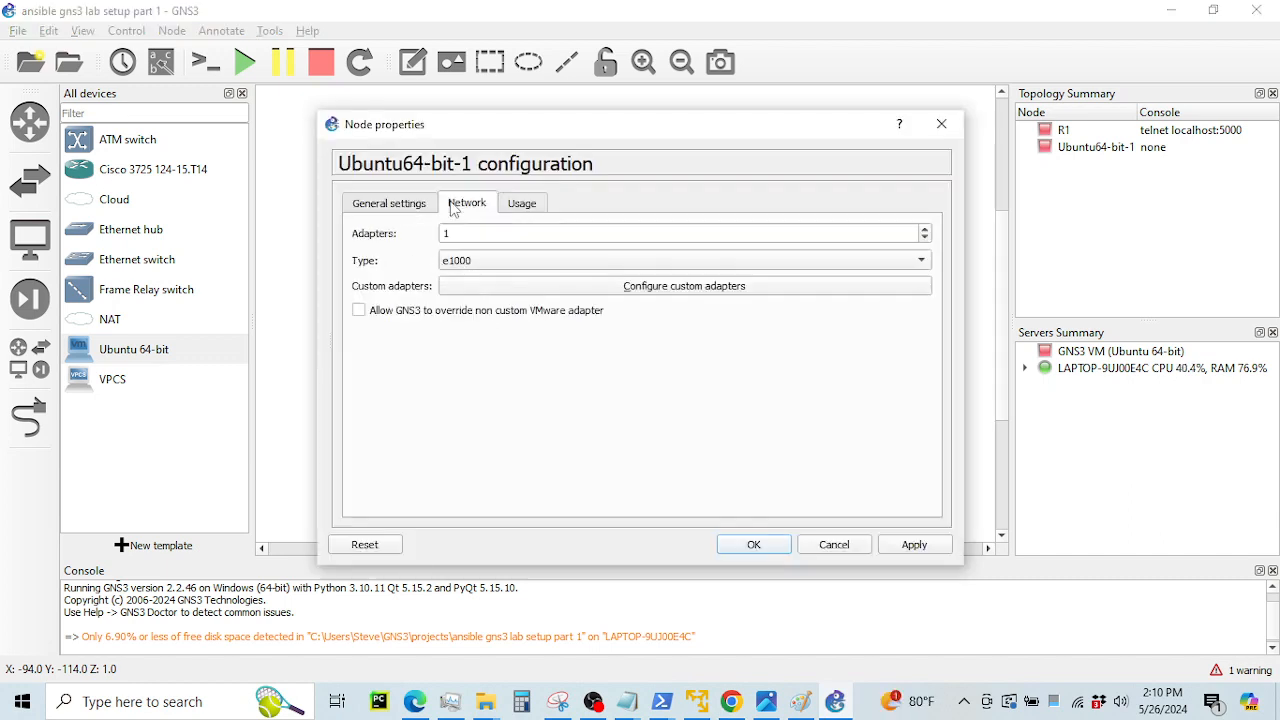
click(924, 229)
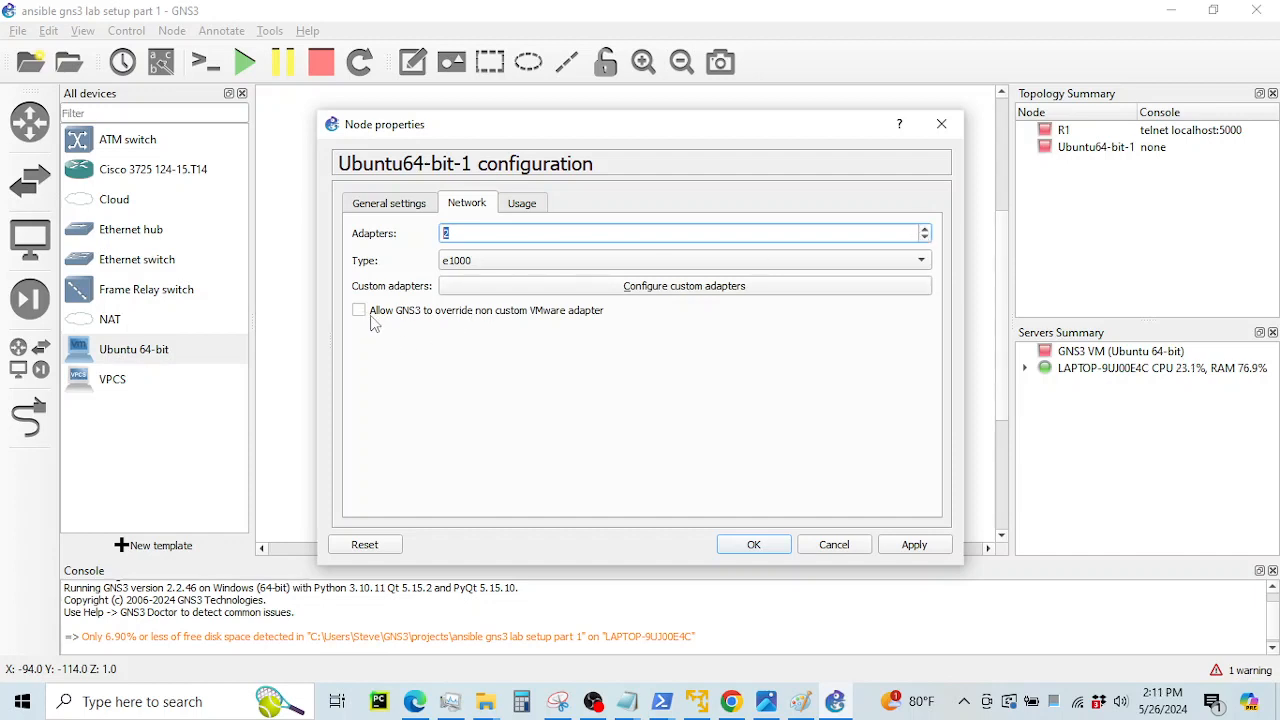
click(496, 312)
click(906, 544)
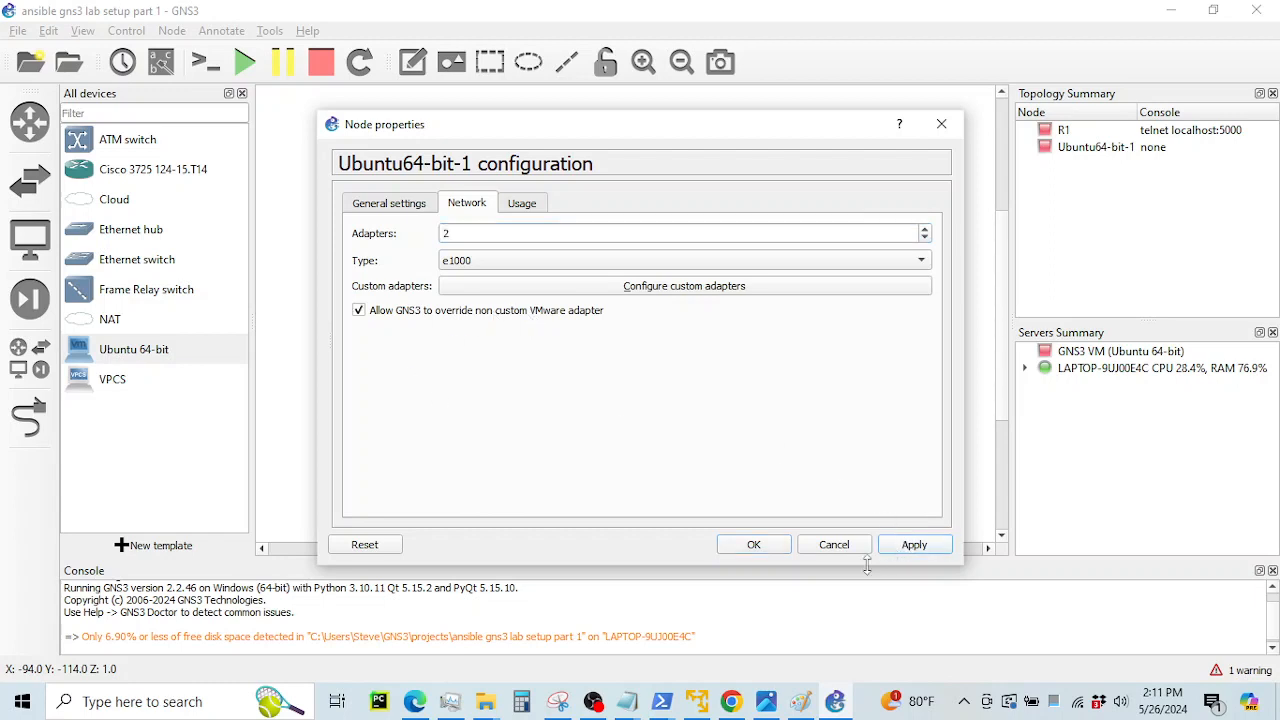
click(757, 548)
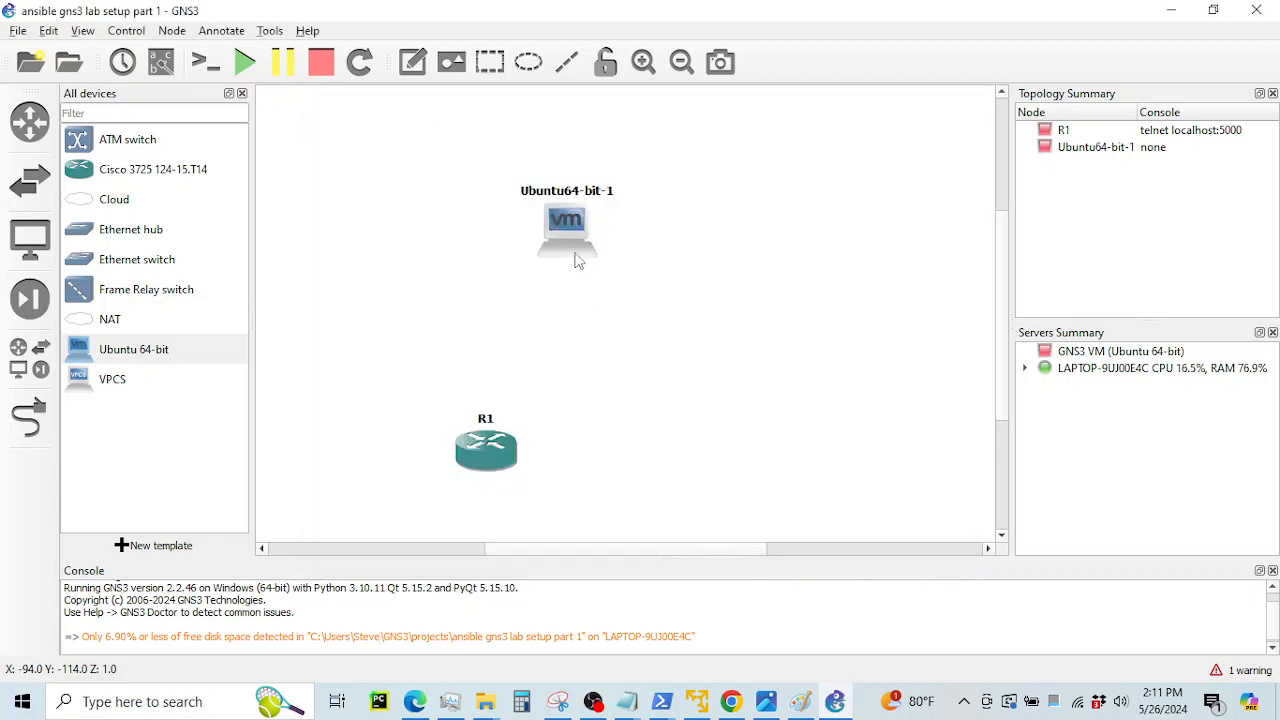
drag(481, 460, 561, 461)
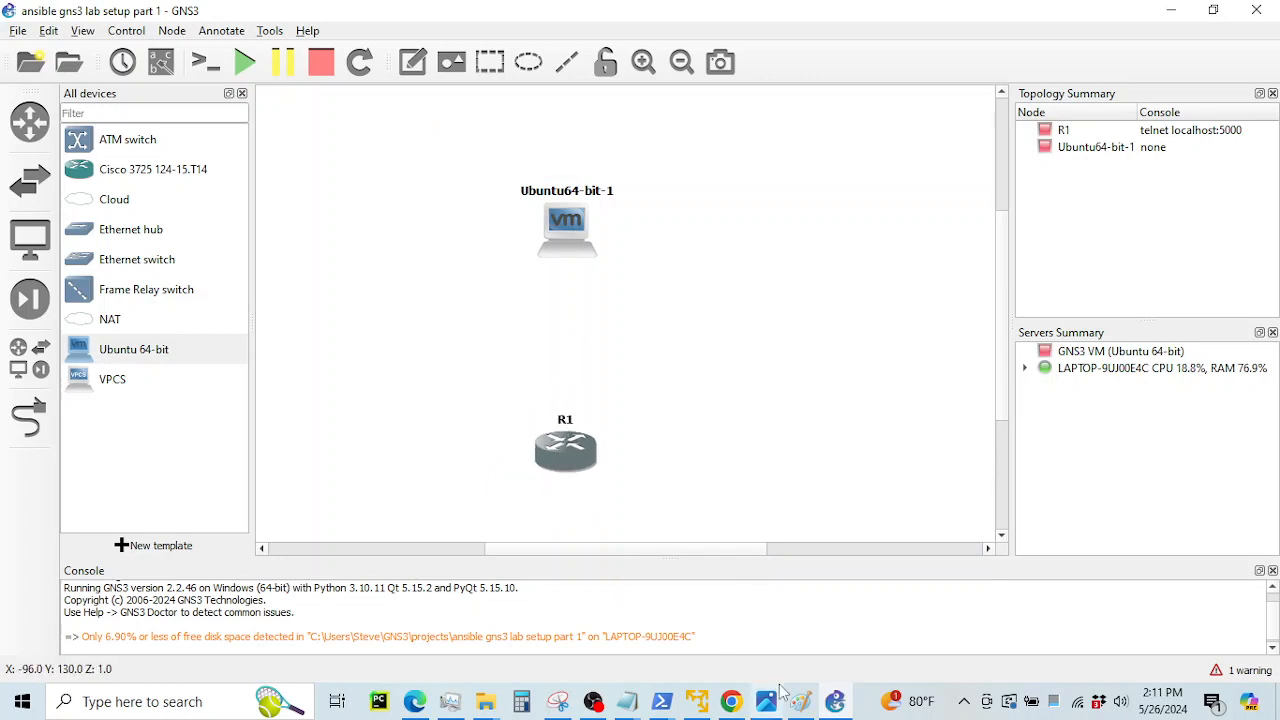
click(731, 701)
scroll(631, 352, down, 5)
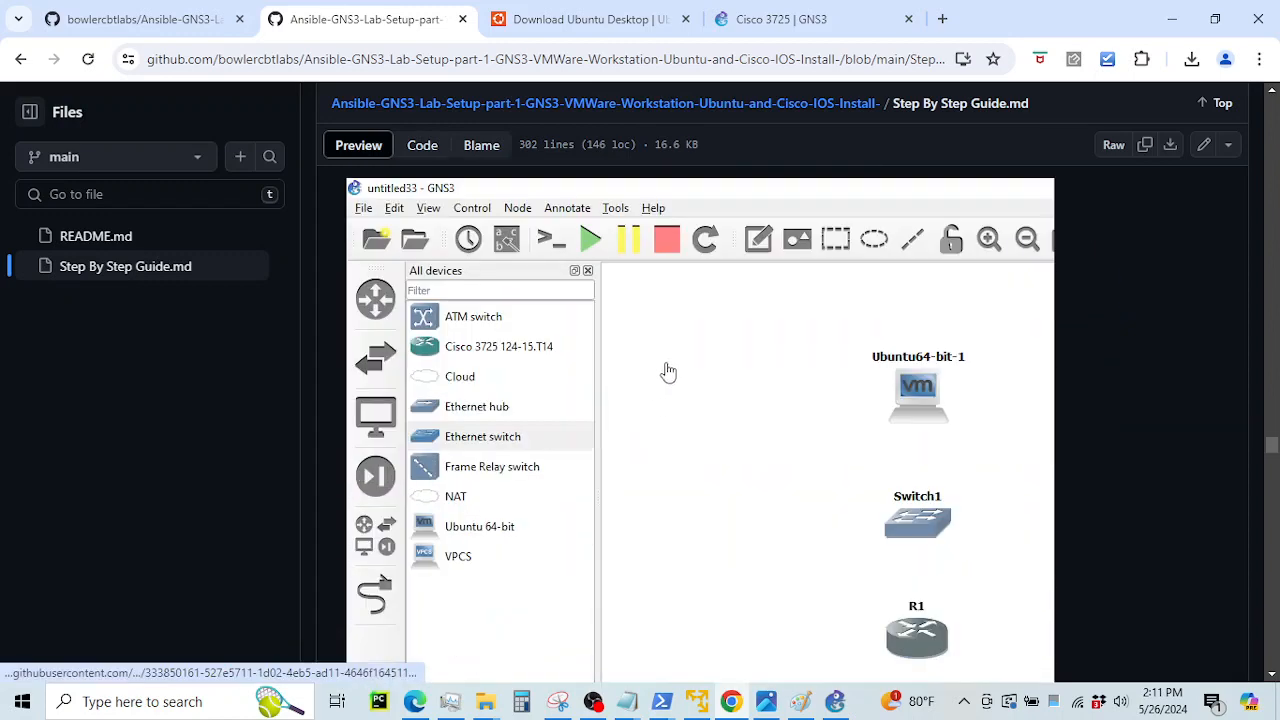
scroll(668, 372, down, 1)
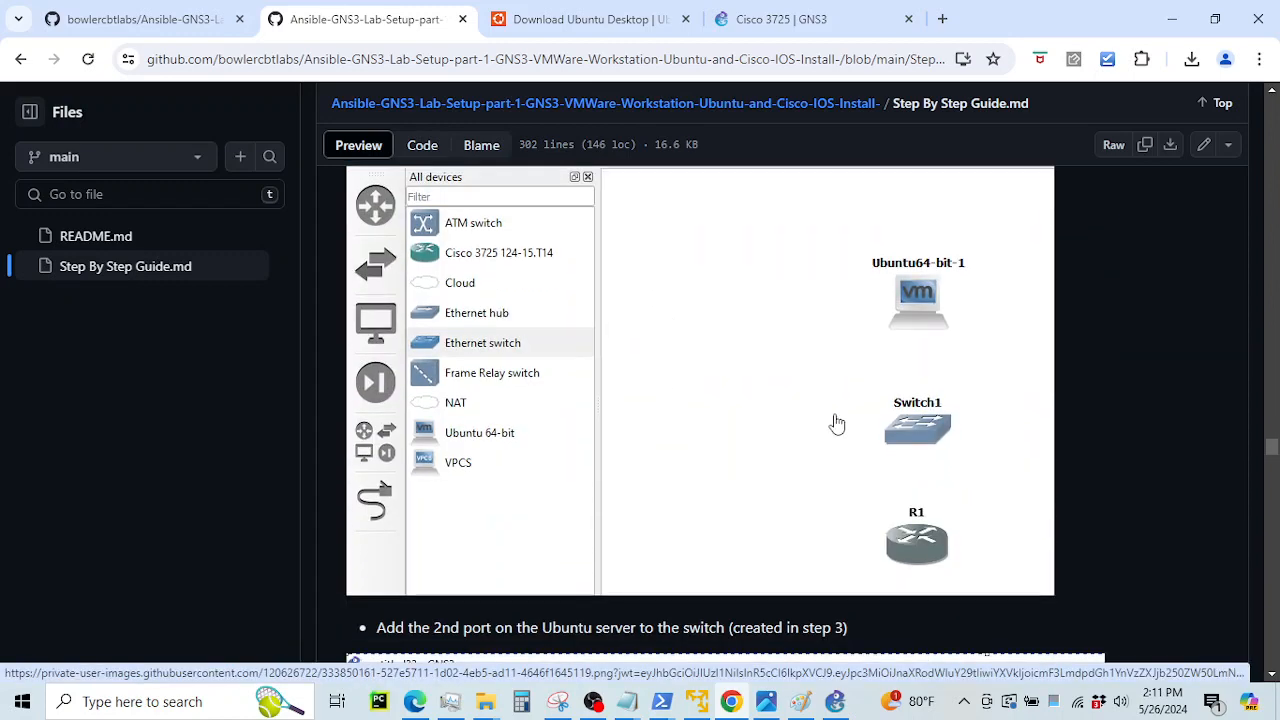
scroll(789, 420, down, 1)
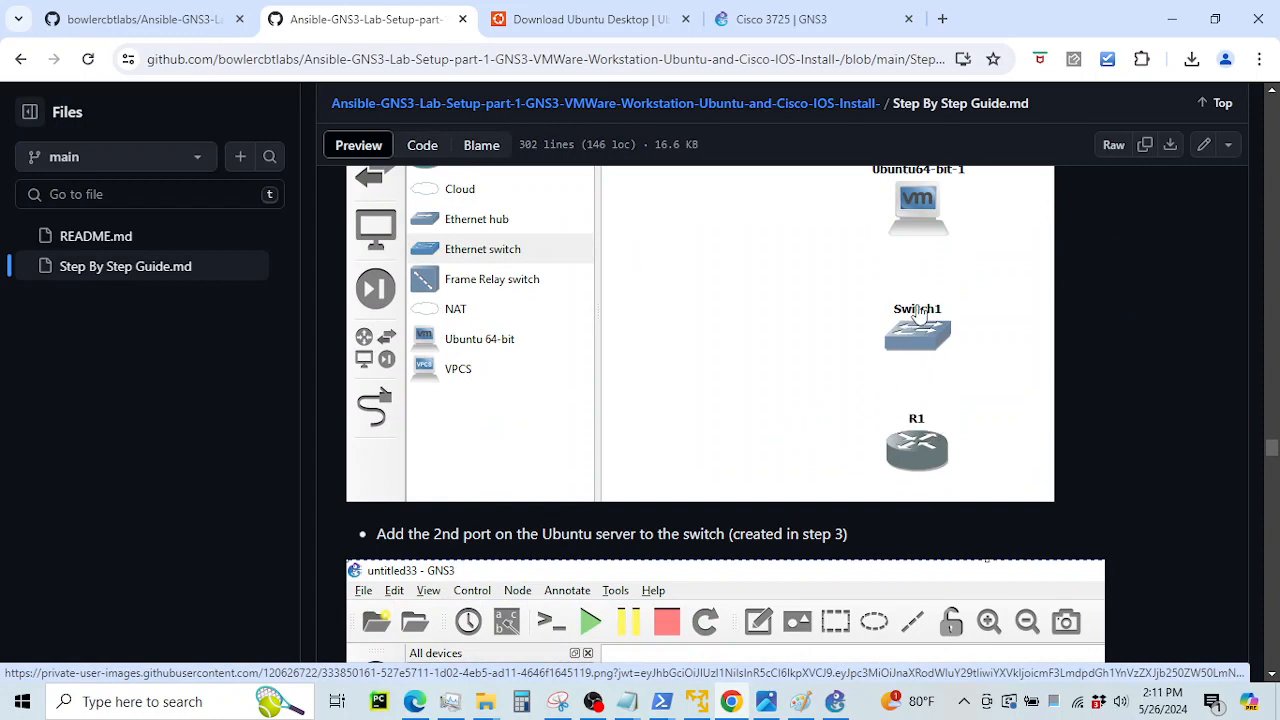
scroll(750, 445, down, 1)
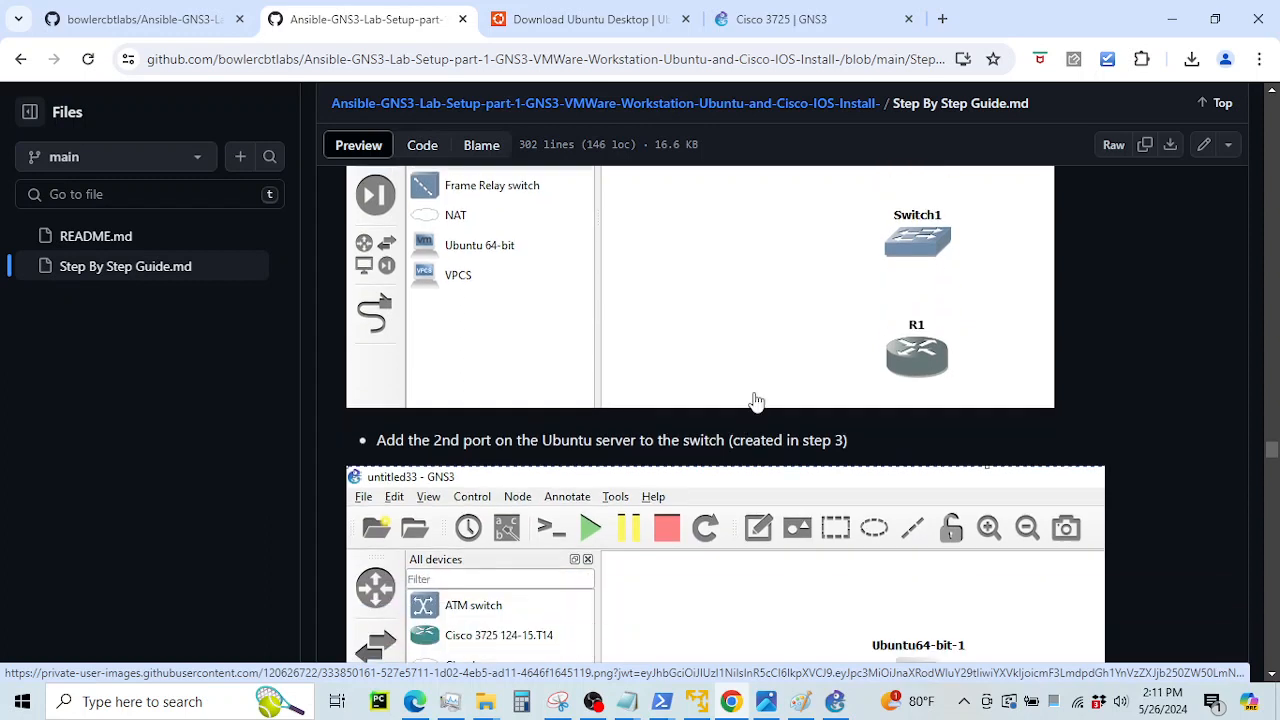
scroll(805, 368, up, 2)
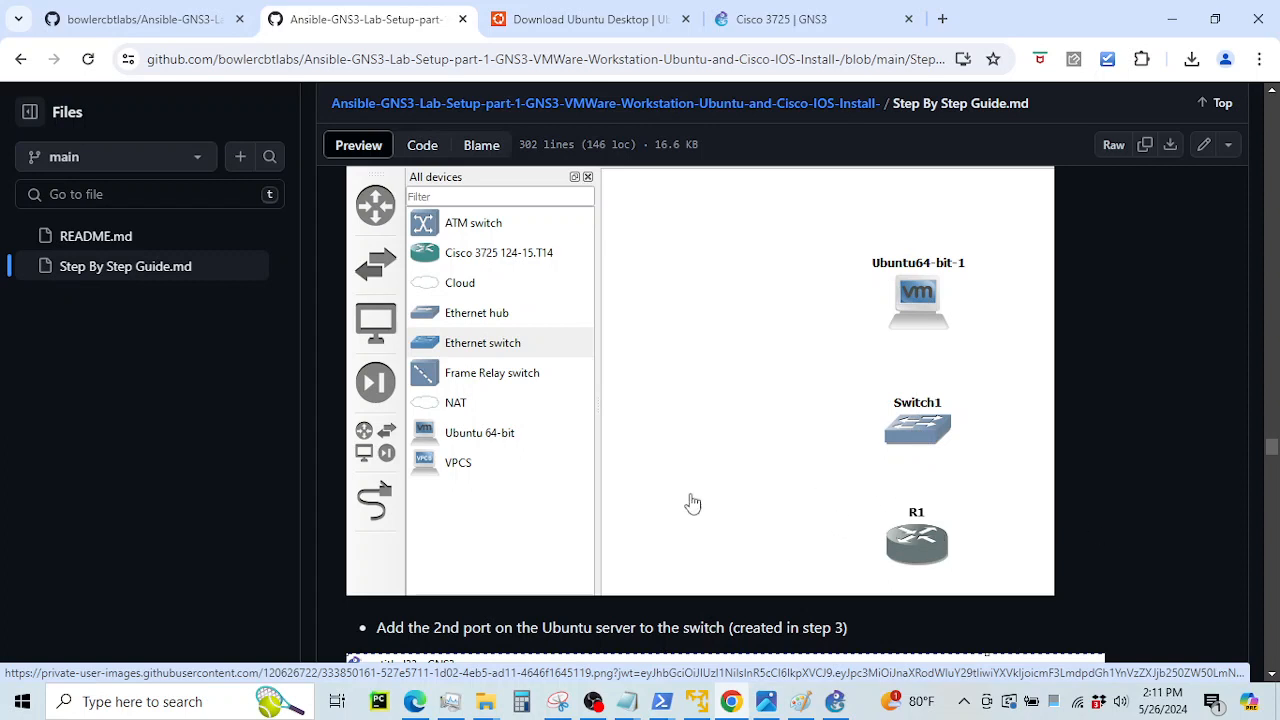
scroll(700, 431, down, 1)
scroll(814, 434, up, 1)
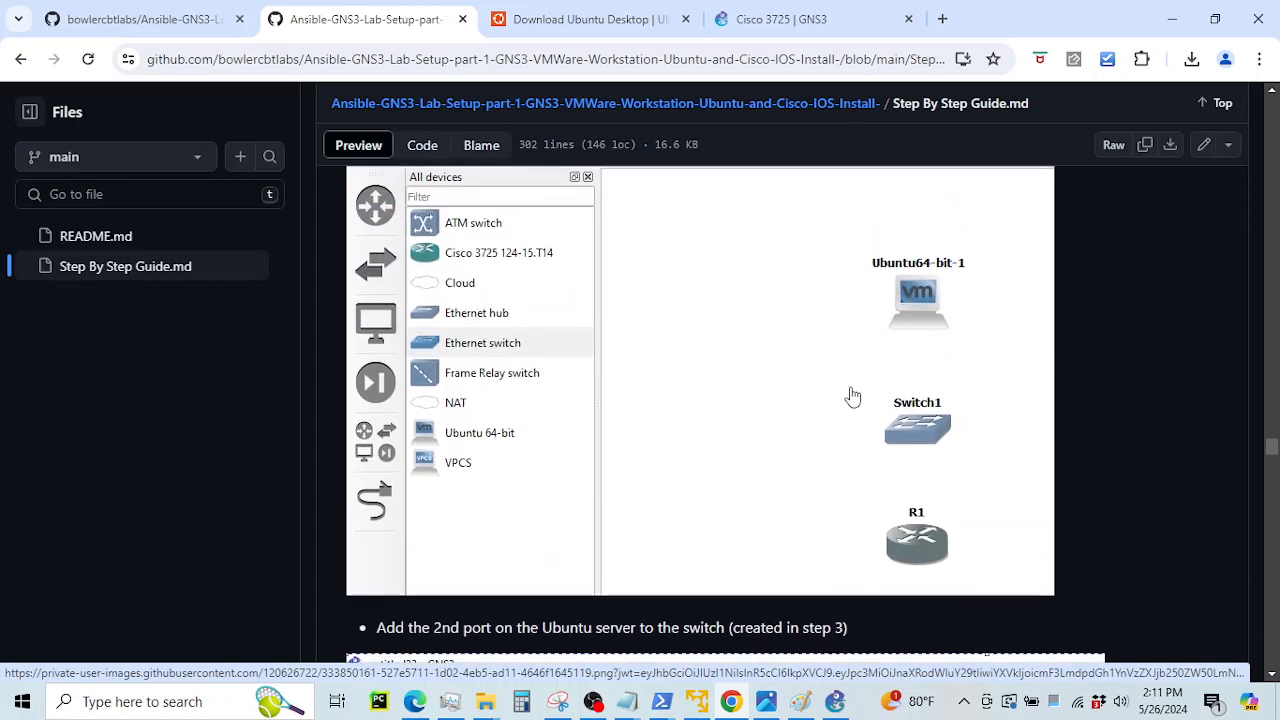
click(768, 702)
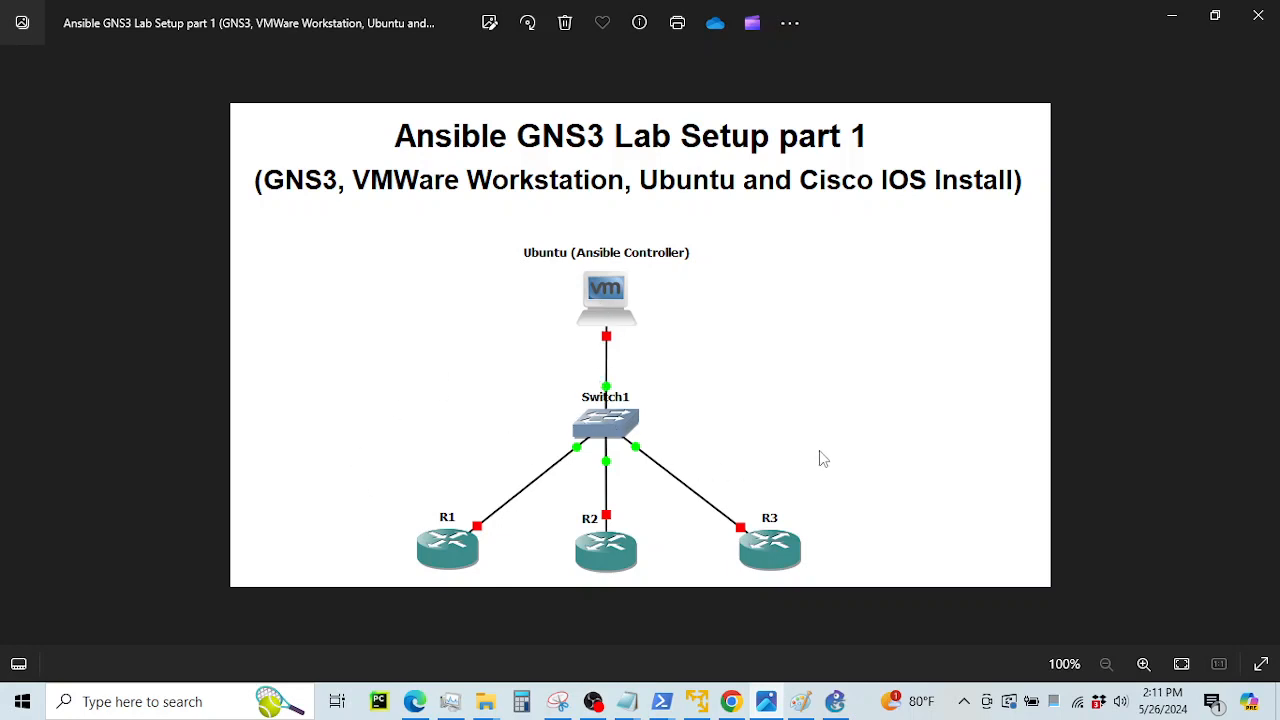
click(1172, 17)
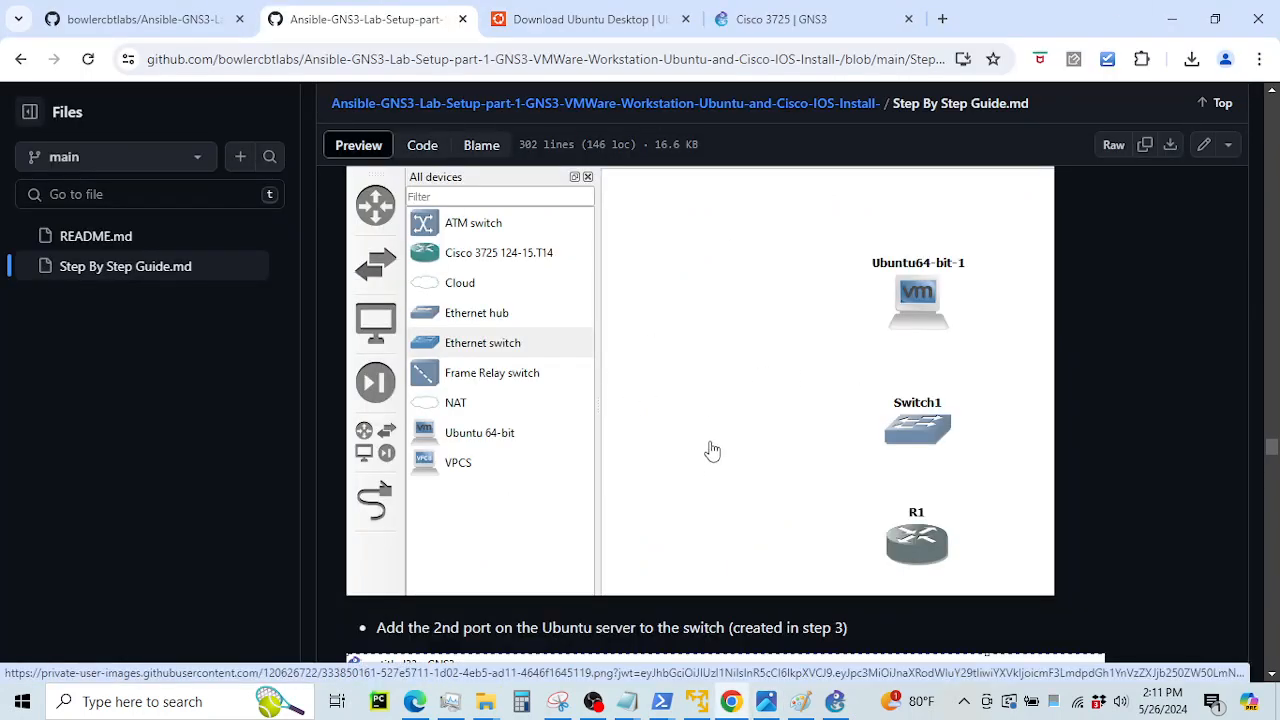
scroll(710, 449, up, 3)
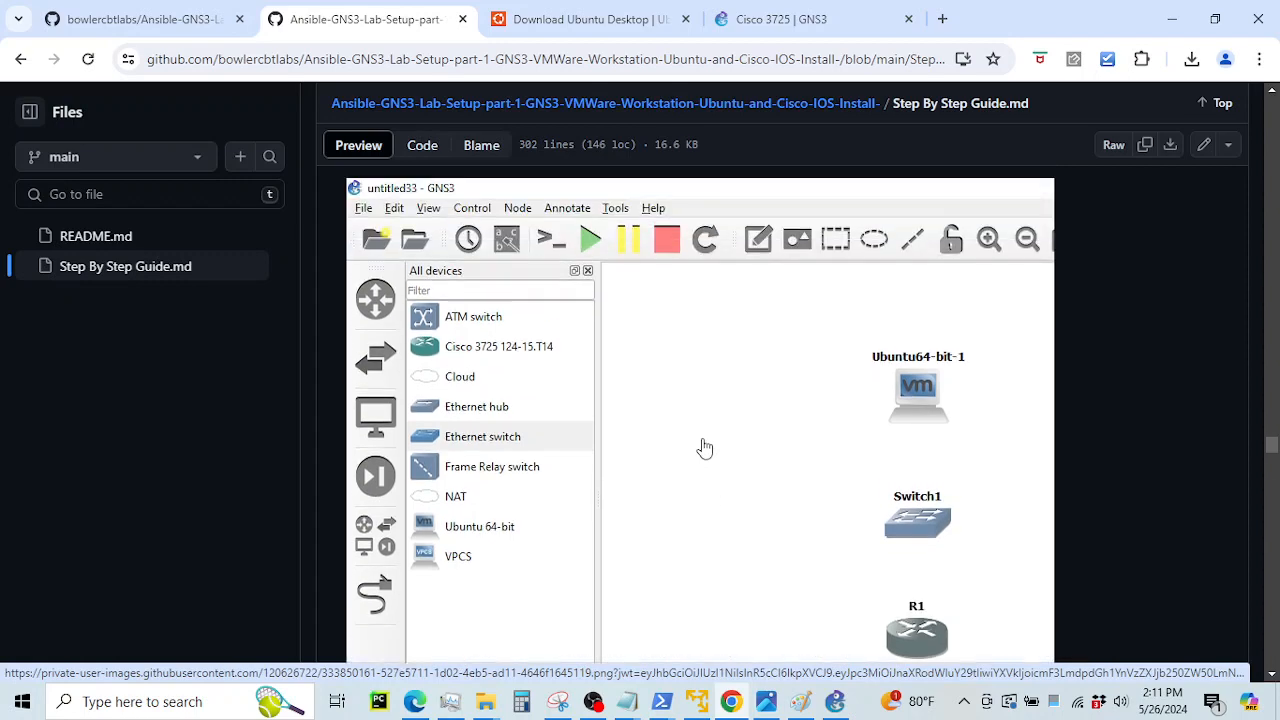
scroll(705, 447, up, 2)
scroll(705, 447, down, 5)
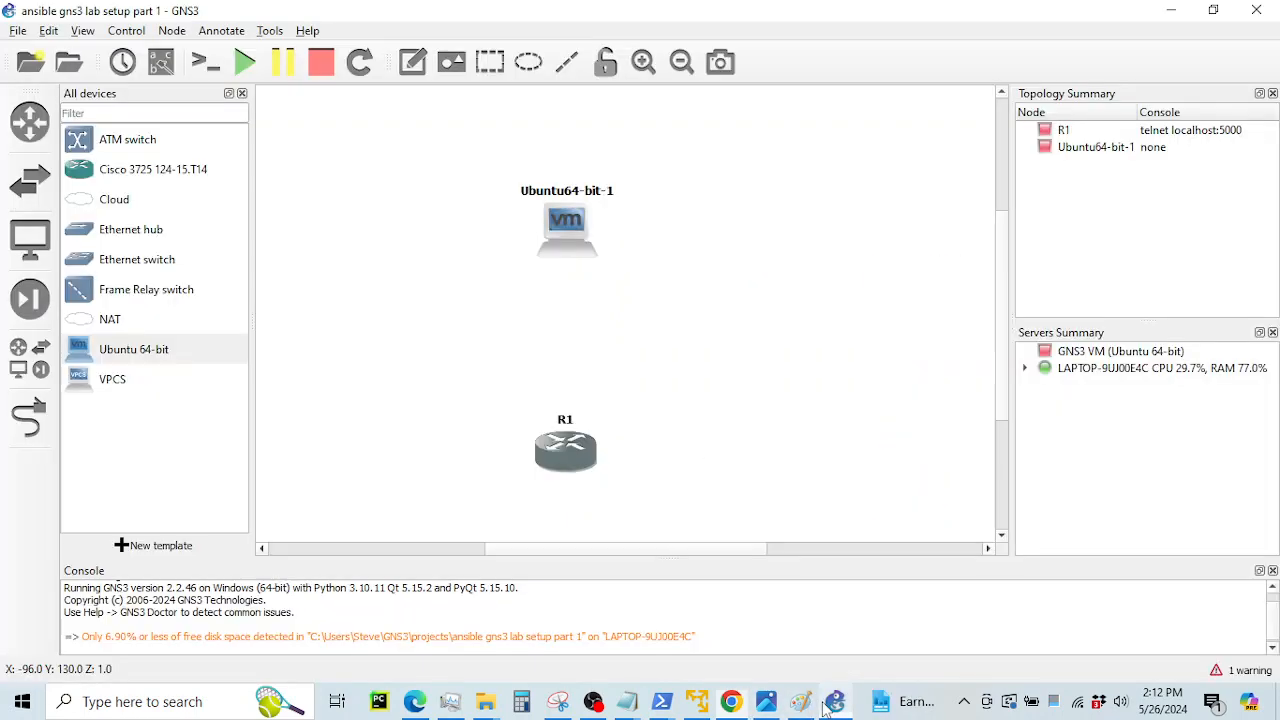
click(818, 706)
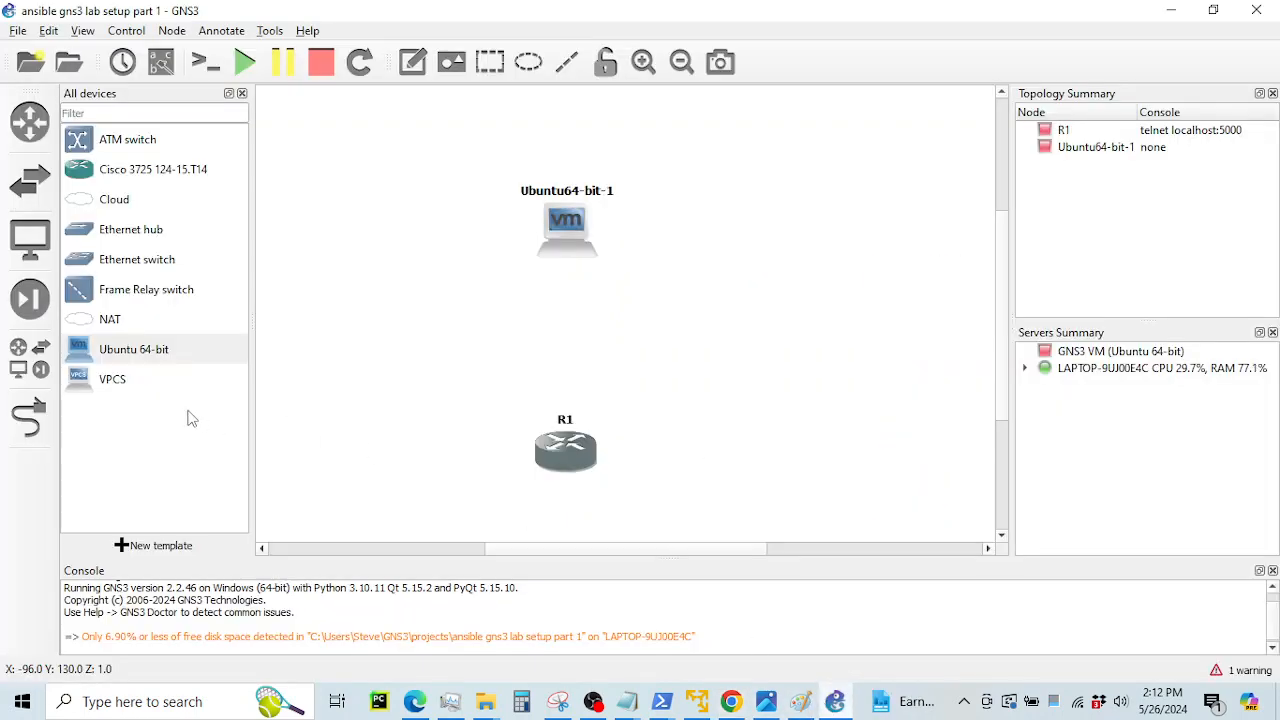
Add an Ethernet switch (Switch1) and two more Cisco 3725 routers, R2 and R3, to the canvas
mouse_move(105, 262)
mouse_down()
mouse_move(200, 266)
mouse_move(578, 358)
mouse_move(565, 352)
mouse_up()
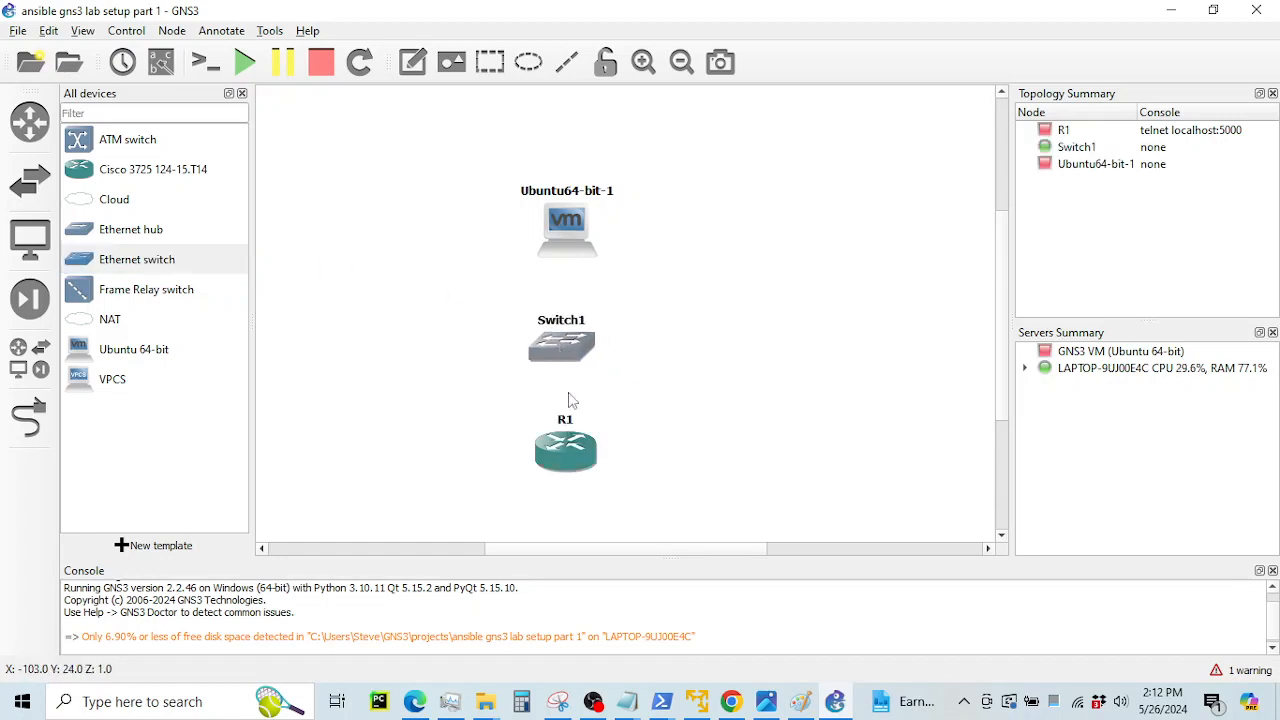
drag(558, 460, 428, 473)
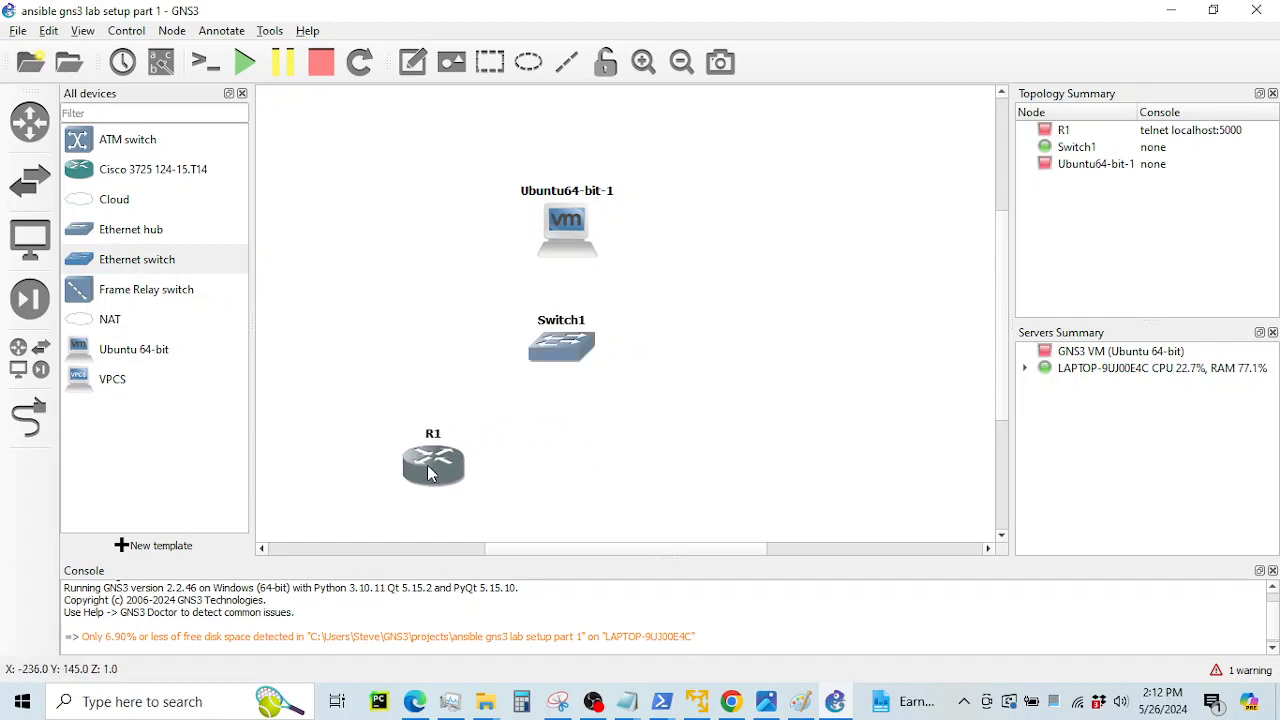
drag(574, 356, 563, 366)
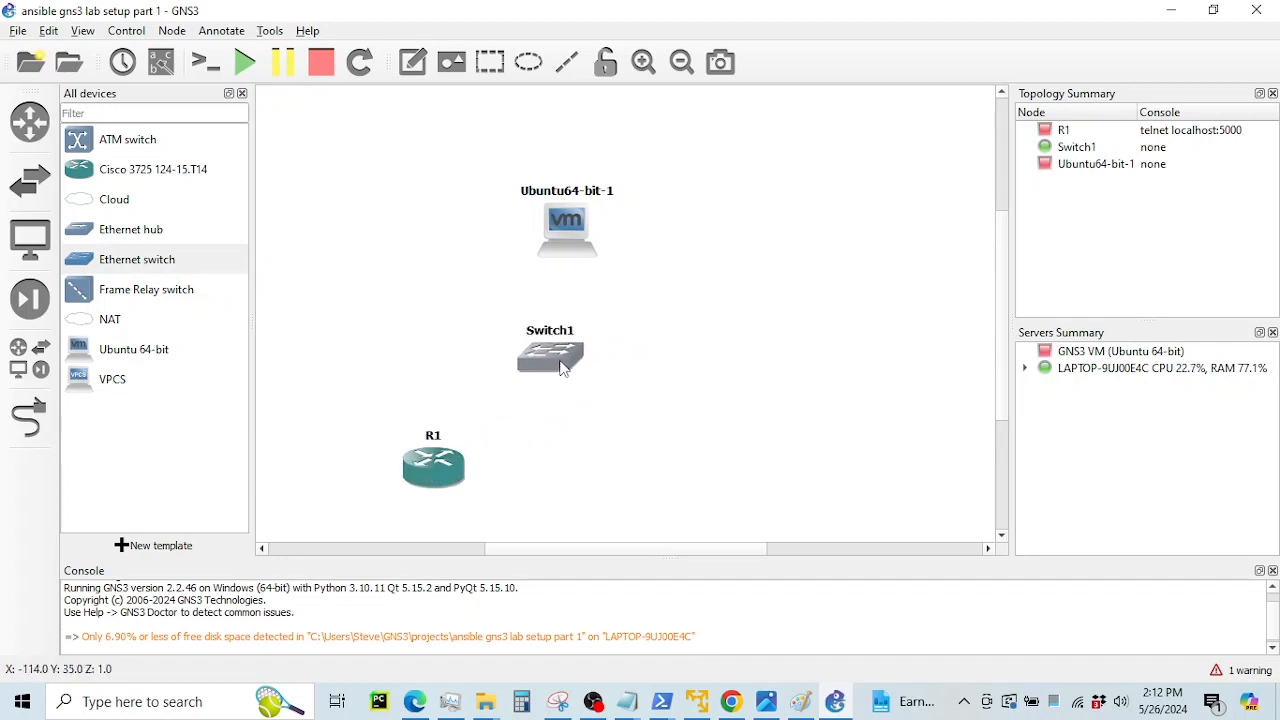
drag(118, 175, 592, 457)
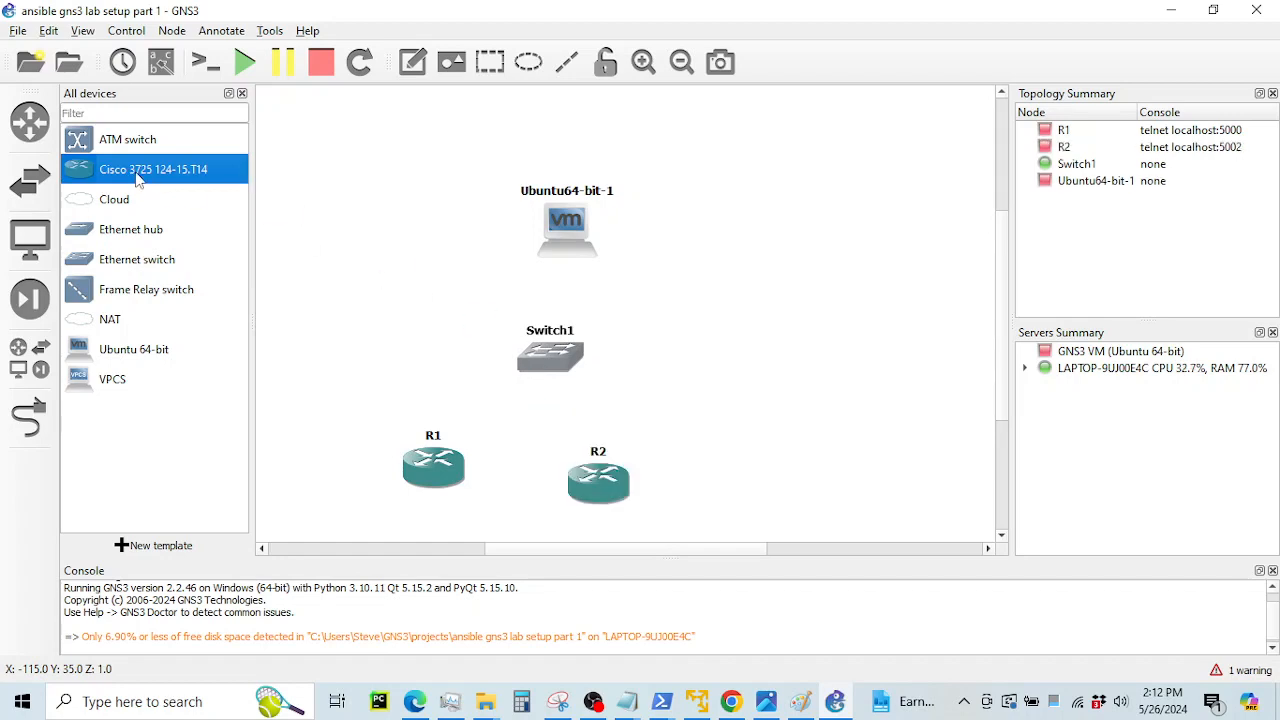
drag(140, 175, 756, 478)
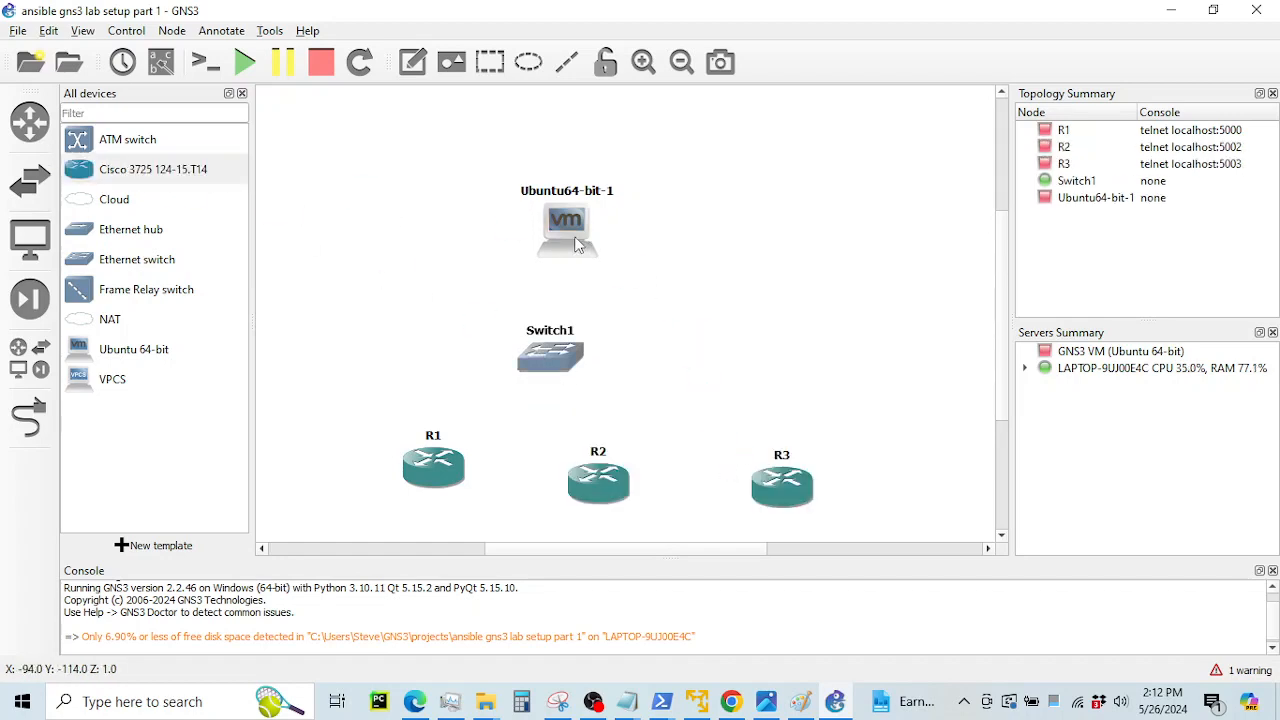
Arrange the nodes: Ubuntu64-bit-1 on top, Switch1 centred below it, R1–R3 in a row
drag(575, 245, 617, 240)
drag(534, 364, 588, 359)
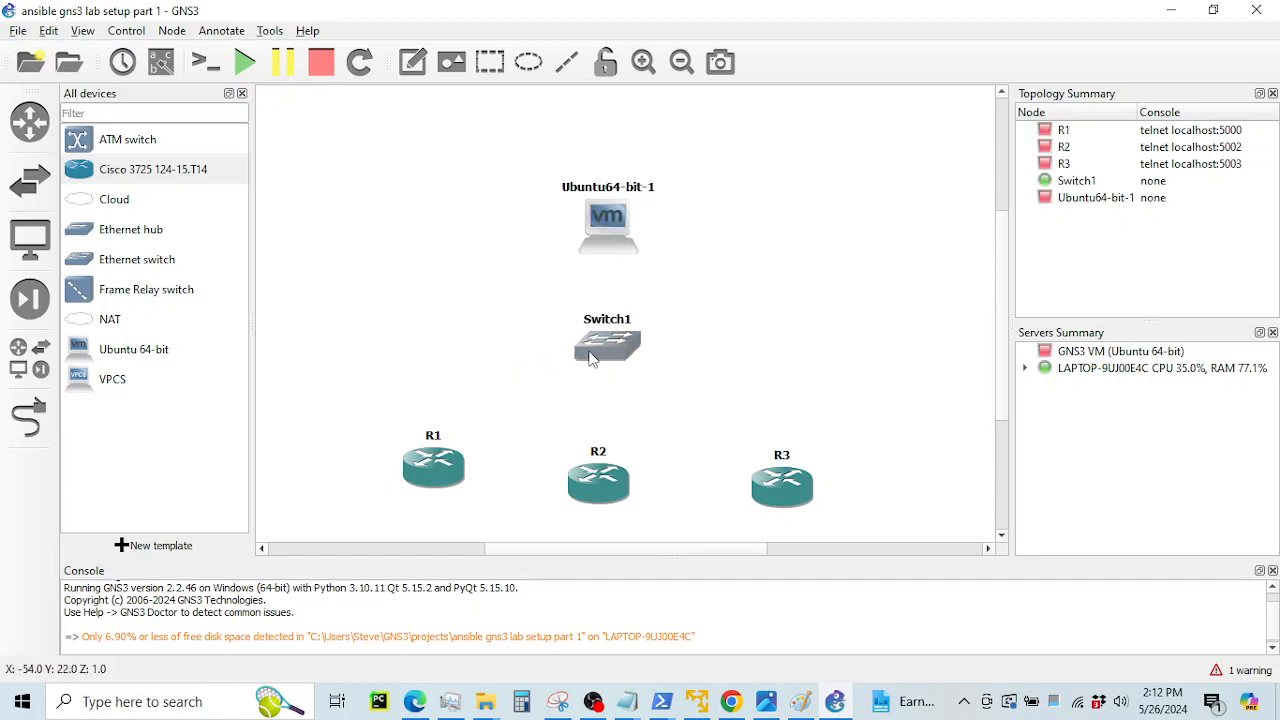
drag(458, 472, 450, 492)
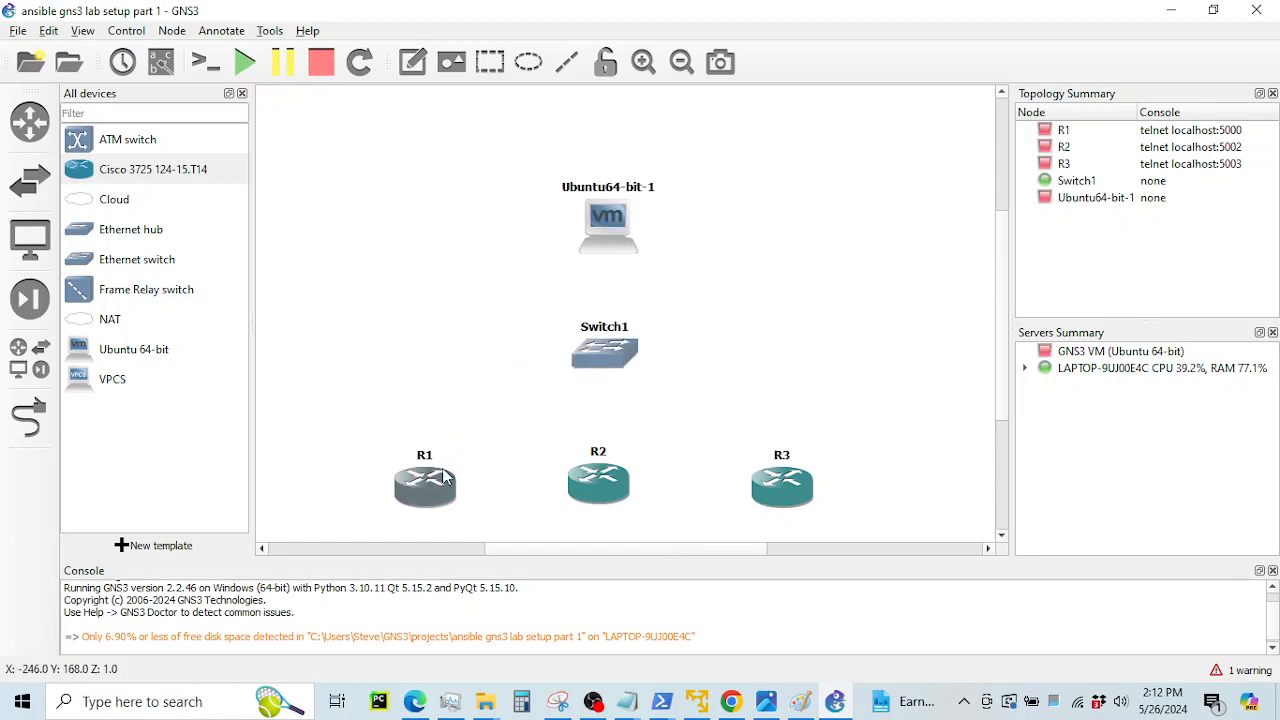
drag(602, 361, 601, 372)
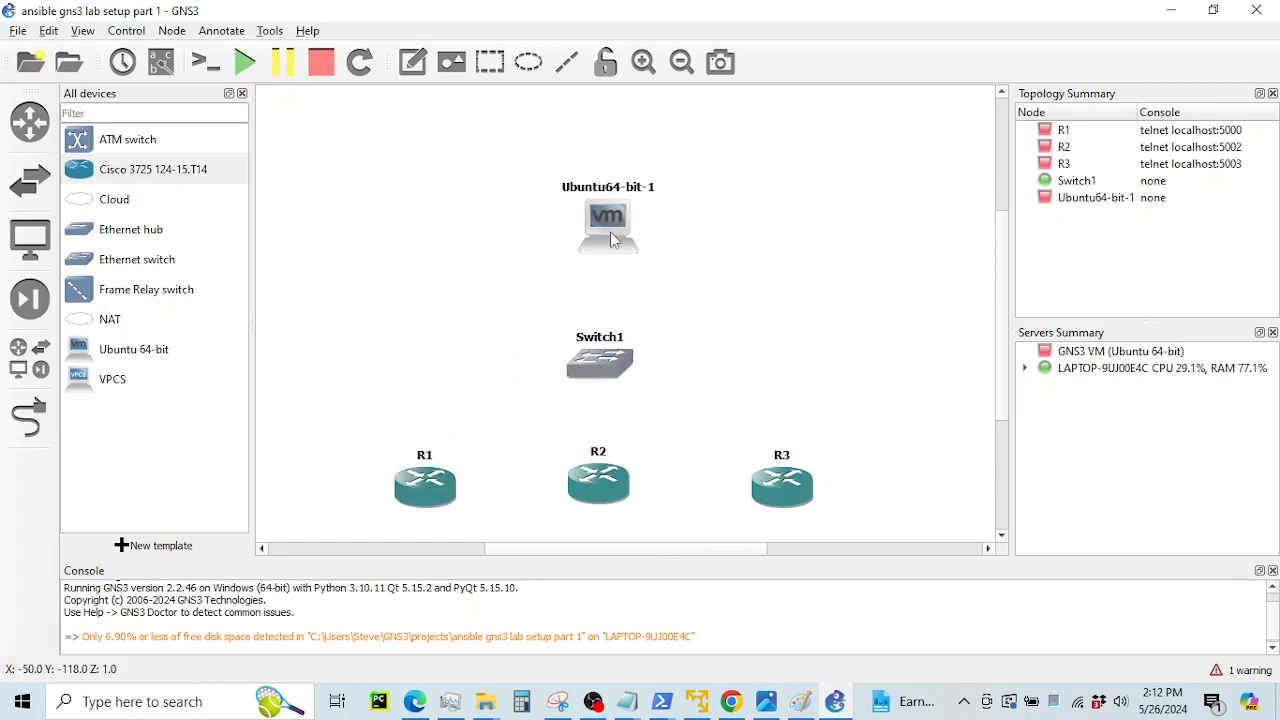
drag(614, 238, 601, 240)
click(715, 314)
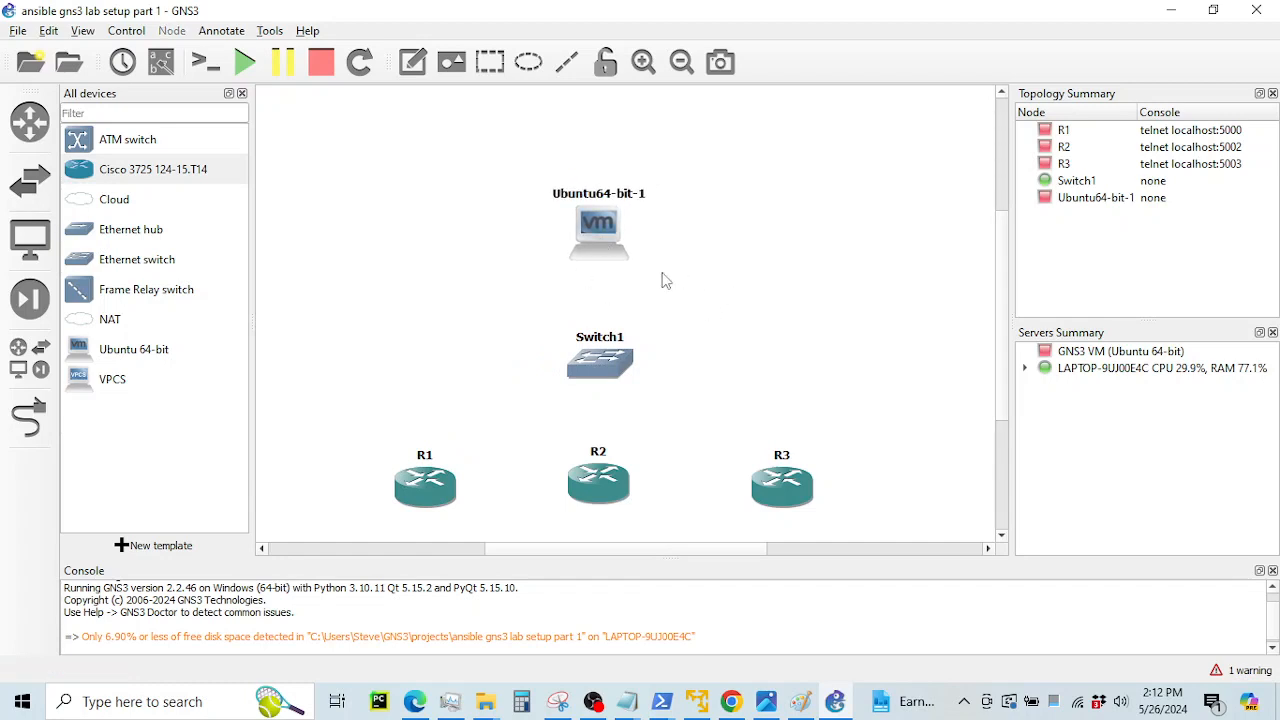
click(731, 701)
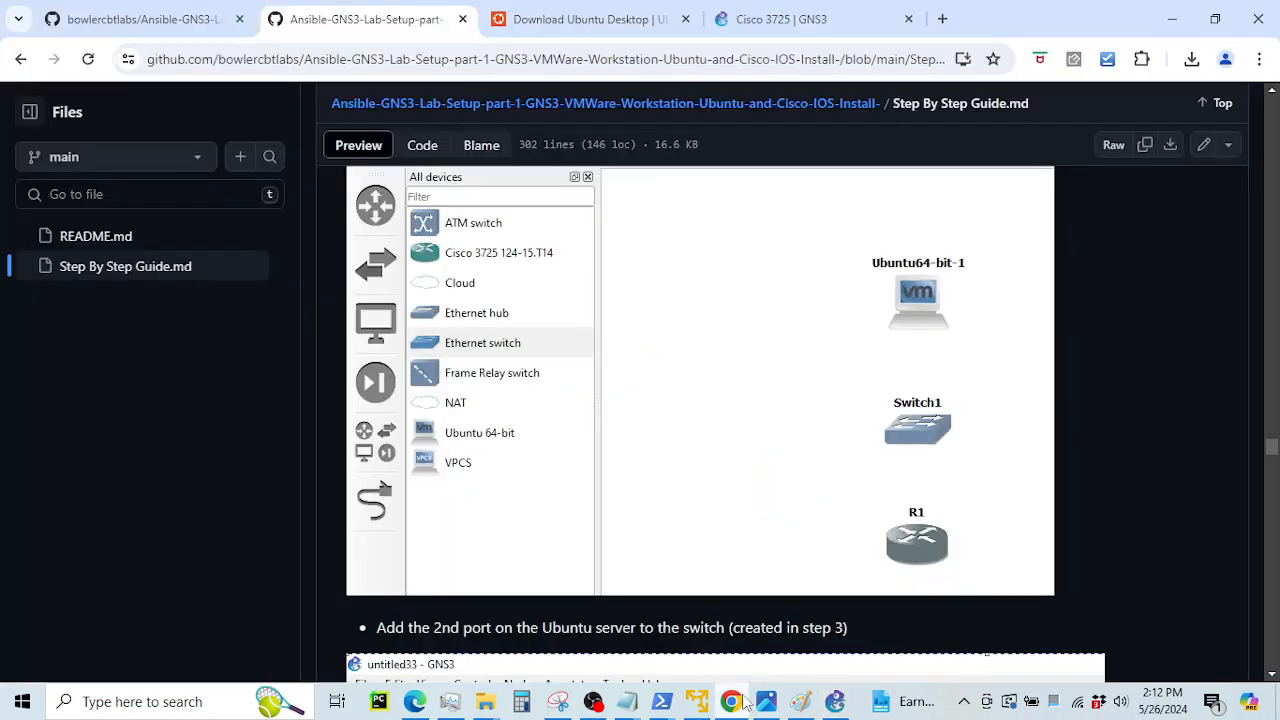
Review the guide's 'Add the 2nd port' screenshots, then return to the GNS3 project
scroll(672, 443, down, 2)
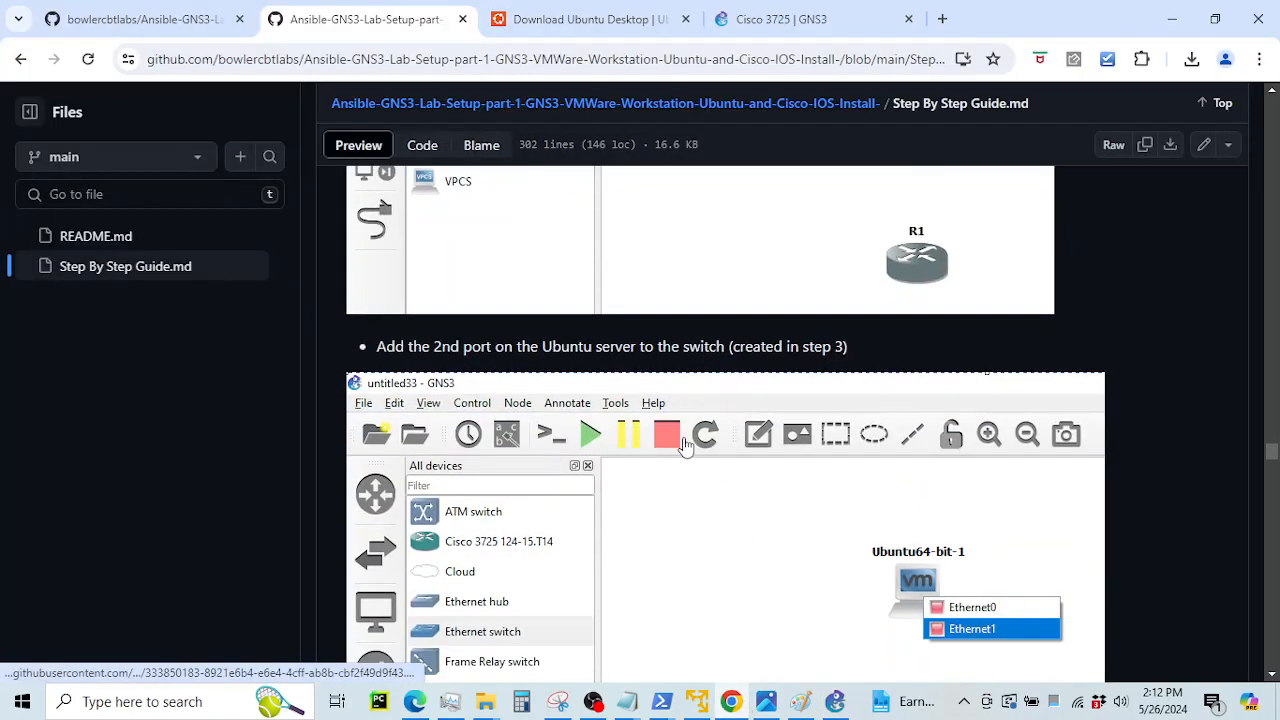
scroll(686, 446, down, 2)
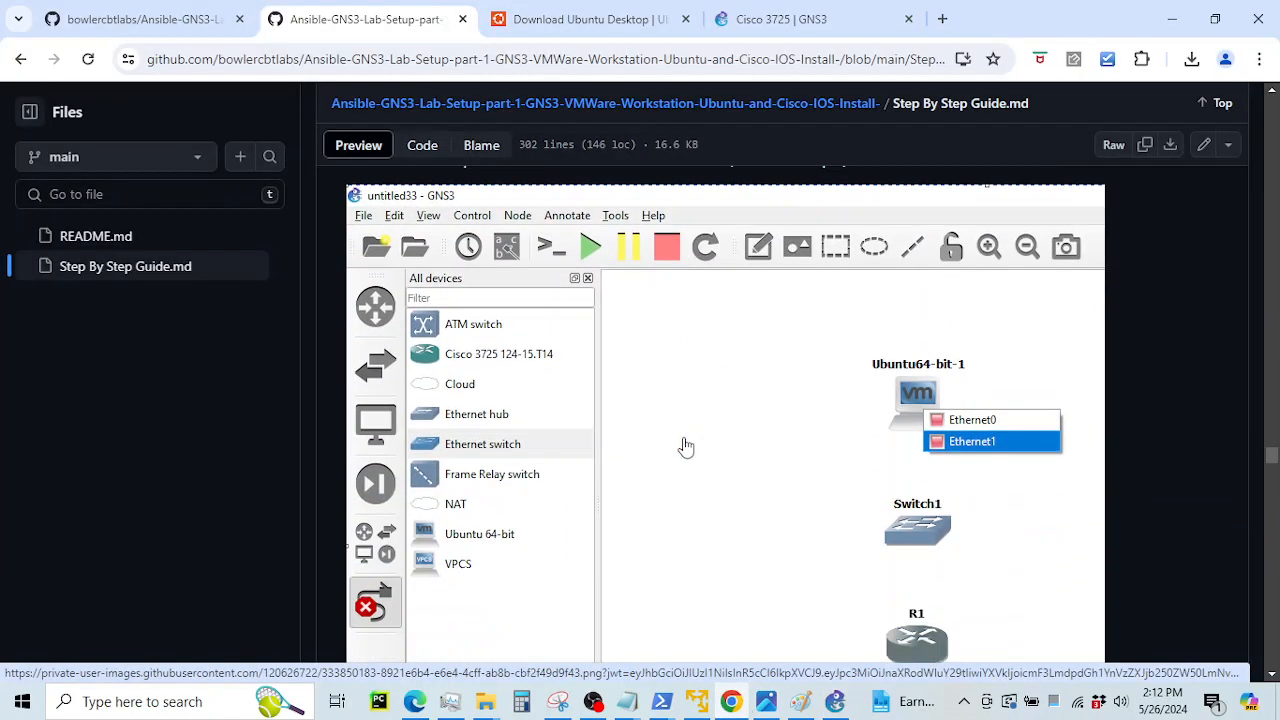
scroll(686, 447, down, 4)
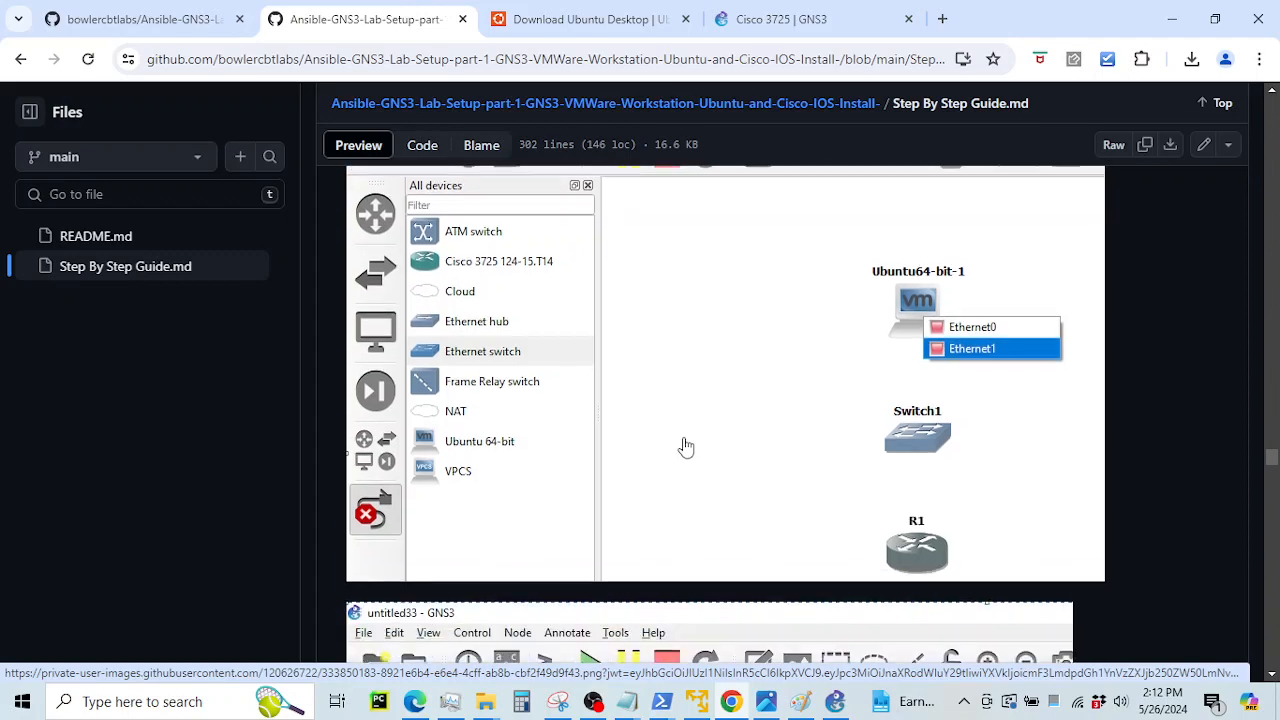
scroll(686, 447, up, 2)
scroll(686, 447, up, 2)
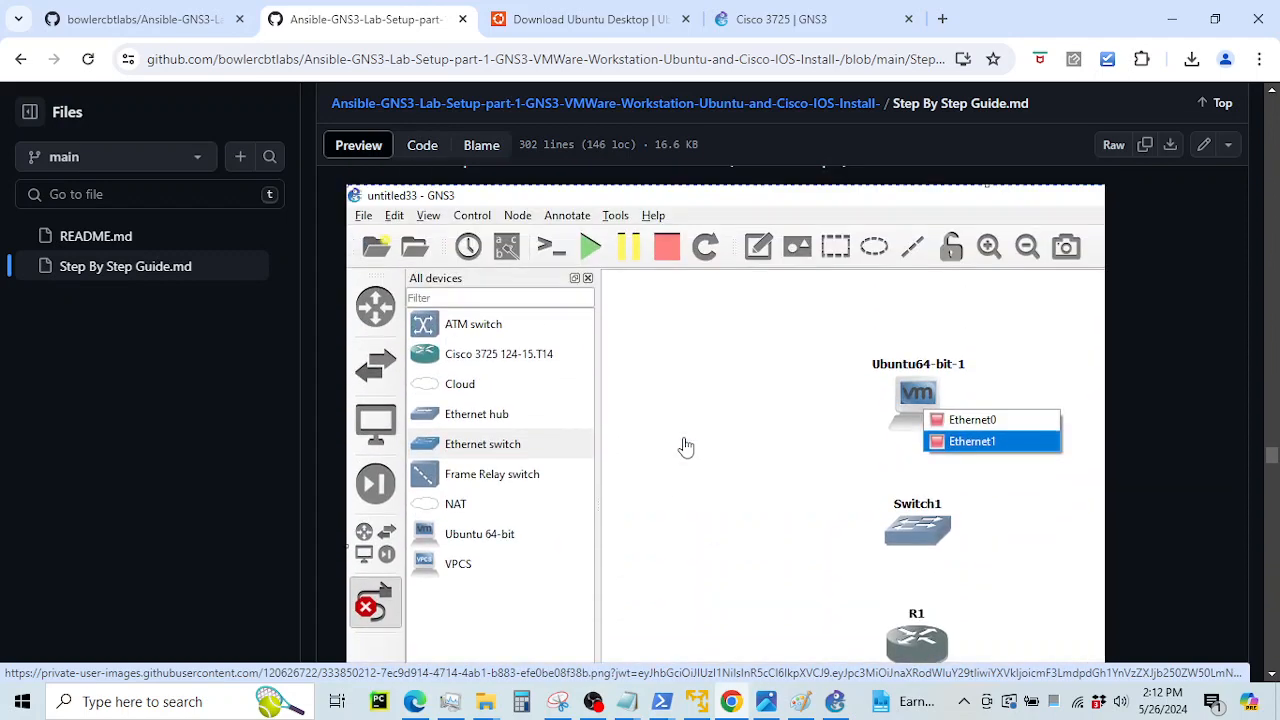
scroll(700, 430, down, 5)
scroll(709, 461, down, 5)
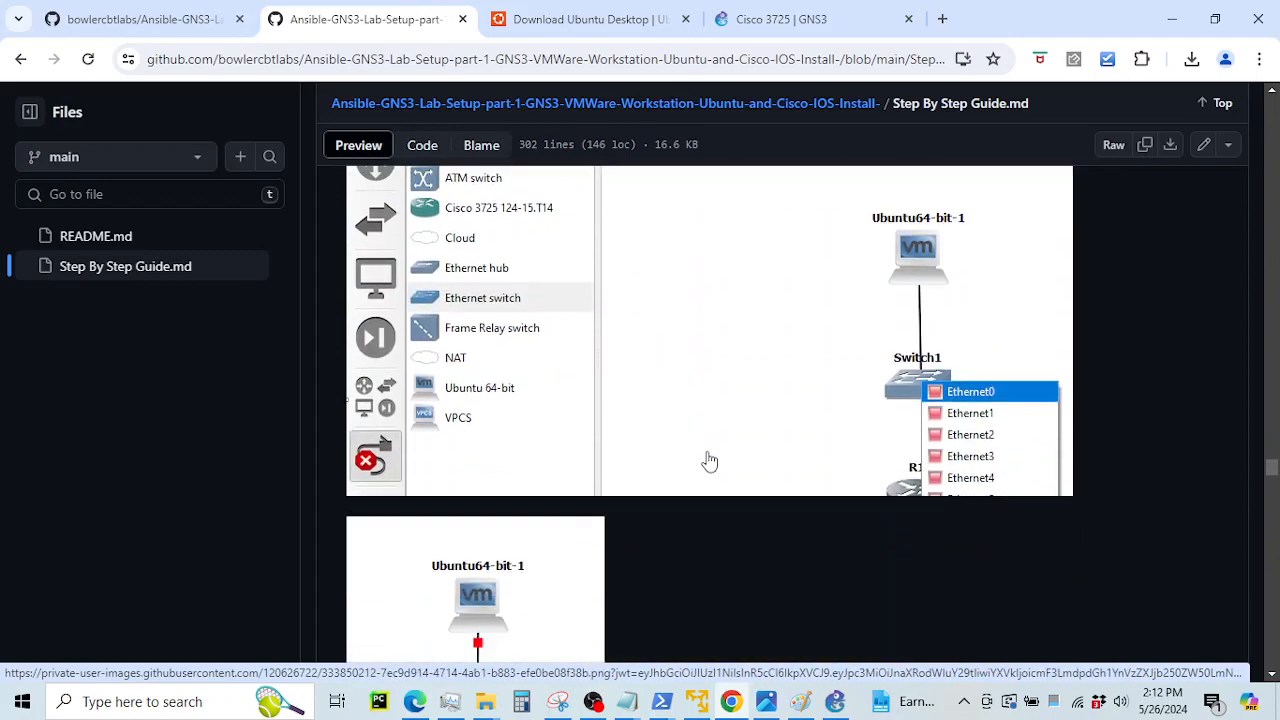
scroll(708, 460, up, 1)
scroll(707, 459, up, 3)
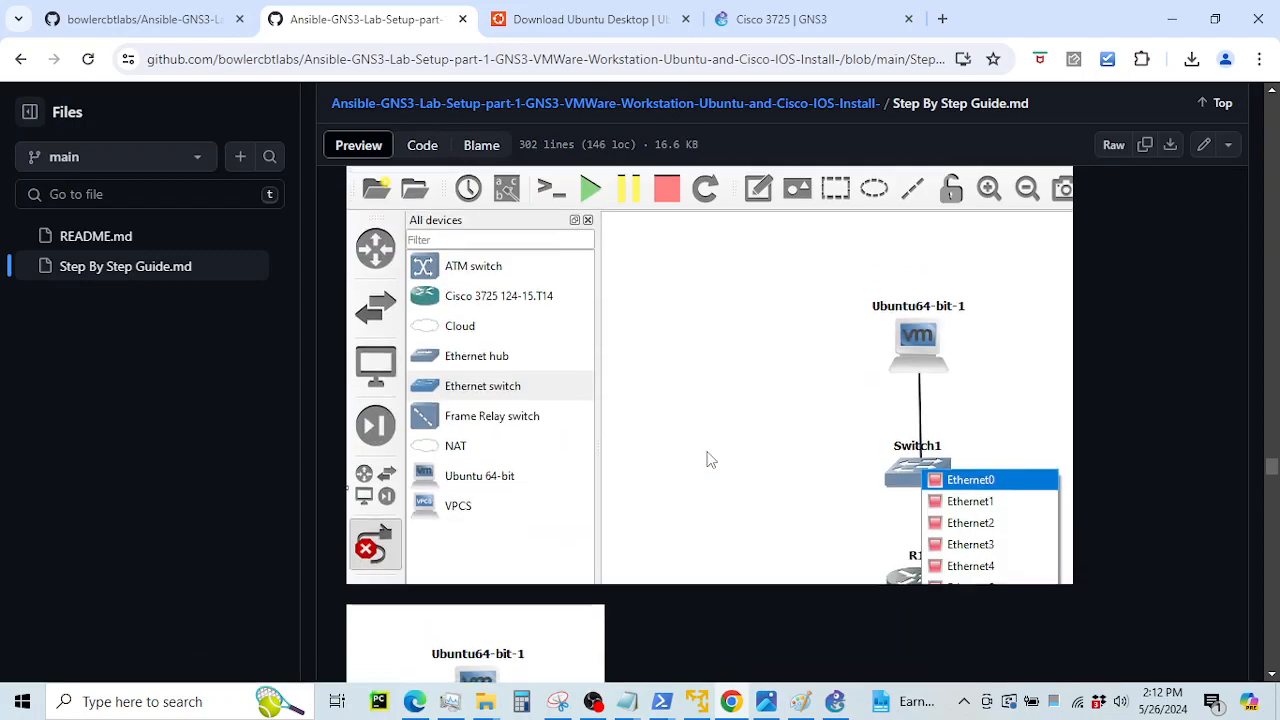
scroll(709, 457, down, 6)
click(836, 702)
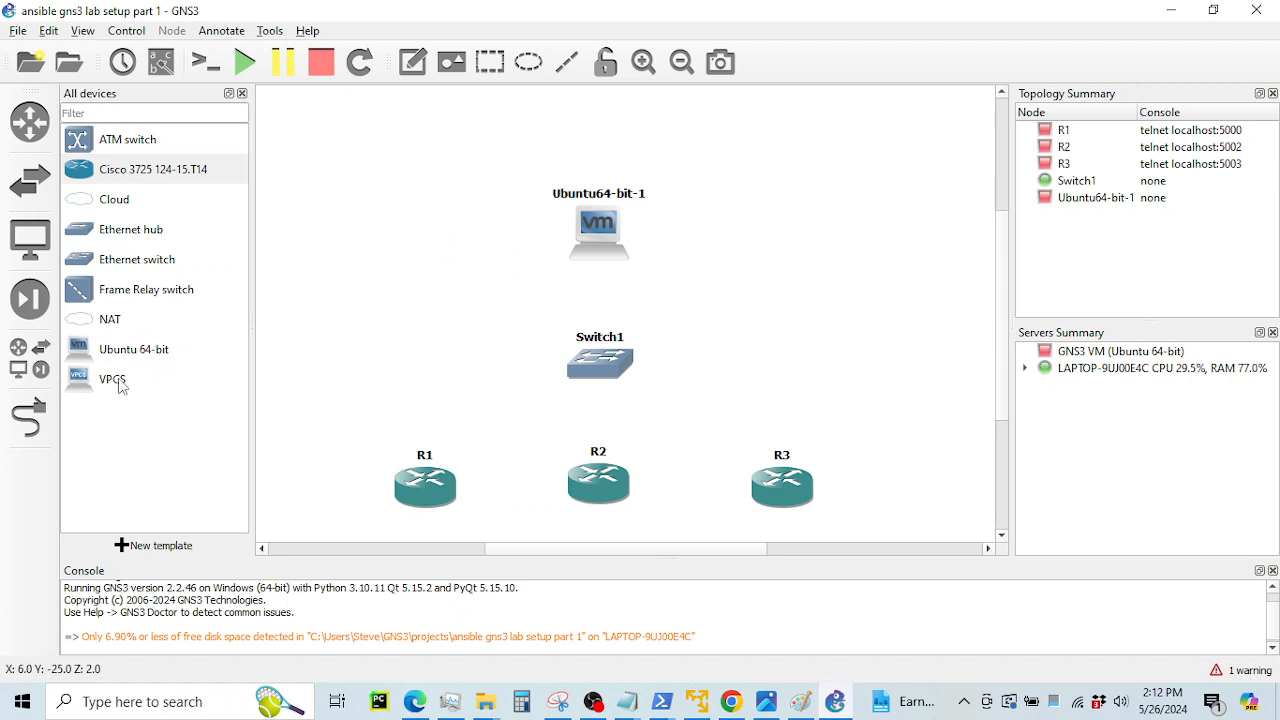
Link Ubuntu64-bit-1's Ethernet1 to Switch1's Ethernet0
click(30, 428)
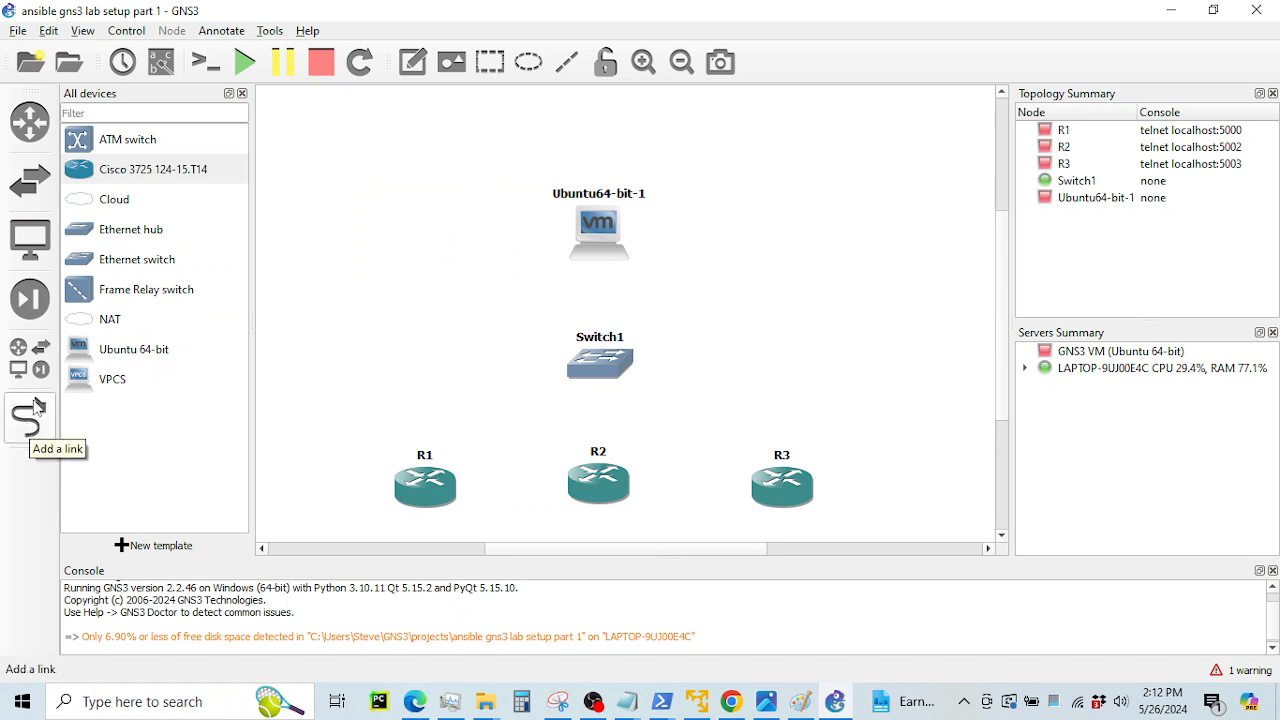
click(30, 420)
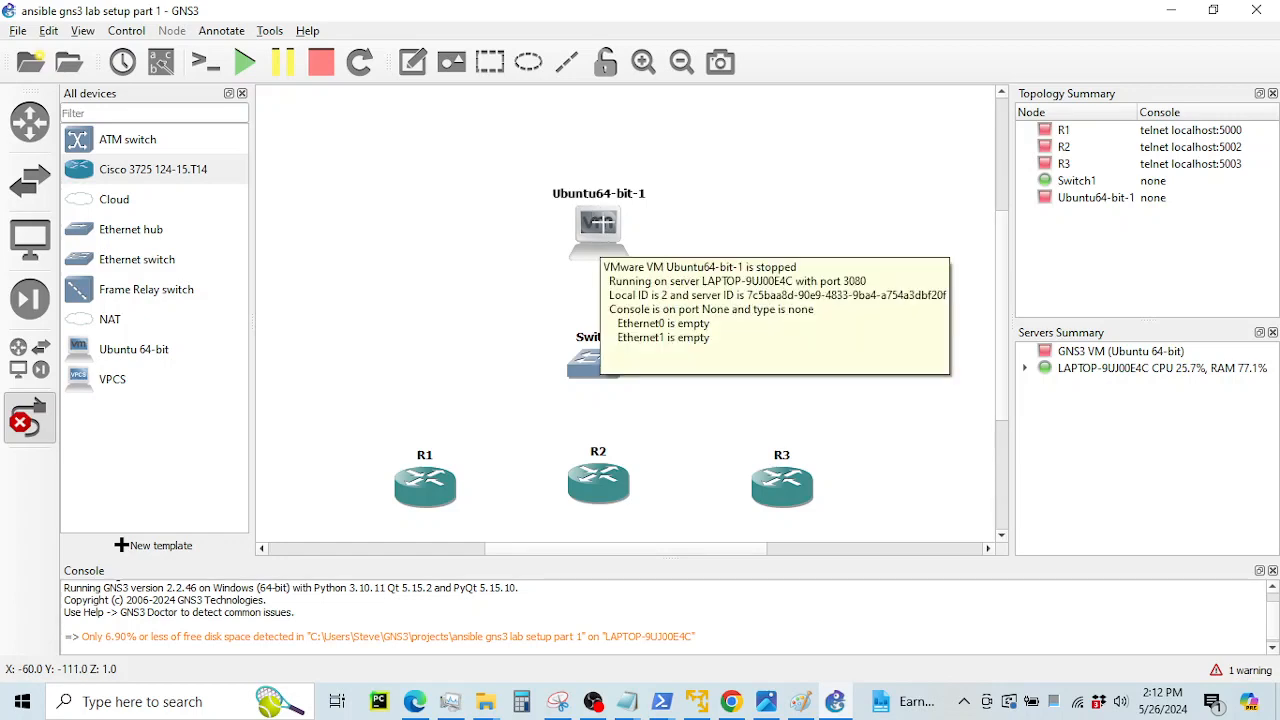
click(596, 243)
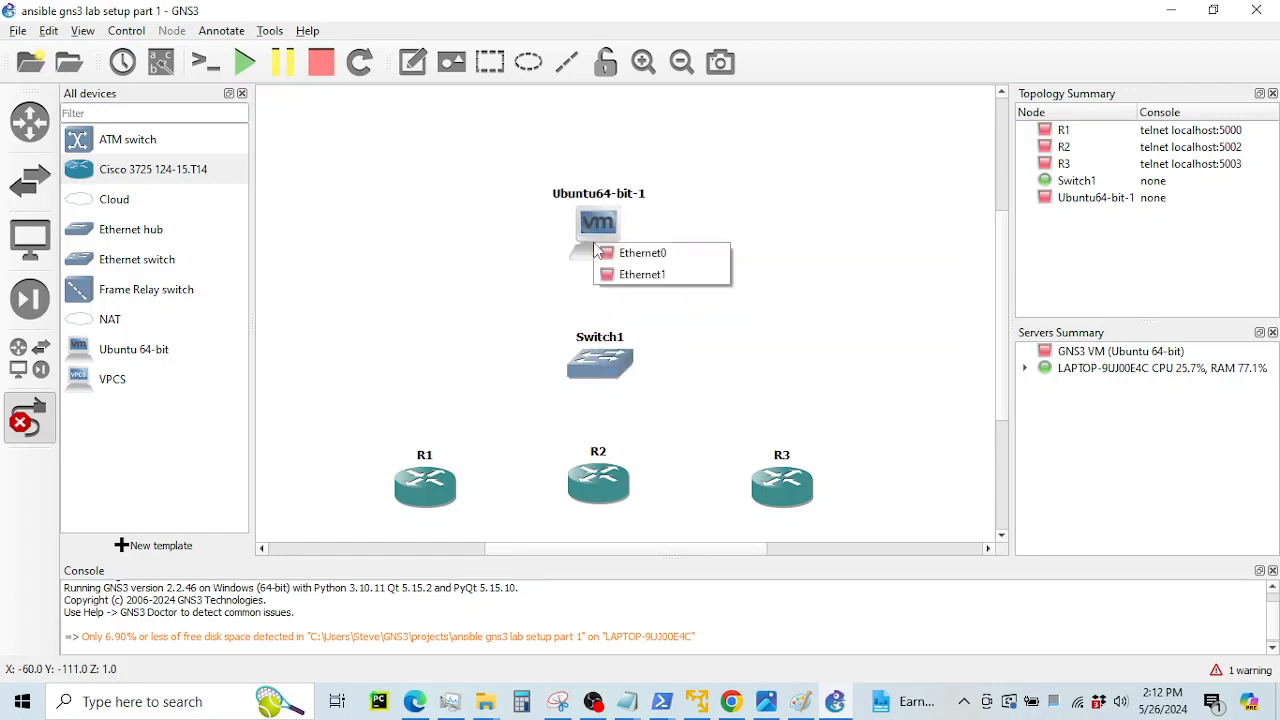
click(645, 274)
click(604, 362)
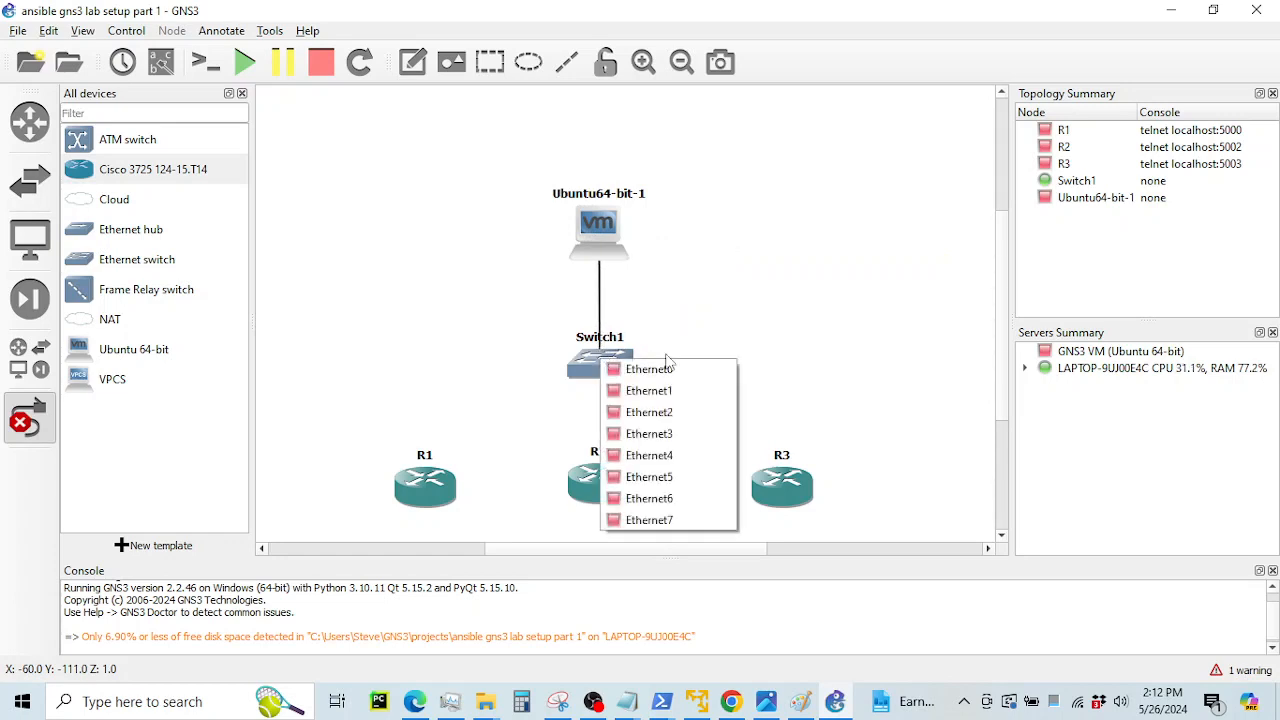
click(650, 370)
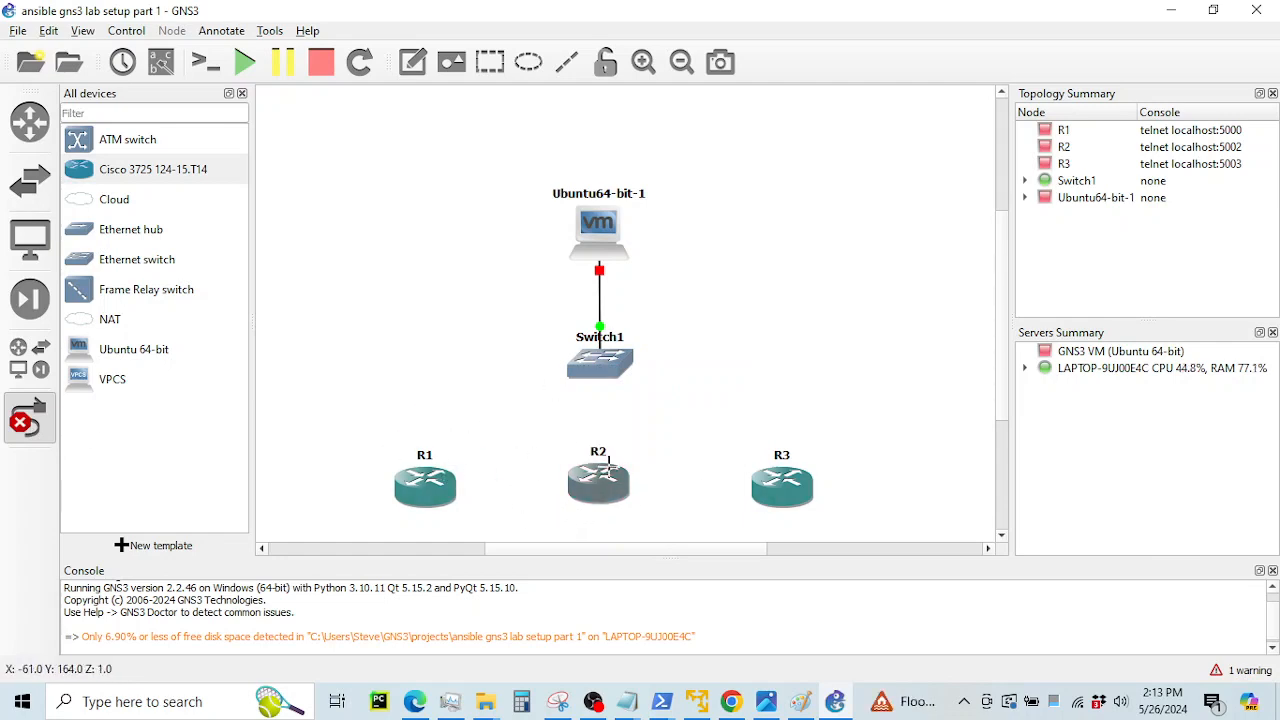
Link FastEthernet0/0 of R1, R2 and R3 to Switch1's Ethernet1, Ethernet2 and Ethernet3
click(429, 488)
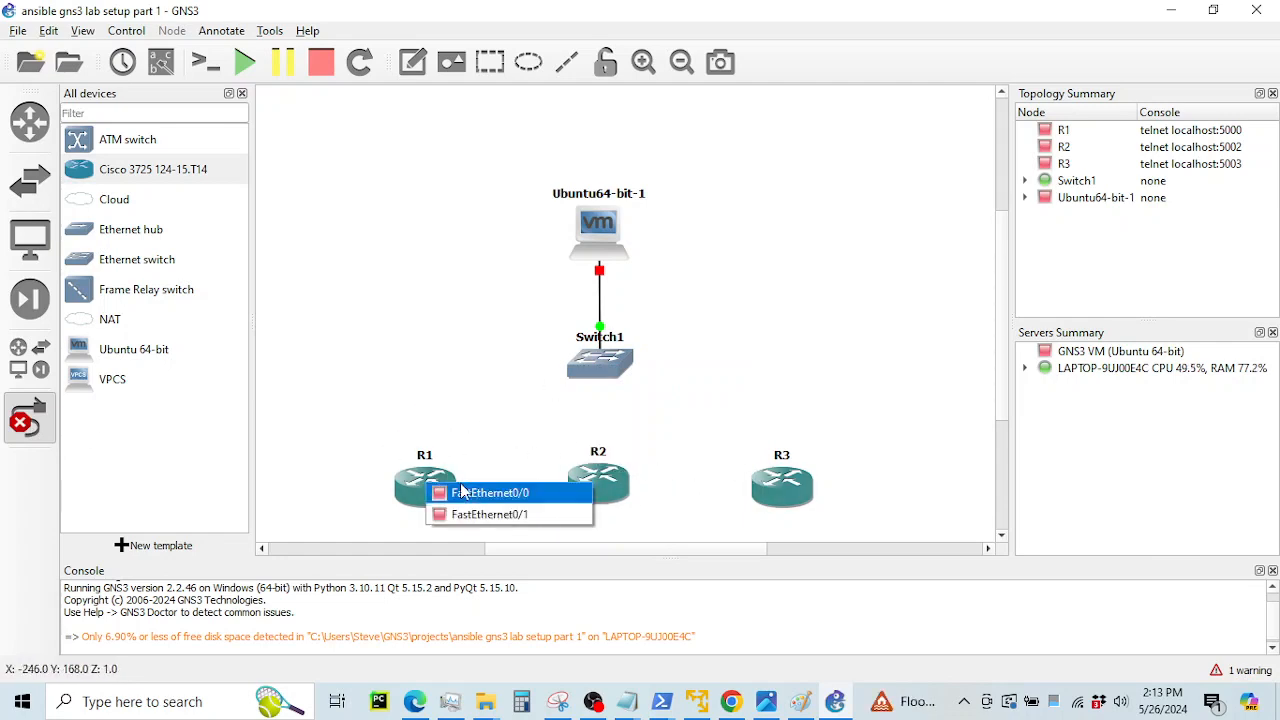
click(457, 492)
click(585, 369)
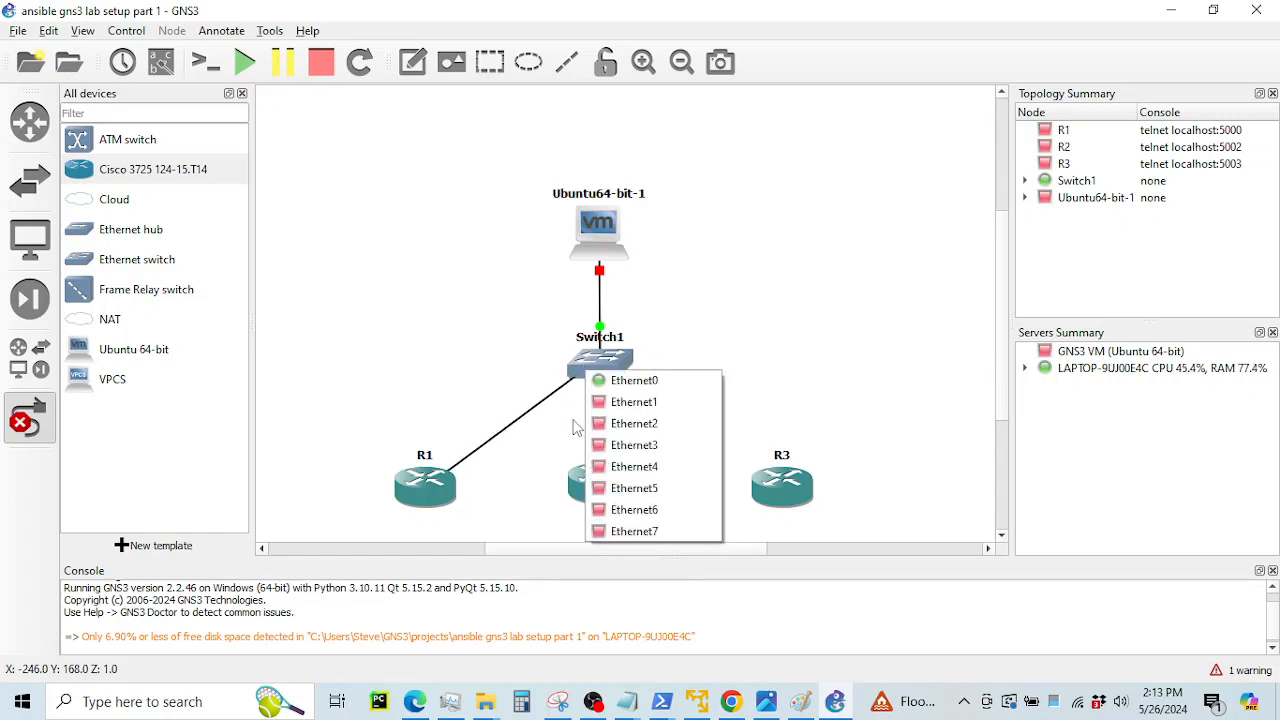
click(622, 404)
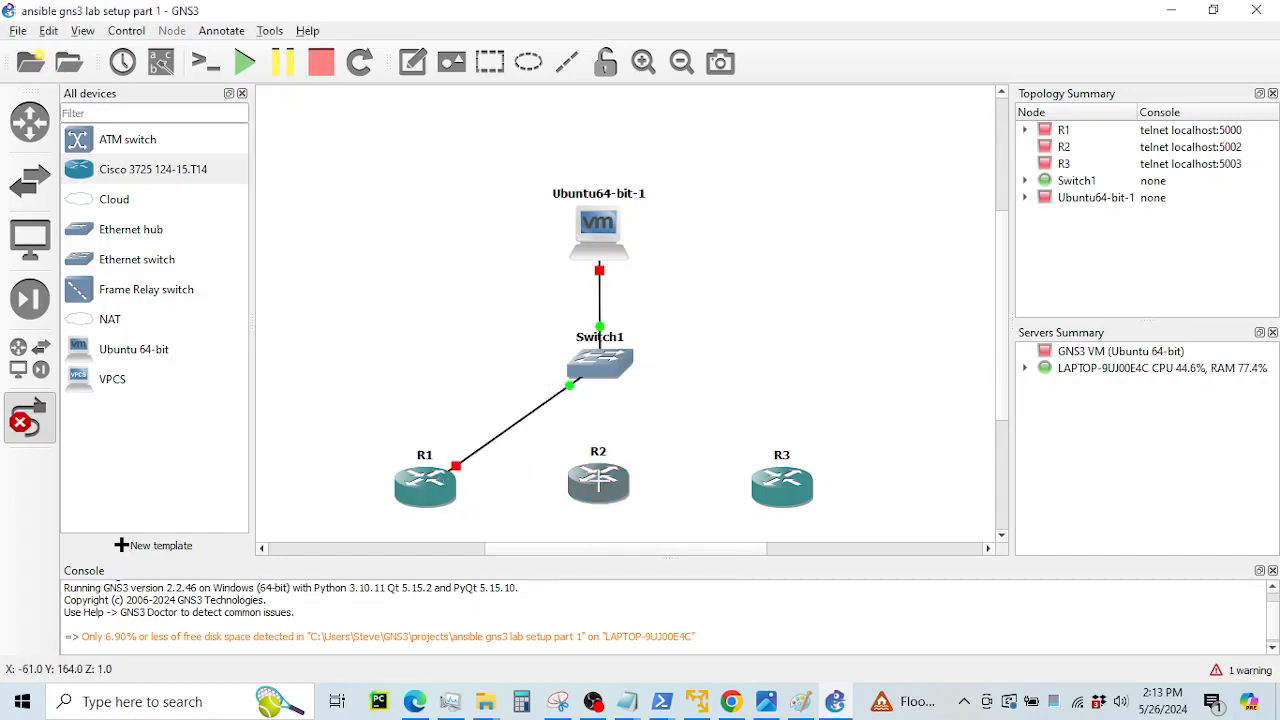
click(598, 480)
click(618, 490)
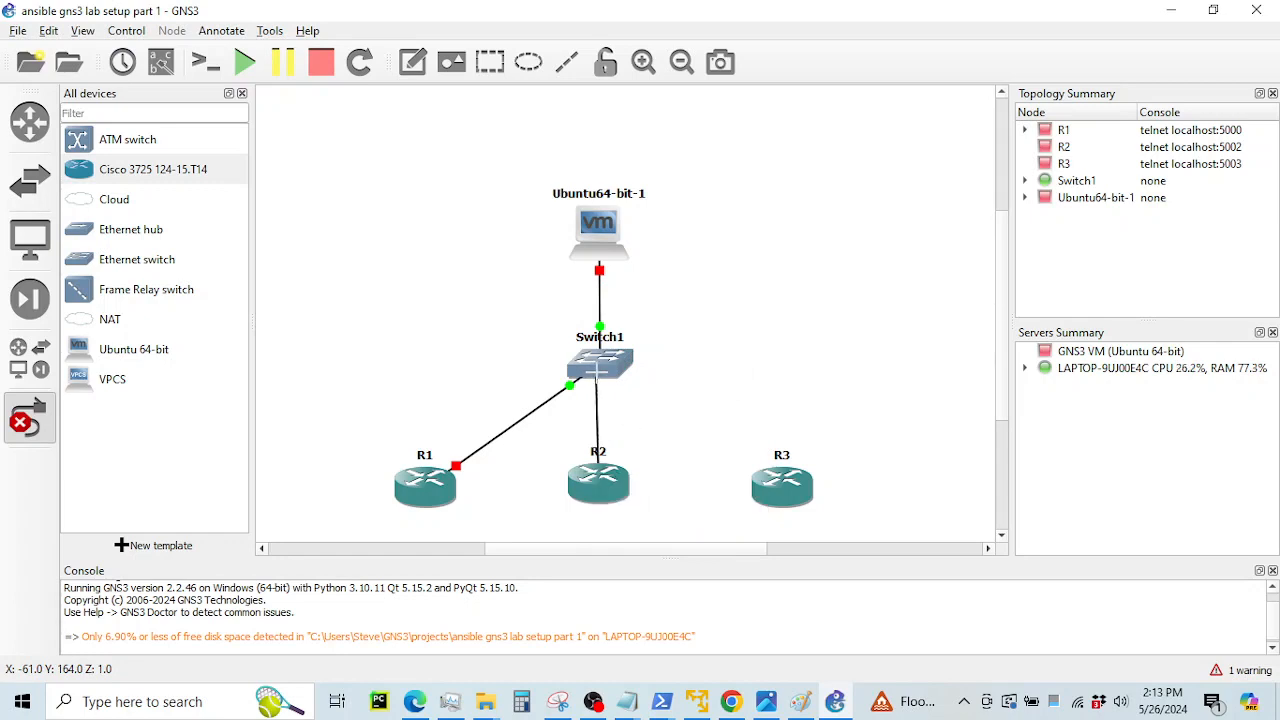
click(597, 370)
click(638, 425)
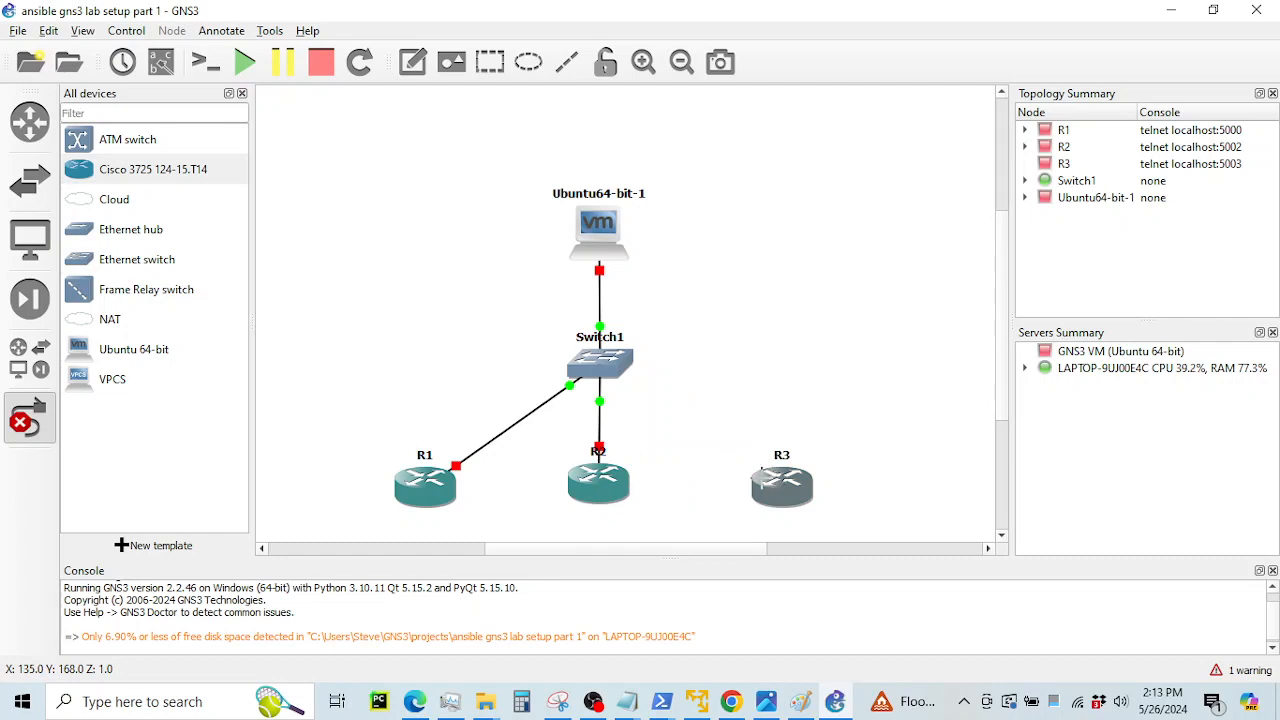
click(760, 474)
click(800, 490)
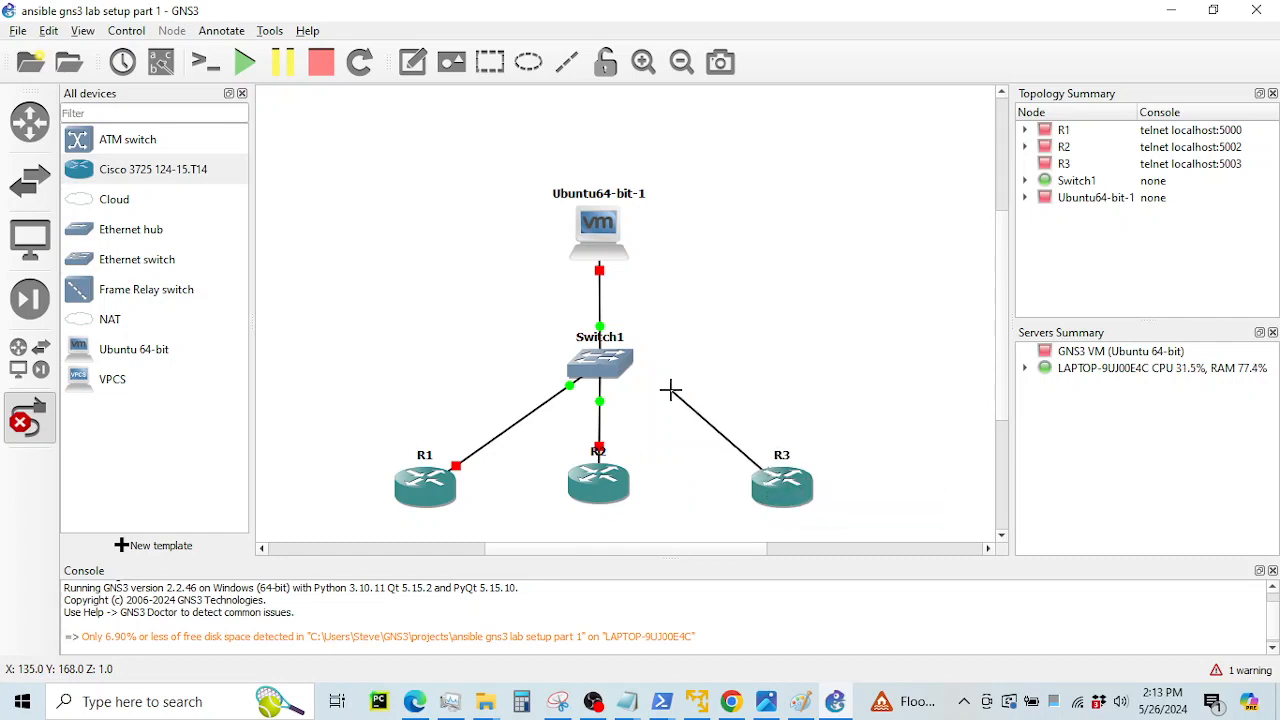
click(624, 368)
click(662, 441)
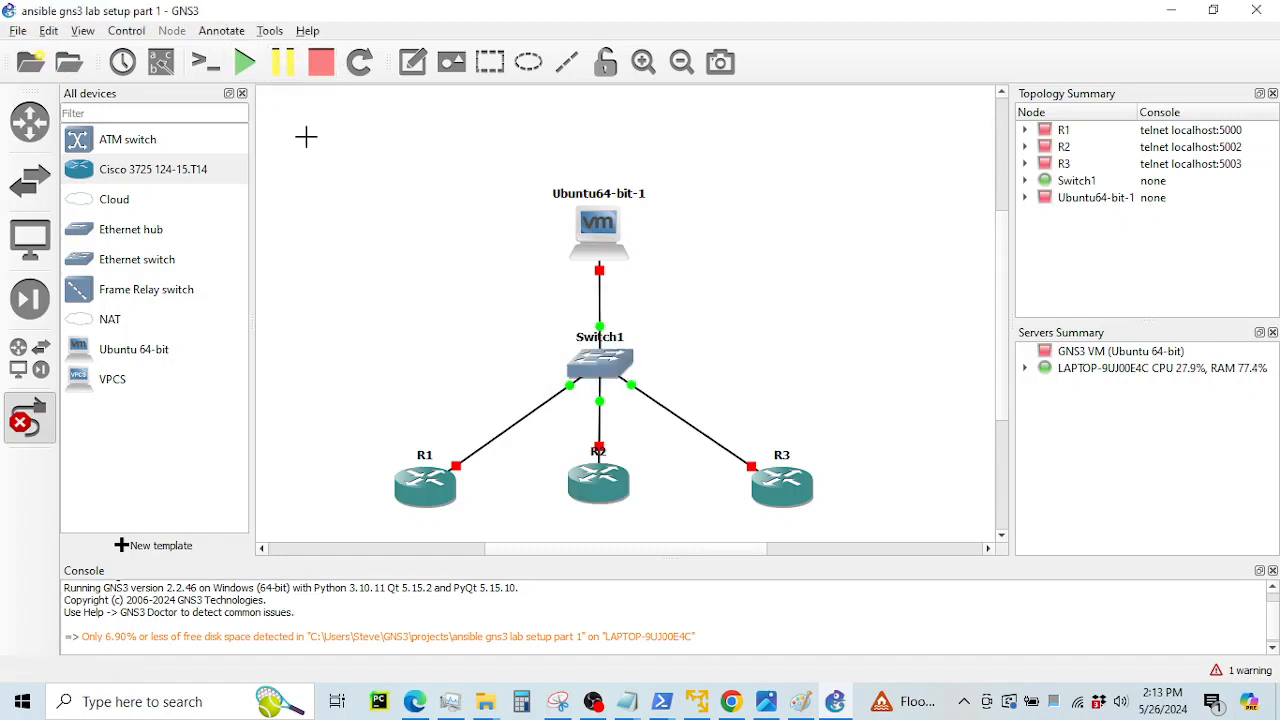
Turn off the link tool and move R2's label off the link line
click(30, 418)
click(598, 453)
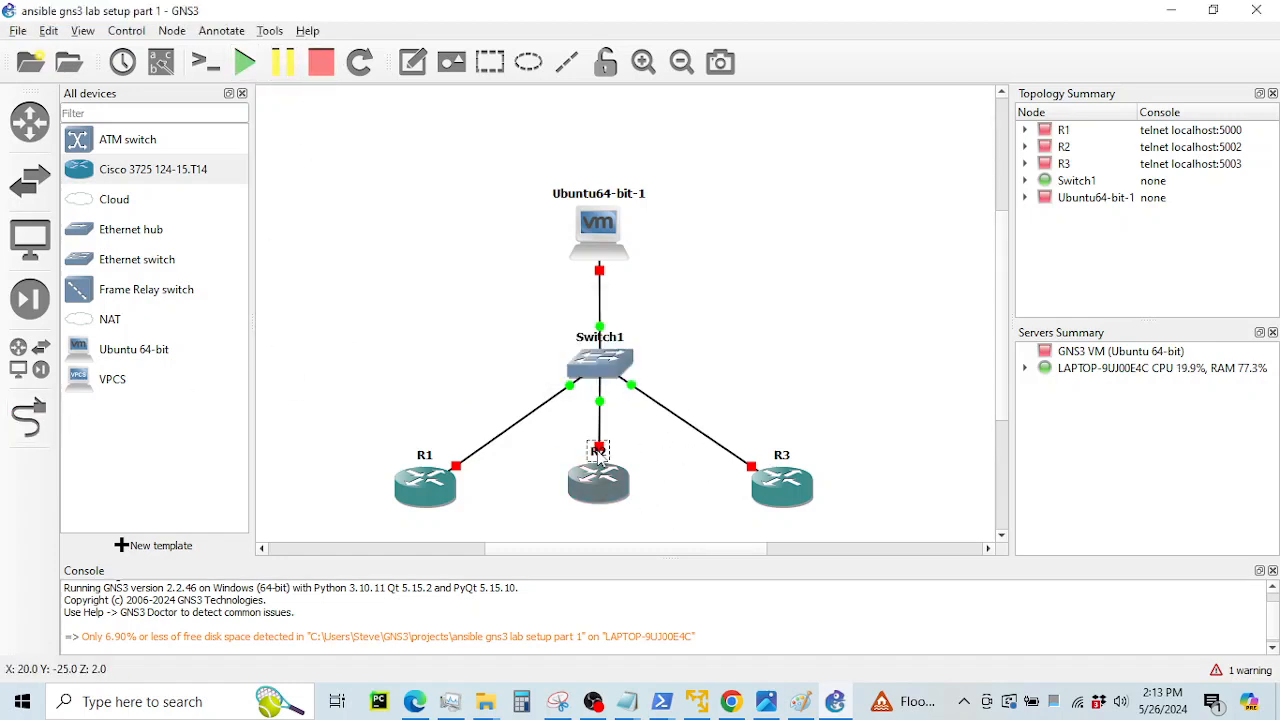
drag(600, 457, 577, 454)
click(493, 371)
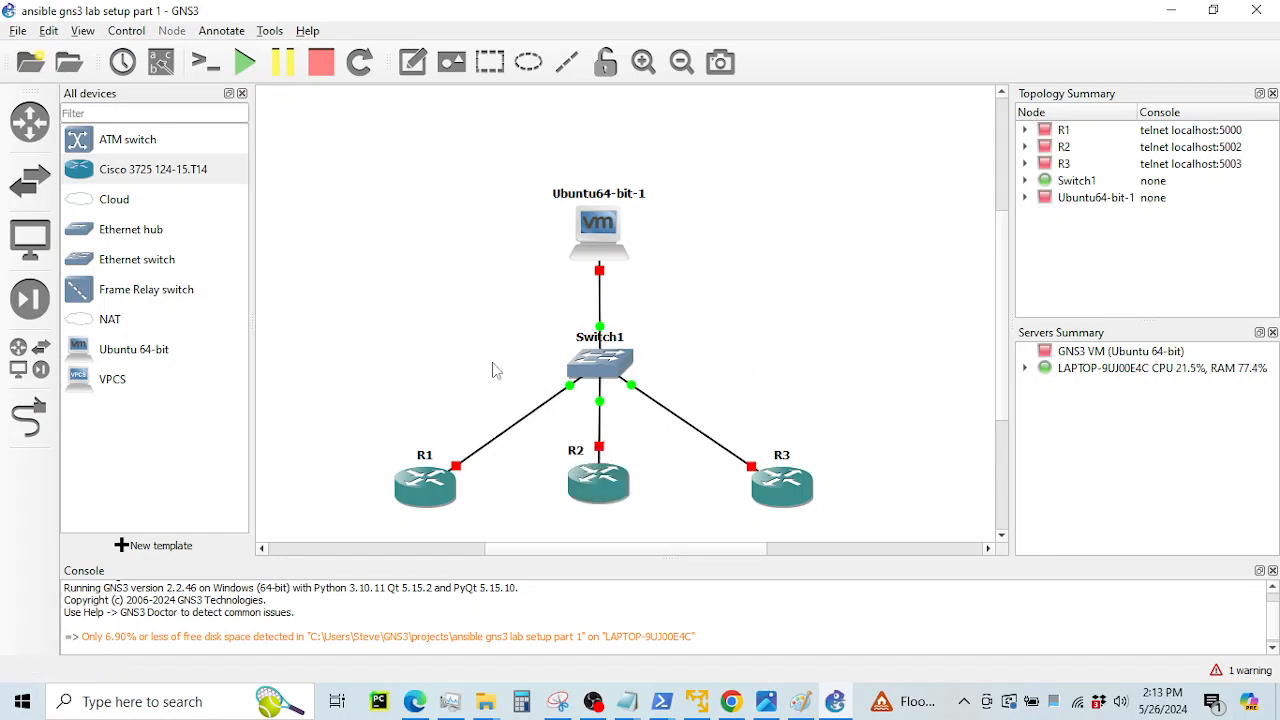
click(598, 338)
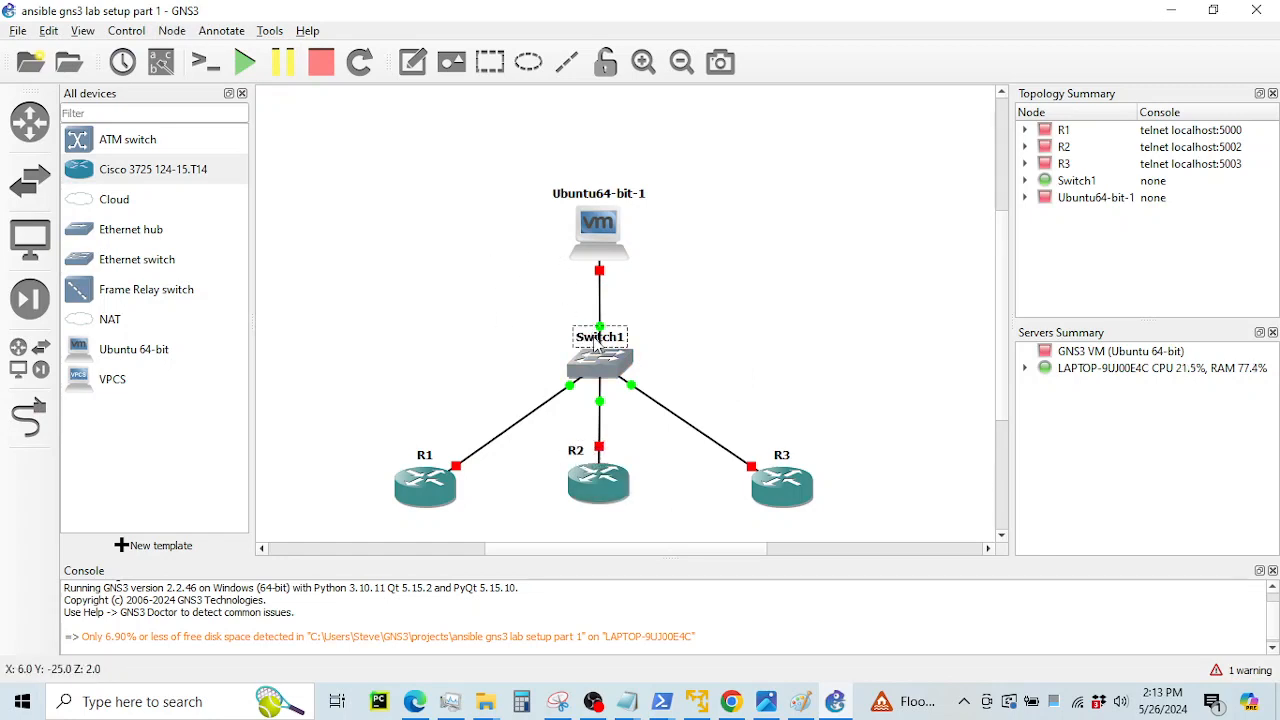
click(712, 326)
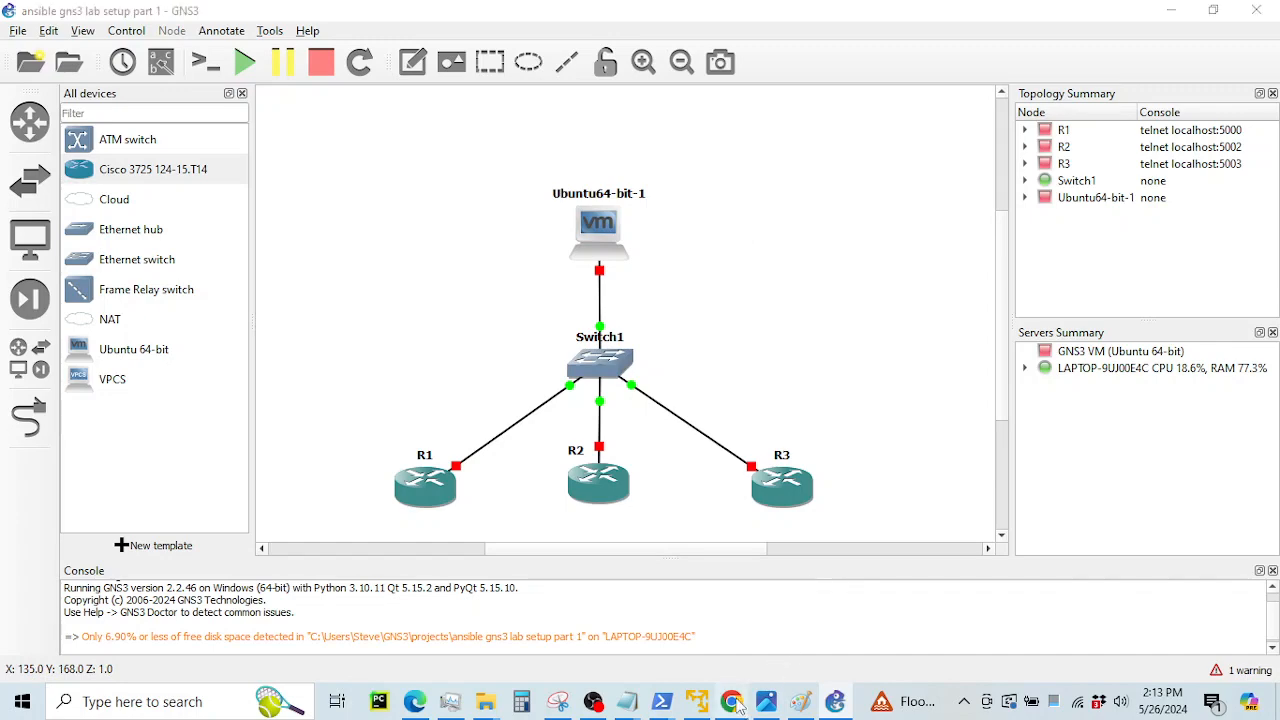
Scroll the GitHub guide to step 10: console into the router and assign a 192.168.158.0/24 address
click(733, 701)
scroll(678, 398, down, 1)
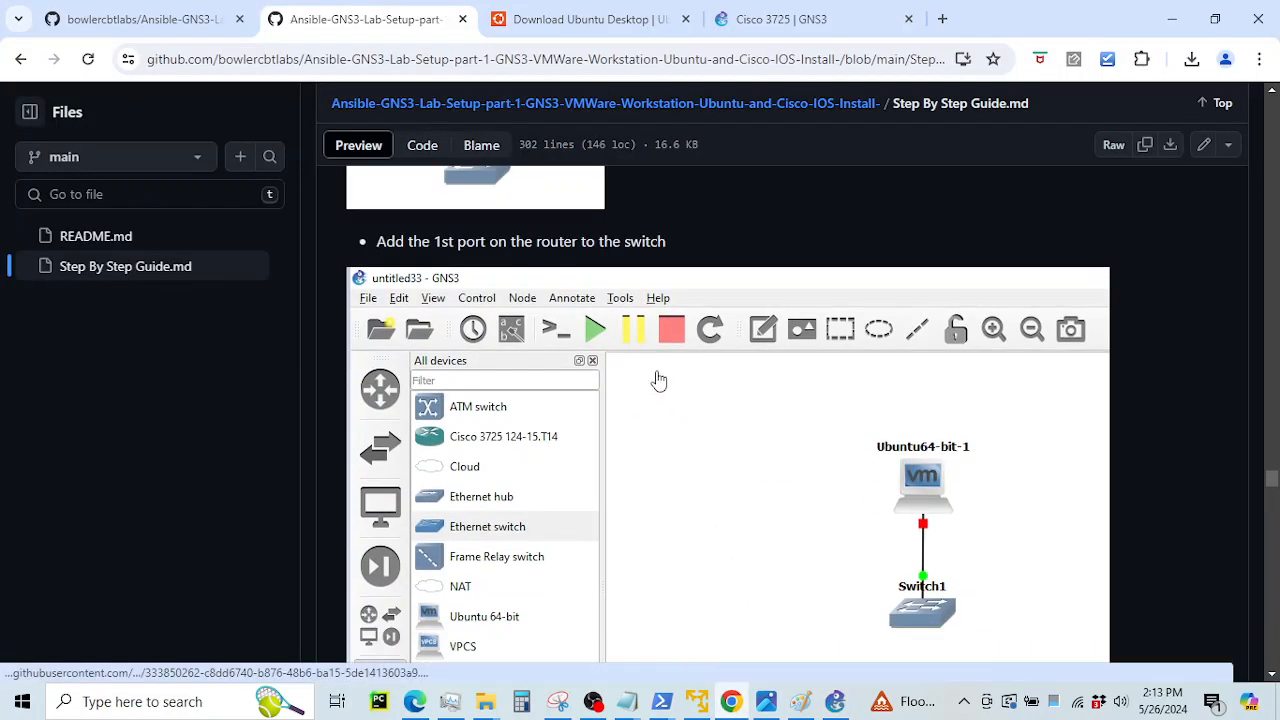
scroll(657, 377, down, 3)
scroll(658, 380, down, 10)
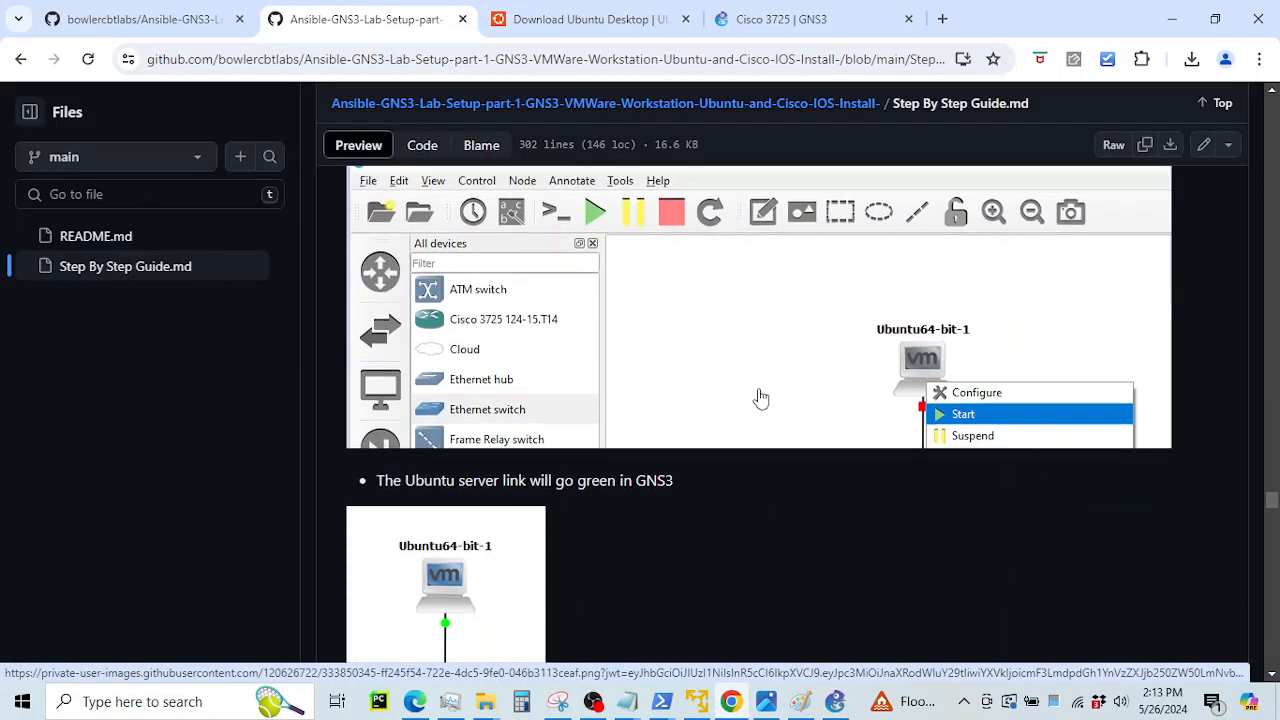
scroll(641, 382, down, 1)
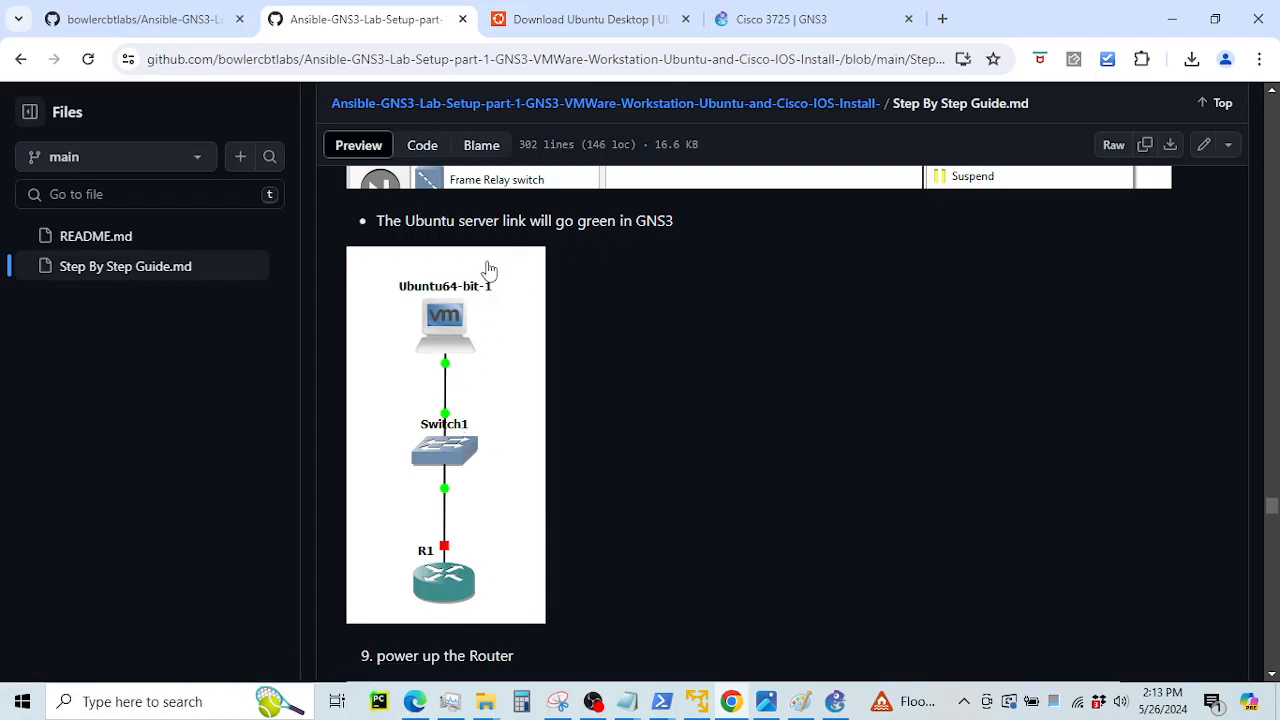
scroll(1025, 355, down, 2)
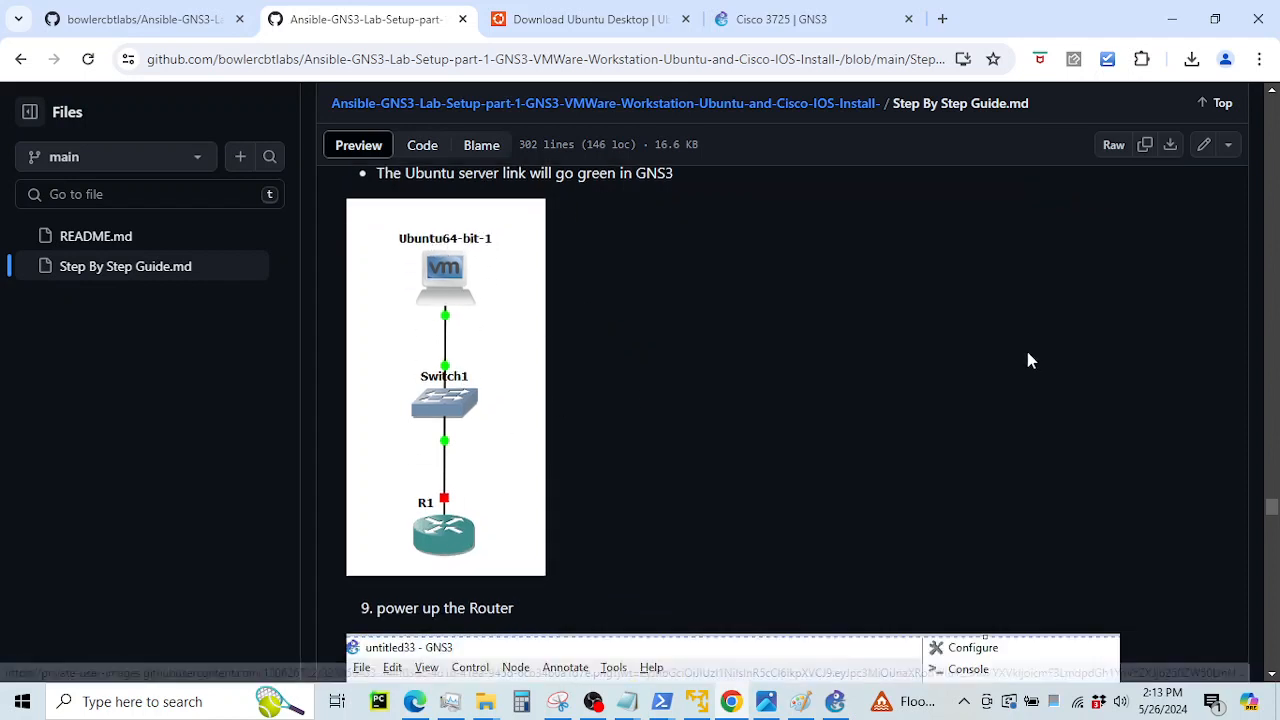
scroll(717, 380, up, 1)
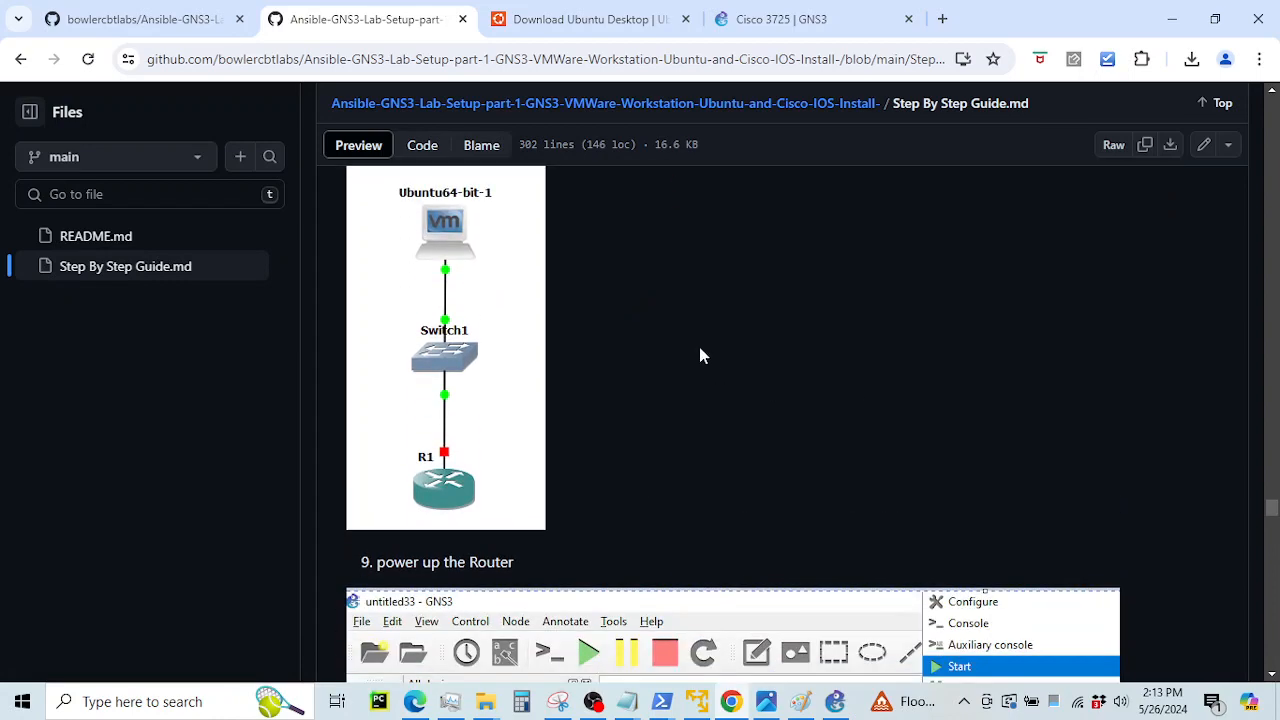
scroll(691, 394, down, 1)
scroll(694, 417, down, 1)
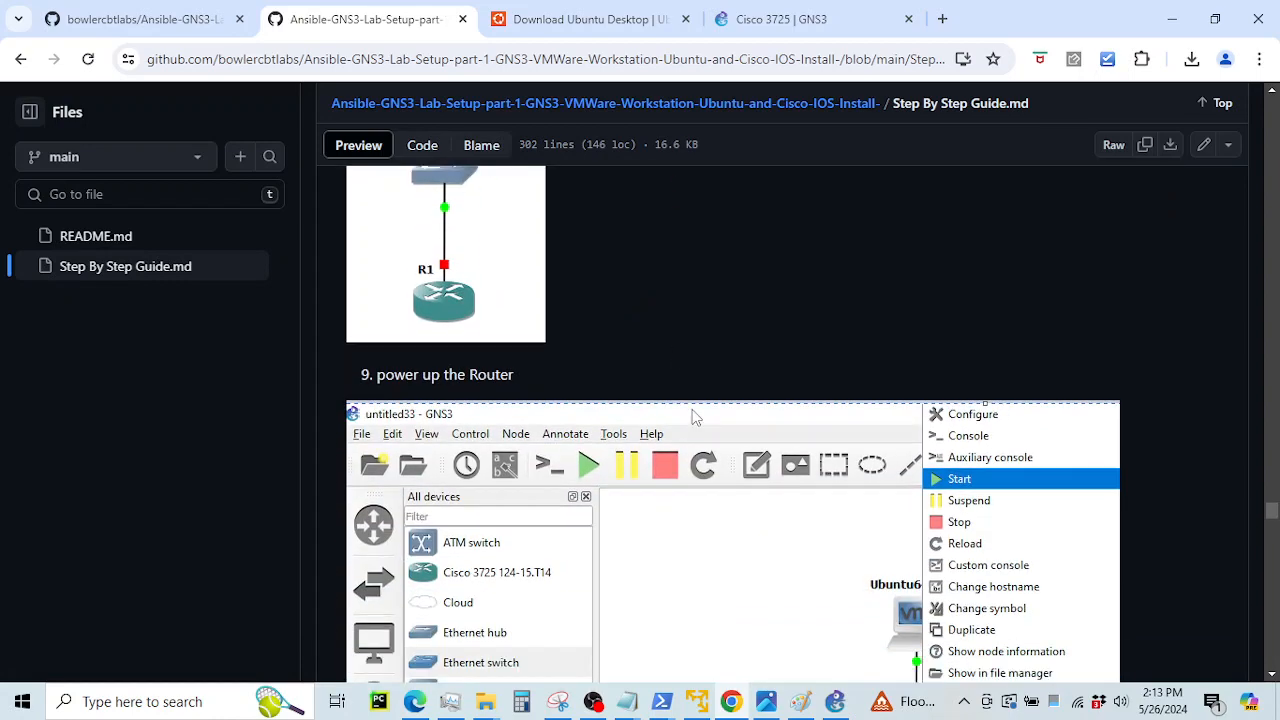
scroll(694, 418, down, 4)
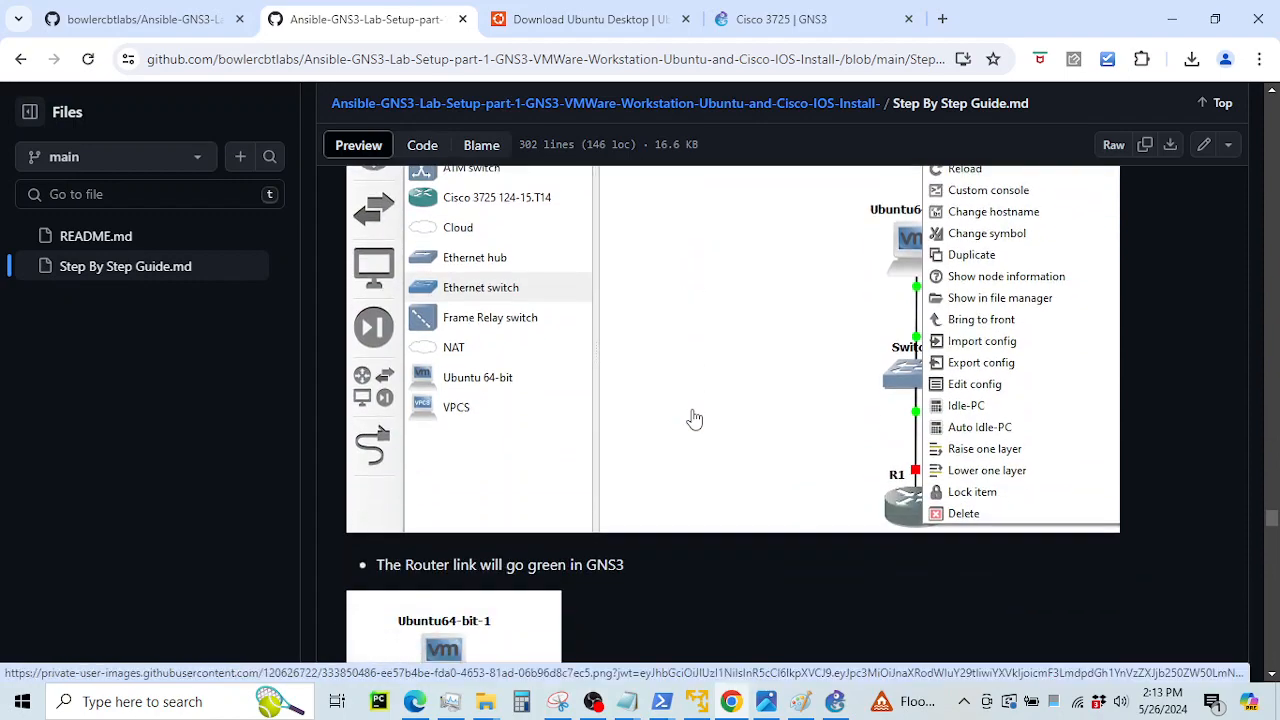
scroll(694, 418, down, 10)
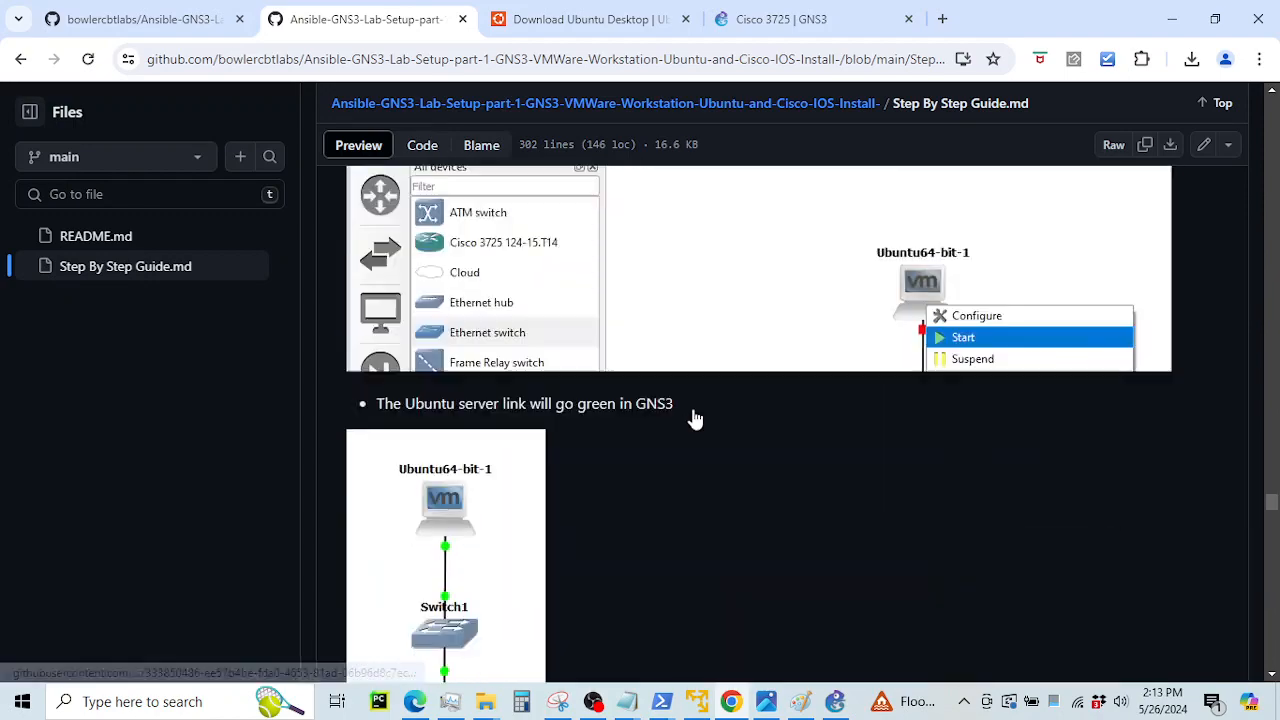
scroll(695, 420, up, 6)
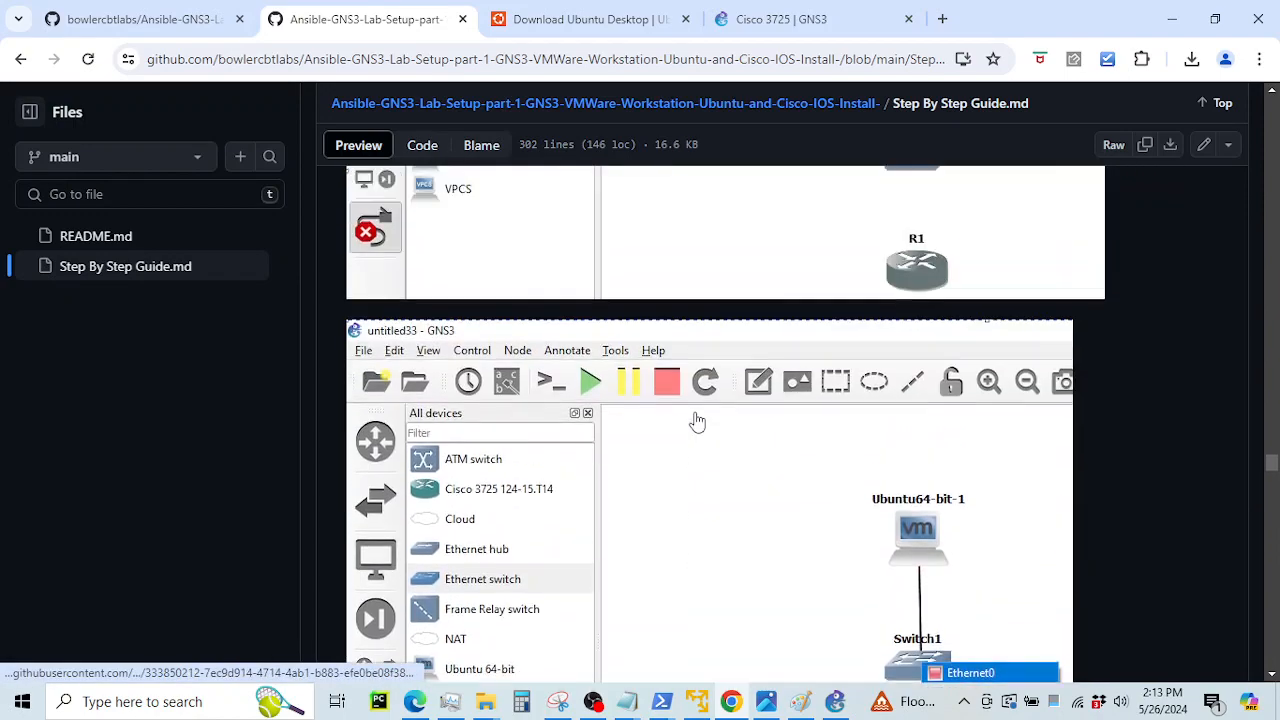
scroll(697, 421, up, 10)
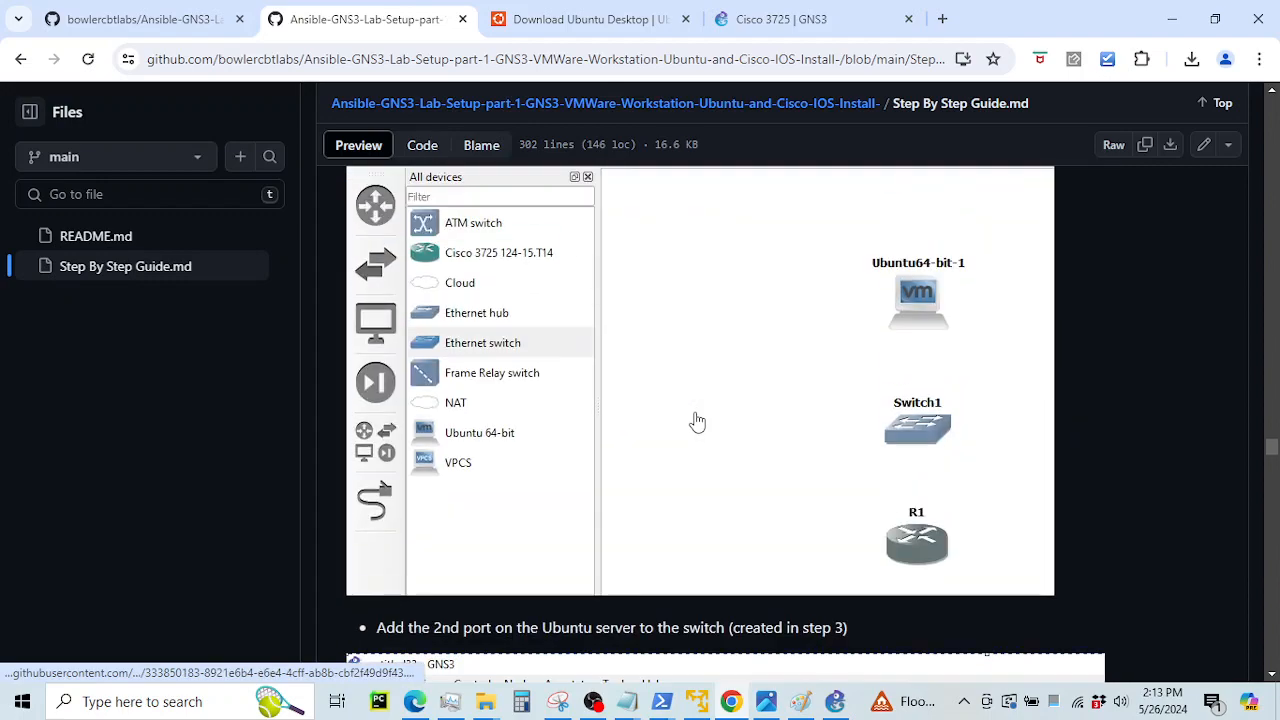
scroll(697, 421, down, 10)
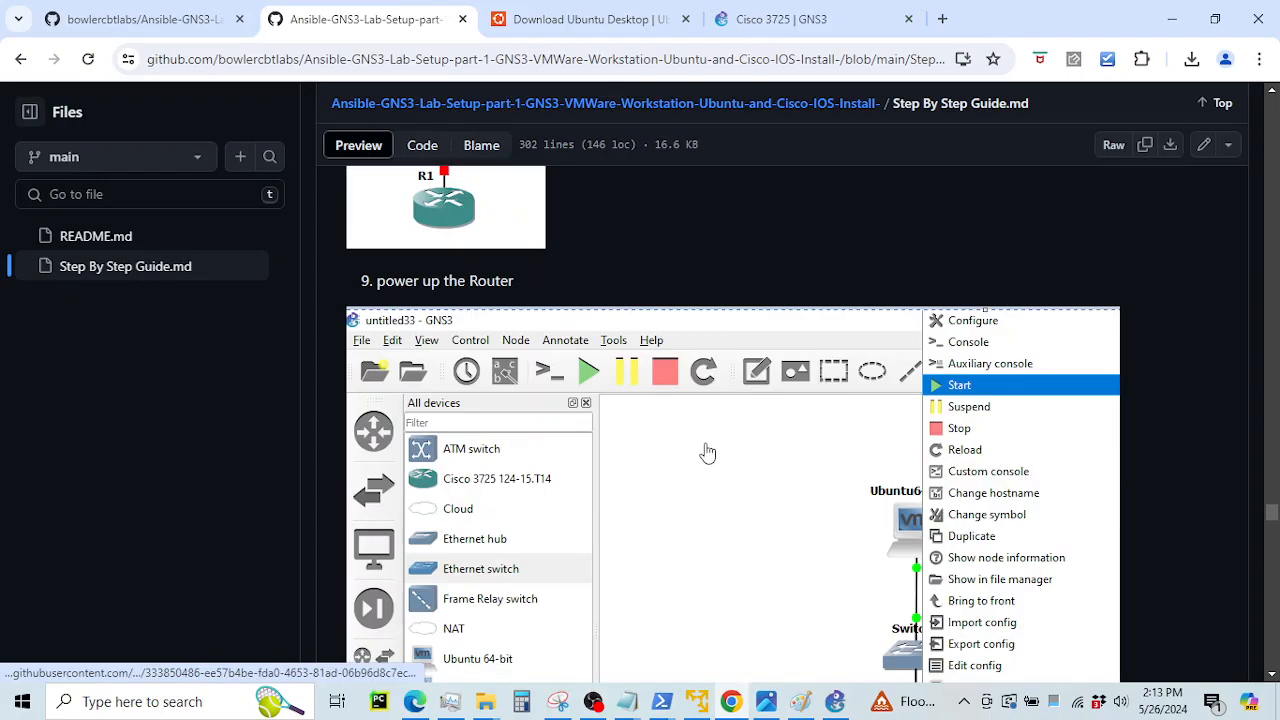
scroll(705, 470, down, 8)
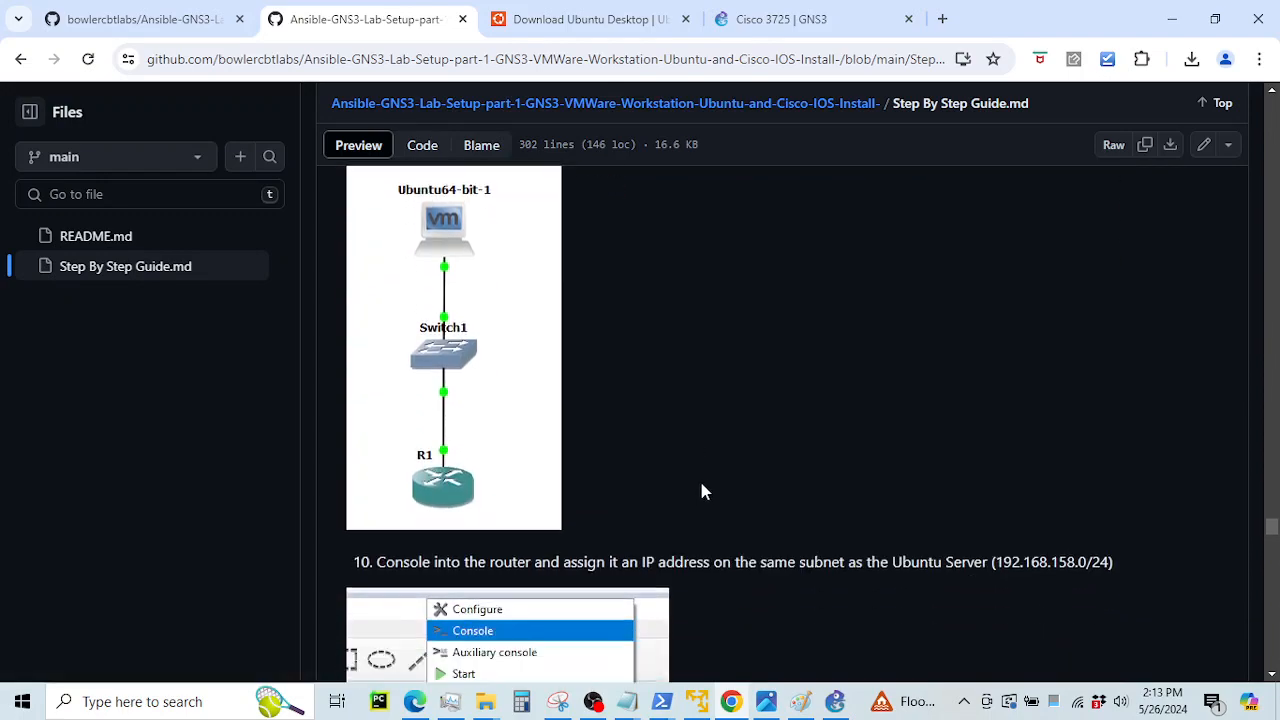
scroll(703, 491, down, 5)
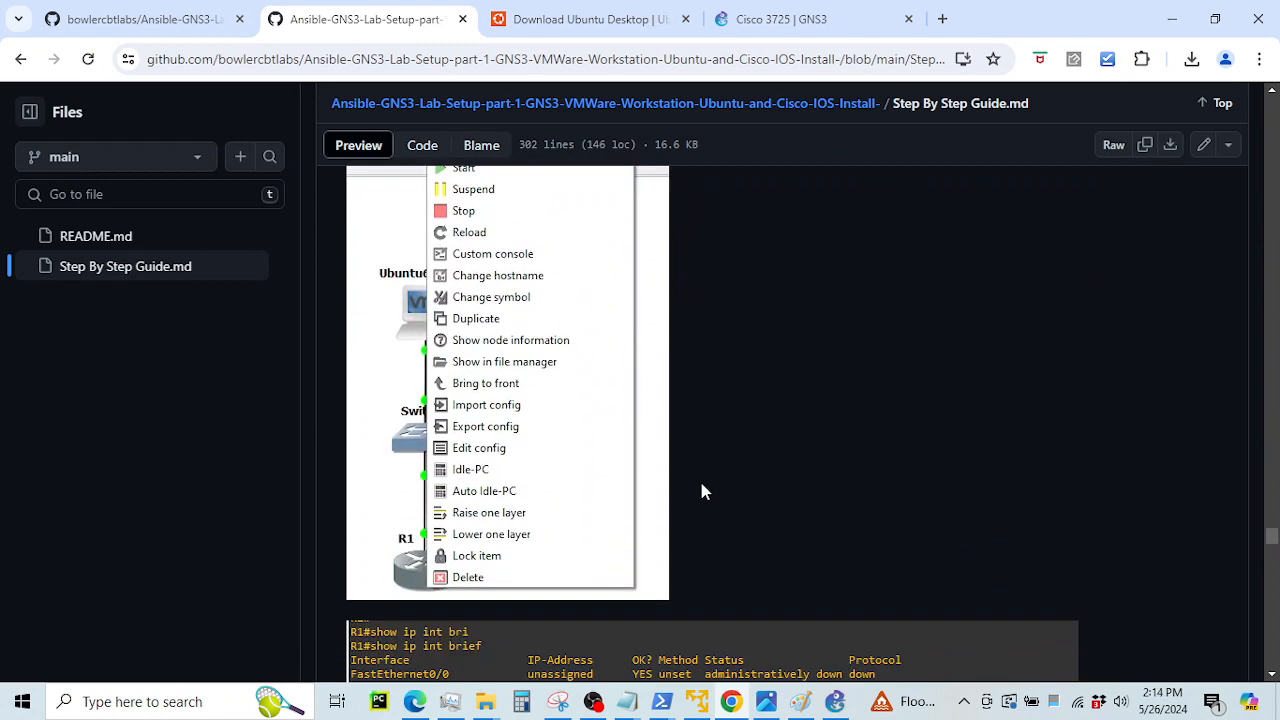
scroll(700, 490, down, 2)
scroll(702, 490, up, 3)
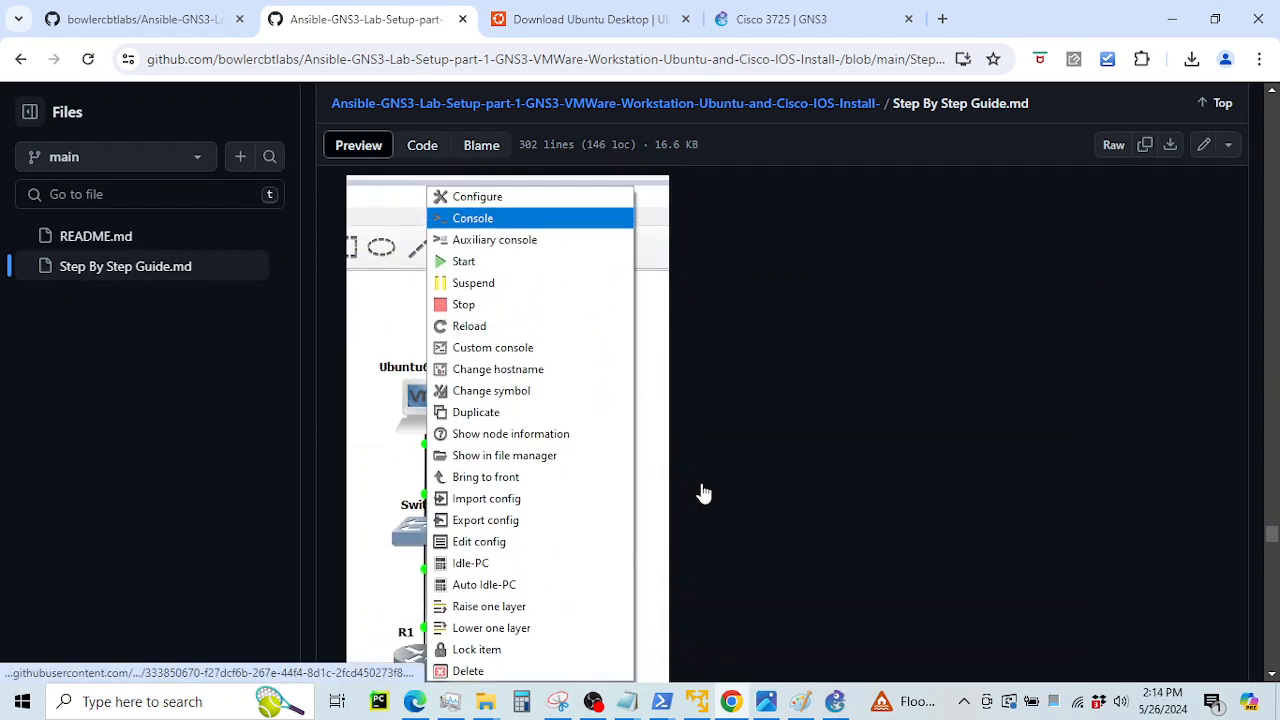
Start router R1 from its context menu, cancelling an accidental delete prompt first
click(835, 701)
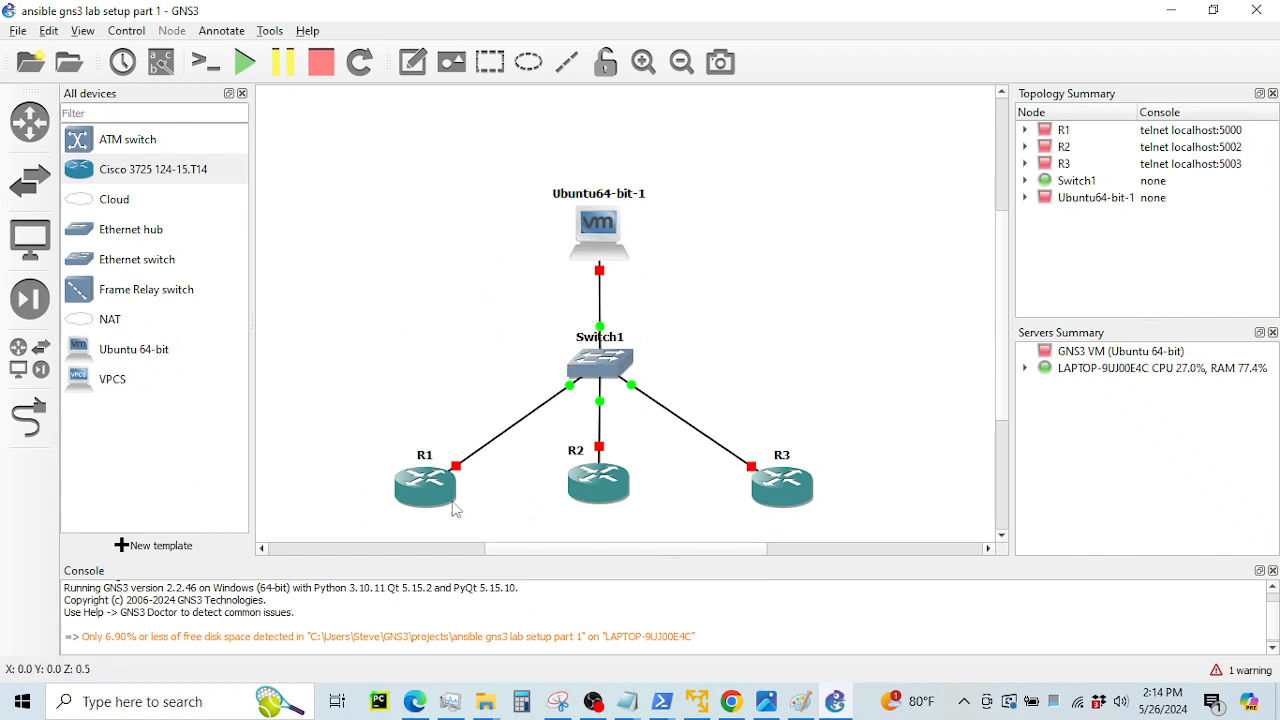
mouse_move(596, 236)
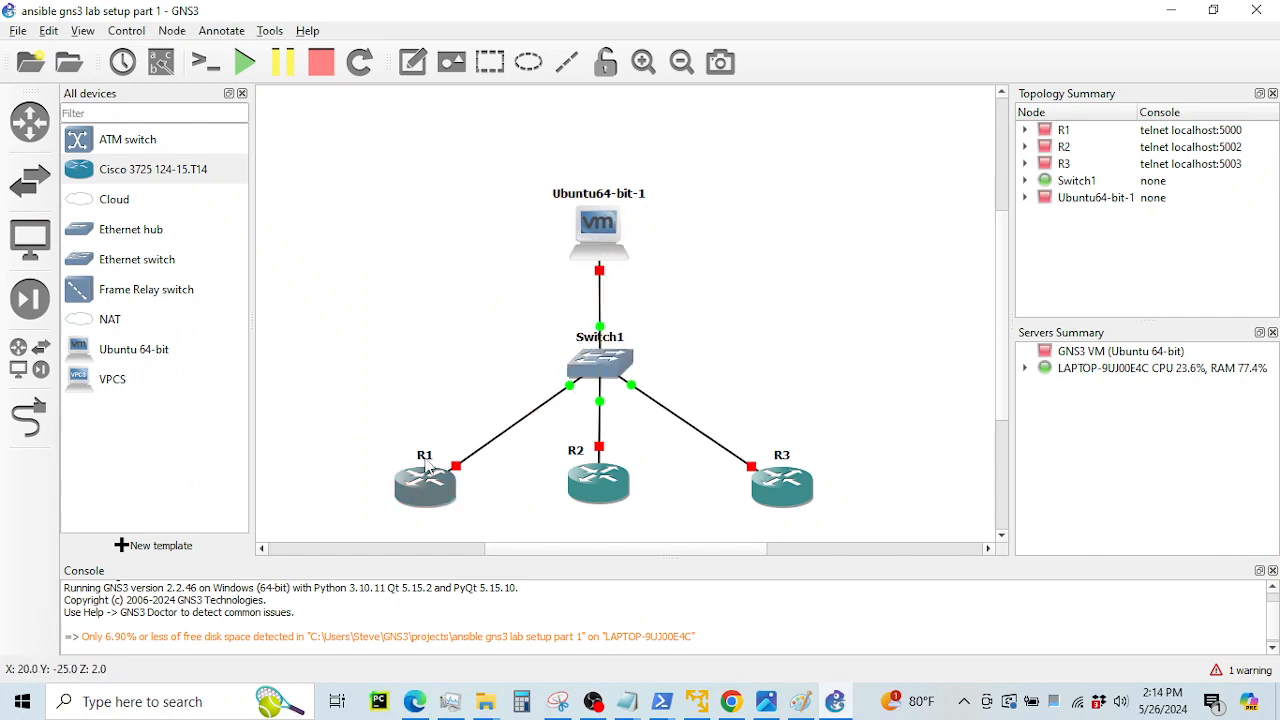
key(Delete)
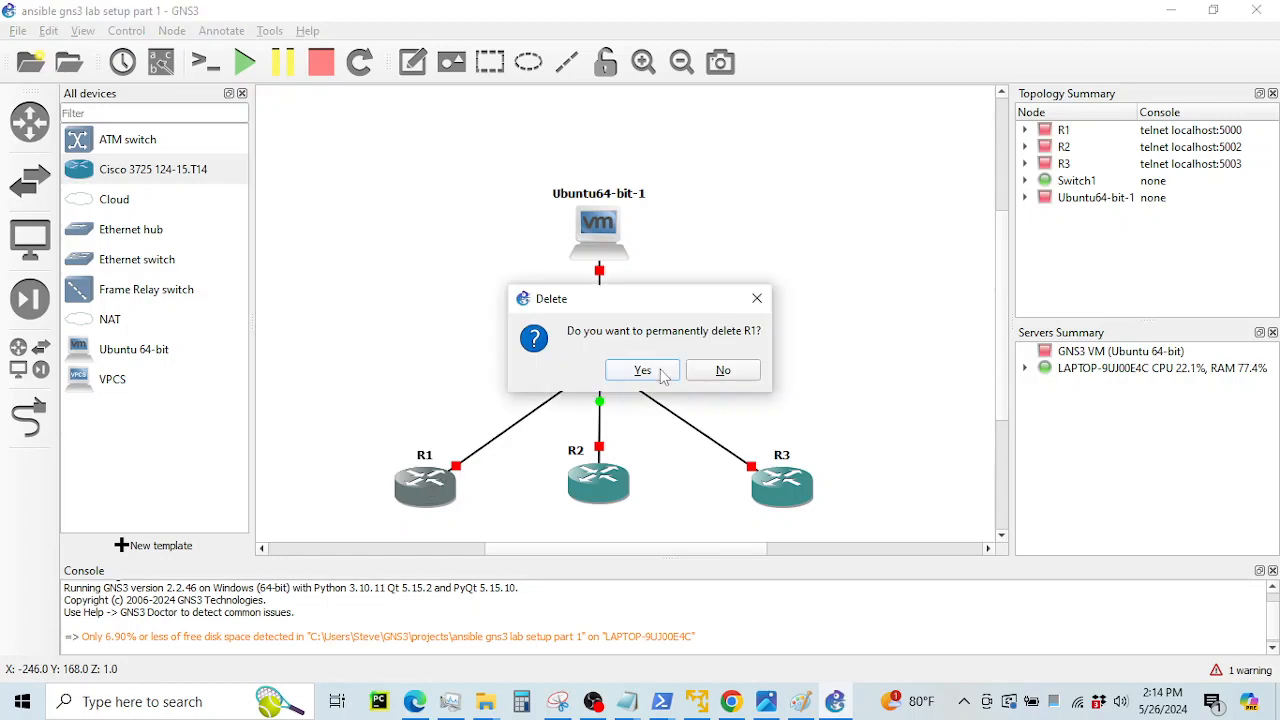
click(728, 366)
right_click(415, 505)
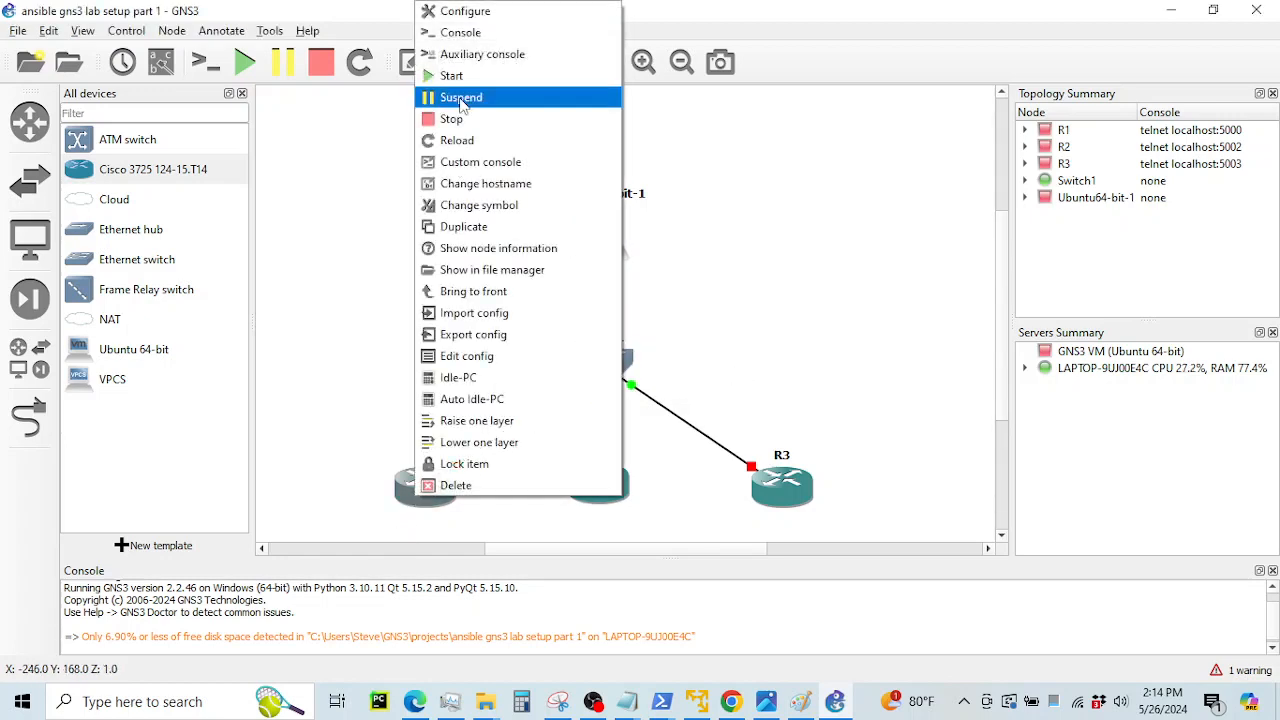
click(458, 75)
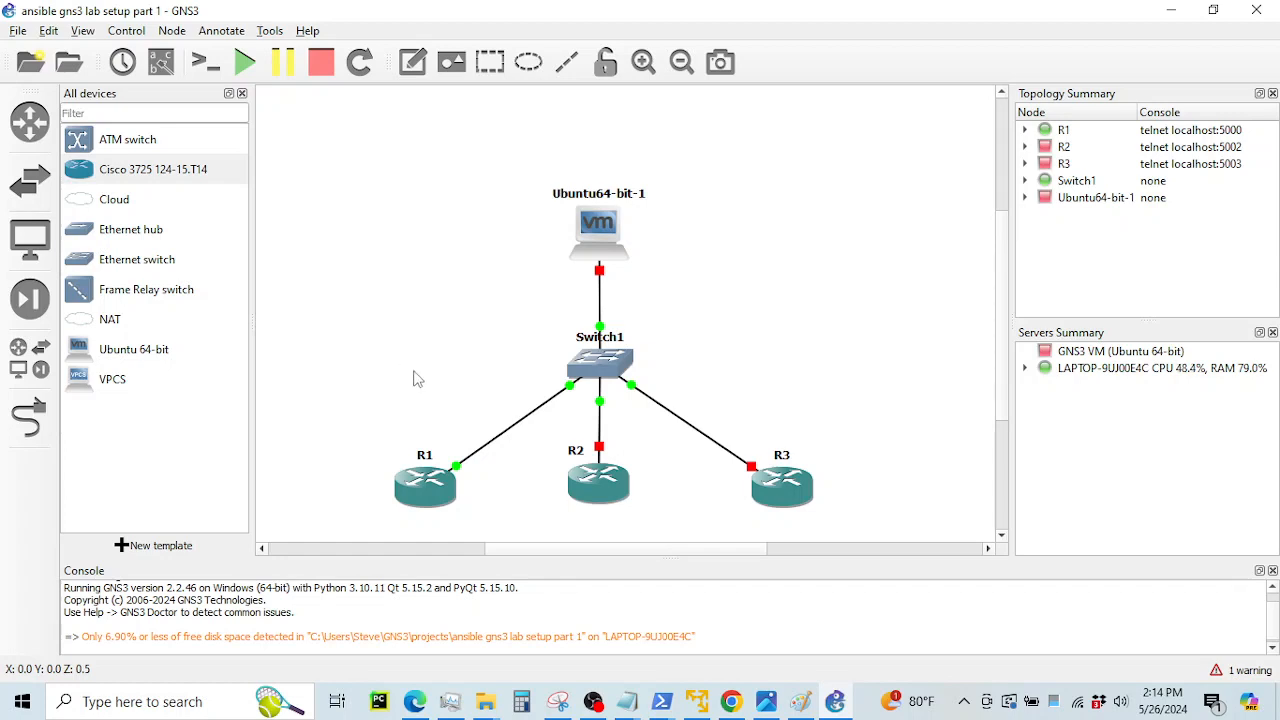
mouse_move(1058, 702)
drag(1005, 225, 1005, 230)
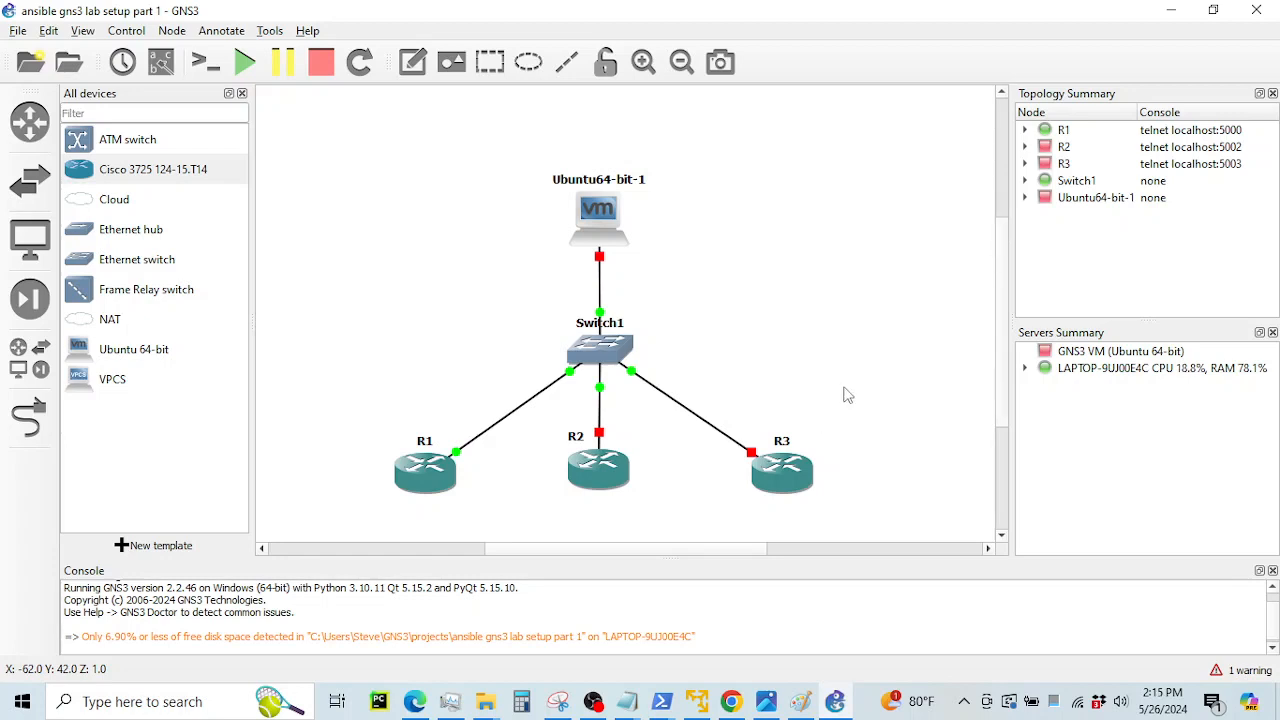
Bring up router R1's context menu again after an initial Idle-PC attempt
right_click(434, 478)
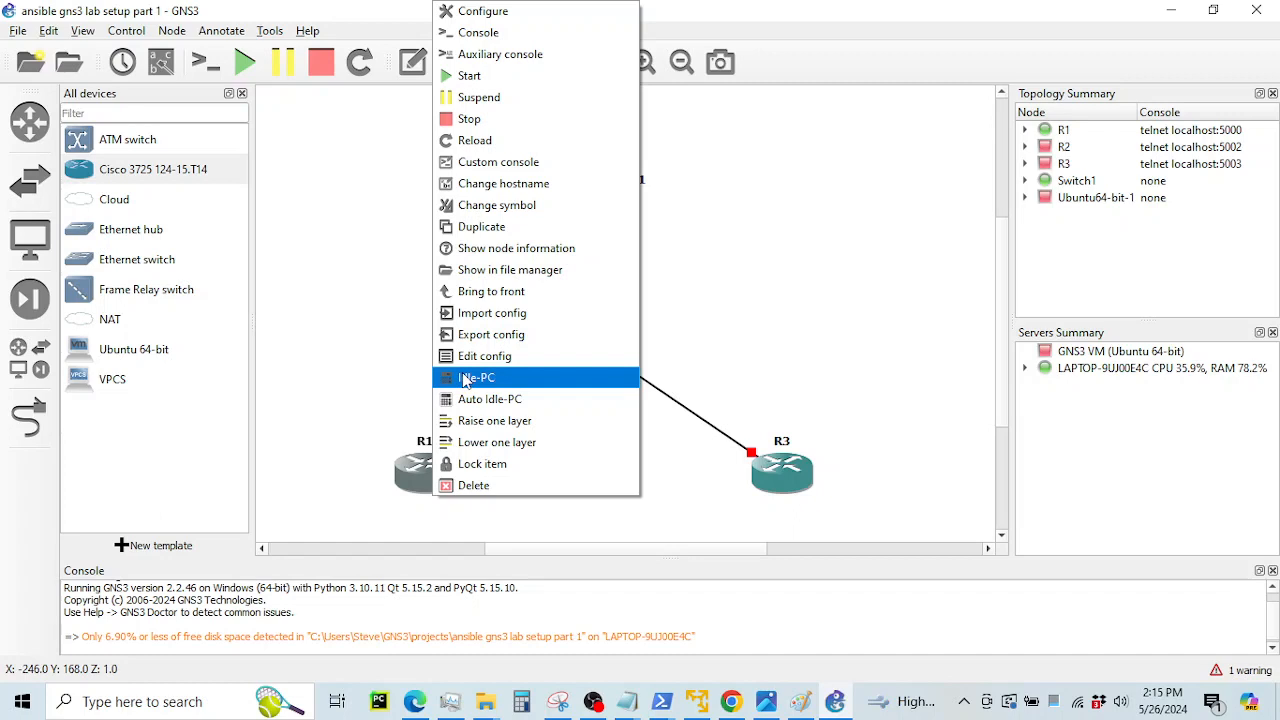
click(387, 373)
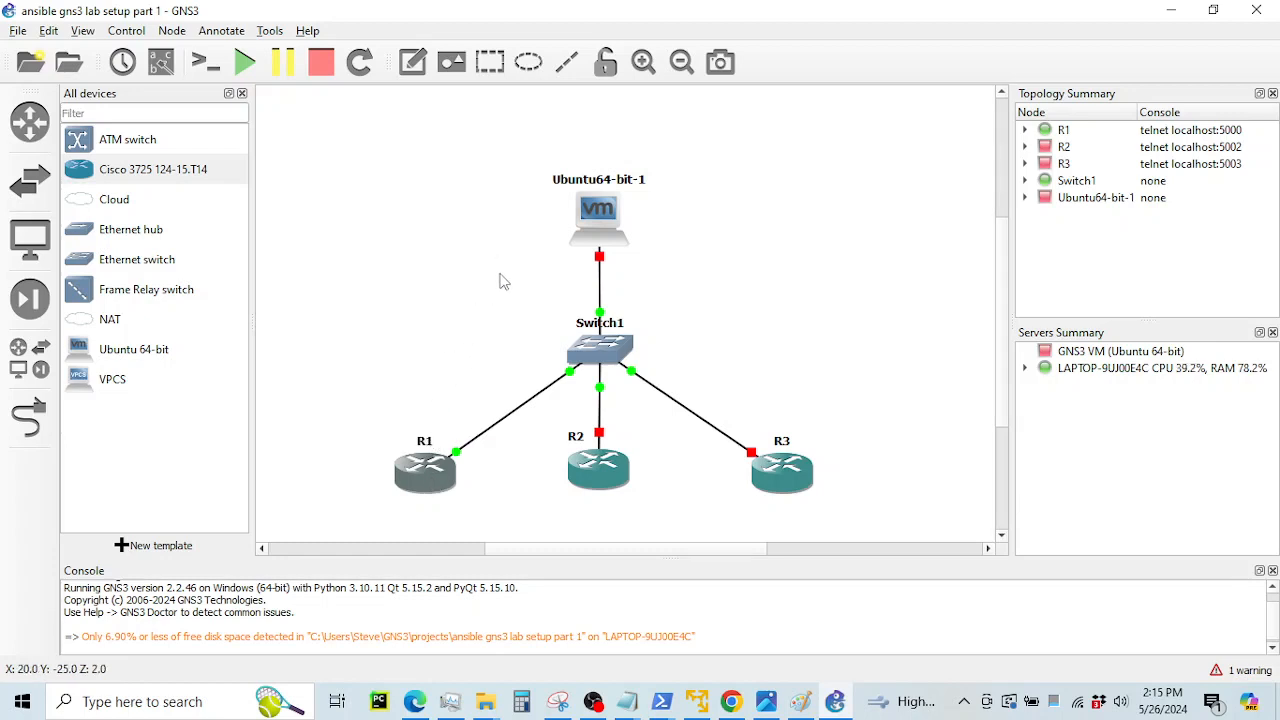
right_click(427, 480)
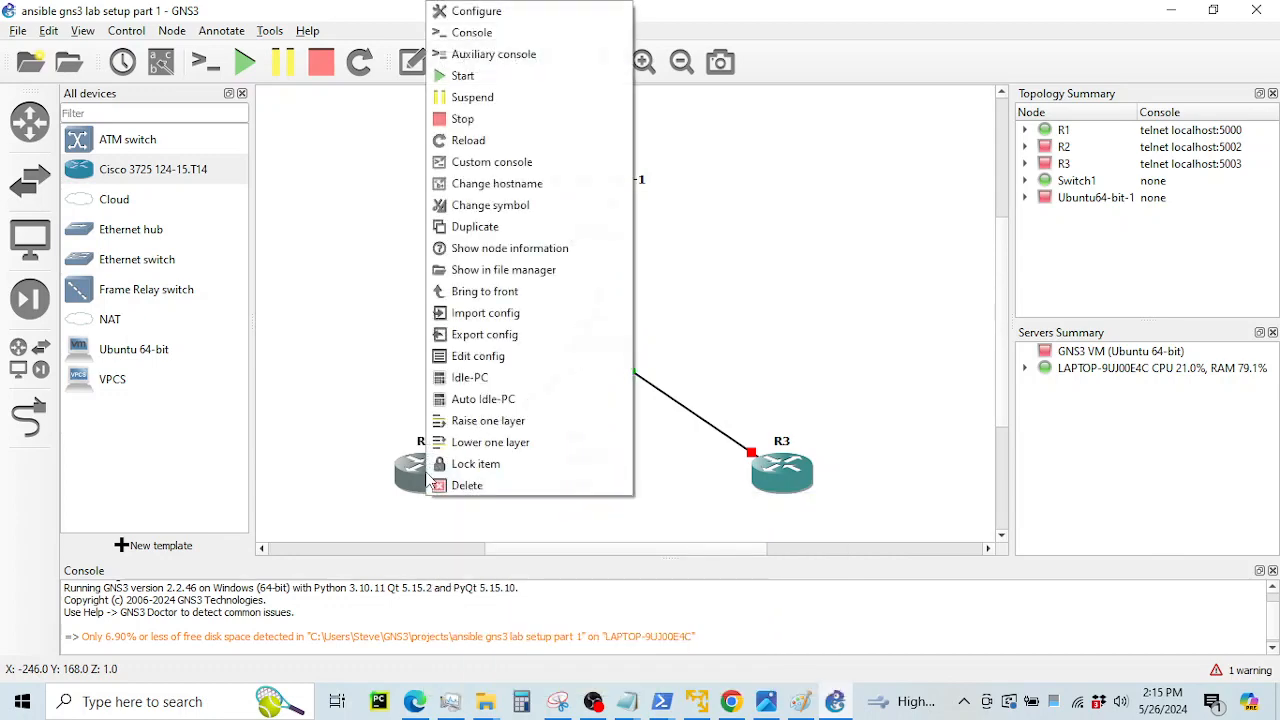
click(352, 452)
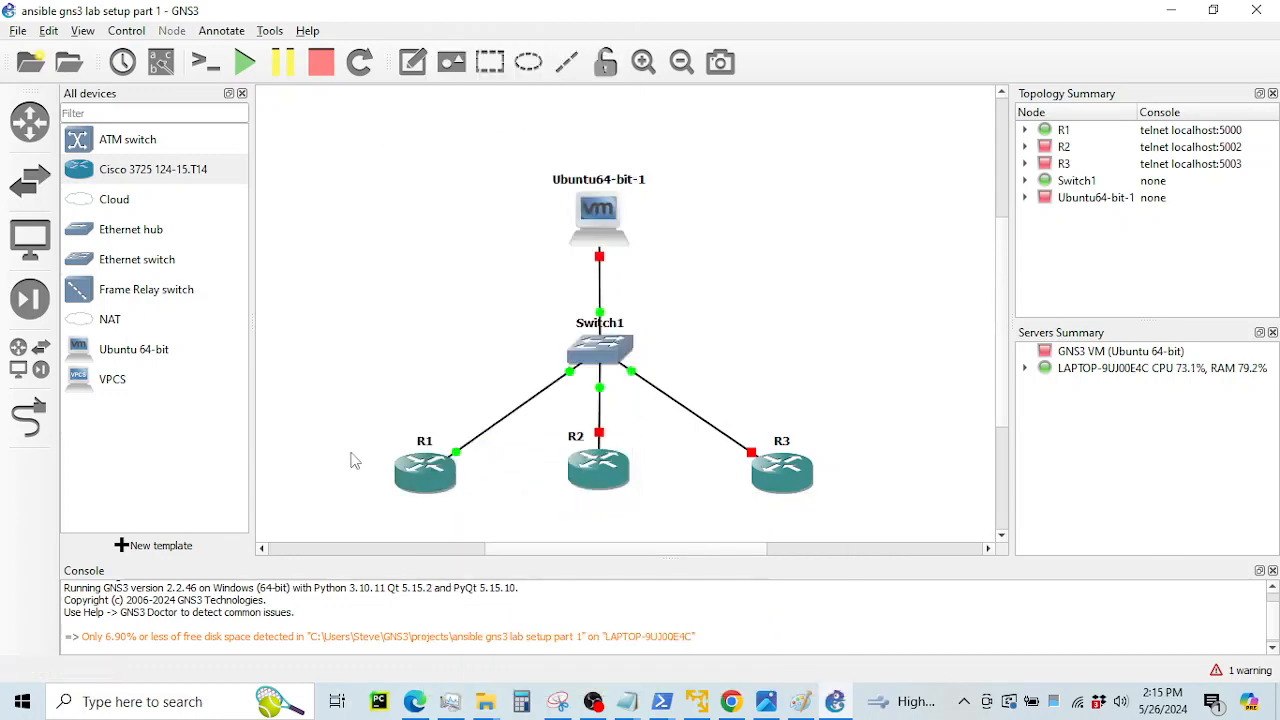
right_click(432, 472)
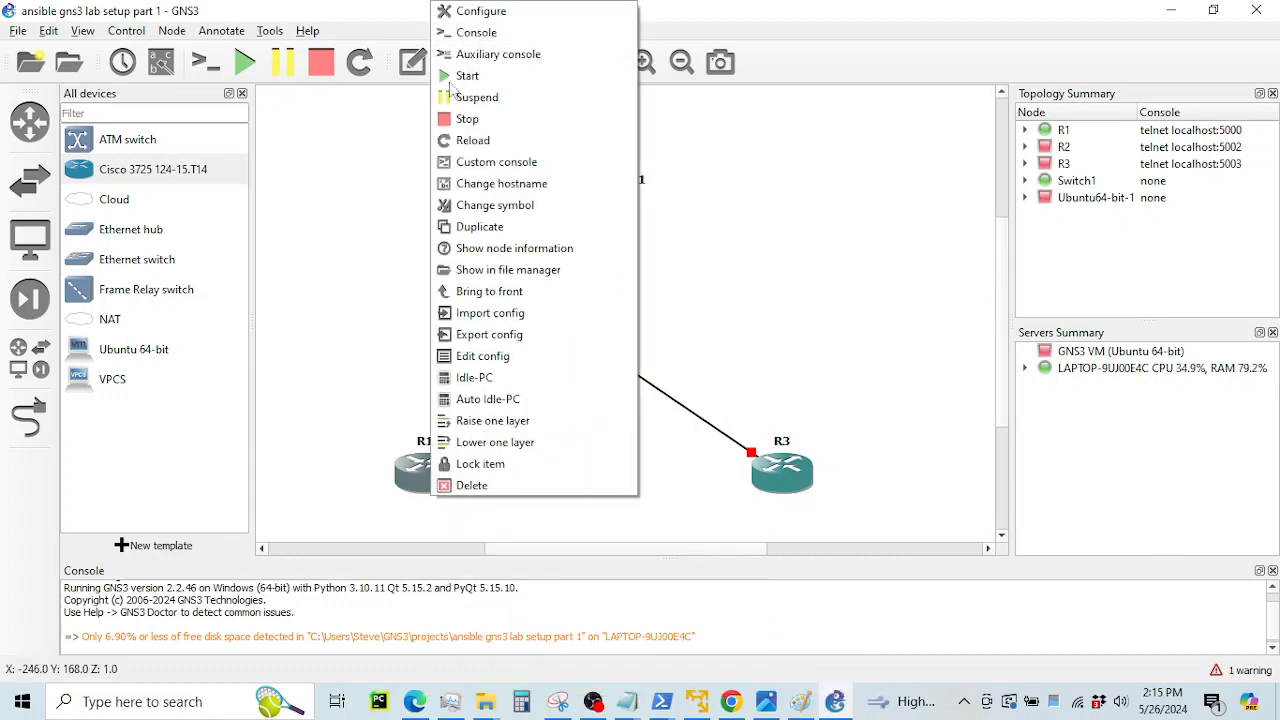
Open R1's console in Solar-PuTTY, reach the R1# prompt, then minimize the console window
click(470, 32)
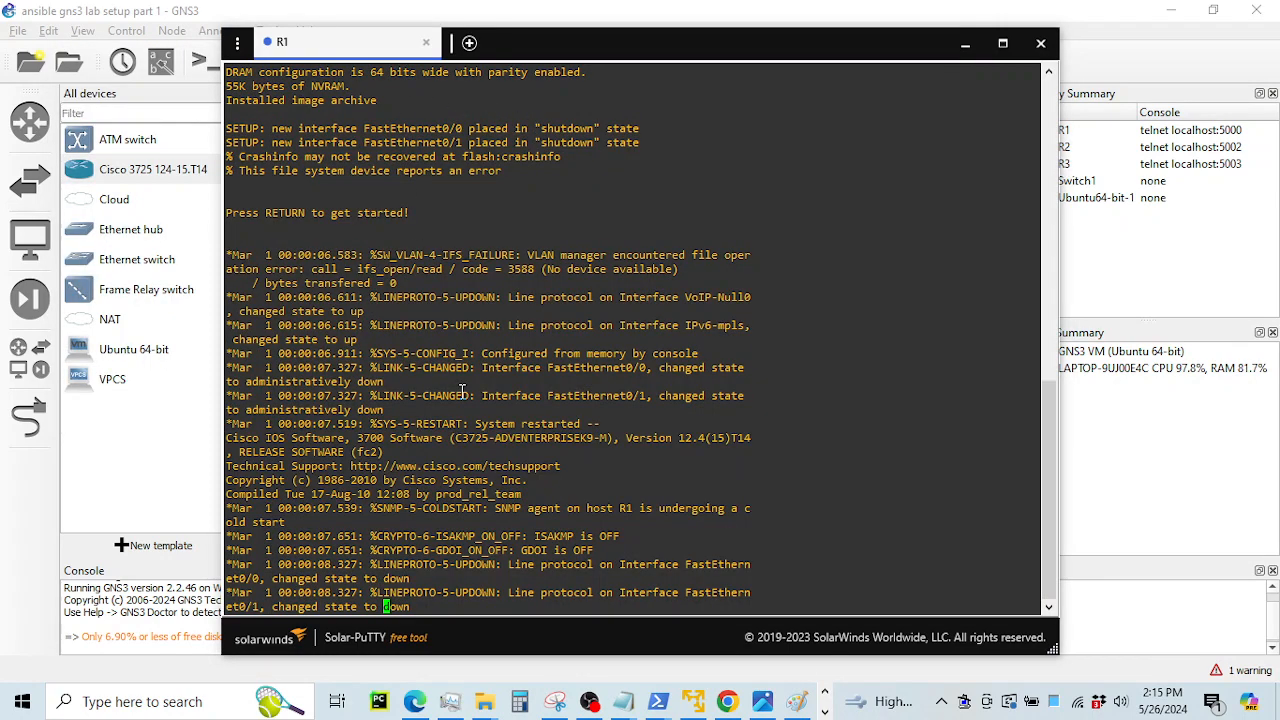
key(Return)
key(Return)
key(Return)
key(Return)
key(Return)
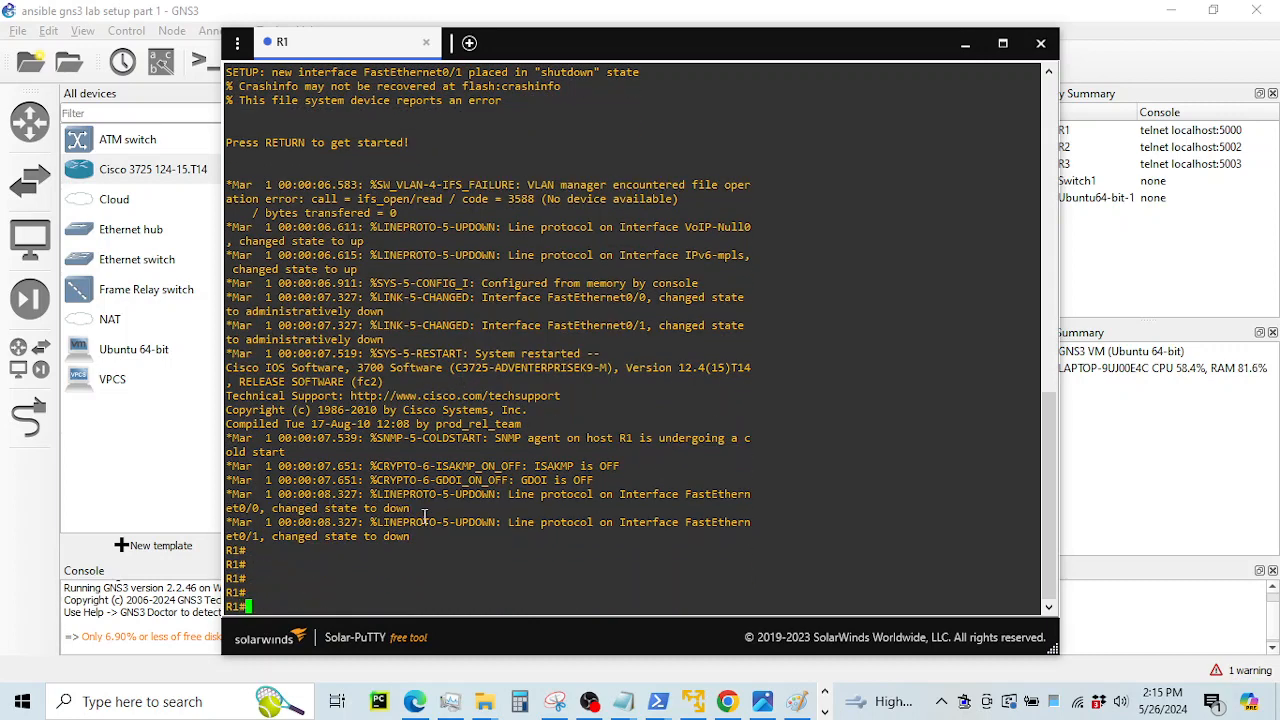
drag(279, 185, 610, 503)
scroll(443, 251, up, 5)
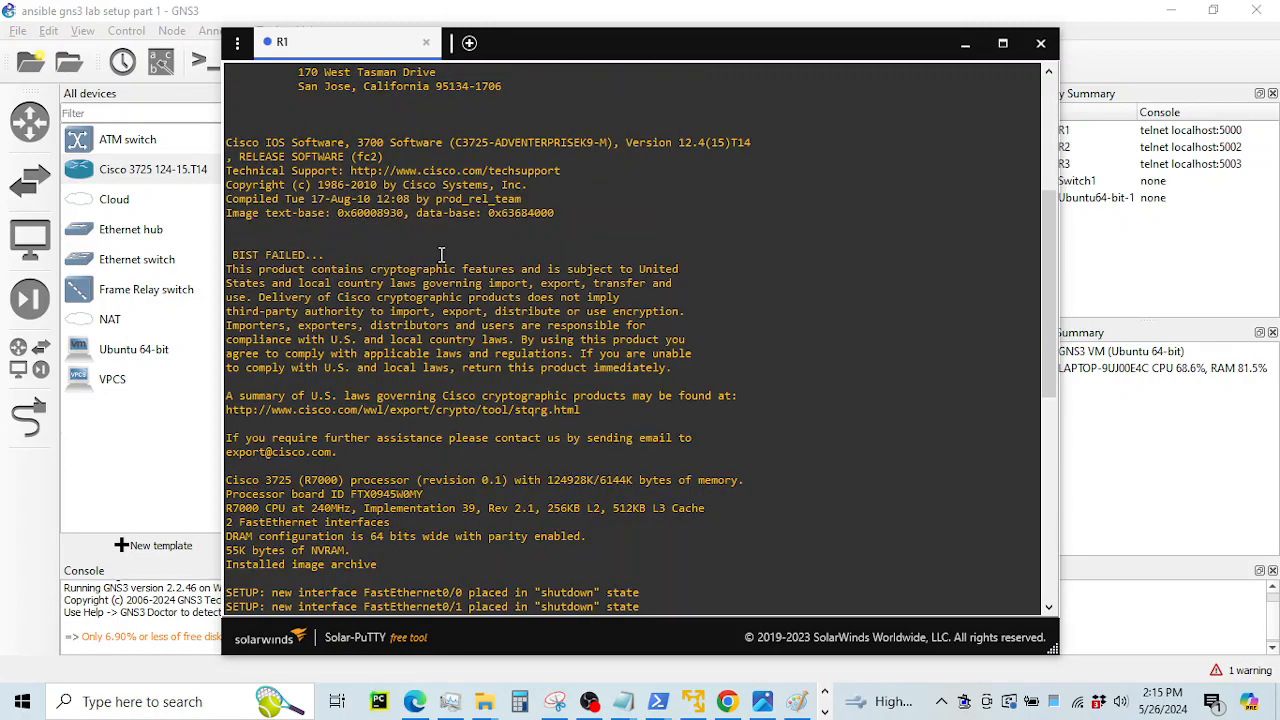
scroll(464, 262, down, 5)
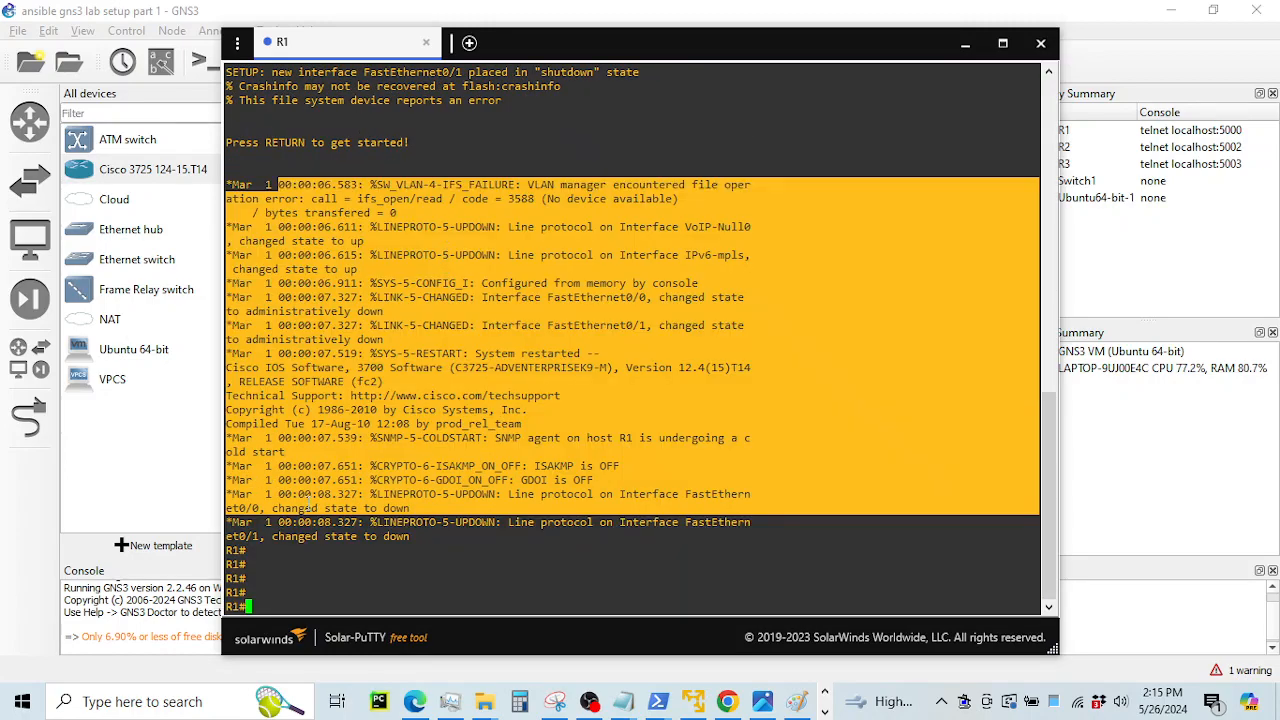
click(228, 549)
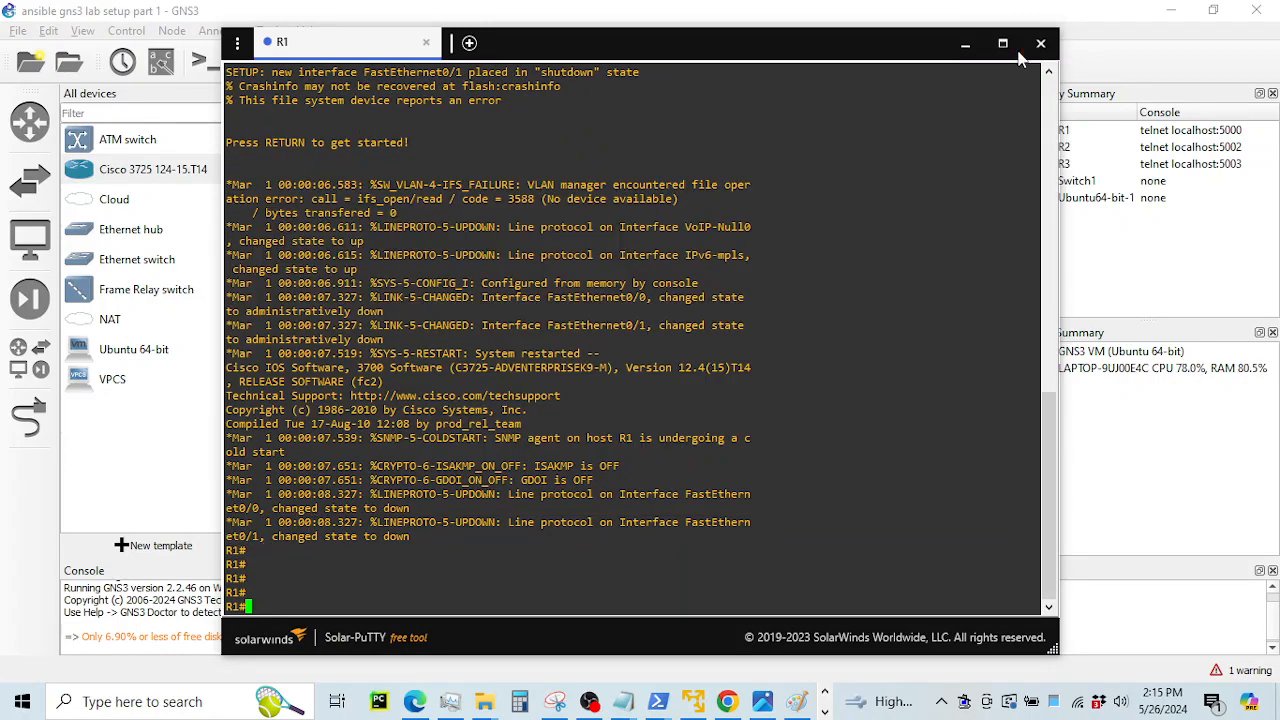
click(965, 43)
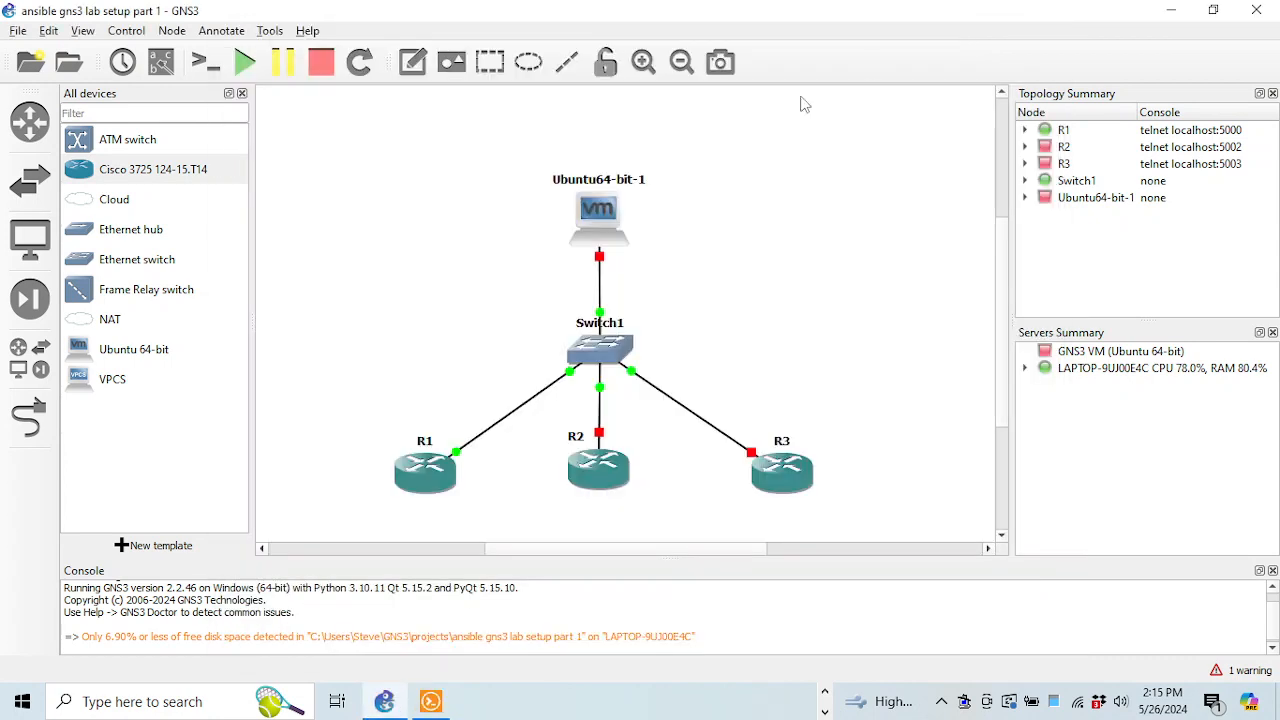
Compute Idle-PC values for R1 and apply the starred value 0x60c086a8 [51]
right_click(429, 485)
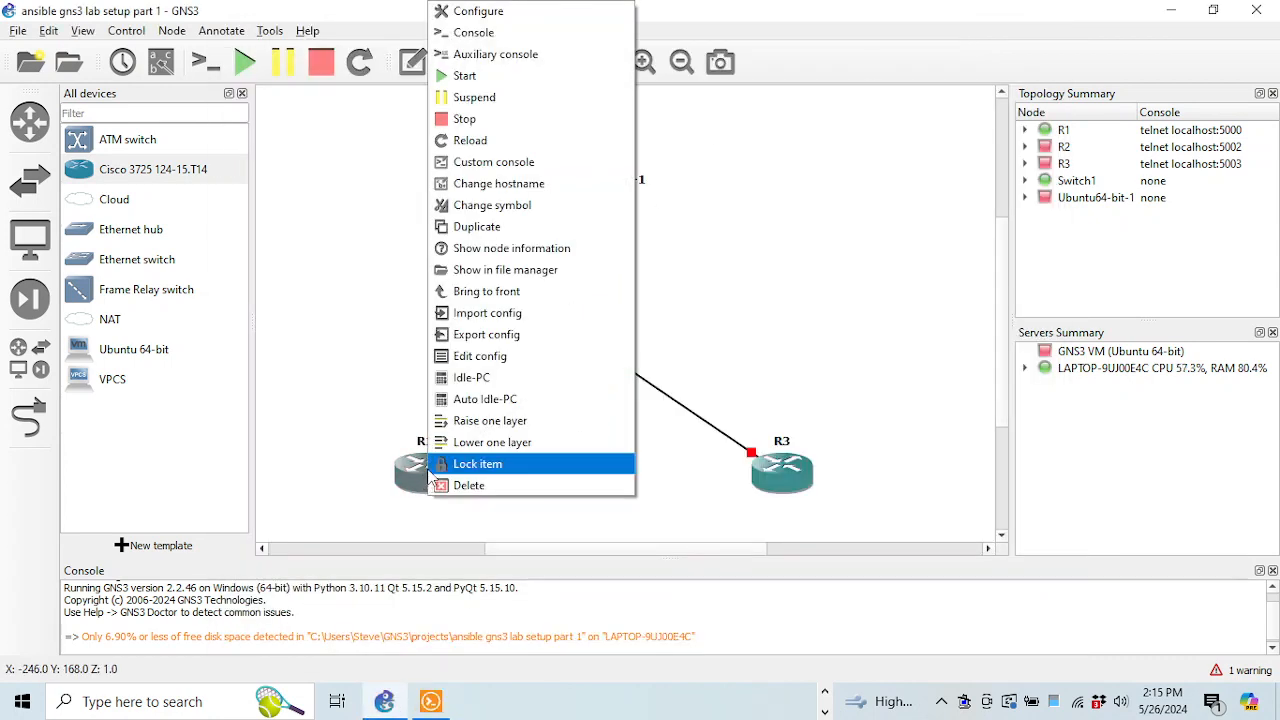
click(470, 378)
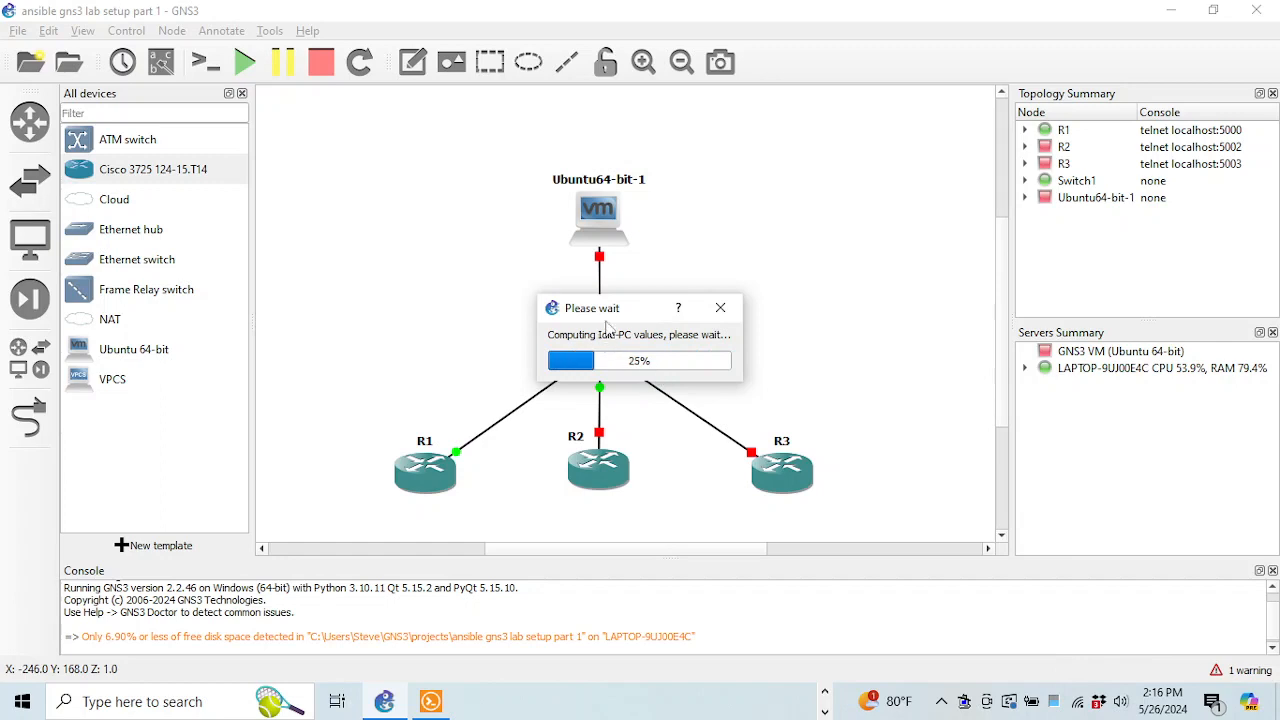
click(622, 350)
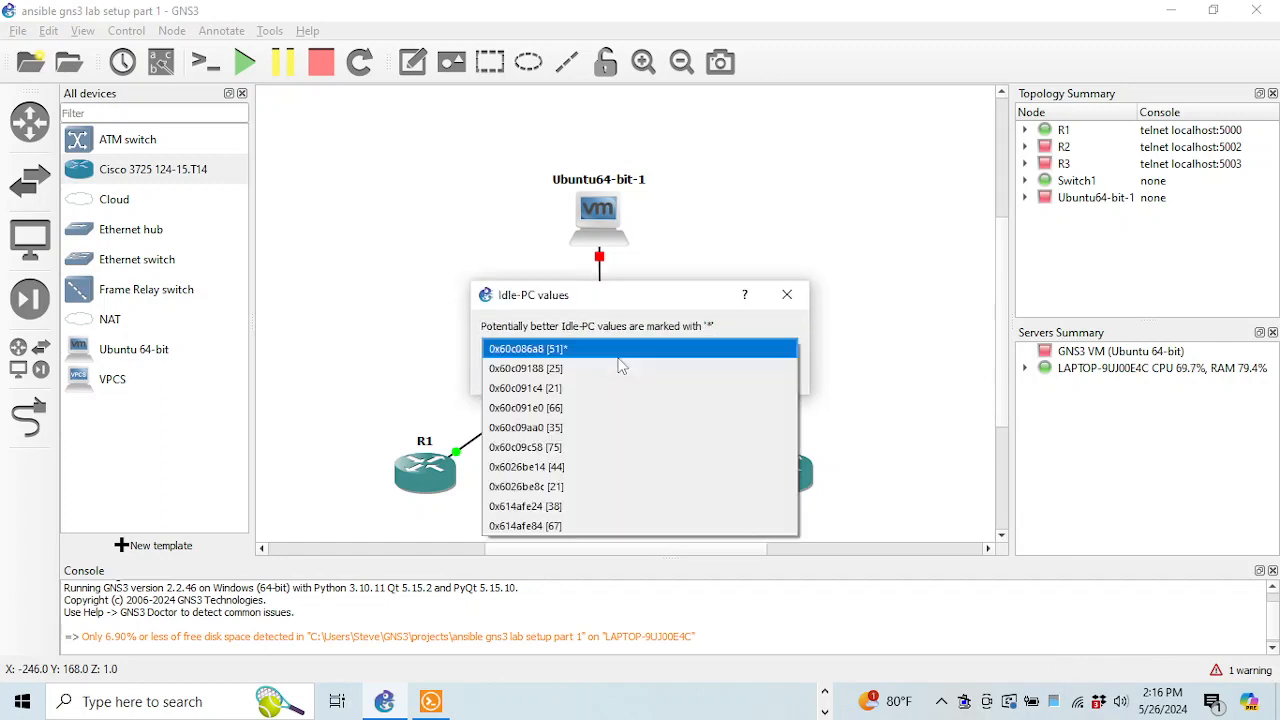
click(568, 349)
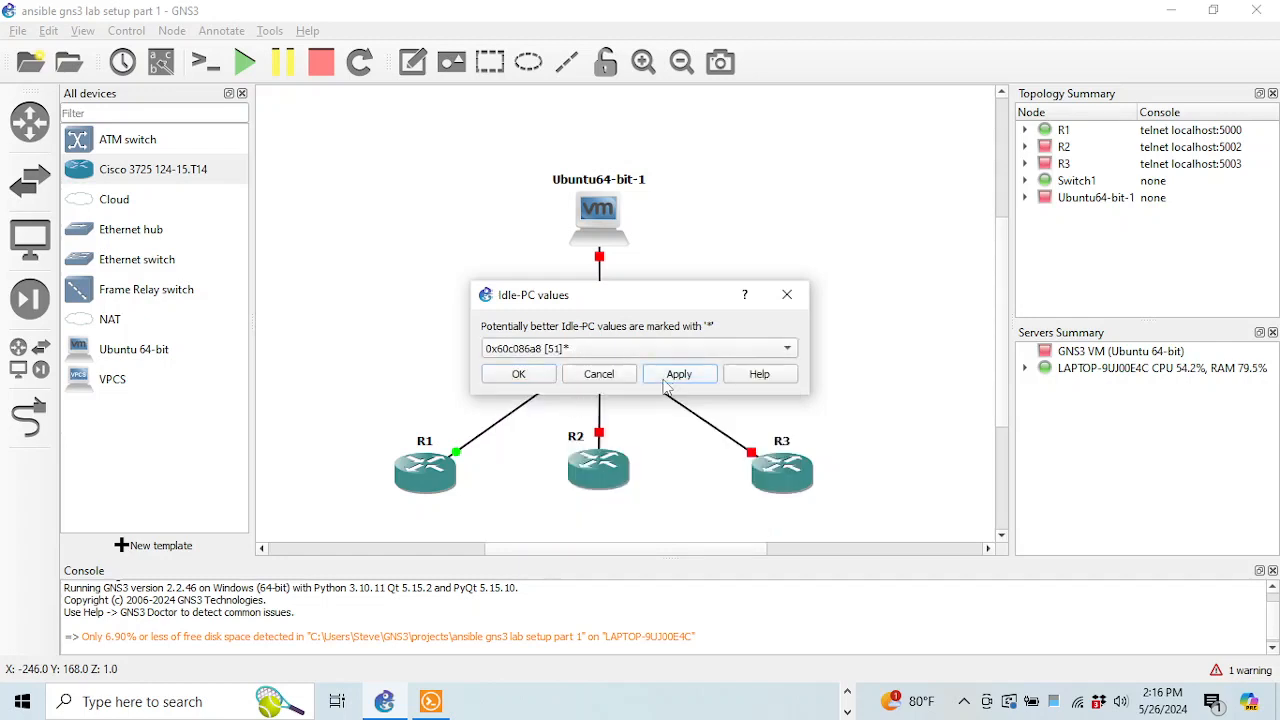
click(524, 373)
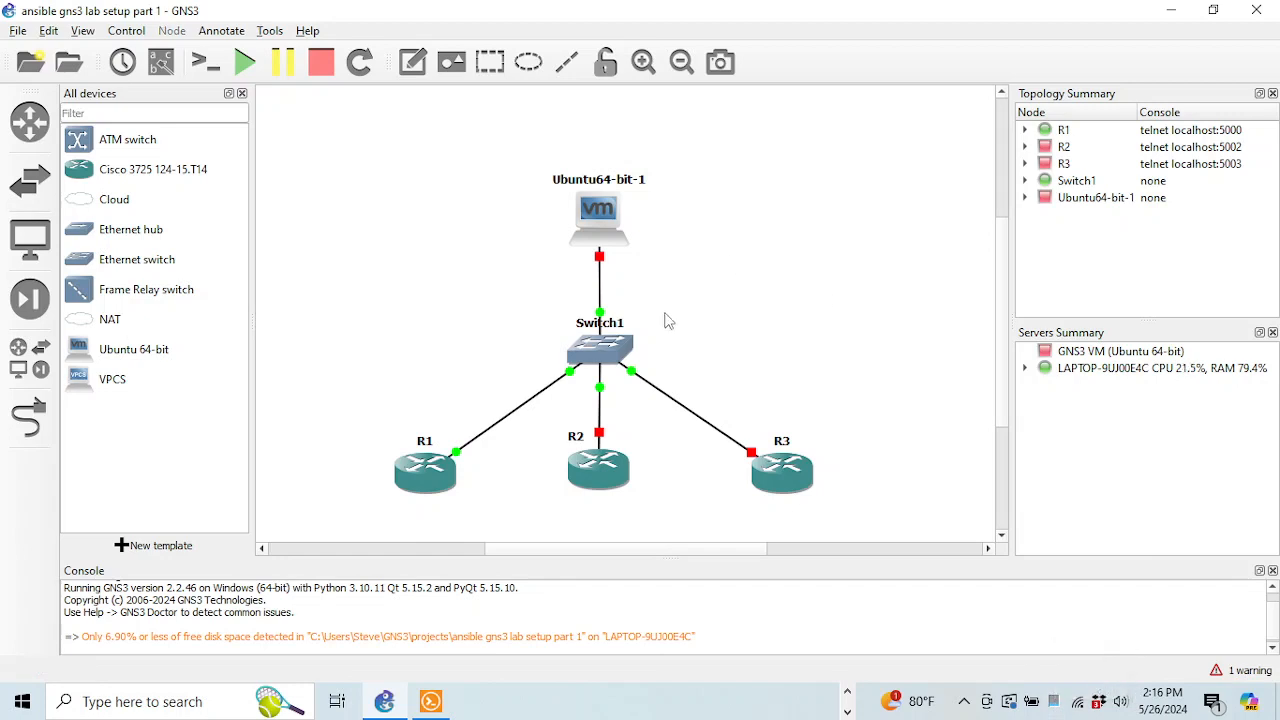
Try to start Ubuntu64-bit-1 and dismiss the 'already running in VMware' error
mouse_move(432, 483)
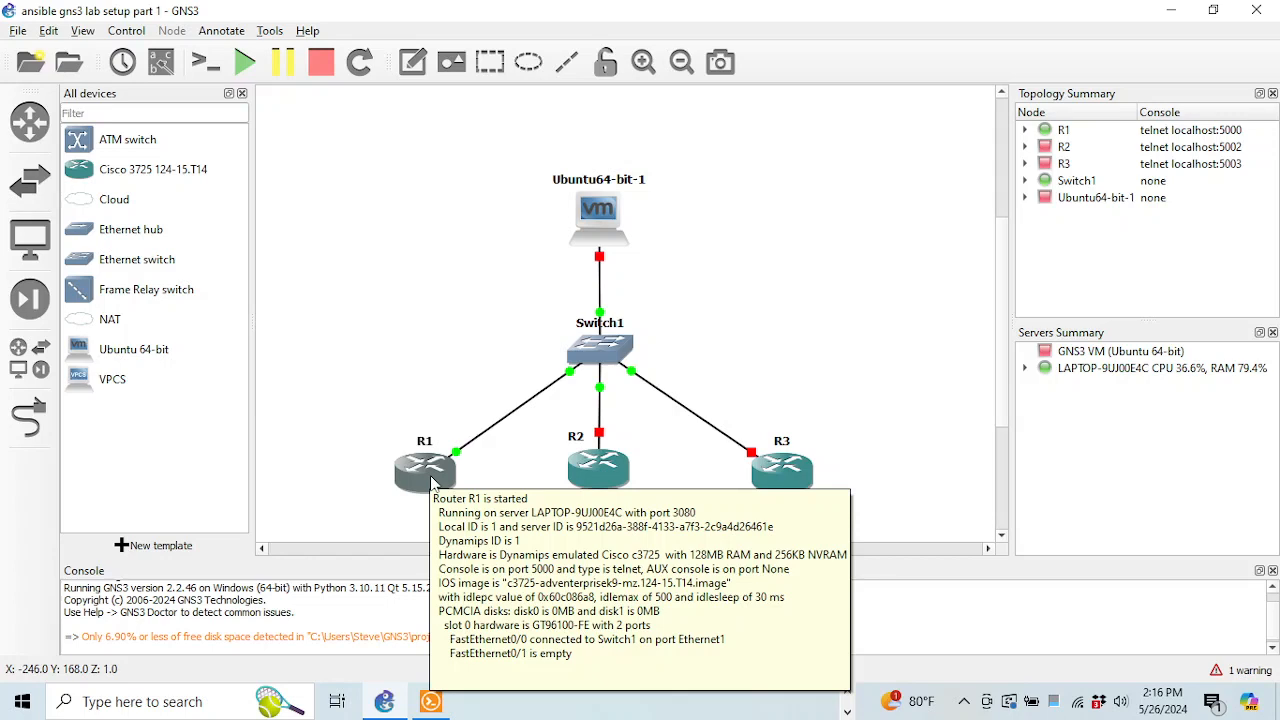
right_click(590, 212)
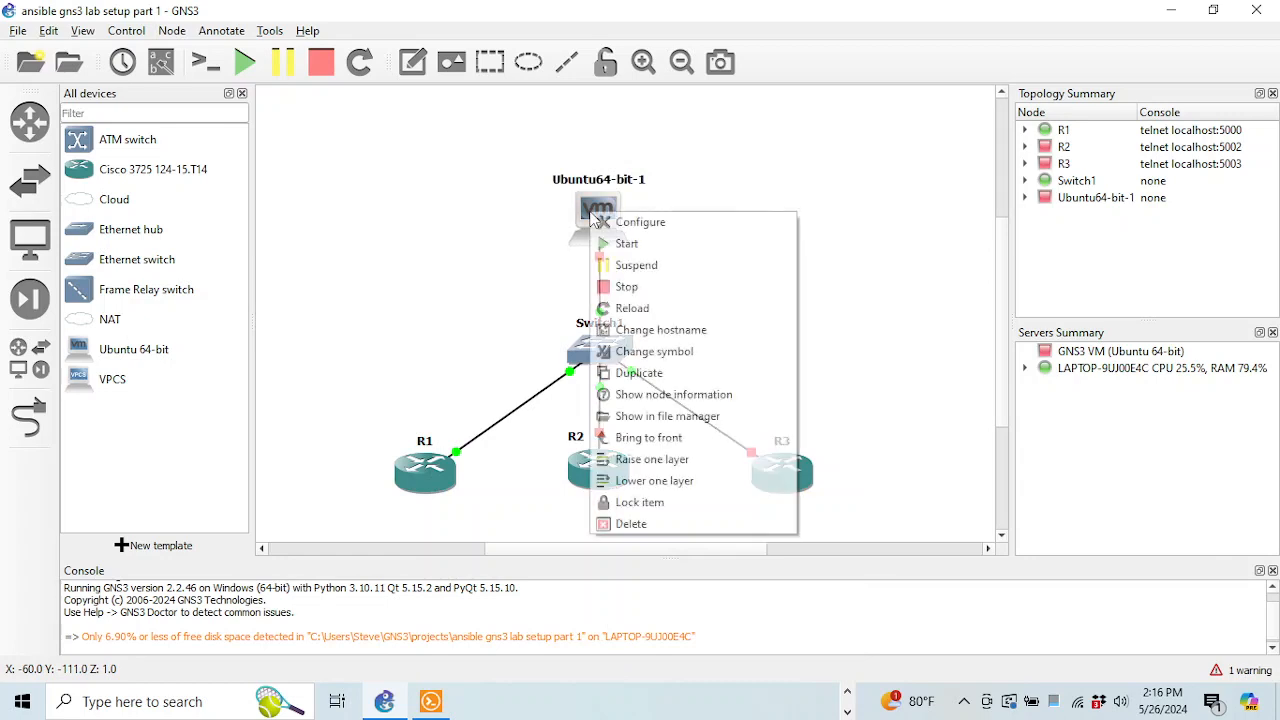
click(632, 245)
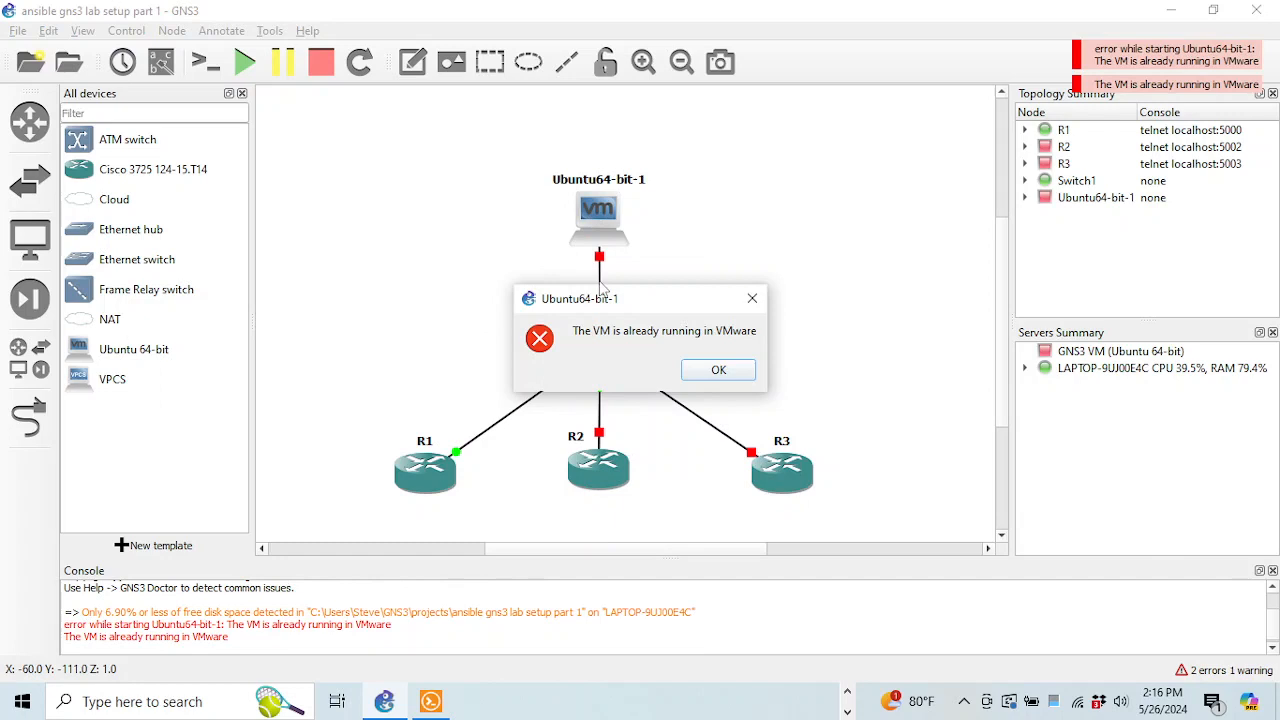
click(722, 377)
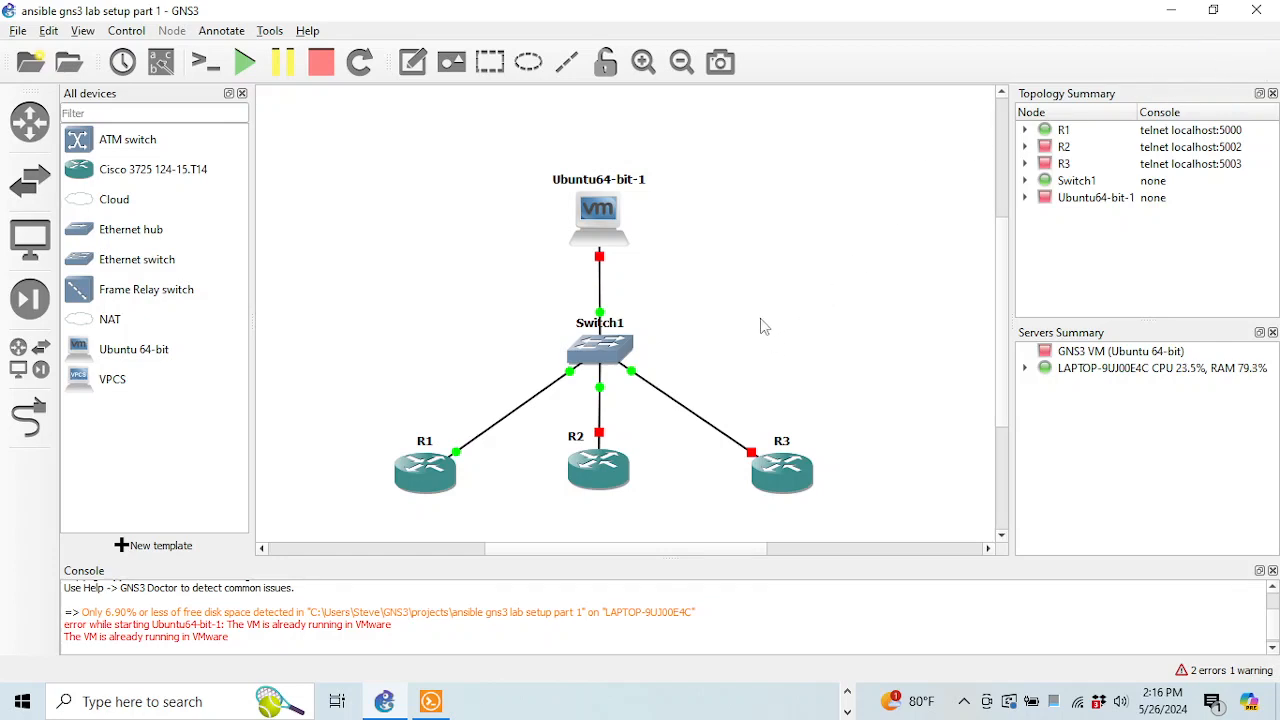
click(847, 692)
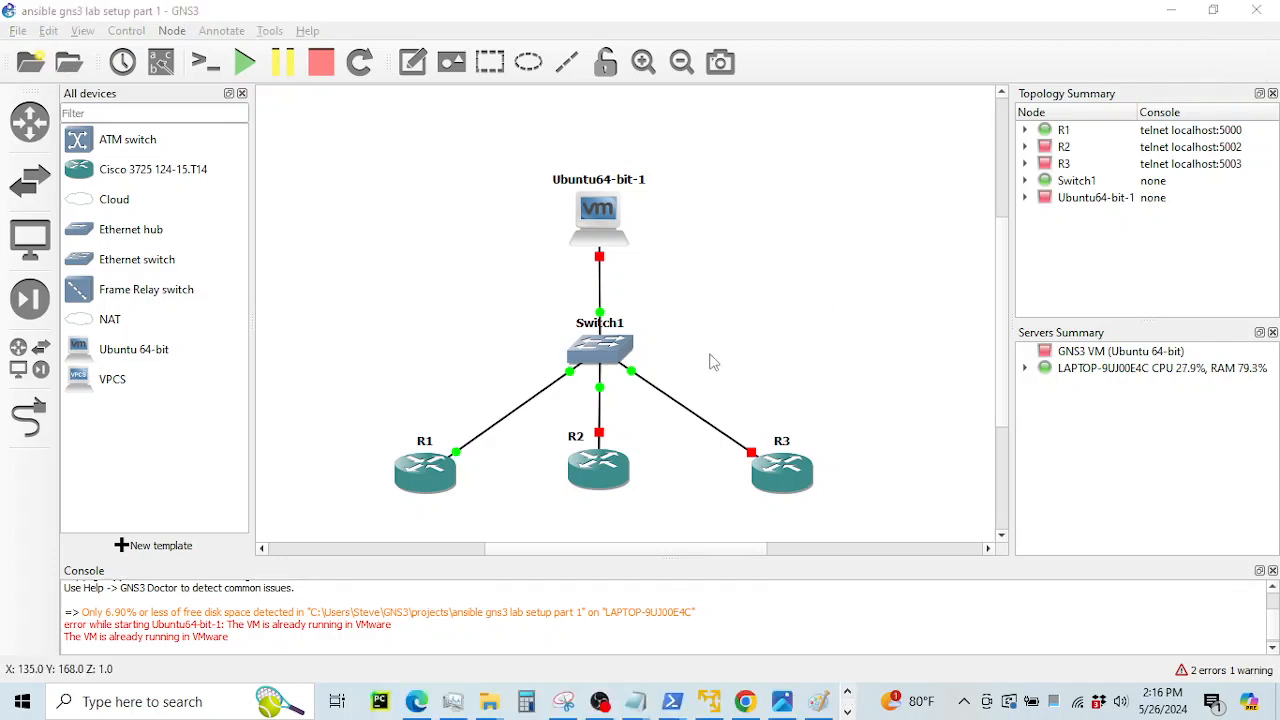
click(729, 275)
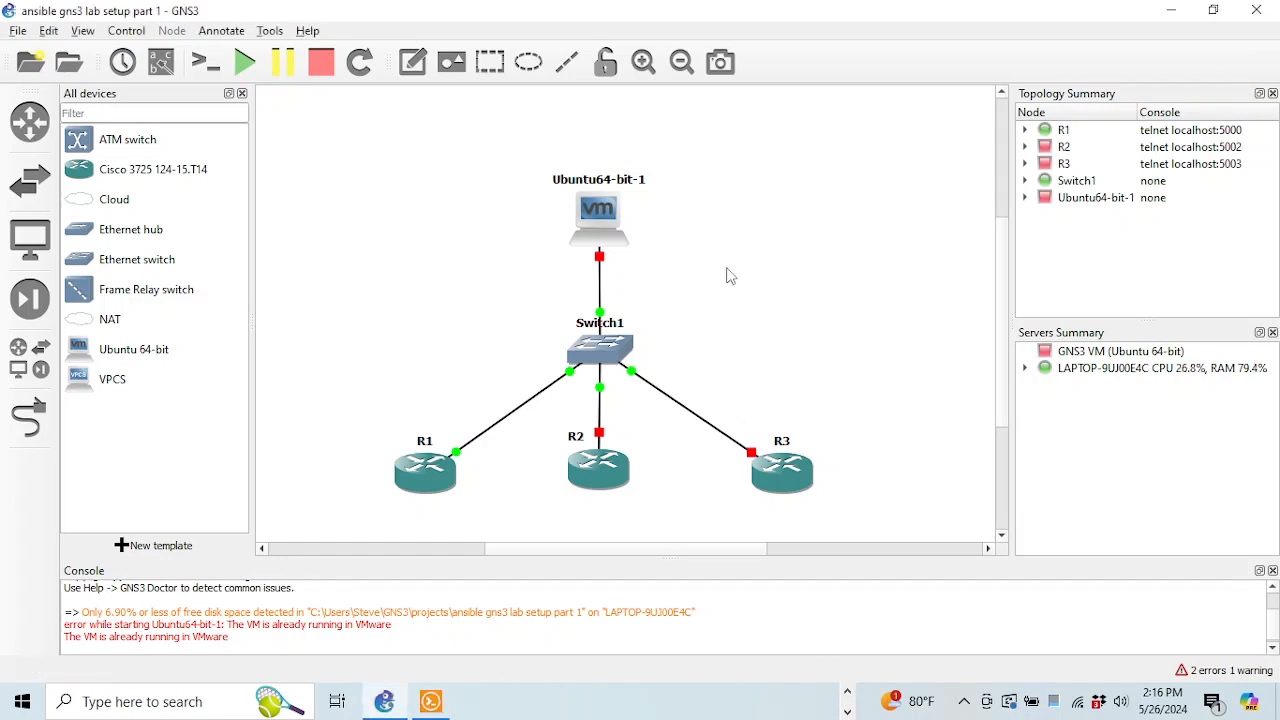
click(847, 691)
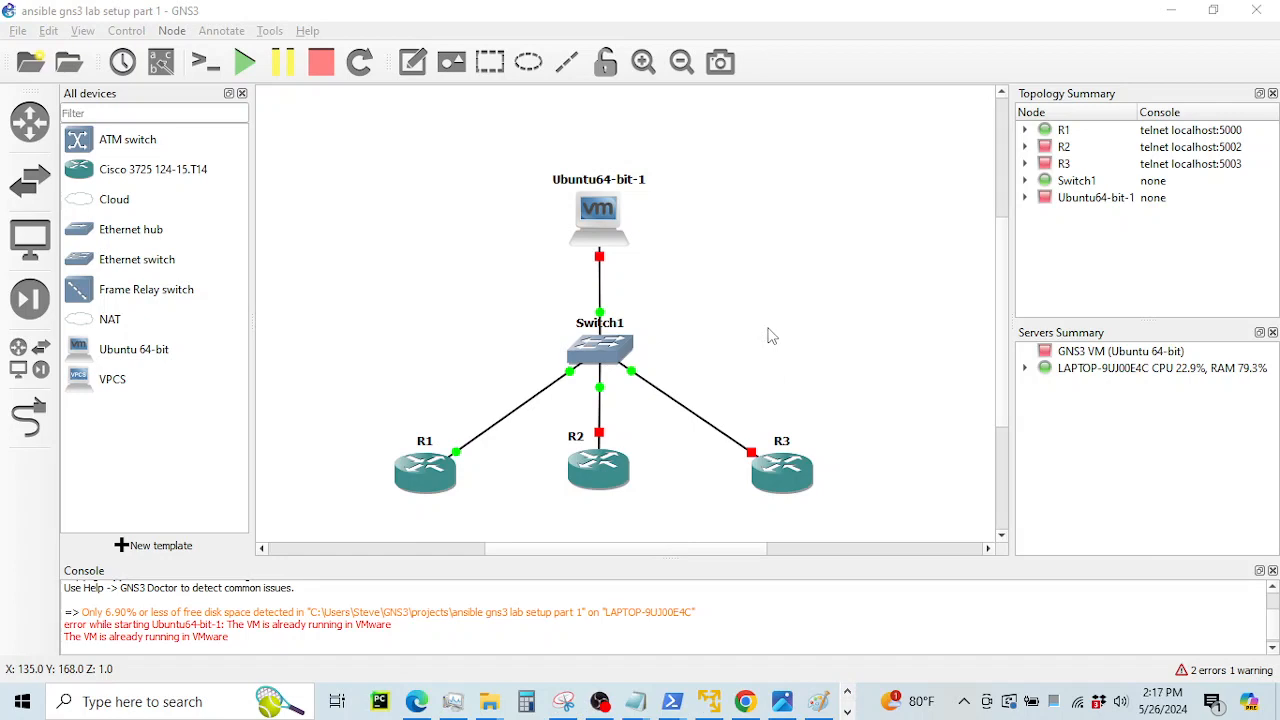
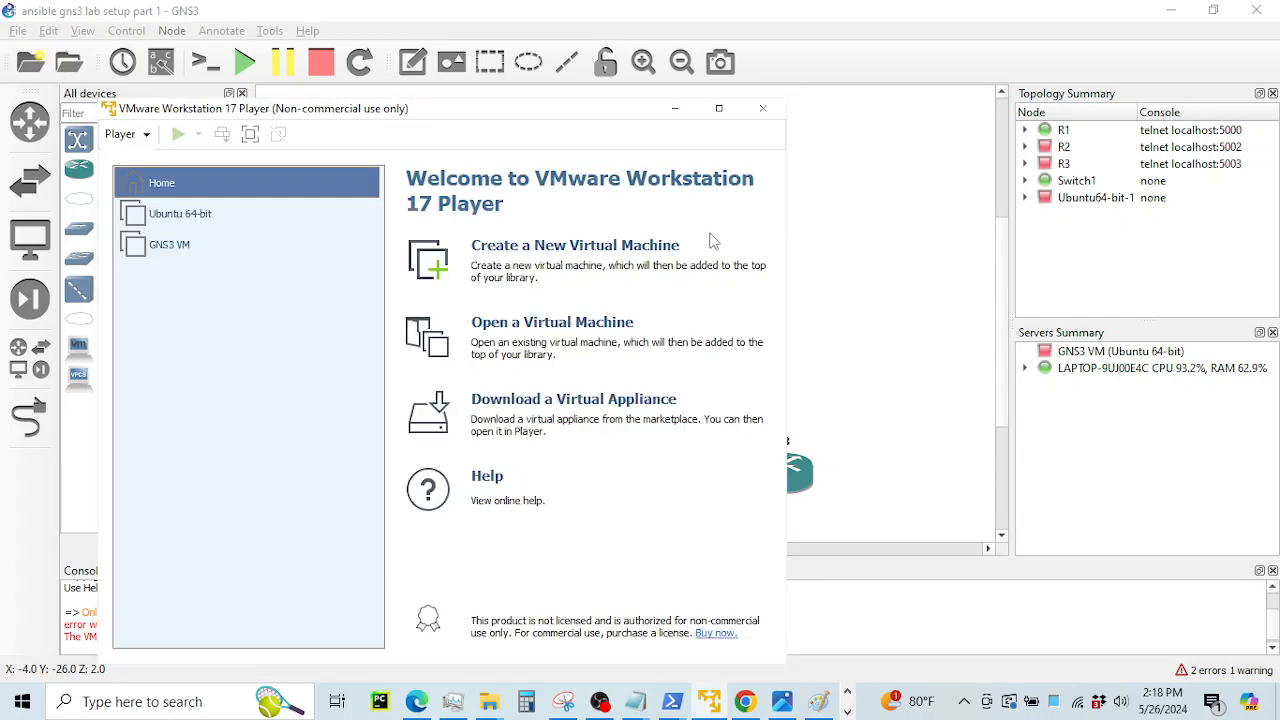
Try to open the Ubuntu 64-bit VM in VMware Player and cancel the 'in use' prompt
click(202, 225)
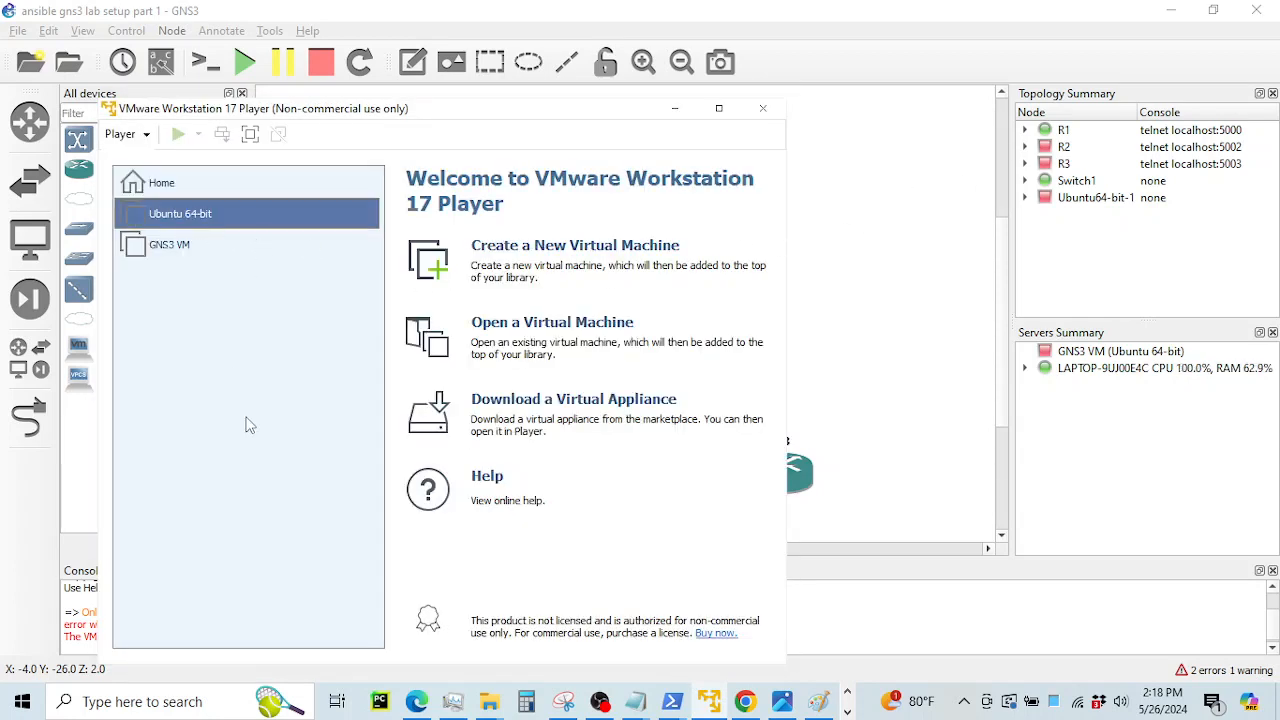
right_click(186, 220)
click(148, 297)
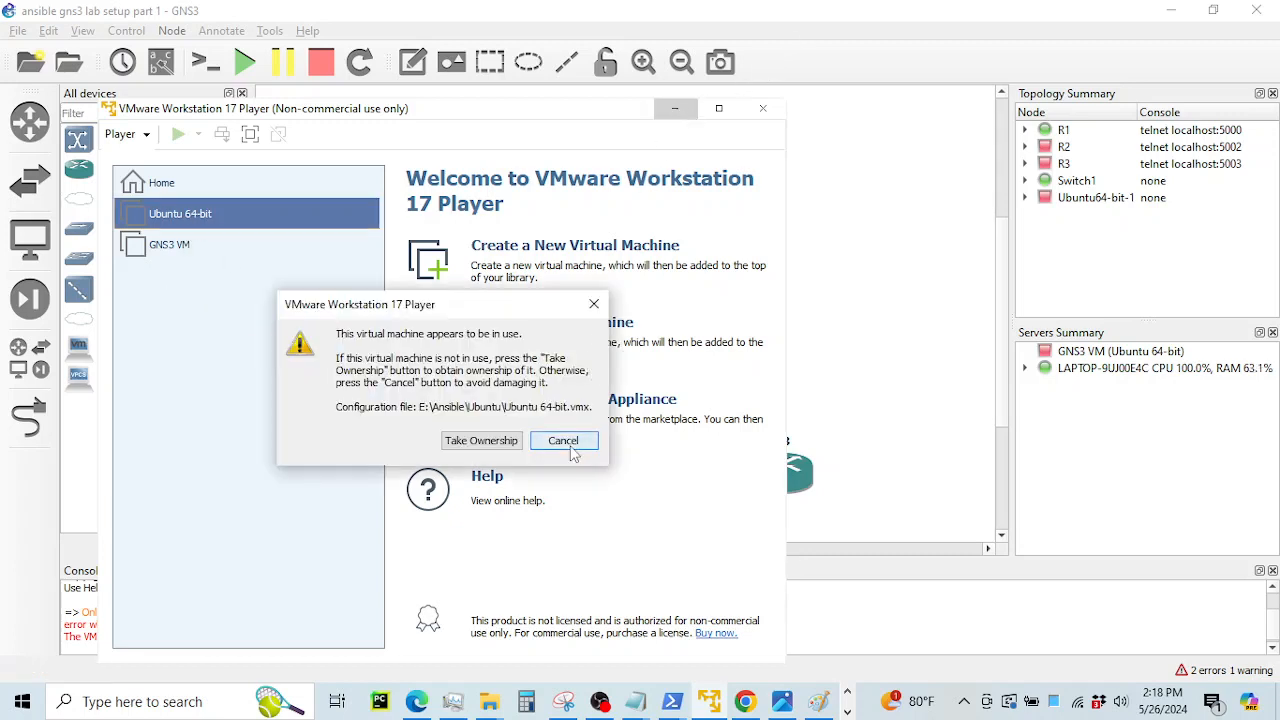
click(565, 441)
Minimize VMware Player and start the Ubuntu64-bit-1 node in the GNS3 topology
click(673, 108)
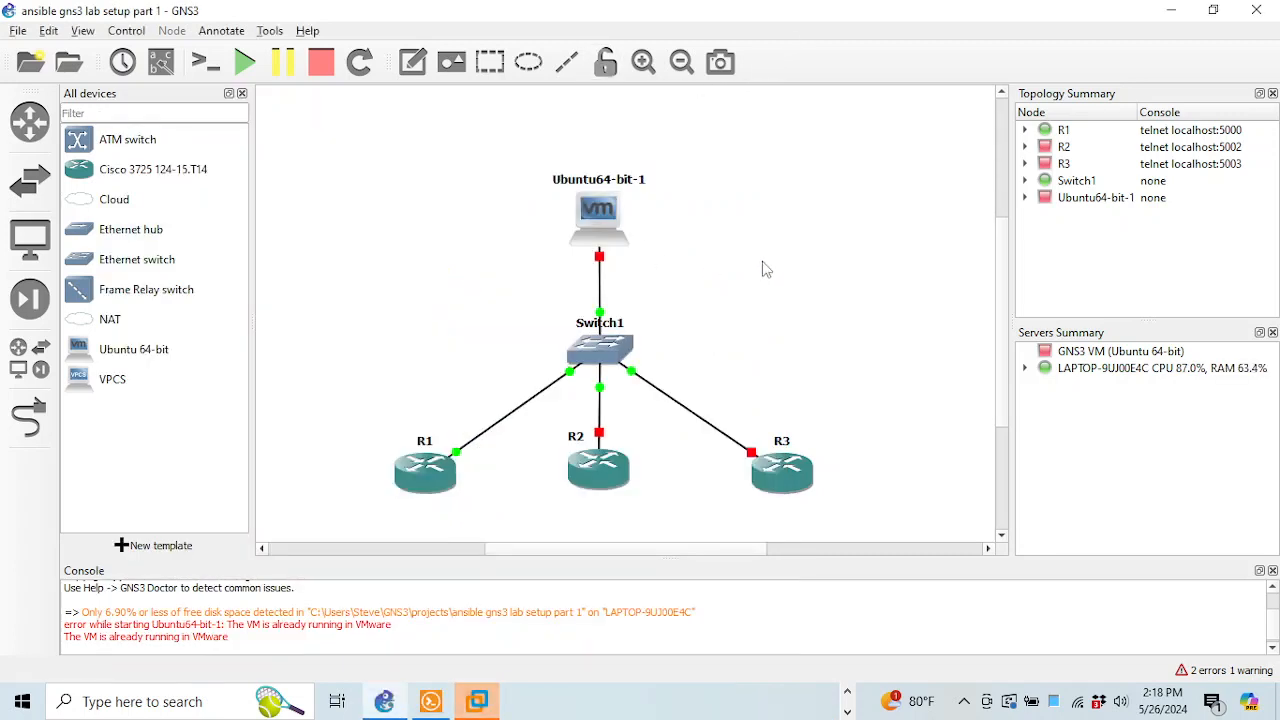
right_click(601, 223)
click(630, 253)
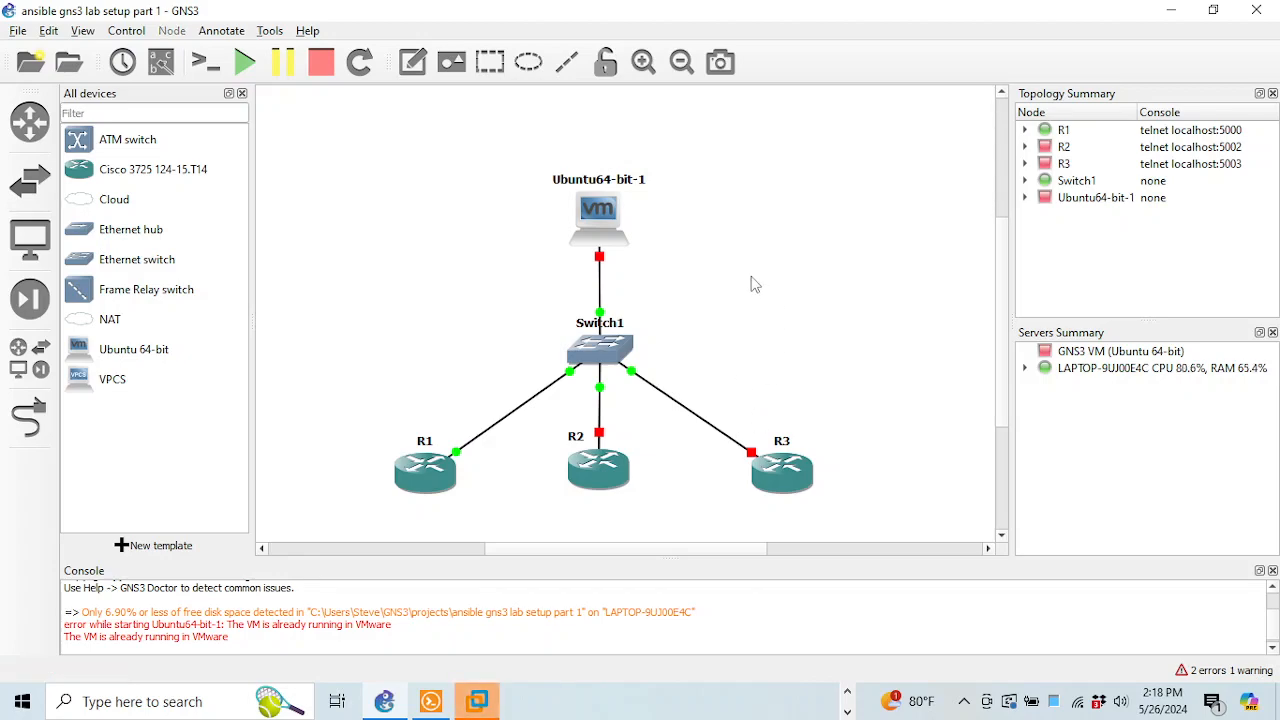
On R1's console, enter global configuration and the FastEthernet0/0 interface
click(431, 702)
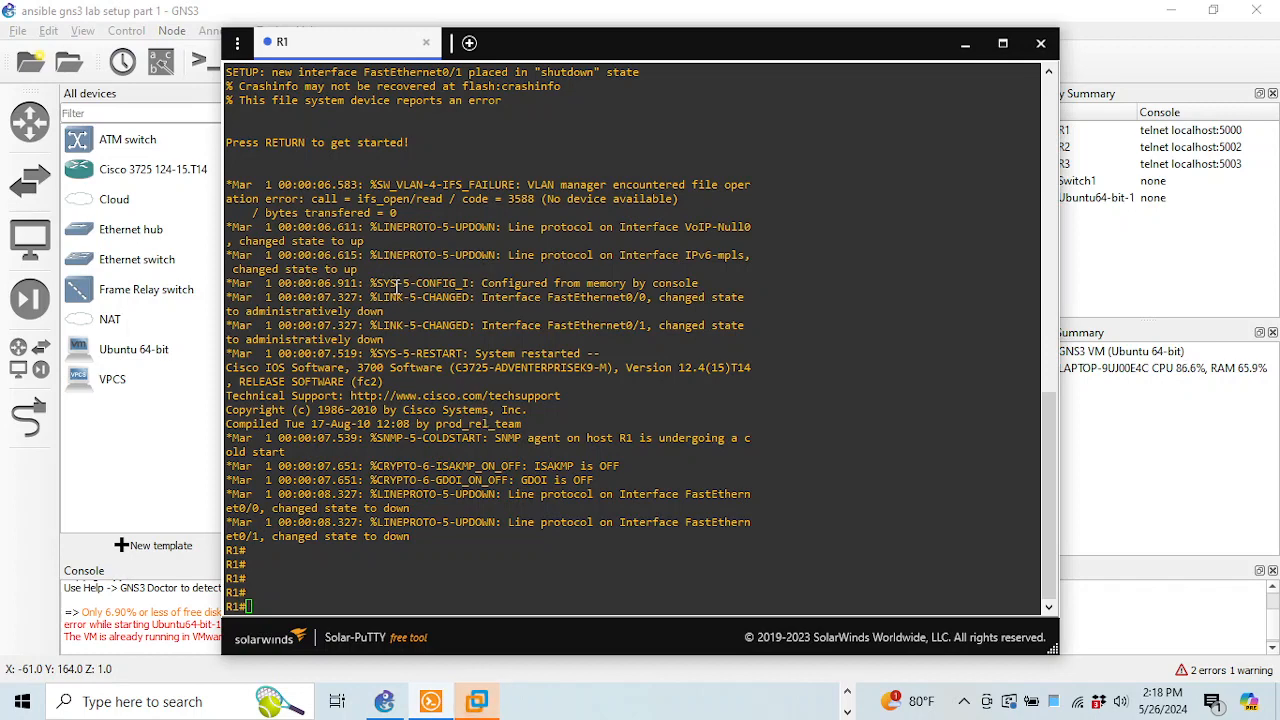
click(360, 334)
key(Return)
key(Return)
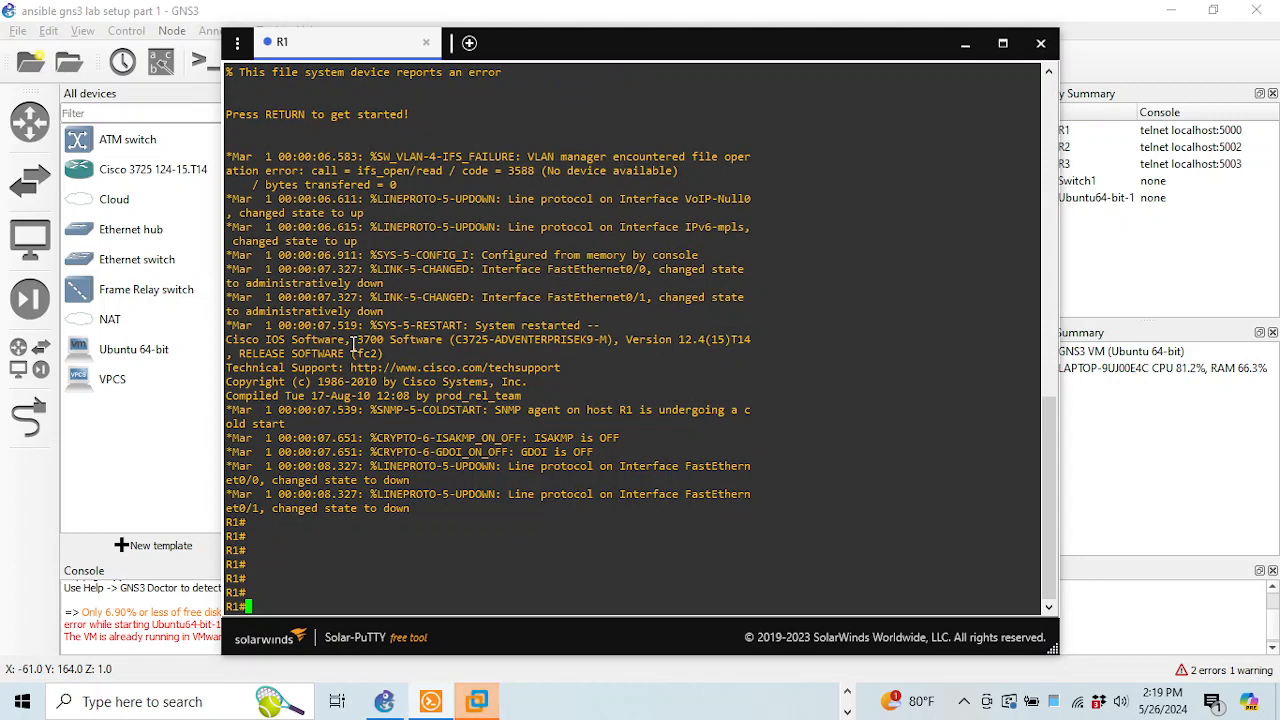
text(config t)
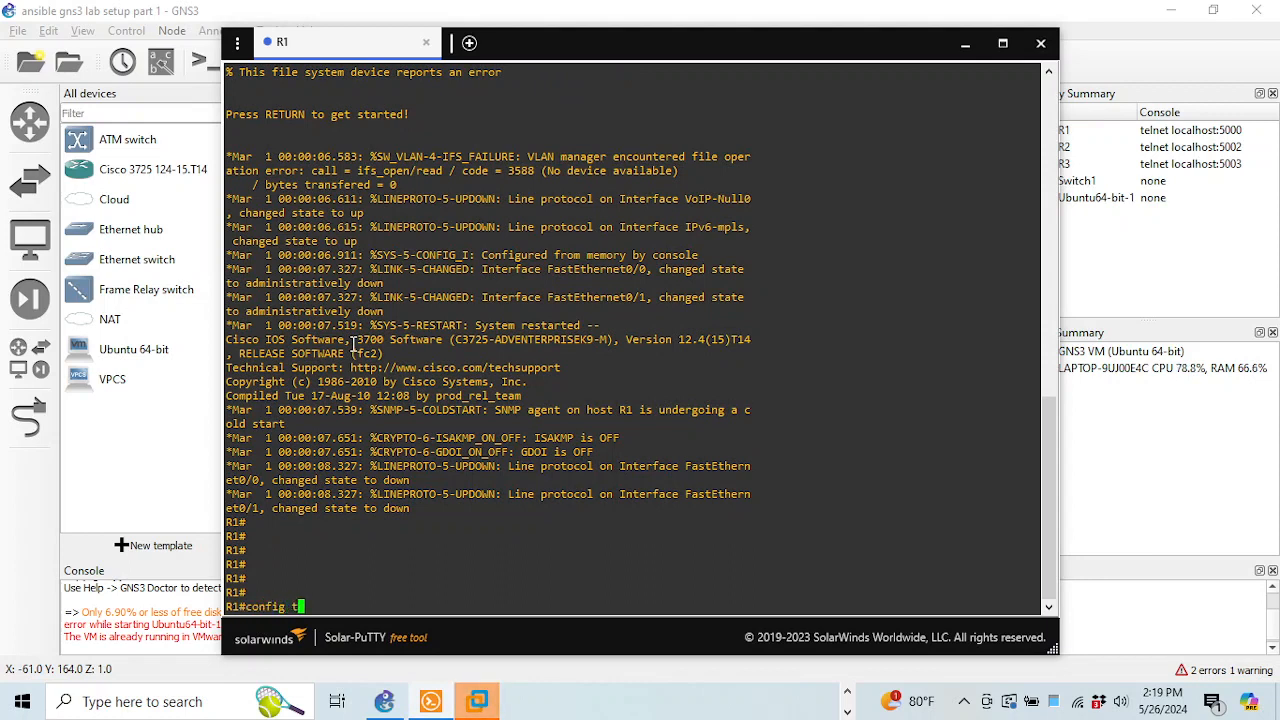
key(Return)
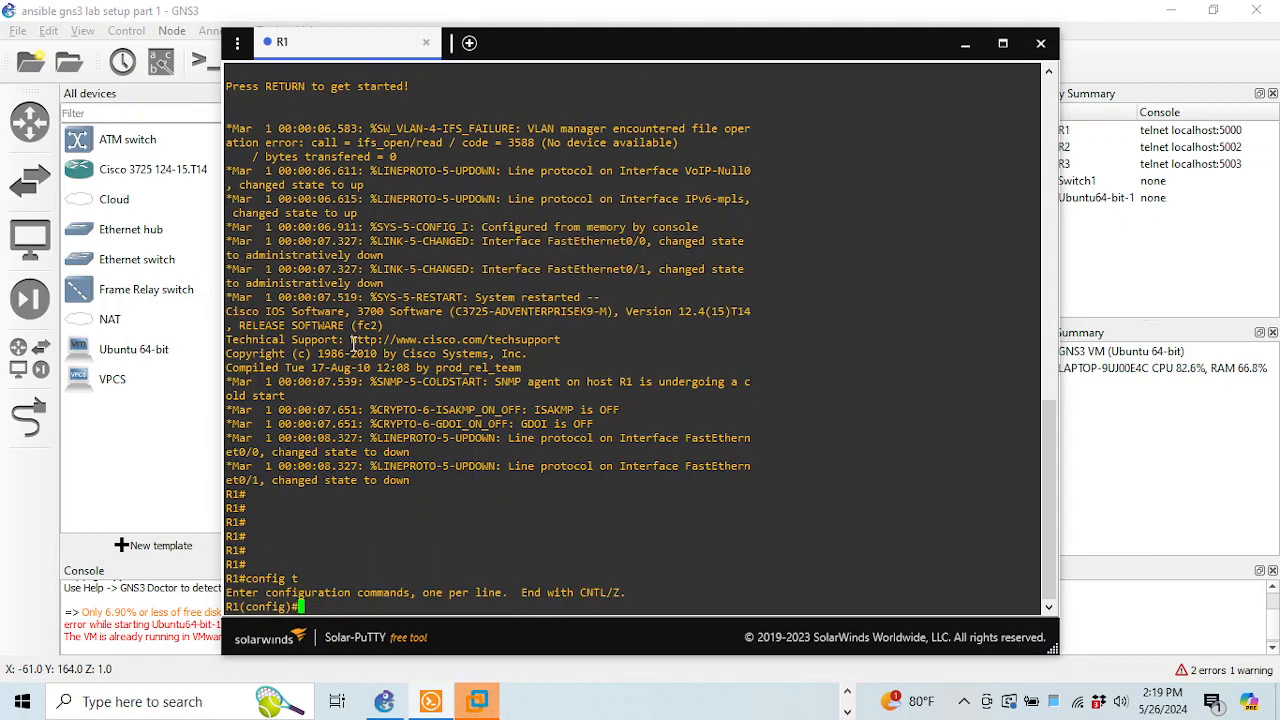
click(848, 702)
click(848, 706)
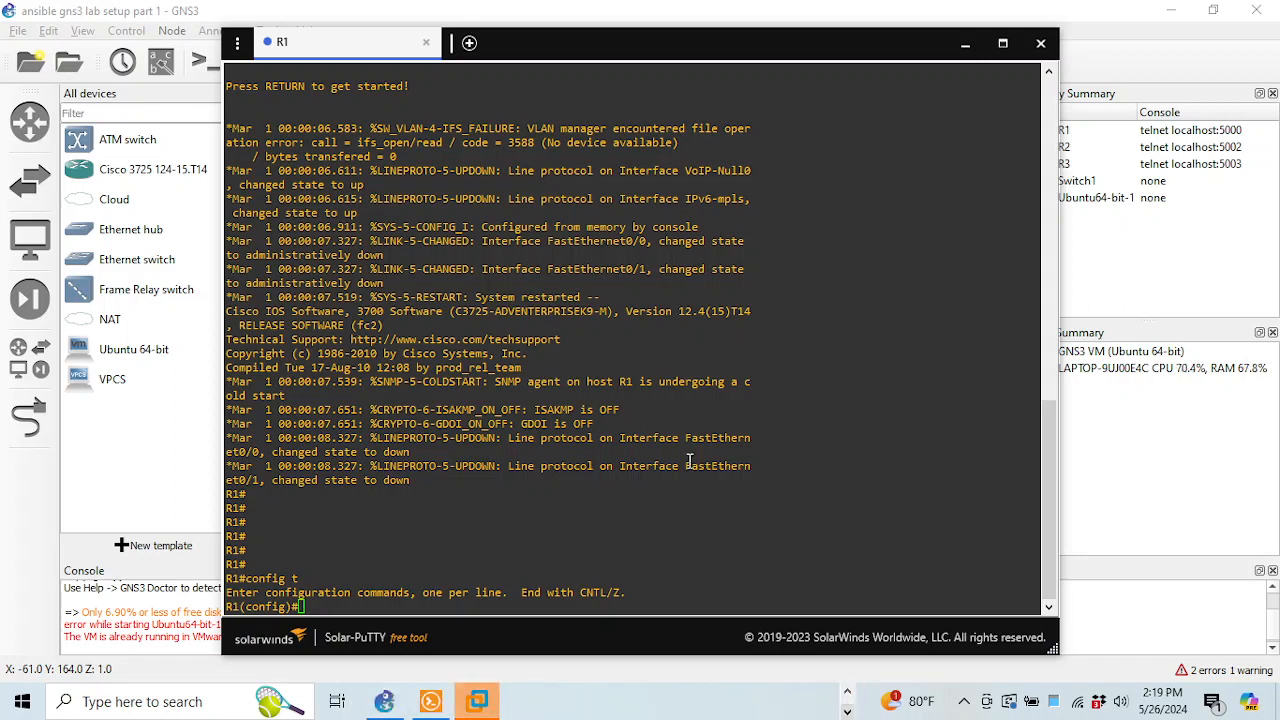
click(689, 461)
text(int fa0/0)
key(Return)
Assign address 192.168.158.200 255.255.255.0 to R1's fa0/0
text(ipa d)
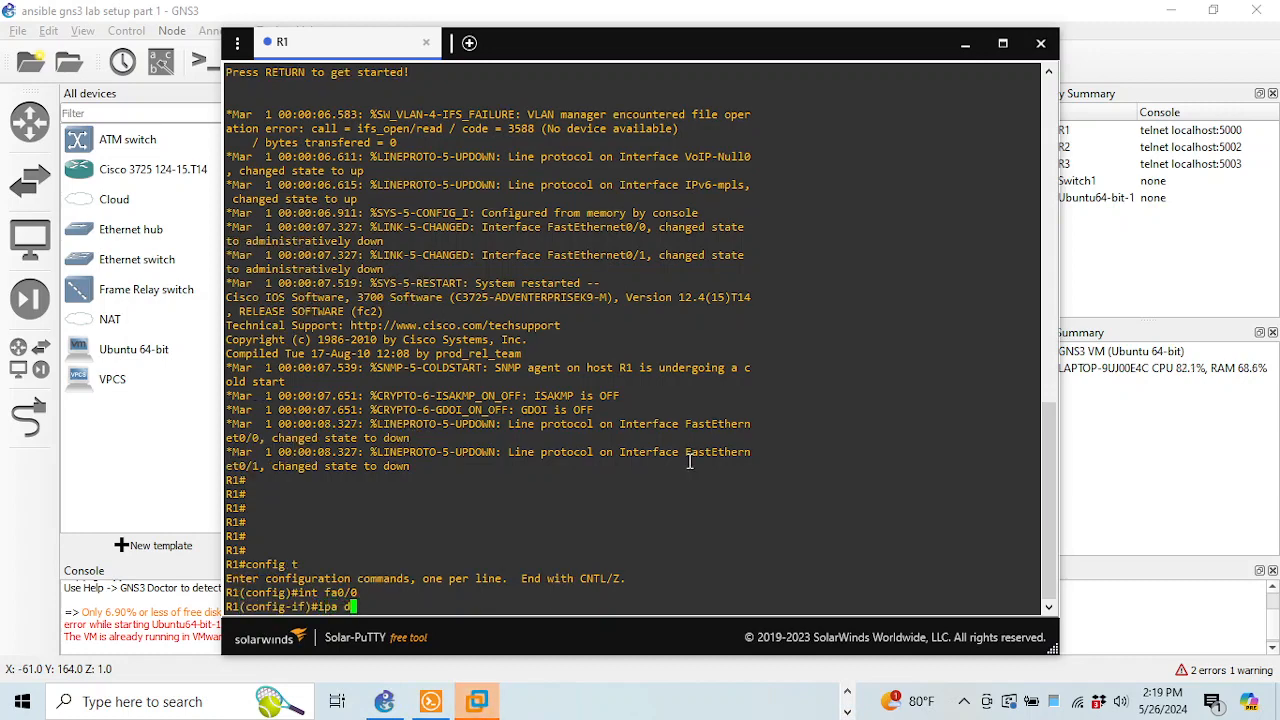
key(BackSpace)
key(BackSpace)
key(BackSpace)
text(add)
key(Tab)
text(19)
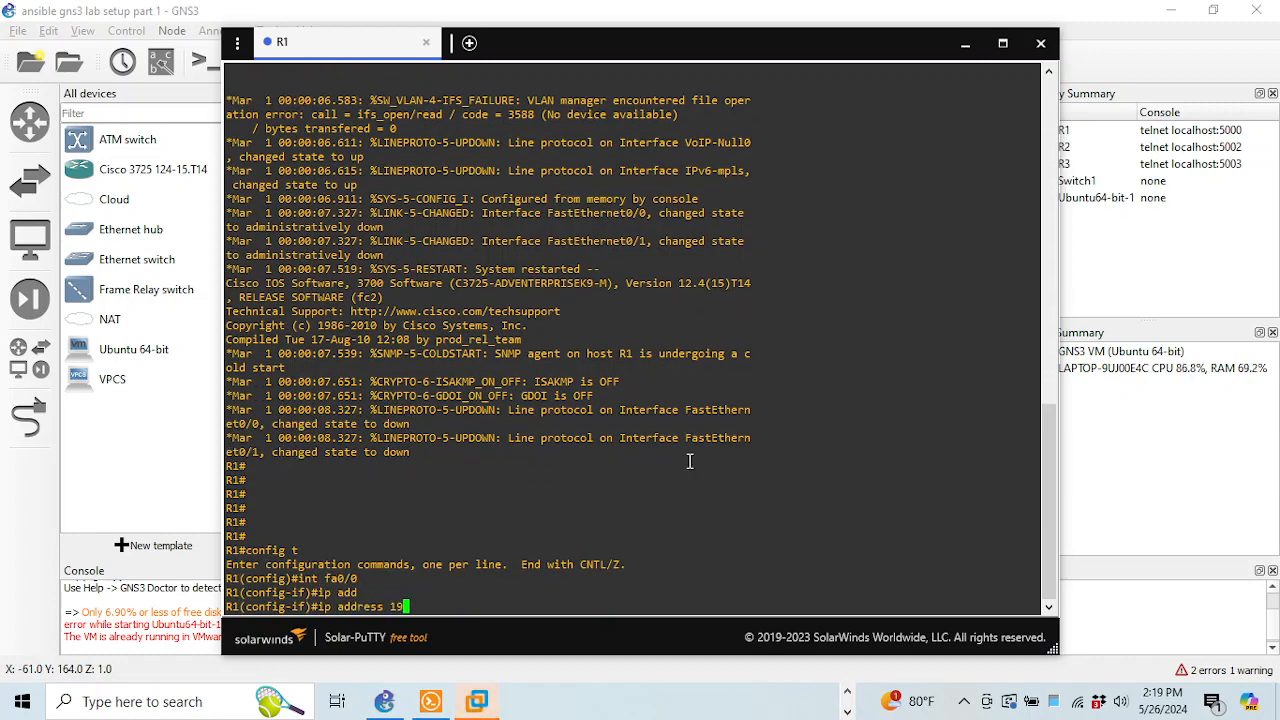
text(2.168.15)
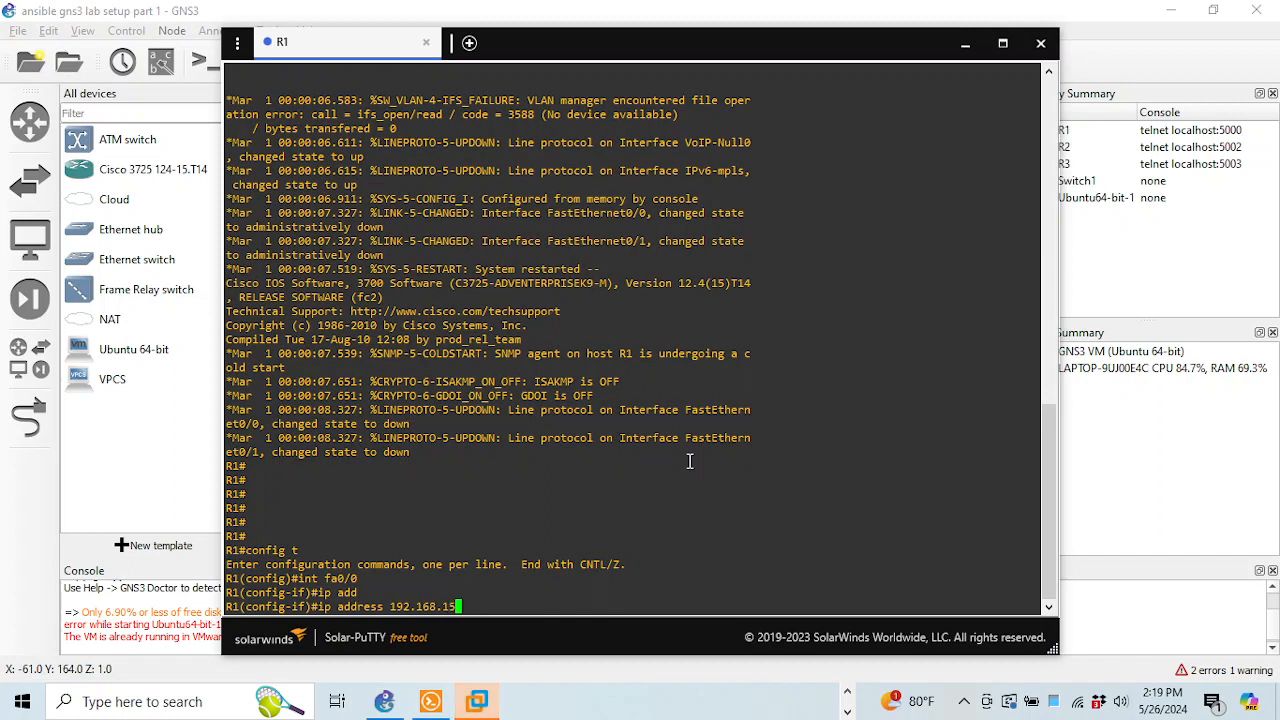
text(8.200 255)
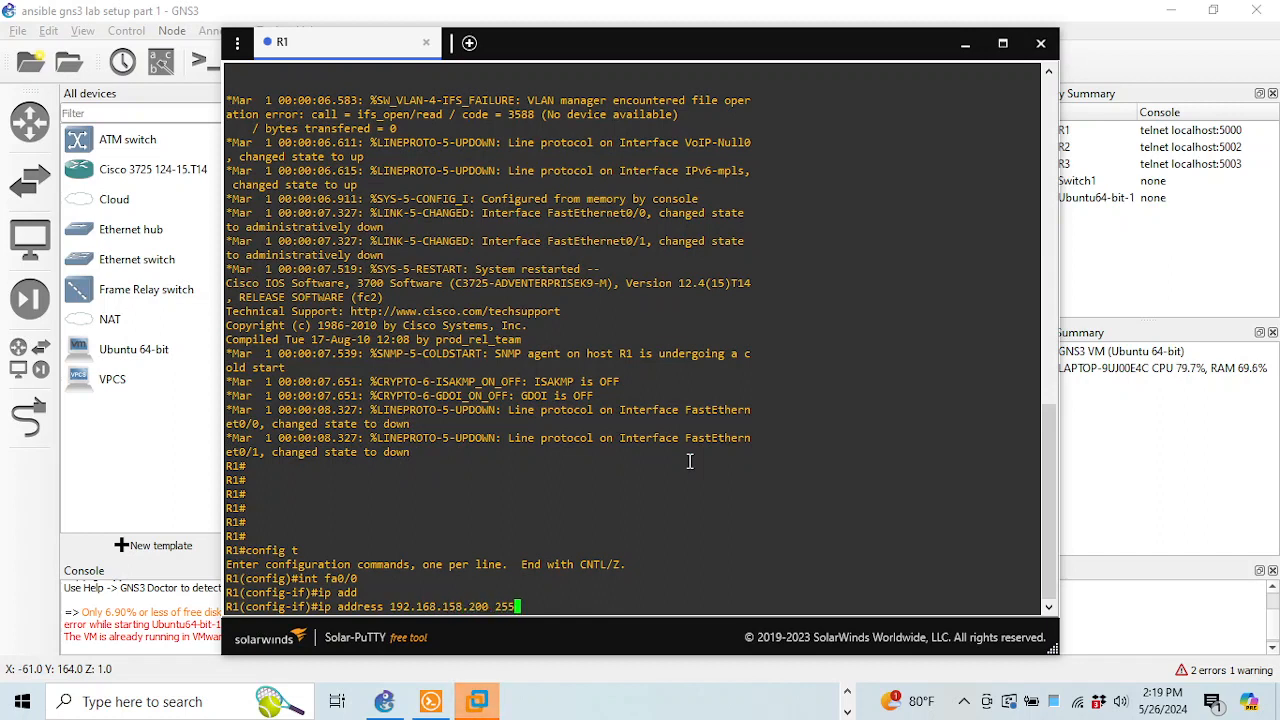
text(.255.255.0)
key(Return)
Enable fa0/0 with no shut, exit configuration mode, and save R1's configuration with wr
text(no )
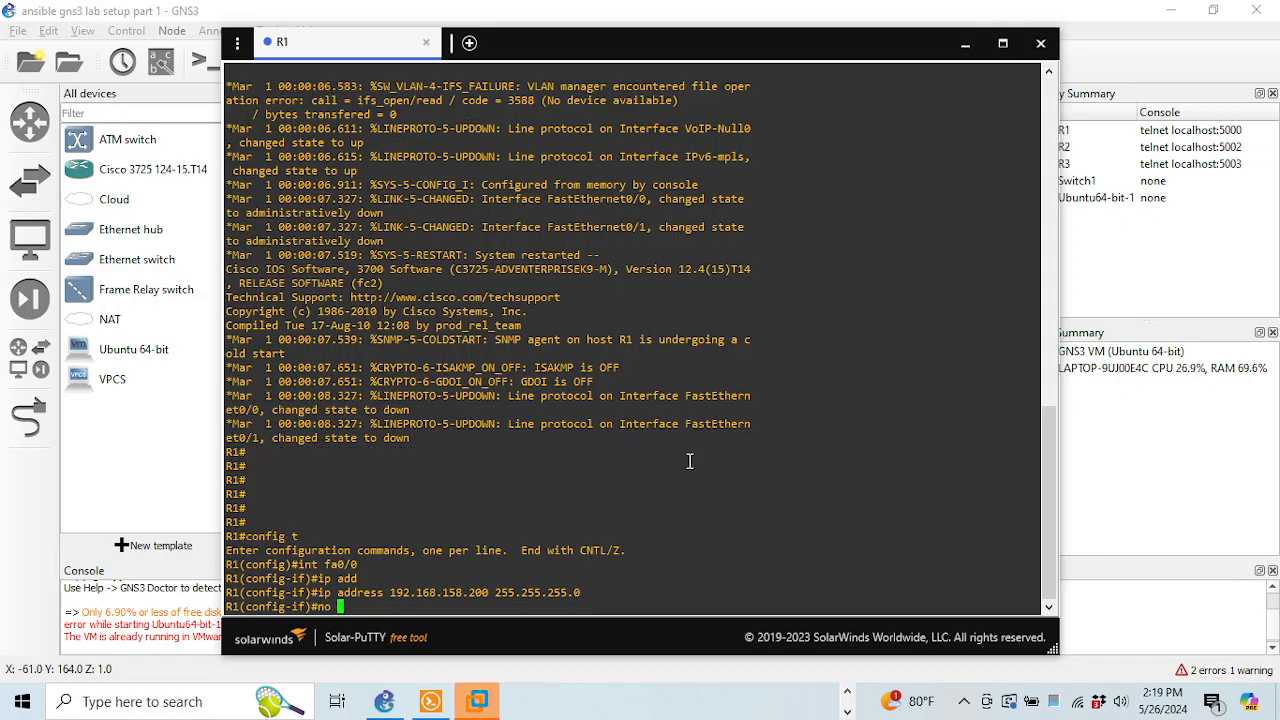
text(shut)
key(Return)
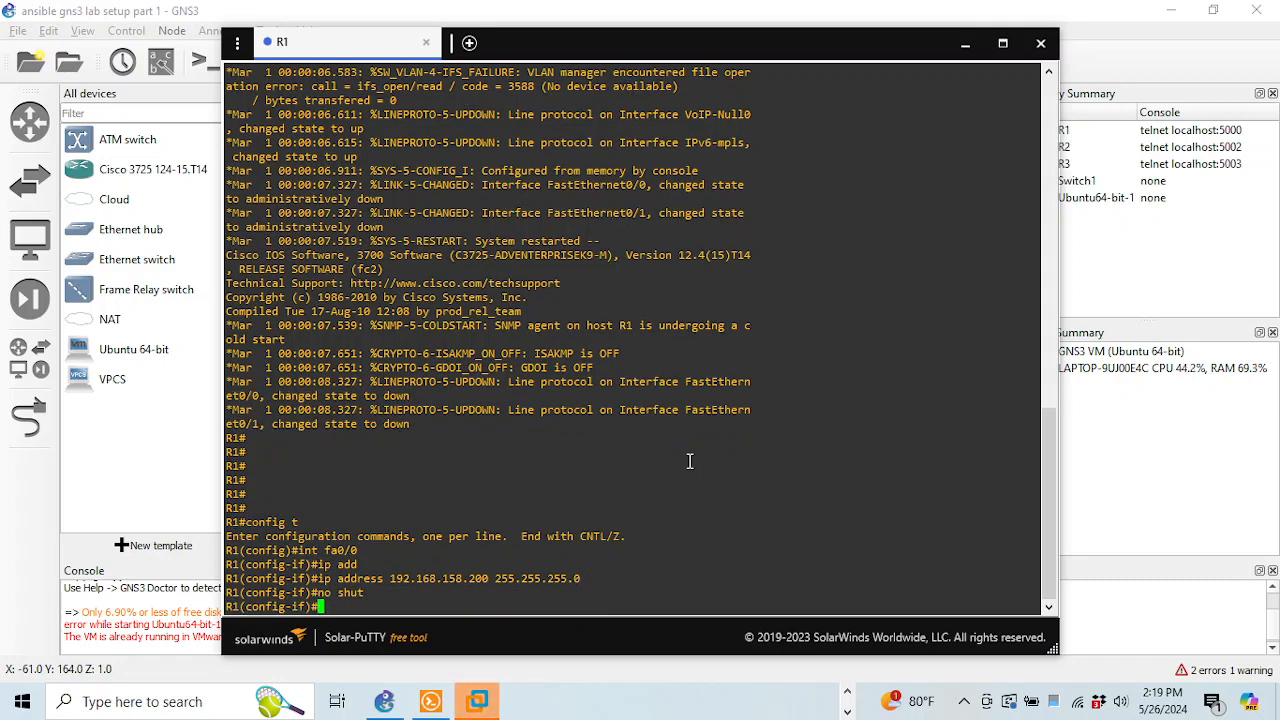
text(end)
key(Return)
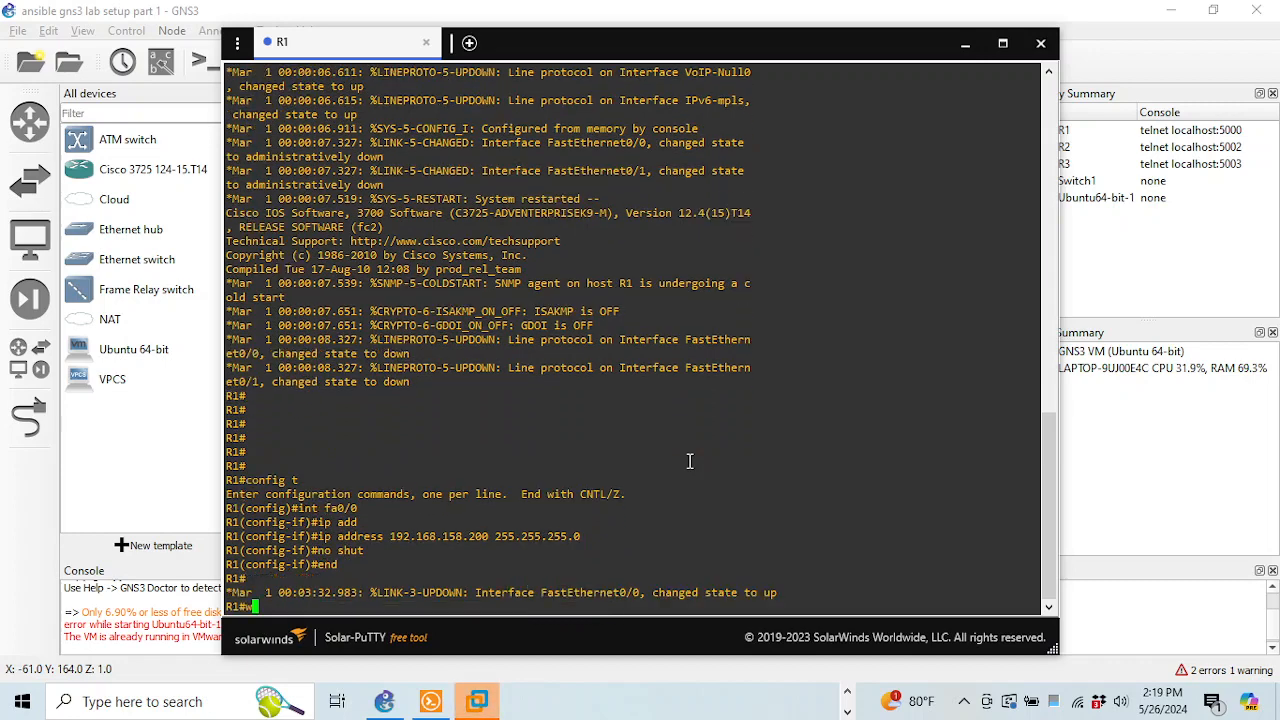
text(wr)
key(Return)
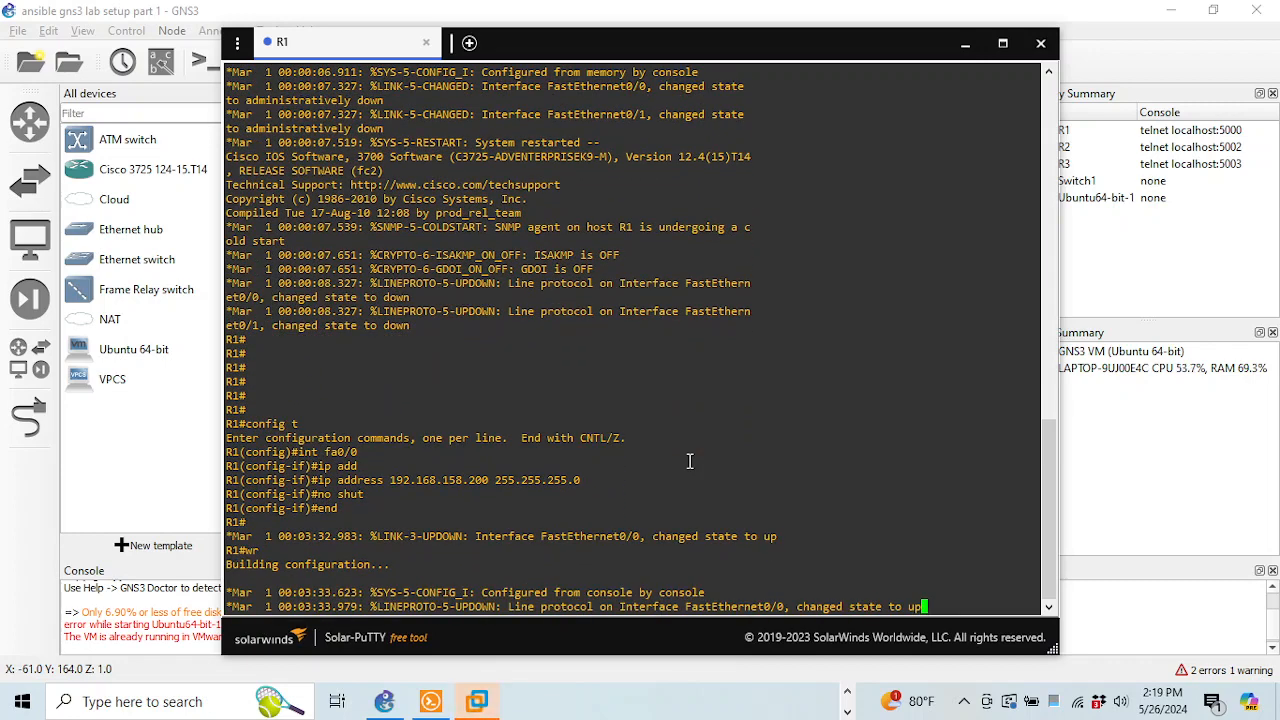
key(Return)
key(Return)
key(Return)
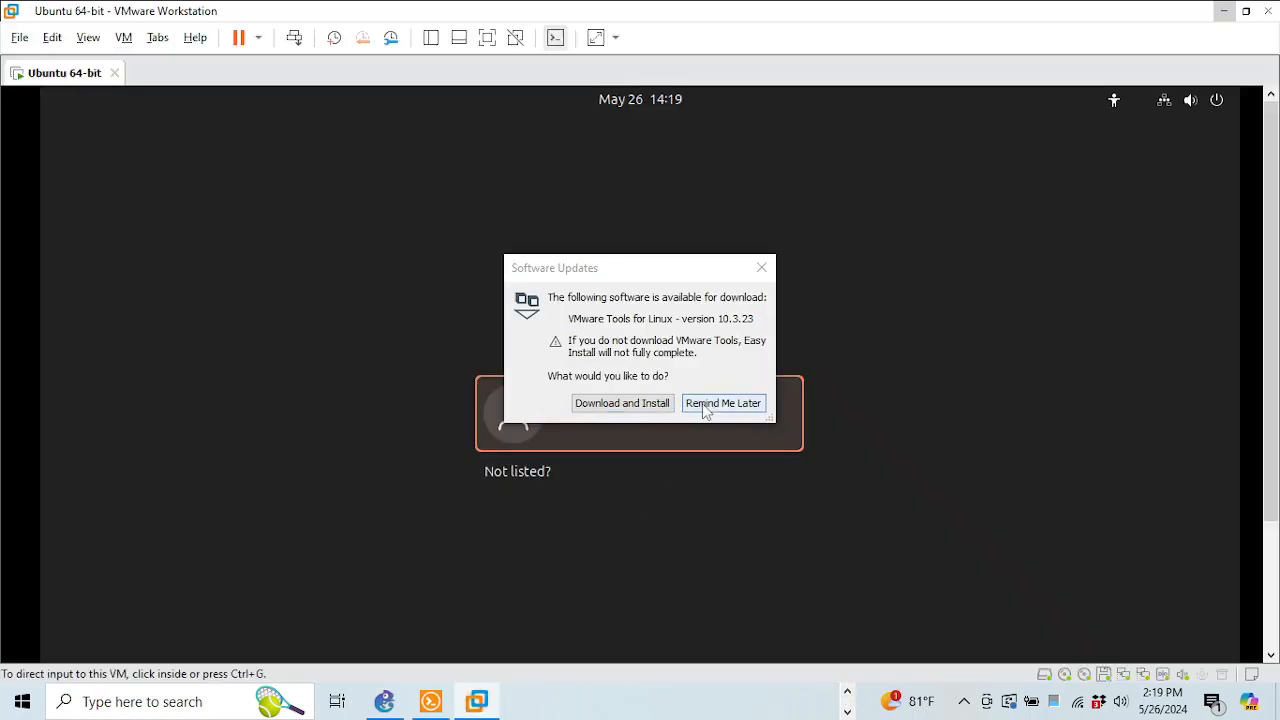
Postpone the VMware Tools update with Remind Me Later and minimize VMware Workstation
click(706, 405)
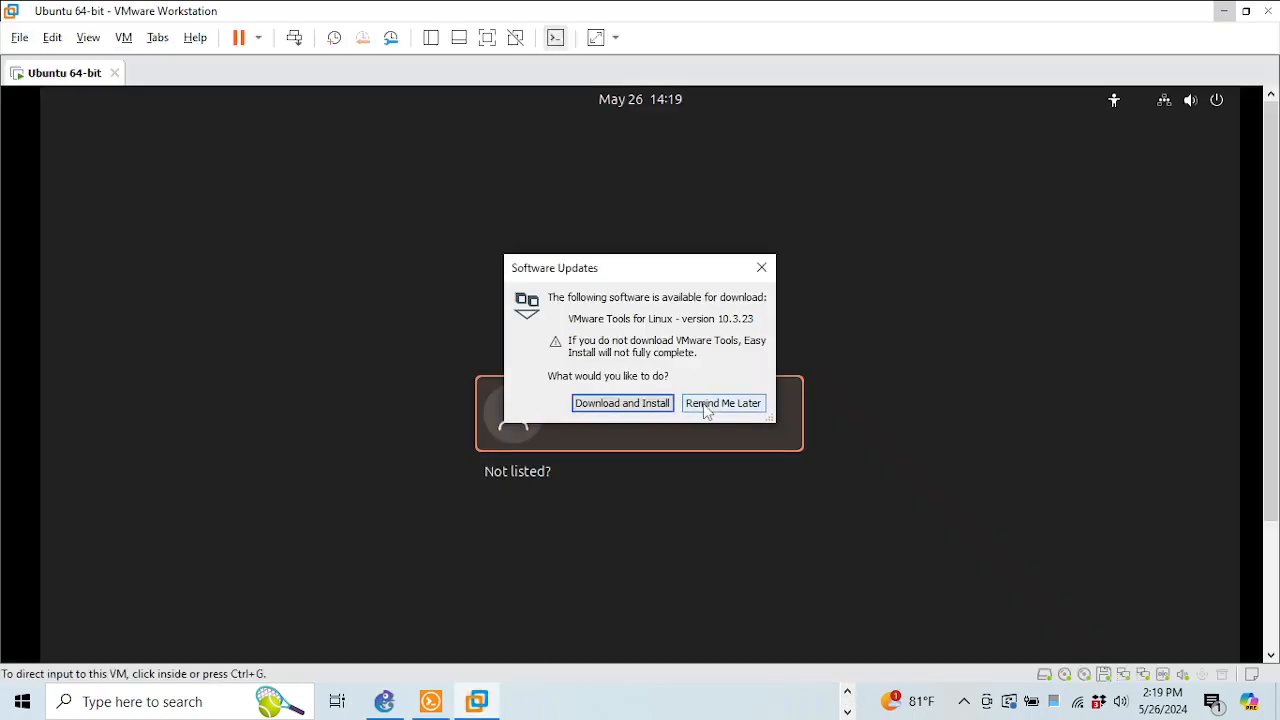
click(1224, 11)
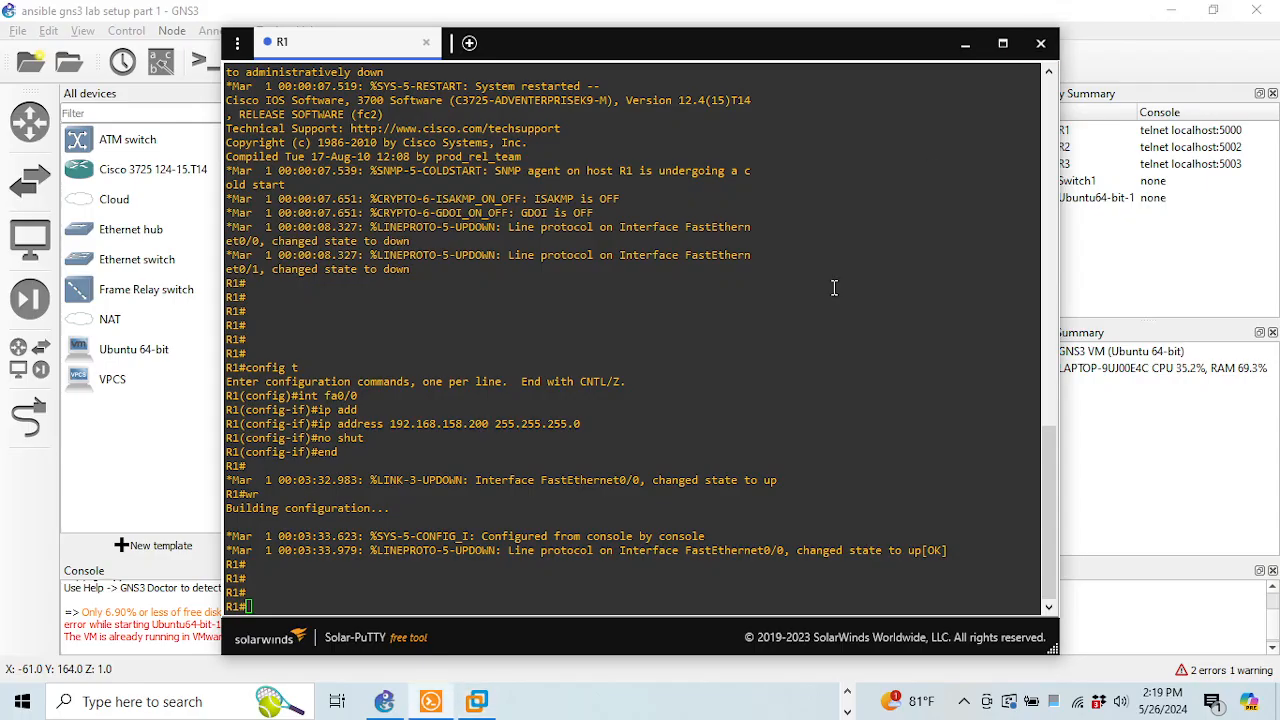
drag(461, 550, 567, 550)
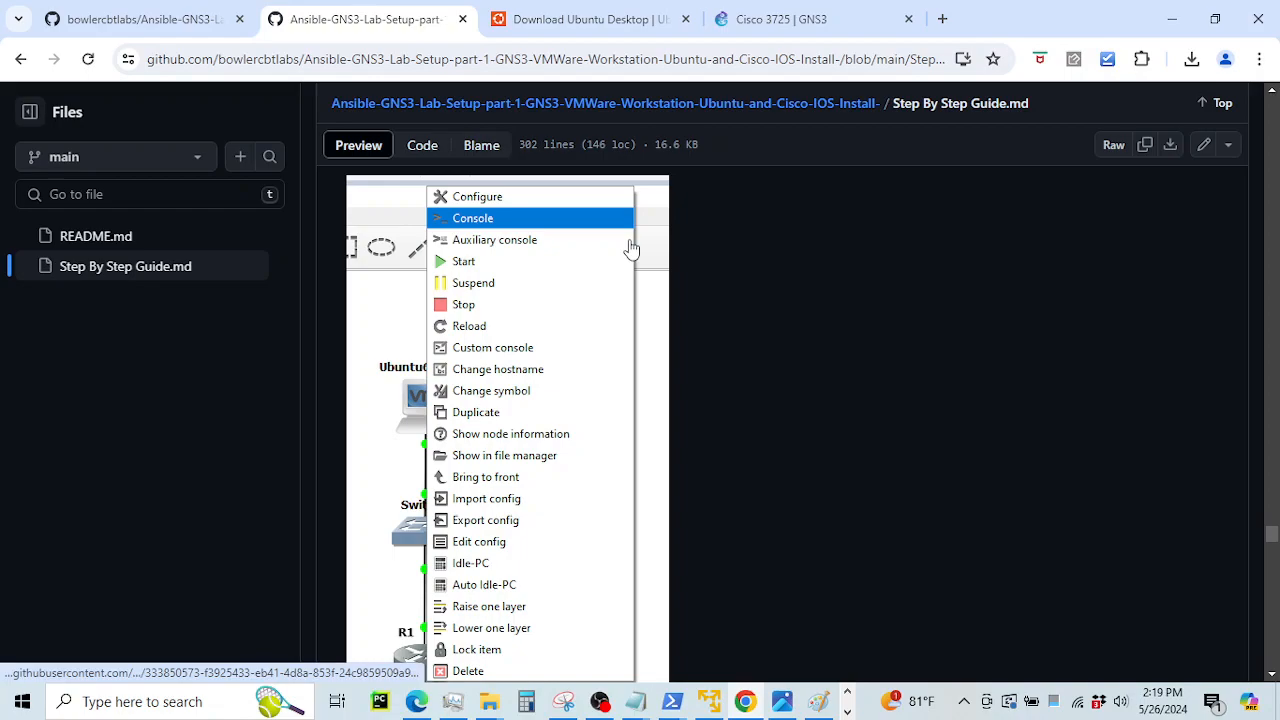
Check the guide's ifconfig output for the GNS3 address 192.168.158.128, then return to R1's console
scroll(631, 248, up, 20)
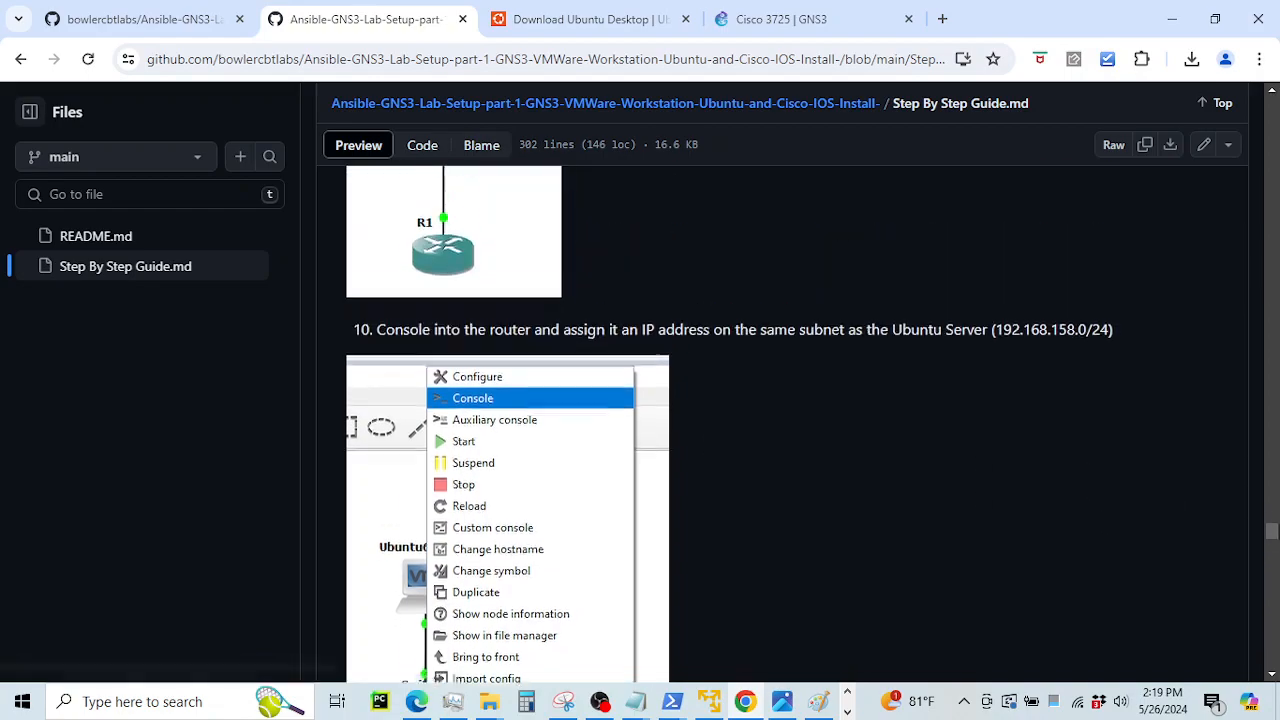
scroll(887, 372, up, 10)
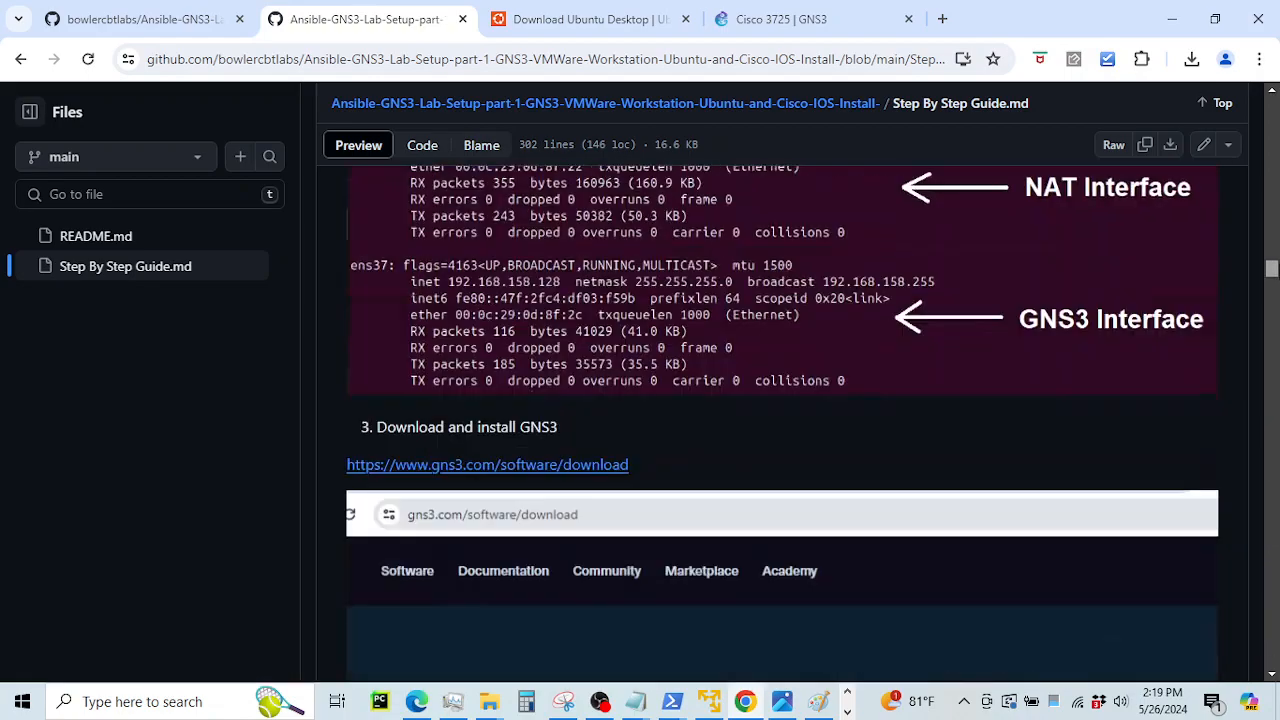
scroll(887, 372, down, 3)
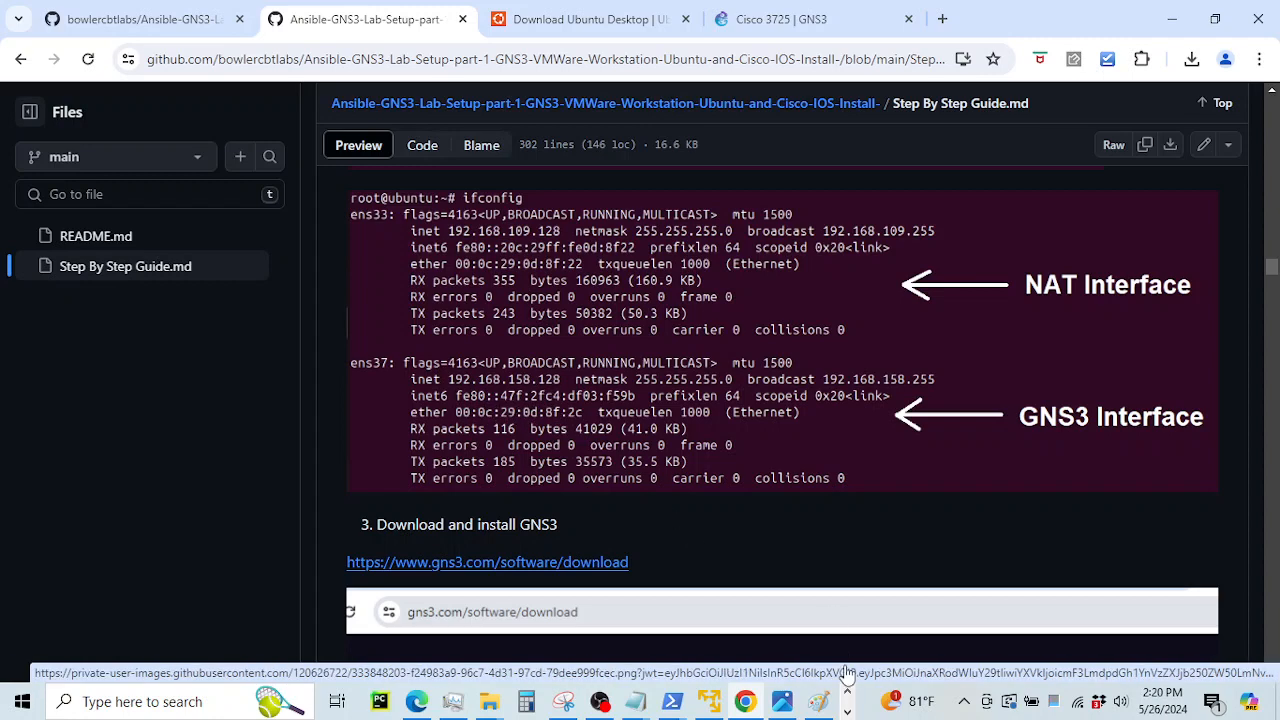
click(847, 711)
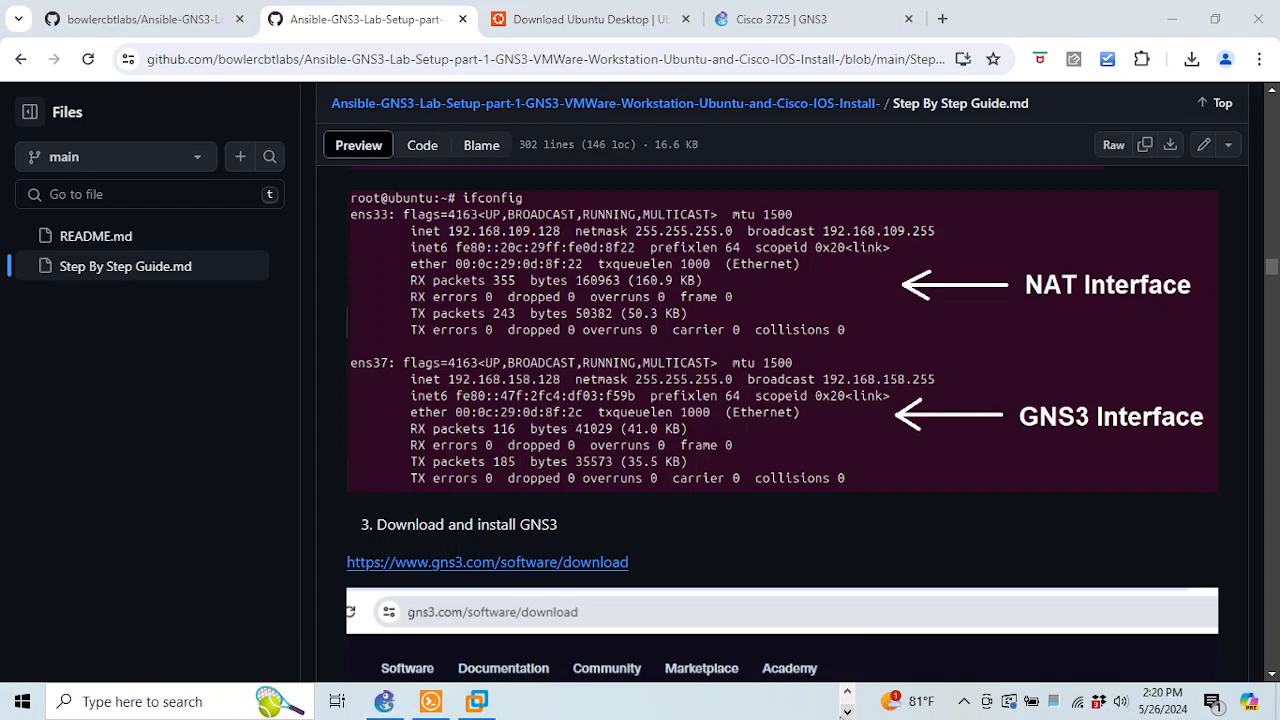
click(431, 701)
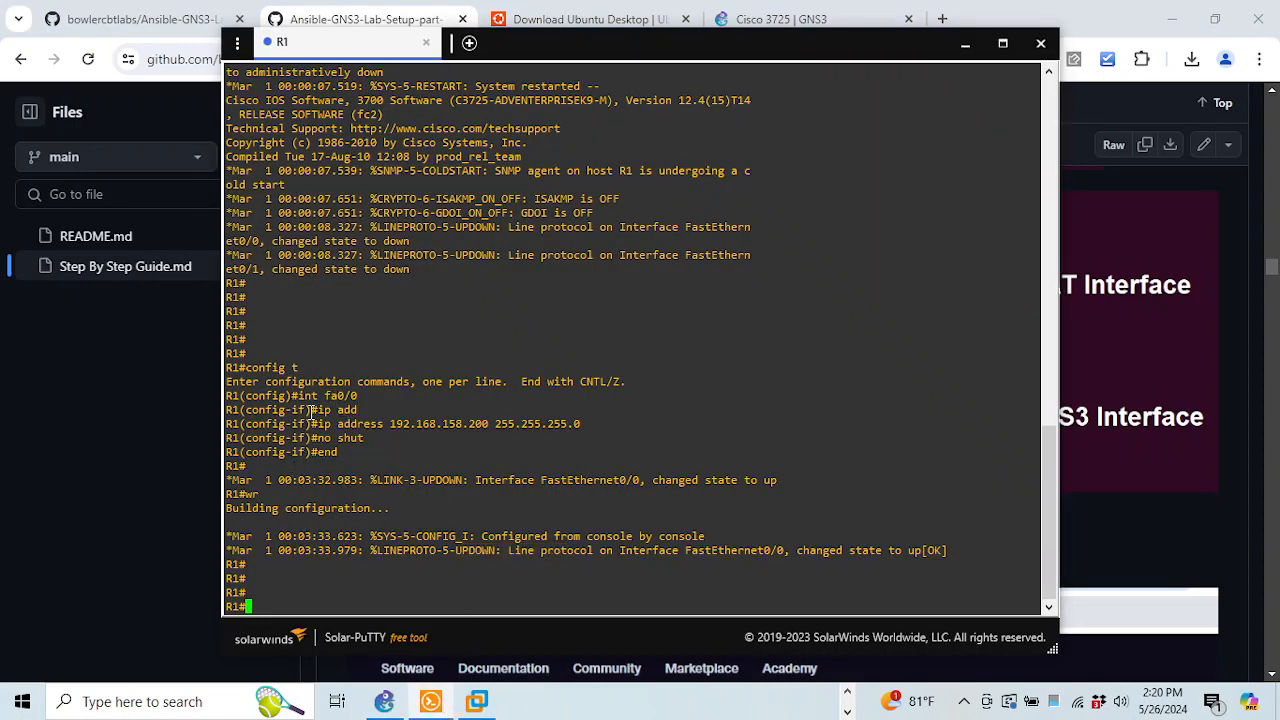
Ping R1's own interface address 192.168.158.200
drag(311, 412, 560, 439)
click(530, 525)
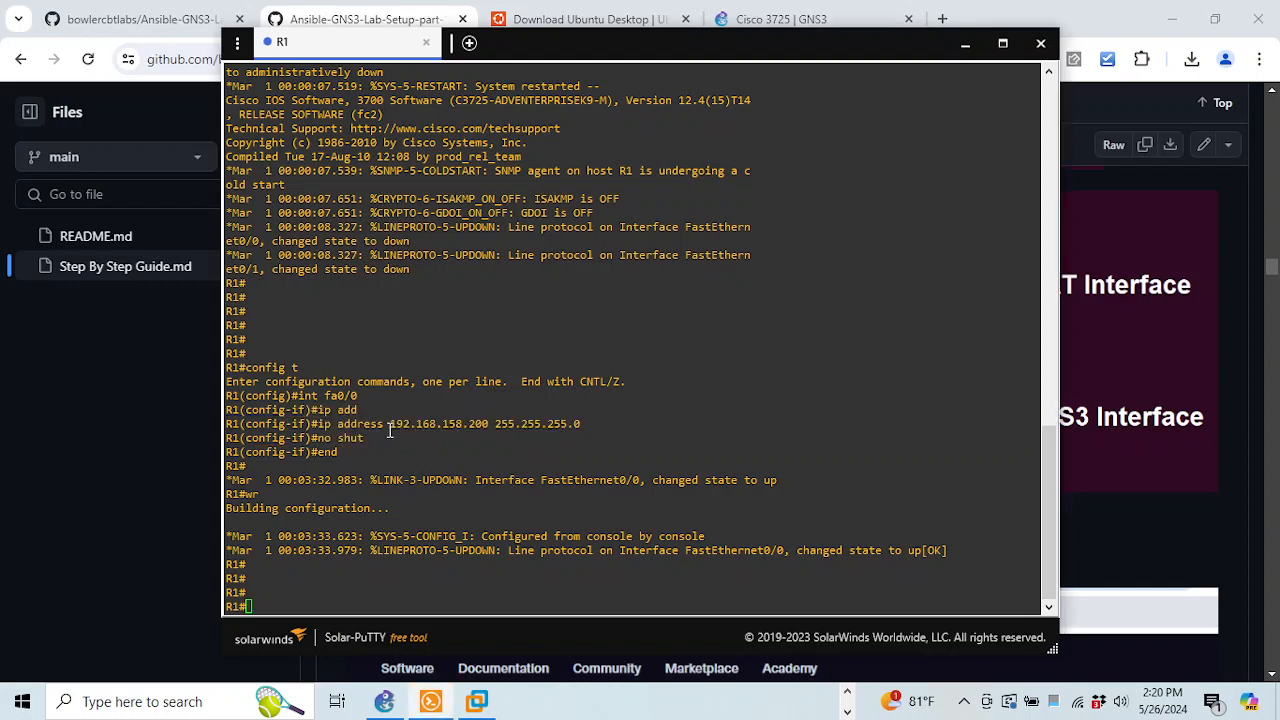
drag(338, 422, 432, 424)
click(481, 495)
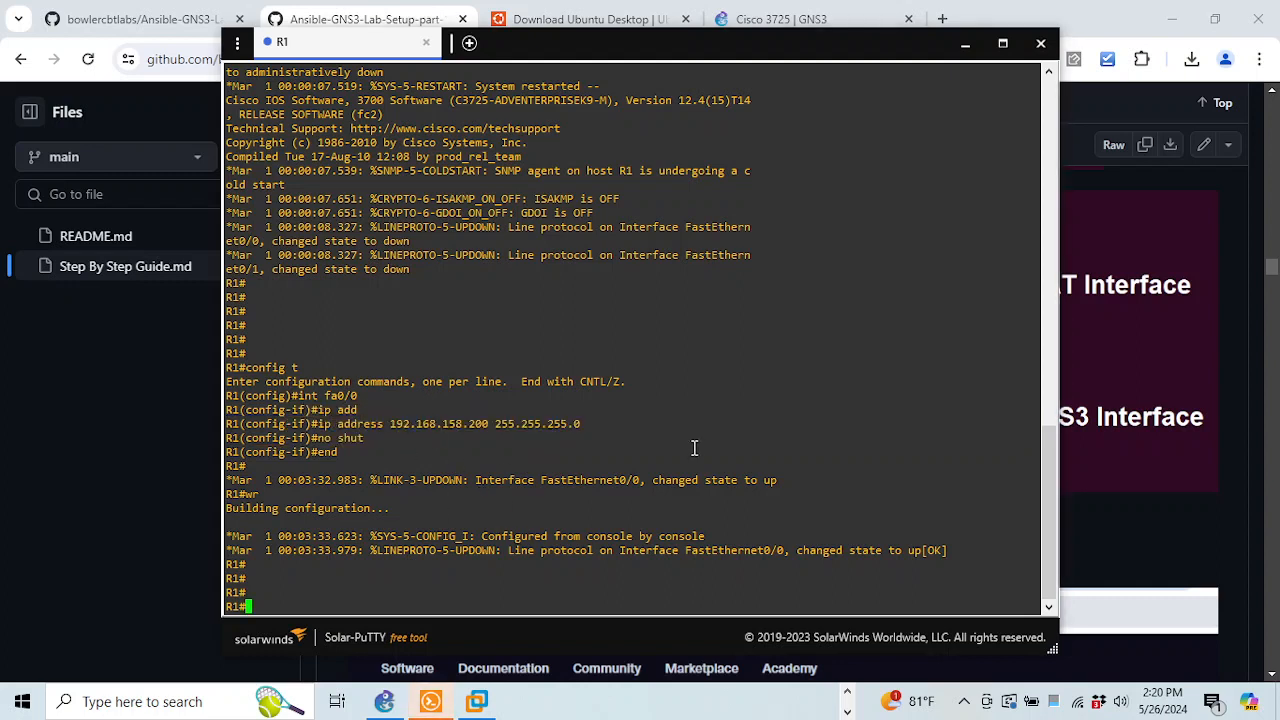
text(ping )
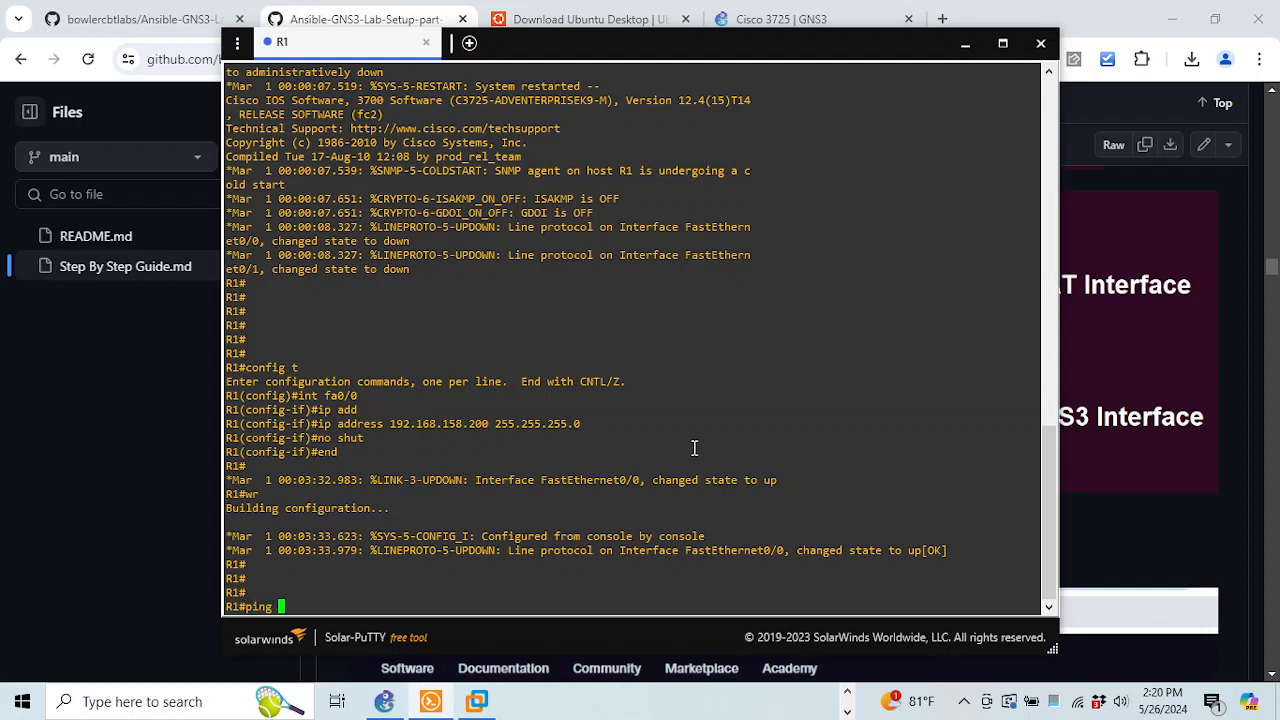
text(192.168.158.200)
key(Return)
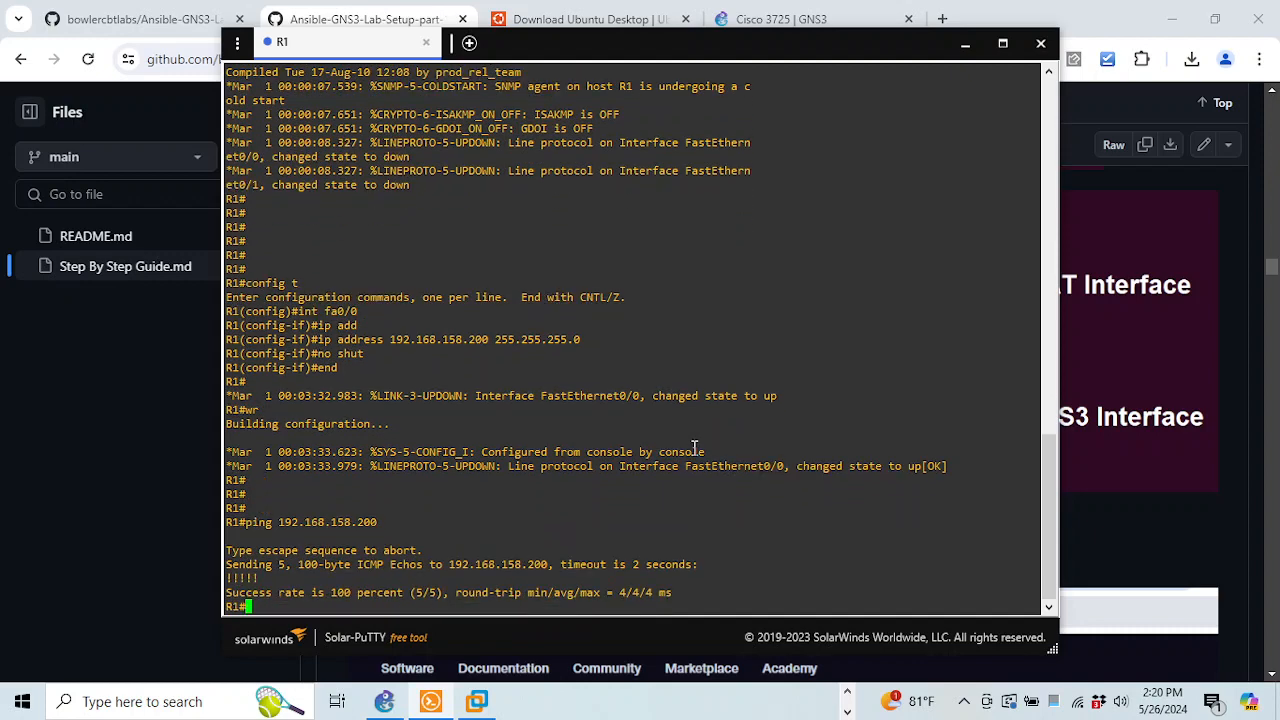
Ping 192.168.158.128 from R1 twice, the second run reaching 100 percent success
key(Up)
text(128)
key(Return)
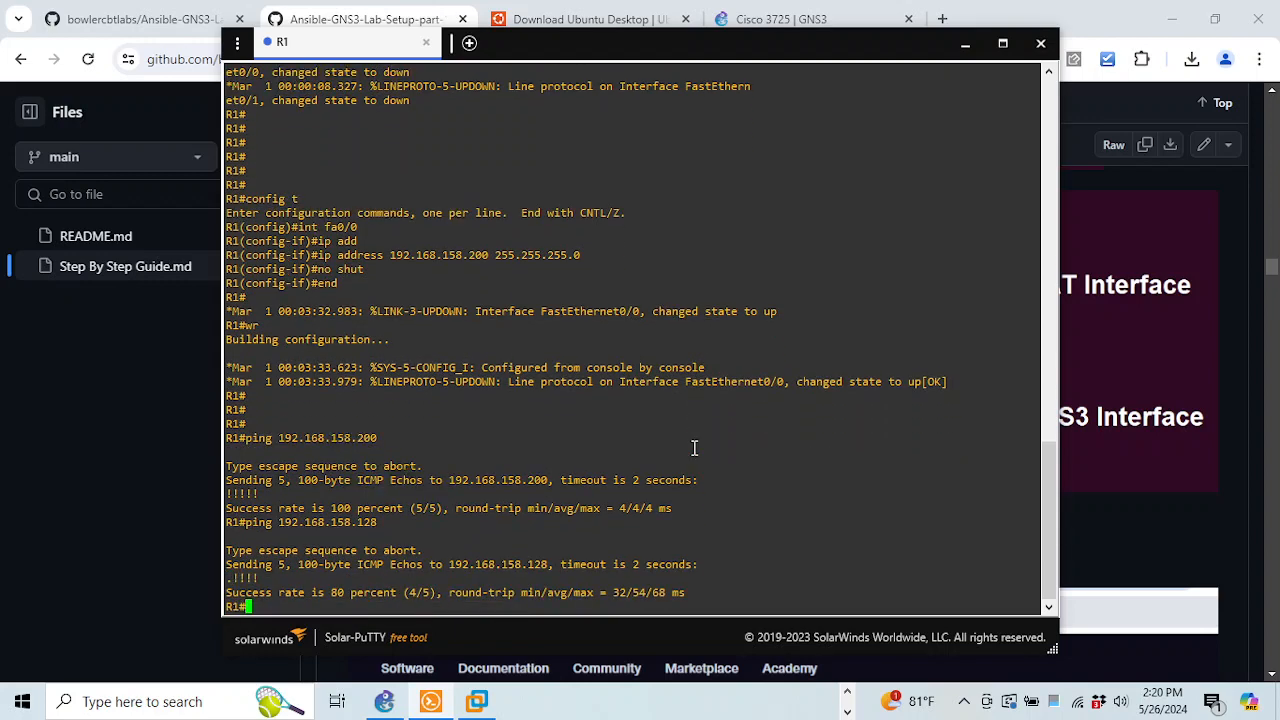
key(Up)
key(Return)
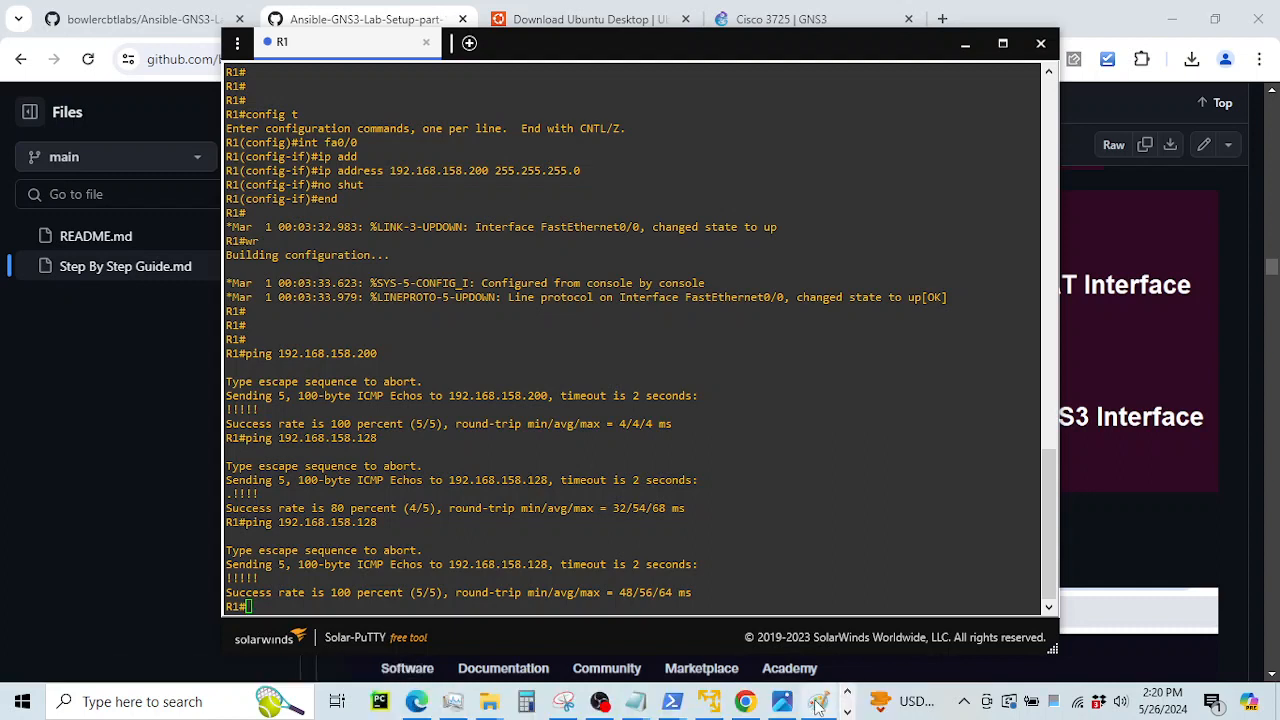
mouse_move(818, 706)
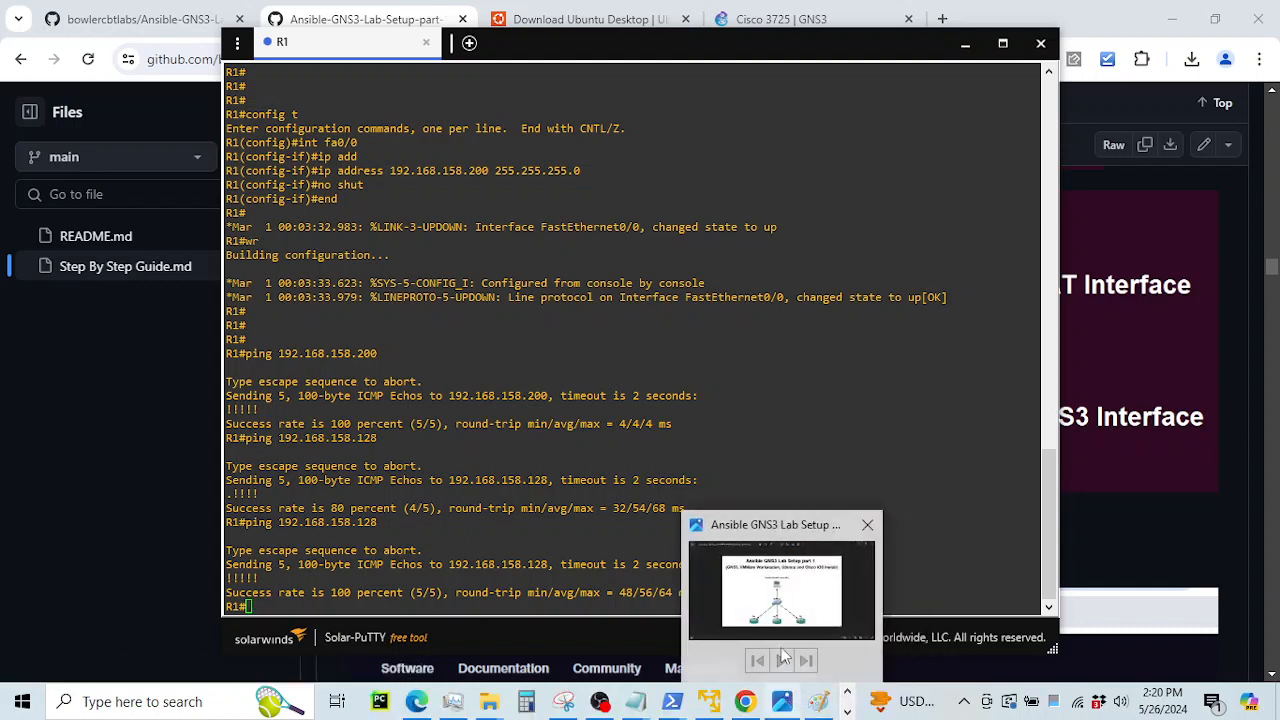
click(775, 610)
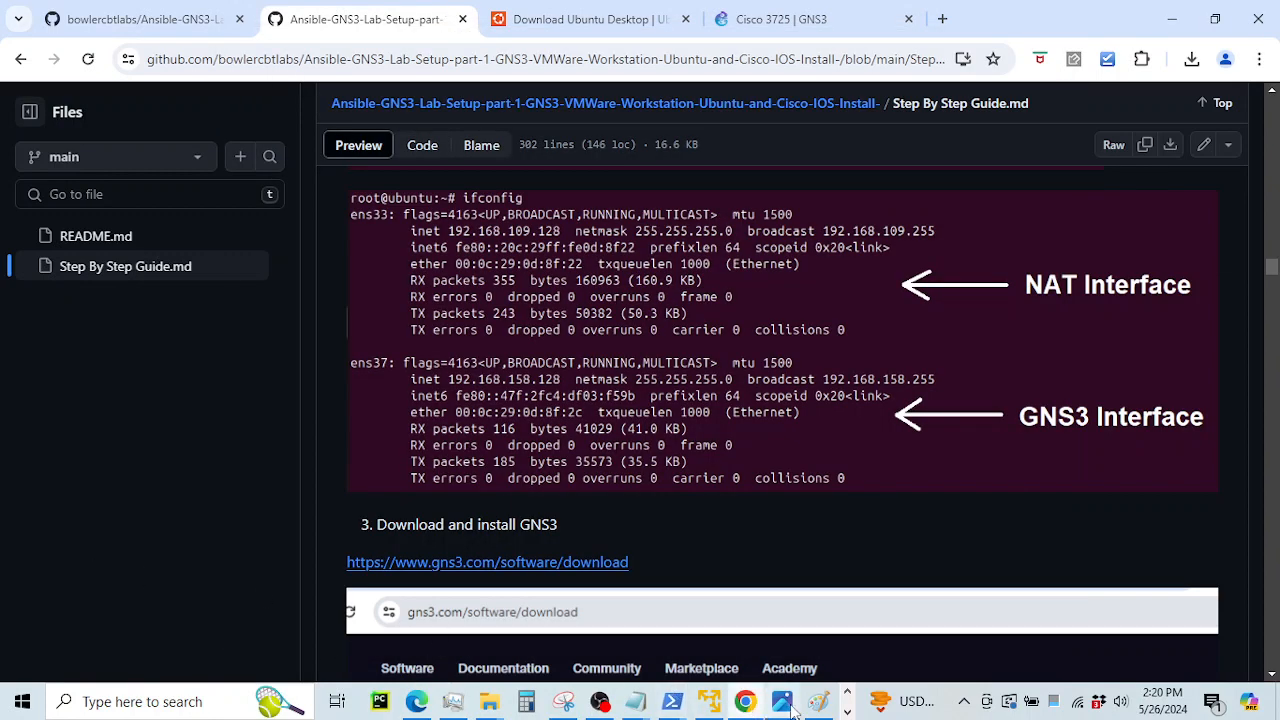
Switch to the GNS3 lab project and start router R2
click(848, 712)
click(388, 702)
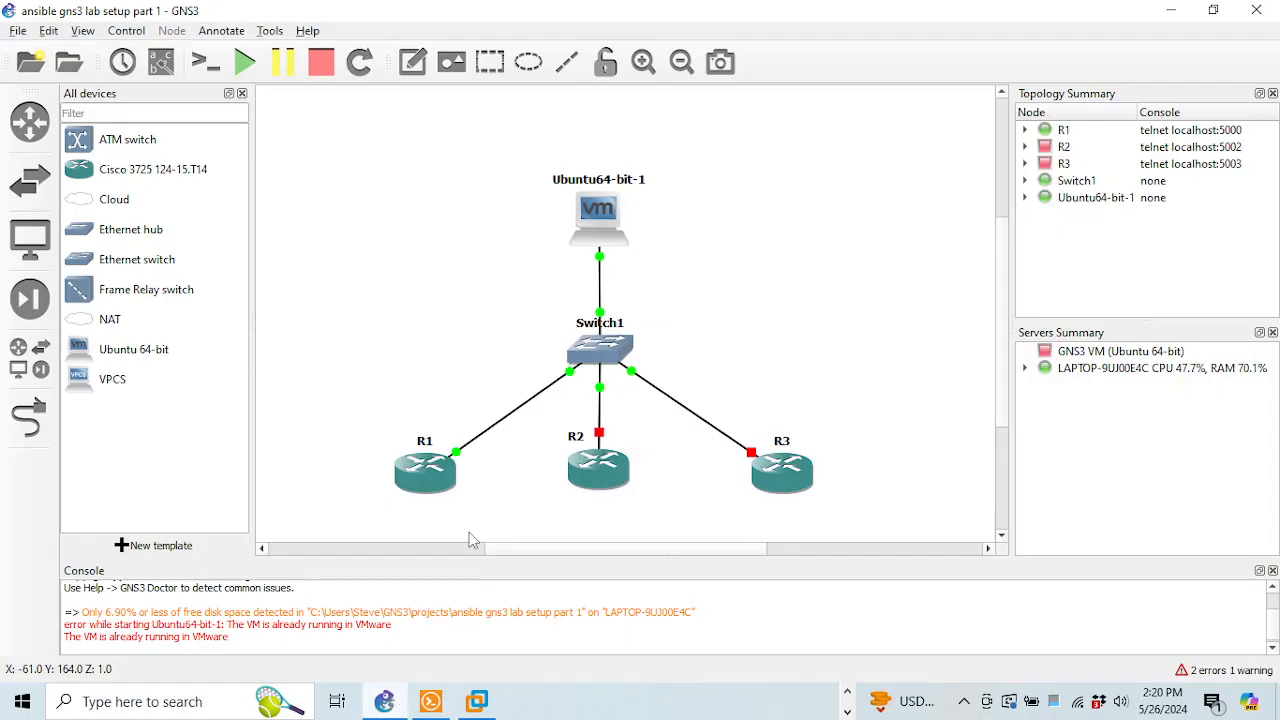
right_click(605, 481)
click(669, 80)
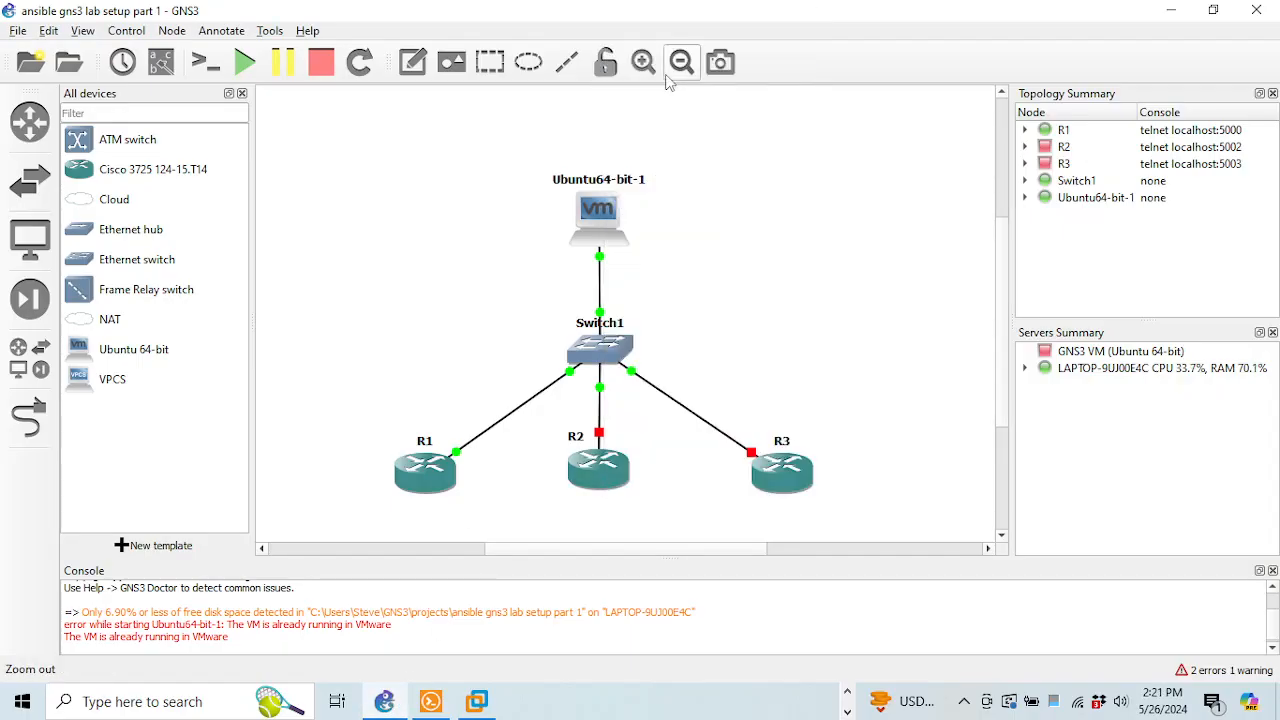
Start router R3, declining the accidental delete prompt with No
right_click(770, 487)
click(776, 484)
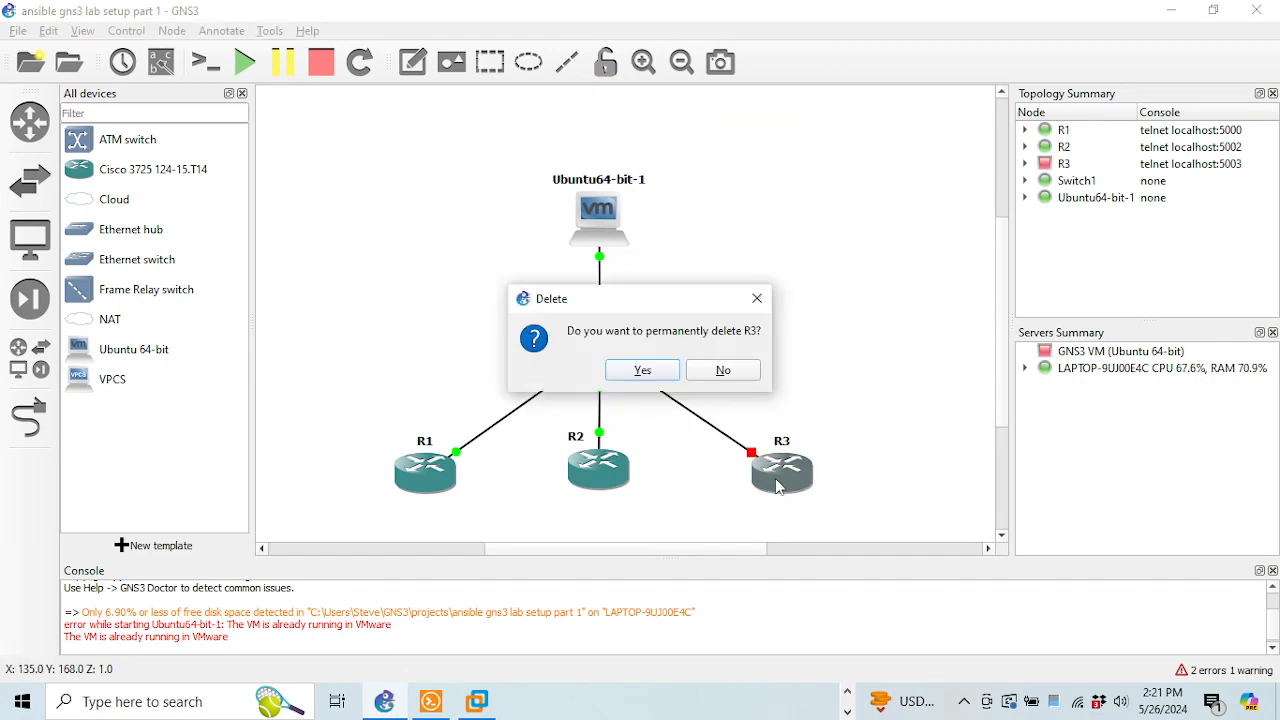
click(712, 372)
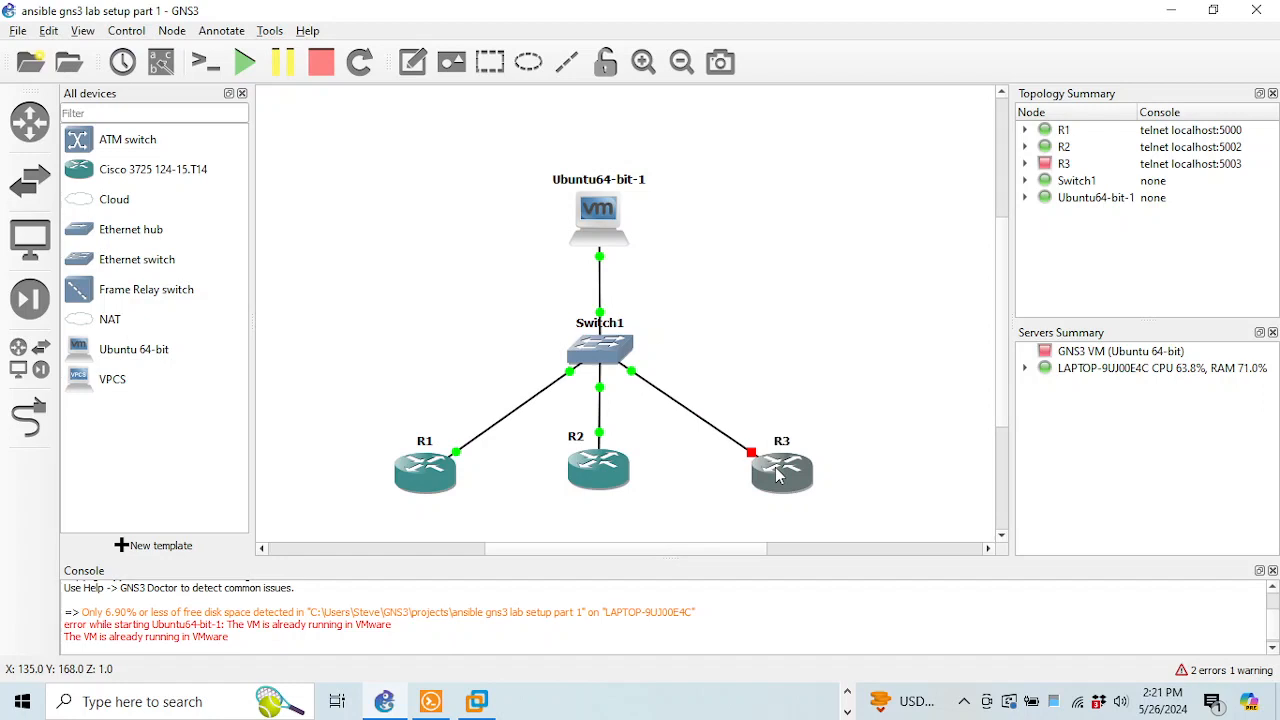
right_click(778, 476)
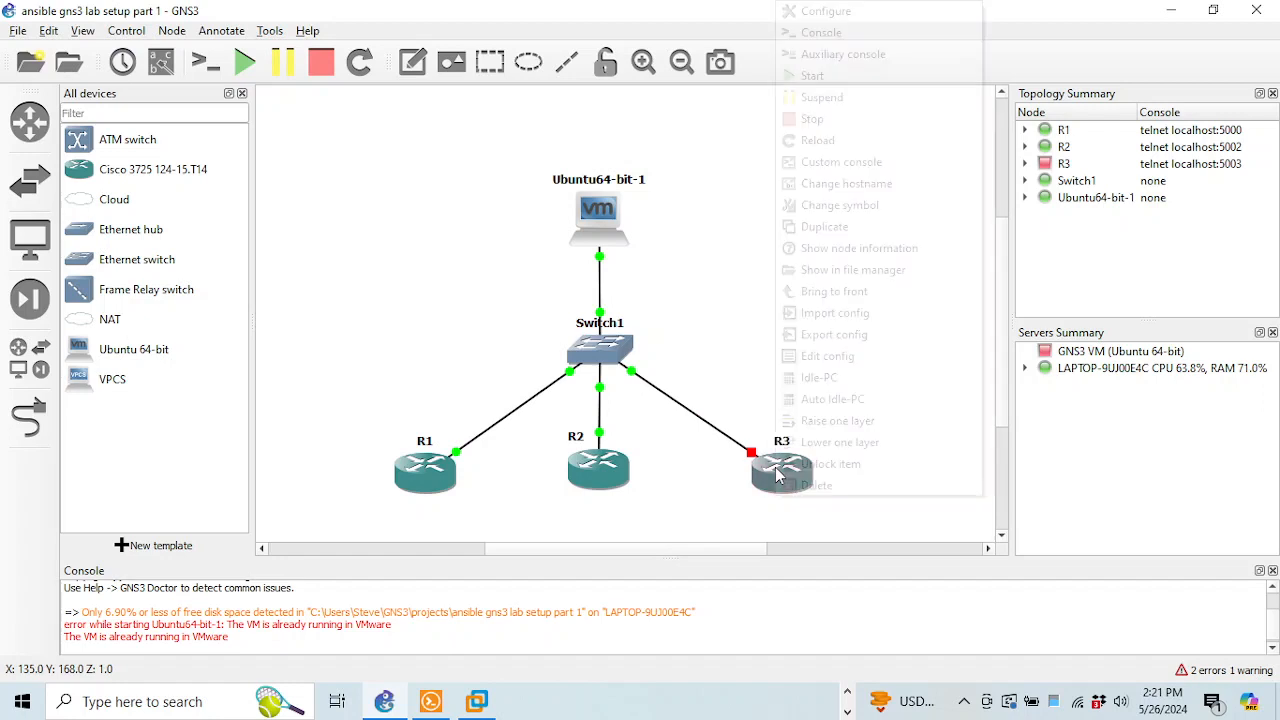
click(812, 78)
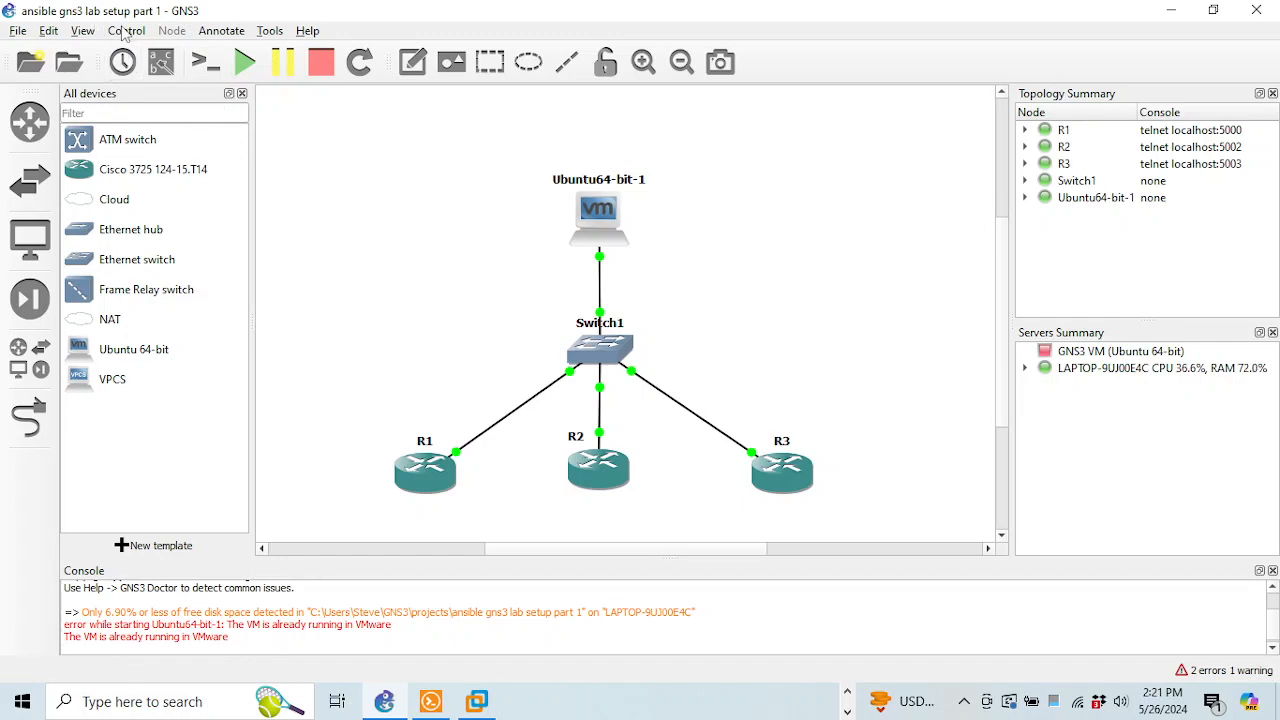
Add a note reading 192.168.158.128 beside the Ubuntu VM
click(203, 31)
click(230, 49)
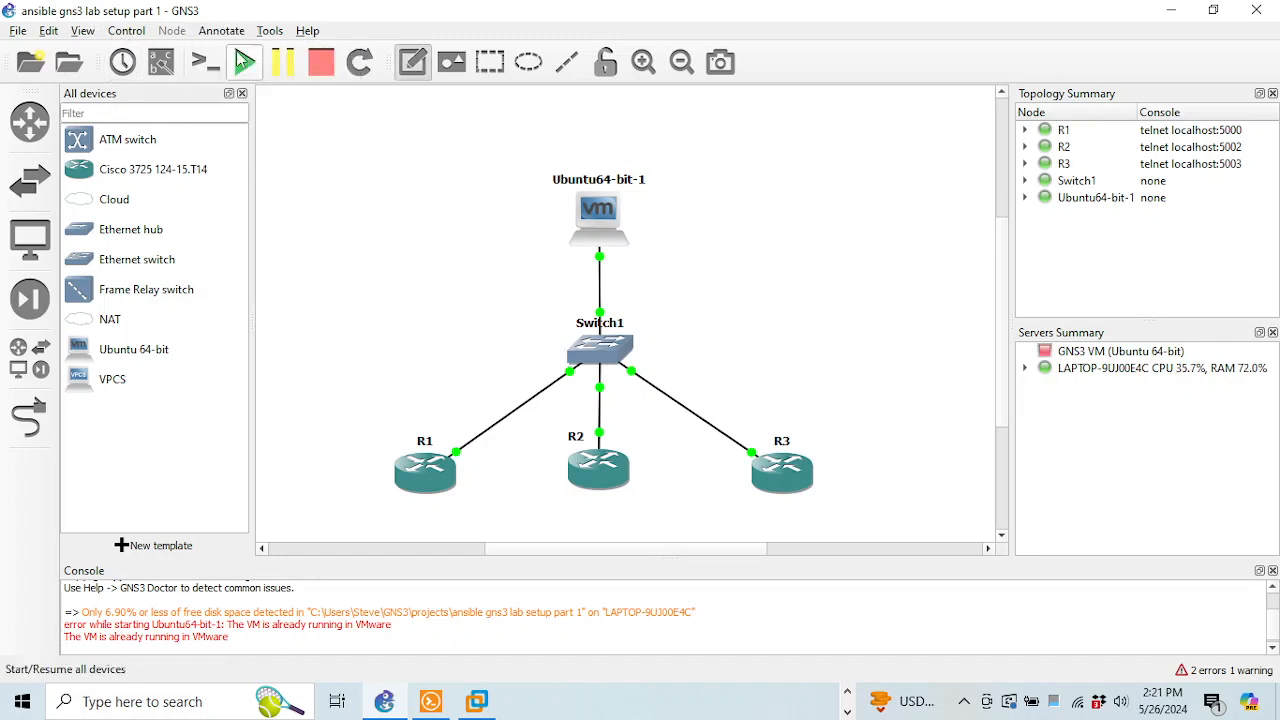
click(453, 249)
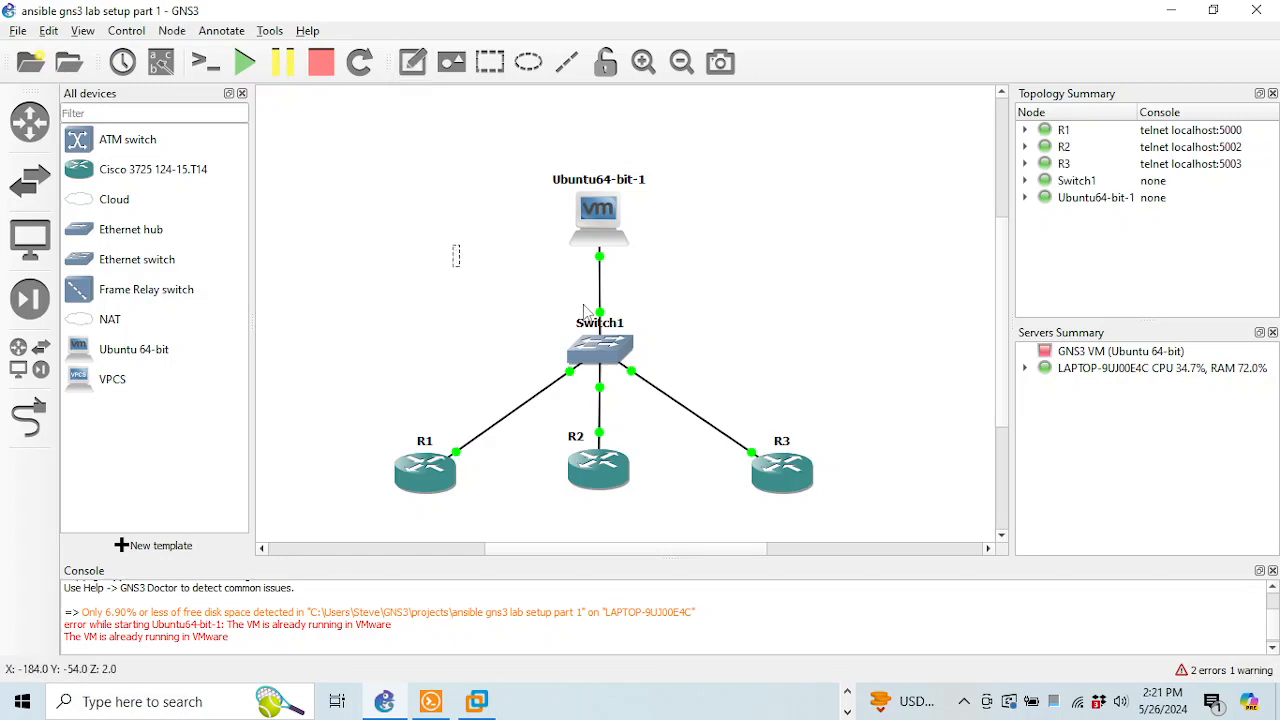
text(192.168.158.)
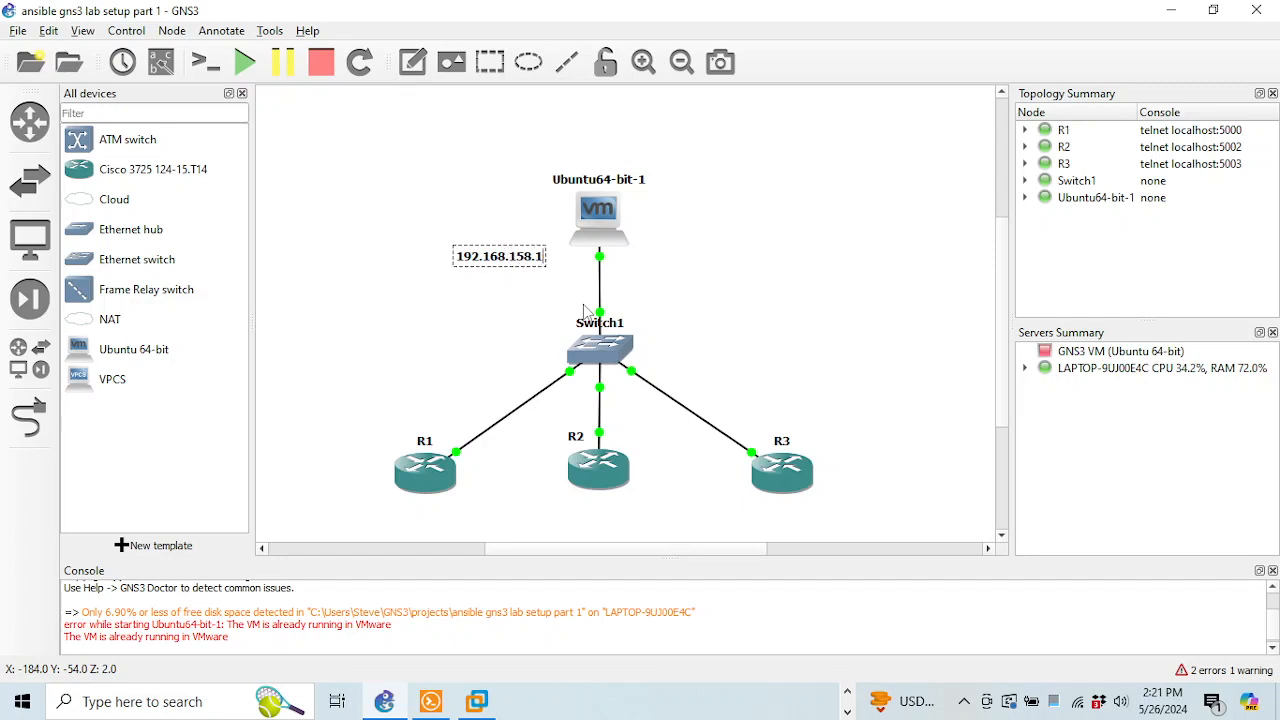
text(128)
mouse_move(504, 255)
mouse_down()
mouse_move(506, 203)
mouse_move(513, 261)
mouse_move(524, 261)
mouse_up()
click(445, 195)
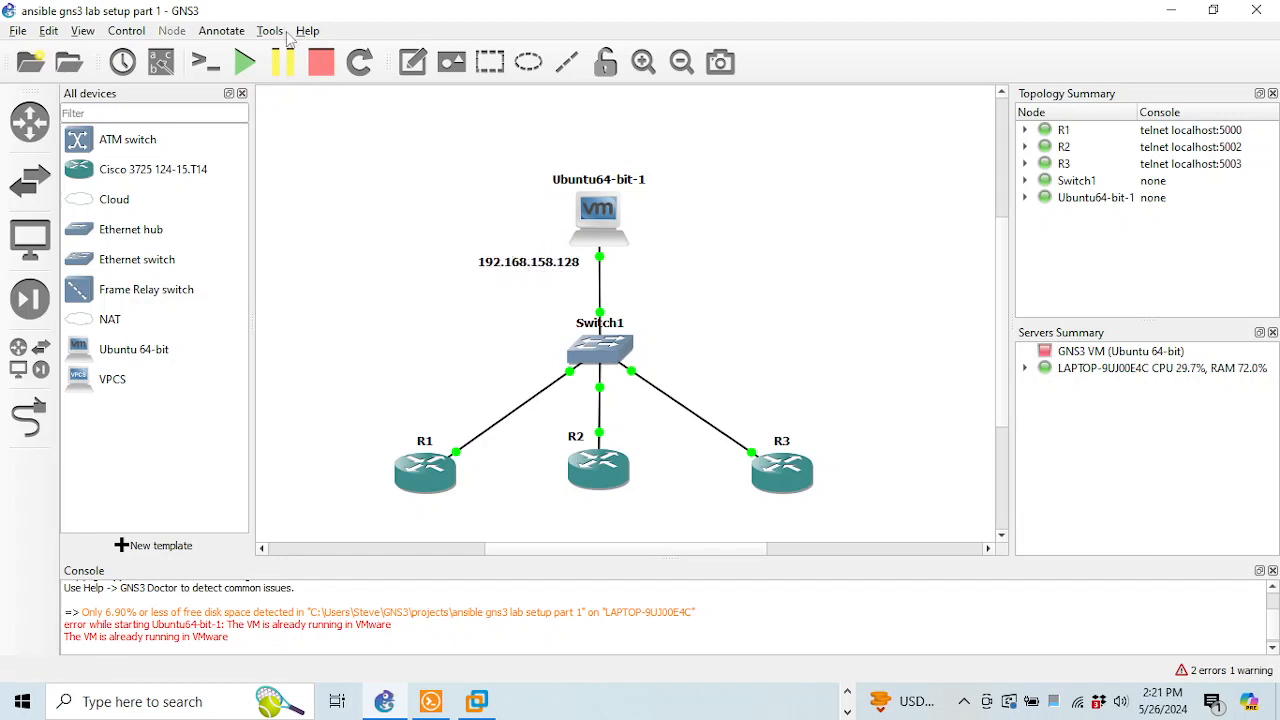
Add an address note 192.168.128.200 under R1
click(220, 31)
click(231, 53)
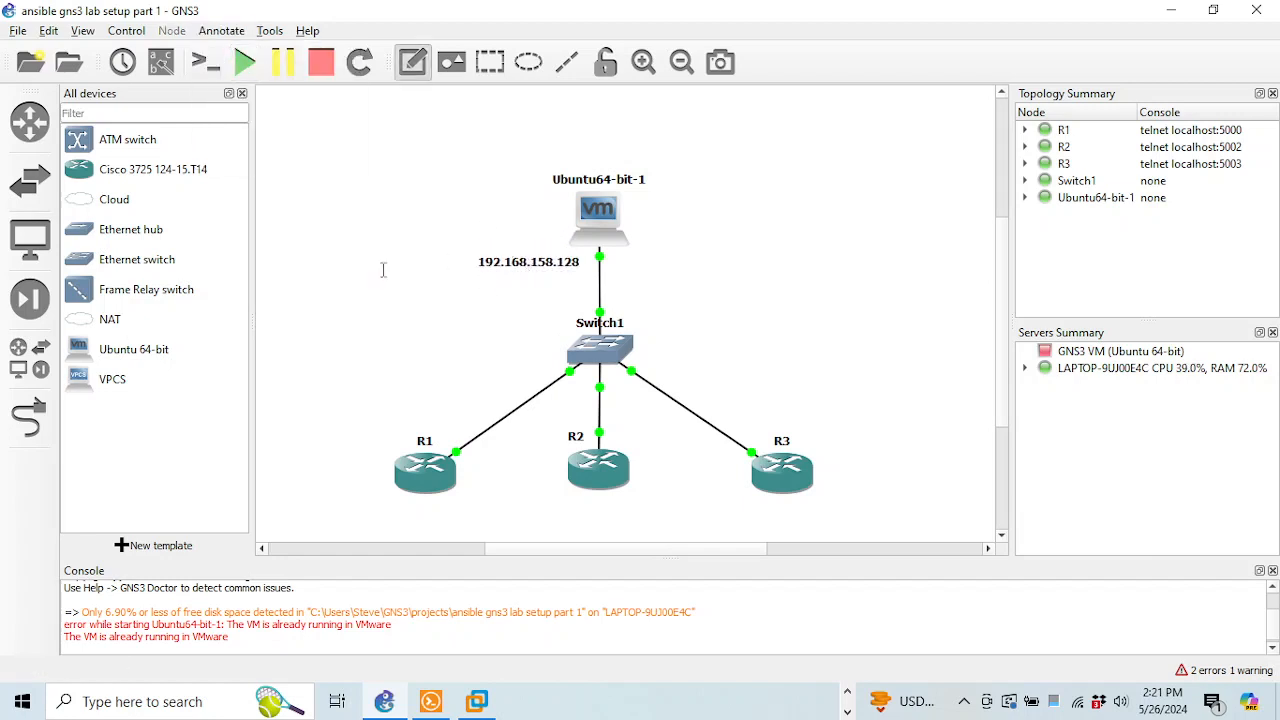
click(373, 515)
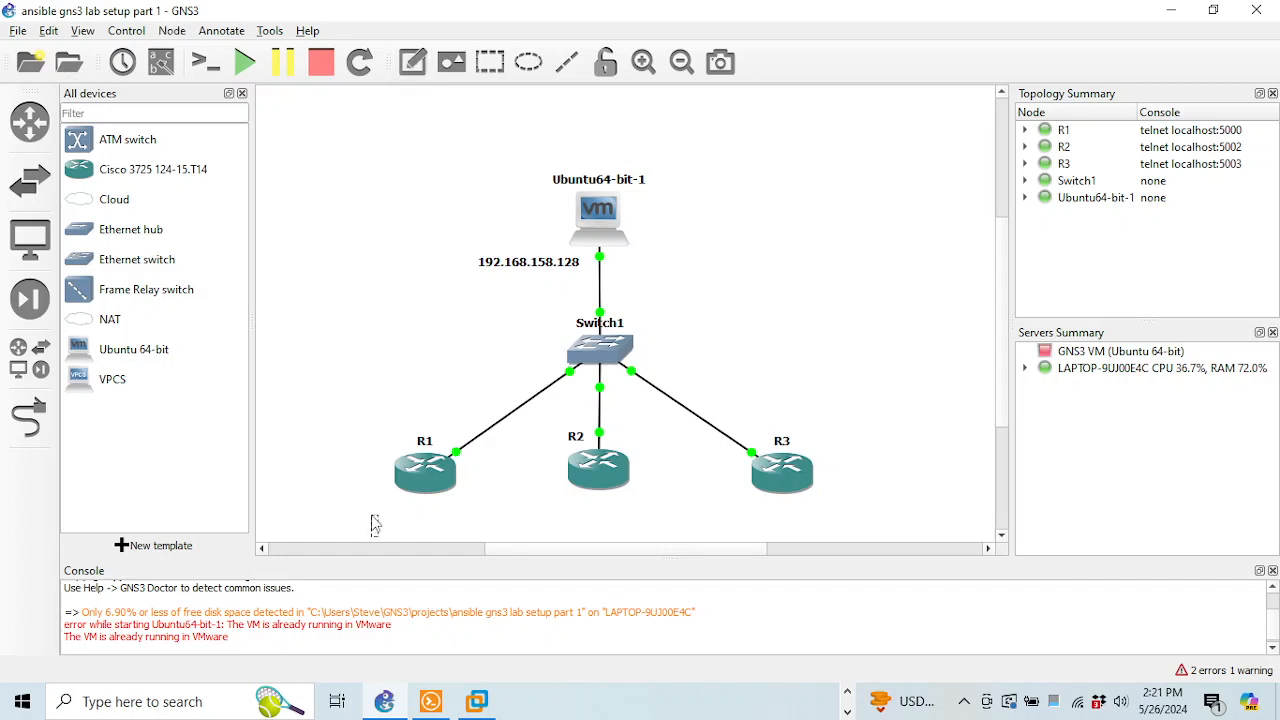
text(19.2)
text(.16)
text(8.128.200)
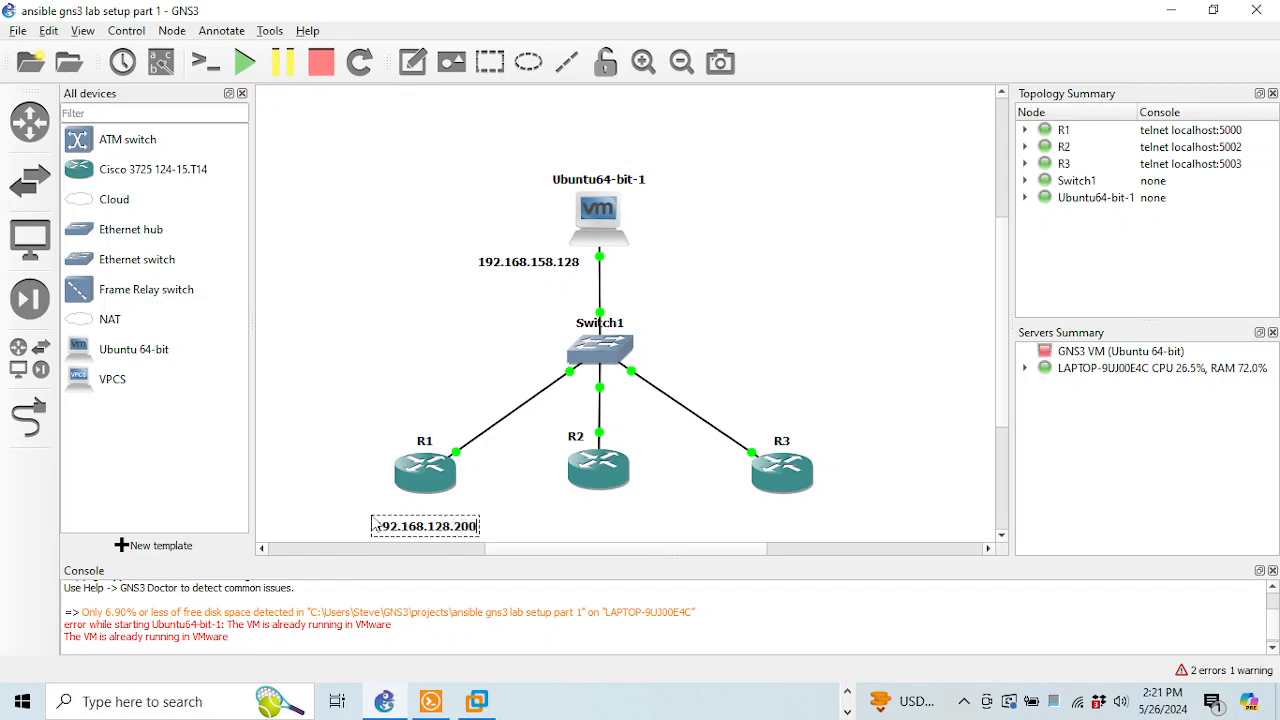
drag(469, 530, 465, 518)
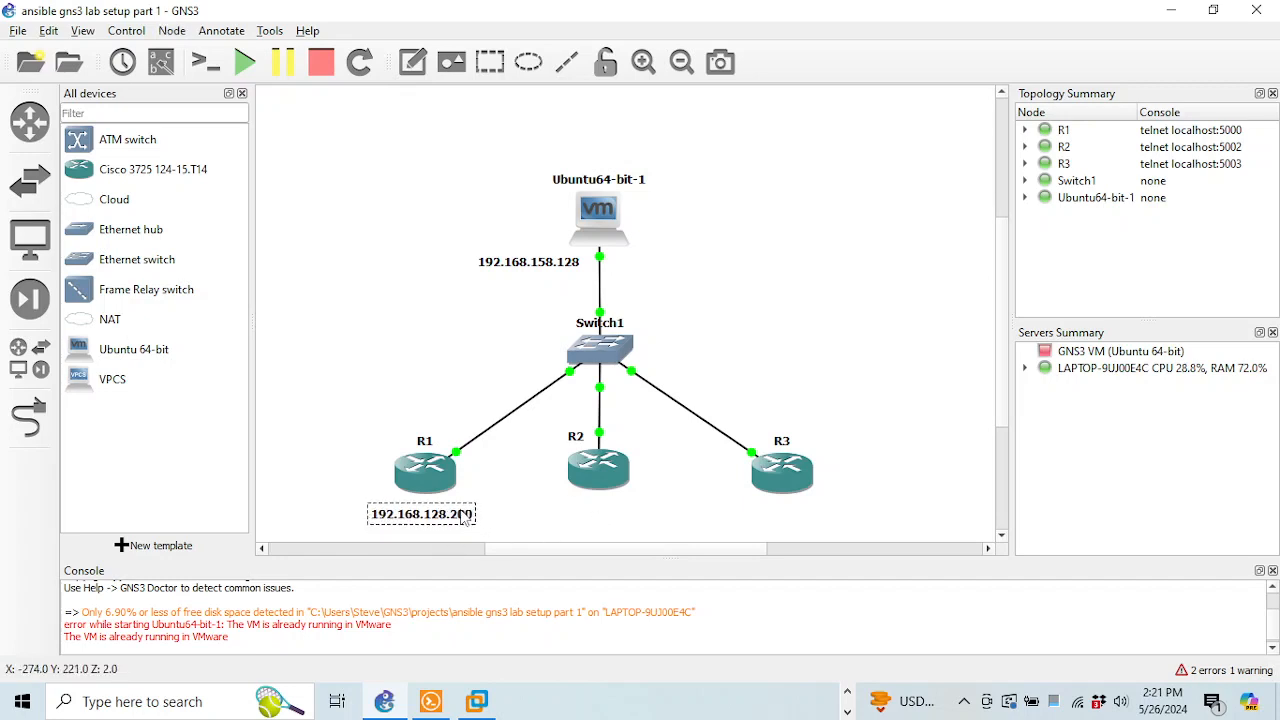
Add a note 192.168.128.201 under R2 and line up the R1 note beside it
click(221, 31)
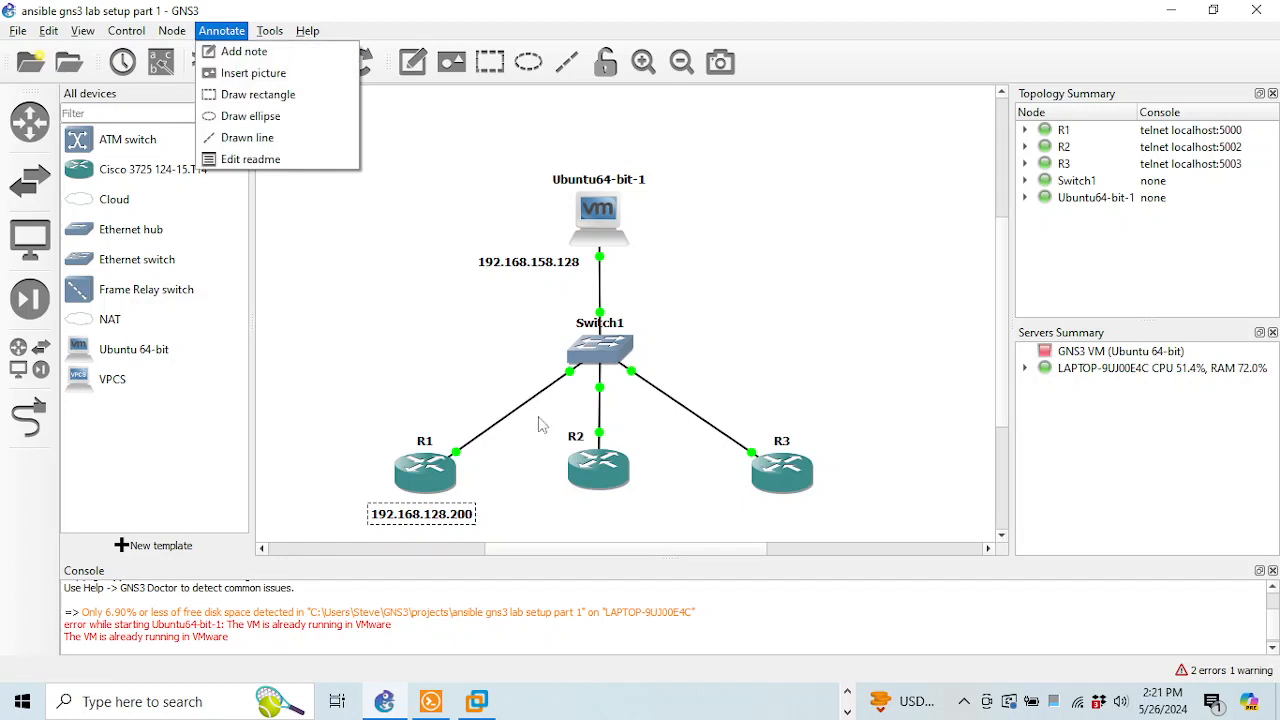
click(244, 51)
click(576, 518)
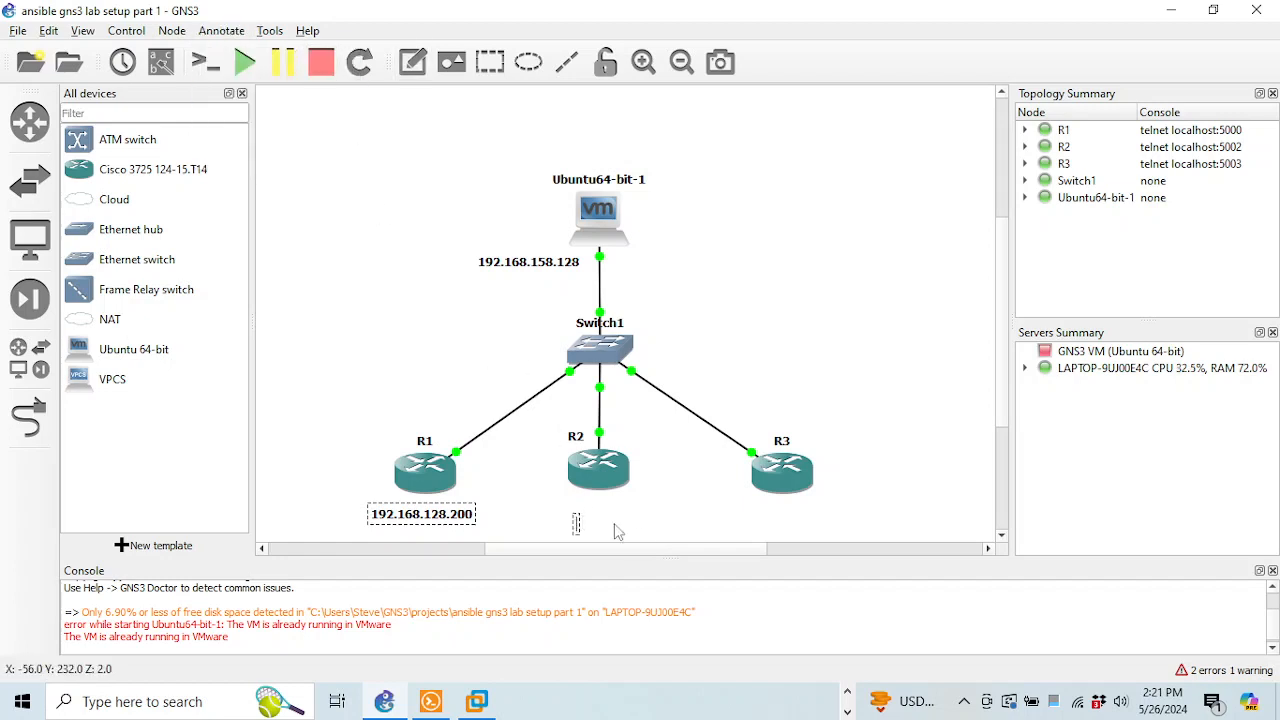
text(192.168)
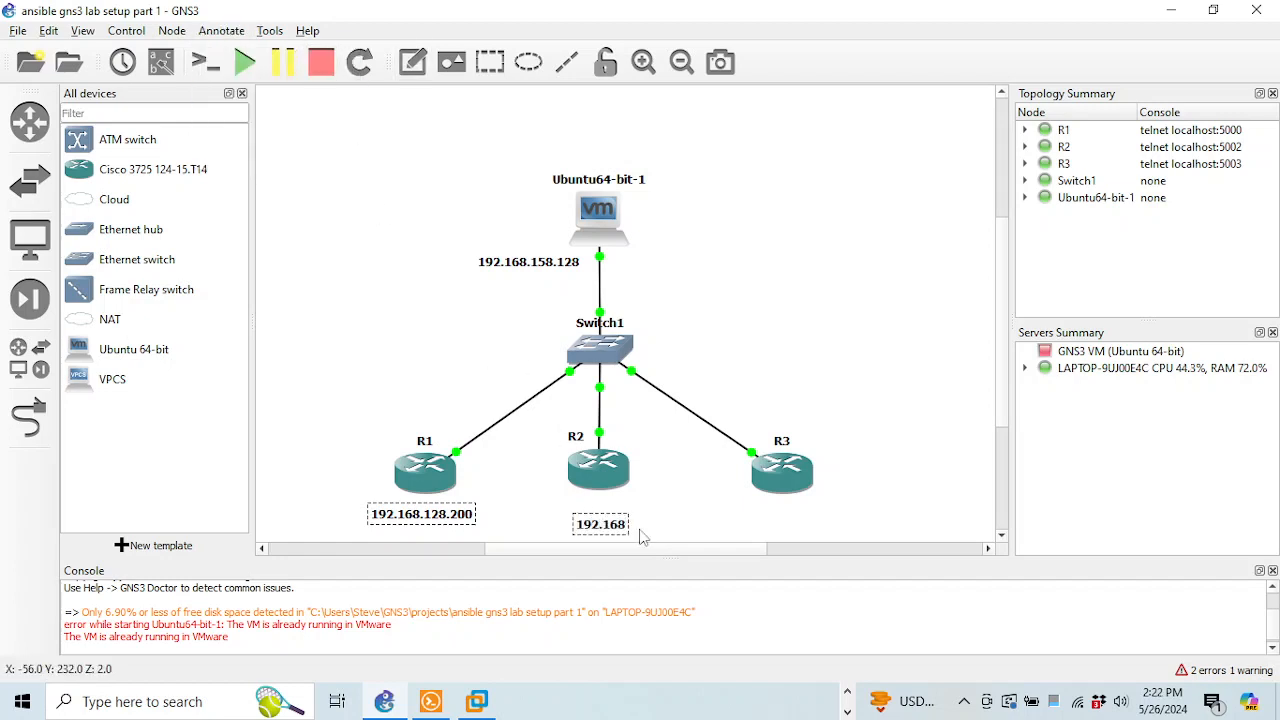
text(.1)
text(28.20)
text(21)
key(BackSpace)
key(BackSpace)
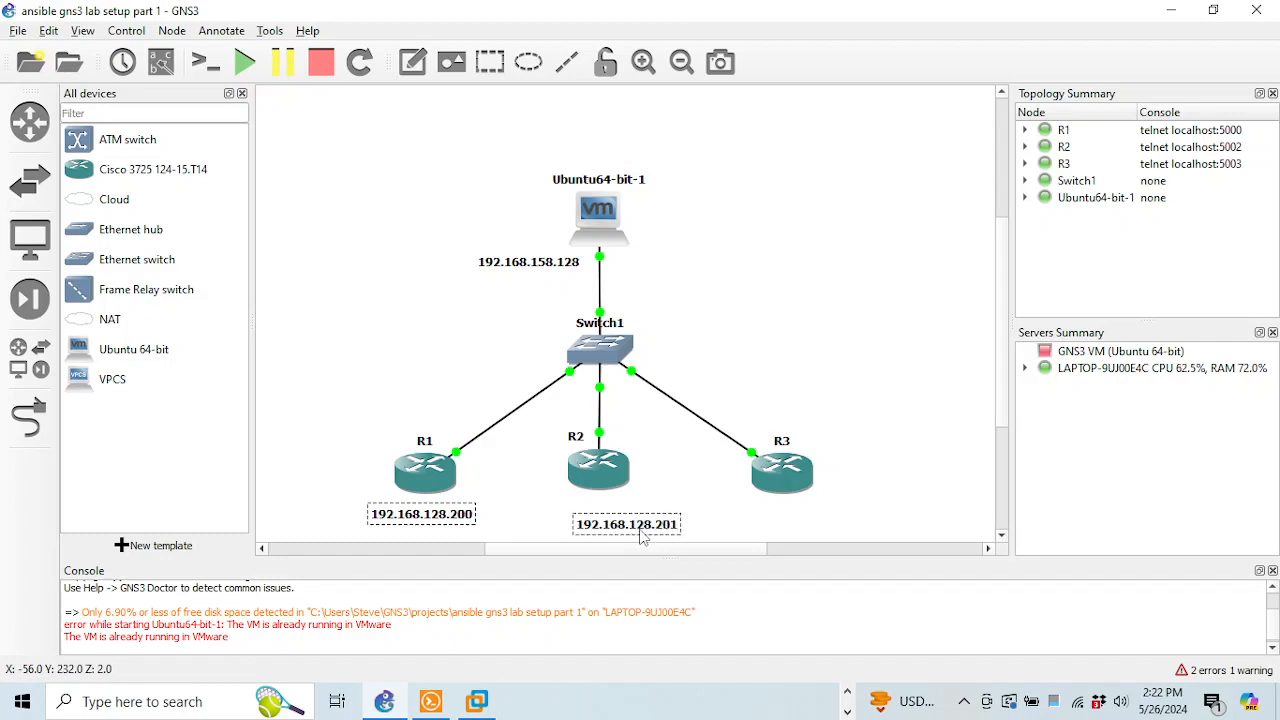
drag(642, 524, 629, 511)
click(657, 497)
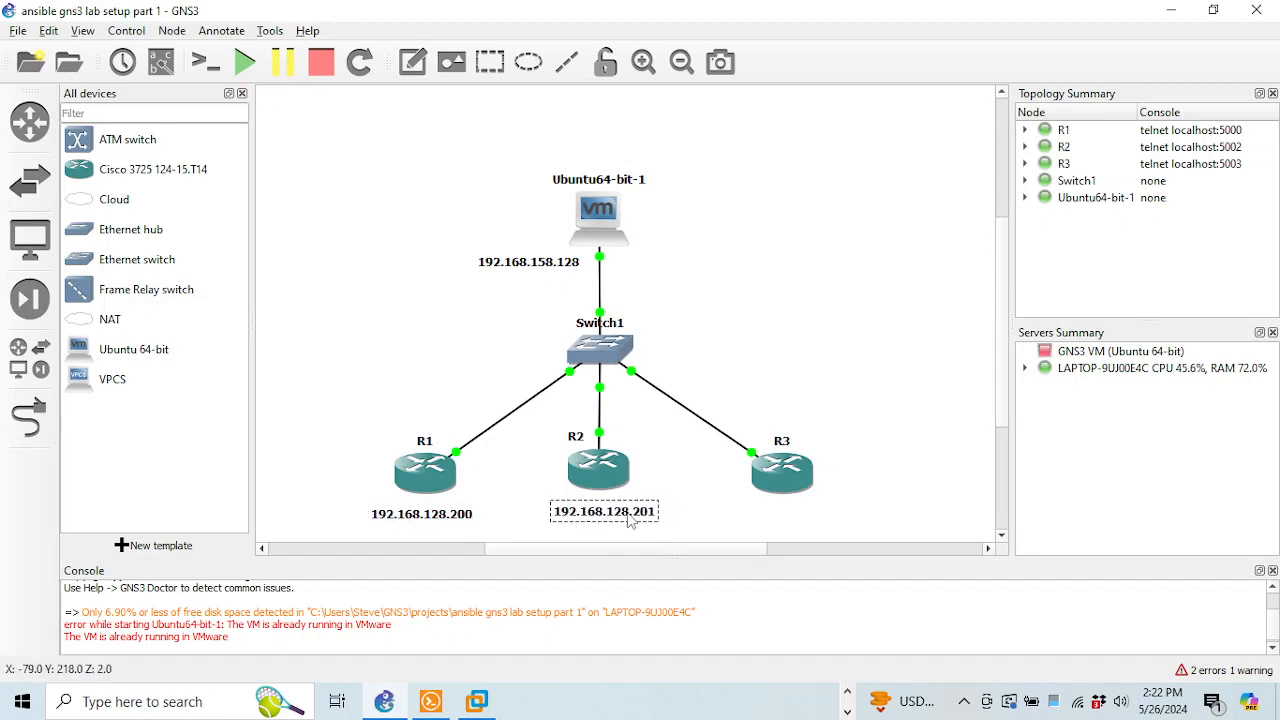
drag(477, 521, 462, 518)
click(506, 496)
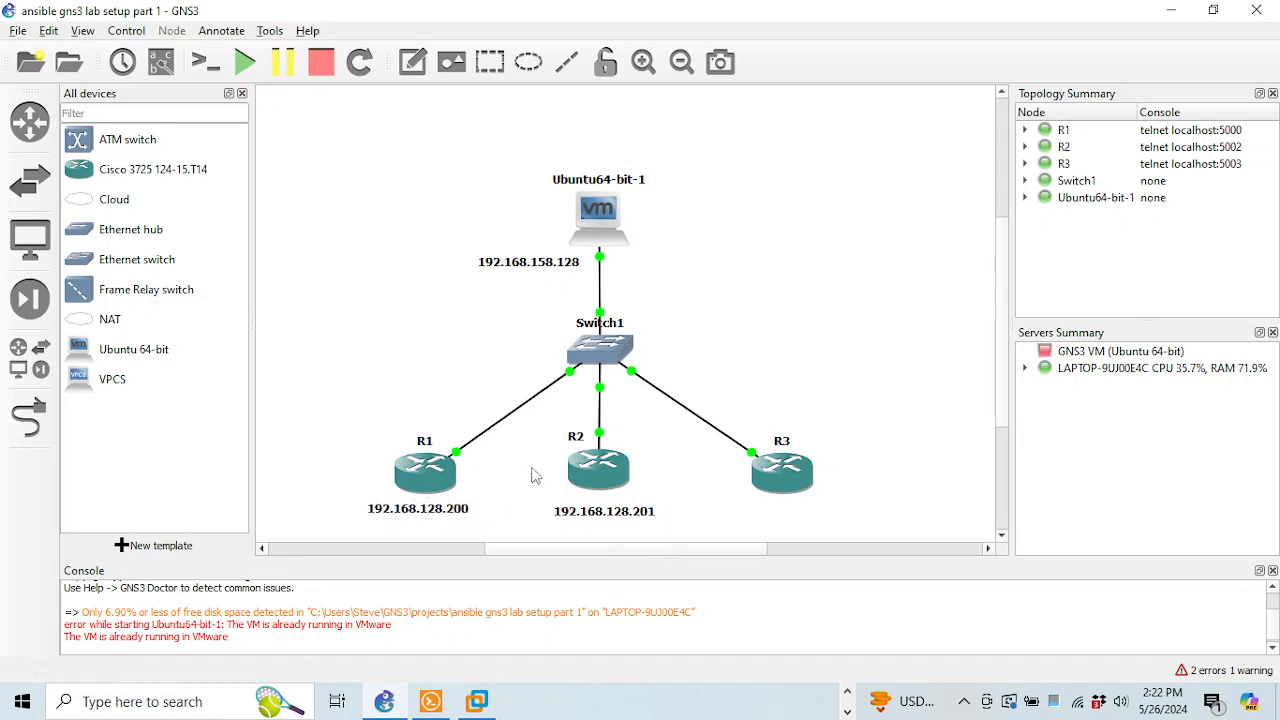
Add a note 192.168.128.202 under R3
click(213, 36)
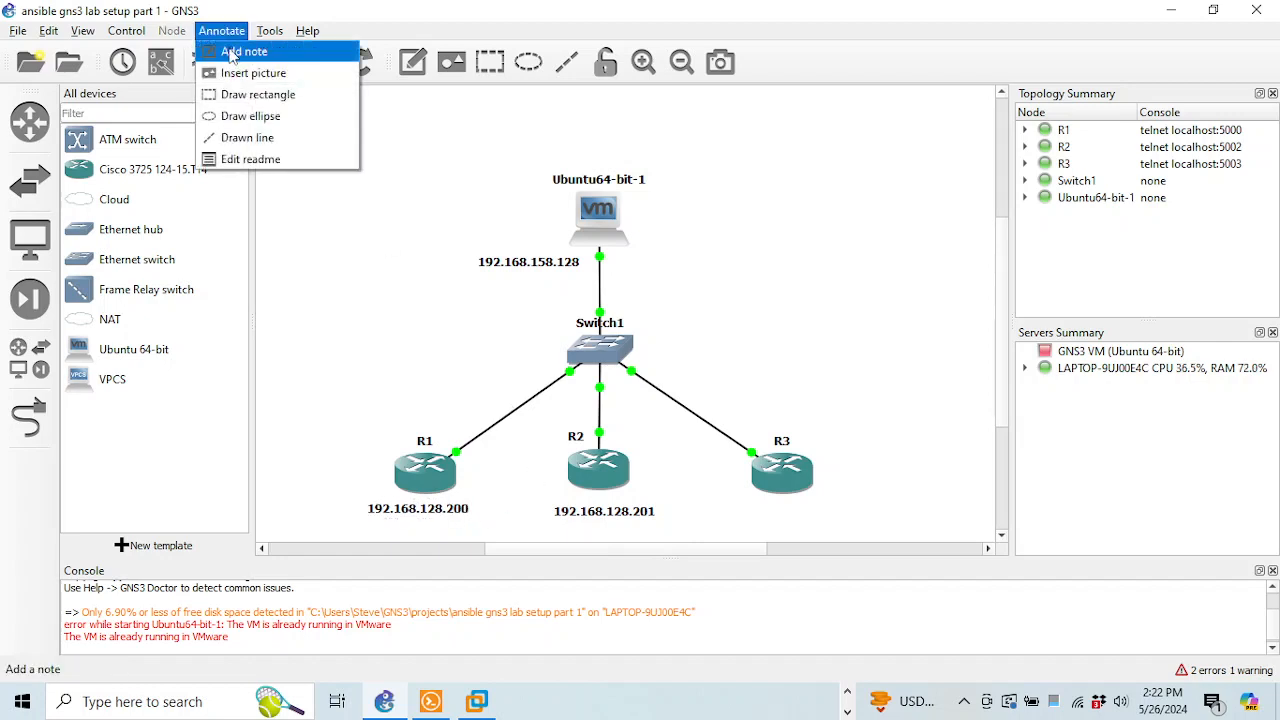
click(236, 51)
click(744, 516)
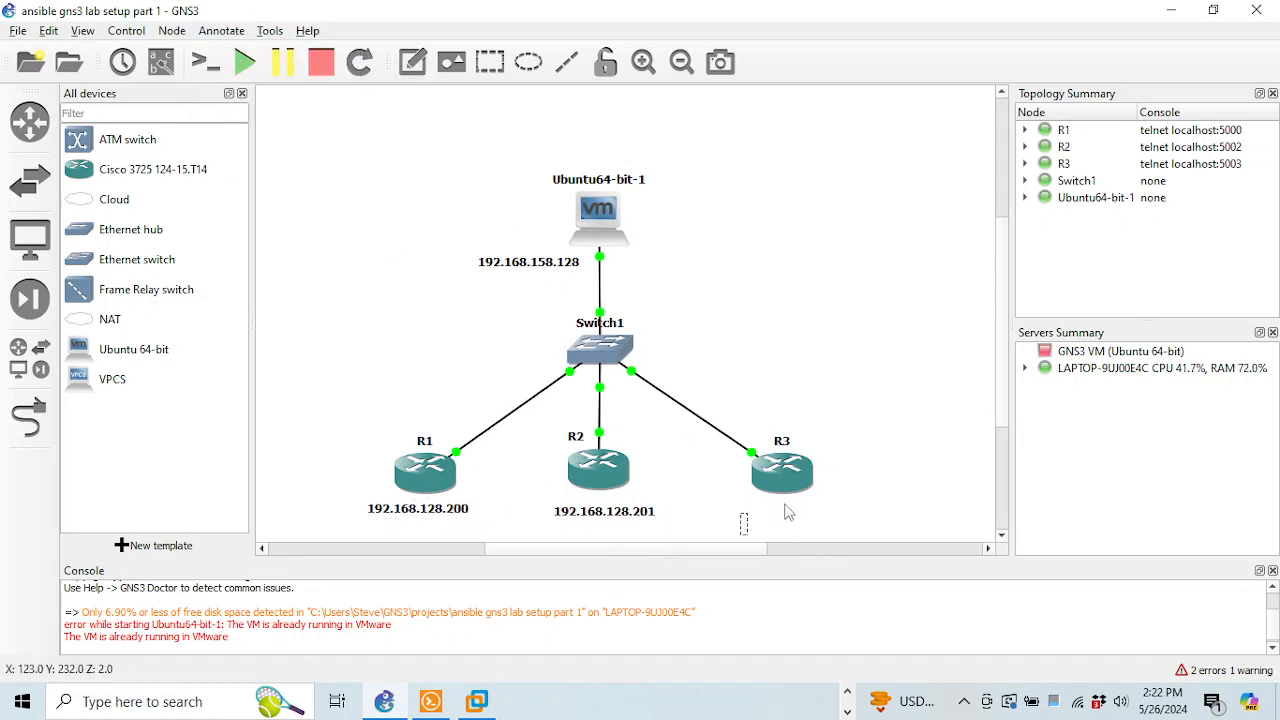
text(192.168.12)
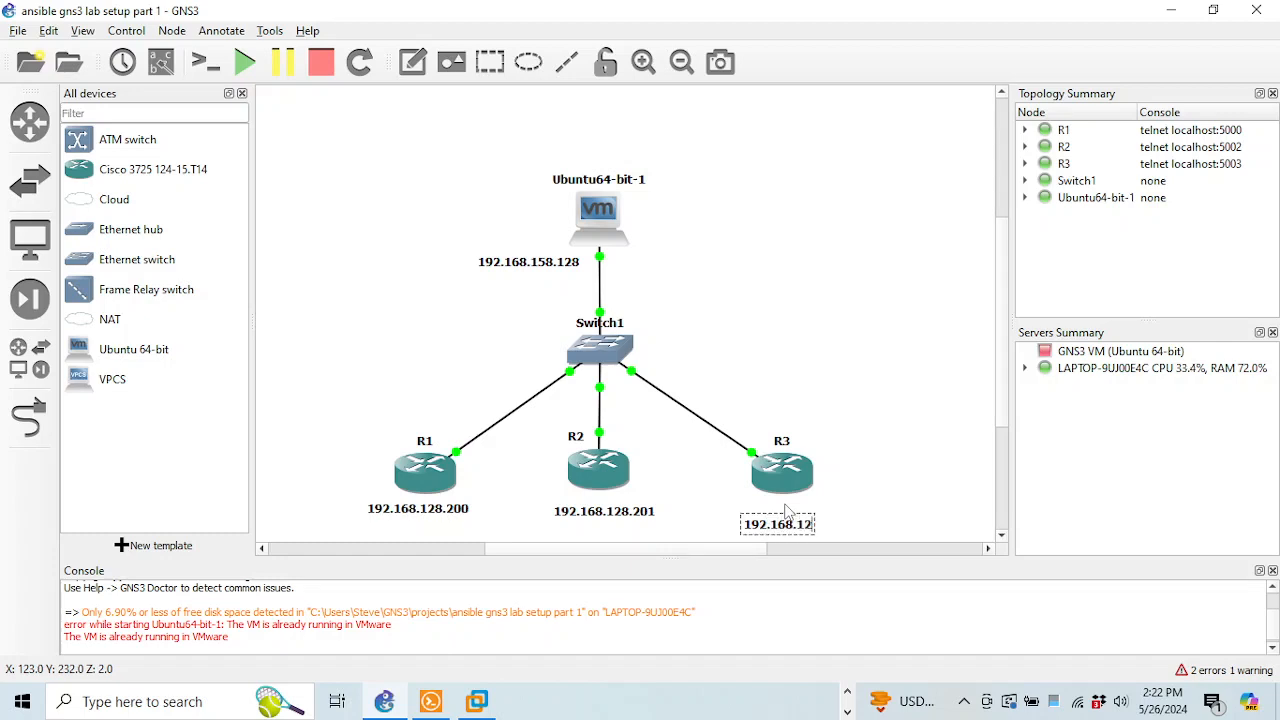
text(8.202)
drag(838, 535, 828, 514)
click(856, 402)
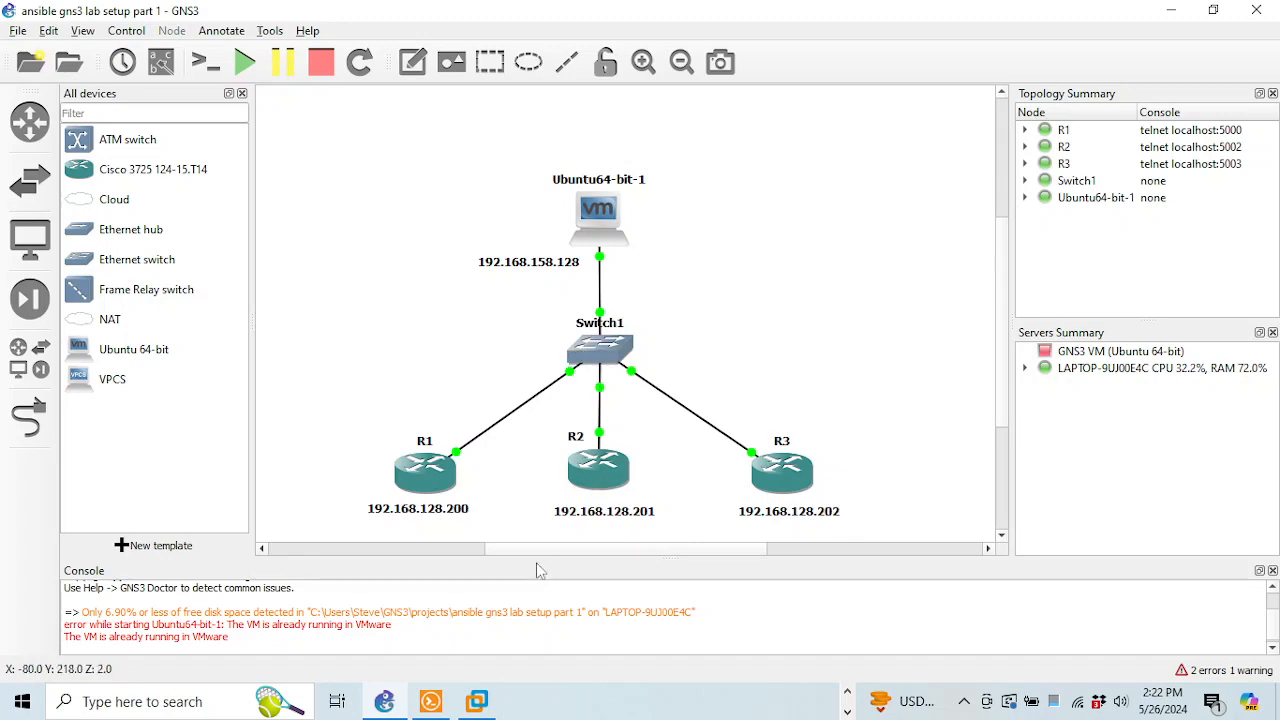
click(431, 701)
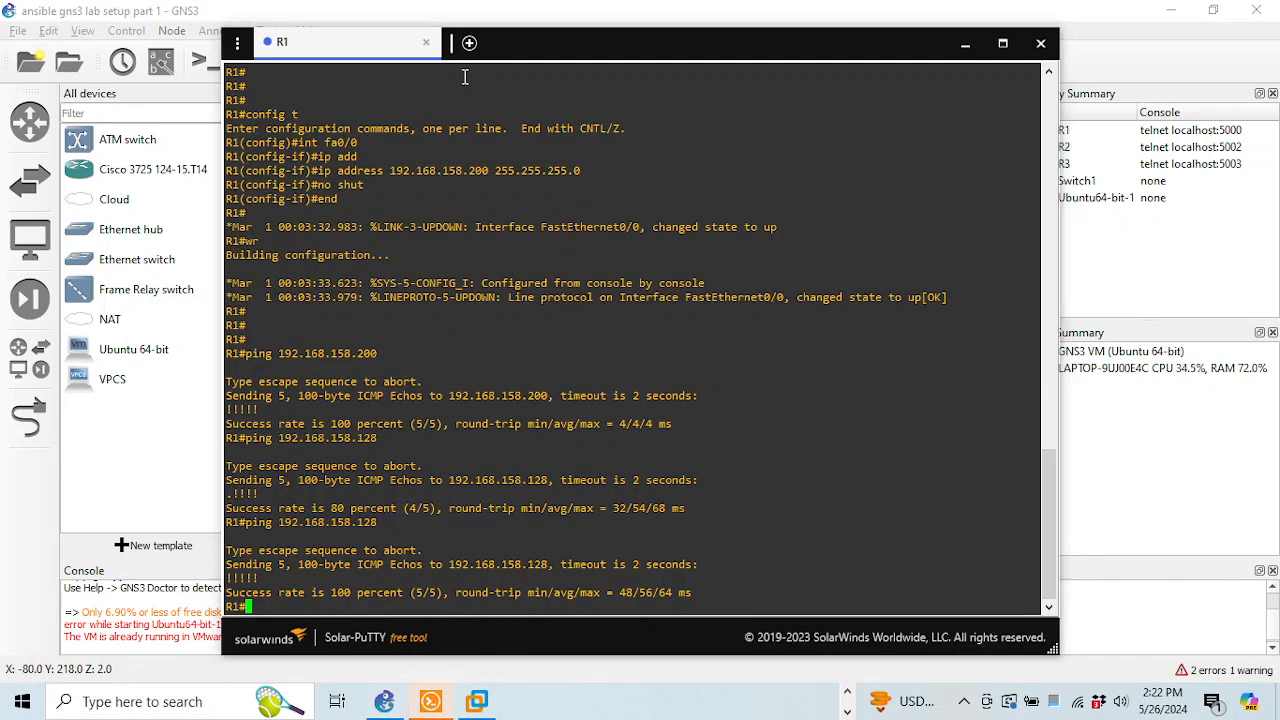
Open a console session to router R2 from the GNS3 topology
click(1074, 66)
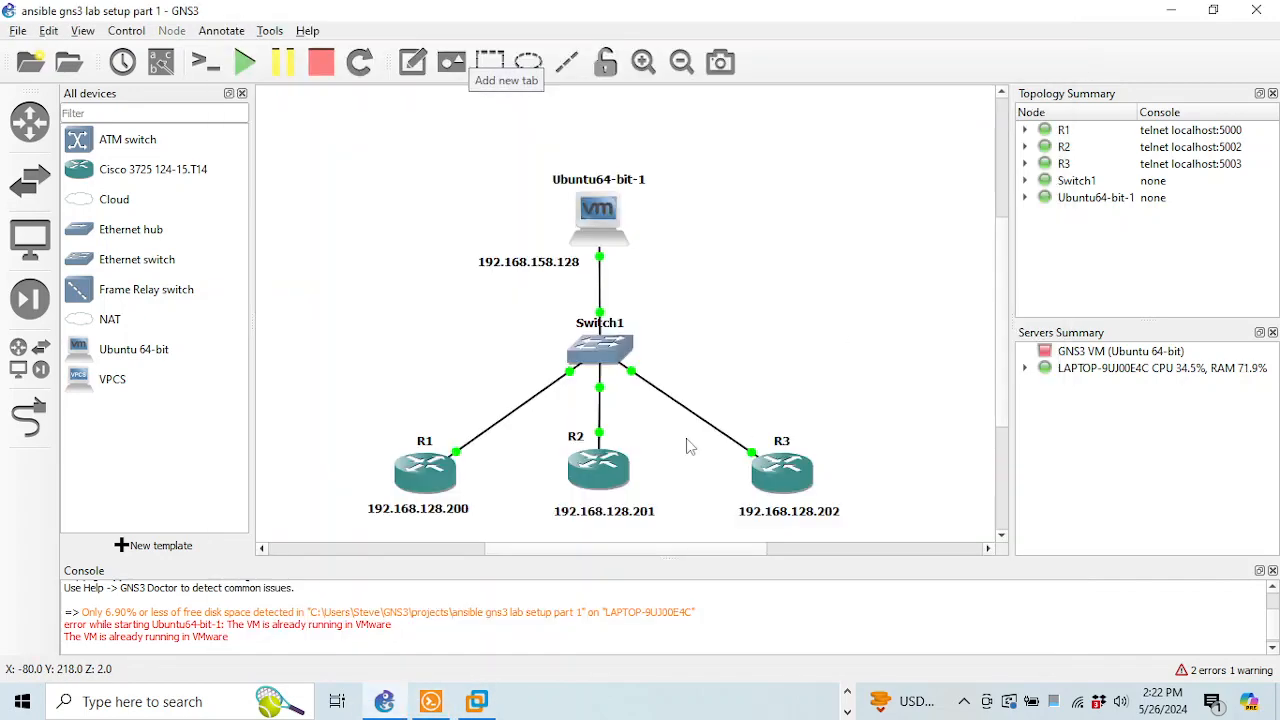
right_click(595, 470)
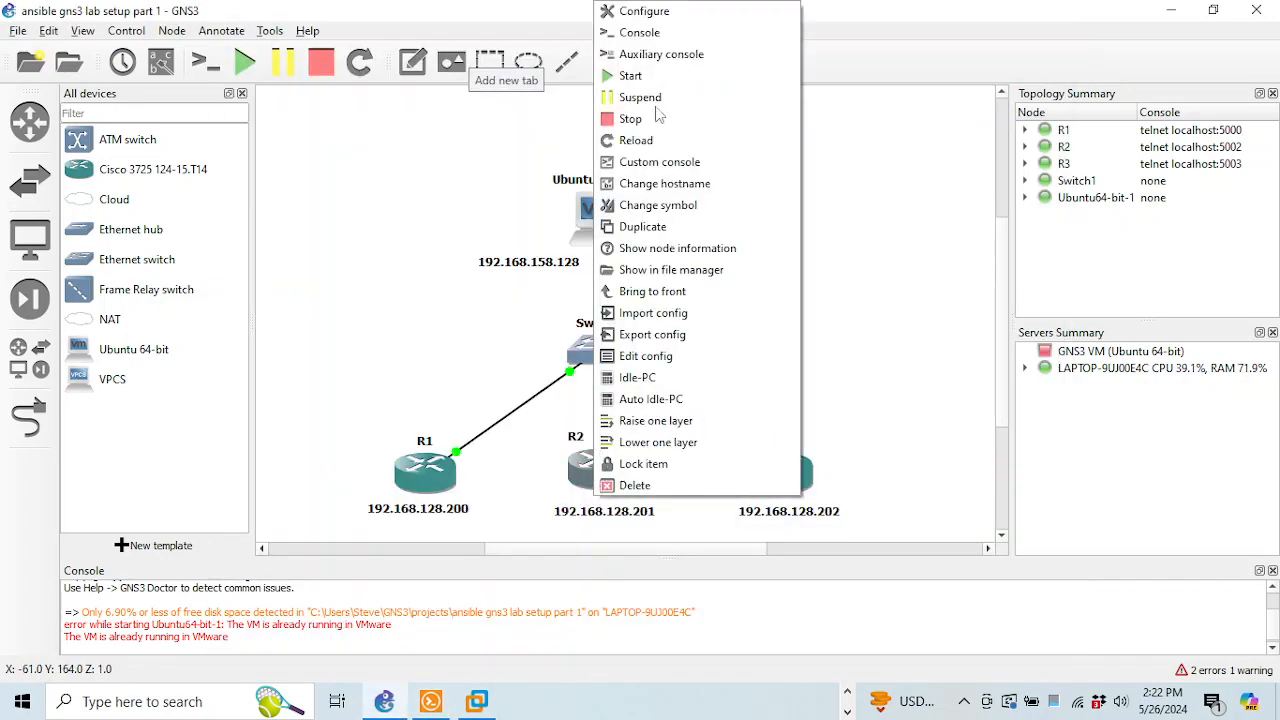
click(652, 38)
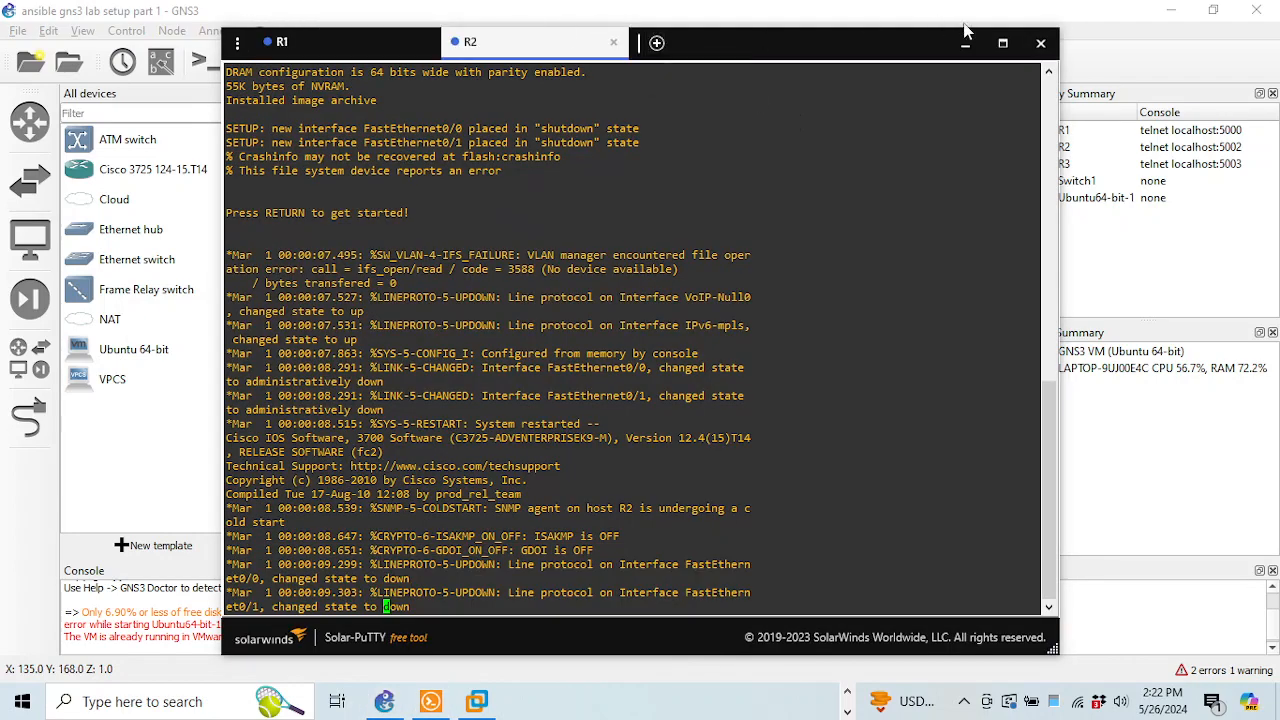
Open a console session to router R3 and bring the Solar-PuTTY window forward
click(966, 38)
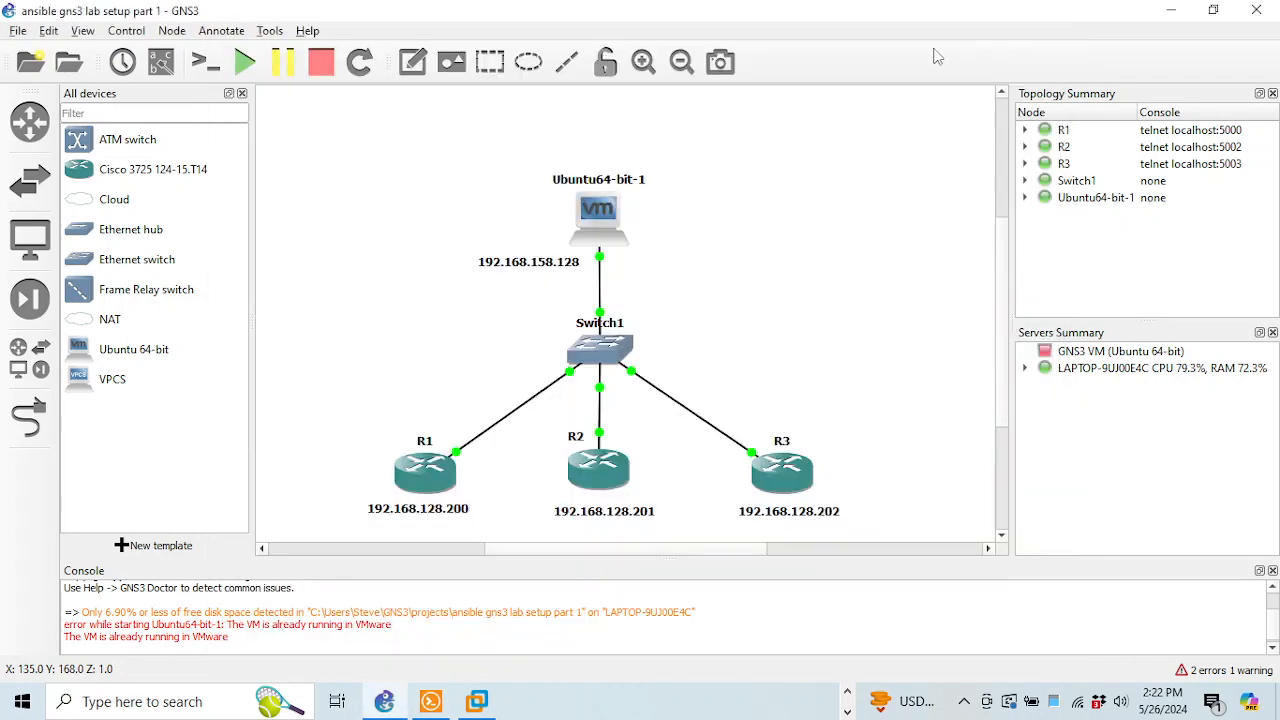
right_click(778, 488)
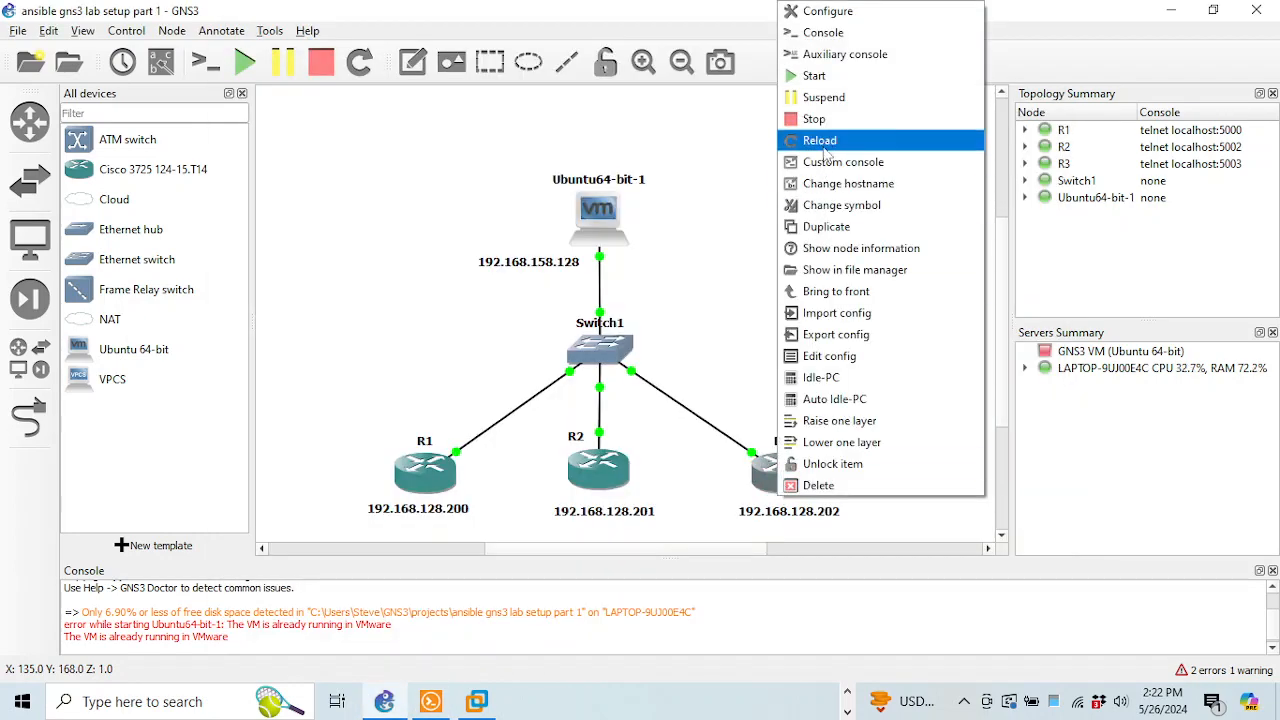
click(824, 33)
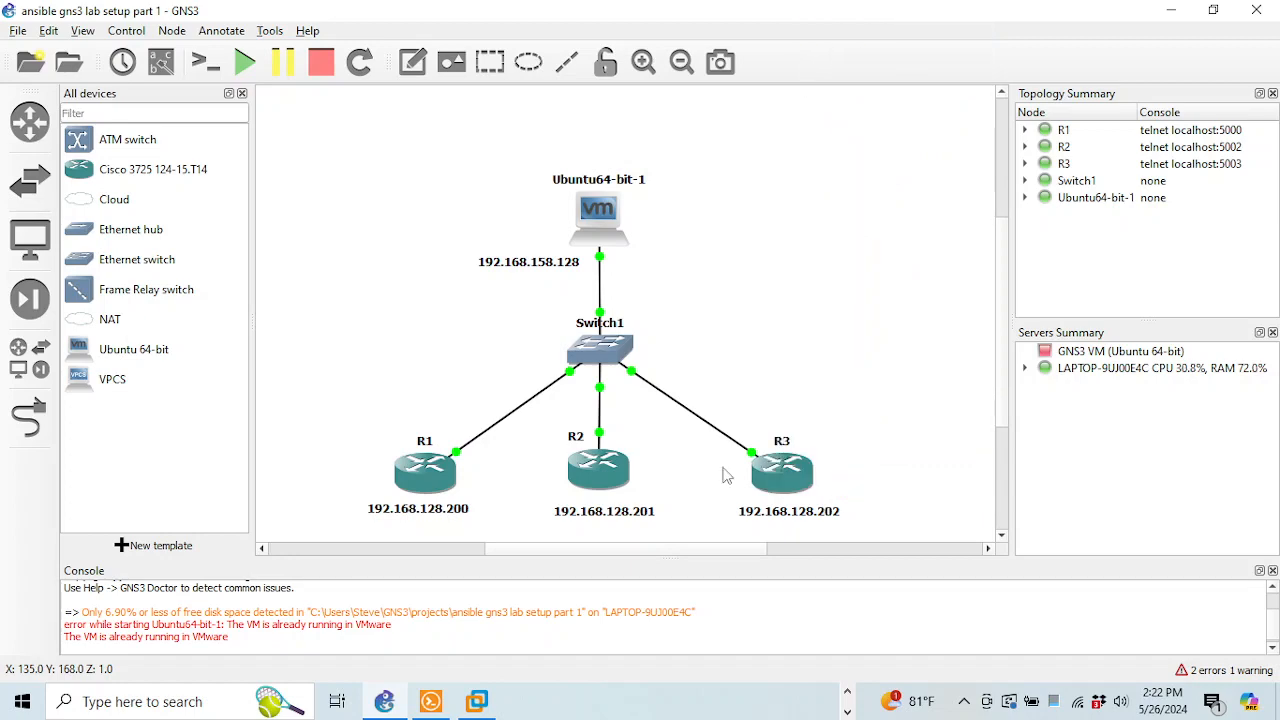
click(848, 693)
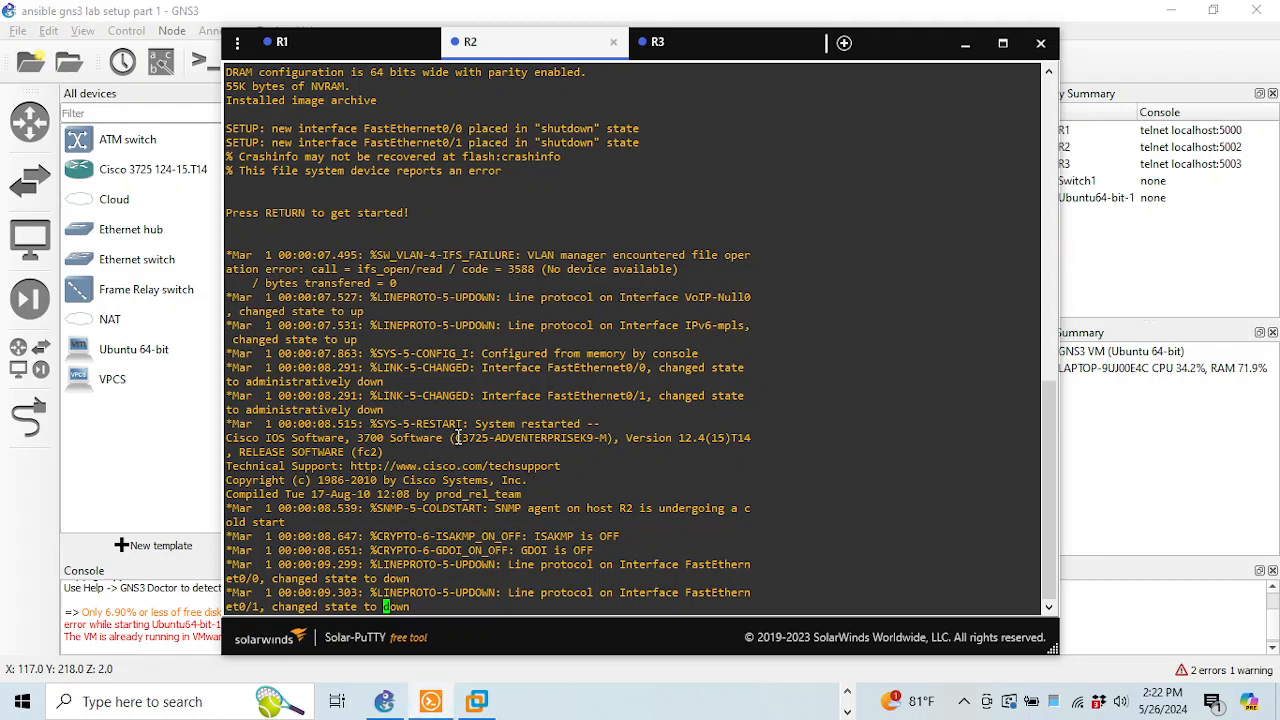
On R2, assign 192.168.128.201 255.255.255.0 to FastEthernet0/0
key(Return)
key(Return)
key(Return)
key(Return)
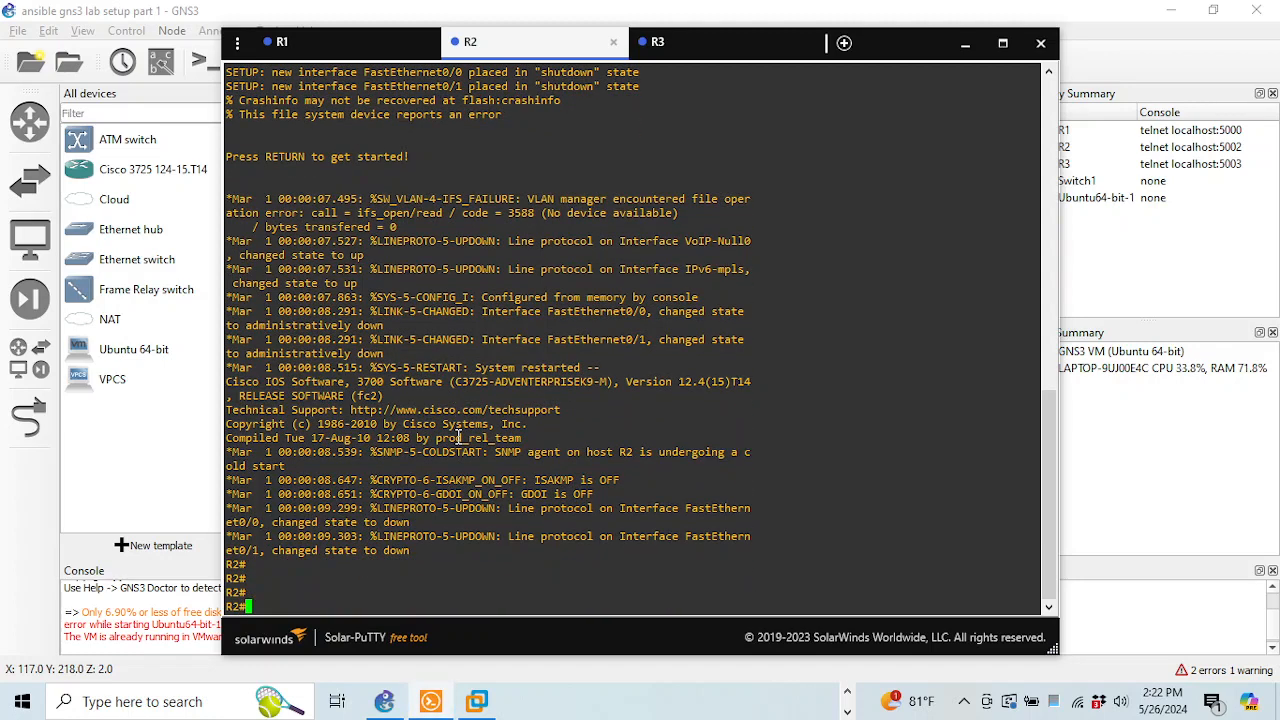
text(config t)
key(Return)
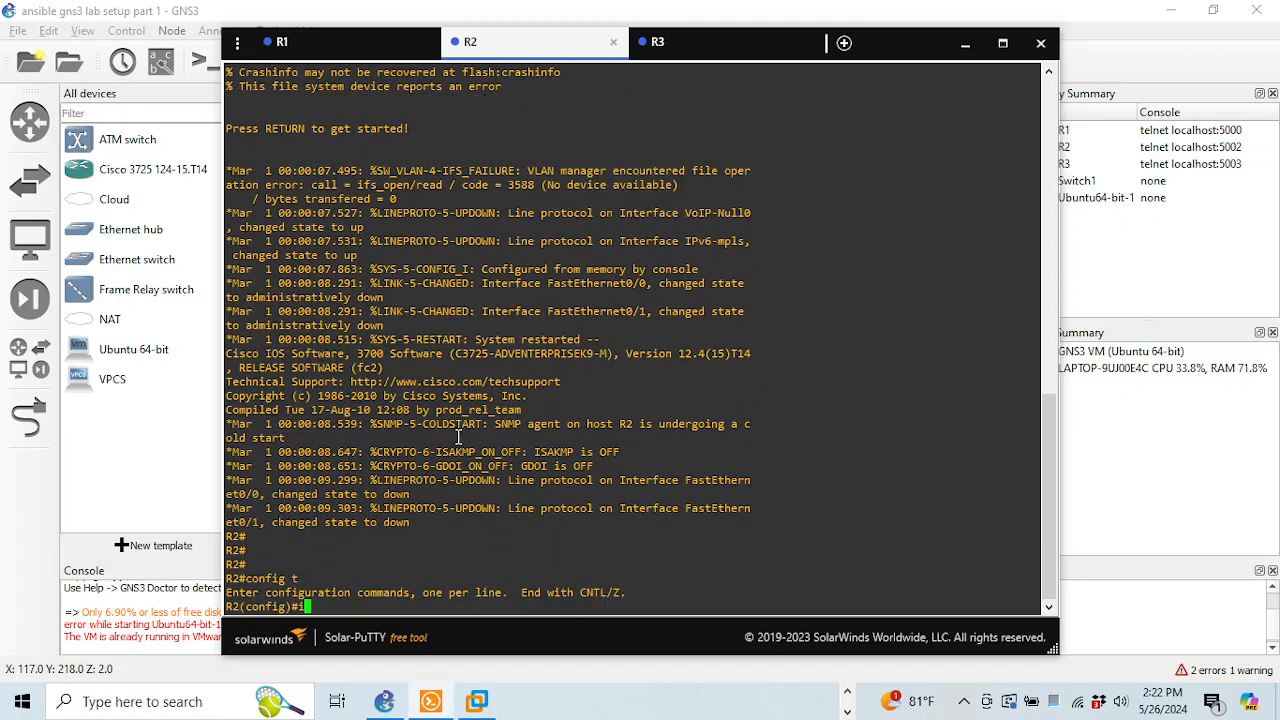
text(int fa0/0)
key(Return)
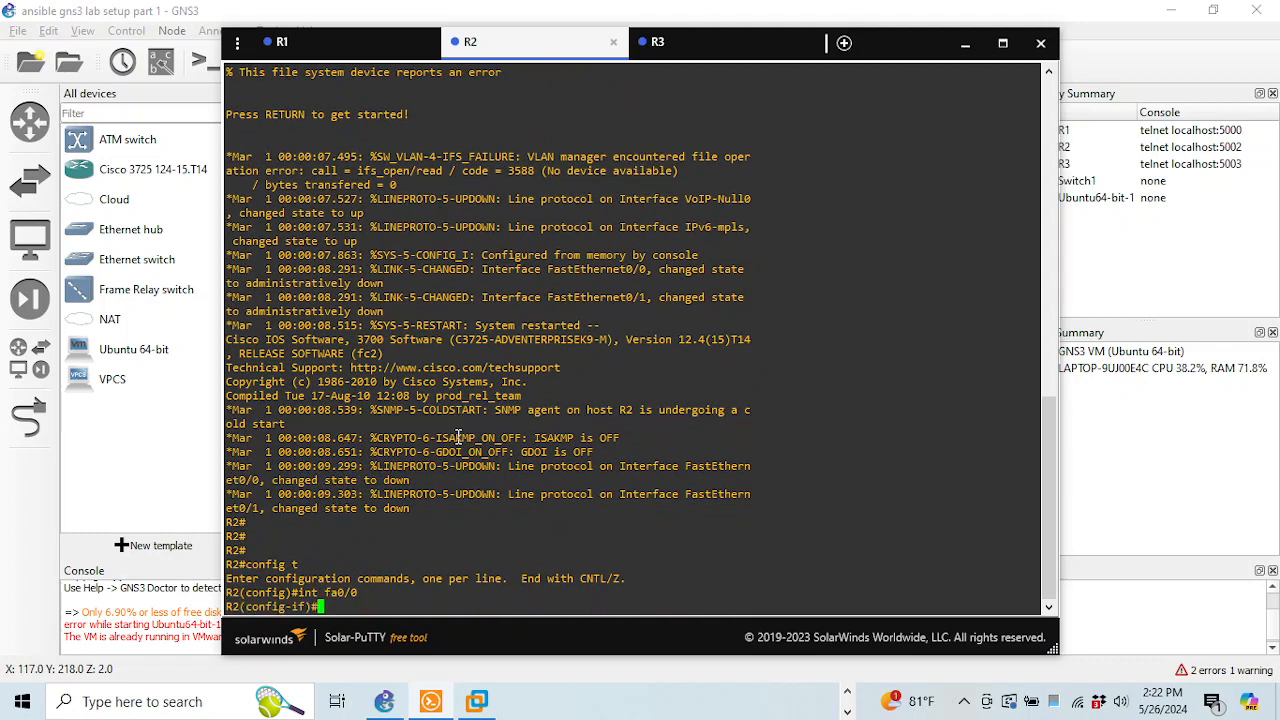
text(ip add)
key(Tab)
text(192.168)
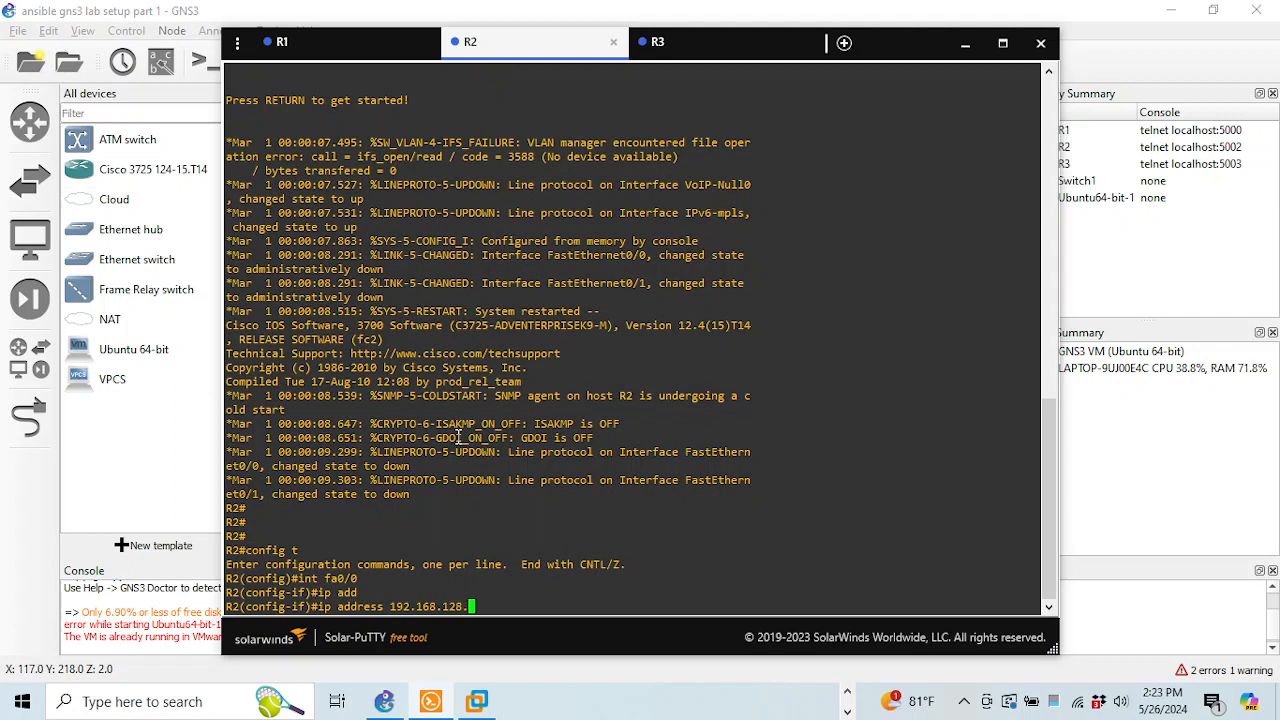
text(201 2255.255.255.0)
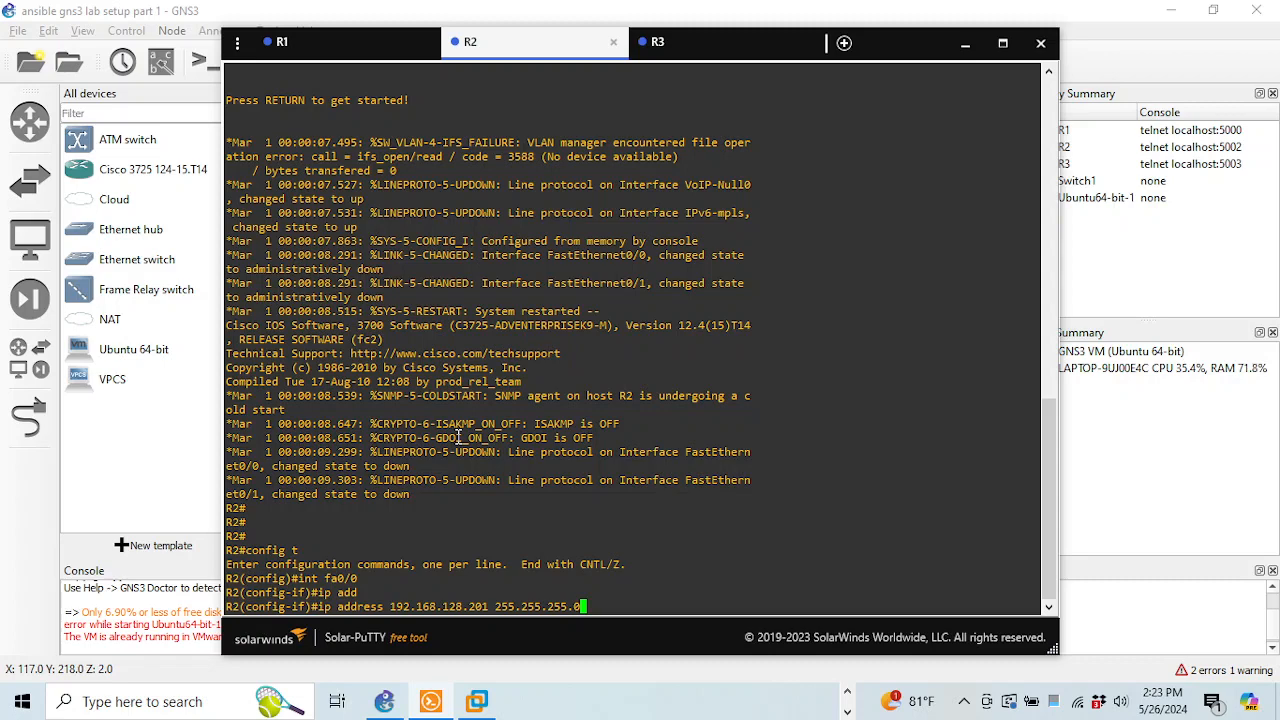
key(Return)
Enable R2's fa0/0 with no shut, exit, and save the configuration with wr
text(no shut)
key(Return)
text(e)
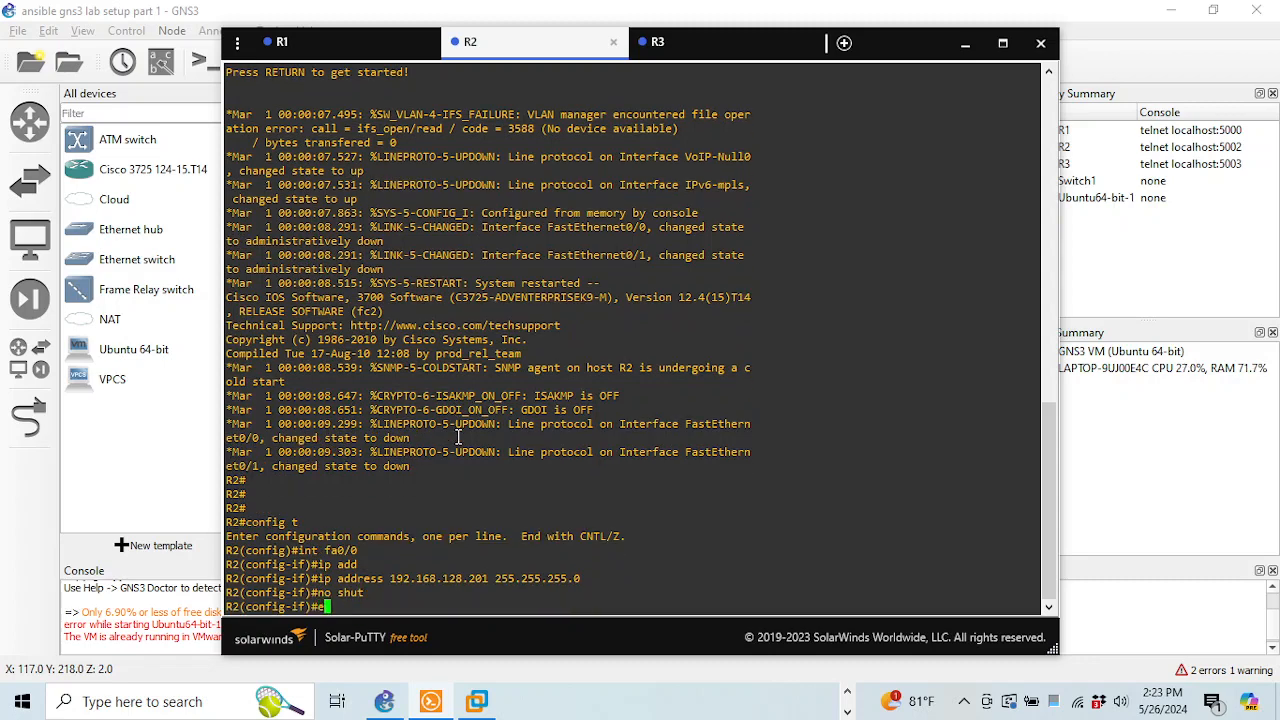
text(nd)
key(Return)
text(wr)
key(Return)
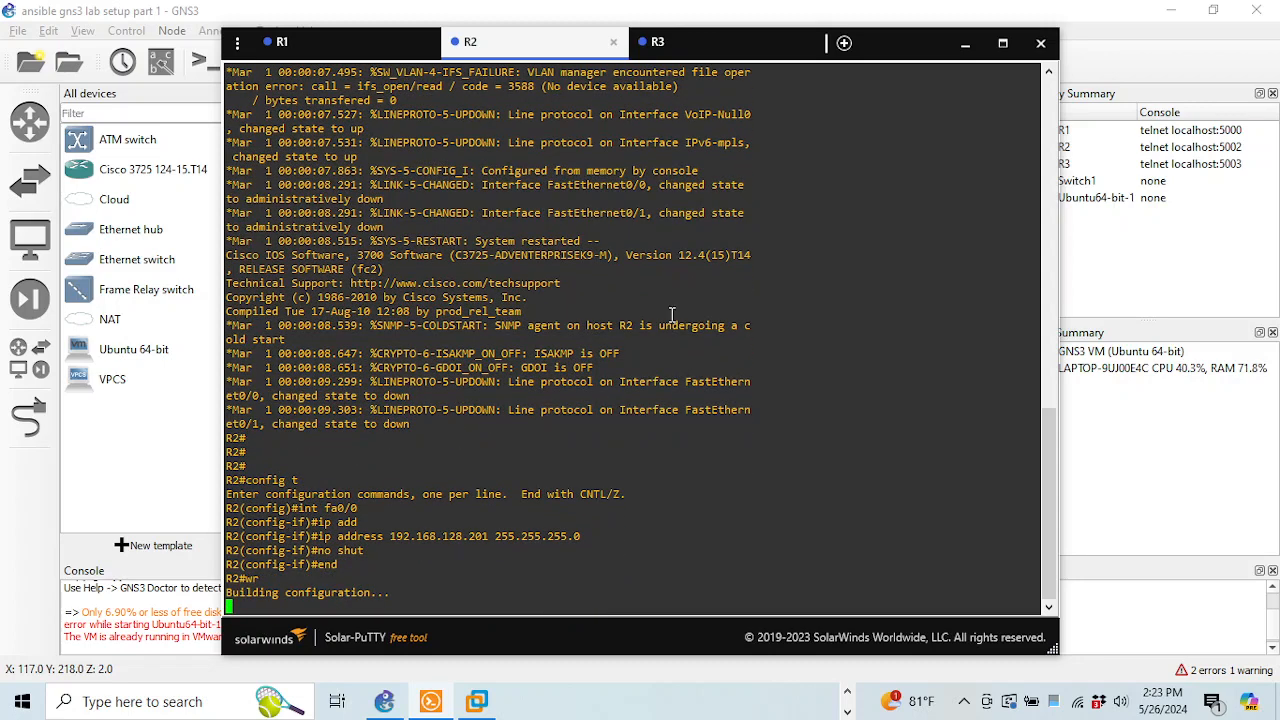
click(698, 45)
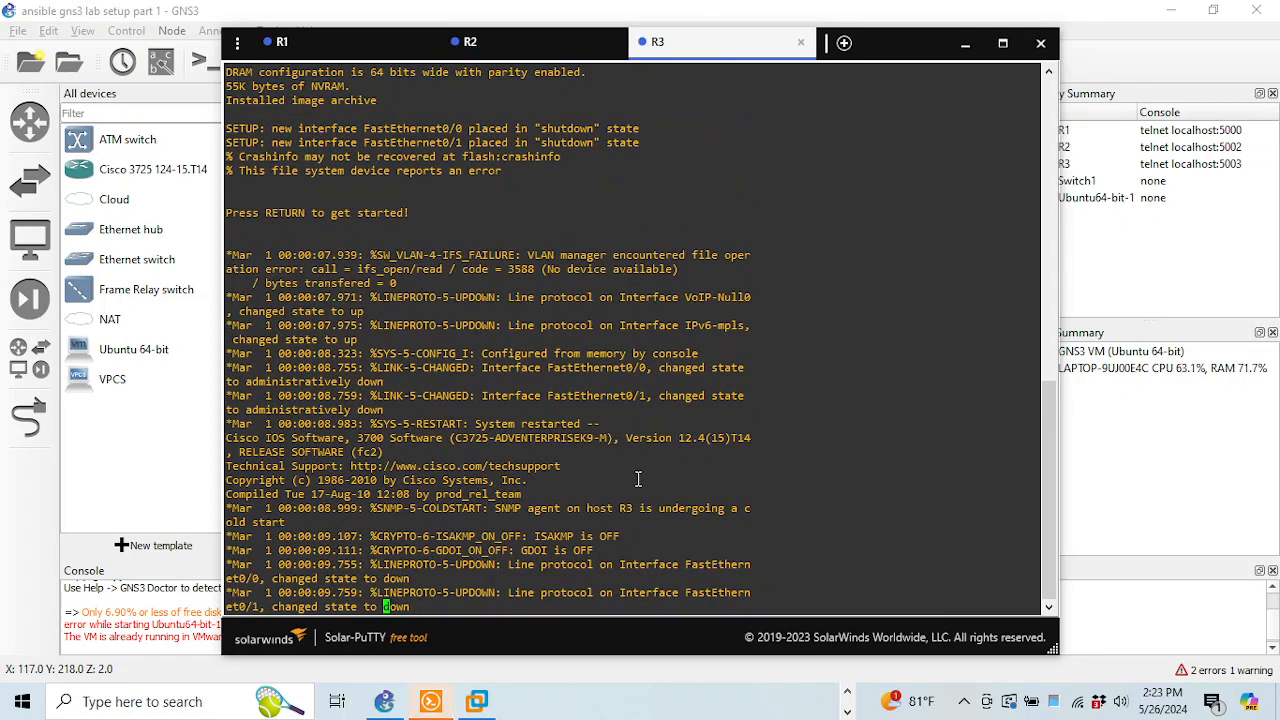
On R3, assign 192.168.128.202 255.255.255.0 to FastEthernet0/0
key(Return)
key(Return)
key(Return)
text(c)
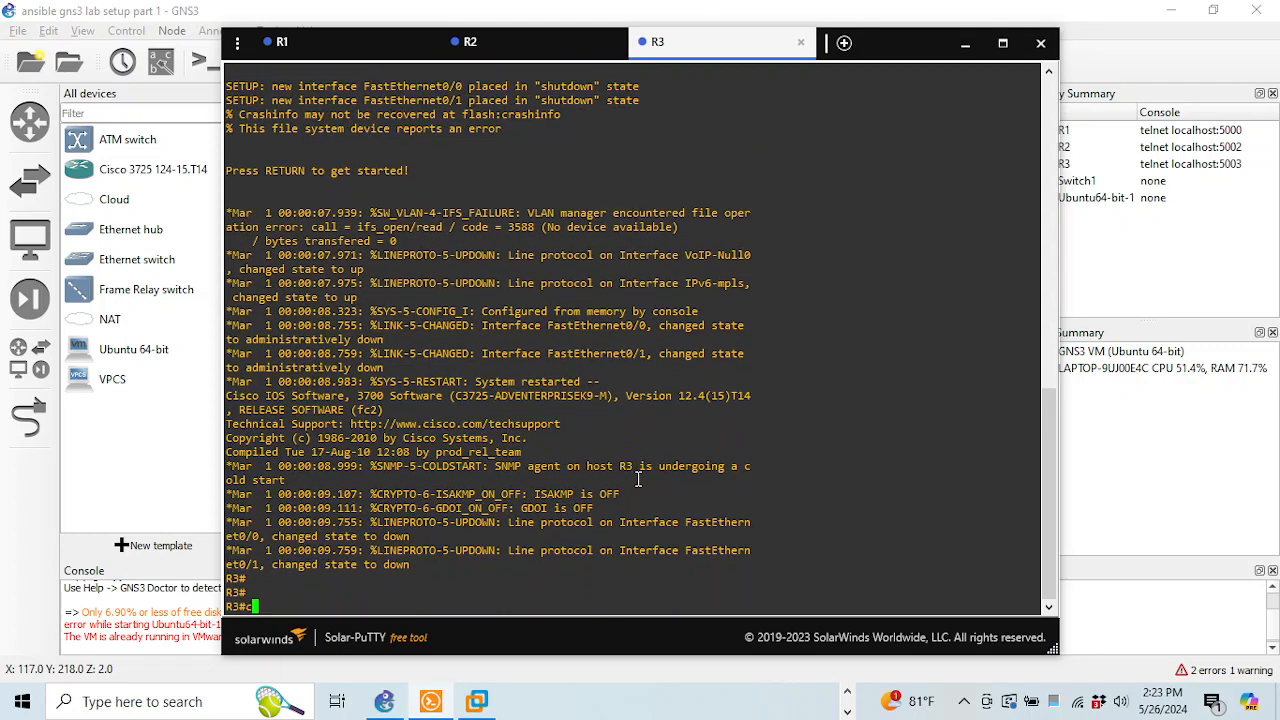
text(onfi gt)
key(BackSpace)
key(BackSpace)
key(BackSpace)
text(g)
key(Return)
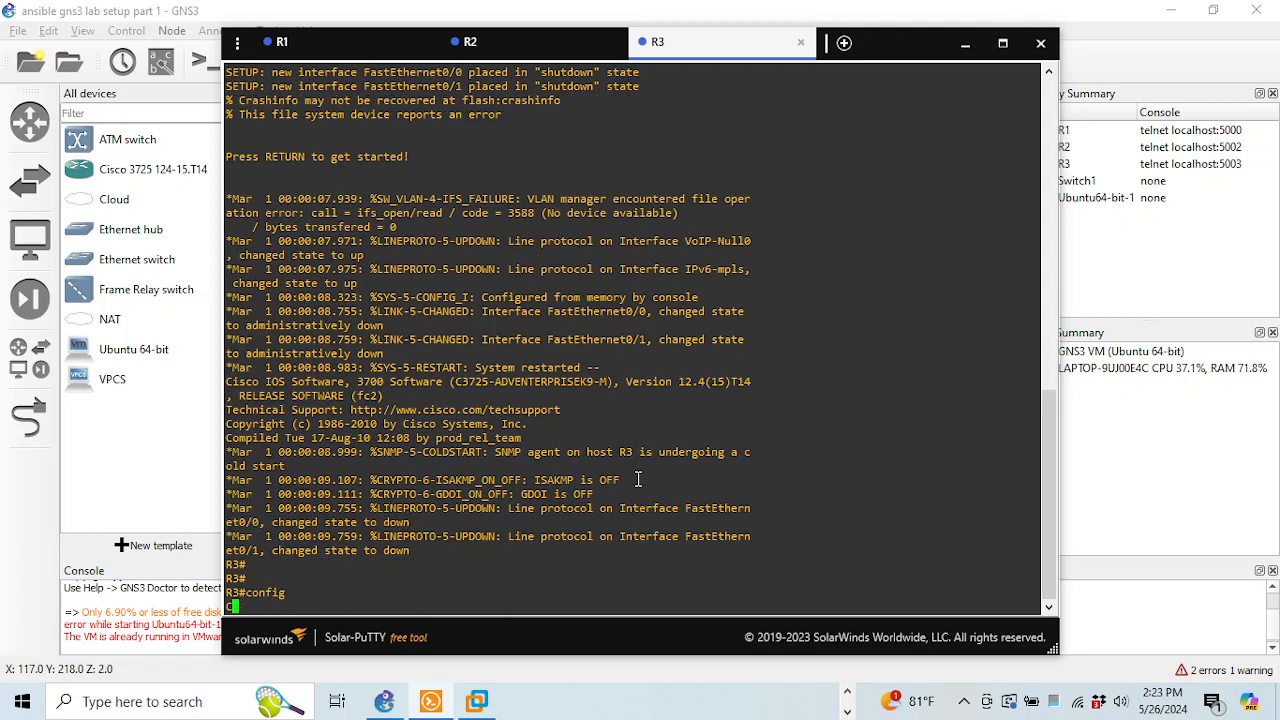
text(t)
key(Return)
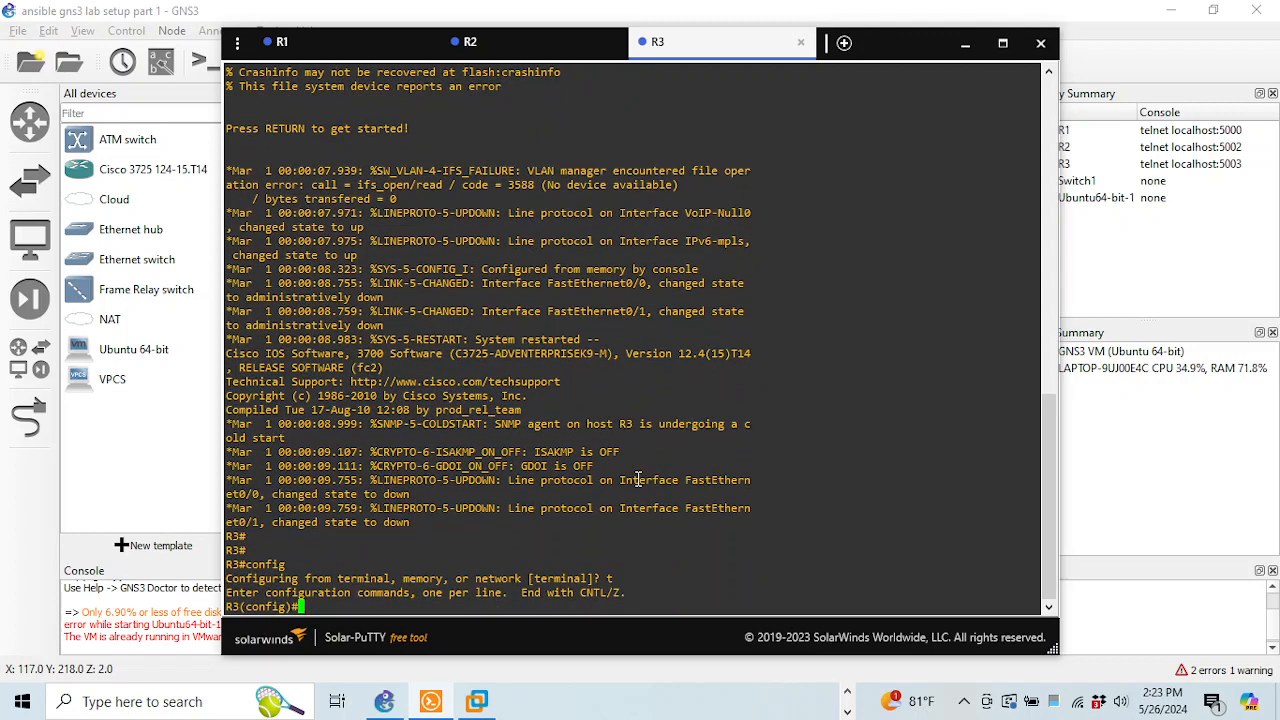
text(int fa0/0)
key(Return)
text(ip address)
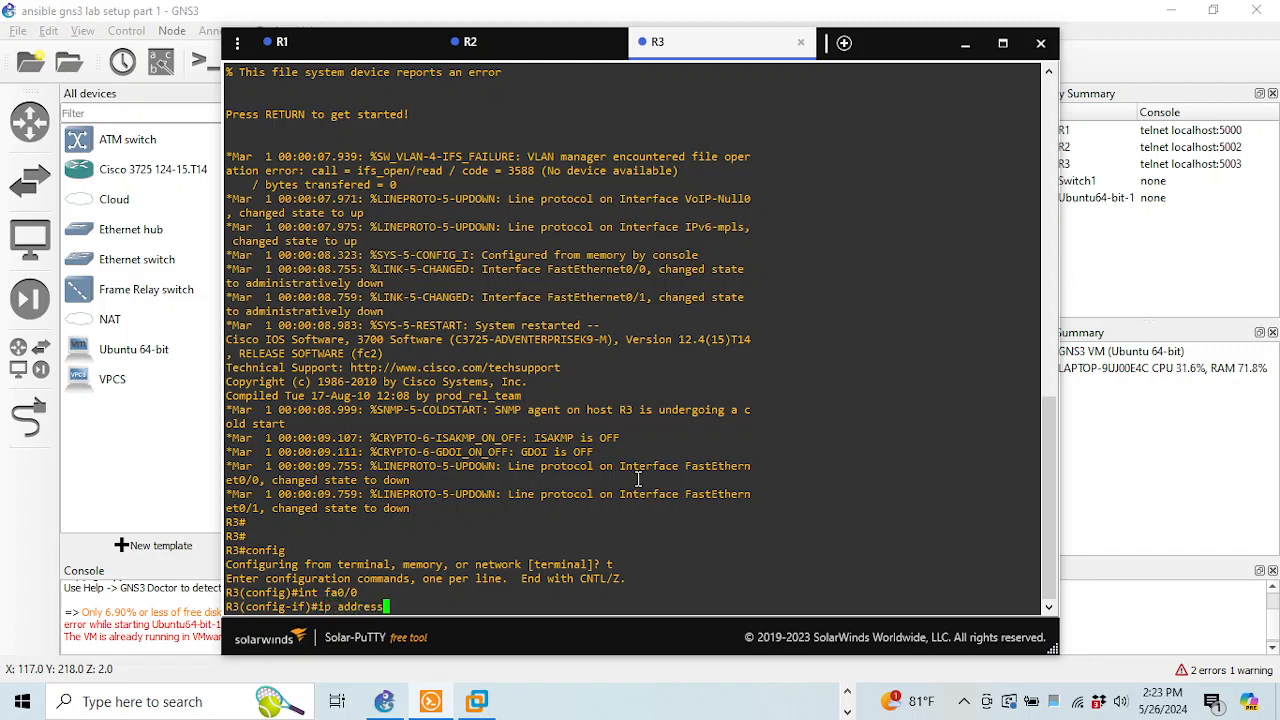
key(Tab)
text(192.168.1)
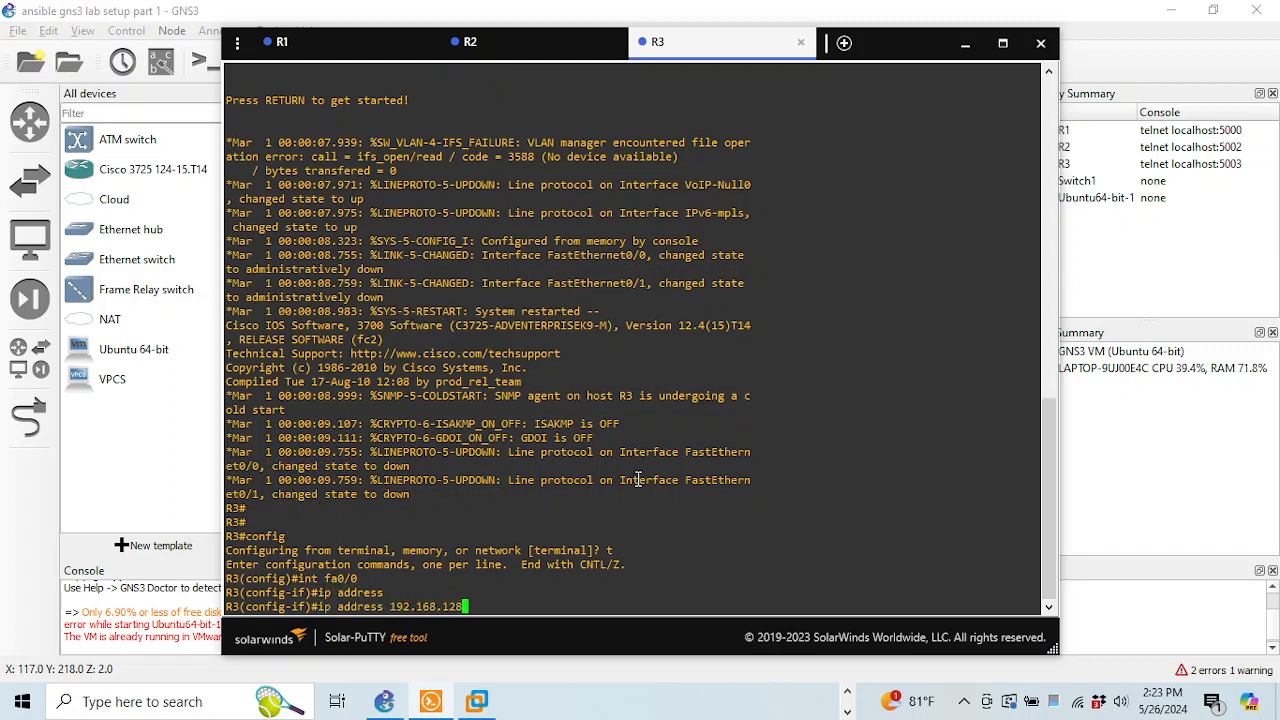
text(28.202 255.255.255.0)
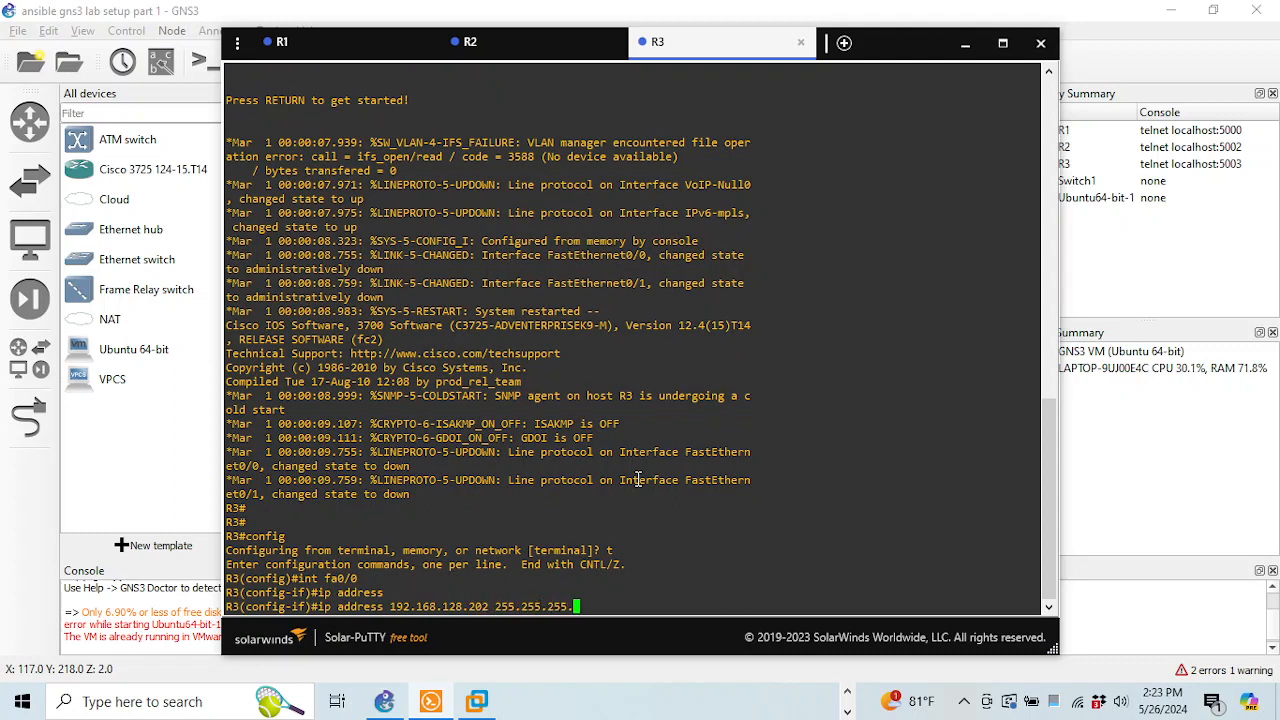
key(Return)
Enable R3's fa0/0, save with wr, and return to the GNS3 topology
text(no shut)
key(Return)
text(end)
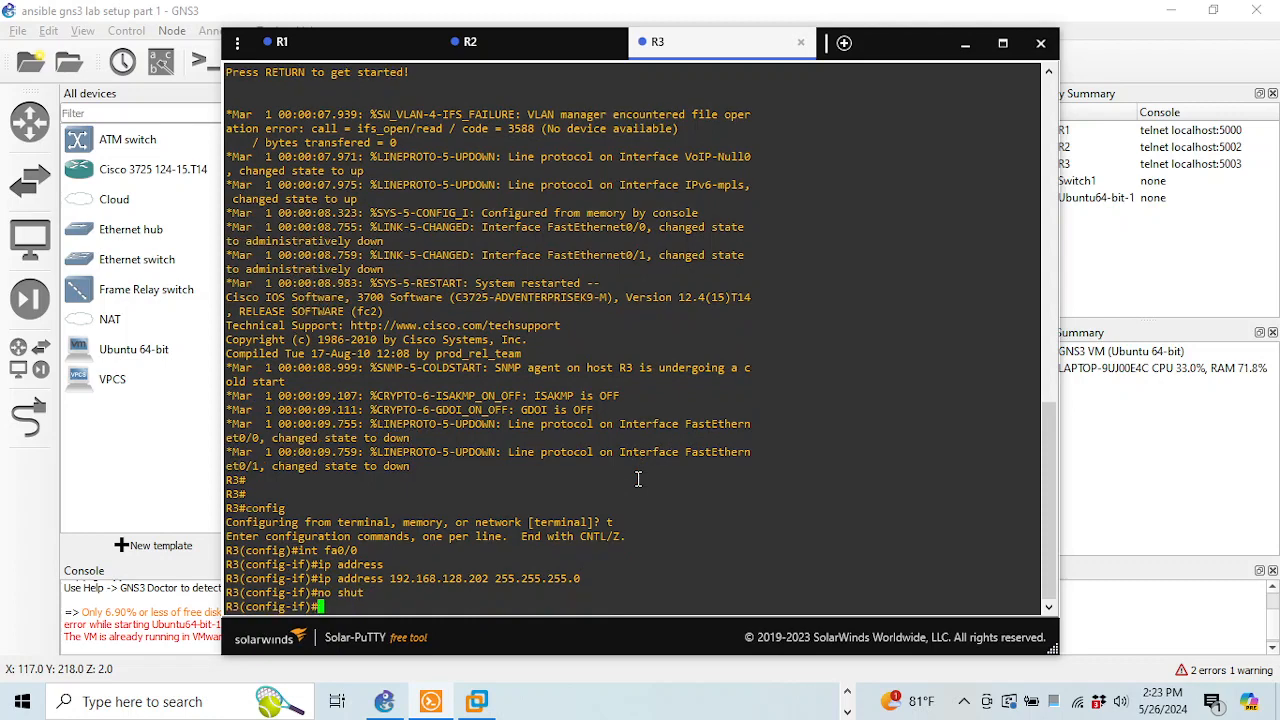
key(Return)
text(wr)
key(Return)
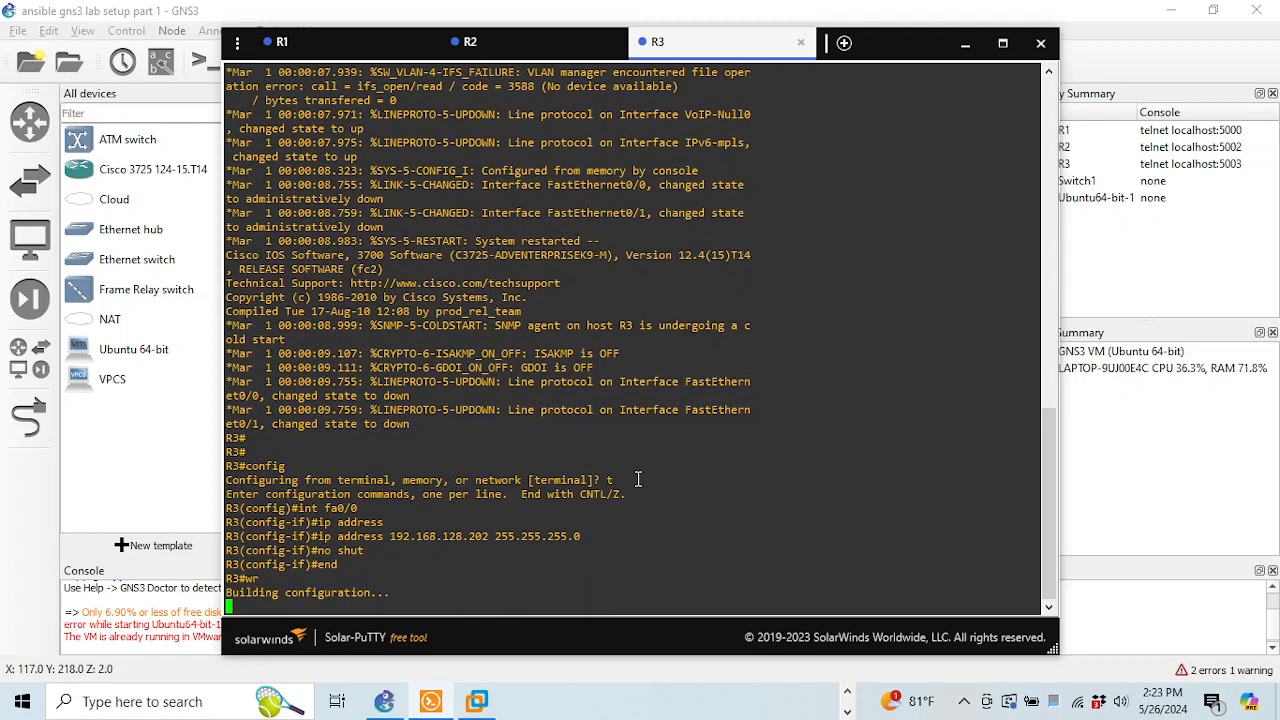
click(386, 703)
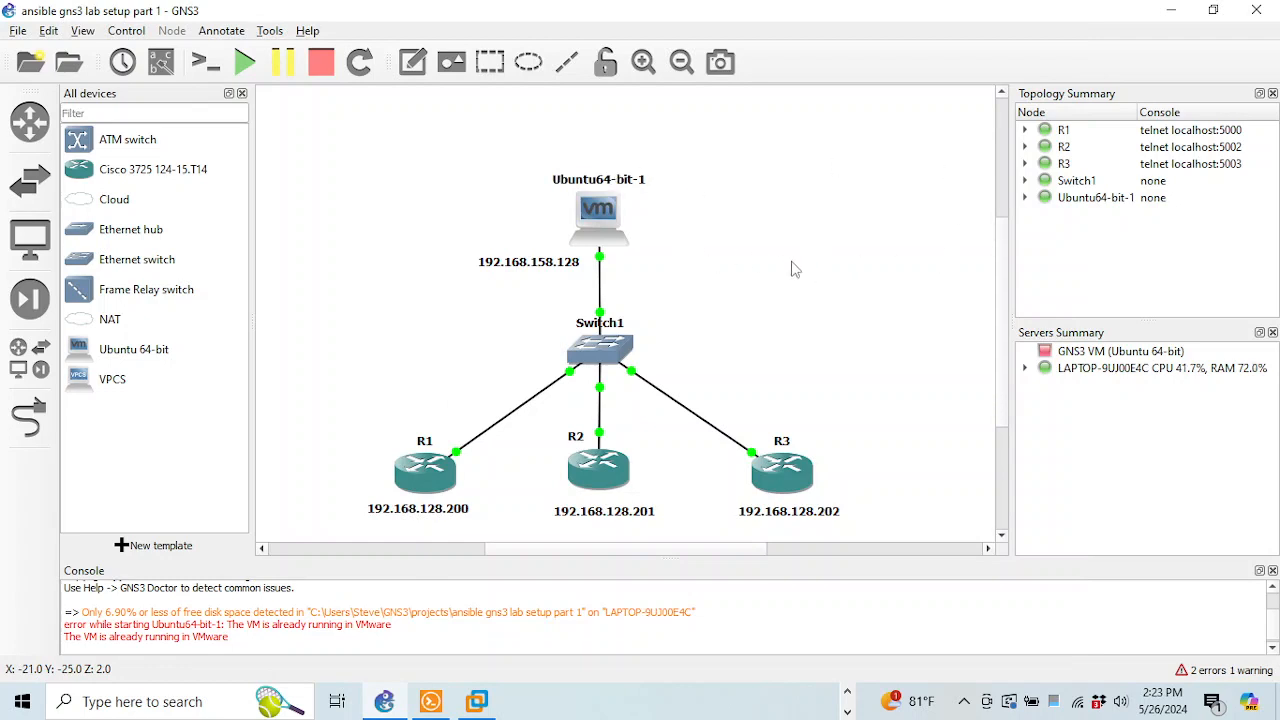
click(848, 698)
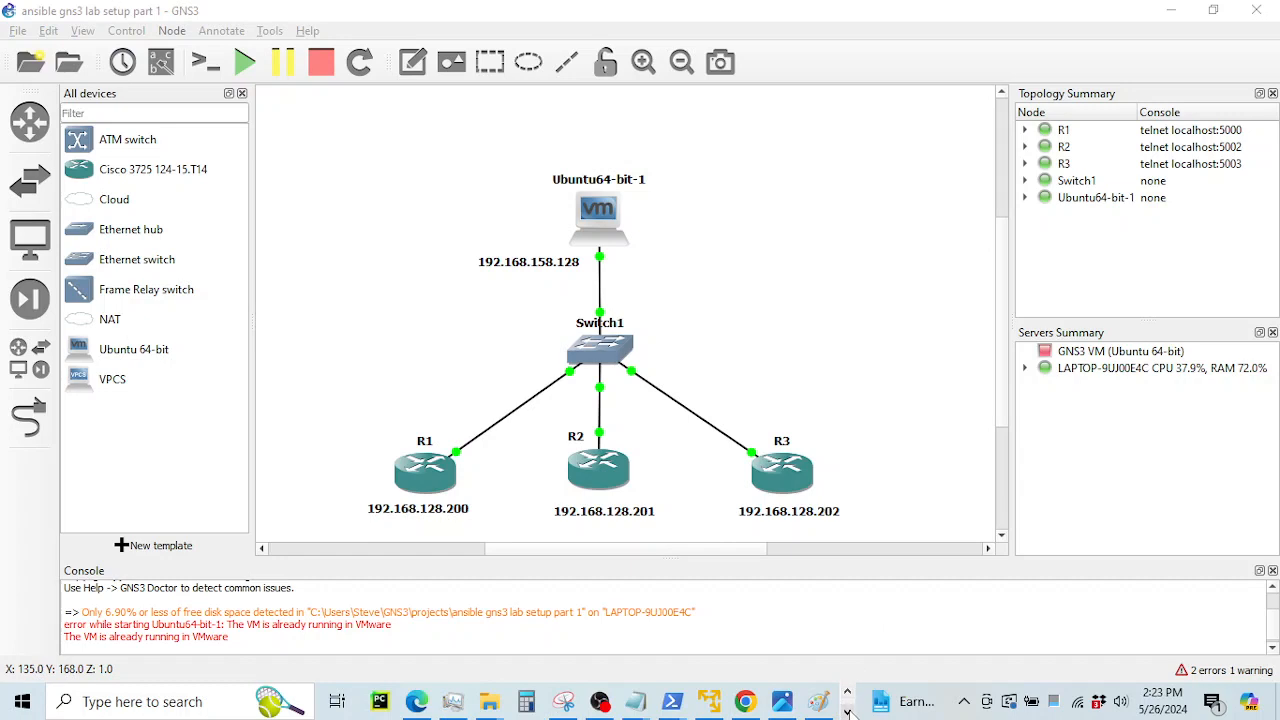
click(848, 712)
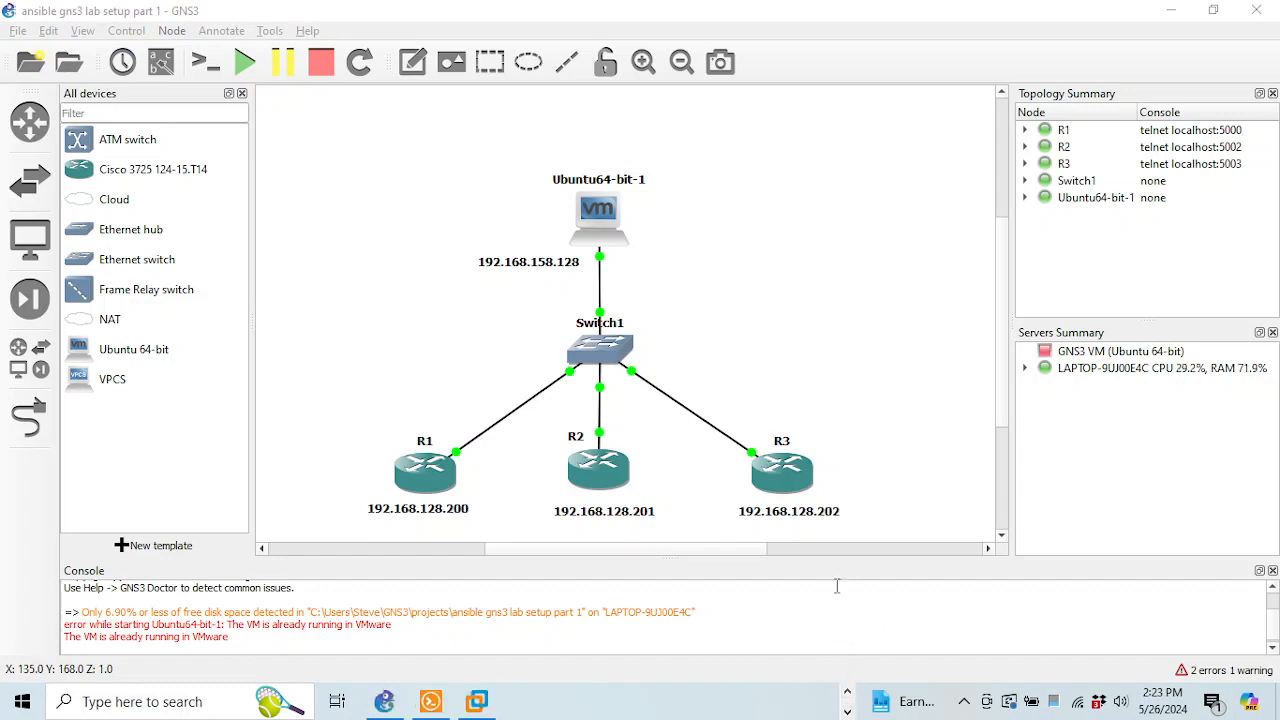
Log into the Ubuntu VM's user account with its password
click(477, 701)
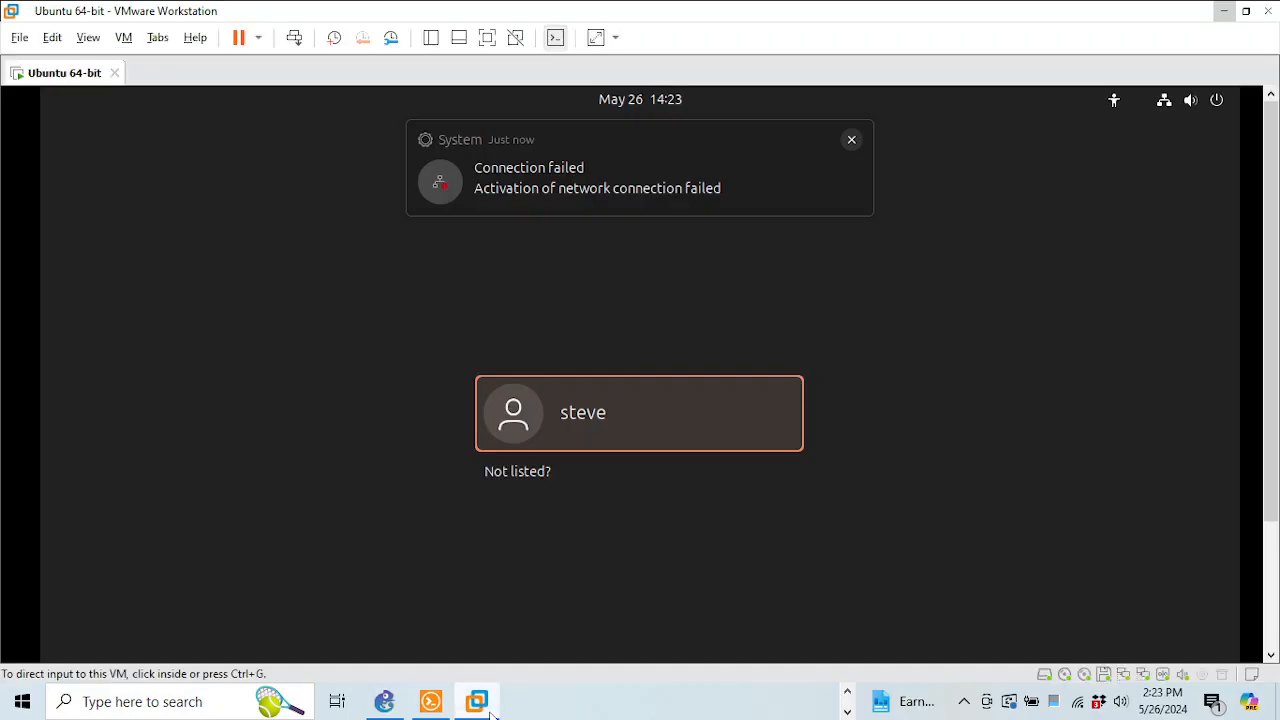
click(652, 418)
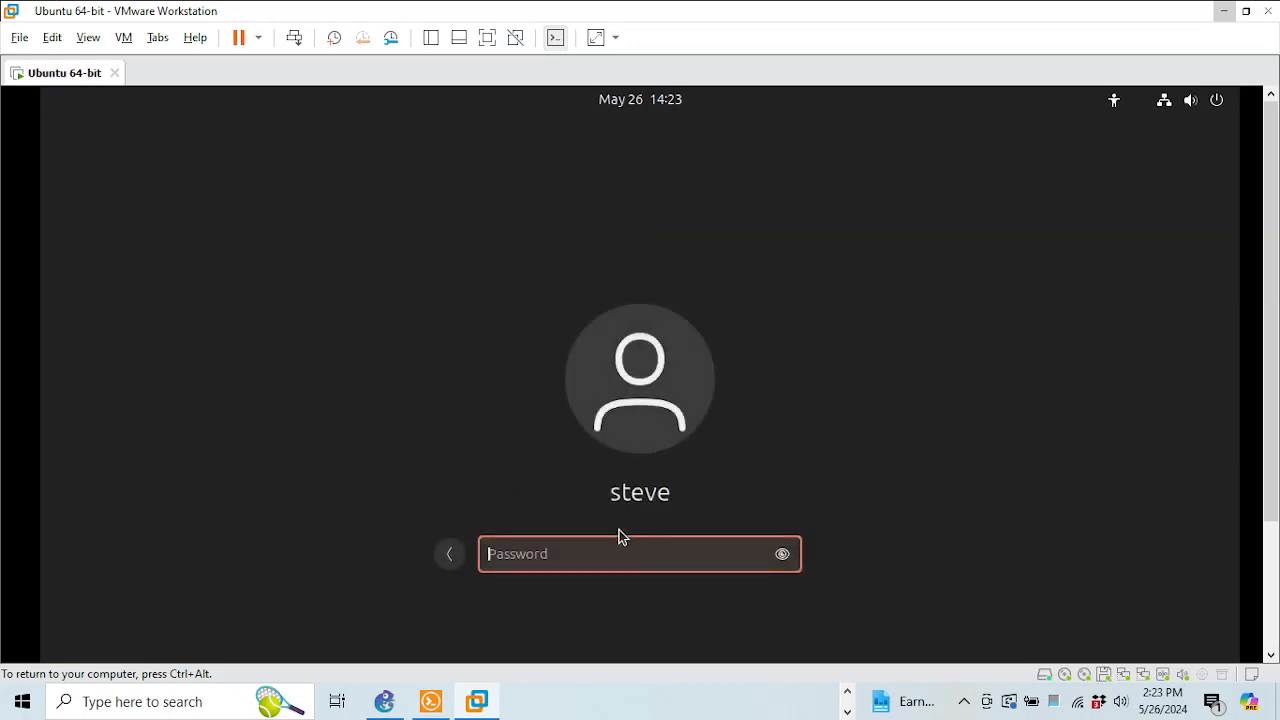
text(••••••••)
key(Return)
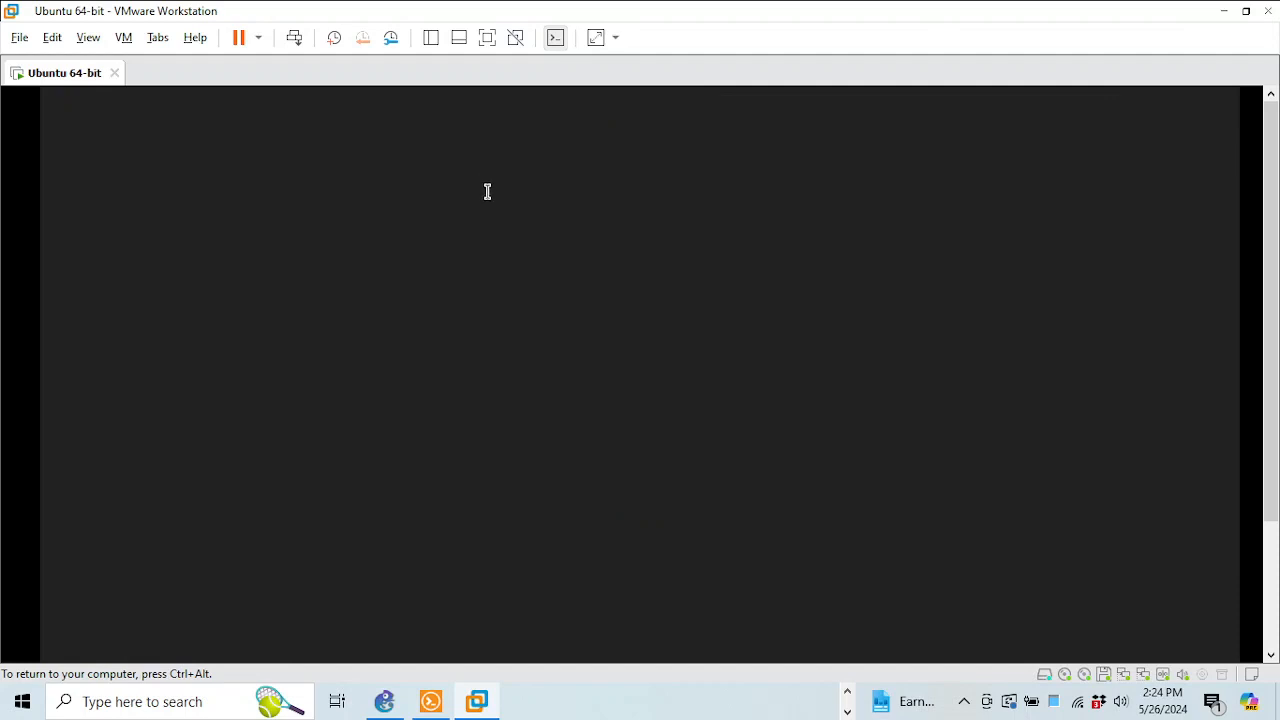
Minimize the VMware Workstation window and bring up the R2 console in Solar-PuTTY
key(ctrl+alt)
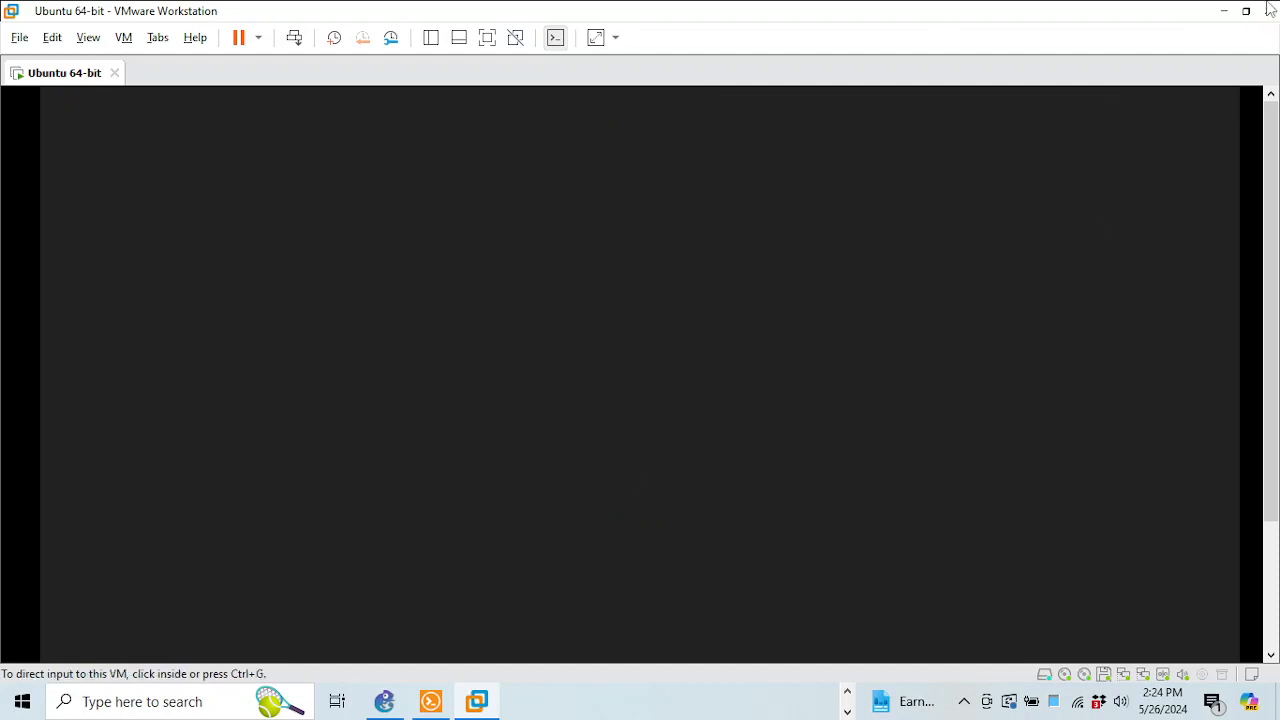
click(1223, 12)
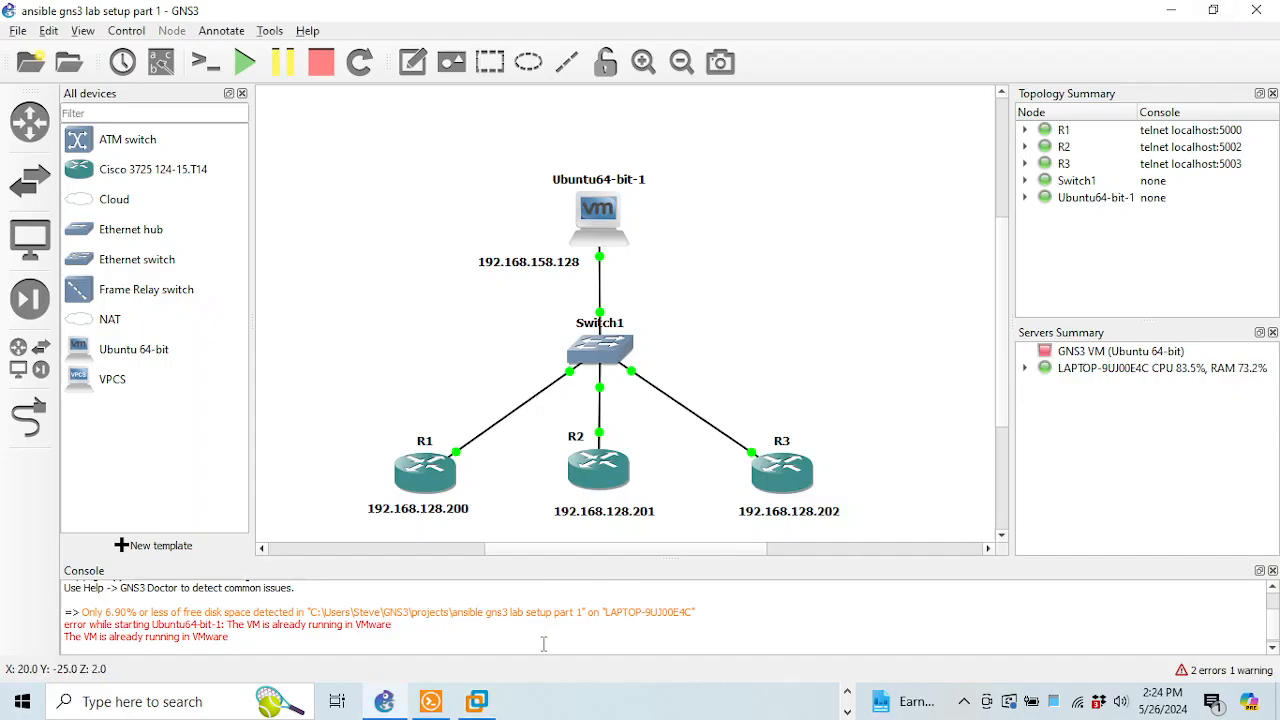
click(480, 704)
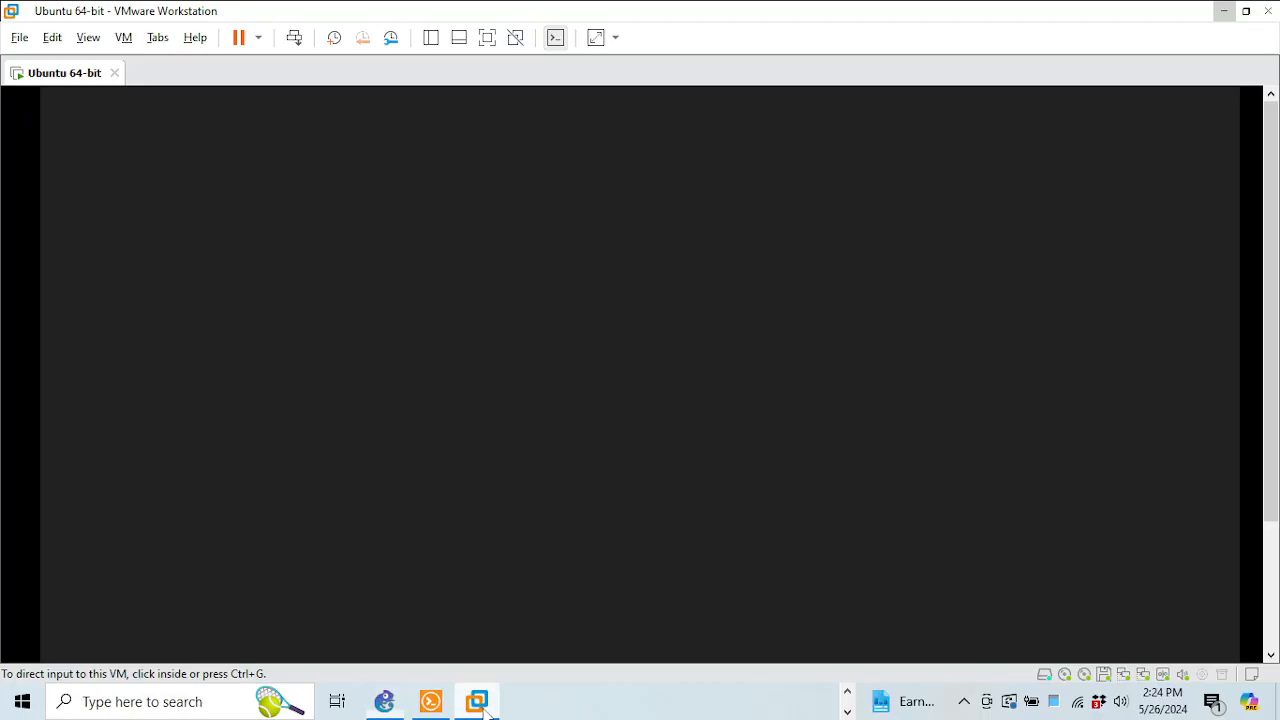
click(363, 137)
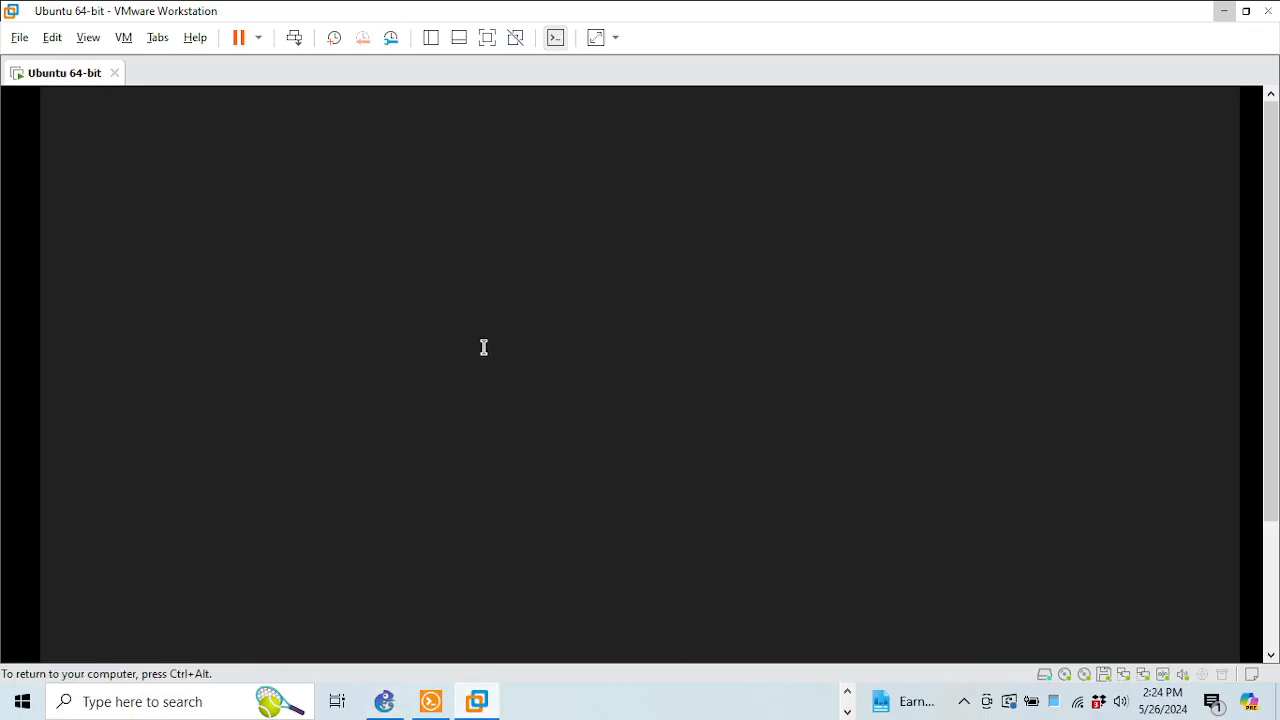
drag(1268, 208, 1268, 363)
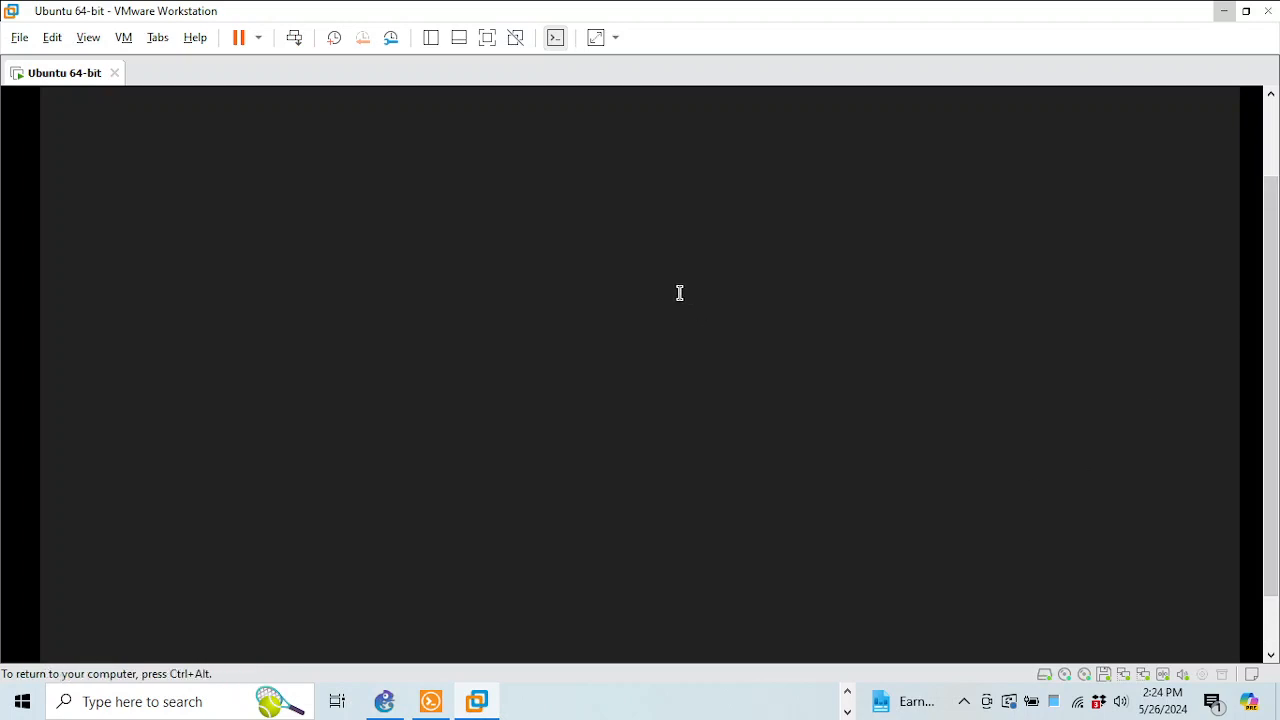
click(1224, 12)
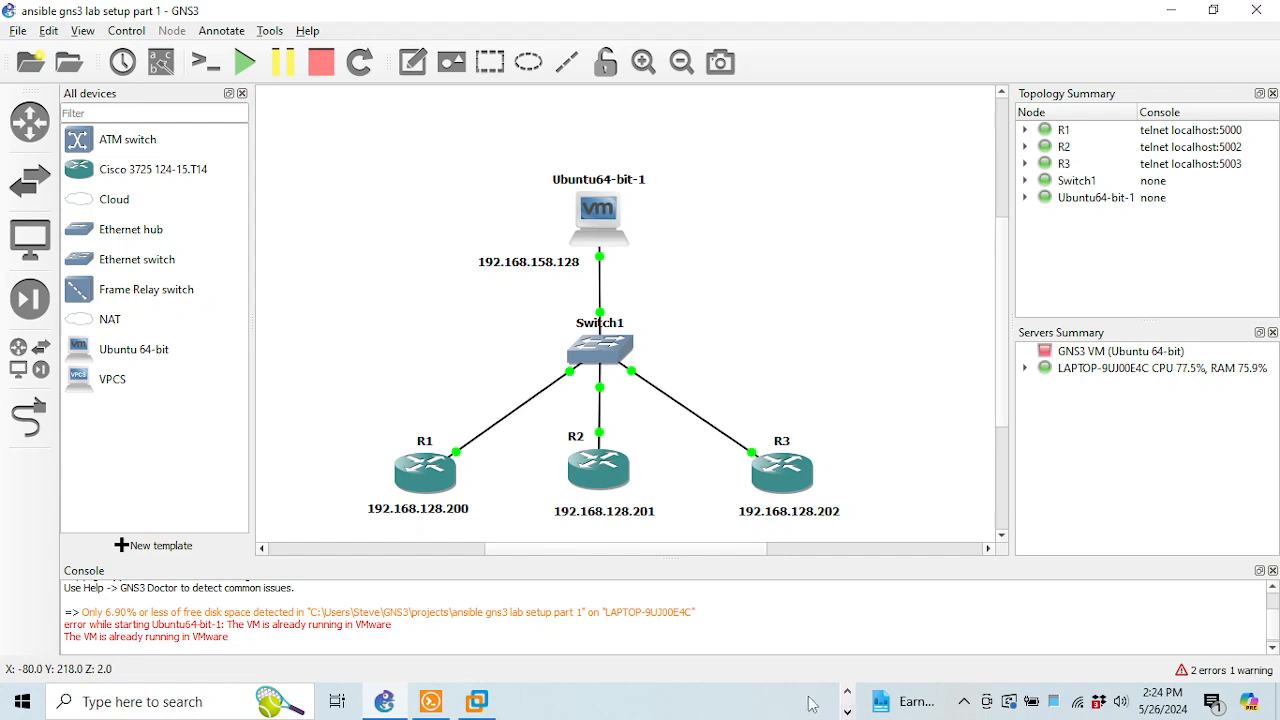
click(432, 702)
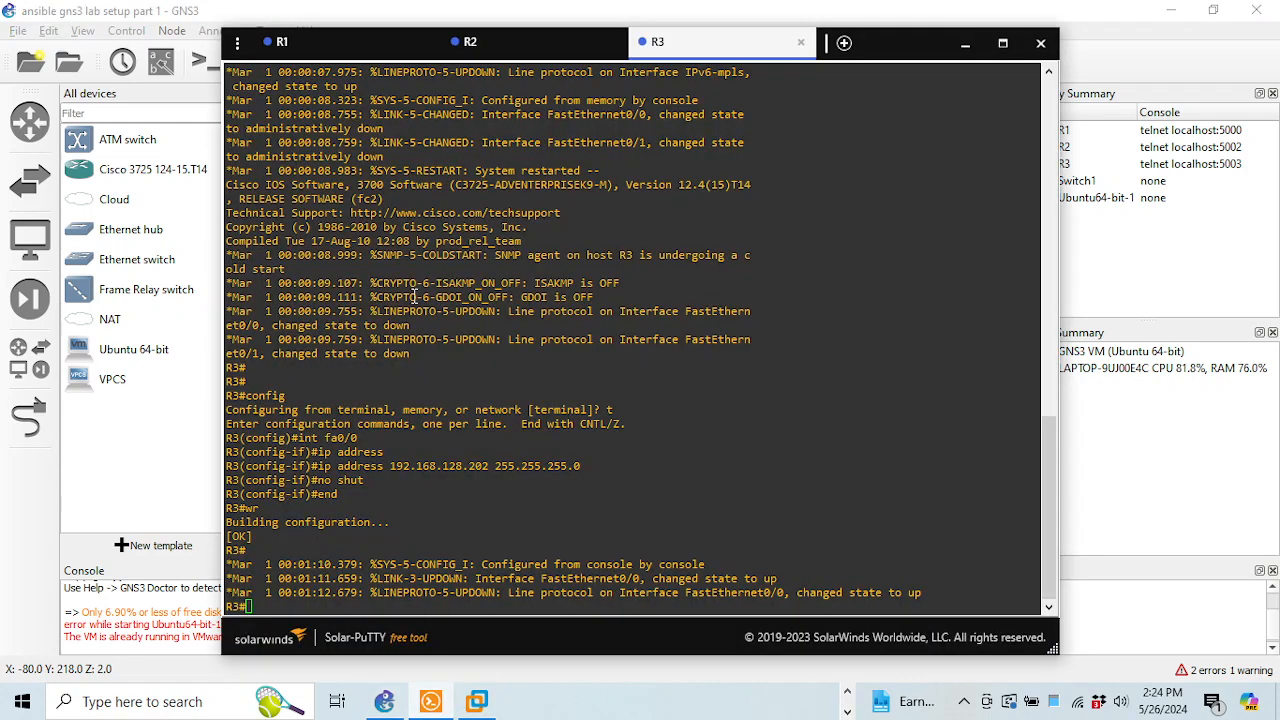
click(540, 42)
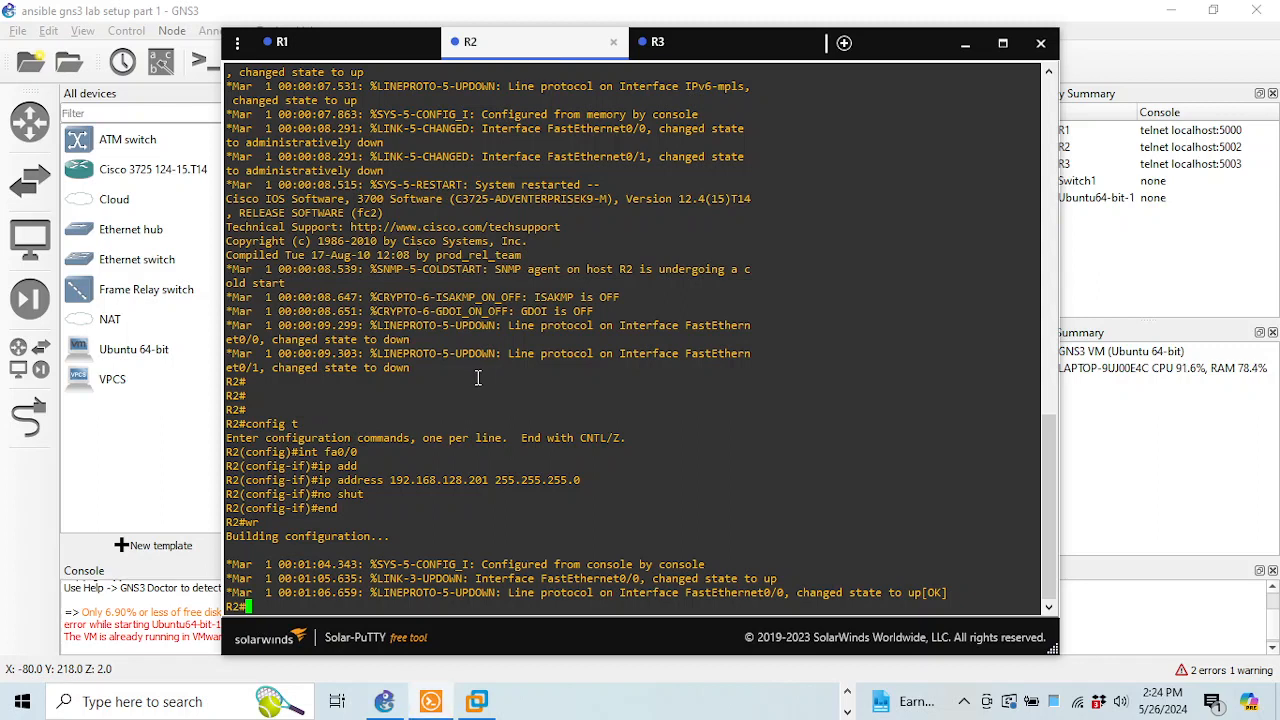
Begin a ping to 192.168.1 on R2, check the GitHub guide and VMware Player, then return to R2
text(ping 192.168.128.)
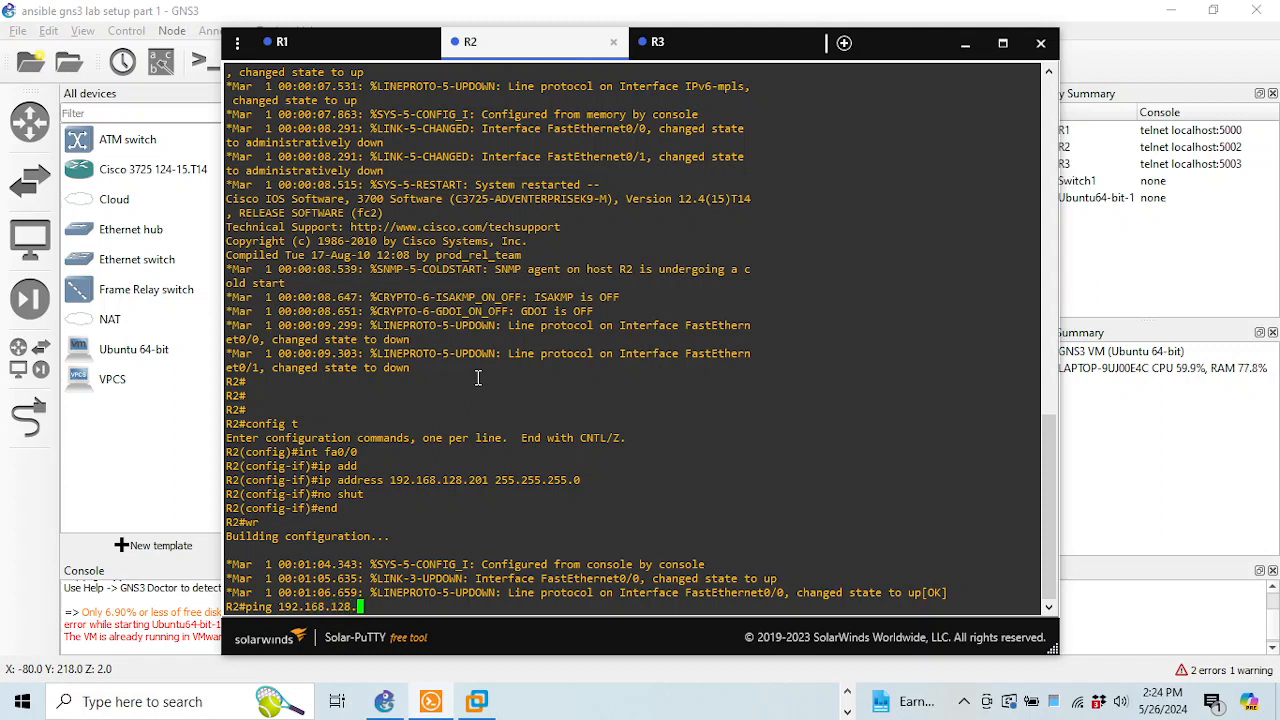
key(BackSpace)
click(847, 692)
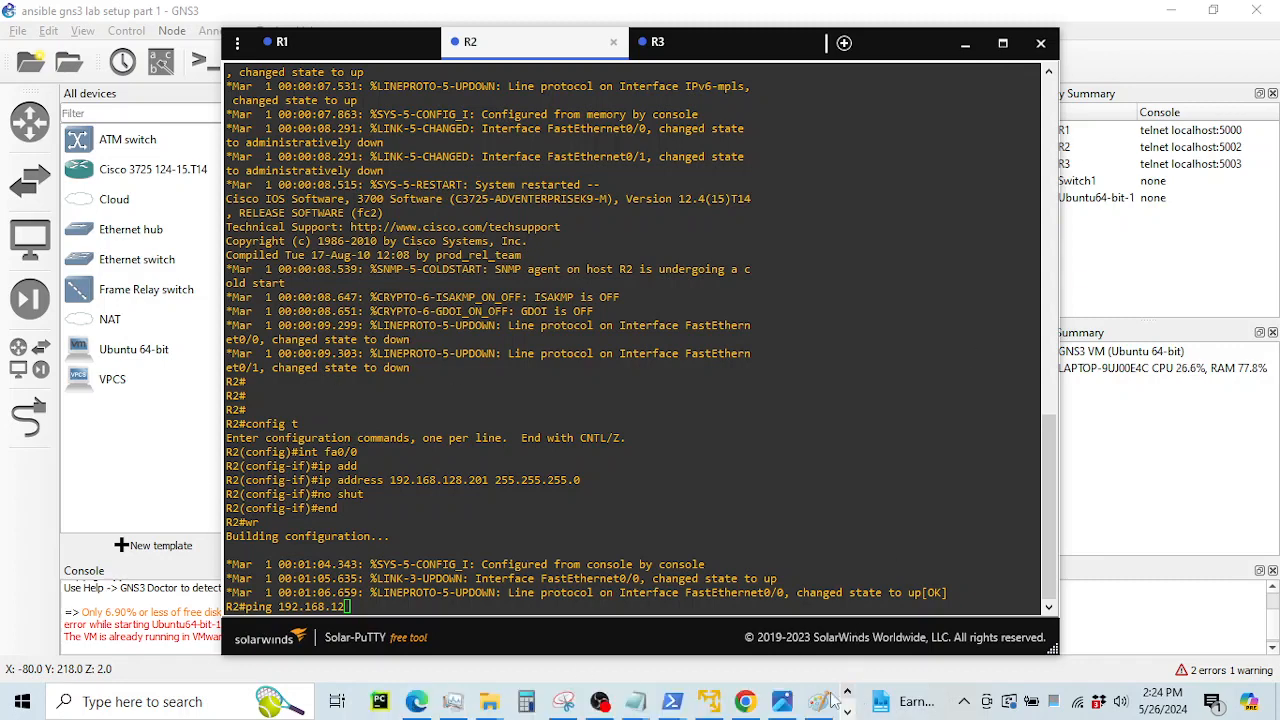
click(745, 701)
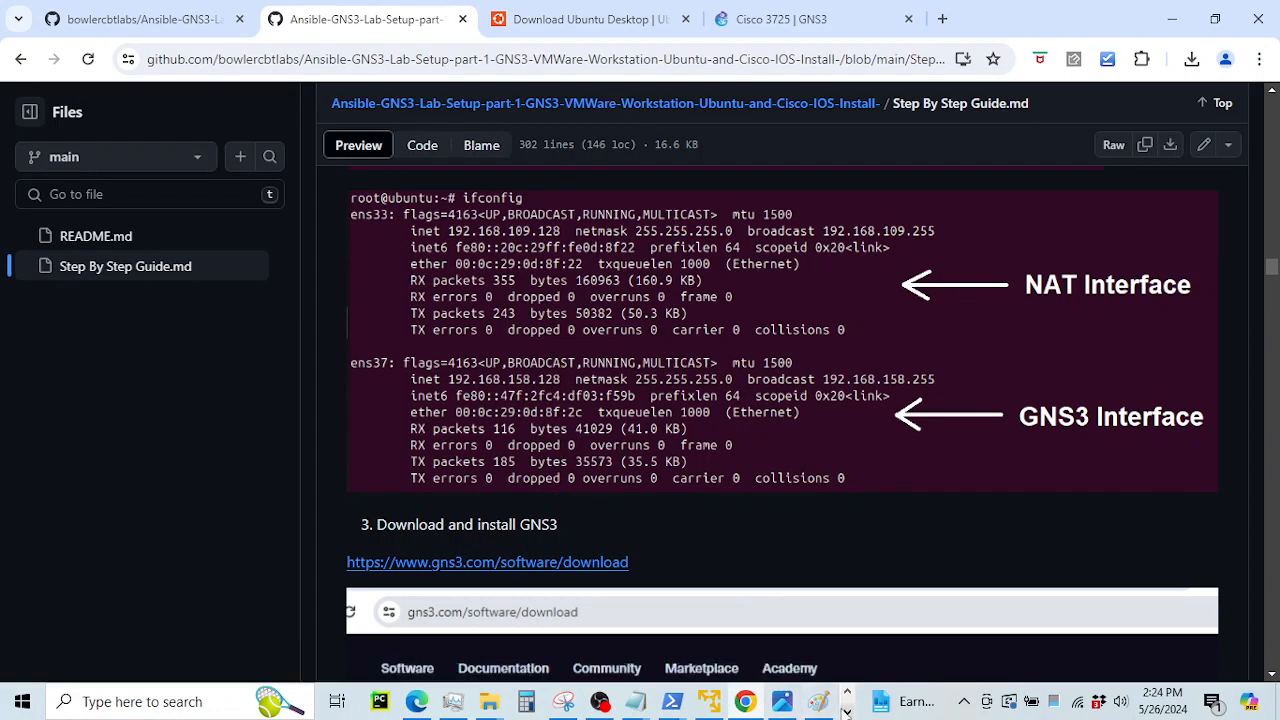
click(820, 703)
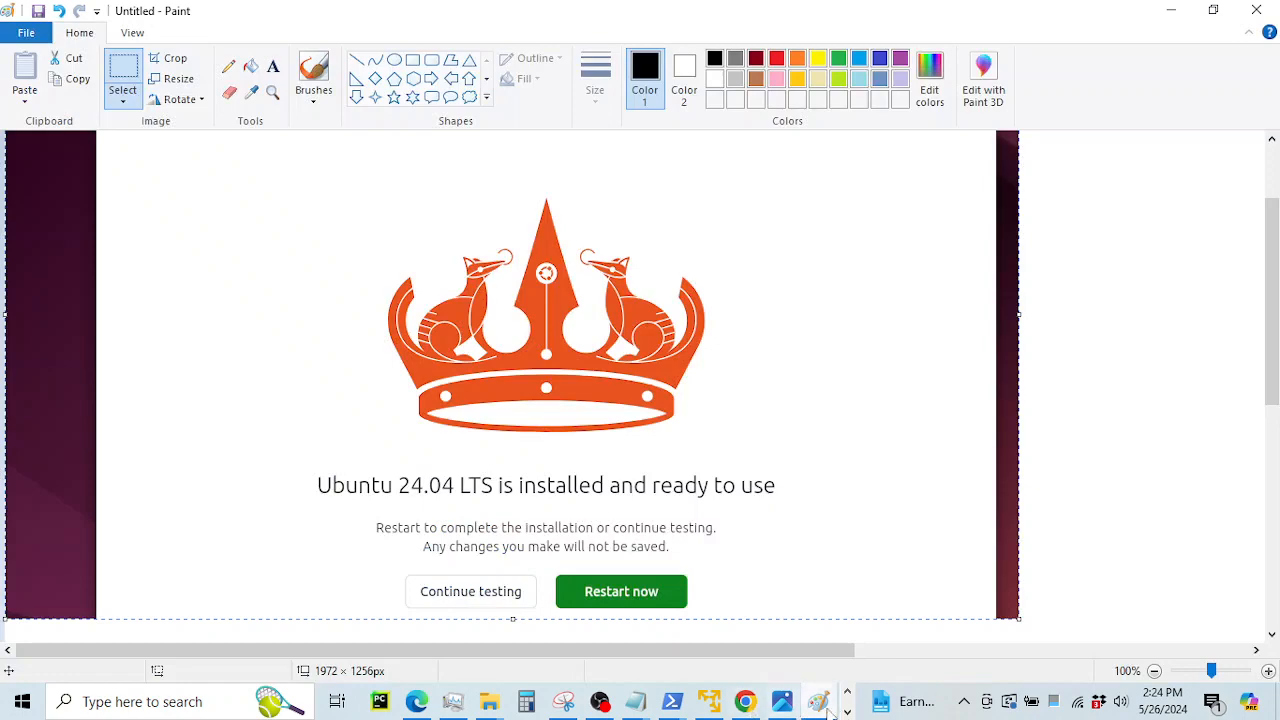
click(709, 703)
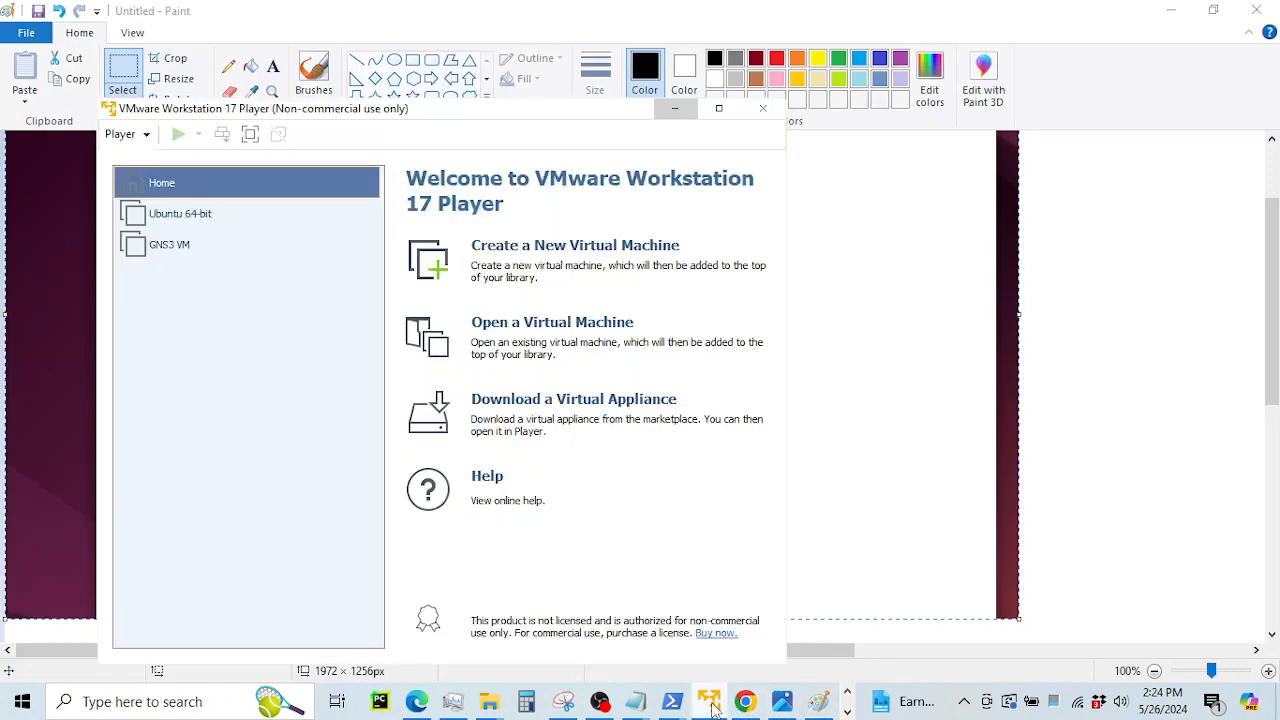
click(847, 712)
click(433, 698)
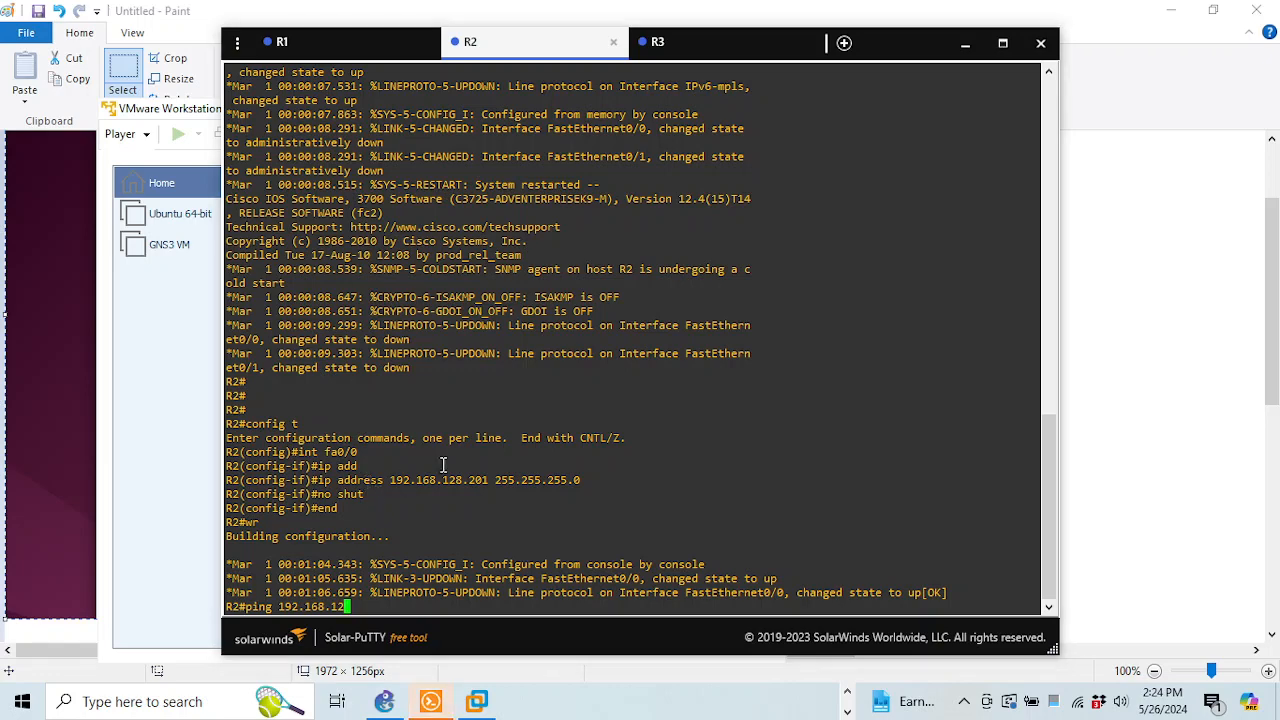
Readdress R2's FastEthernet0/0 to 192.168.158.201 and save the configuration with wr
key(Up)
key(Up)
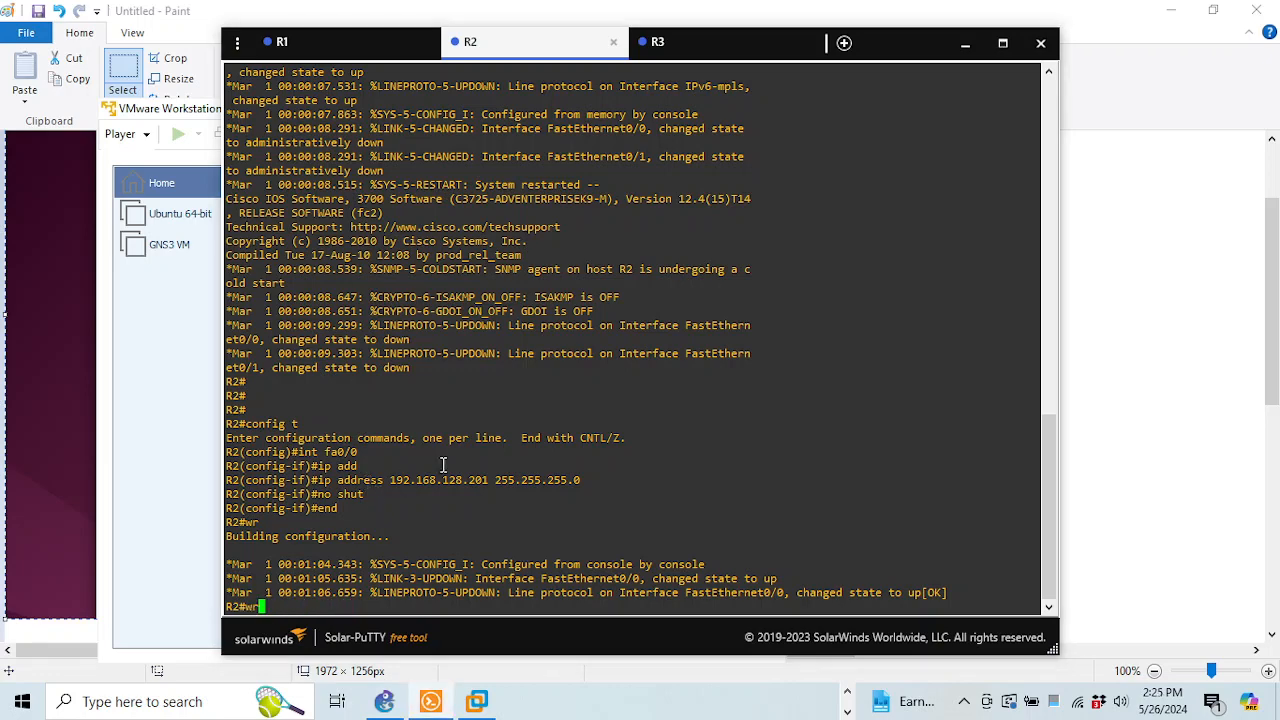
key(Return)
text(no shut)
key(Up)
key(Up)
key(Up)
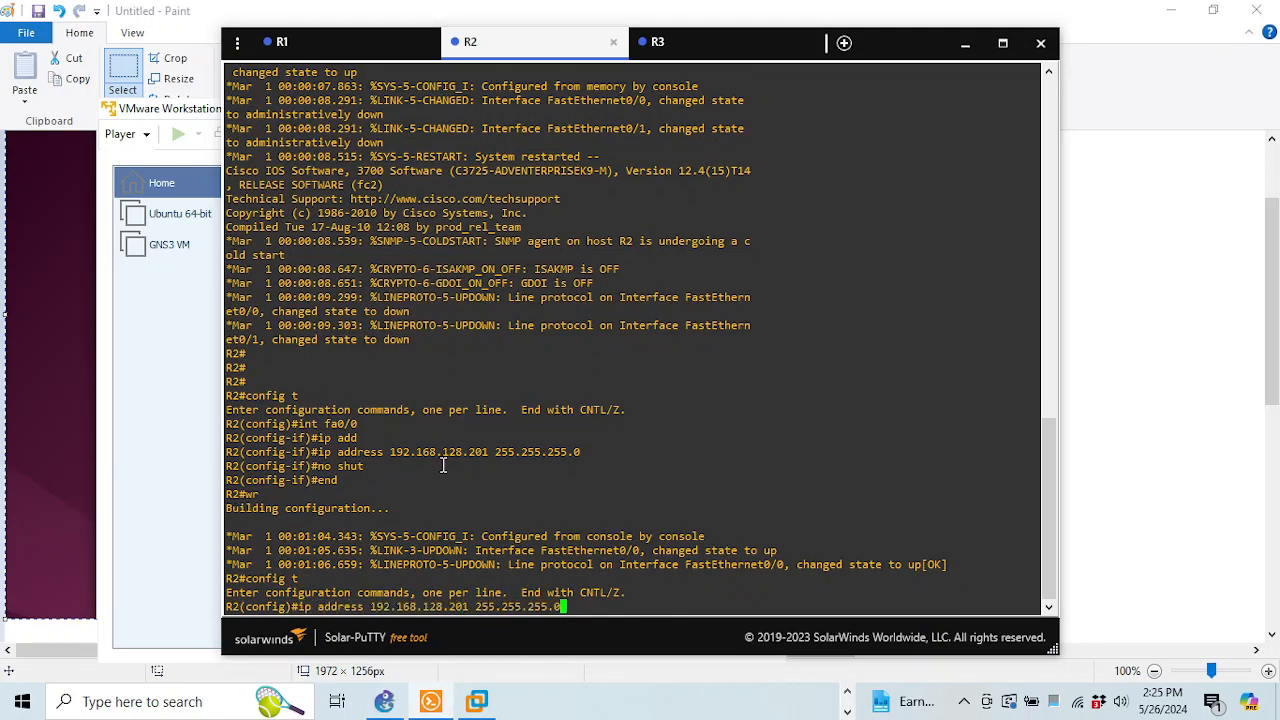
key(Return)
key(Up)
key(Up)
key(Up)
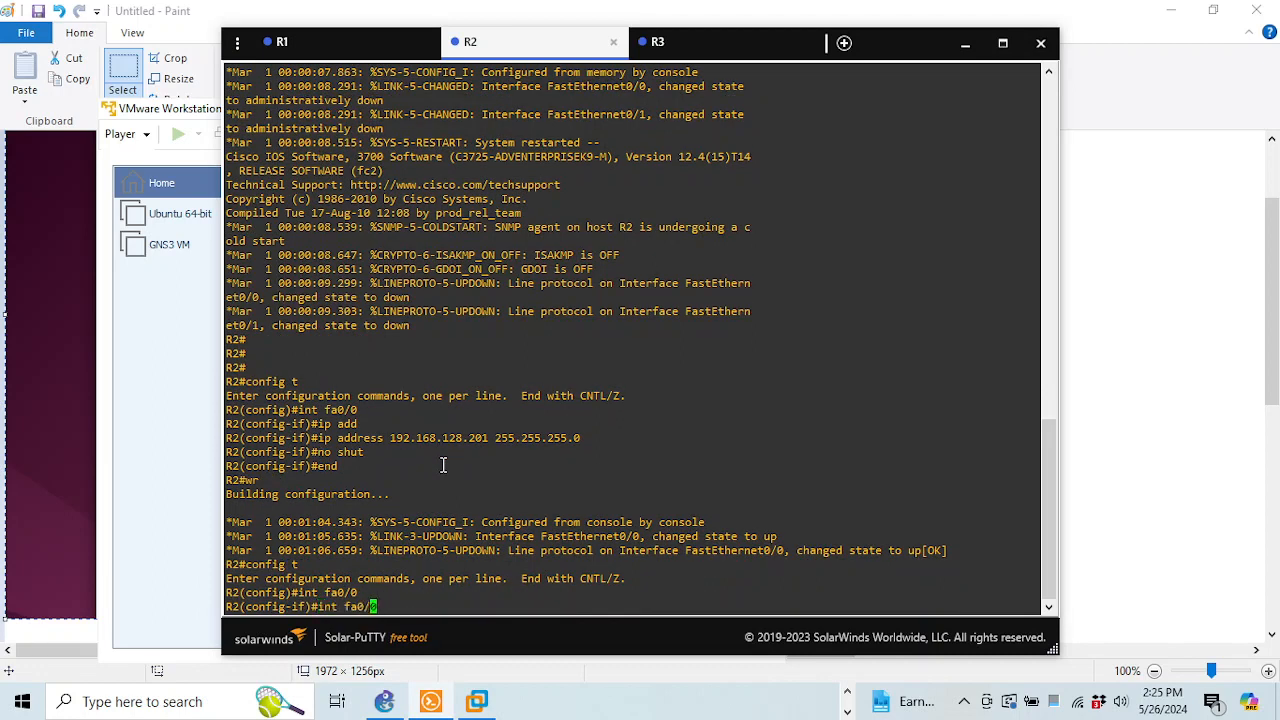
key(Left)
key(Left)
key(Left)
key(Left)
key(Left)
key(Left)
key(Left)
key(Left)
key(Left)
key(Left)
key(Left)
key(Left)
key(Left)
key(Left)
key(Left)
key(Left)
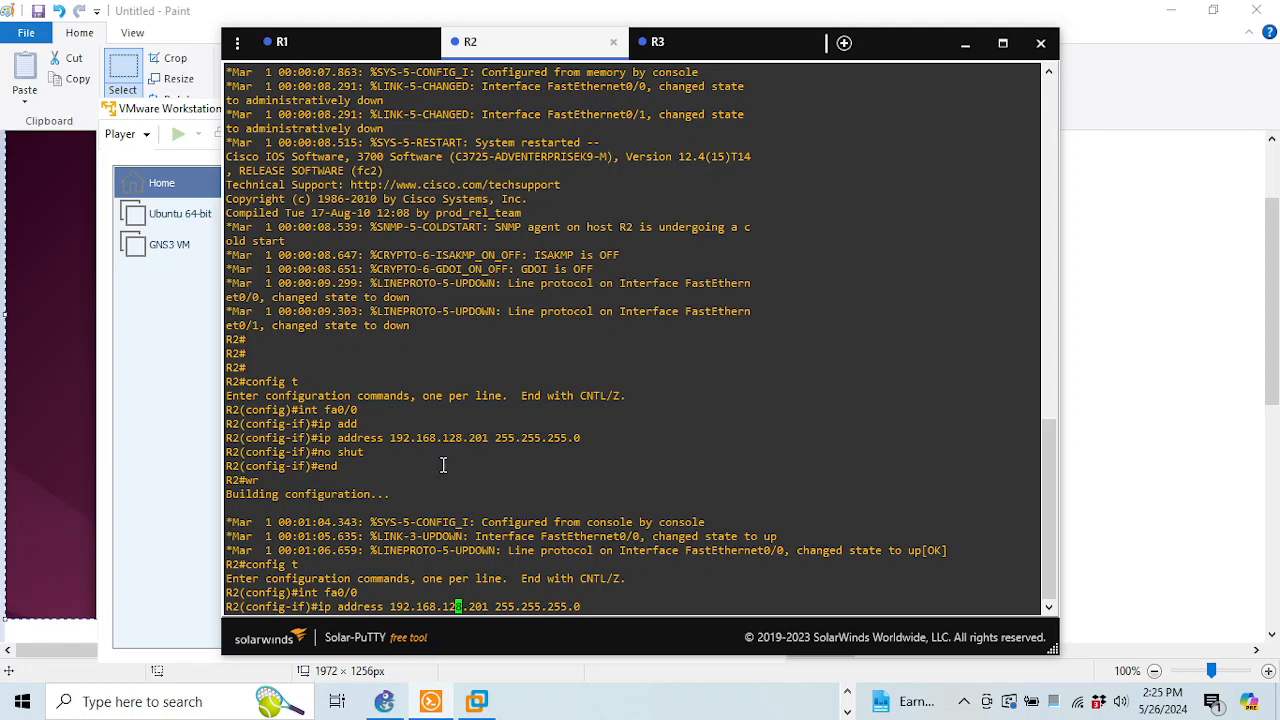
key(BackSpace)
text(5)
key(Return)
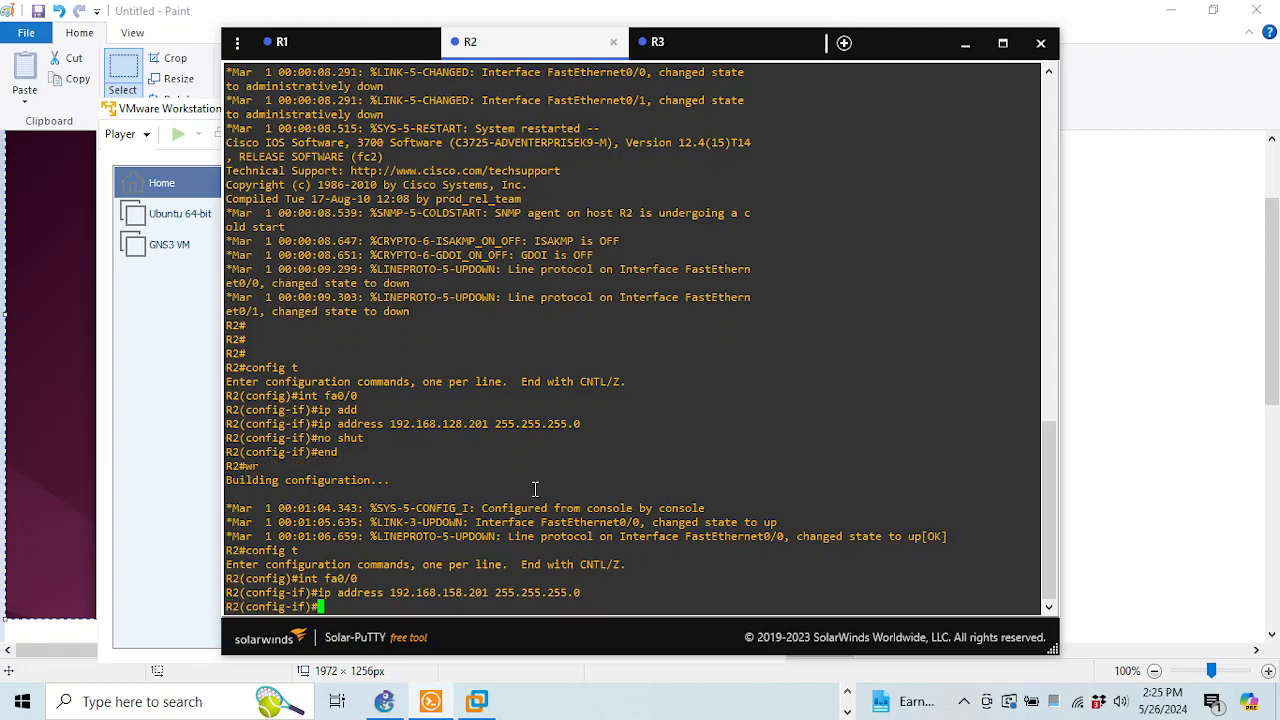
text(end)
key(Return)
text(wr)
key(Return)
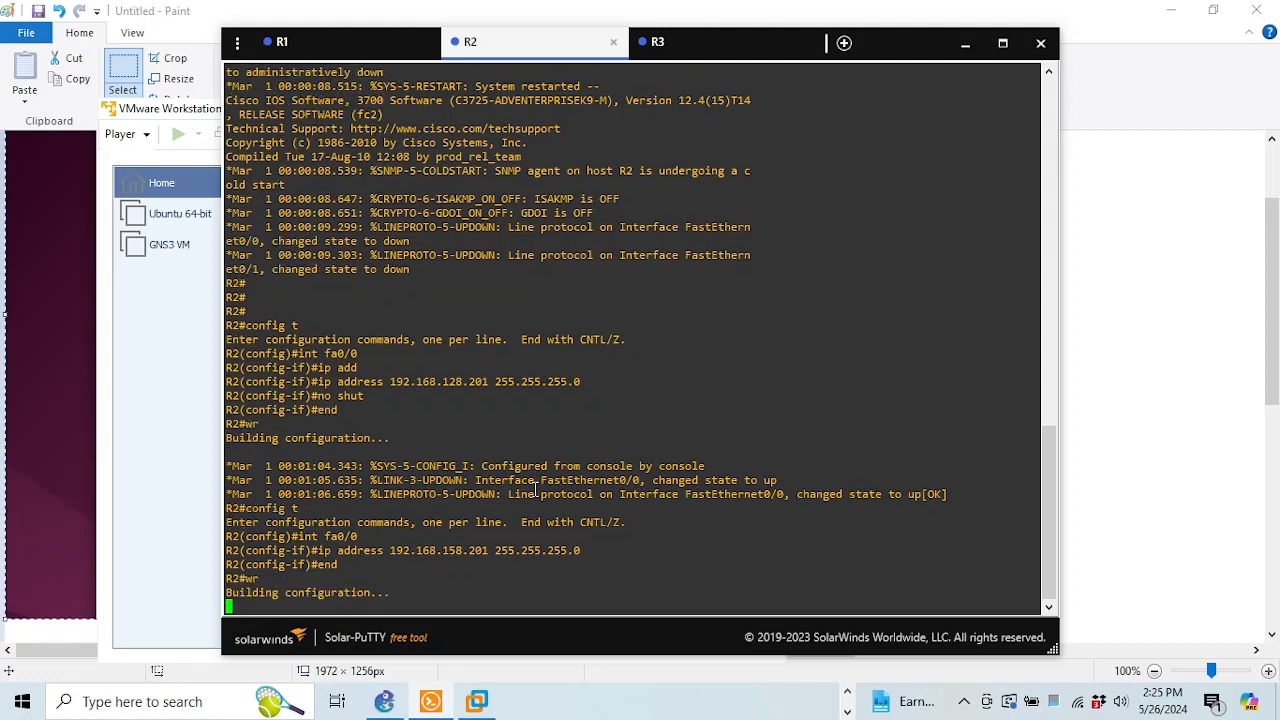
Set R3's FastEthernet0/0 address to 192.168.158.202 255.255.255.0
click(772, 33)
text(co)
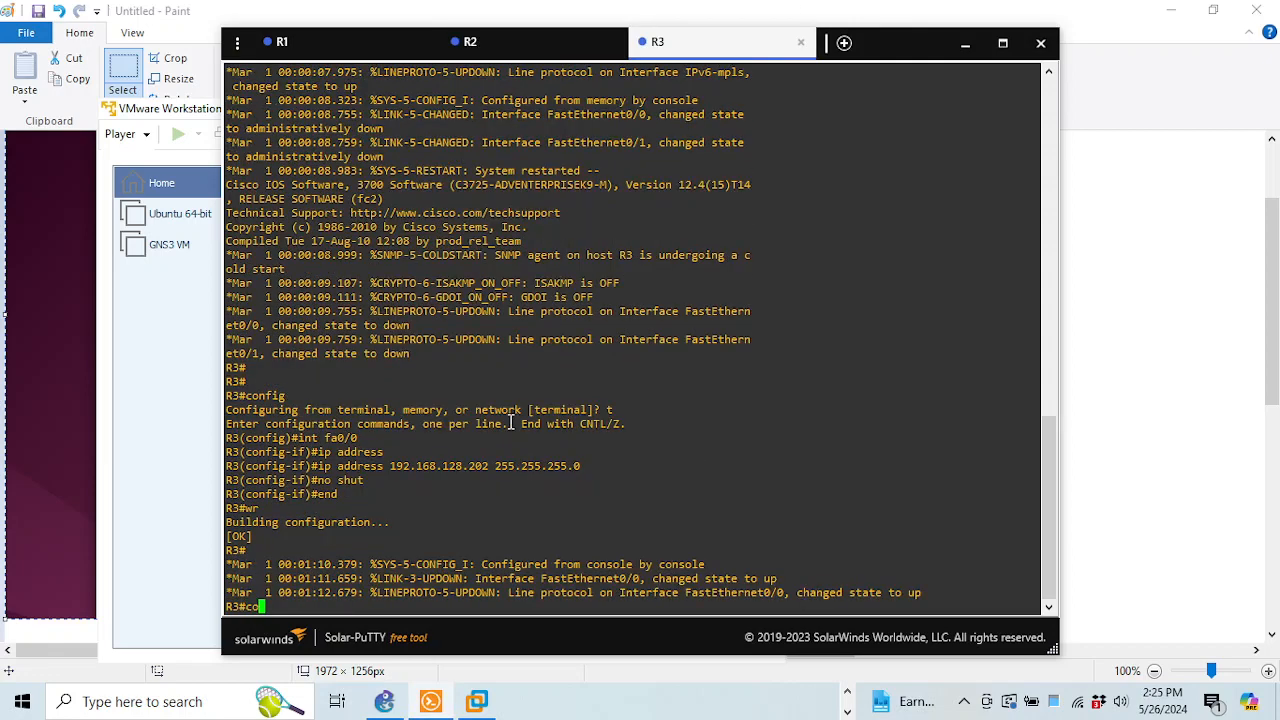
text(nfig t)
key(Return)
text(int fa0/0)
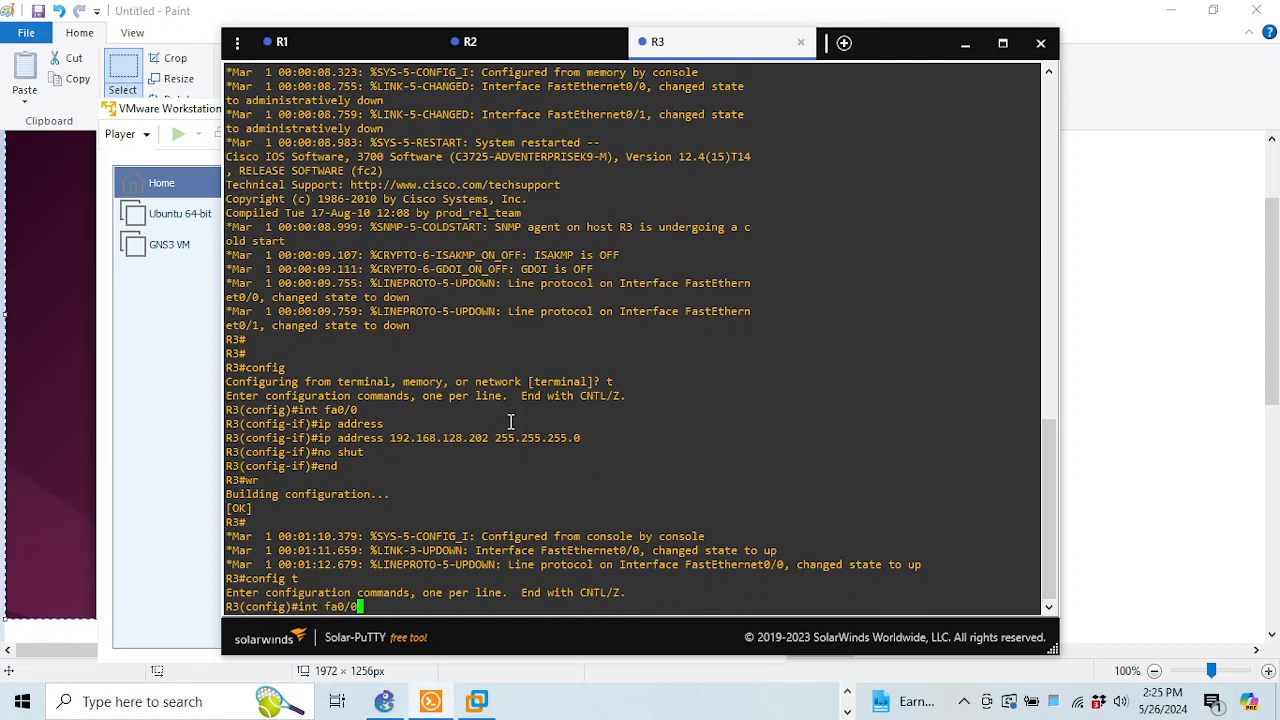
key(Return)
text(ip address 192.168.128.202 255.255.255.0)
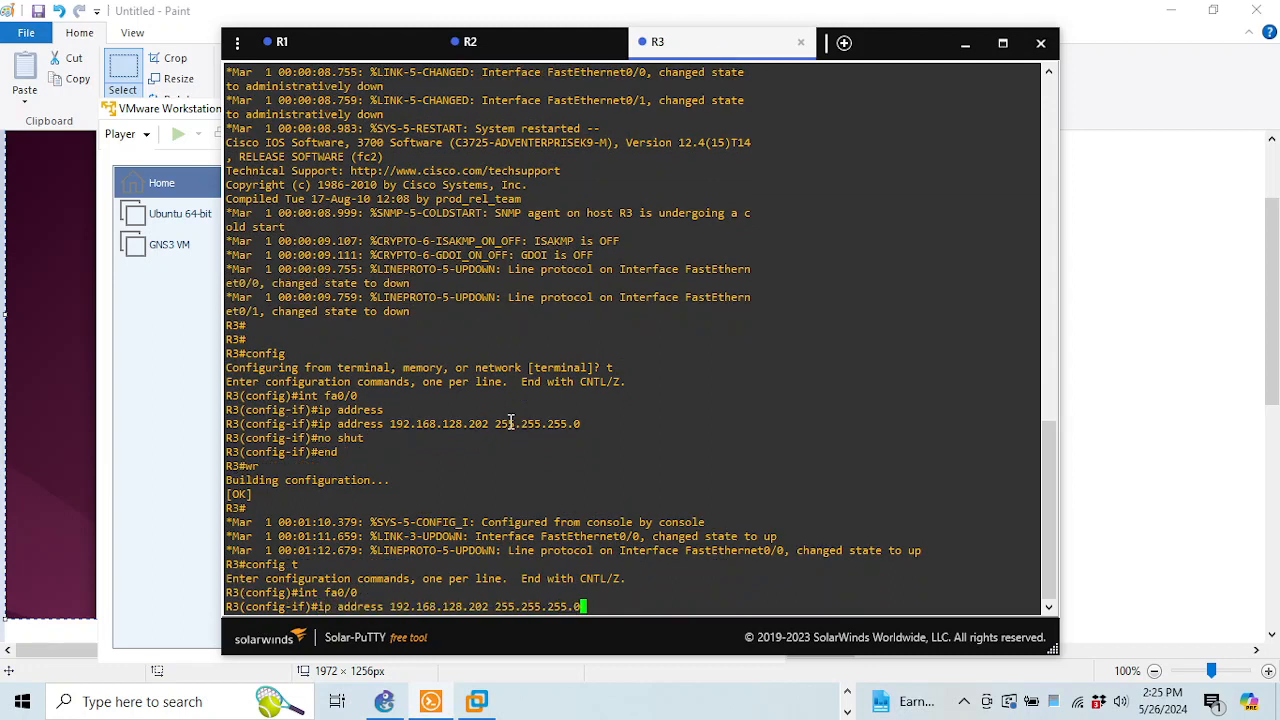
key(Left)
key(Left)
key(Left)
key(Left)
key(Left)
key(Left)
key(Left)
key(Left)
key(Left)
key(Left)
key(Left)
key(Left)
key(Left)
key(Left)
key(Left)
key(Left)
key(Left)
key(BackSpace)
text(5)
key(Return)
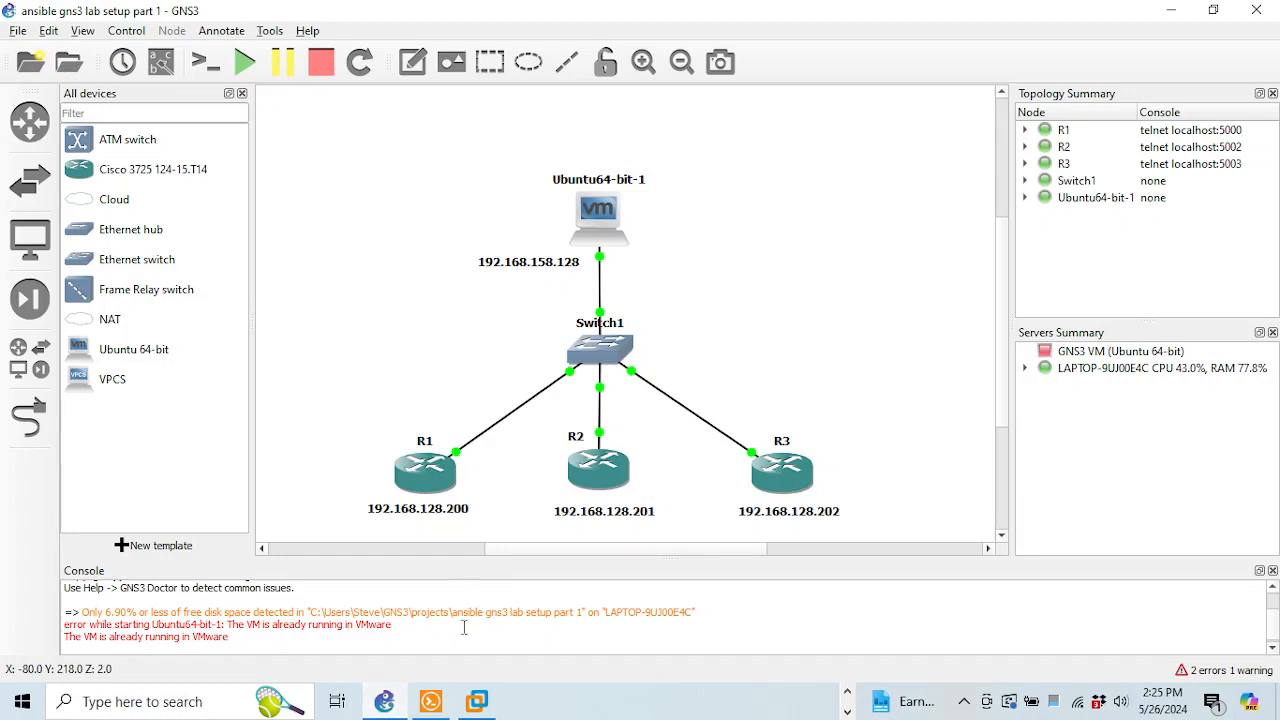
Change the third octet from 128 to 158 in each router label, giving .200, .201 and .202
double_click(430, 511)
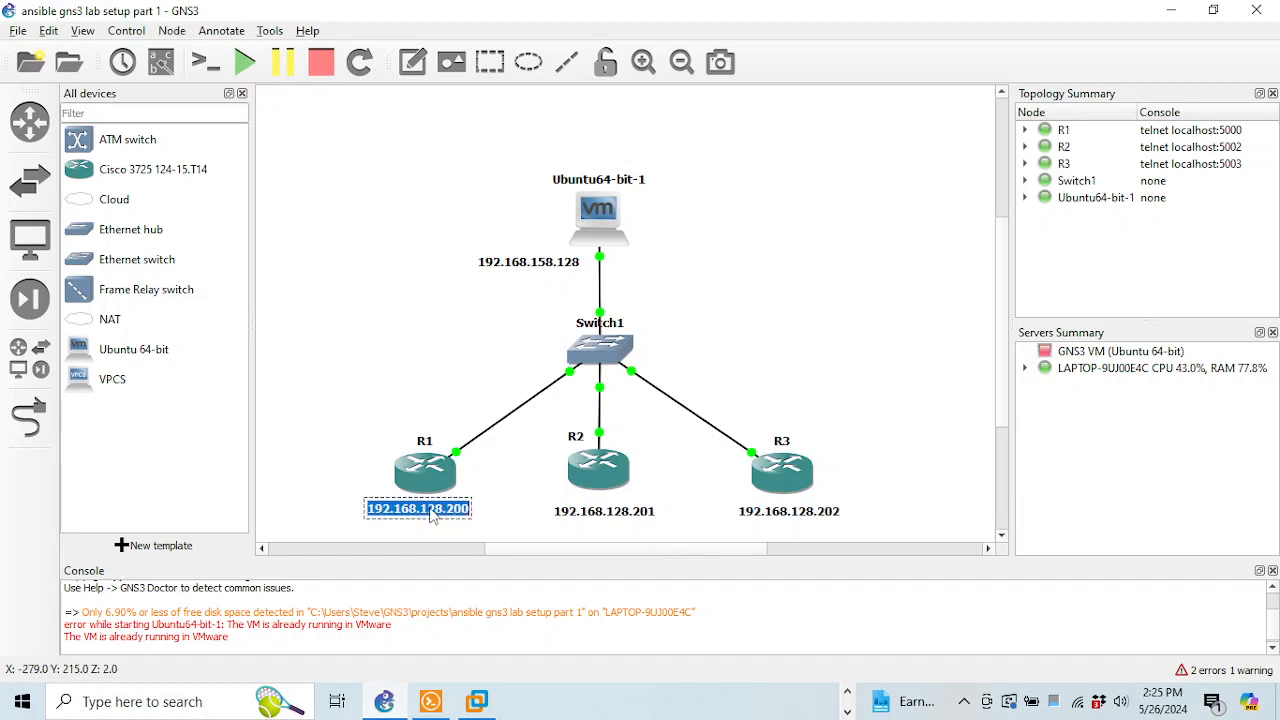
click(436, 513)
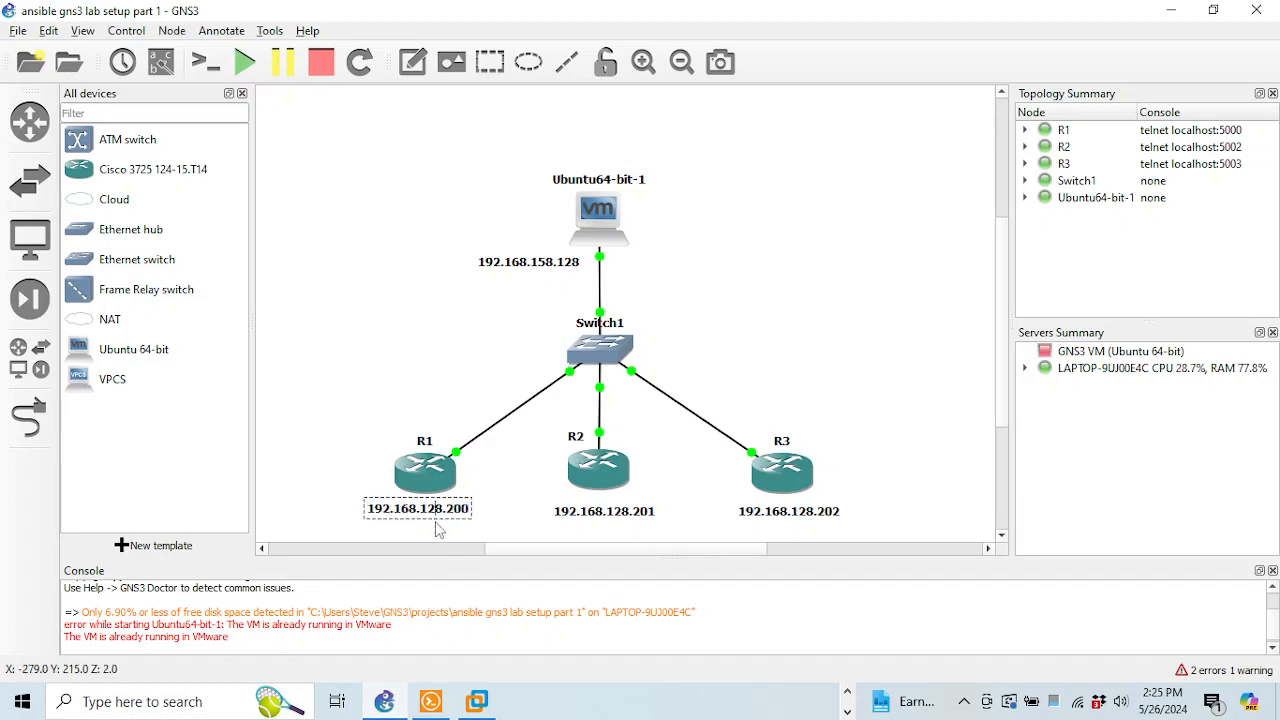
key(BackSpace)
text(5)
double_click(617, 513)
click(617, 520)
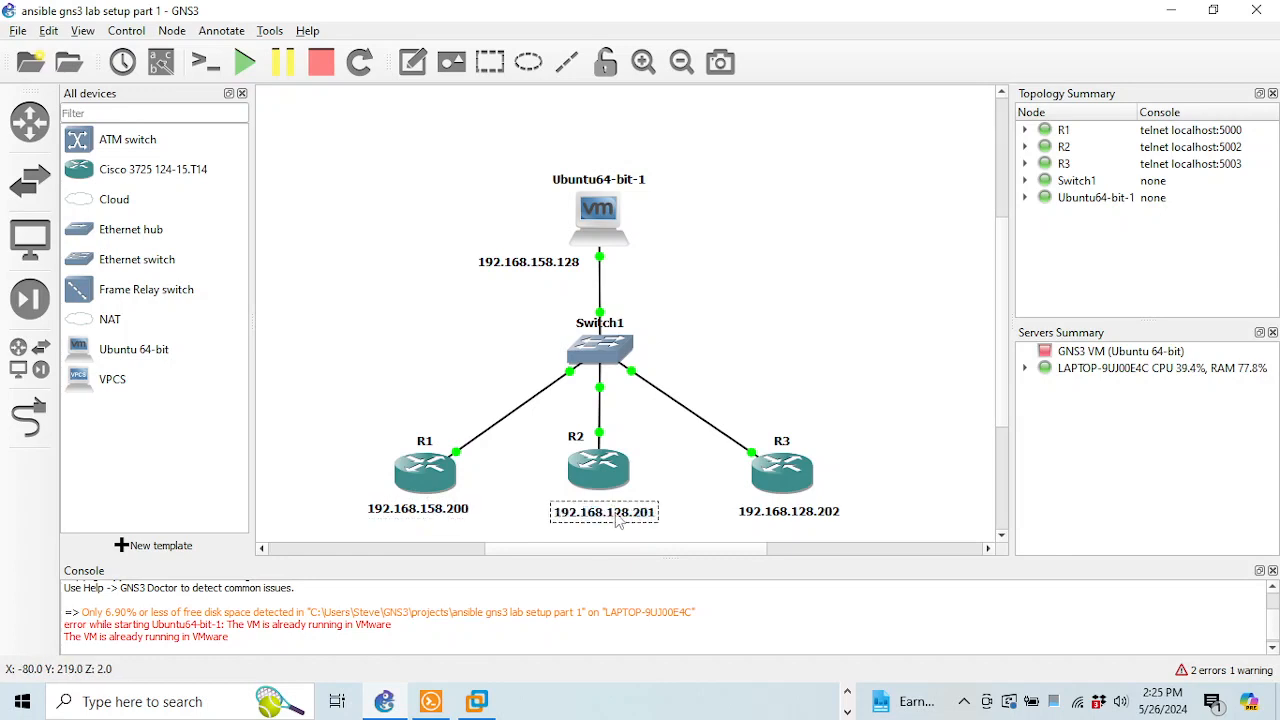
key(BackSpace)
text(5)
double_click(804, 519)
click(811, 518)
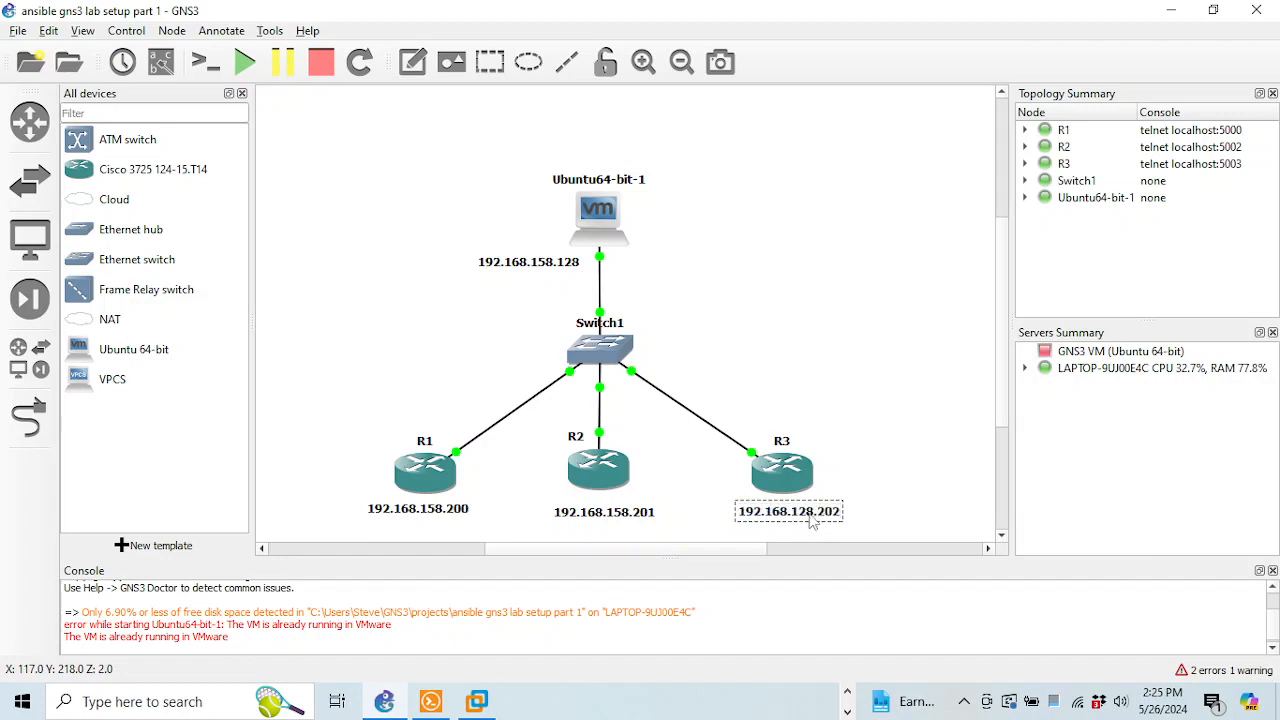
key(BackSpace)
text(5)
click(708, 316)
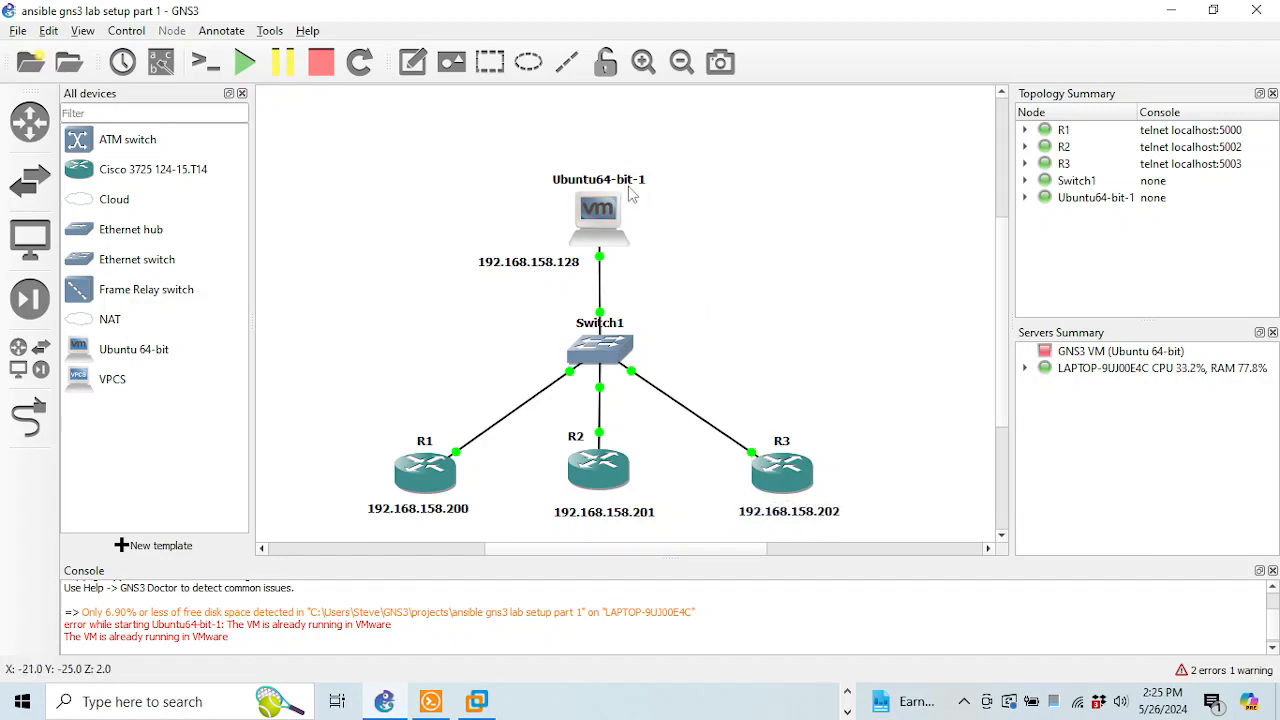
Save R3's configuration and ping the Ubuntu server at 192.168.158.128 twice from R3
click(431, 701)
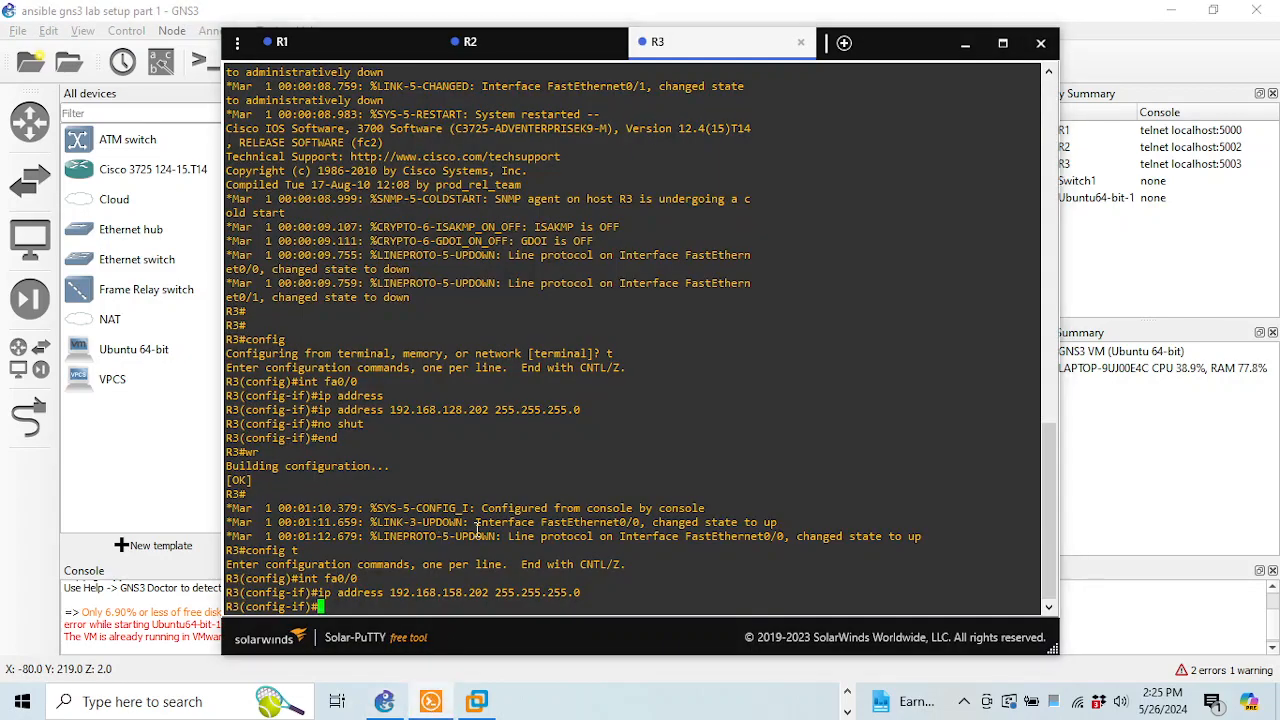
text(end)
key(Return)
text(wr)
key(Return)
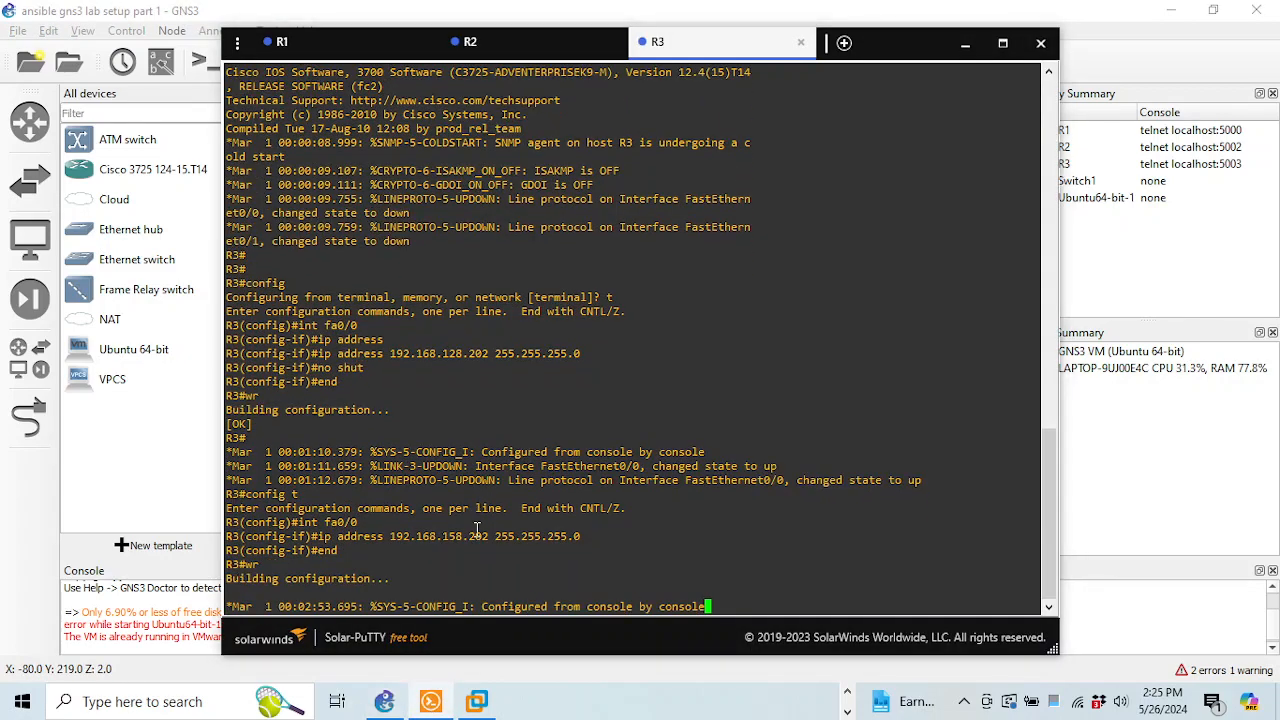
key(Return)
key(Return)
key(Return)
key(Return)
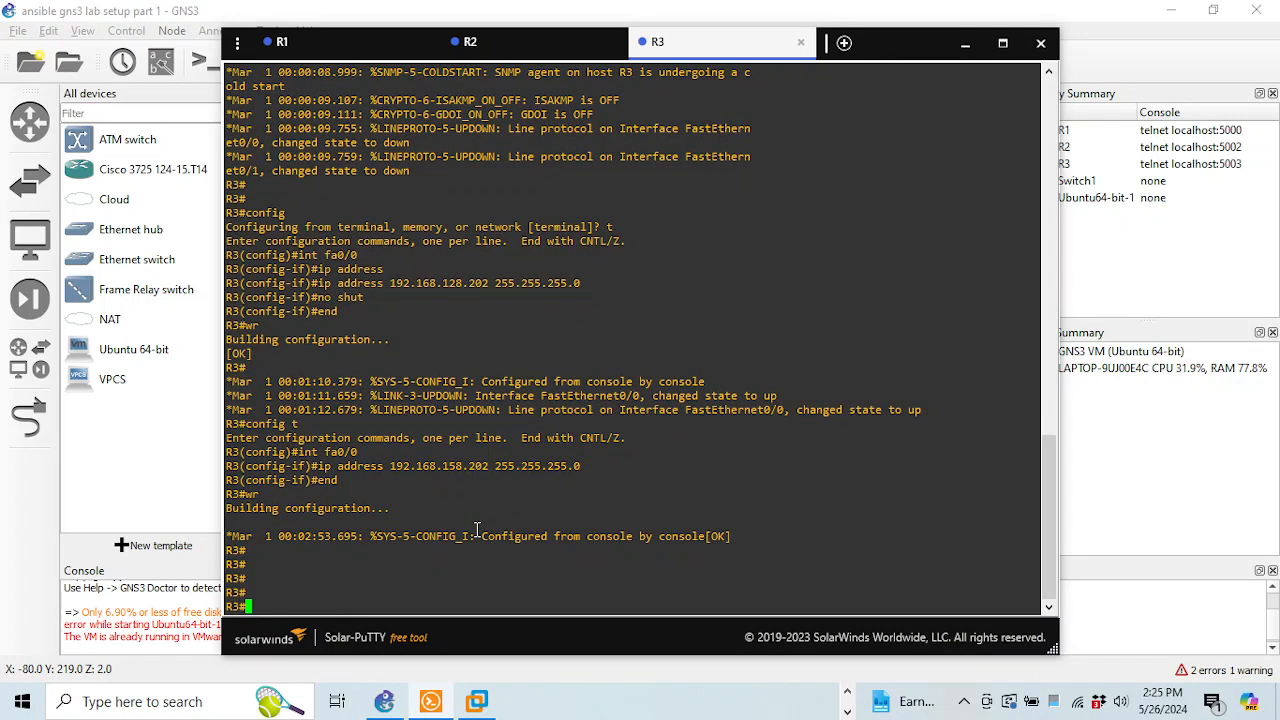
text(ping 192.168.158.128)
key(Return)
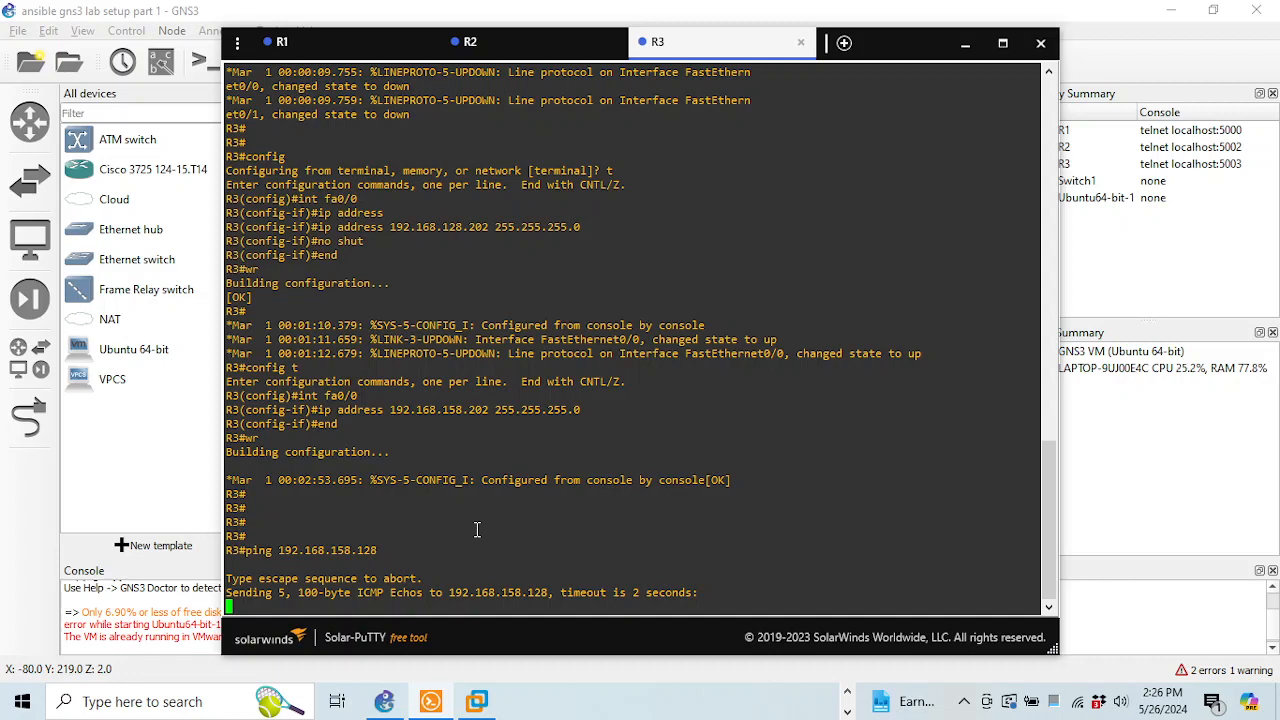
key(Up)
key(Return)
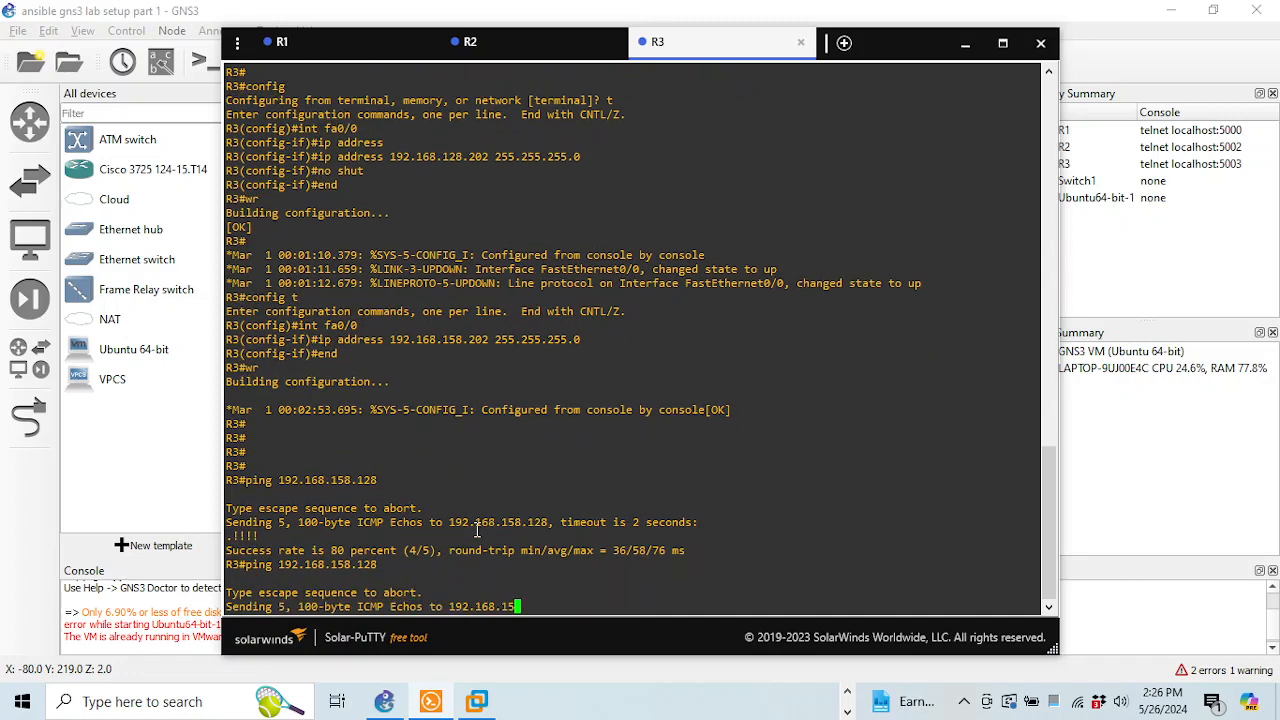
Ping 192.168.158.128 twice from R2, reaching 100 percent success
click(478, 41)
text(p)
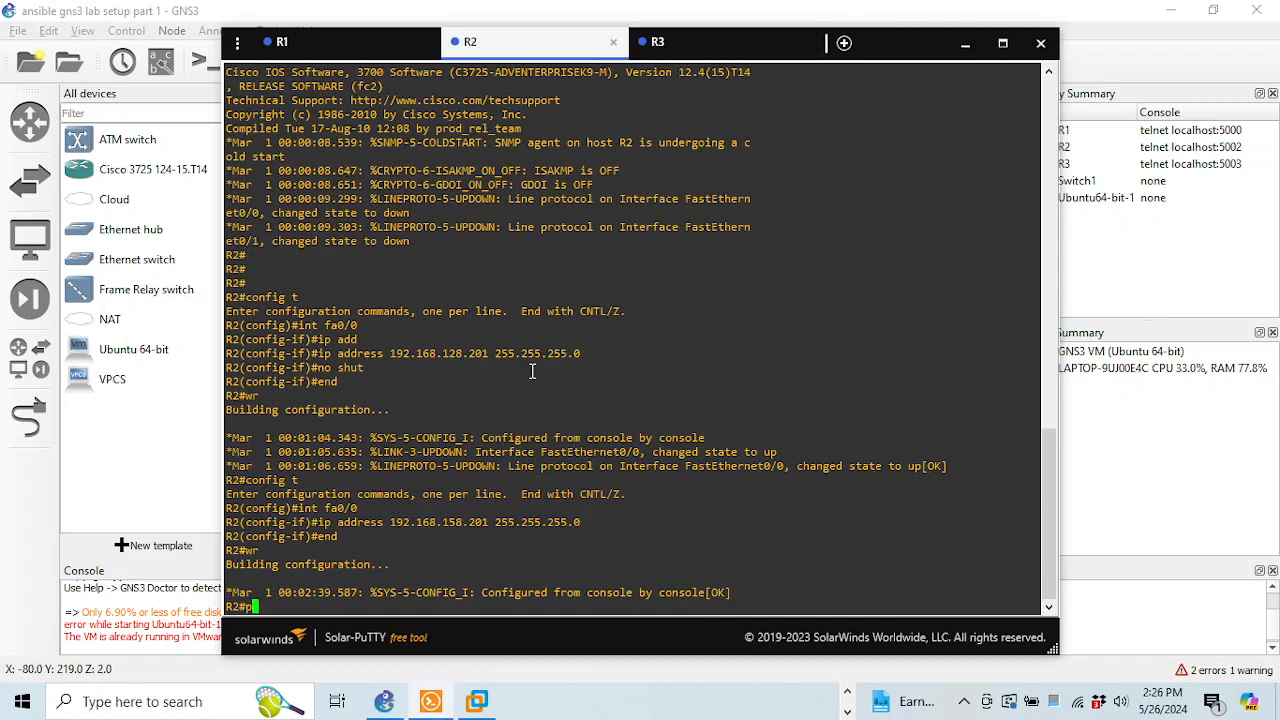
text(ing 192.168.158.128)
key(Return)
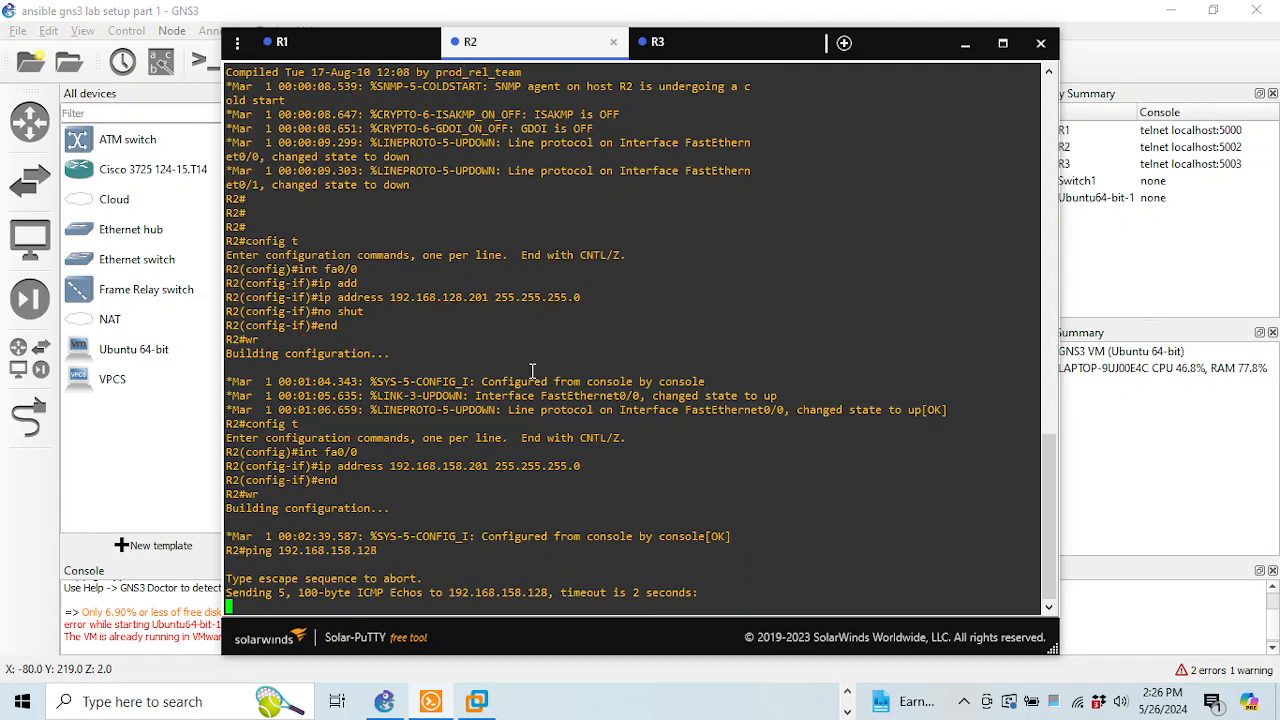
key(Up)
key(Return)
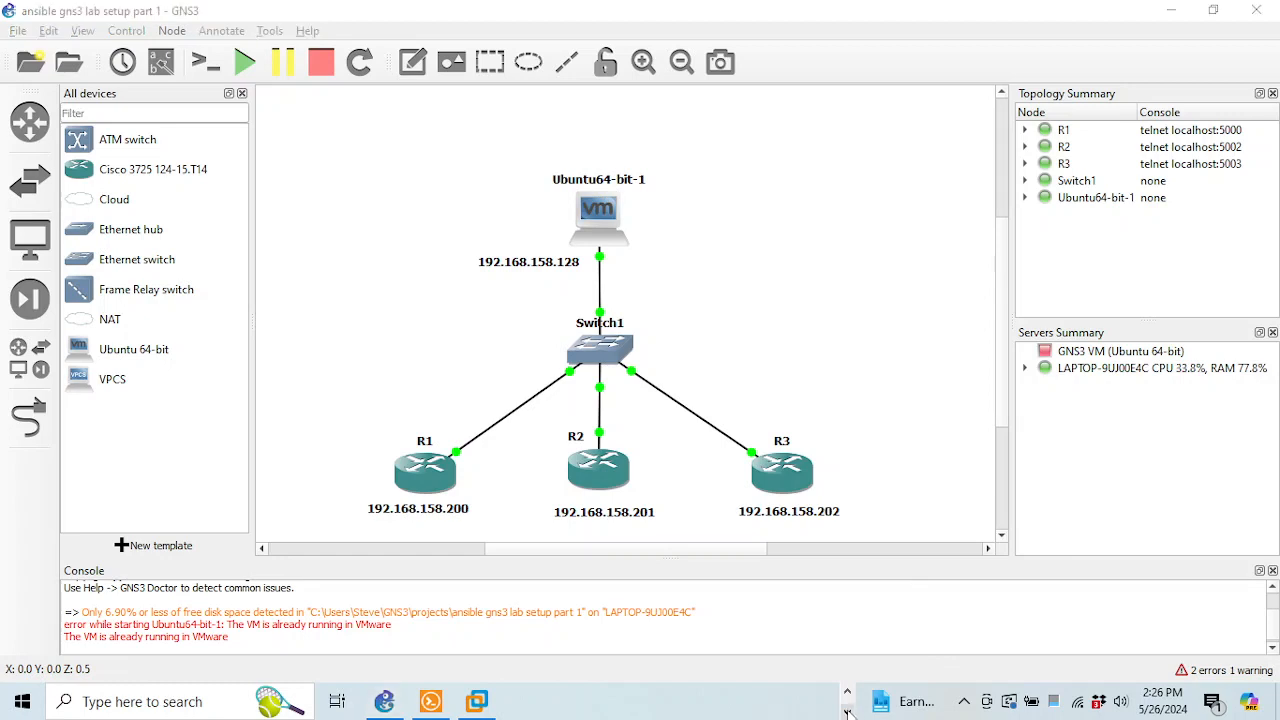
Open a maximized terminal in the Ubuntu VM and get a root shell with sudo su and cd
click(847, 712)
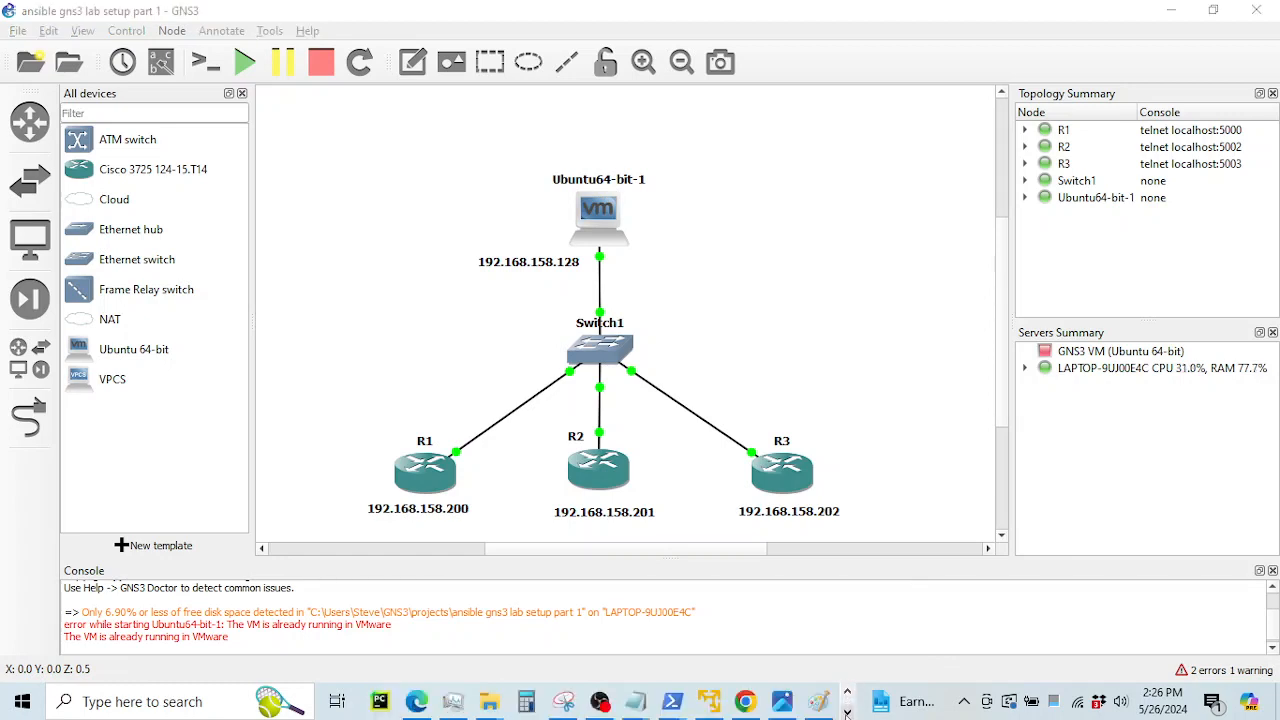
click(847, 712)
click(476, 701)
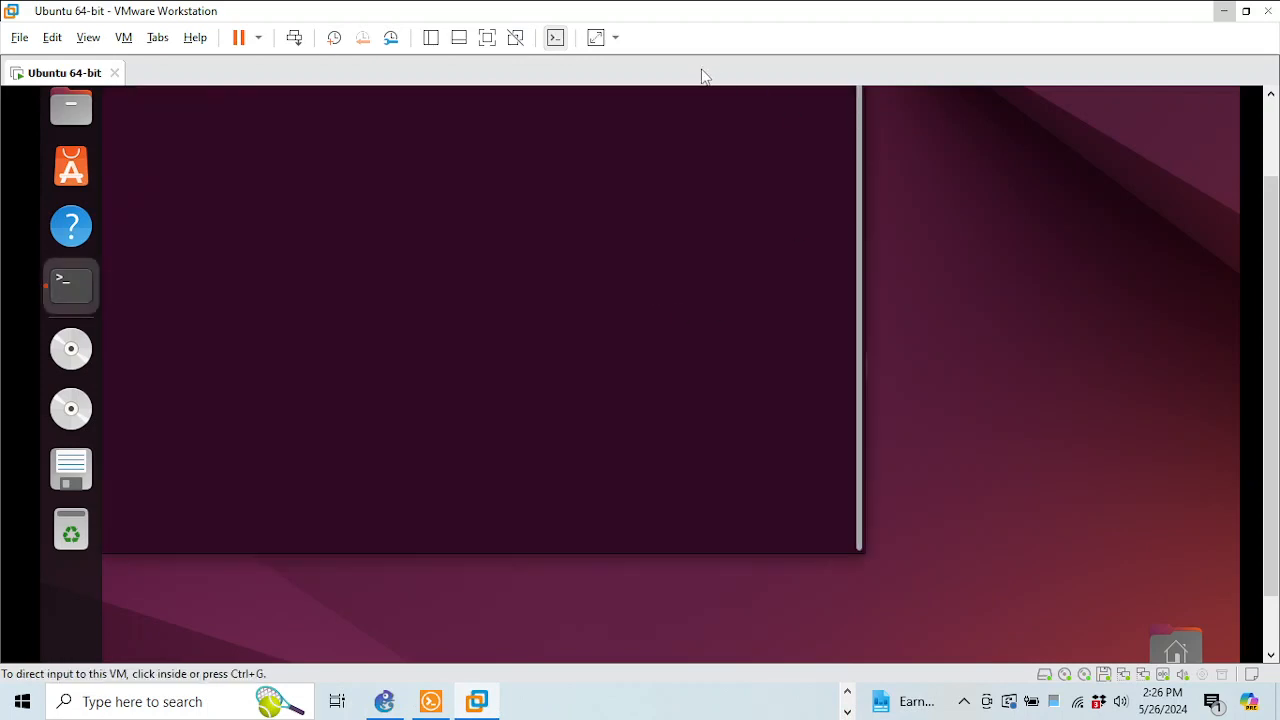
click(1272, 112)
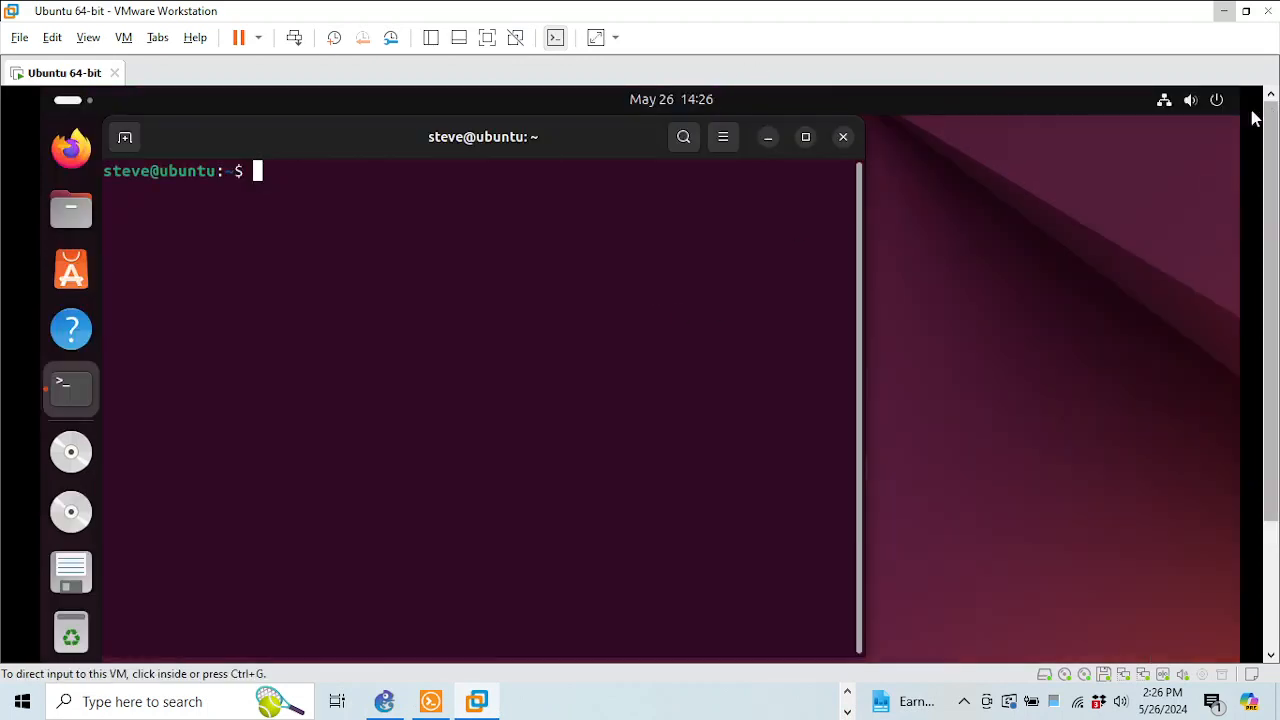
click(805, 136)
text(sudo su)
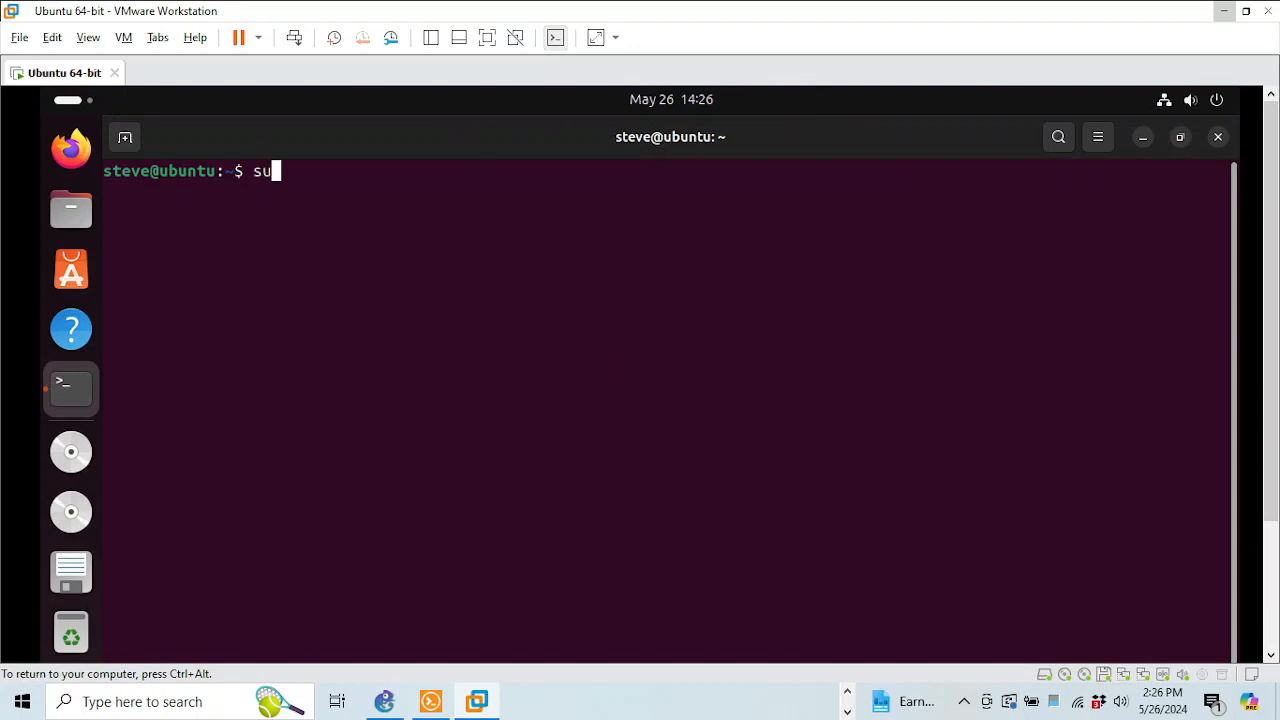
key(Return)
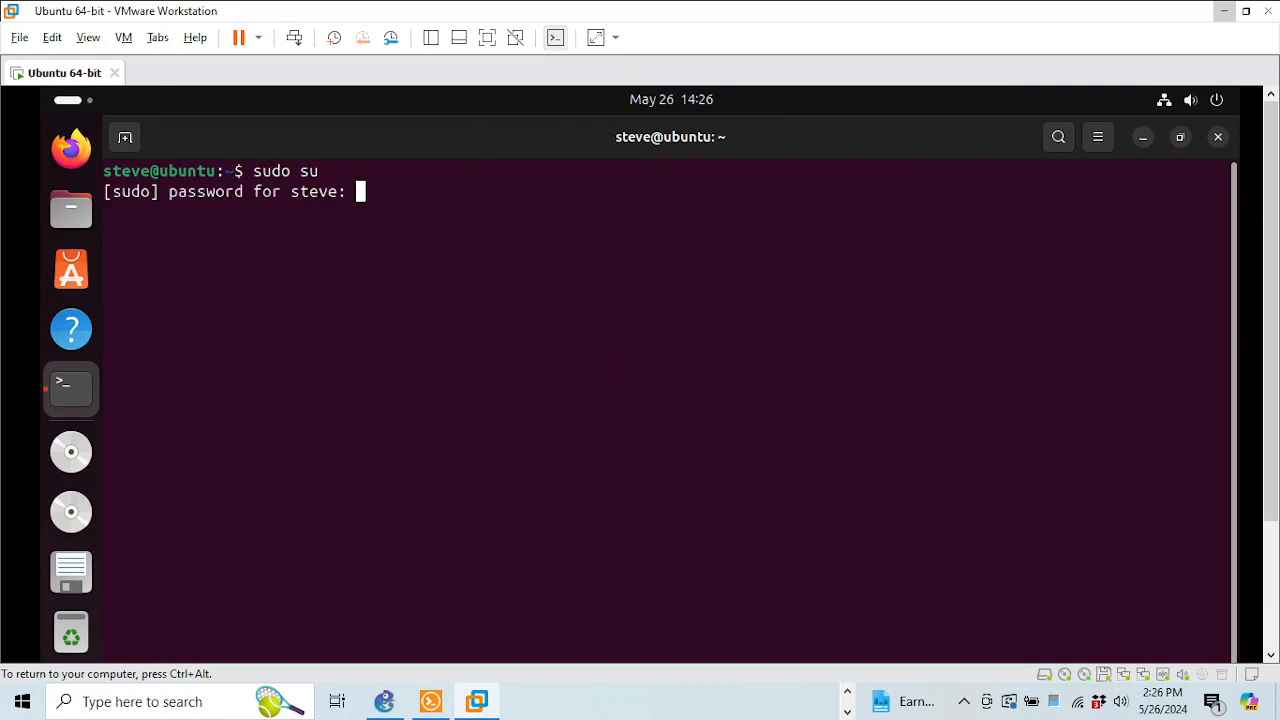
key(Return)
text(cd)
key(Return)
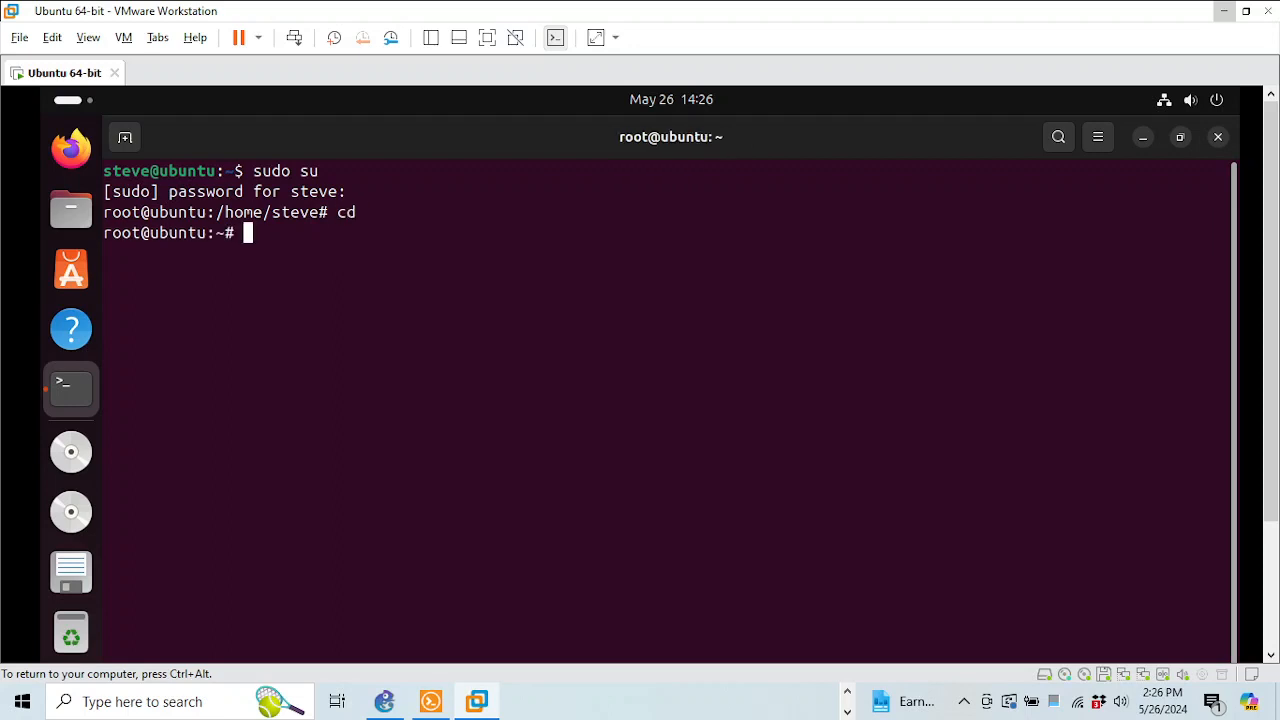
Ping R1 at 192.168.158.200 and R2 at 192.168.158.201, stopping each with Ctrl+C
text(ping 192.168.)
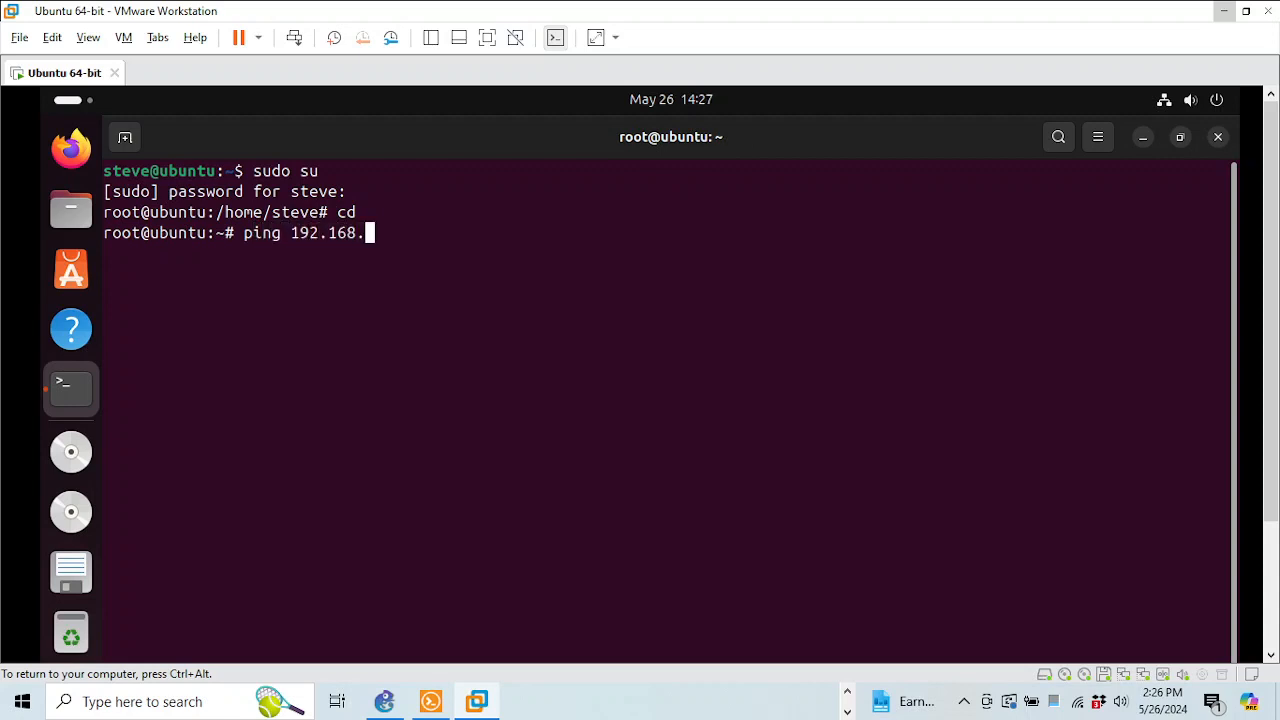
text(158.200)
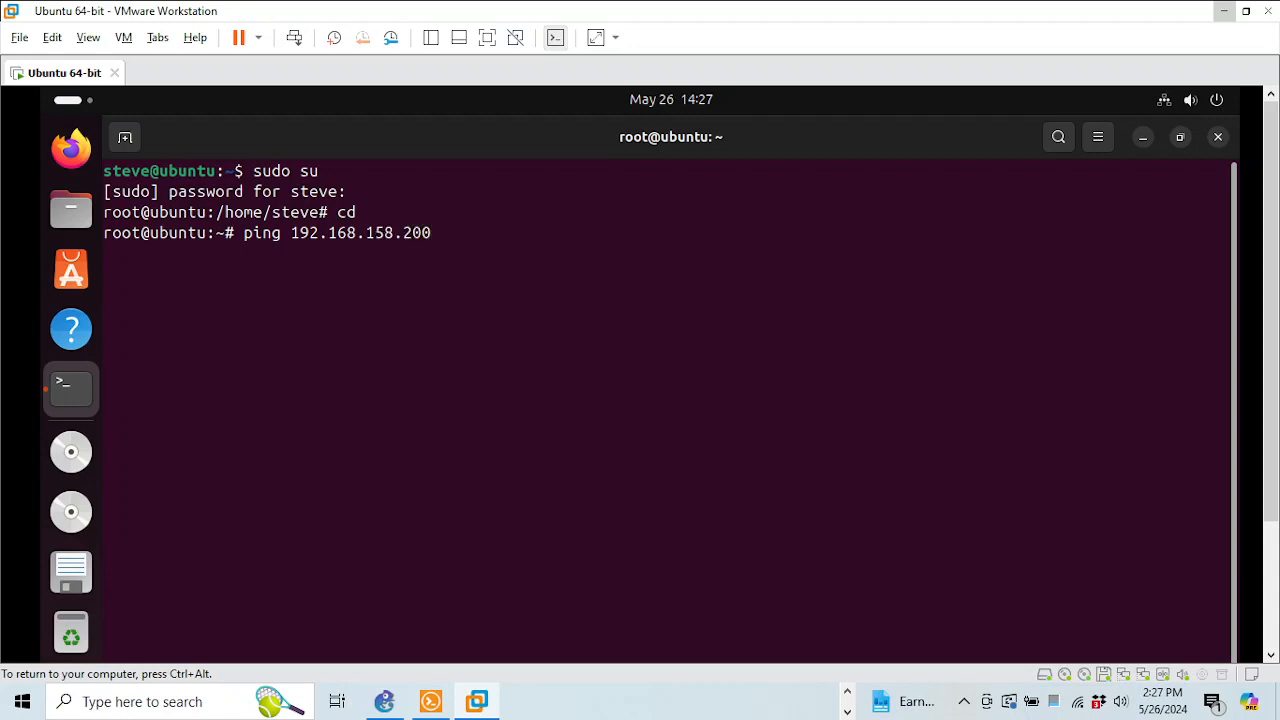
key(Return)
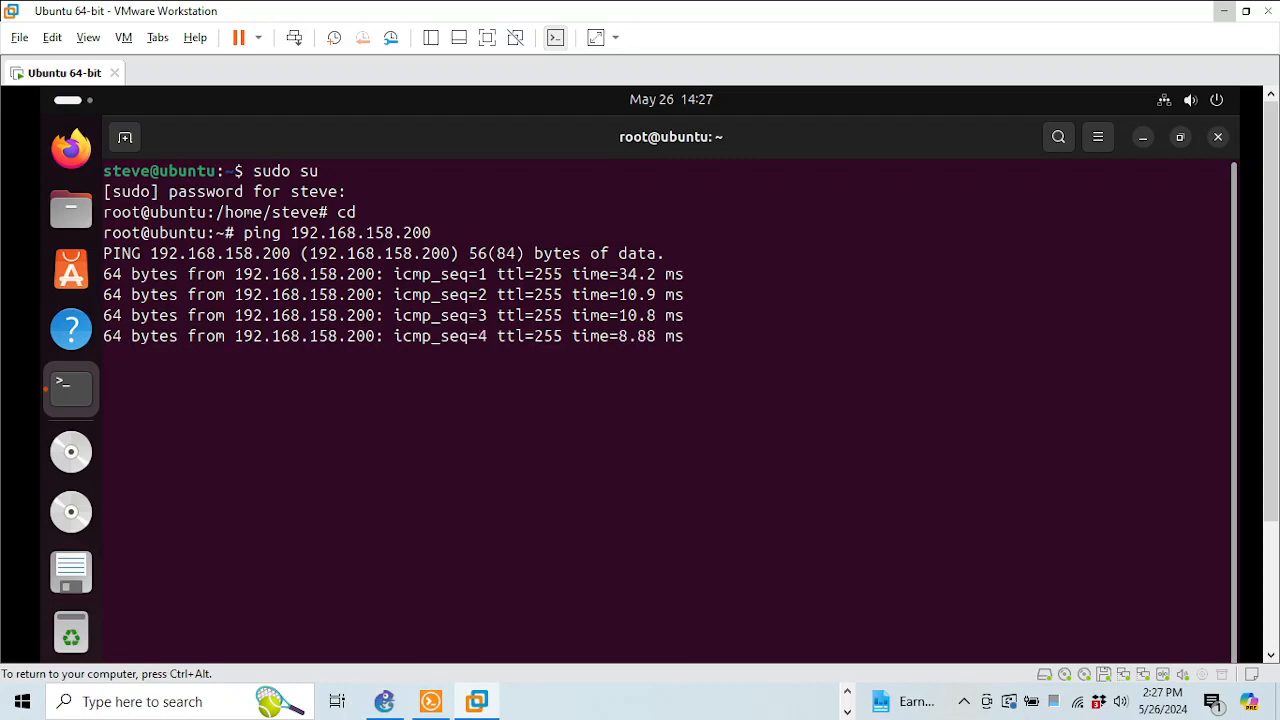
key(ctrl+c)
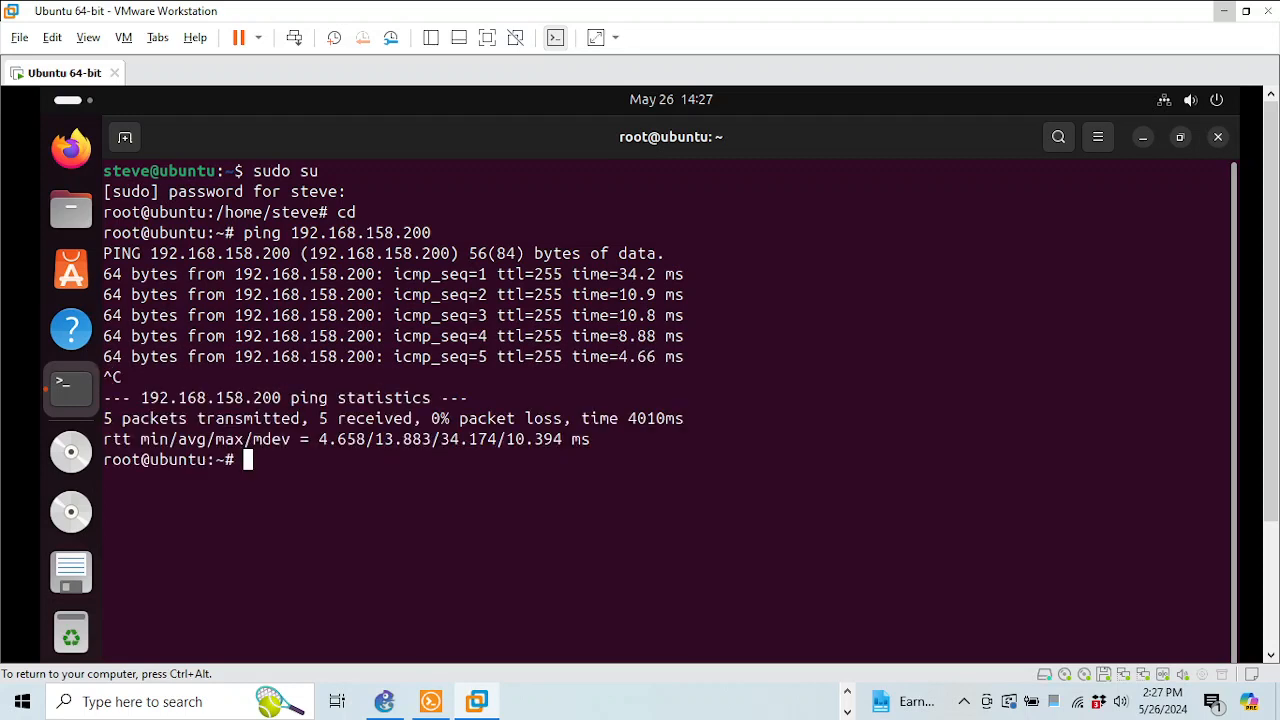
key(Up)
key(BackSpace)
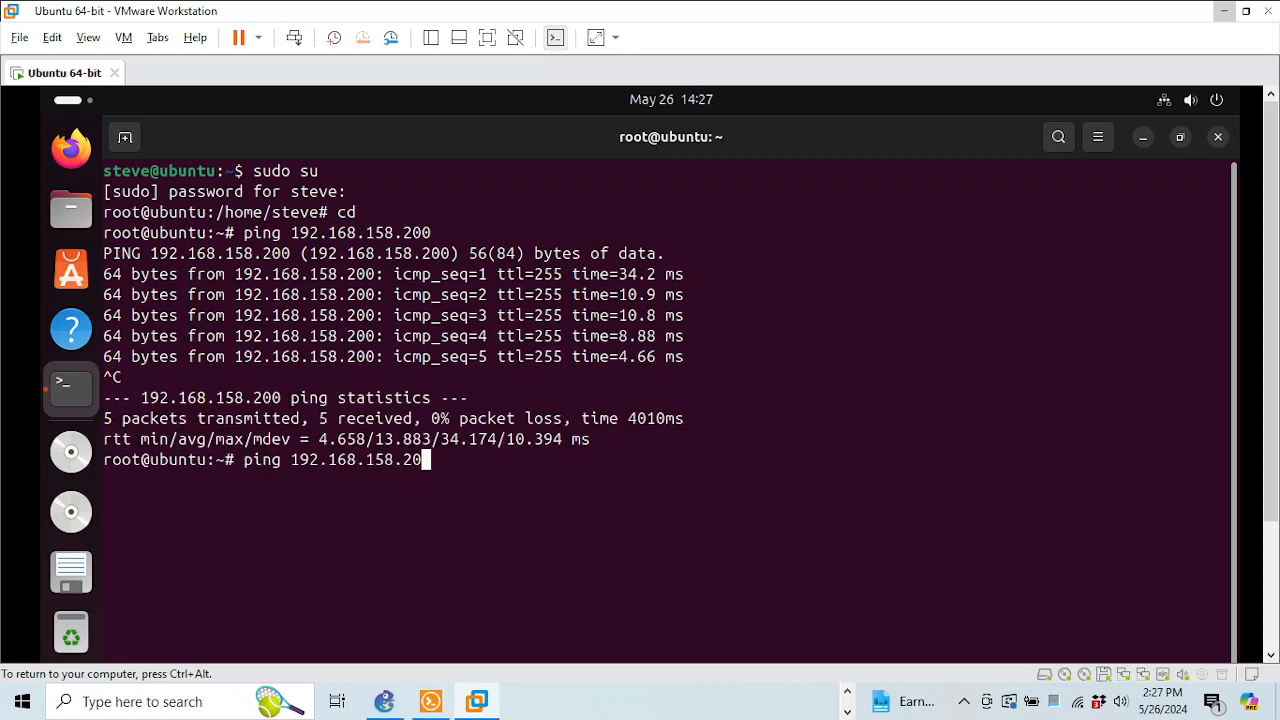
text(1)
key(Return)
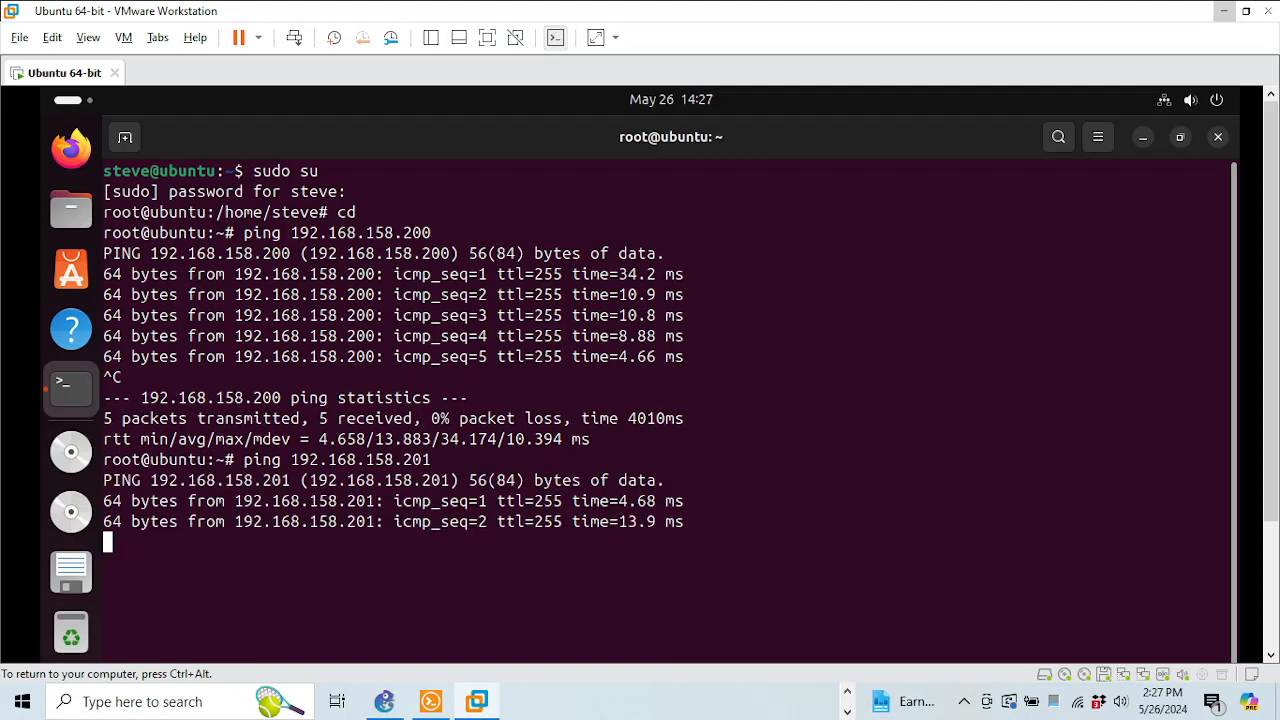
key(ctrl+c)
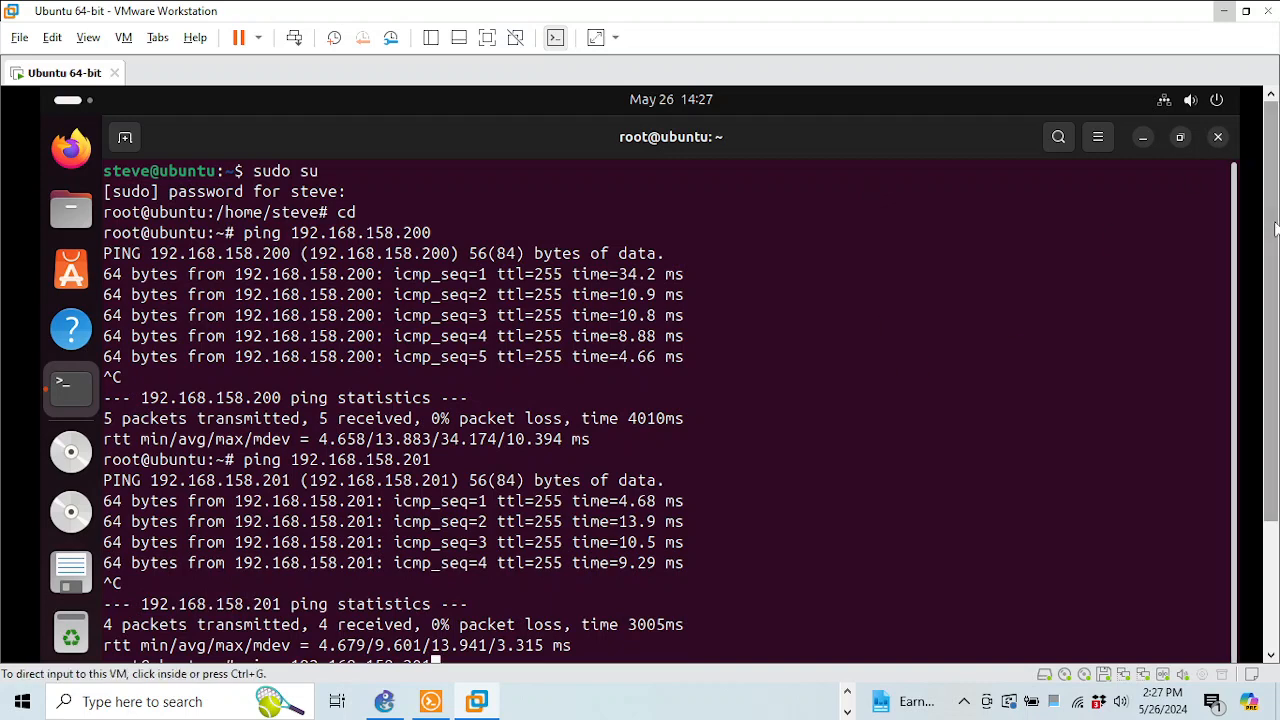
Ping R3 at 192.168.158.202, then return to the GNS3 topology
drag(1271, 225, 1271, 355)
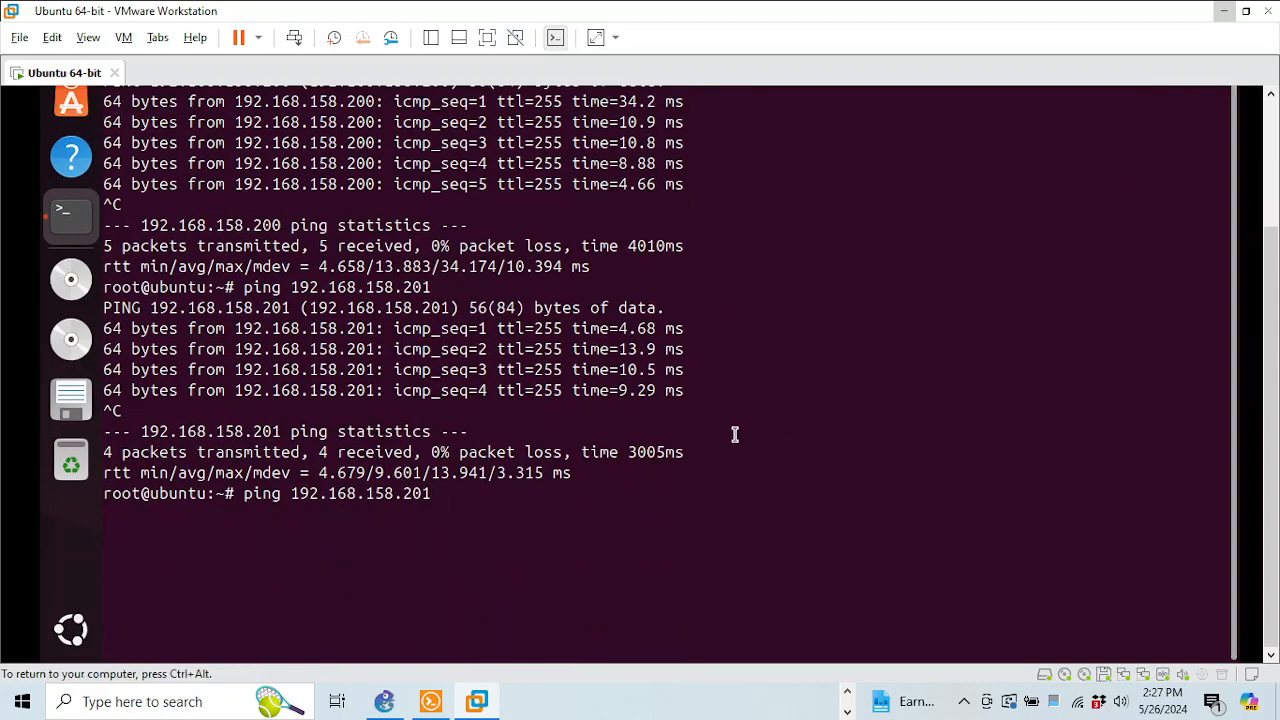
key(BackSpace)
text(2)
key(Return)
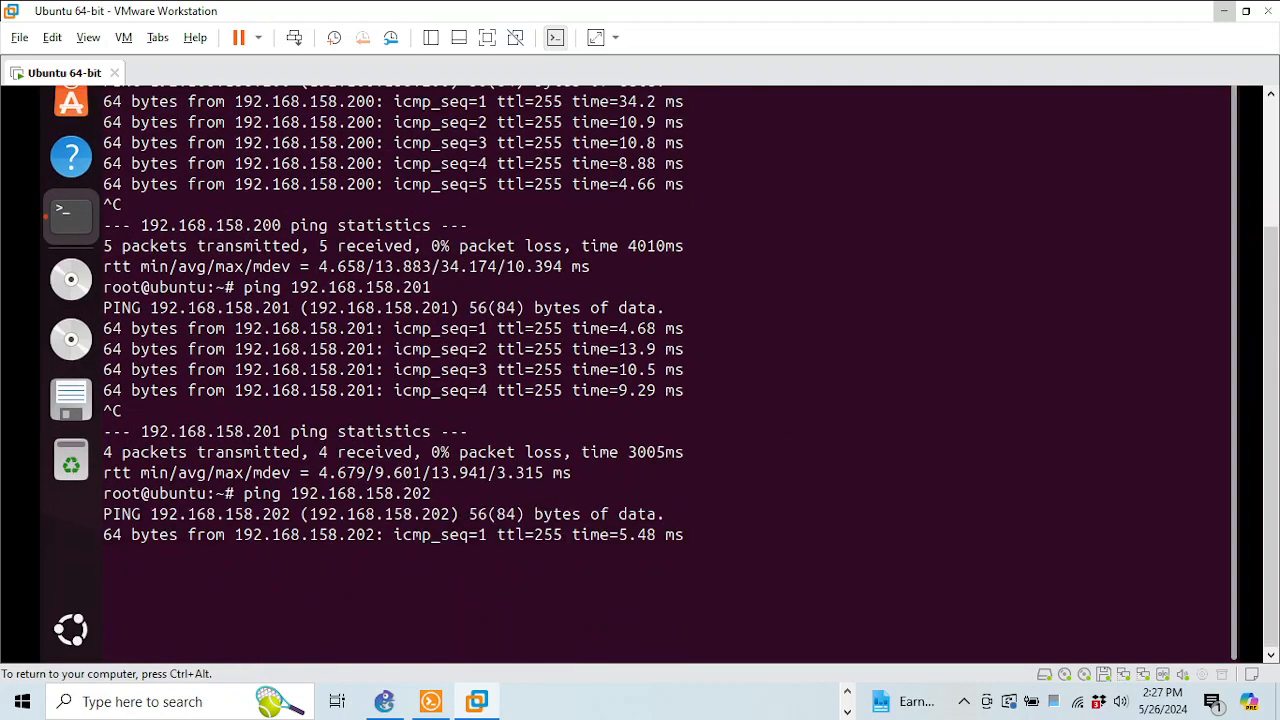
key(ctrl+c)
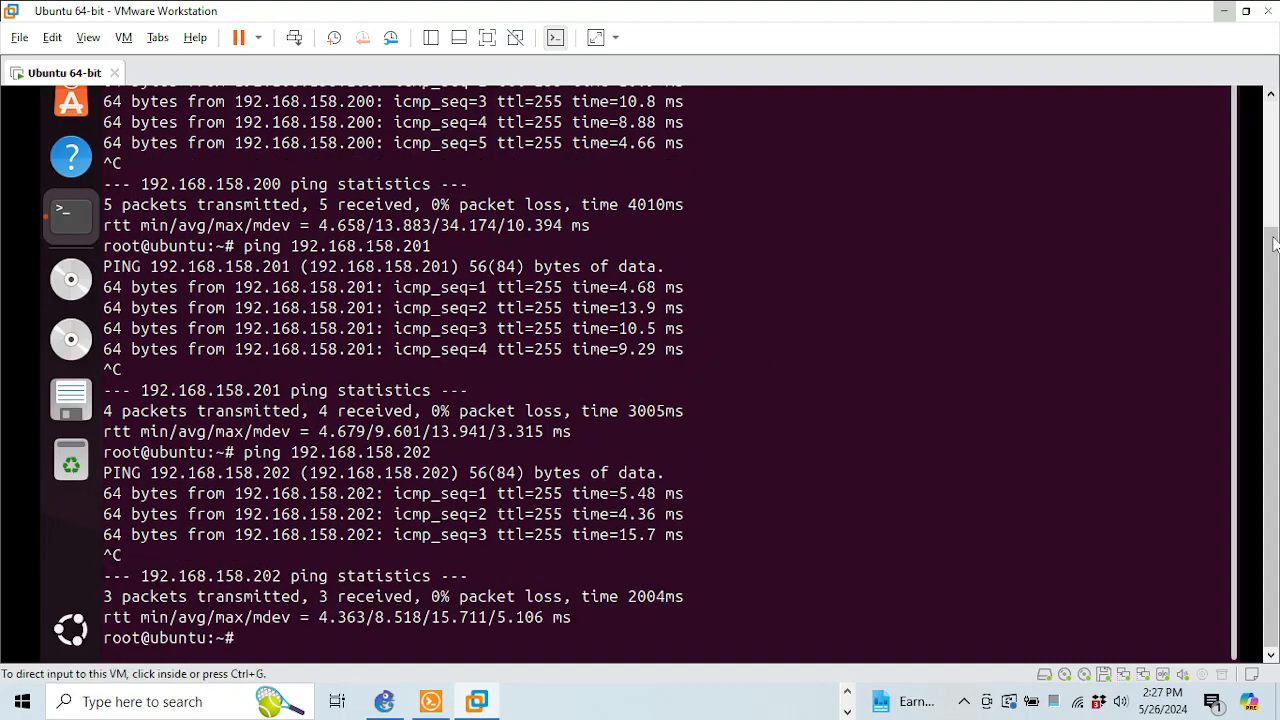
click(1272, 120)
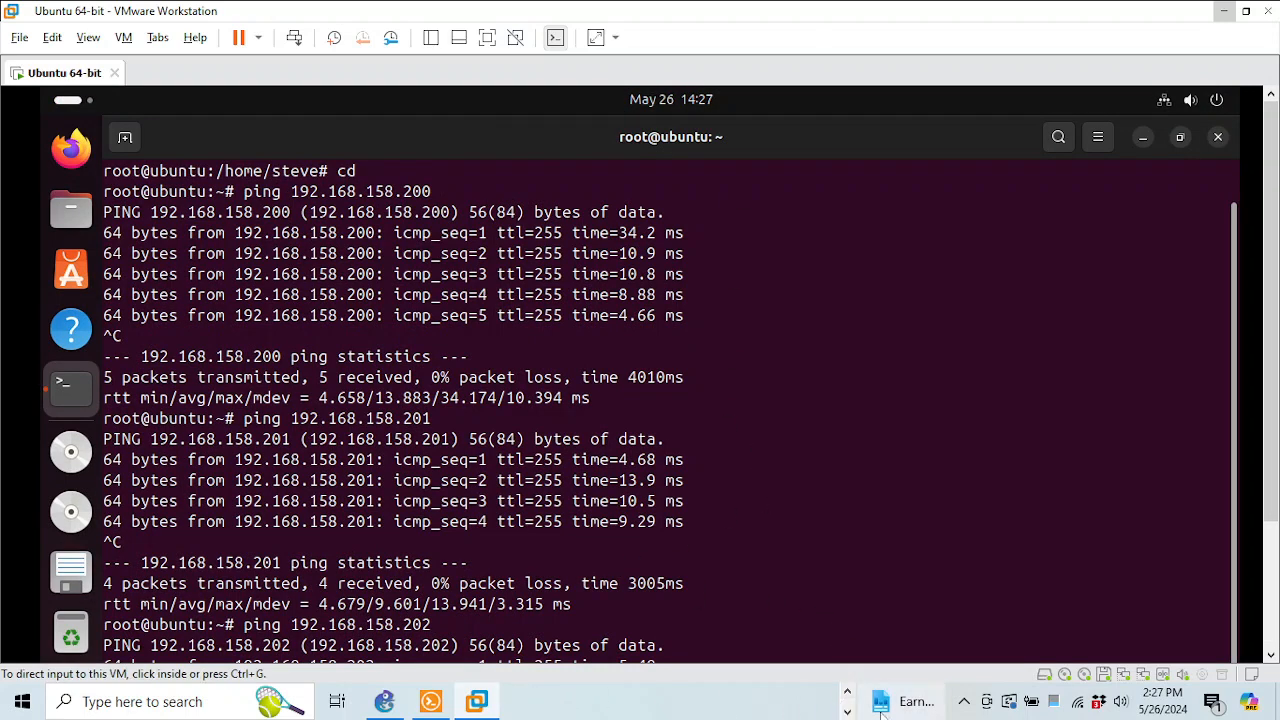
click(433, 695)
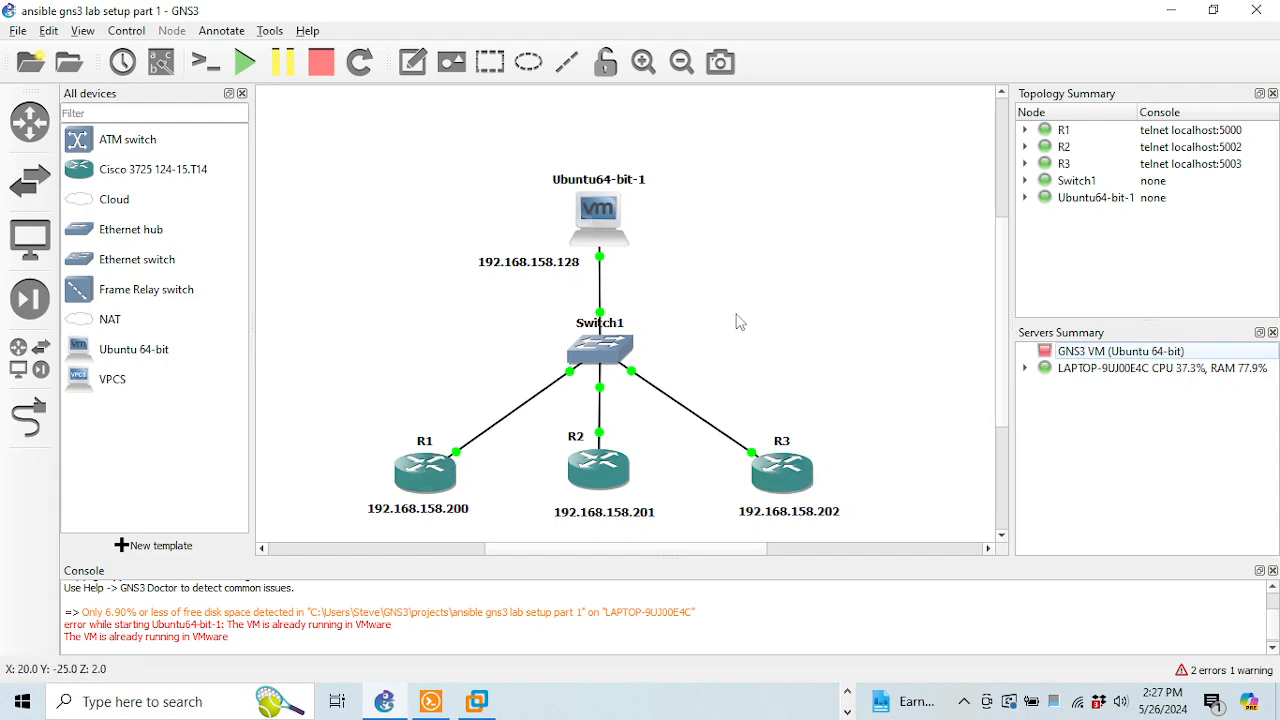
click(846, 706)
Scroll the GitHub Step By Step Guide to step 10's crypto key and line vty screenshots
click(745, 701)
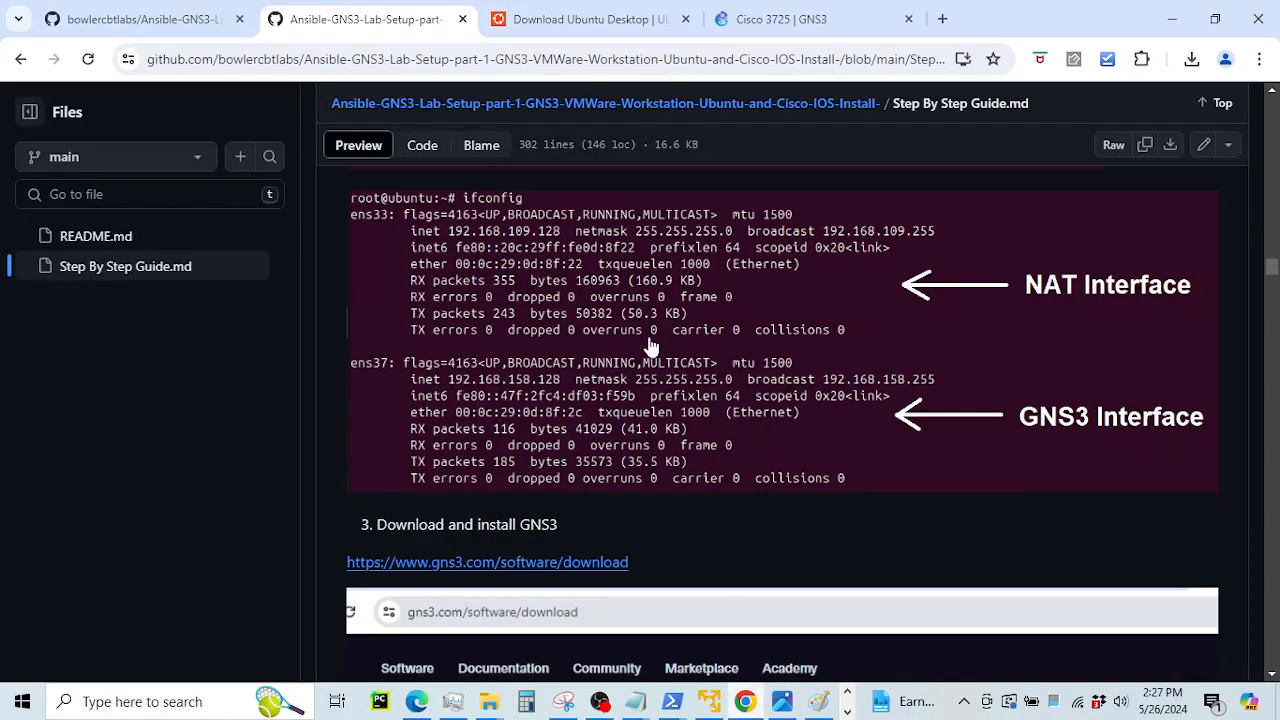
scroll(749, 380, down, 10)
drag(1272, 275, 1233, 552)
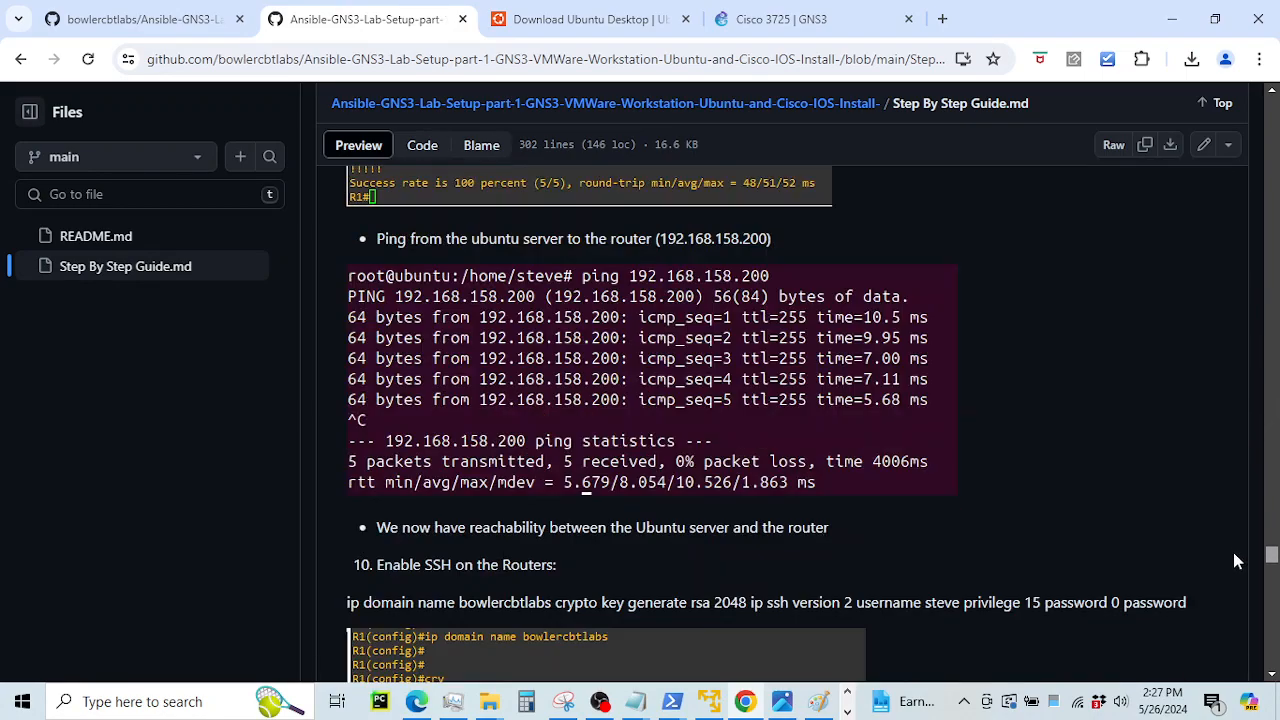
scroll(1235, 547, up, 4)
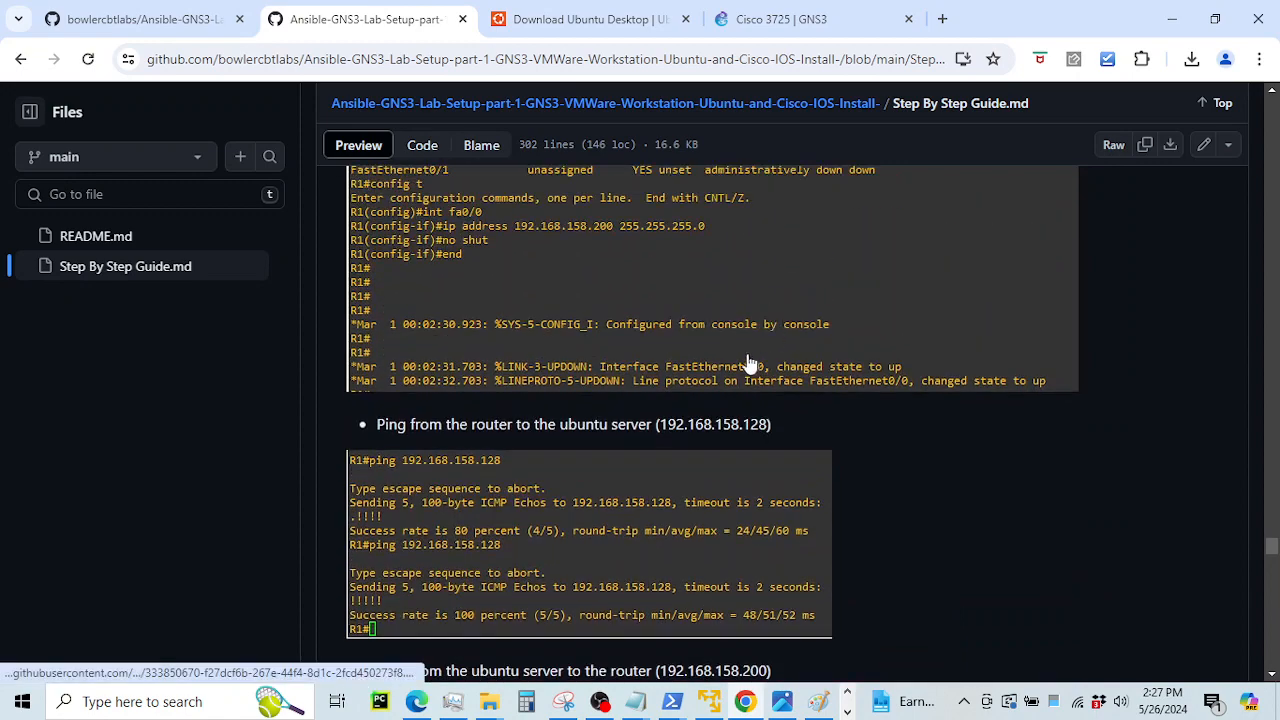
drag(418, 424, 705, 426)
scroll(705, 430, down, 3)
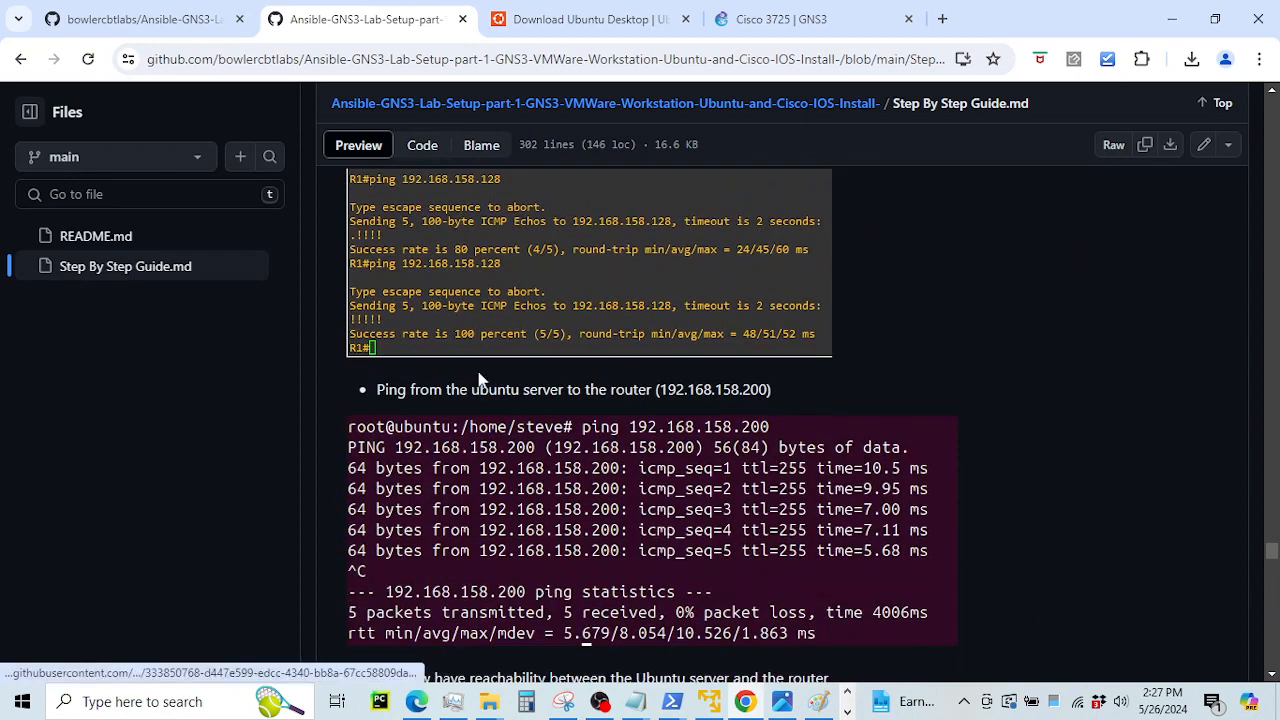
scroll(500, 385, down, 4)
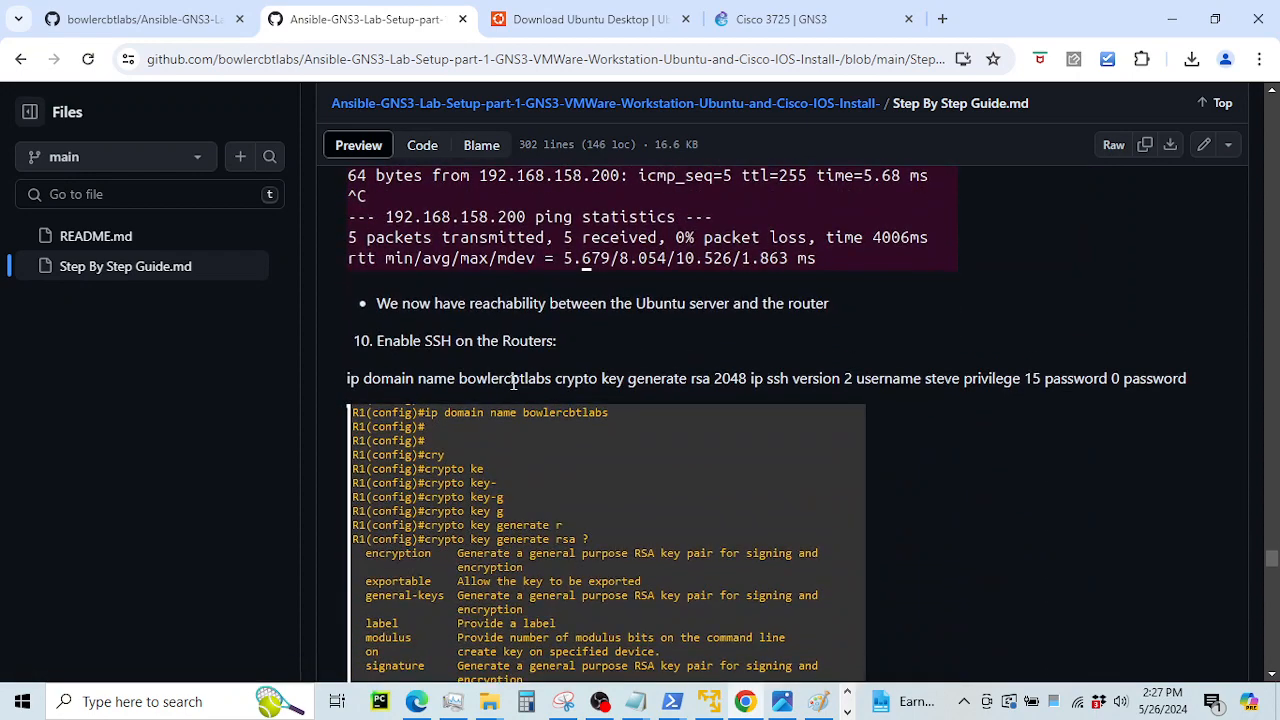
drag(382, 302, 766, 326)
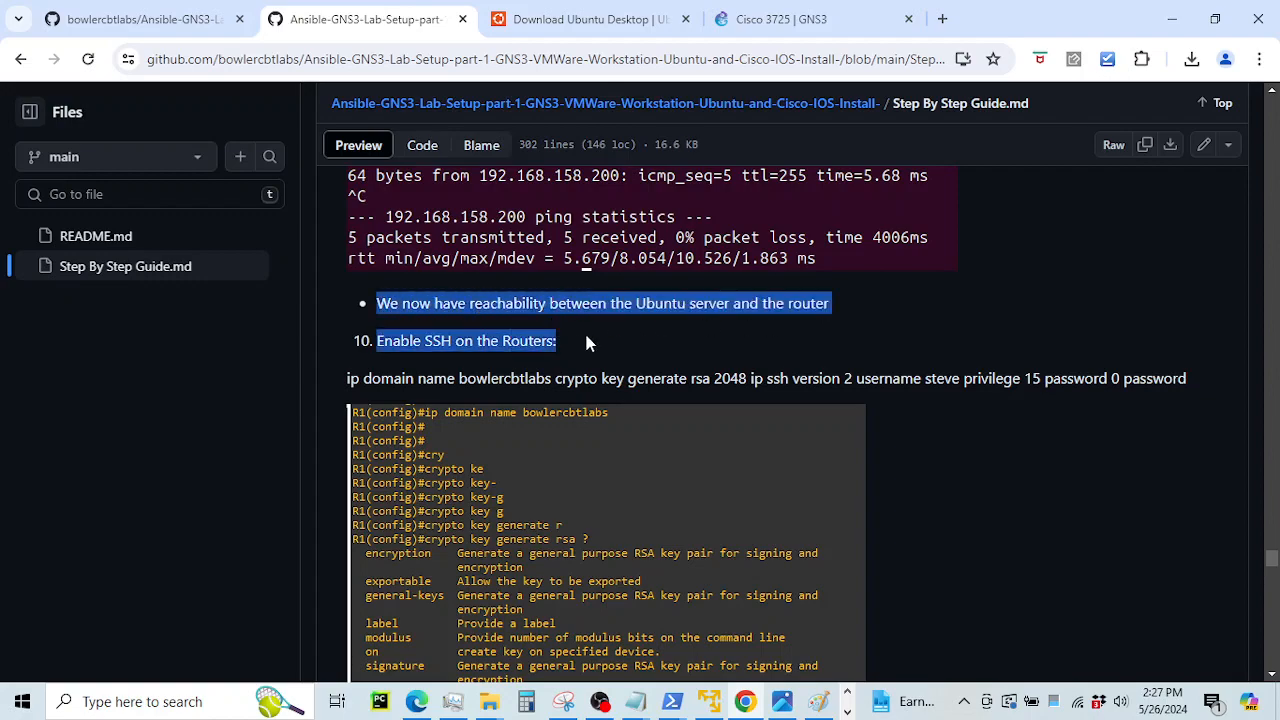
scroll(584, 330, down, 3)
scroll(600, 366, down, 4)
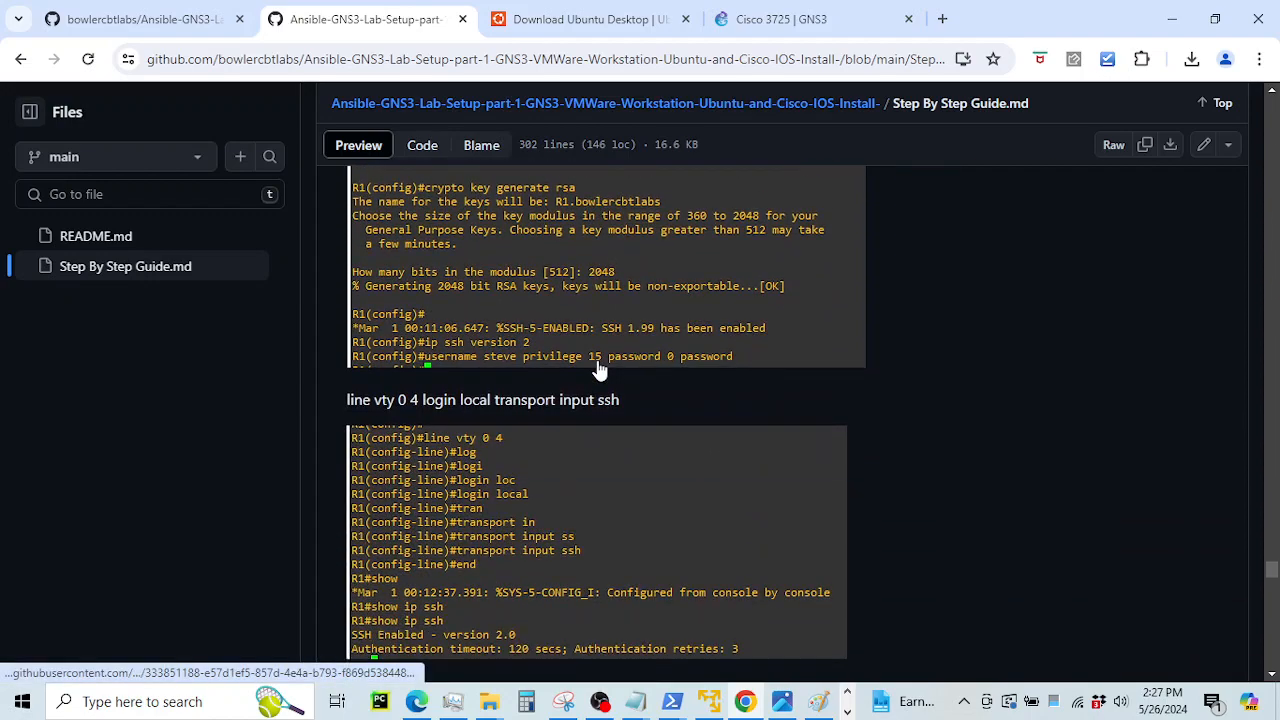
scroll(598, 372, up, 6)
scroll(600, 370, down, 5)
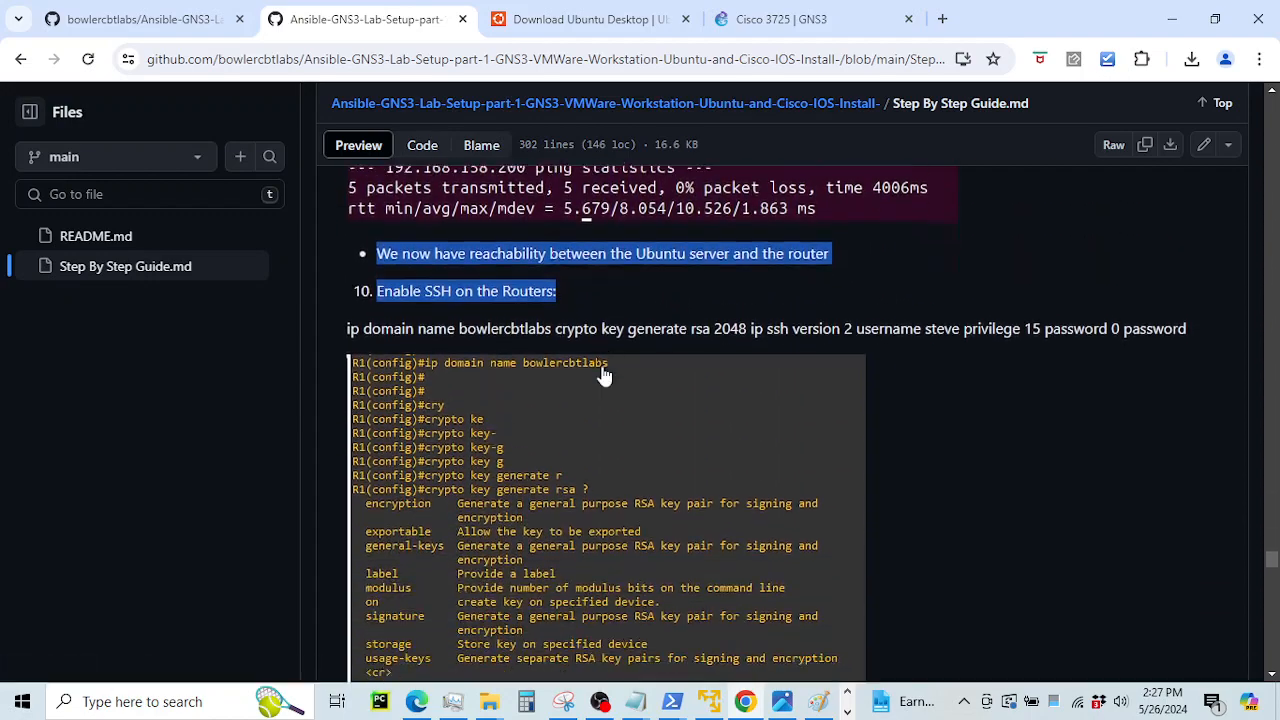
scroll(643, 430, down, 2)
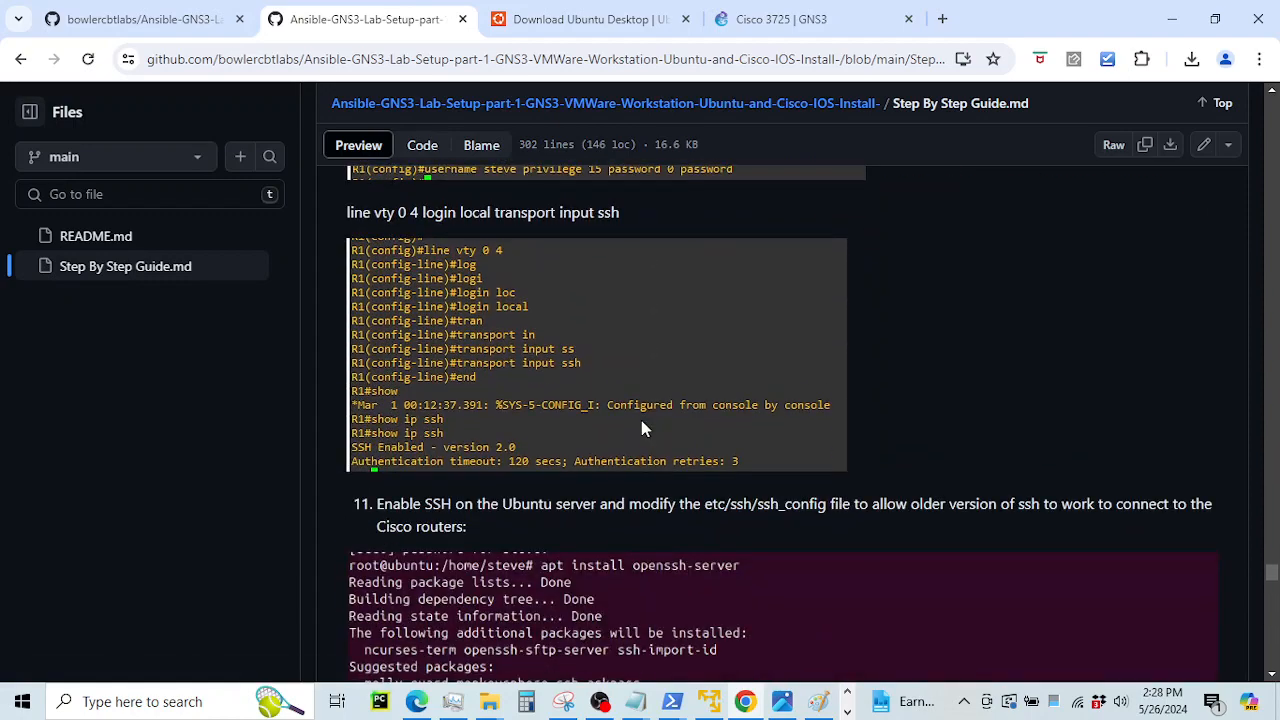
scroll(643, 430, up, 2)
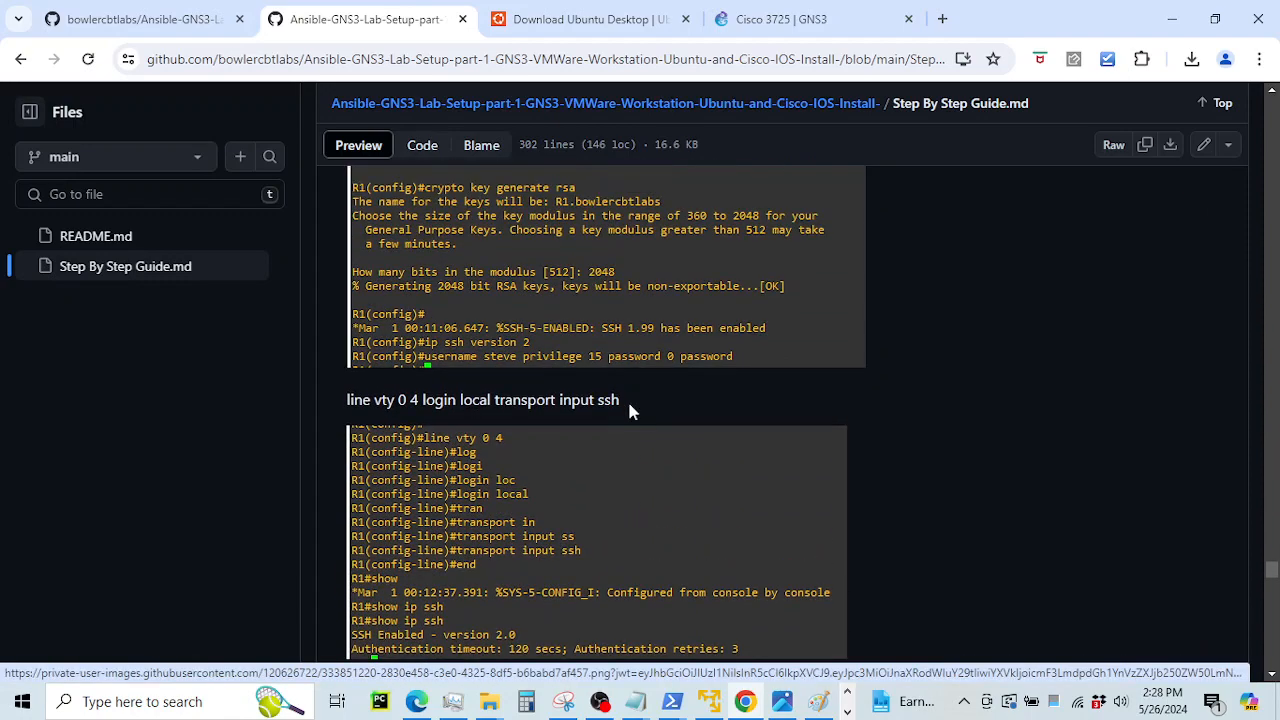
scroll(627, 398, up, 1)
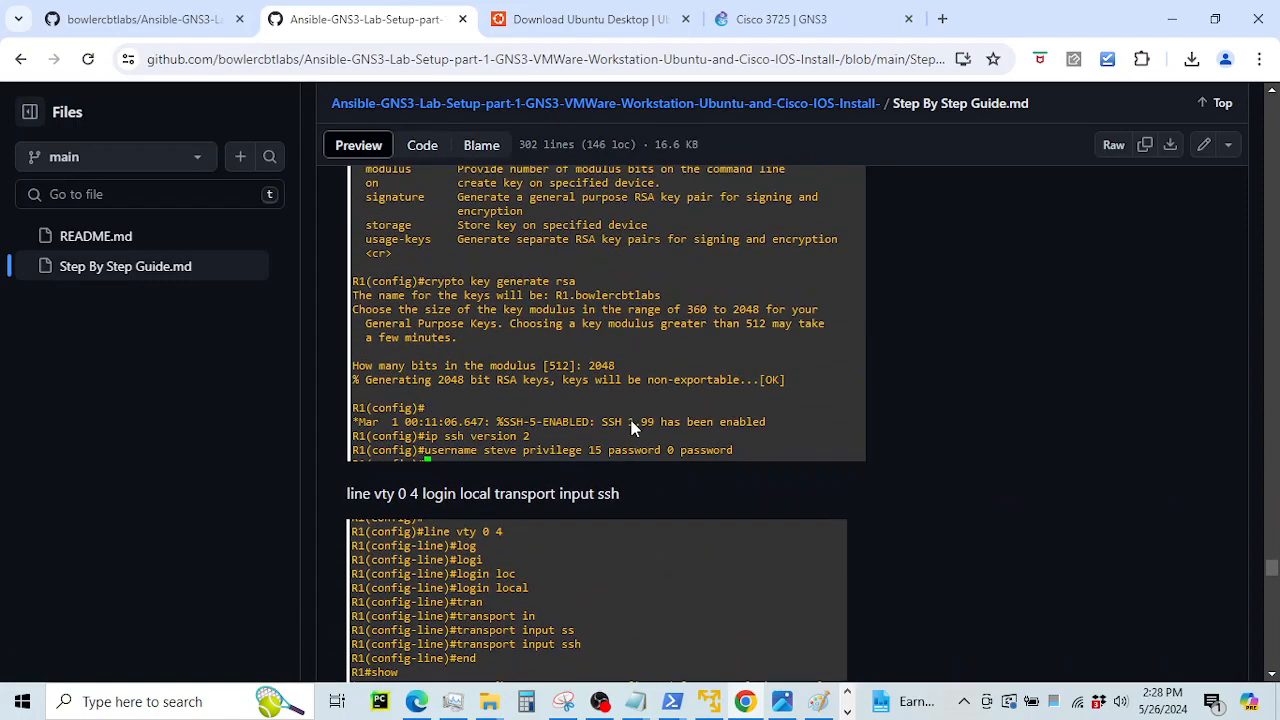
click(784, 703)
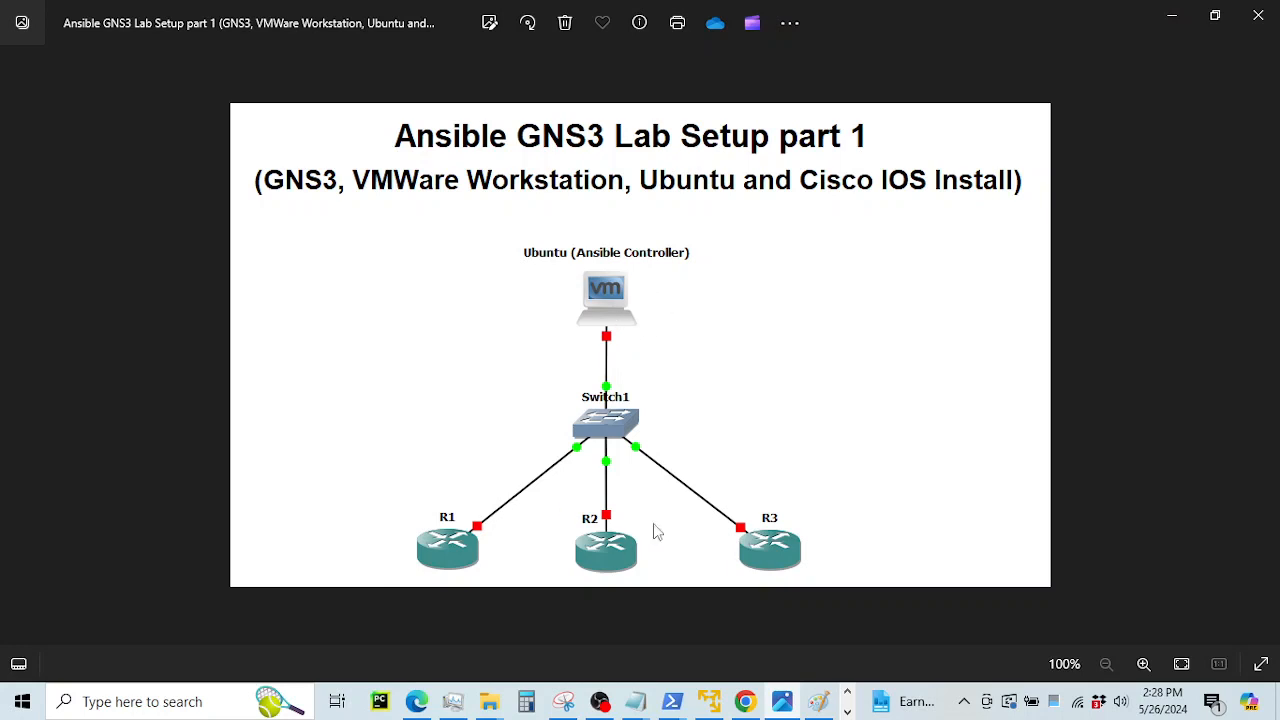
click(1171, 22)
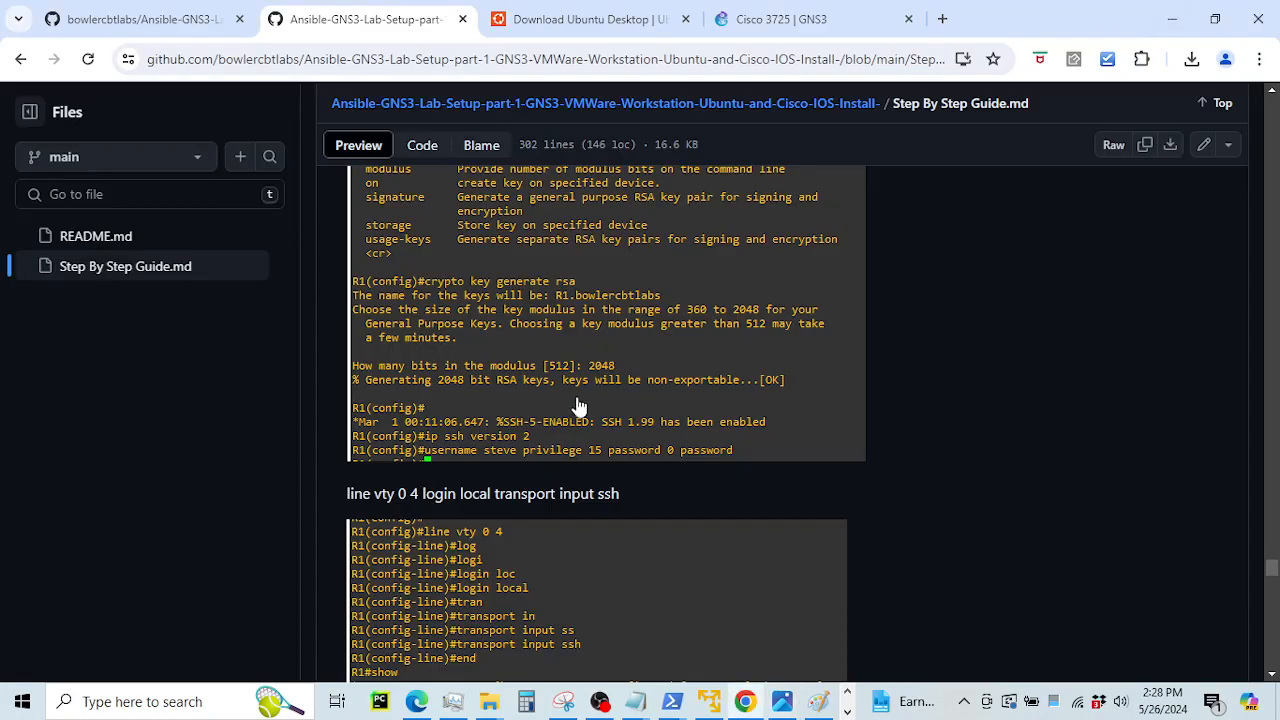
scroll(600, 420, down, 2)
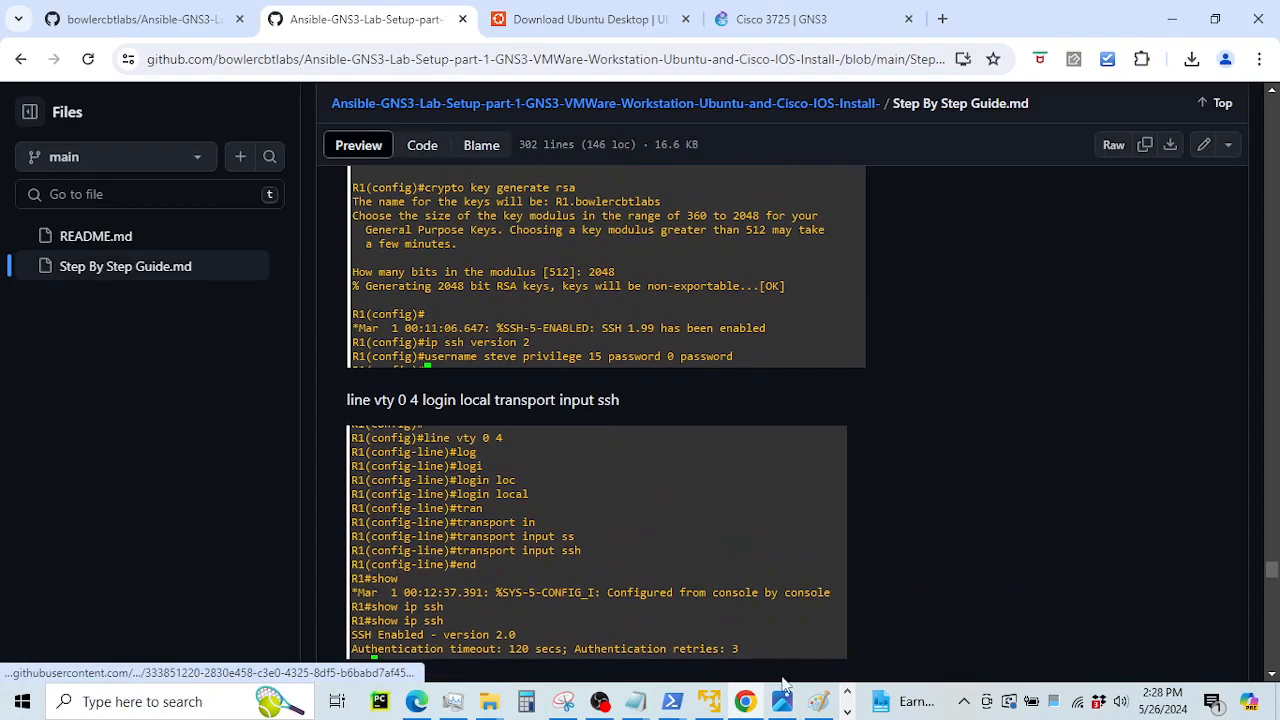
click(847, 692)
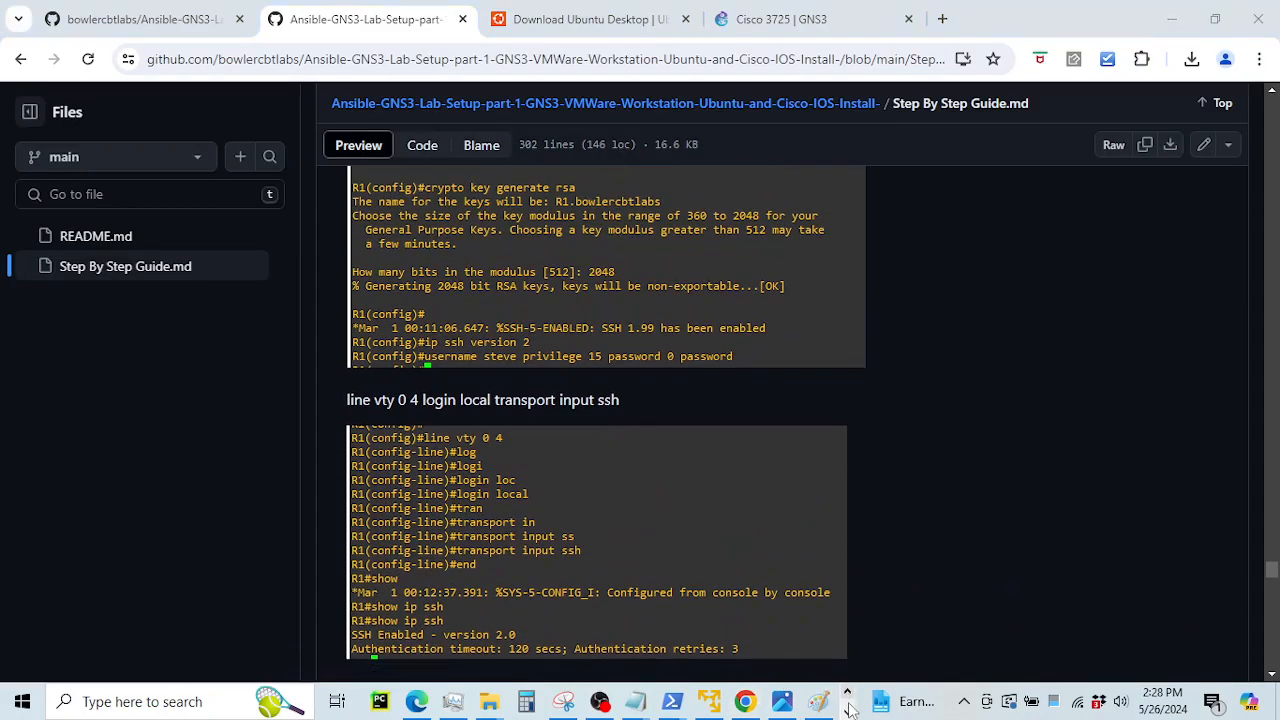
click(847, 712)
On R1's console, set the IP domain name to bowlercbtlabs.com in global configuration mode
click(430, 701)
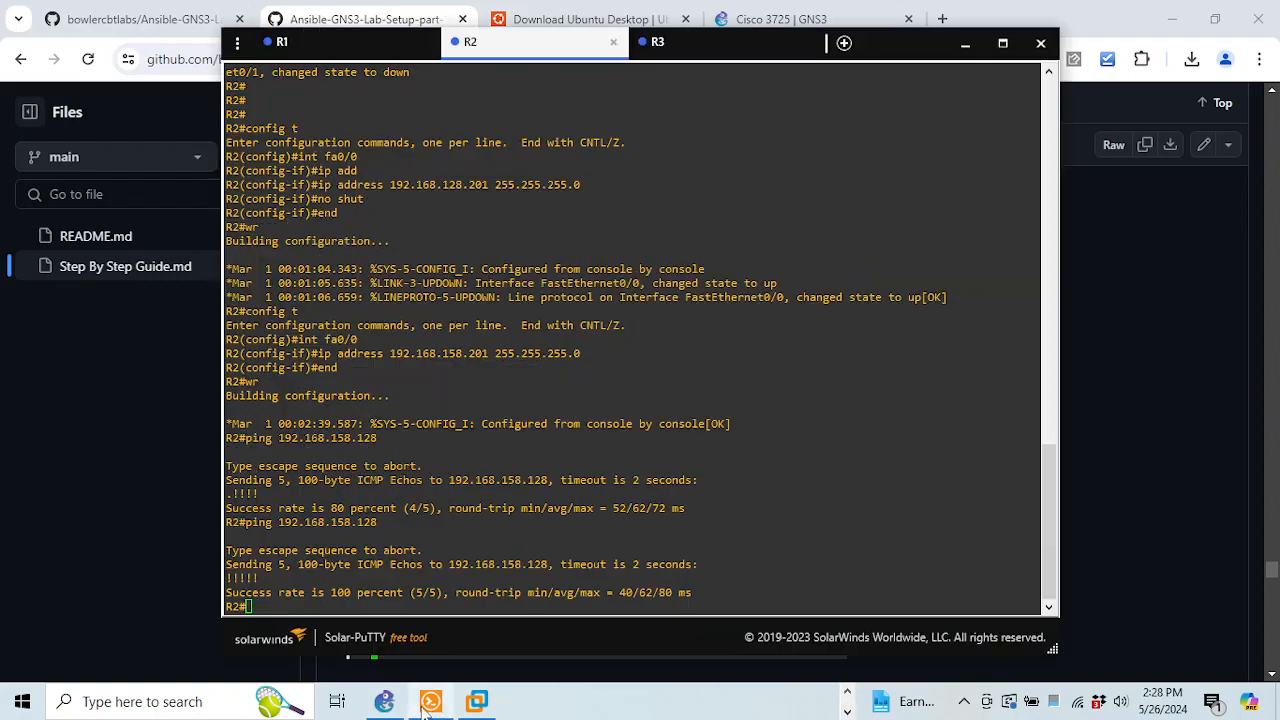
click(326, 42)
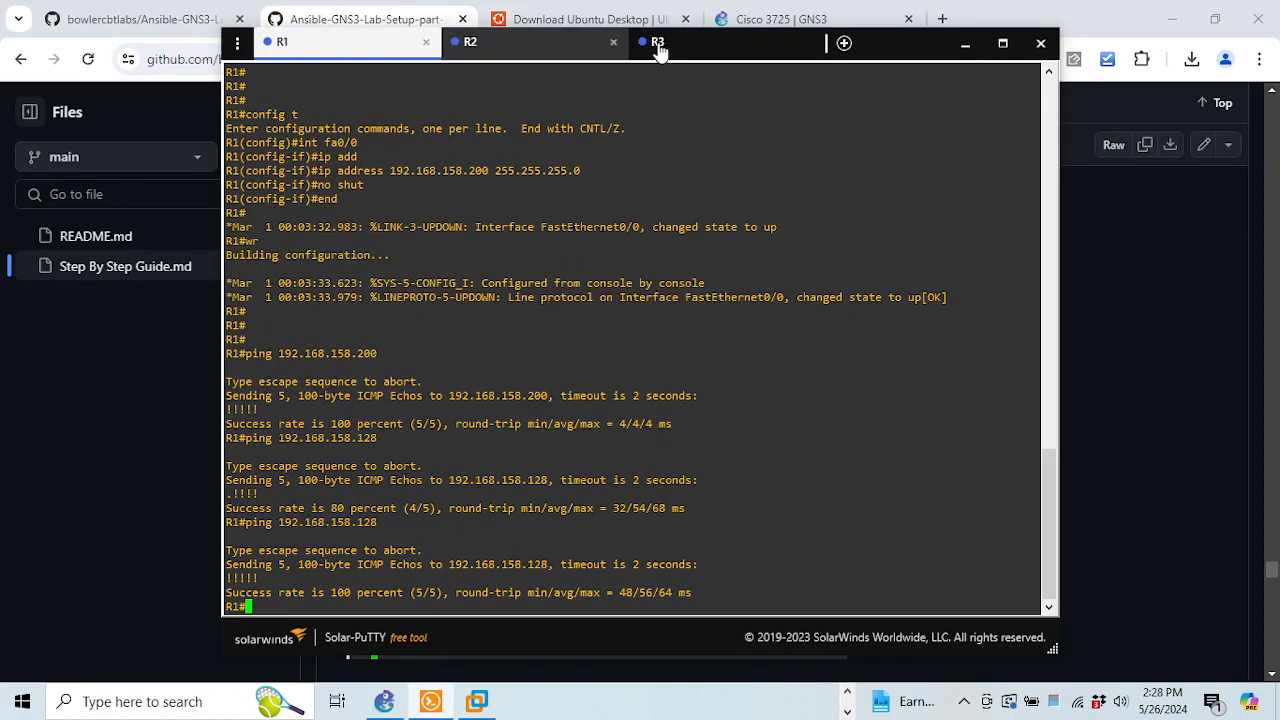
drag(880, 48, 909, 60)
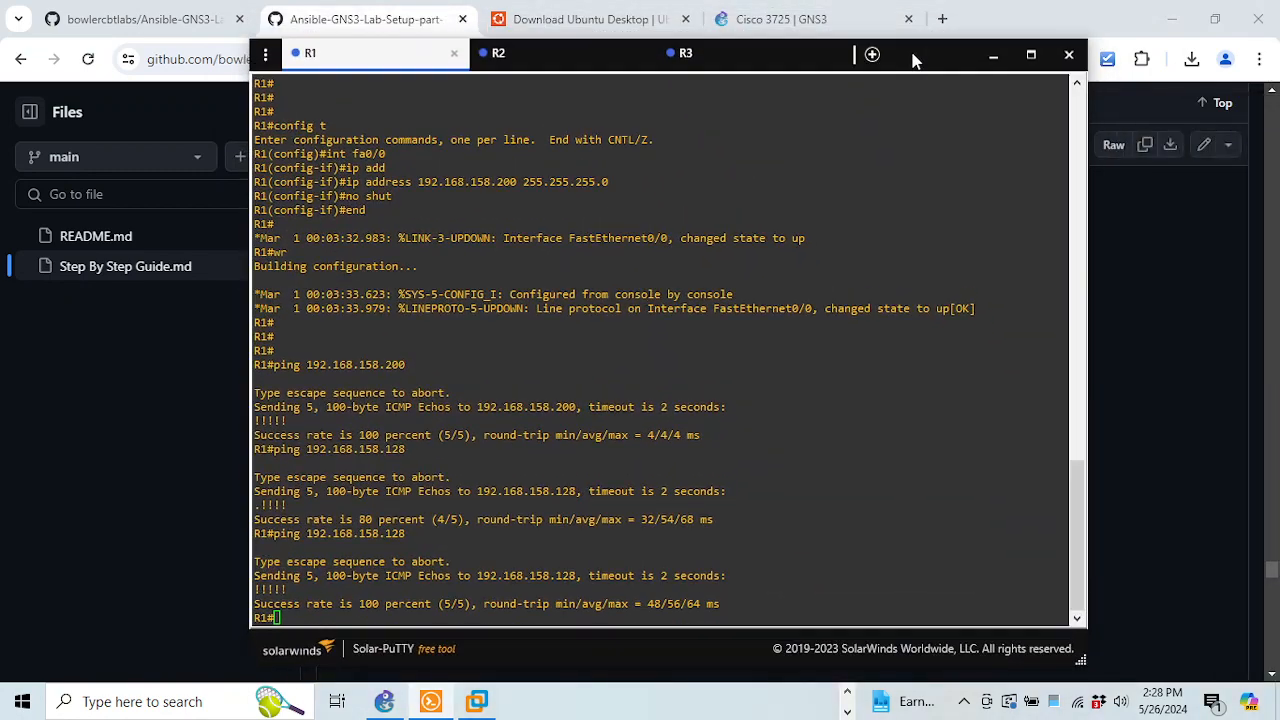
text(config t)
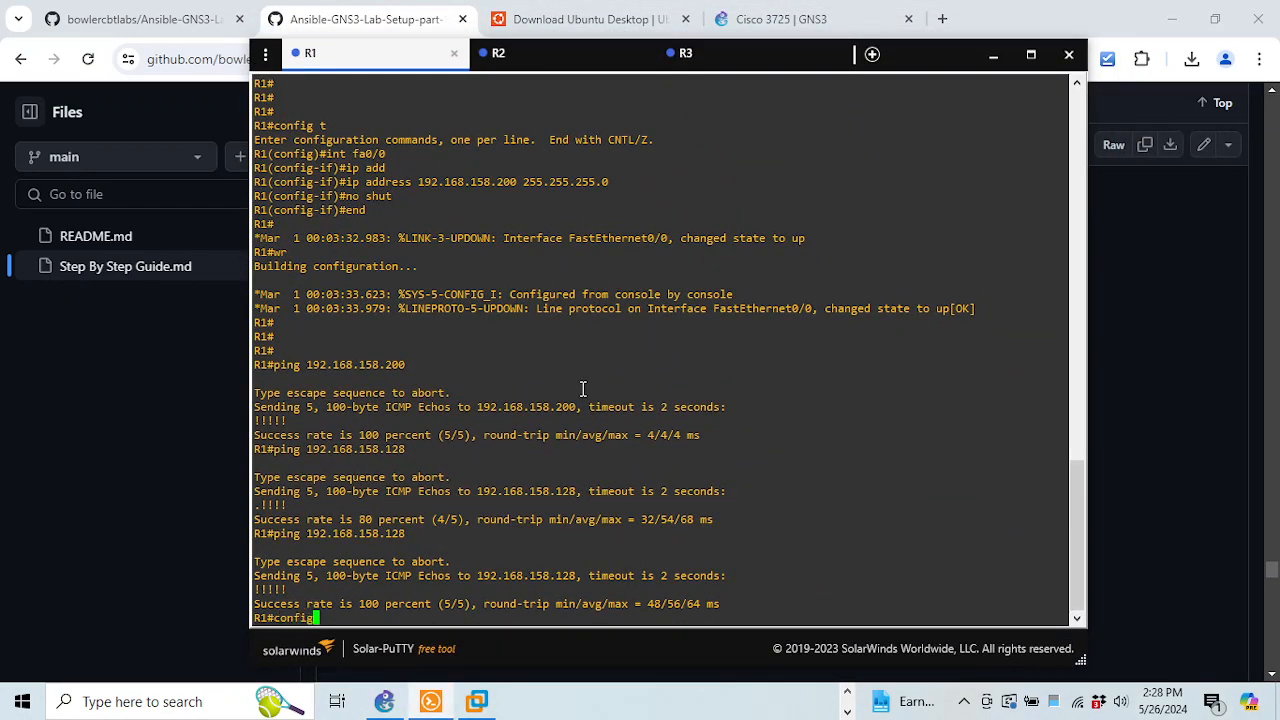
key(Return)
text(ip doe)
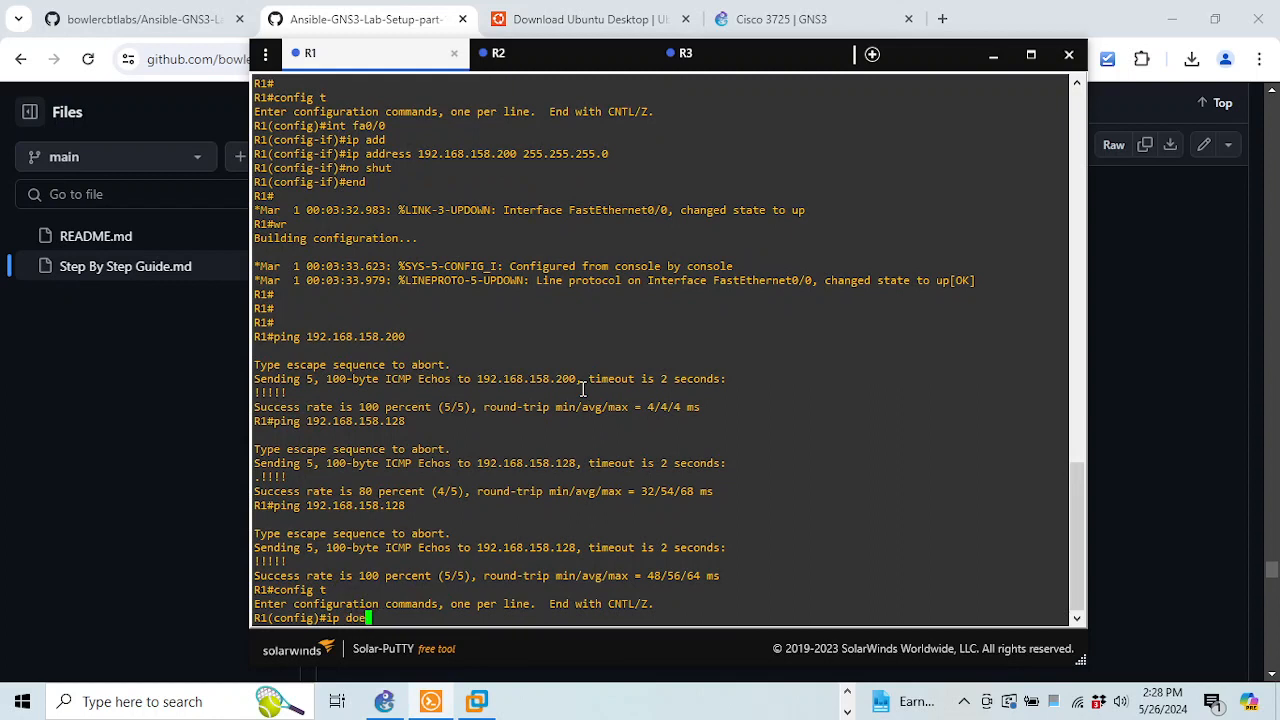
key(Tab)
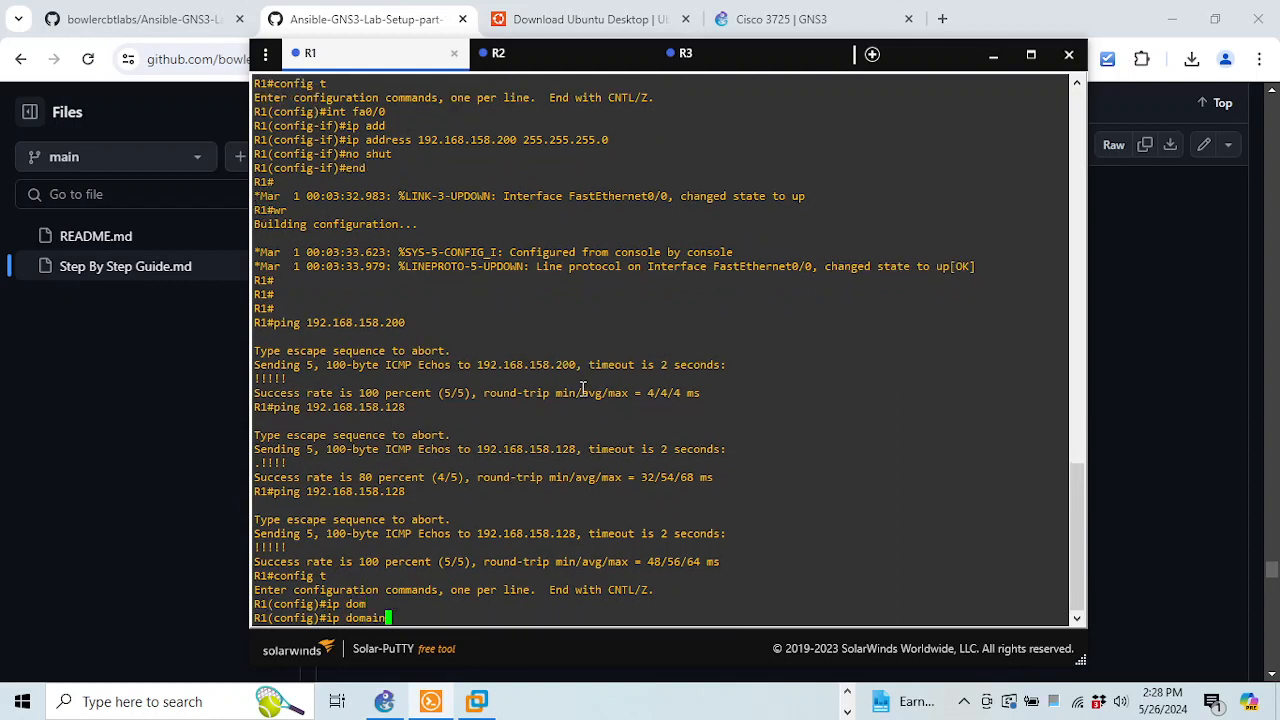
text(n)
key(Tab)
text(b)
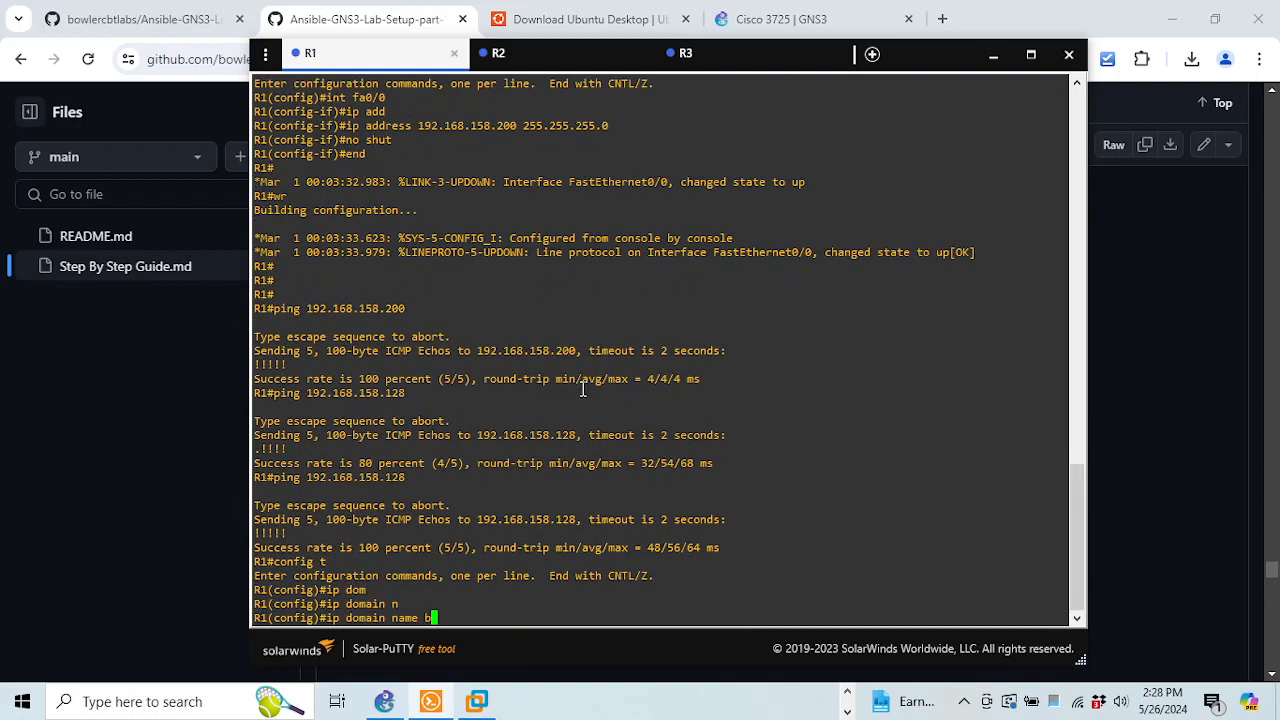
text(owlercbtlabs.com)
key(Return)
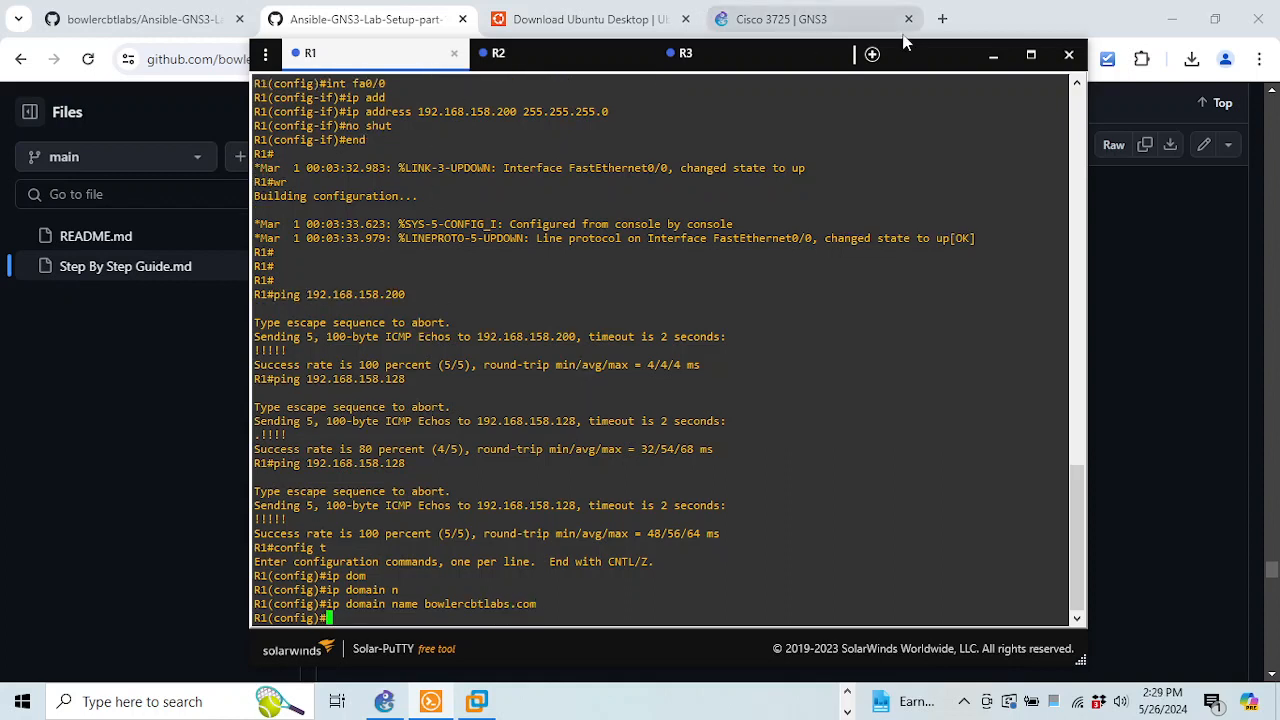
Generate 2048-bit RSA keys on R1 with crypto key generate rsa
drag(912, 62, 951, 399)
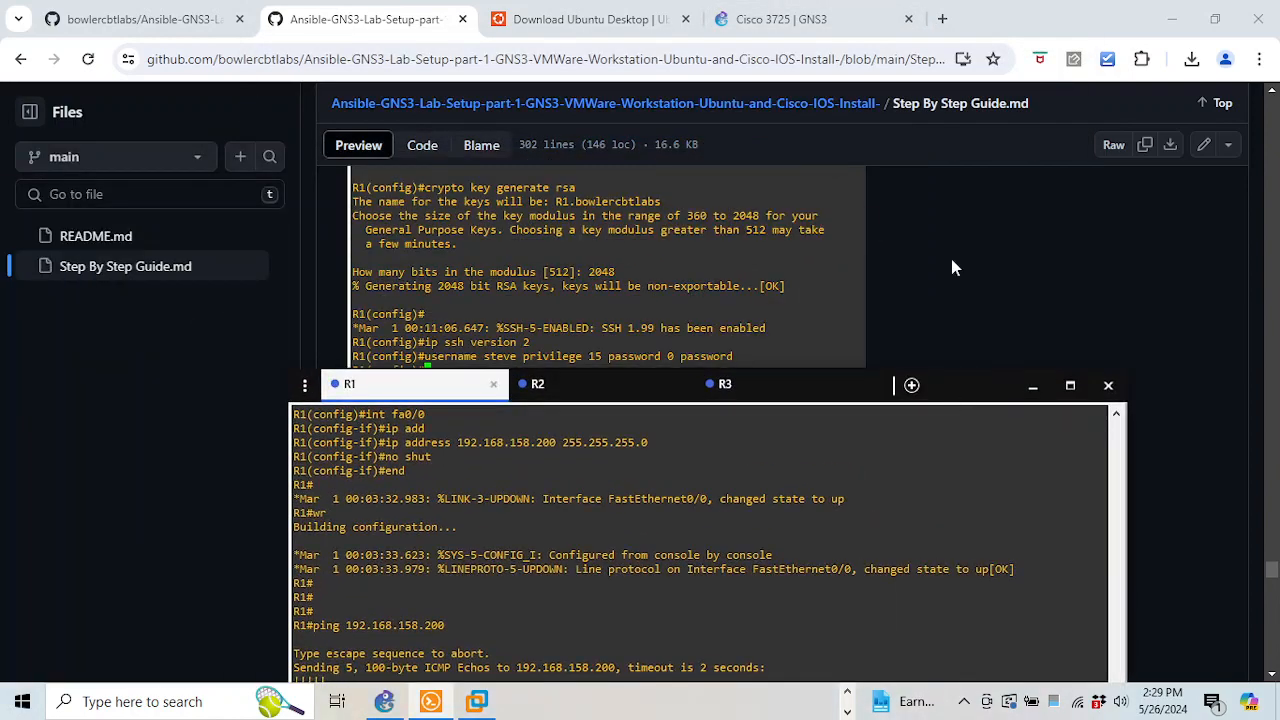
scroll(951, 259, up, 5)
scroll(951, 265, up, 2)
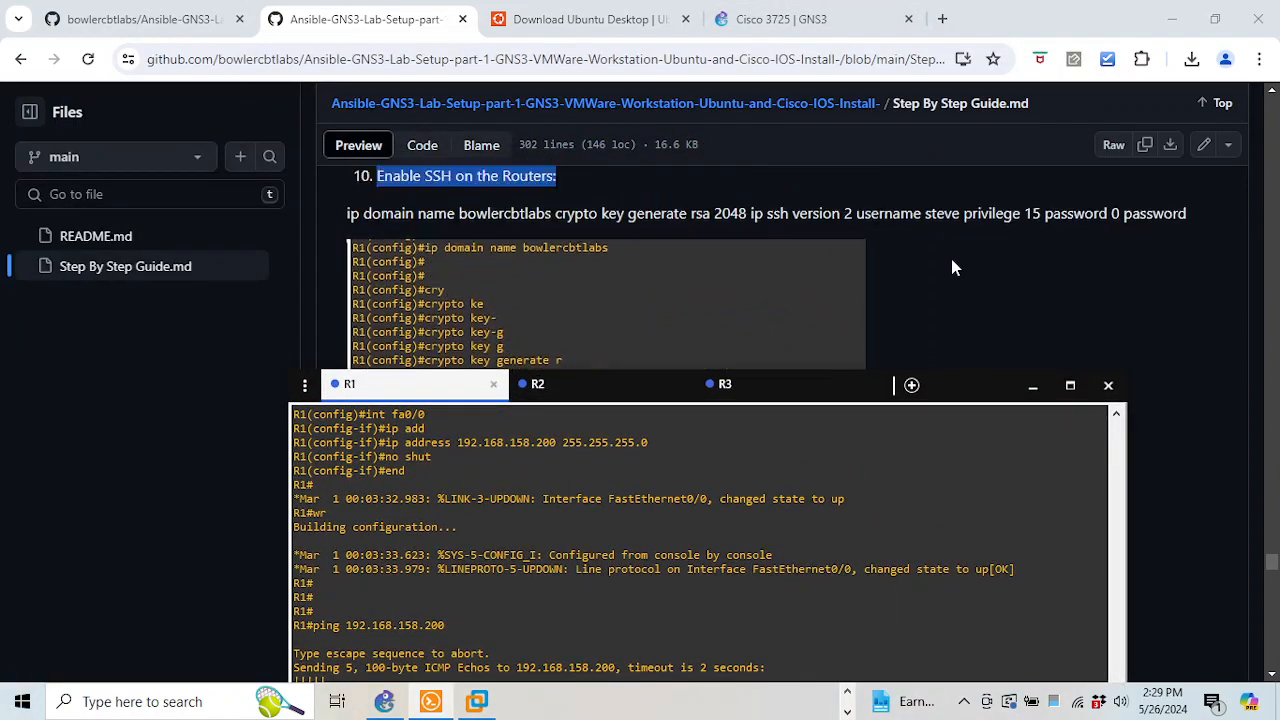
scroll(951, 265, down, 2)
scroll(935, 265, down, 4)
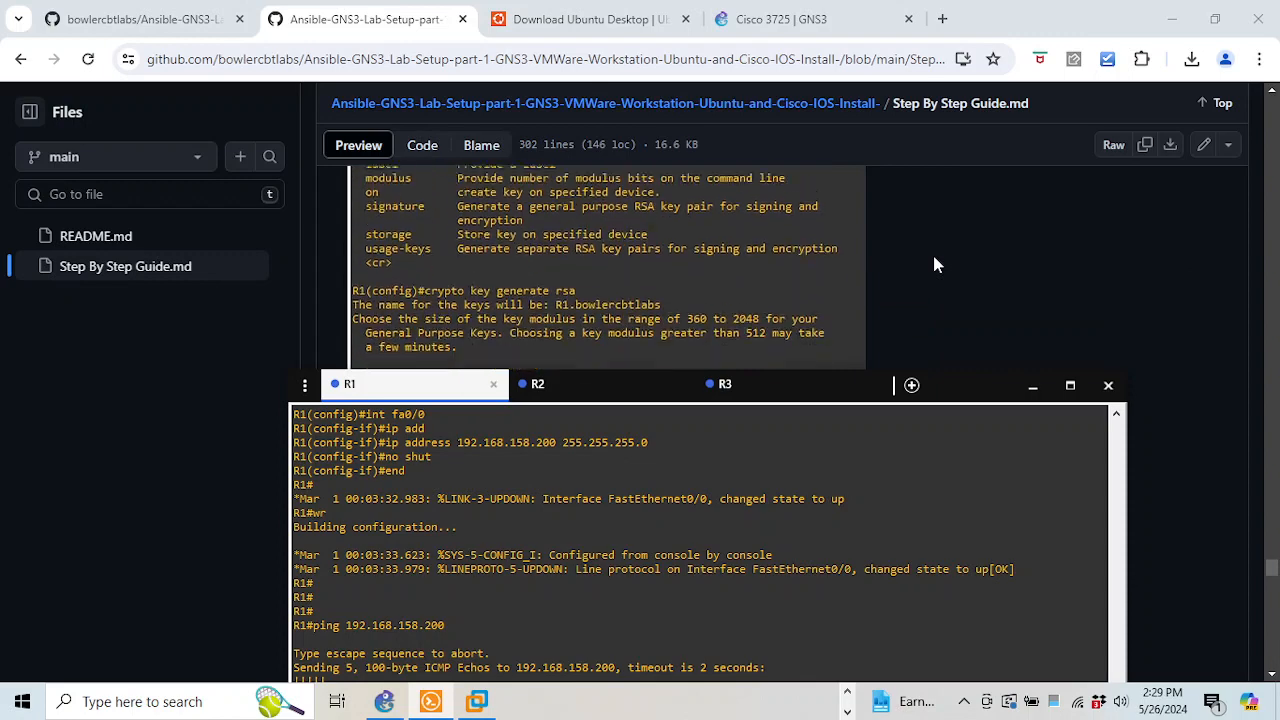
scroll(935, 265, down, 2)
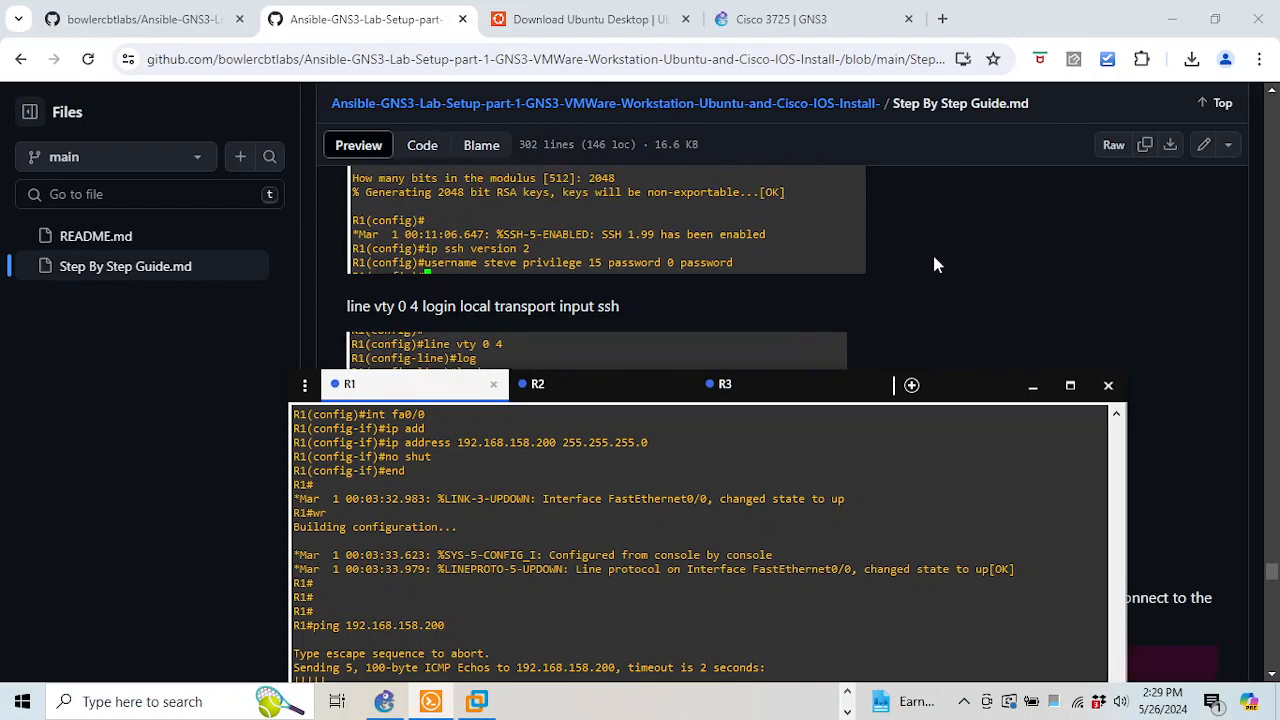
scroll(935, 265, up, 2)
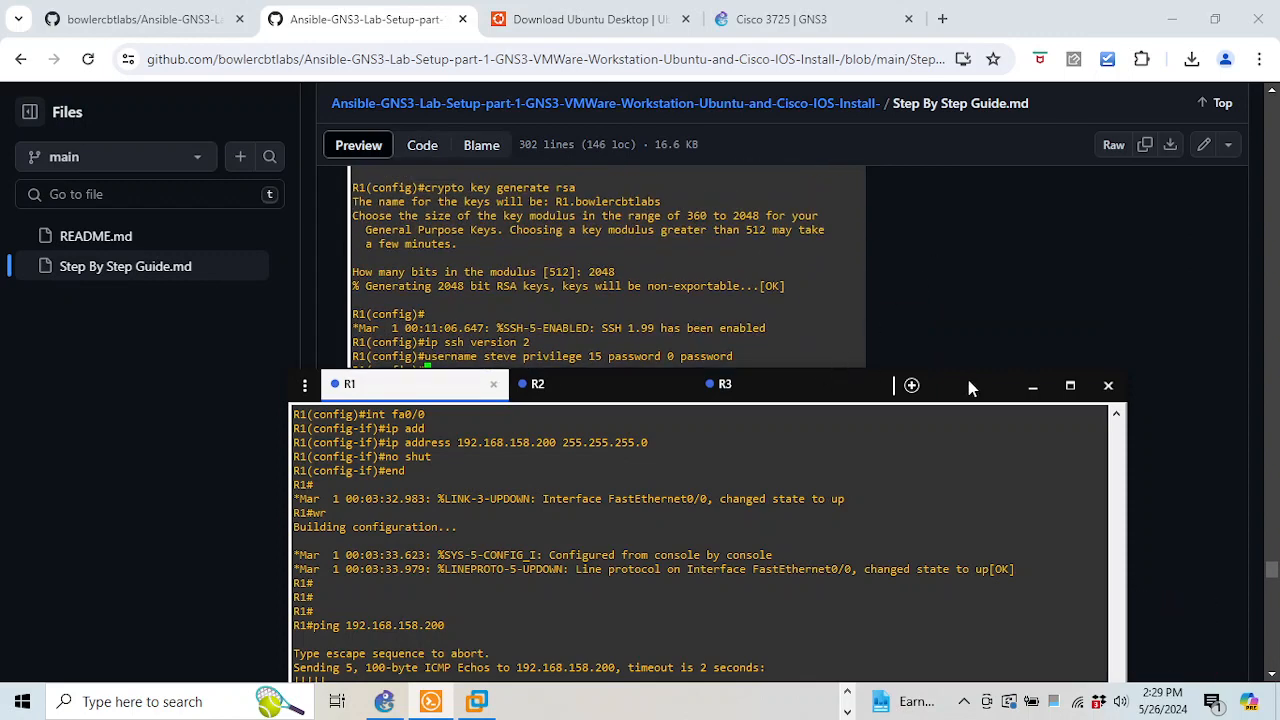
drag(1000, 388, 940, 87)
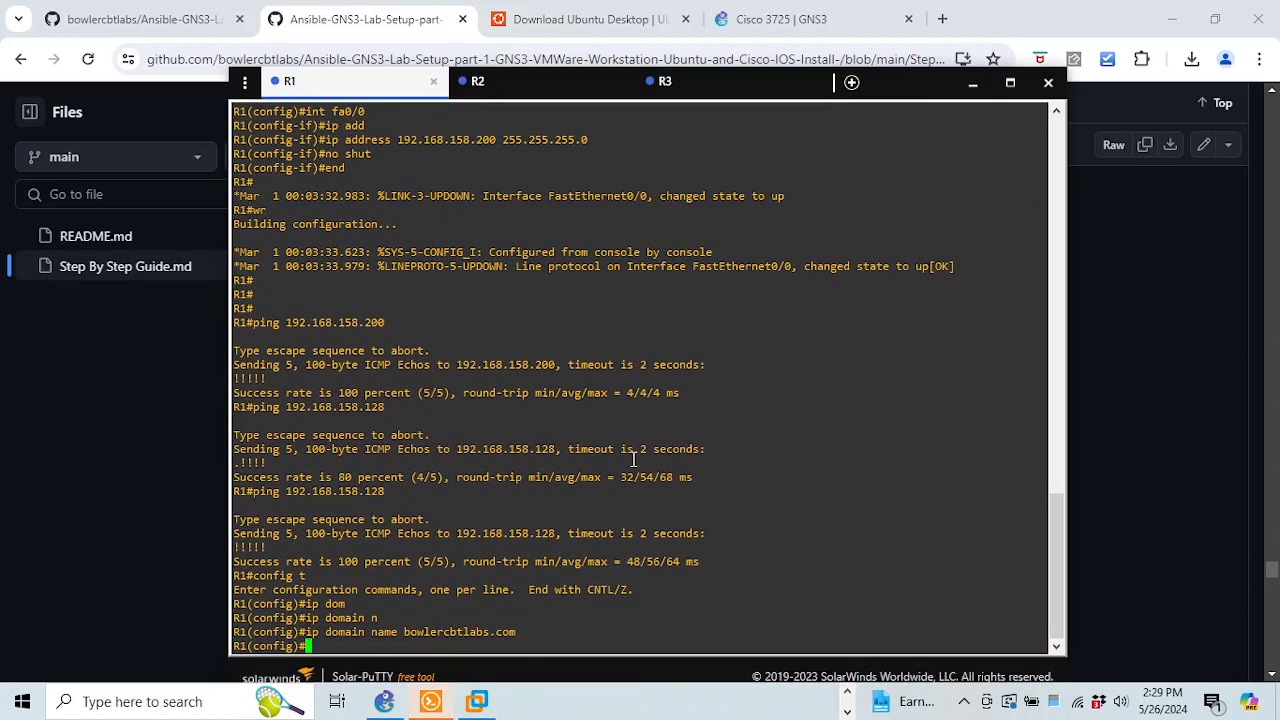
text(cry)
key(Return)
text(crypto key)
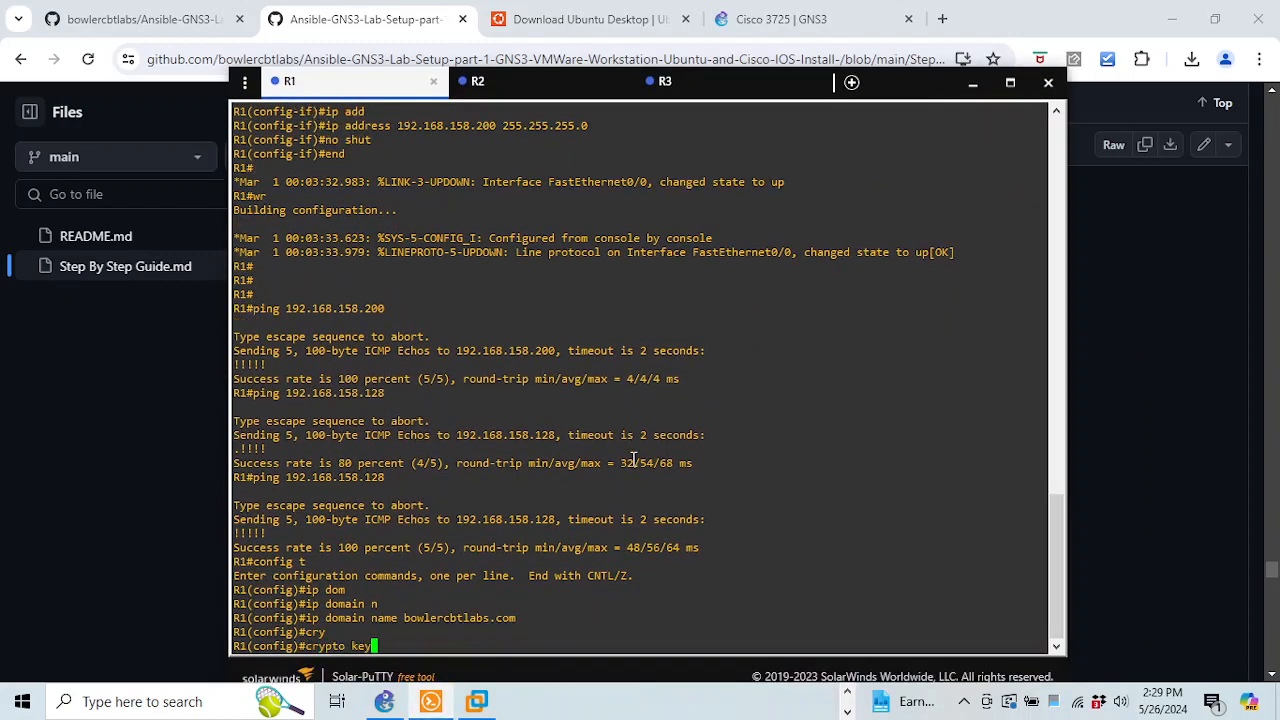
text( gener)
key(Tab)
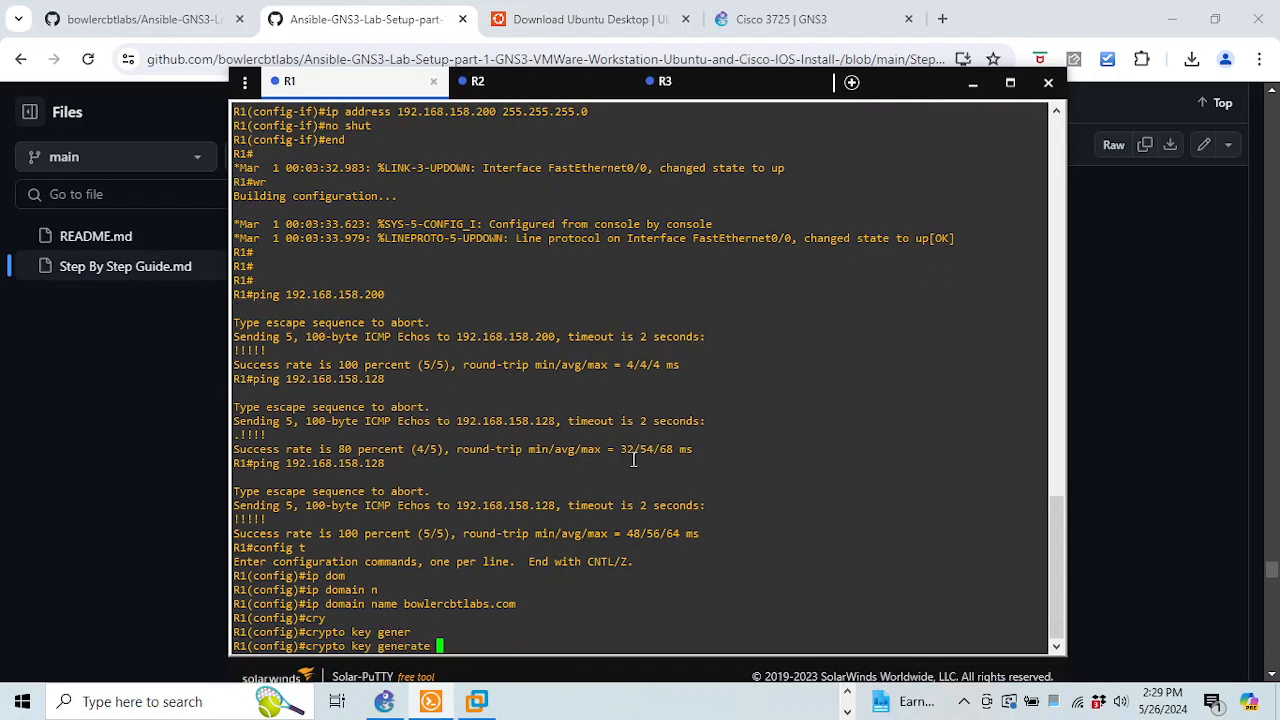
text(rsa)
key(Return)
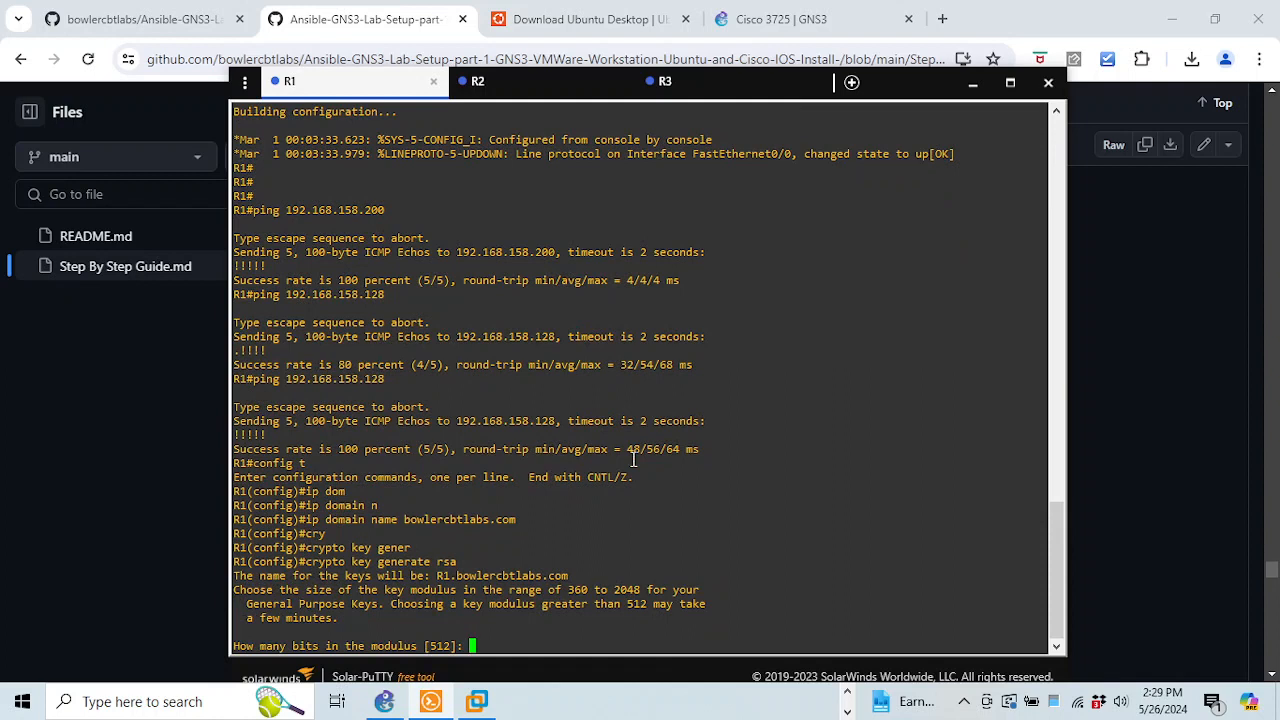
text(2048)
key(Return)
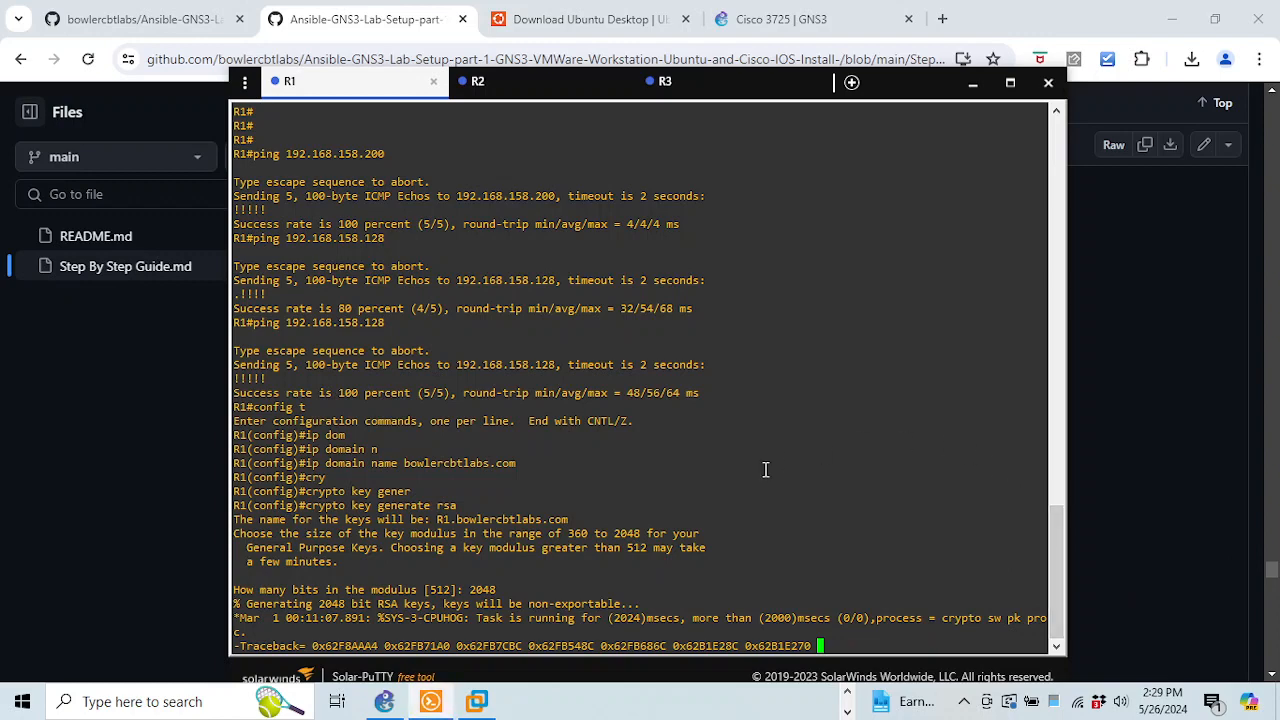
On R2, set domain name bowlercbtlabs.com and generate 2048-bit RSA keys
click(540, 85)
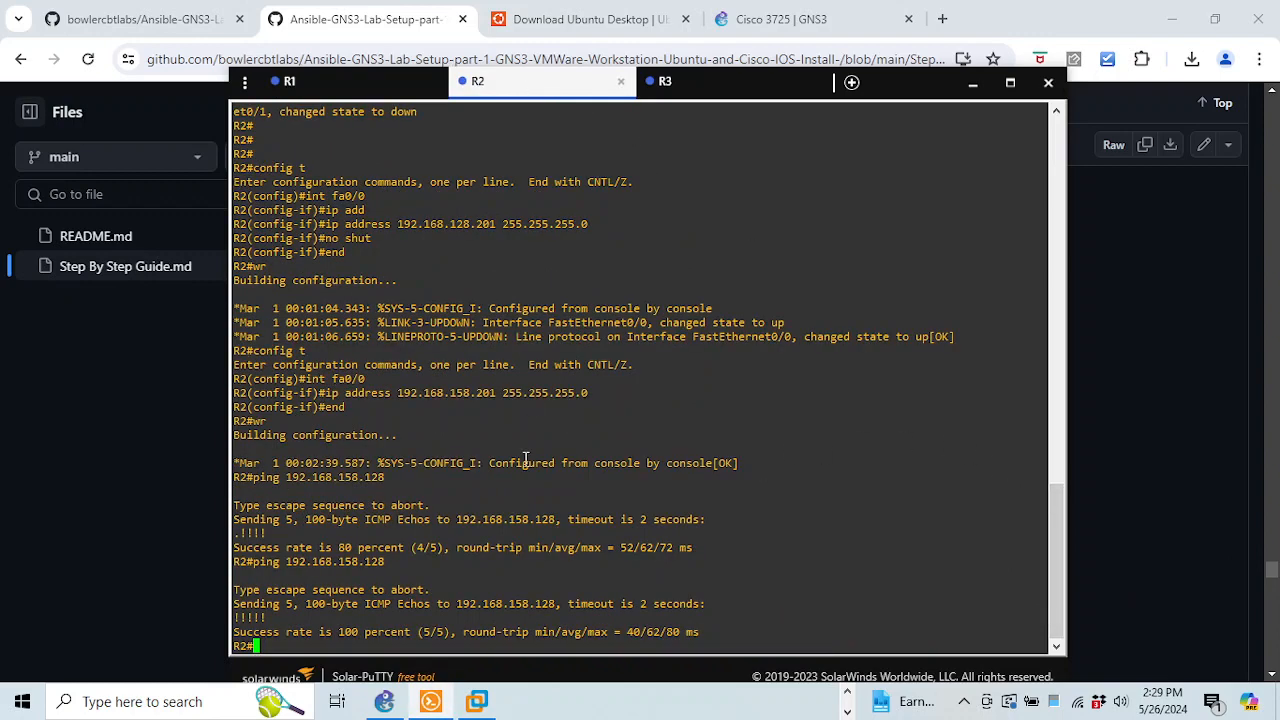
text(config t)
key(Return)
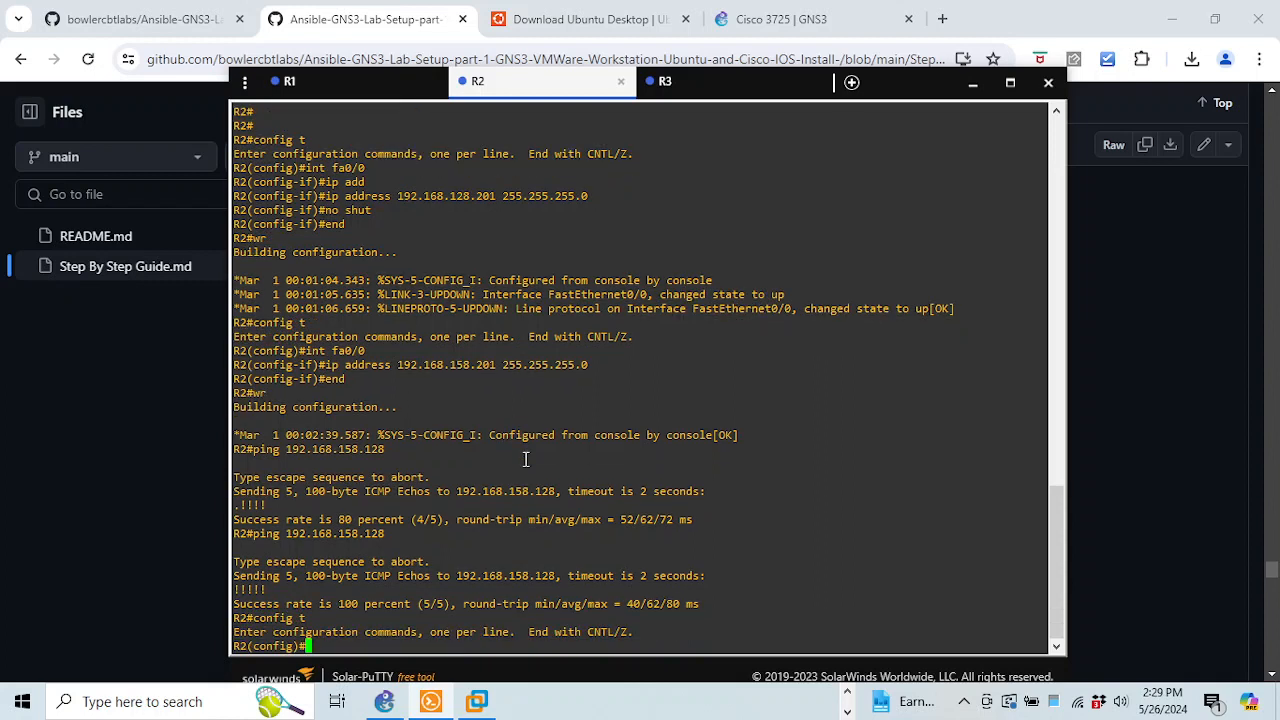
text(ip domain name bowlerc)
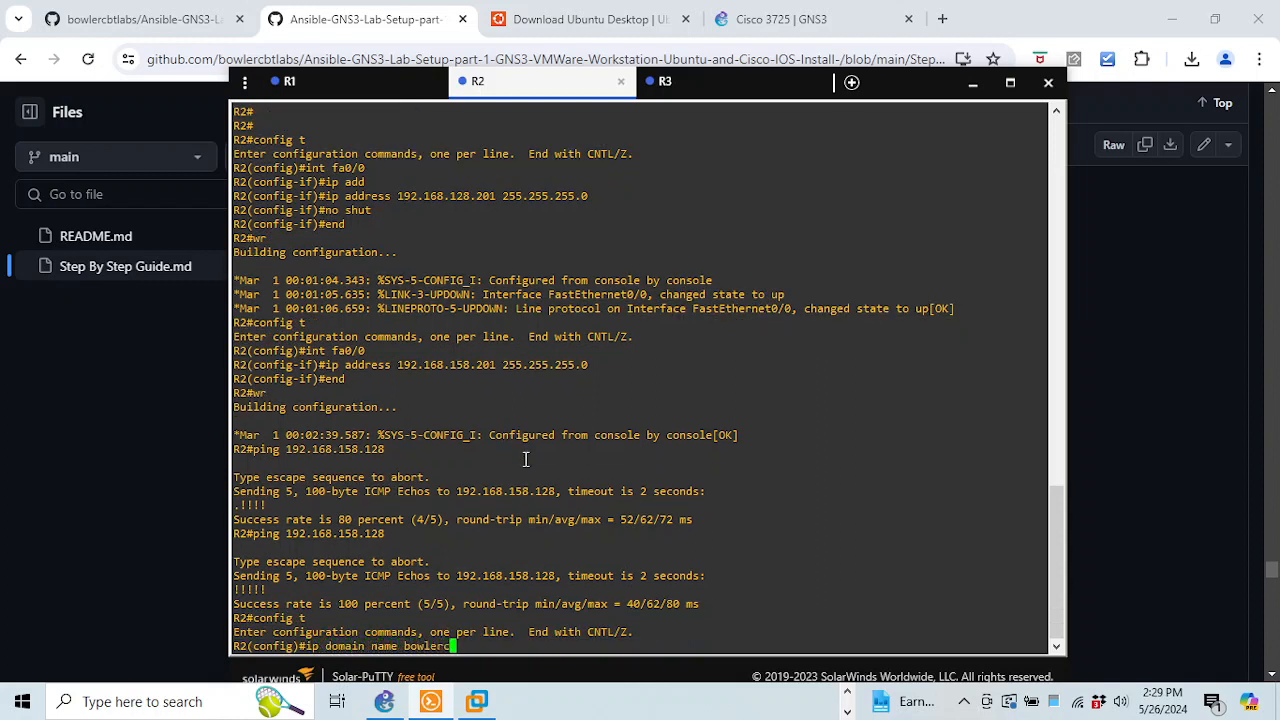
text(btlabs.com)
key(Return)
text(cry)
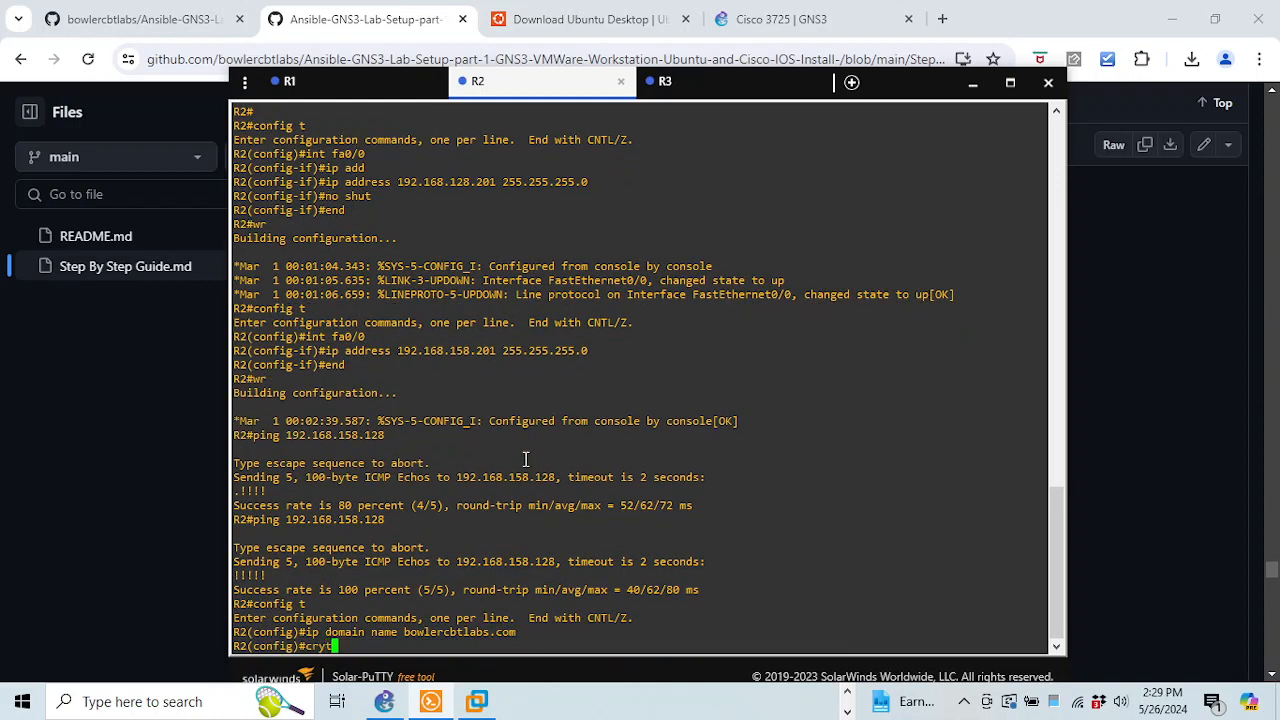
text(pto key)
key(Tab)
text(gen)
key(Tab)
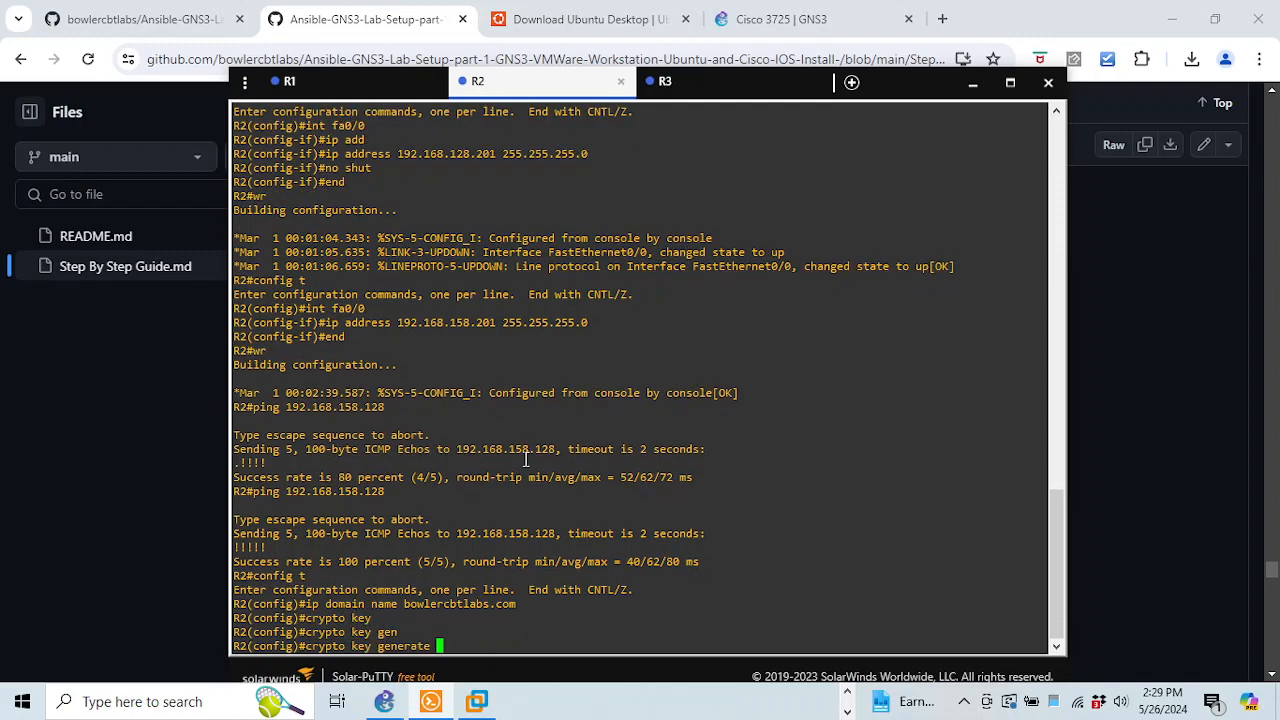
text(rsa)
key(Return)
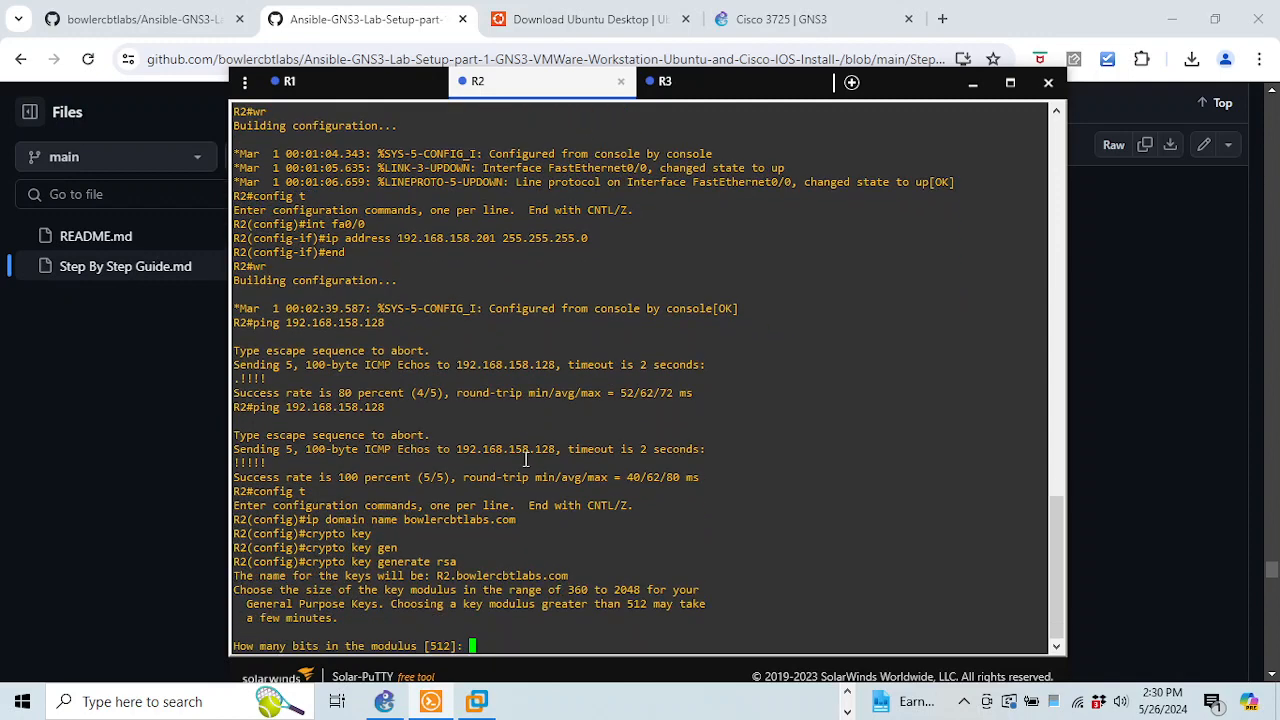
text(2048)
key(Return)
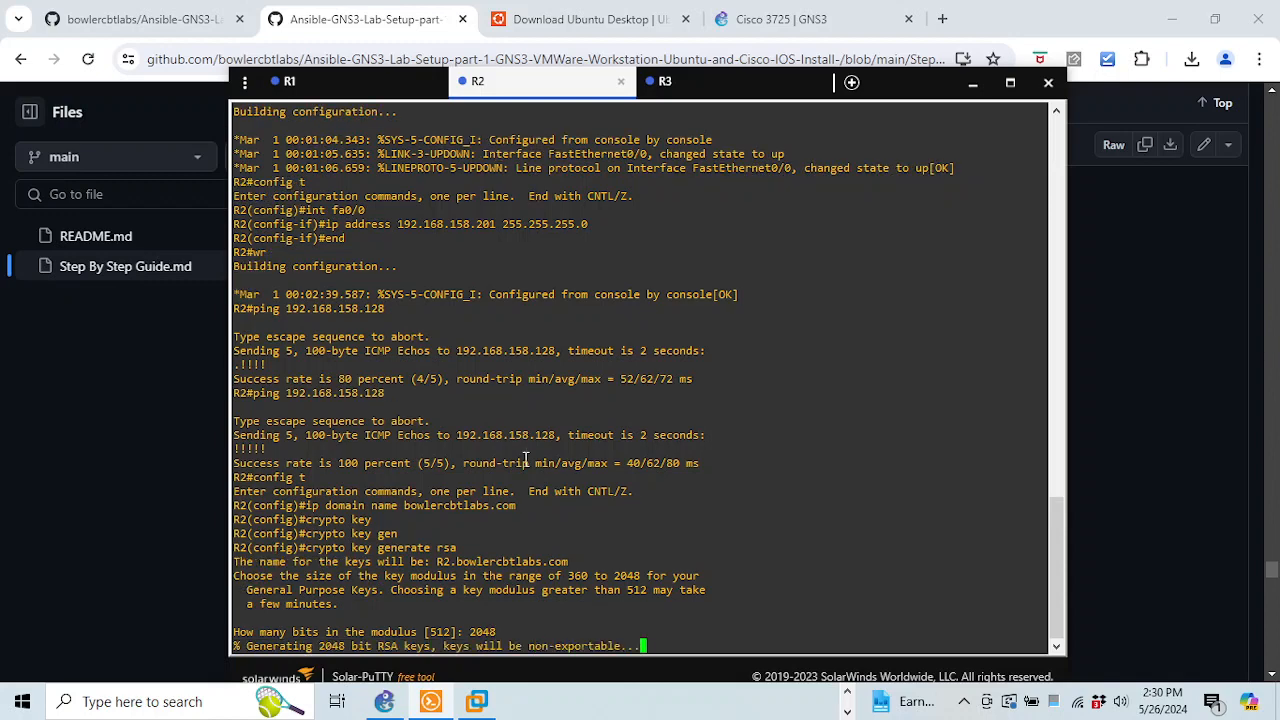
On R3, set the IP domain name to bowlercbtlabs.com
click(665, 81)
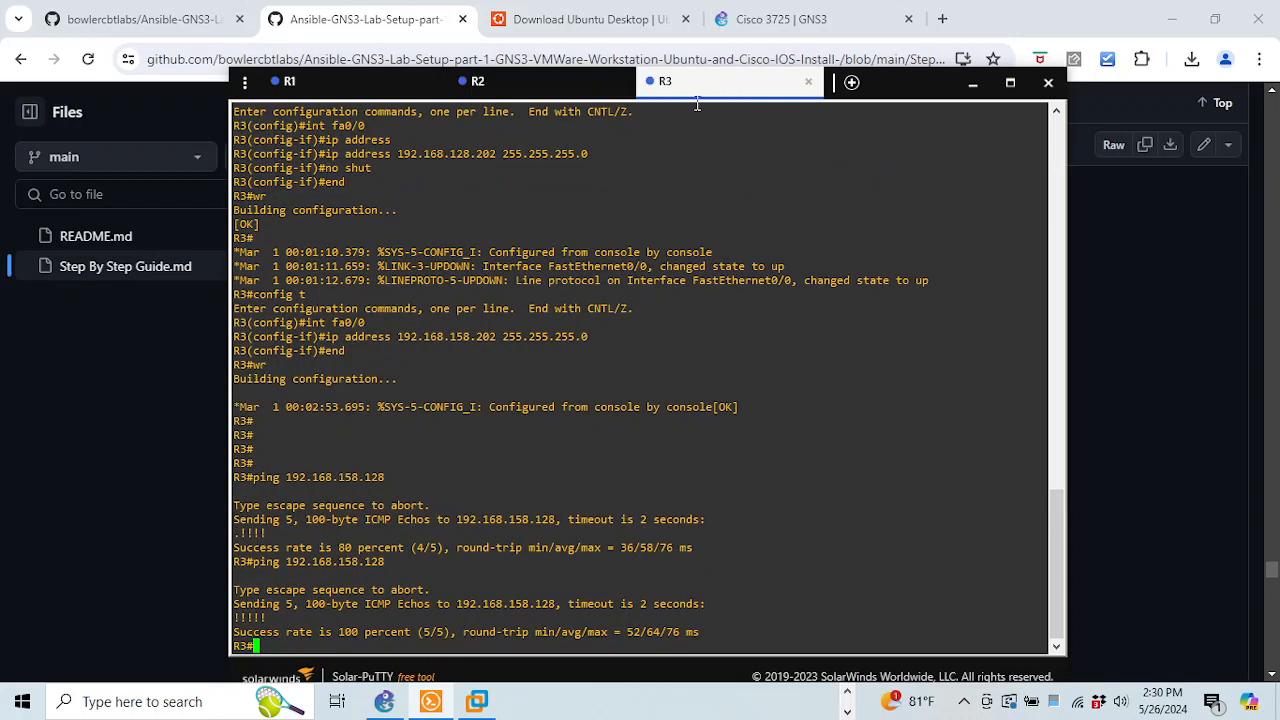
text(config t)
key(Return)
text(ip dom)
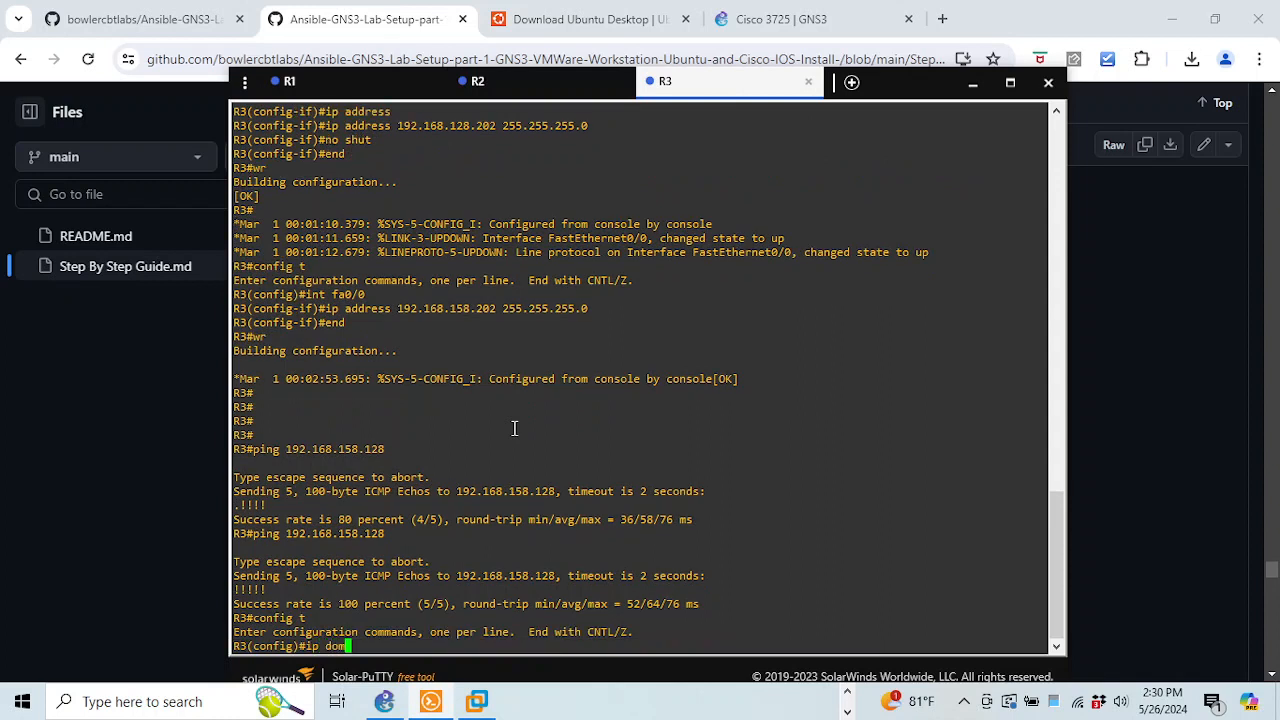
key(Tab)
text(nam)
key(Tab)
text(bo)
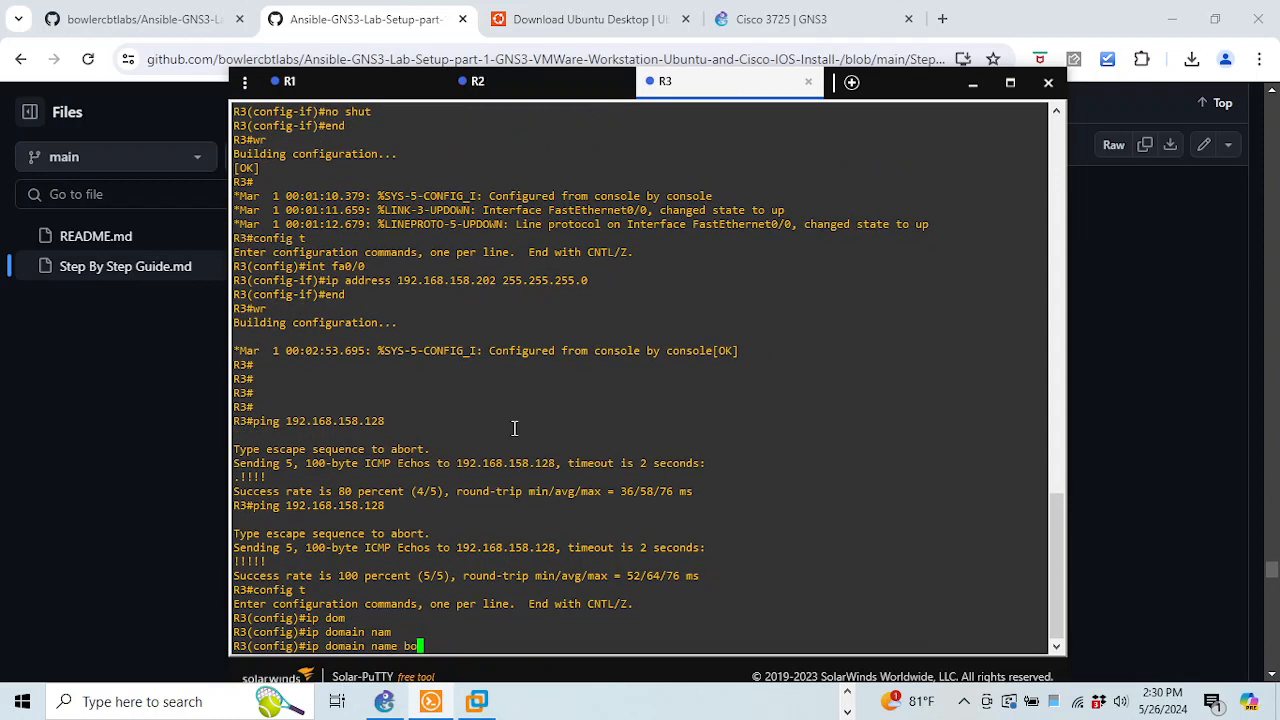
text(wlercbtlabs.com)
key(Return)
Generate 2048-bit RSA keys on R3, then return to R1's console
text(config)#c)
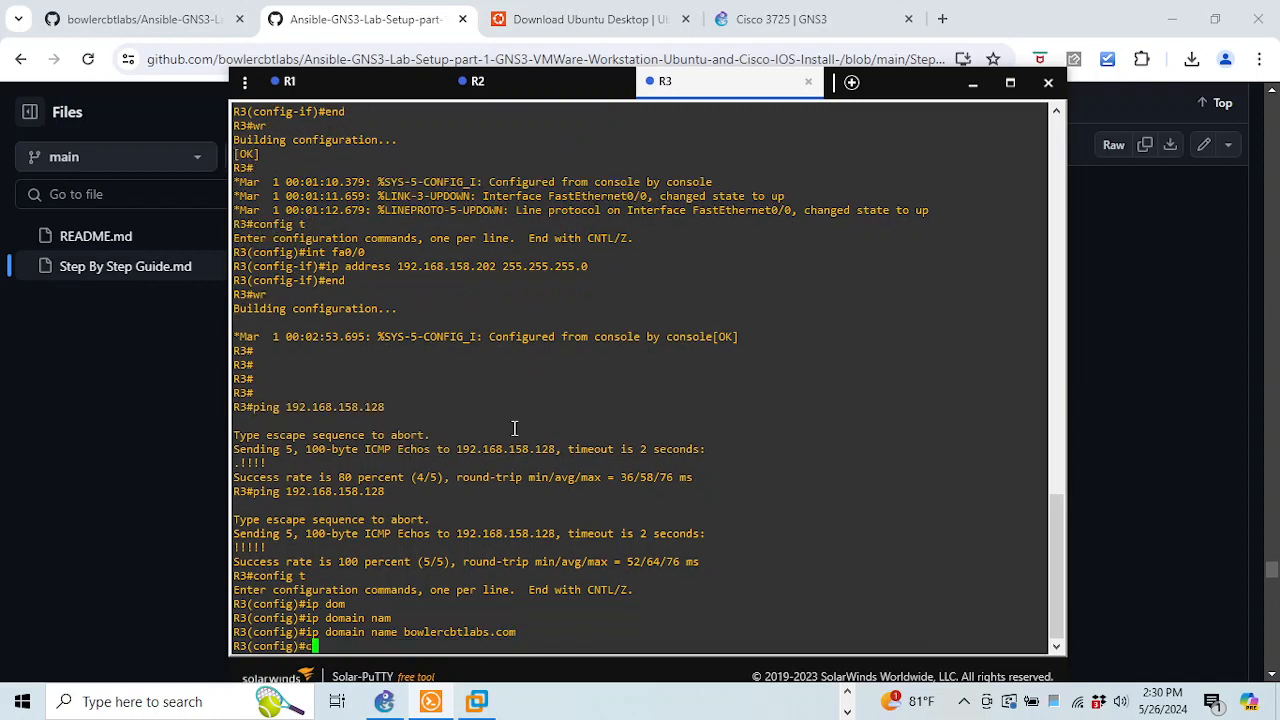
text(ry)
key(Tab)
text(key)
key(Tab)
text(gen)
key(Tab)
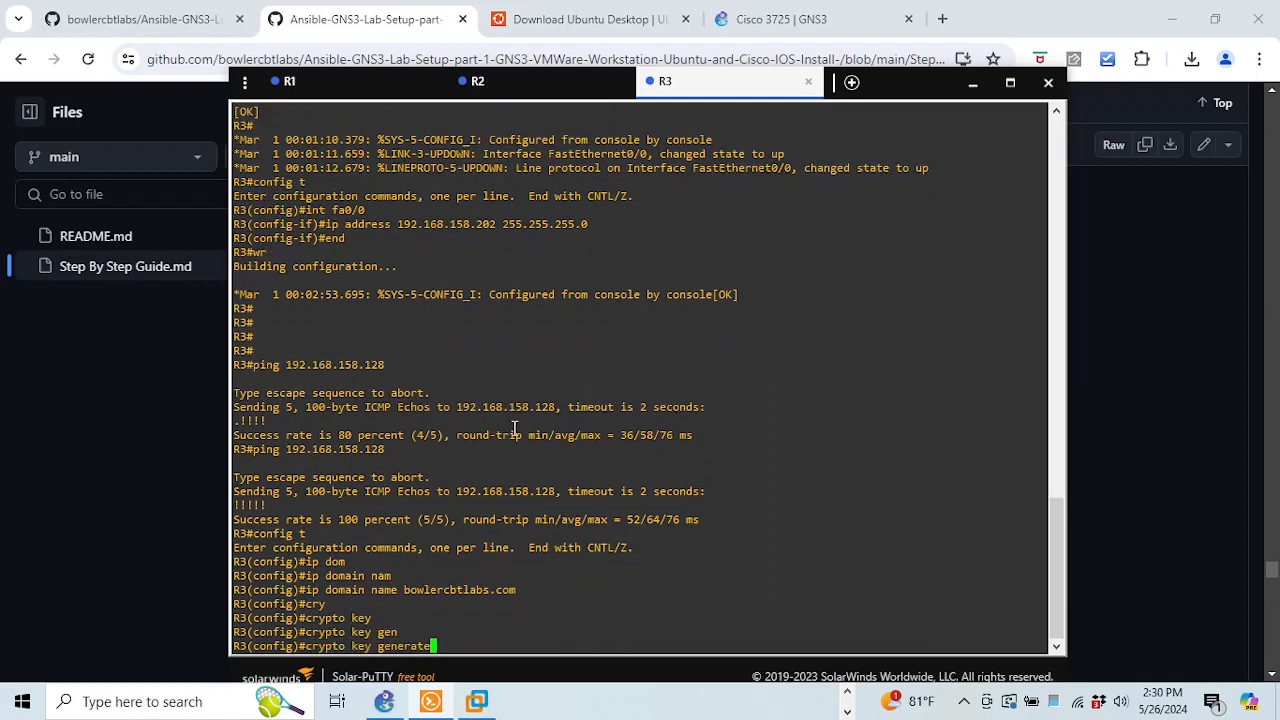
text(rsa)
key(Return)
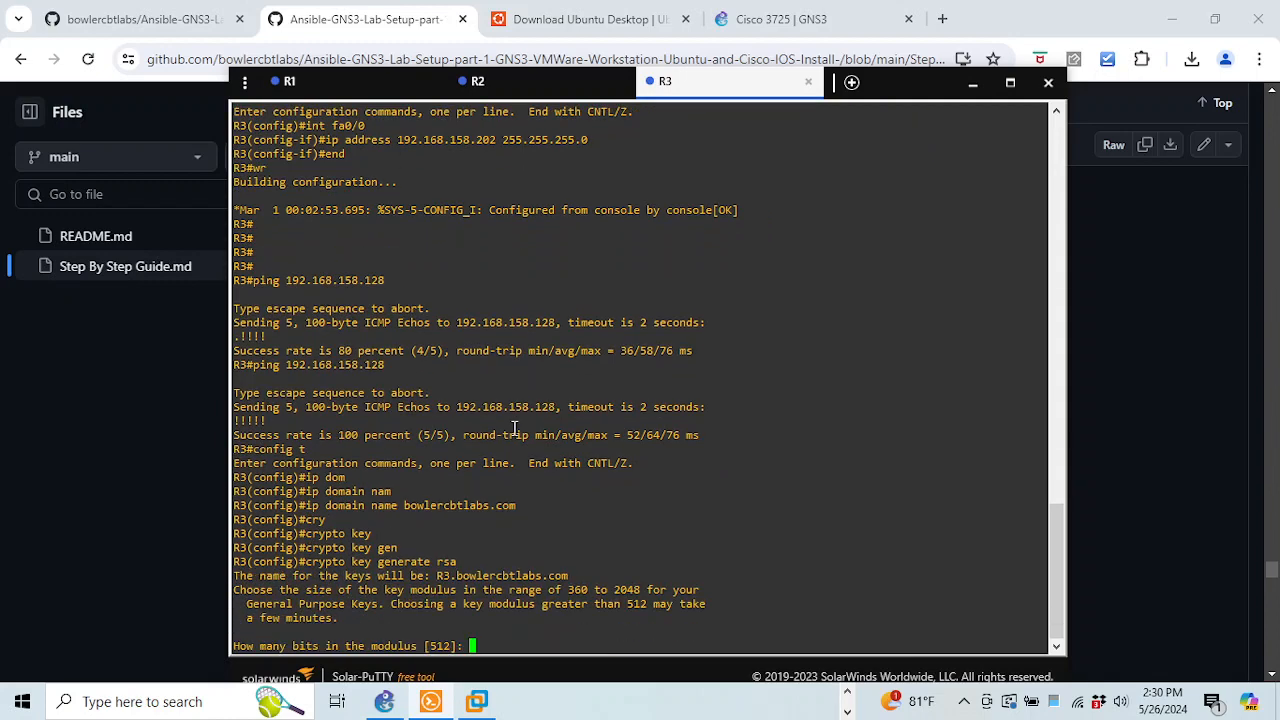
text(2048)
key(Return)
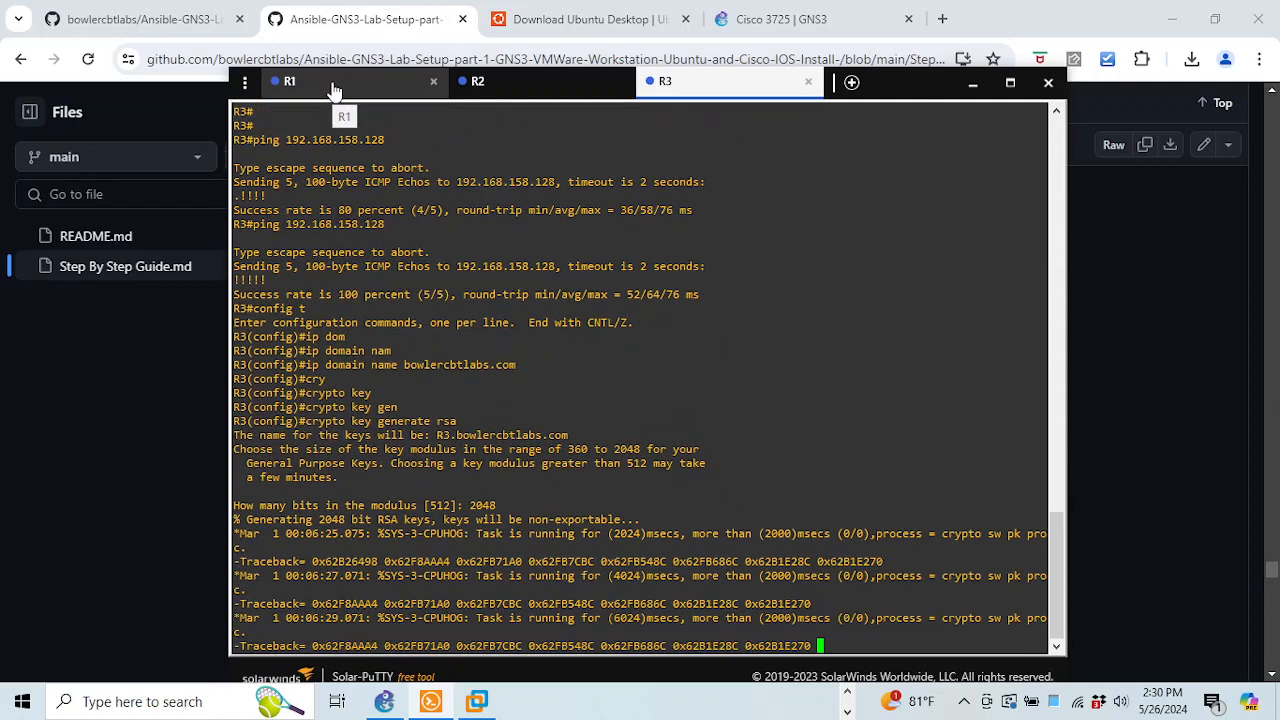
click(335, 84)
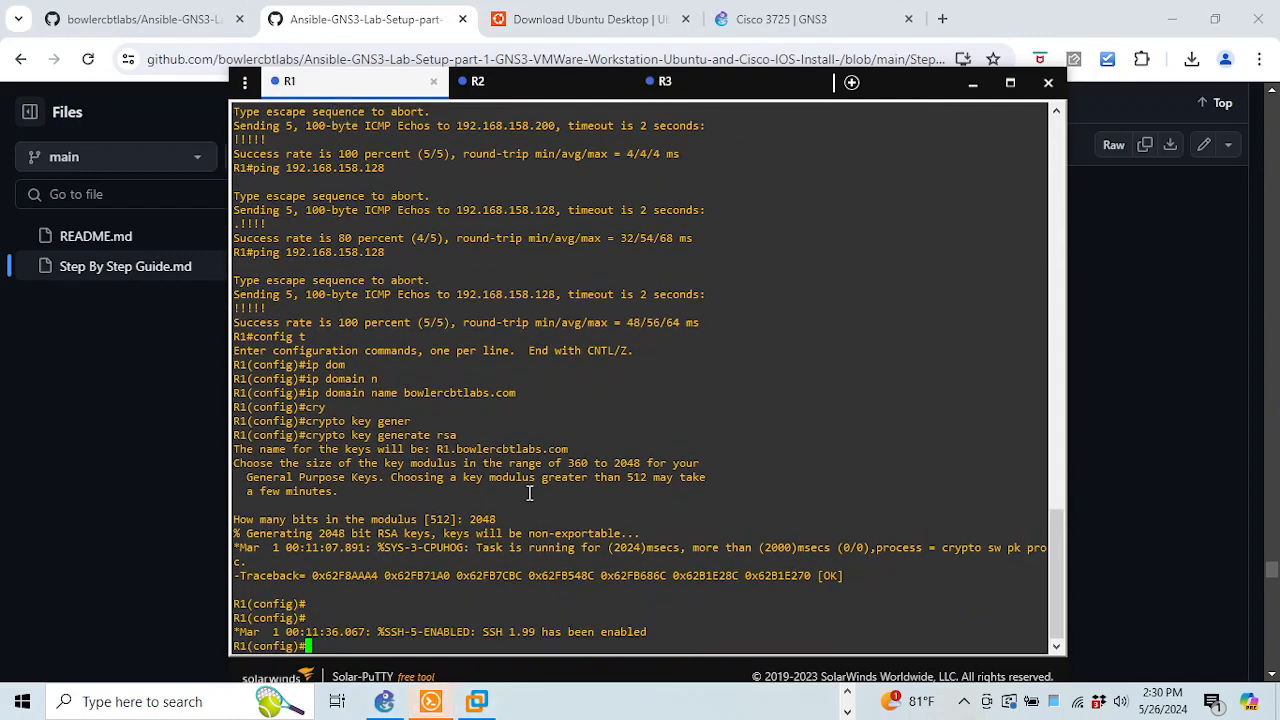
key(Return)
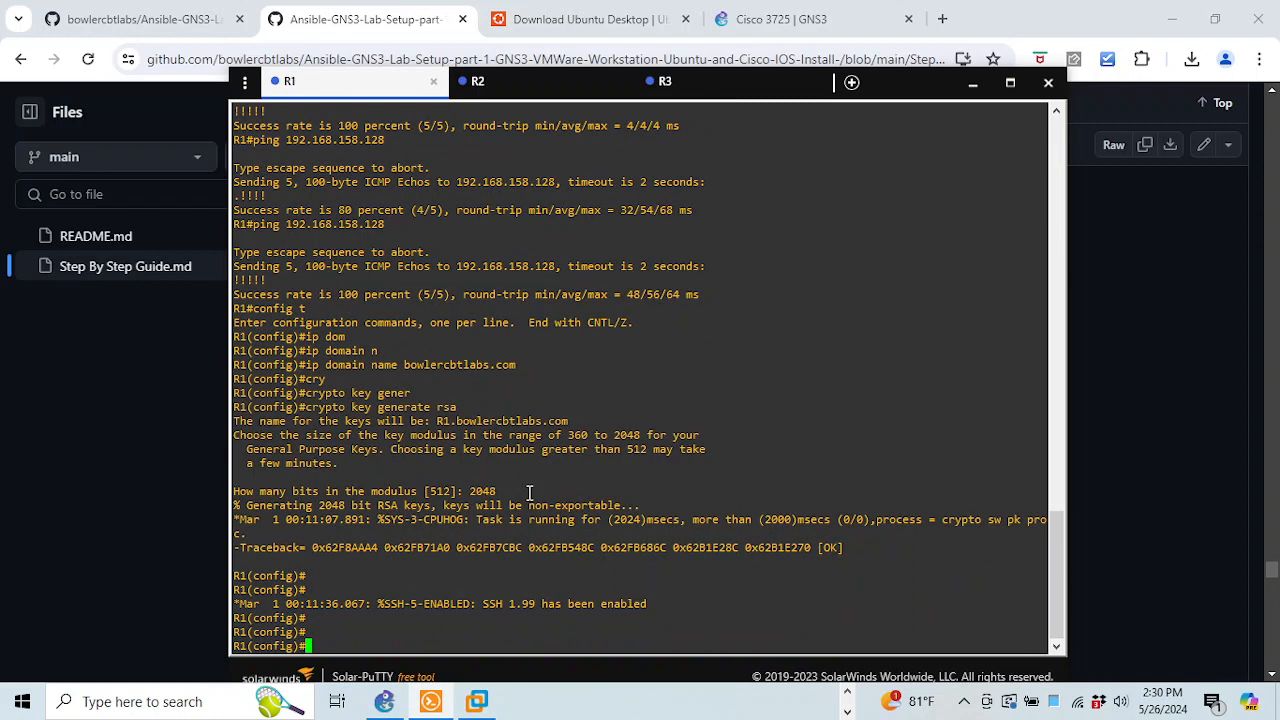
Set R1 to use SSH version 2 with ip ssh version 2
text(ip ssh)
key(Tab)
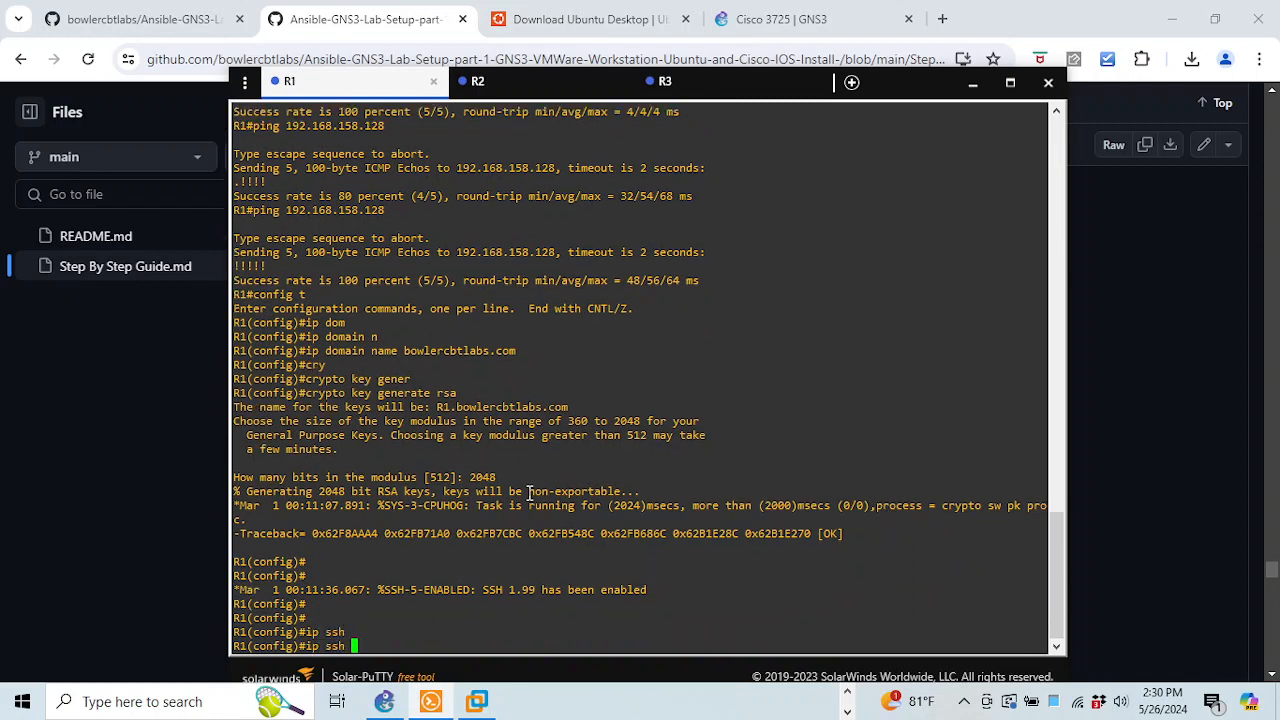
text(ver)
key(Tab)
text(2)
key(Return)
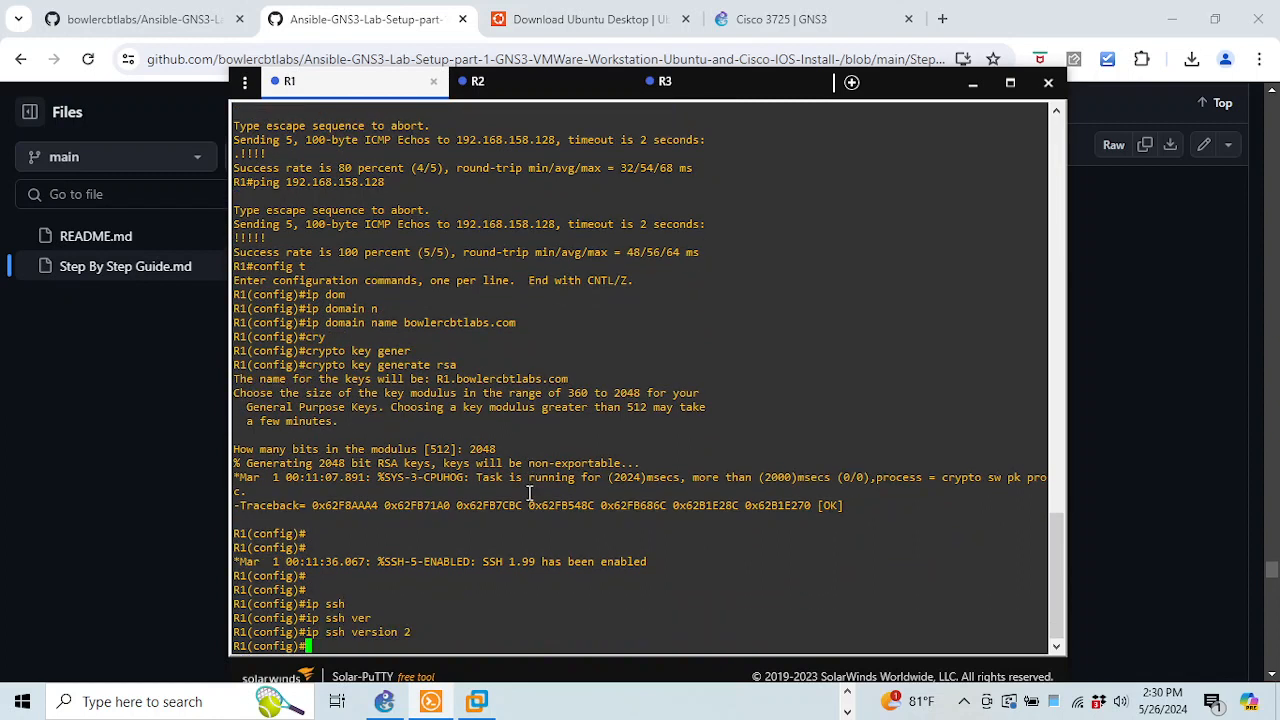
key(Return)
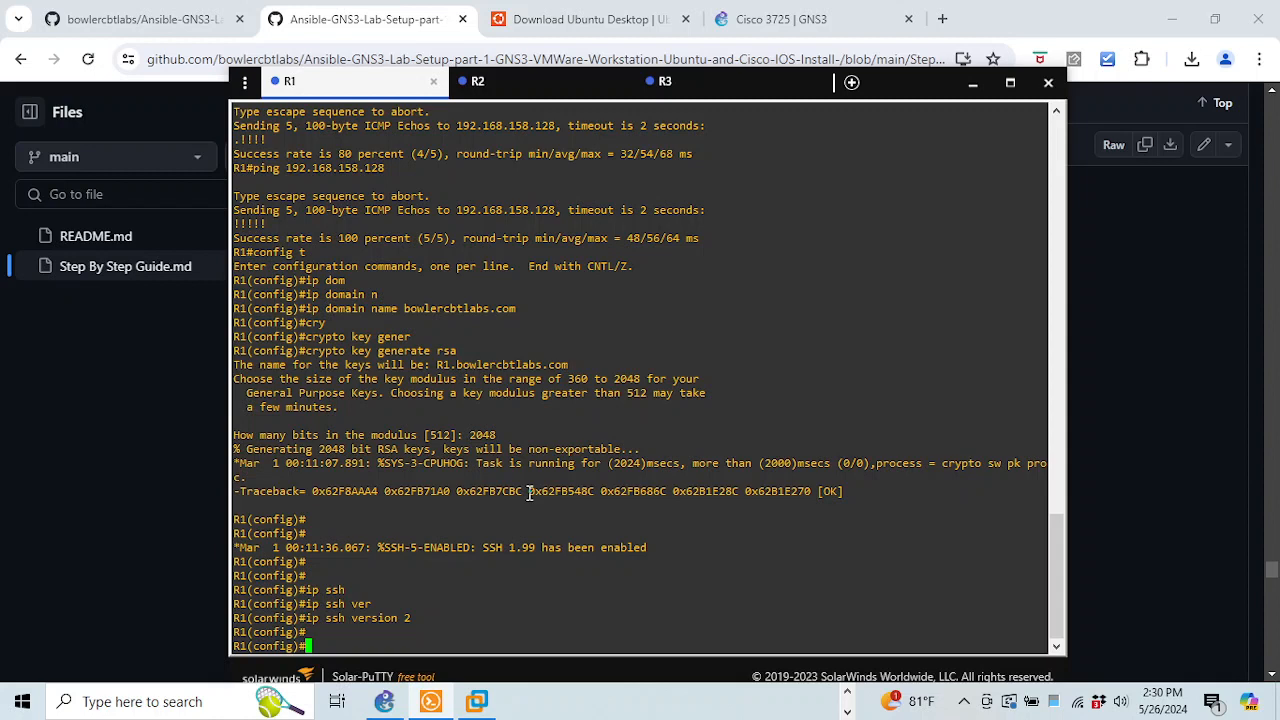
Require local user login on R1's VTY lines 0 4
text(line vty 0 4)
key(Return)
text(loc)
text(go)
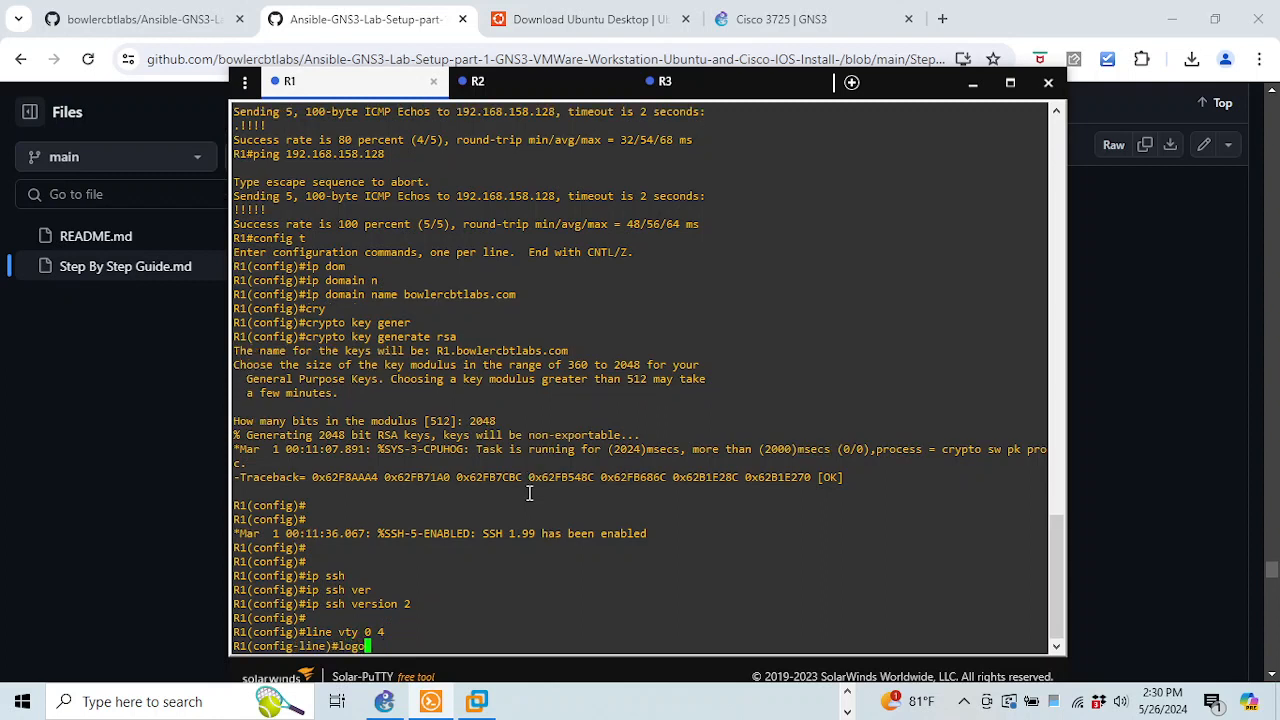
key(Tab)
text(i)
key(Tab)
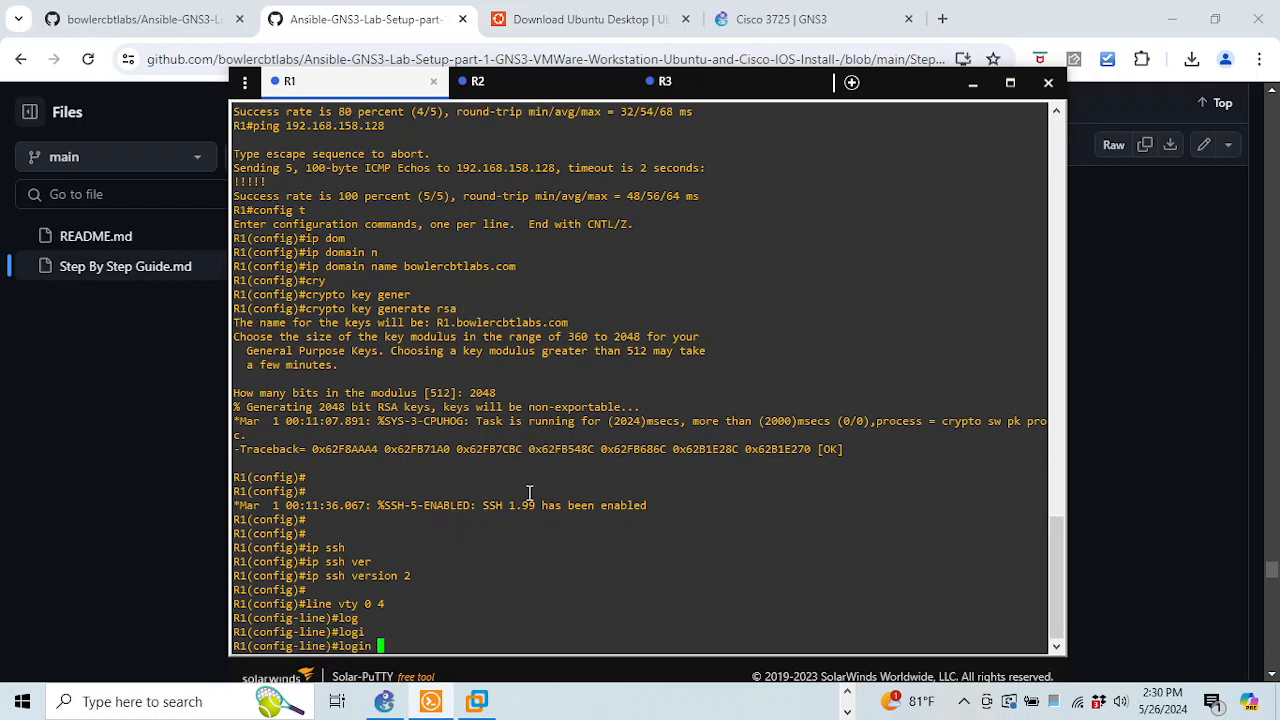
text(loca)
key(Tab)
key(Return)
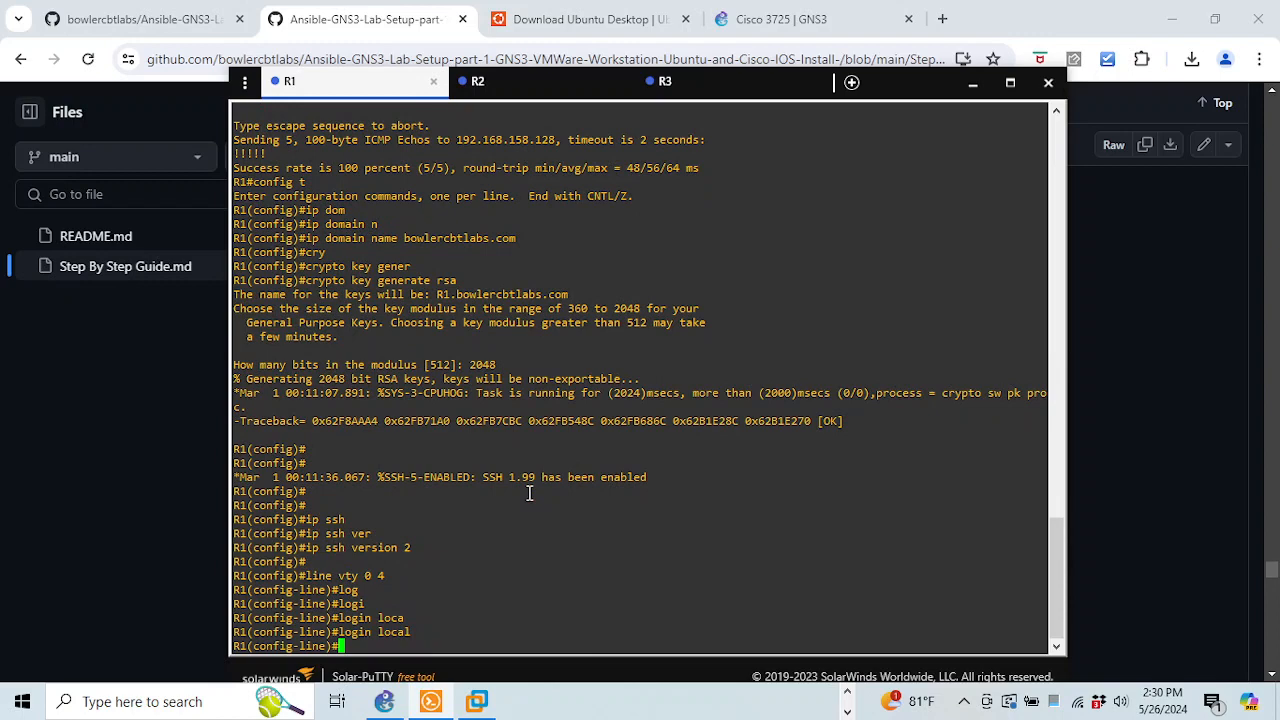
Restrict R1's VTY lines to SSH-only transport input and leave line configuration
text(tran)
key(Tab)
text(in)
key(Tab)
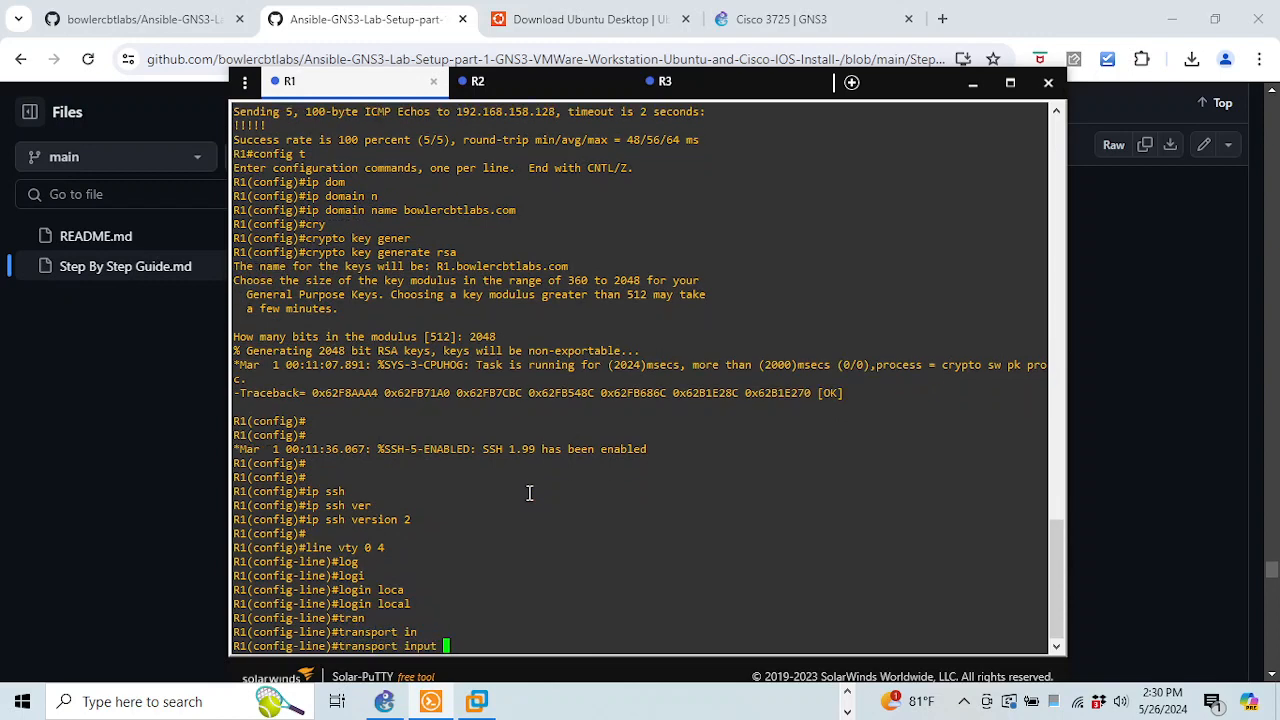
text(ssh)
key(Tab)
key(Return)
key(Return)
key(Return)
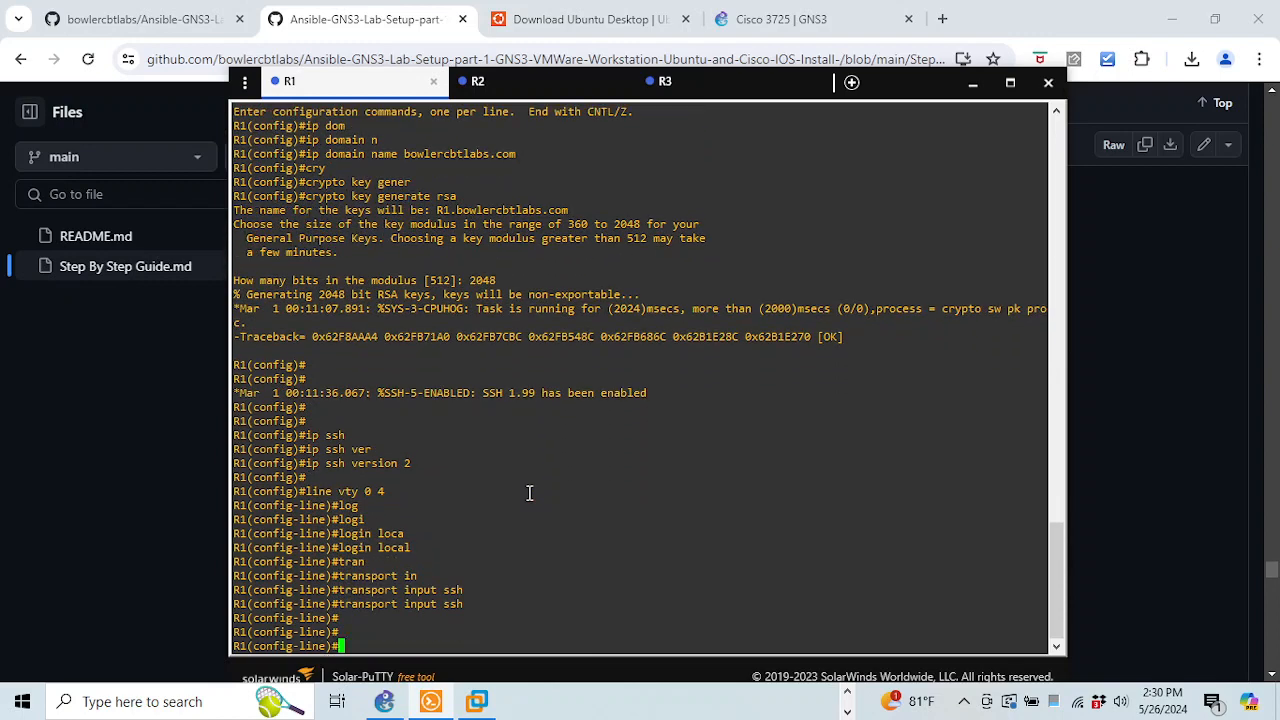
text(exit)
key(Return)
Create a privilege 15 local user with a password on R1, and copy that command line
text(use)
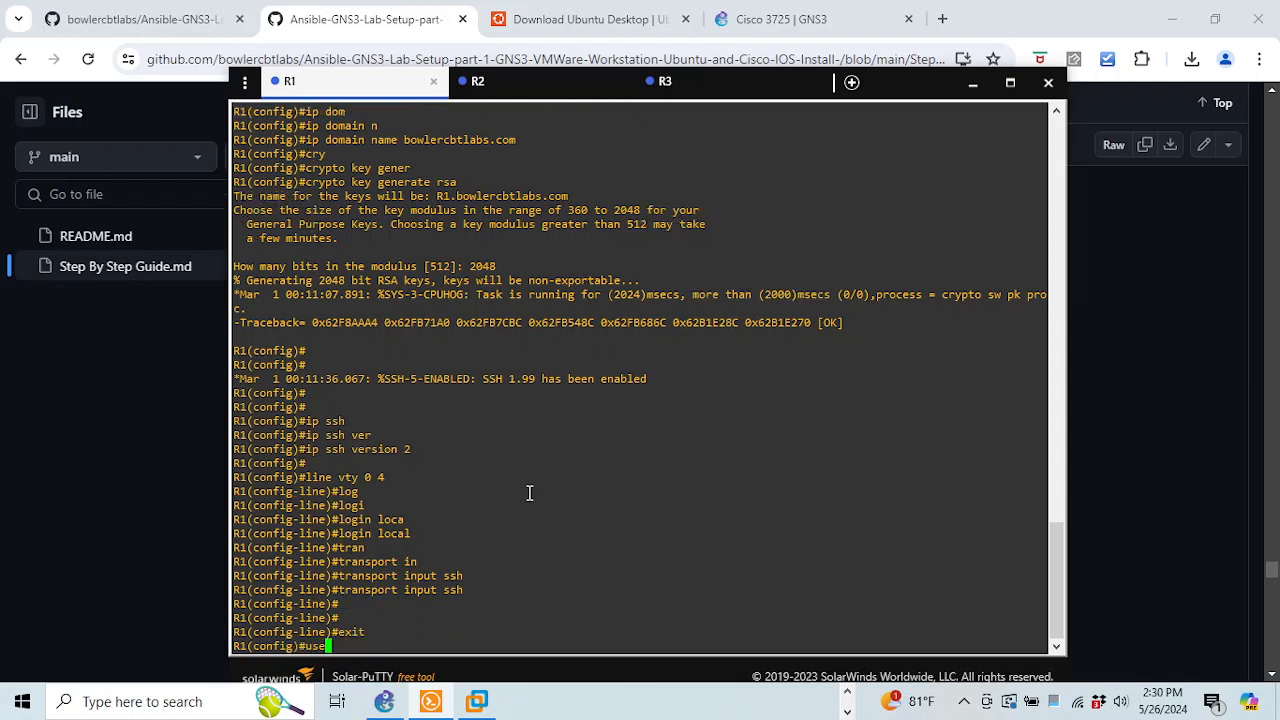
text(rname steve pri)
key(Tab)
text(15 )
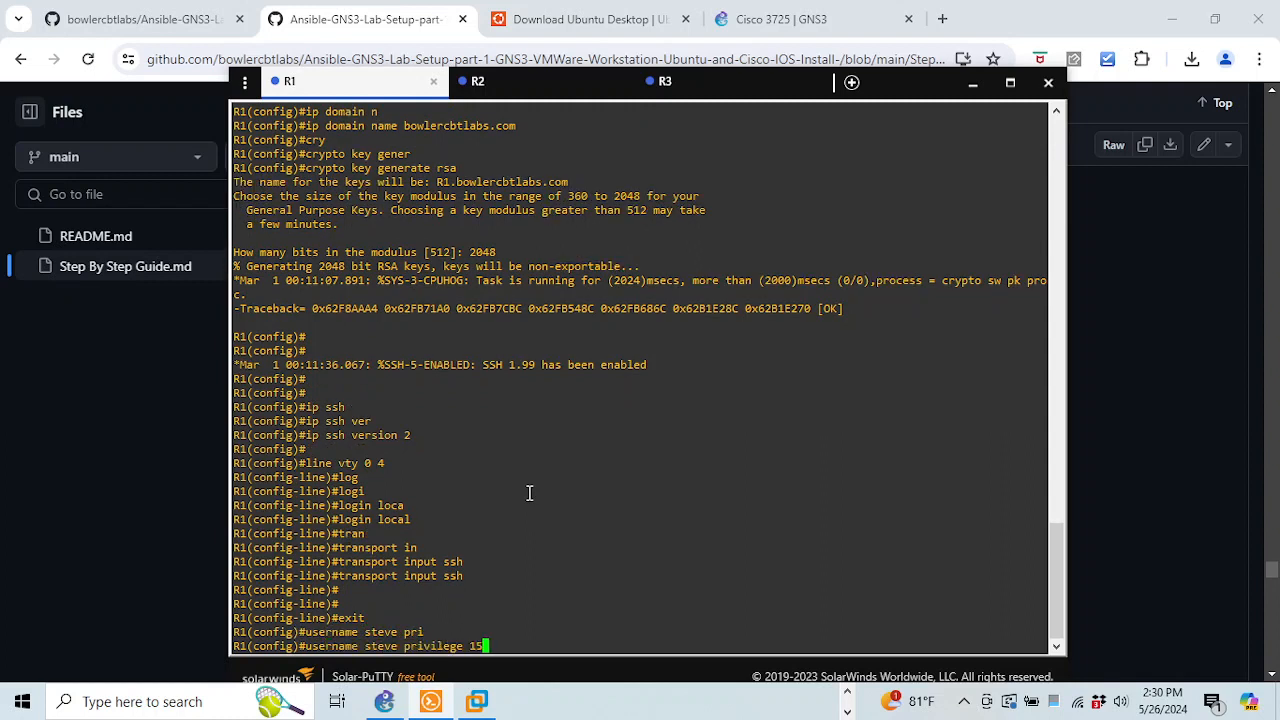
text(?)
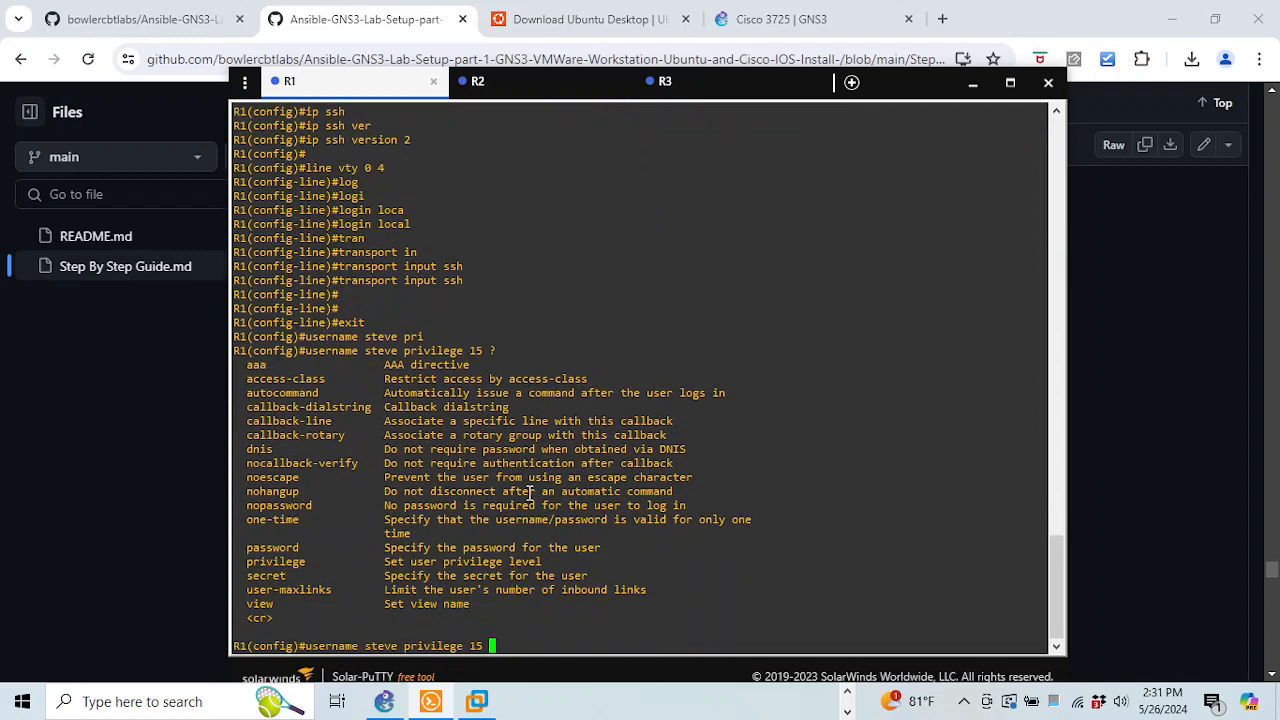
text(pas)
key(Tab)
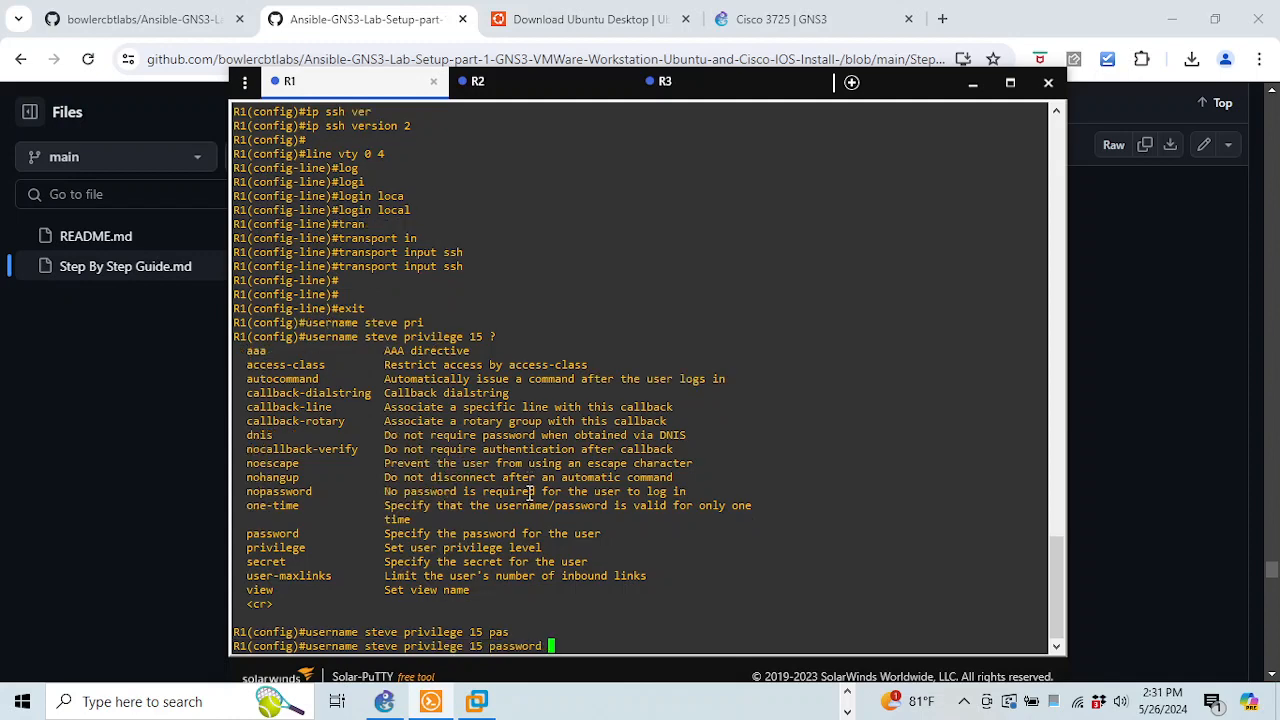
text(?0 ?)
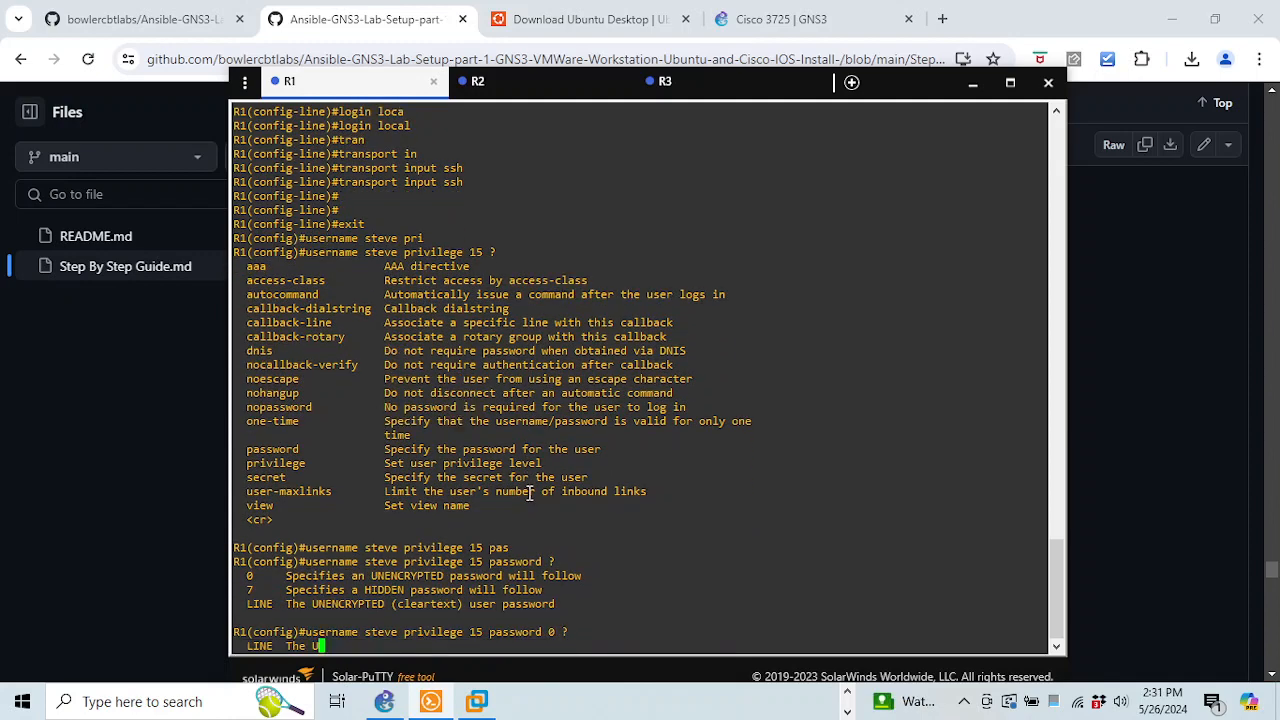
text(password 0 password)
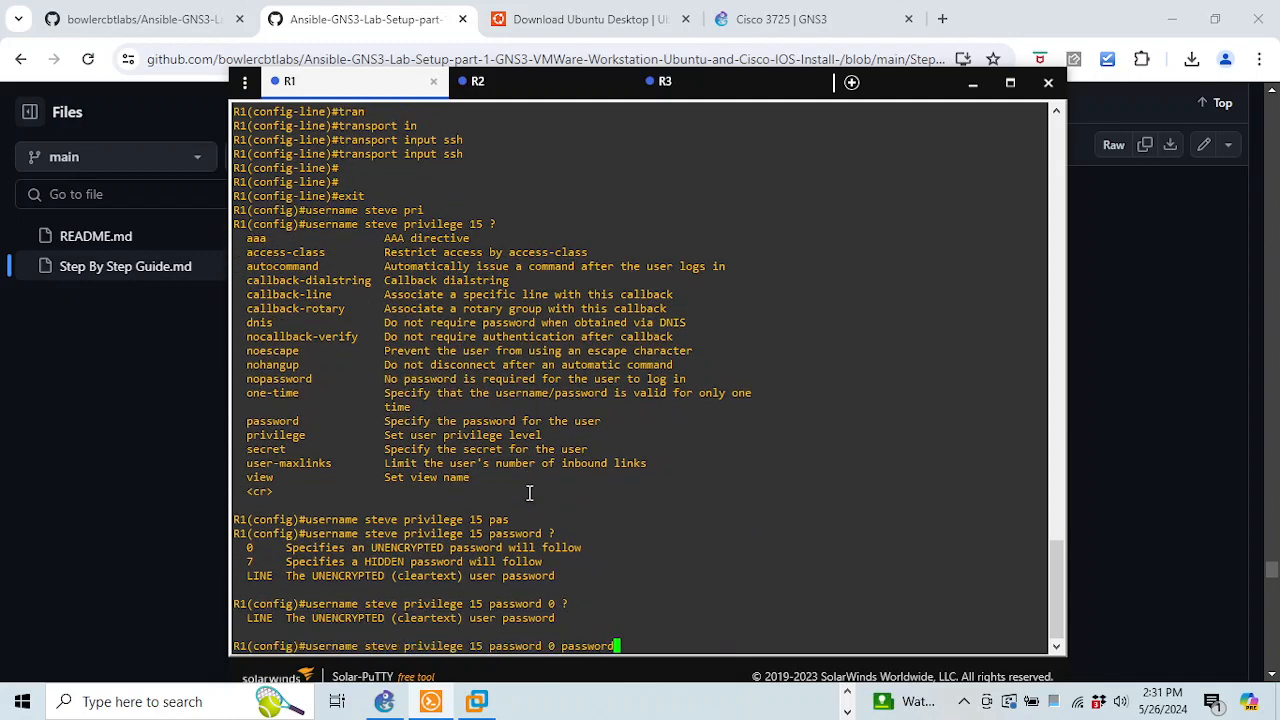
key(Return)
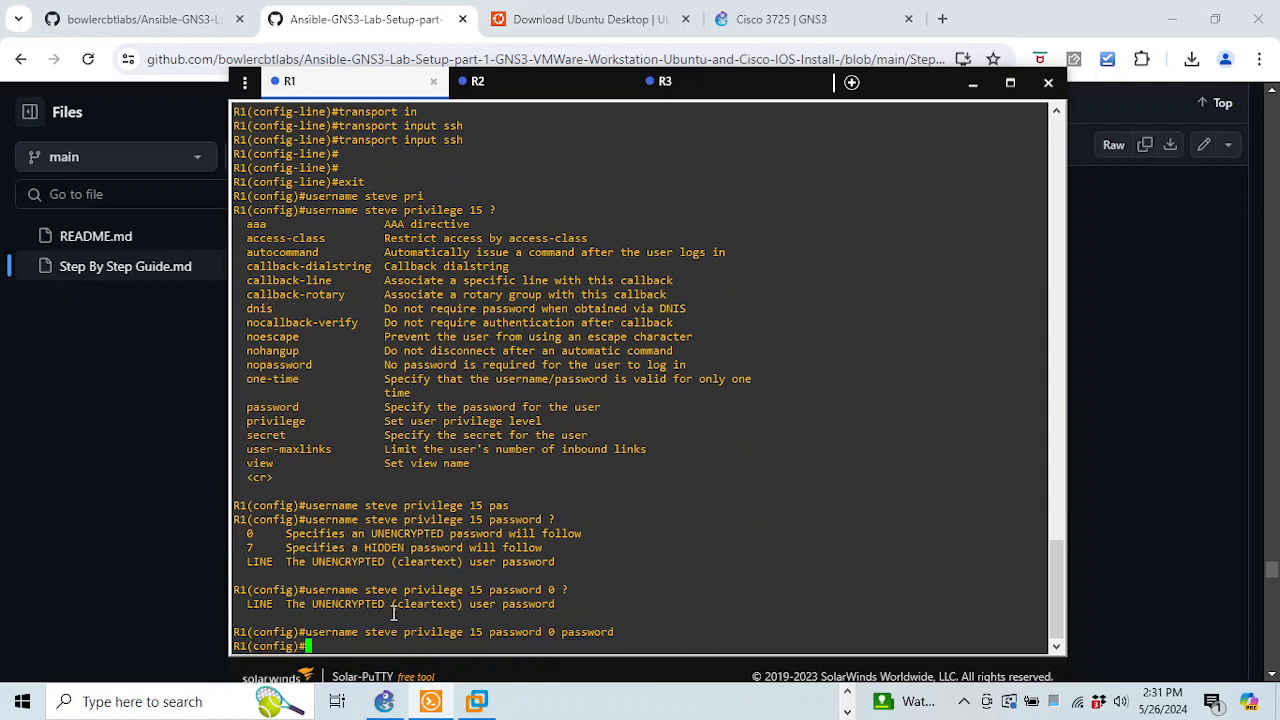
drag(309, 632, 616, 630)
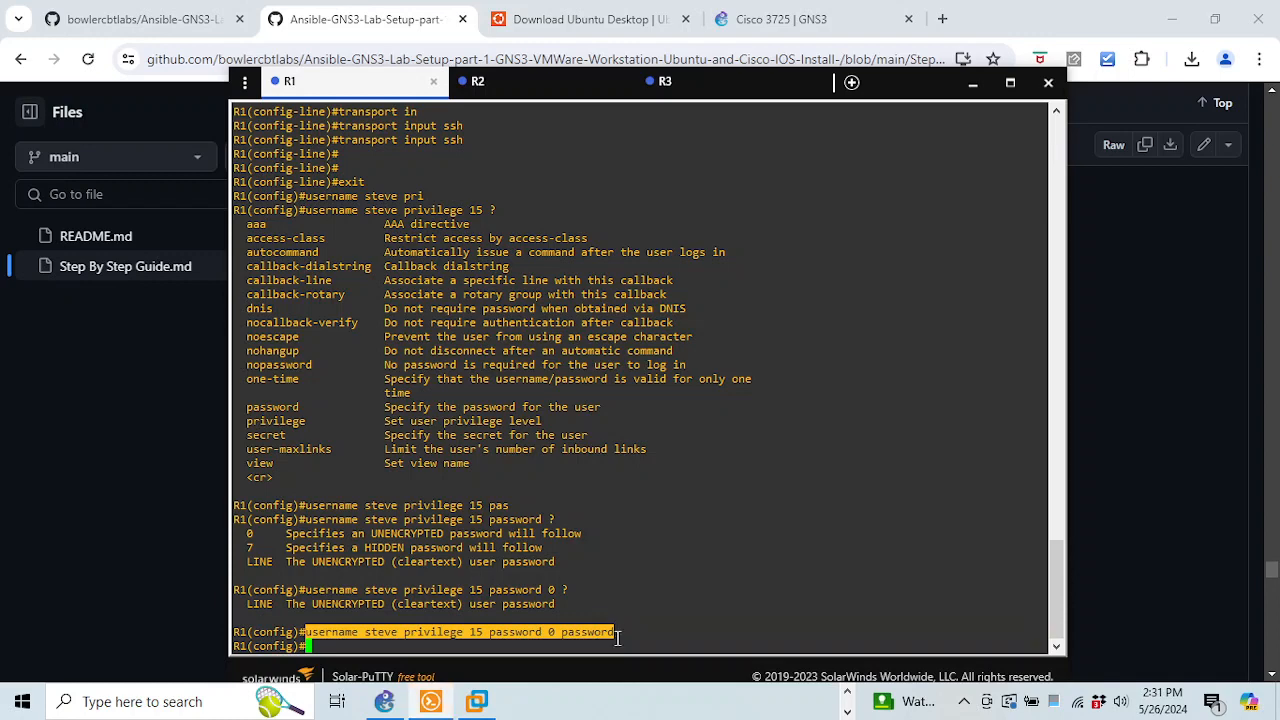
key(ctrl+z)
Paste and run the privilege-15 local user command on R2 and R3
click(562, 90)
right_click(509, 441)
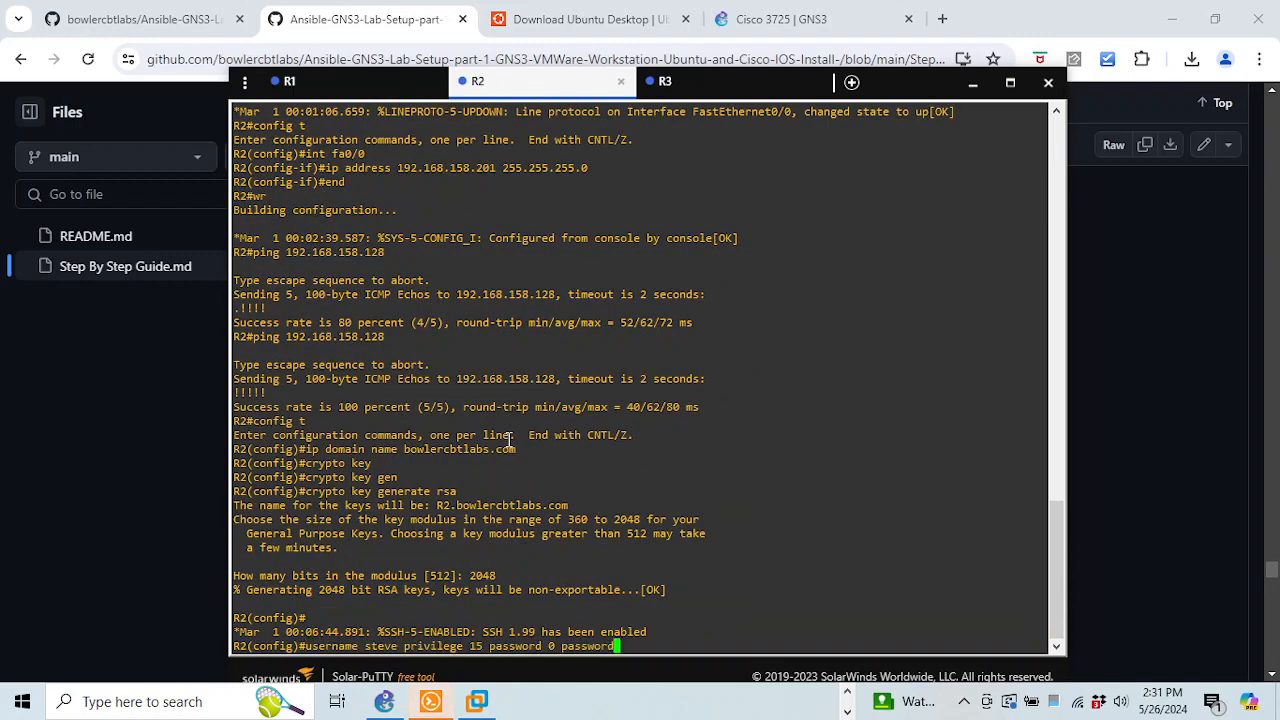
key(Return)
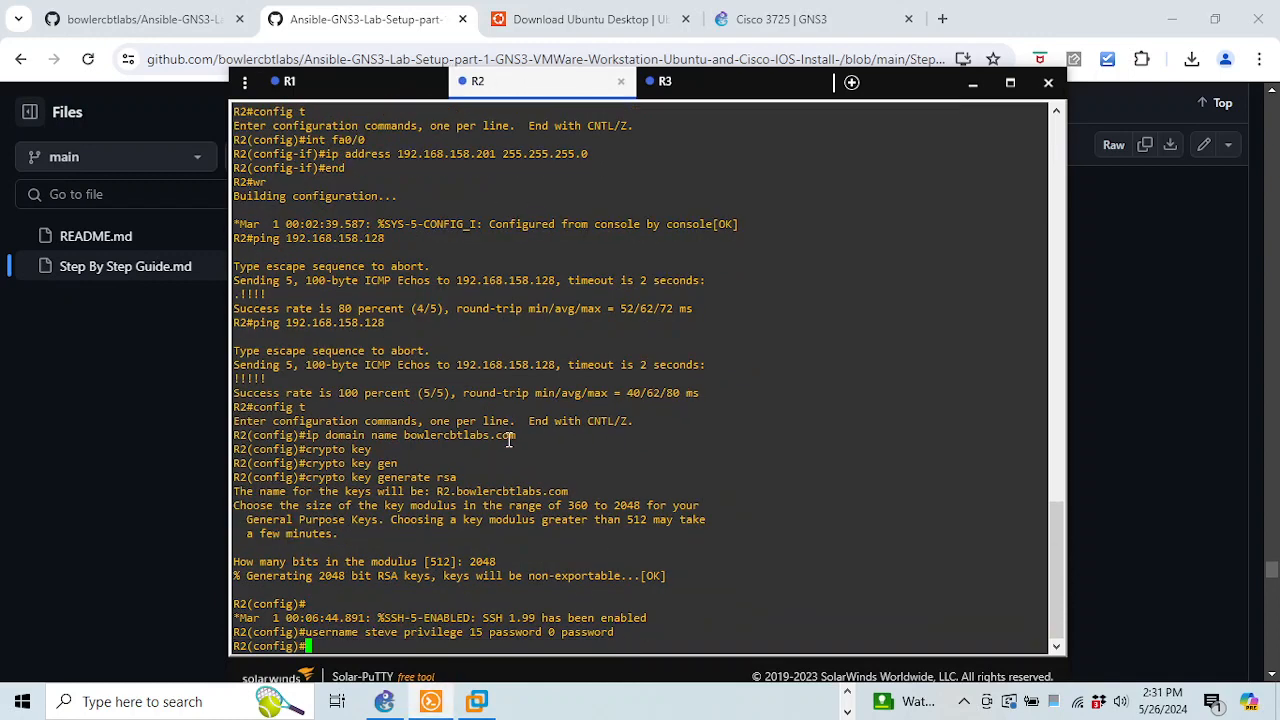
click(740, 90)
right_click(547, 348)
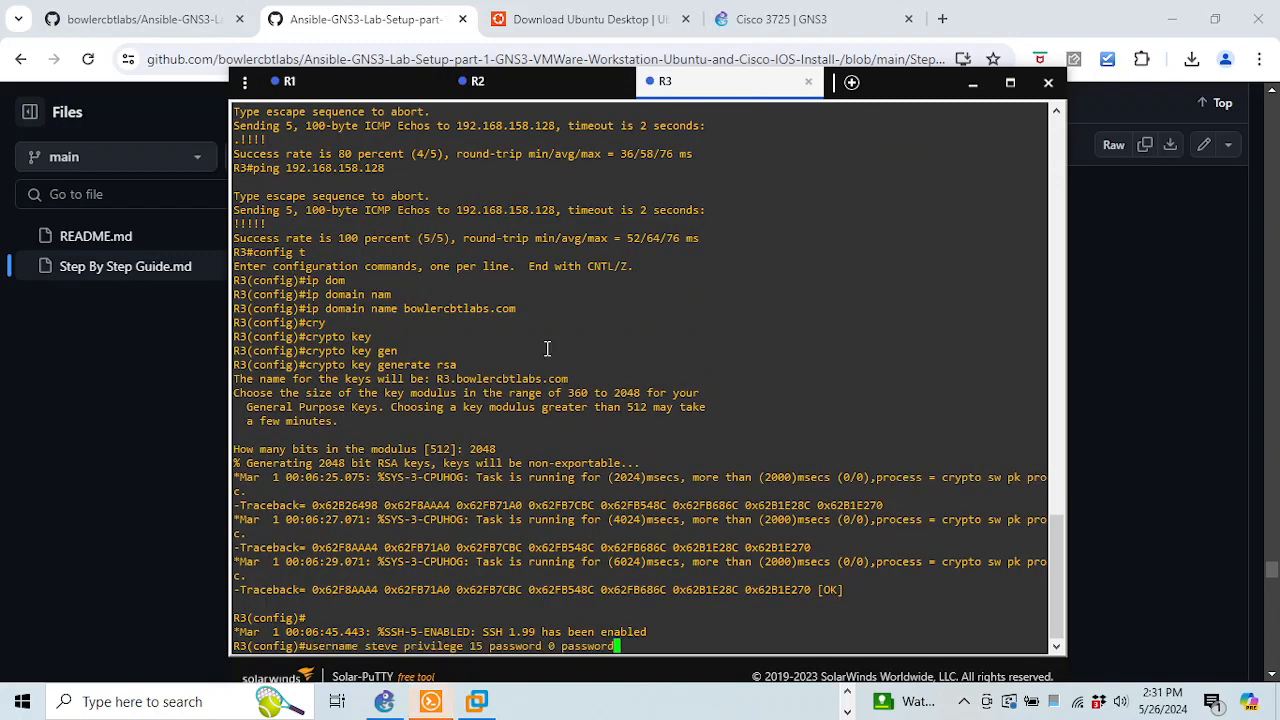
key(Return)
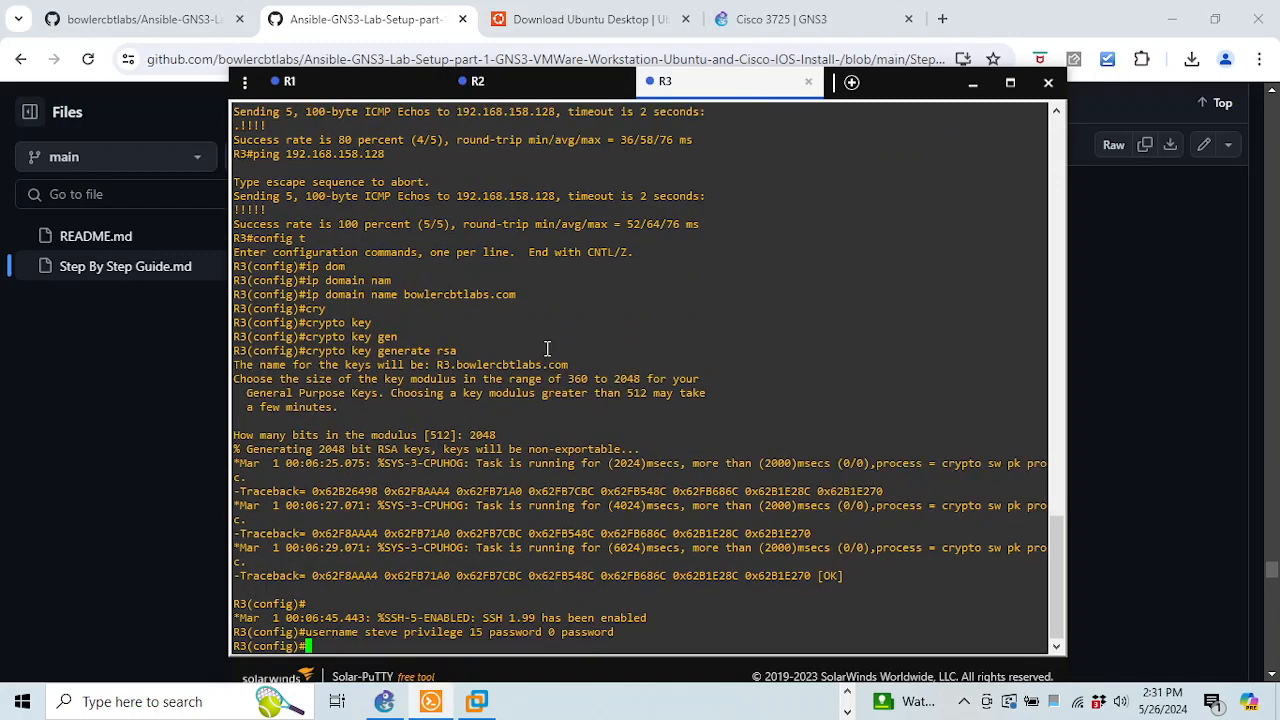
On R2, require local login on VTY lines 0 4
click(523, 86)
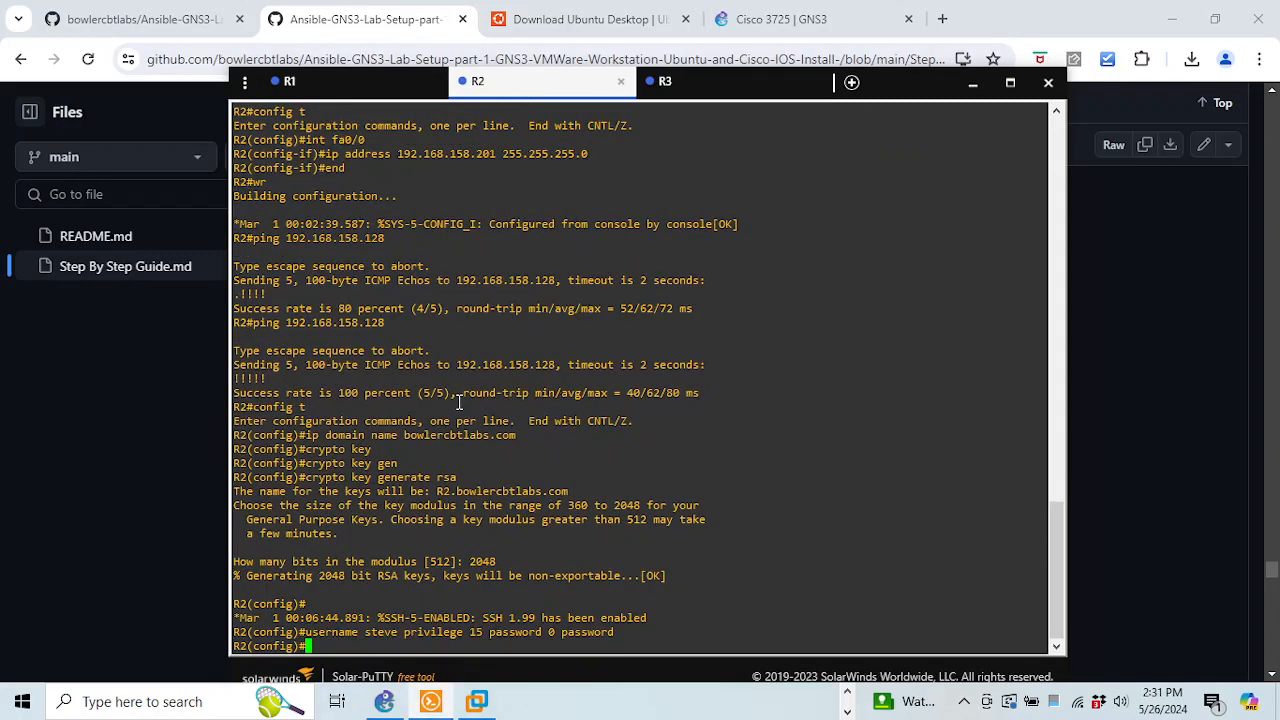
text(line btty 0 4)
key(Return)
text(log)
key(Tab)
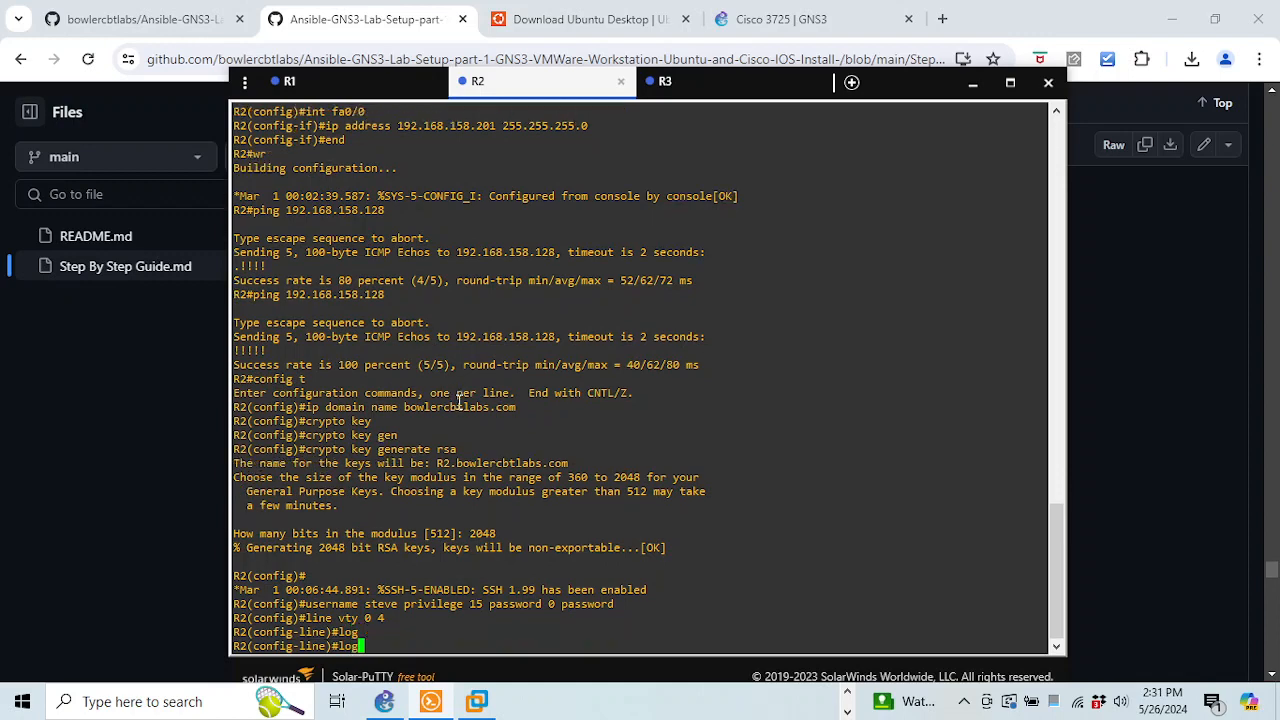
text(i)
key(Tab)
text(loc)
key(Tab)
key(Return)
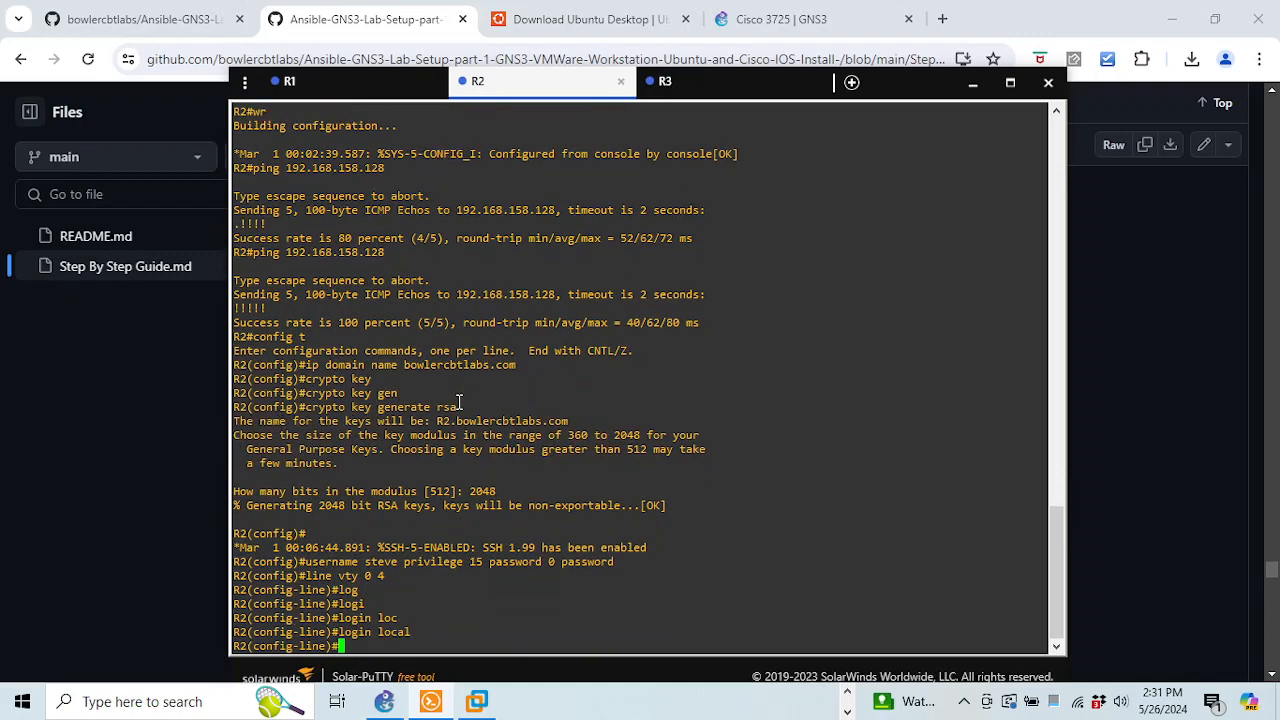
Allow only SSH transport input on R2's VTY lines and exit line configuration
text(tran)
key(Tab)
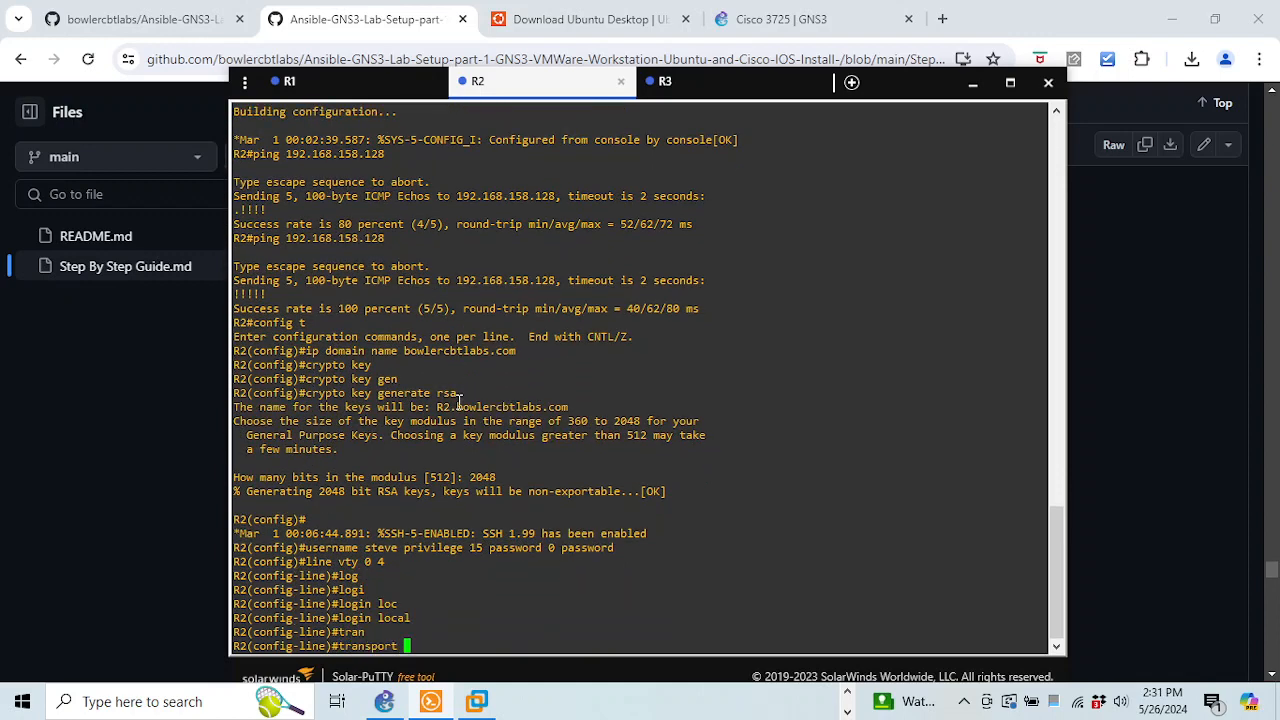
text(int)
key(Tab)
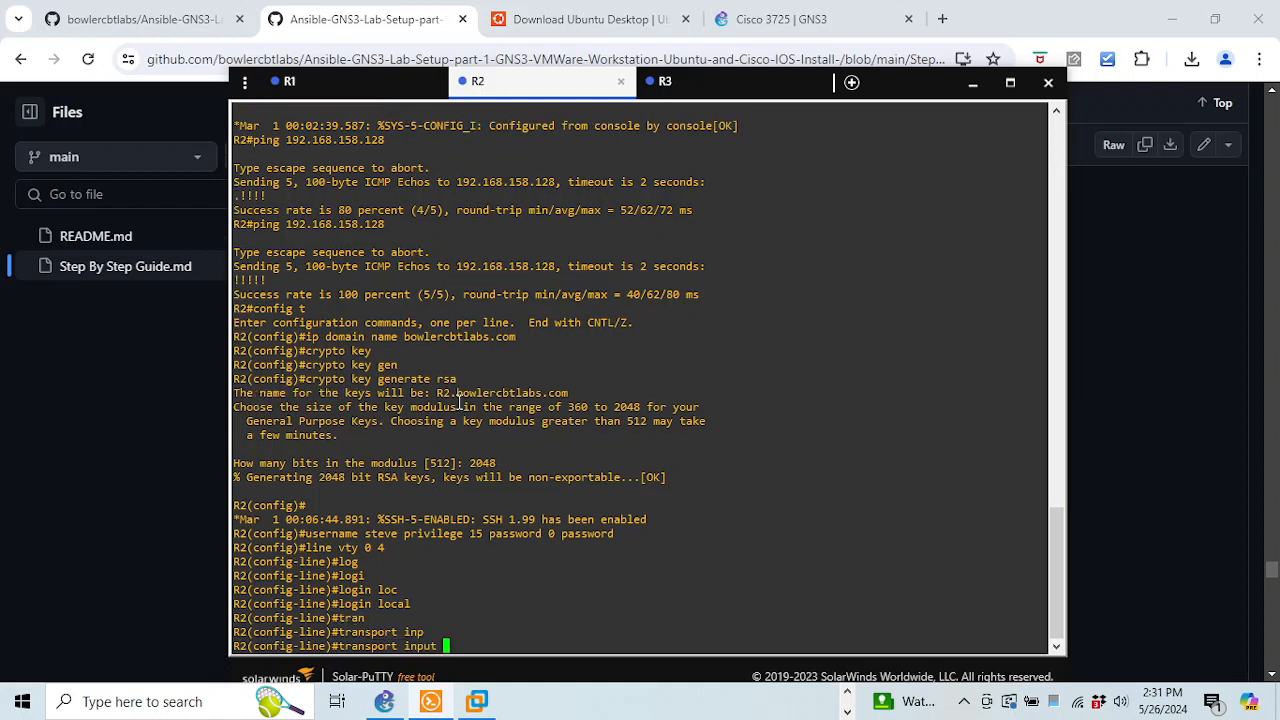
text(ssh)
key(Return)
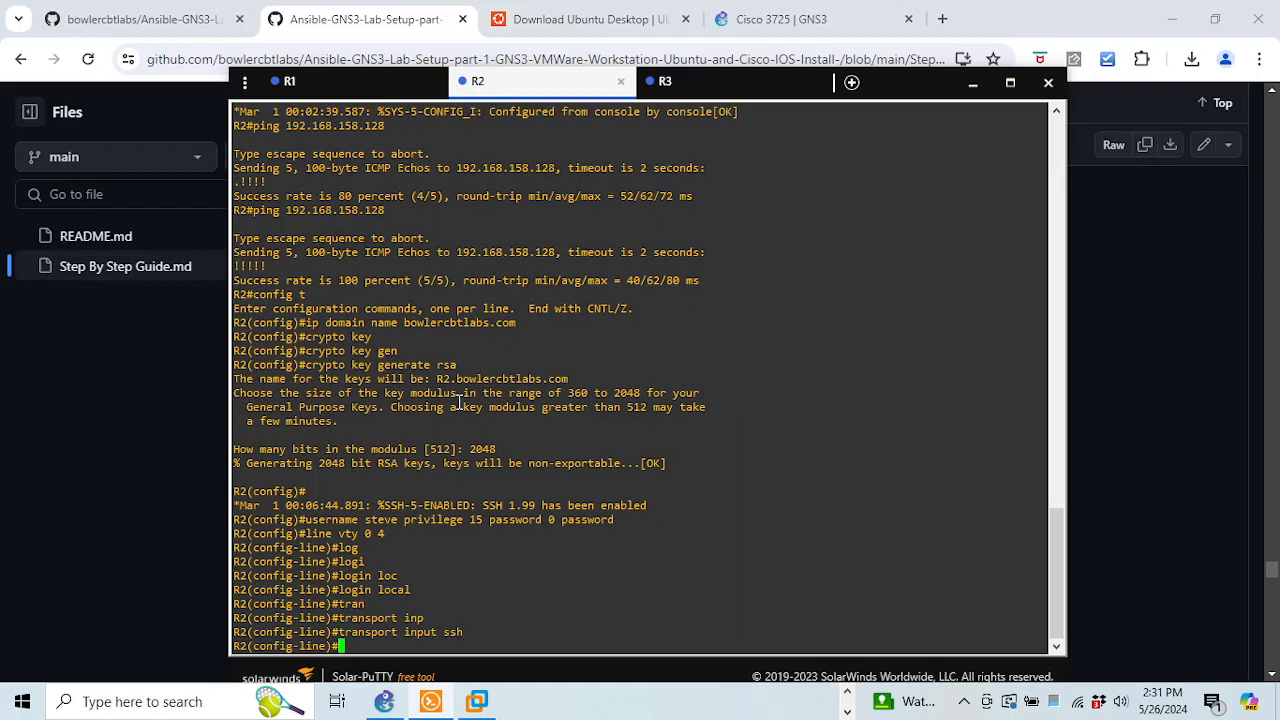
text(ip)
key(BackSpace)
text(exit)
key(Return)
Set SSH version 2 on R2 and end configuration mode
text(ip ssh)
key(Tab)
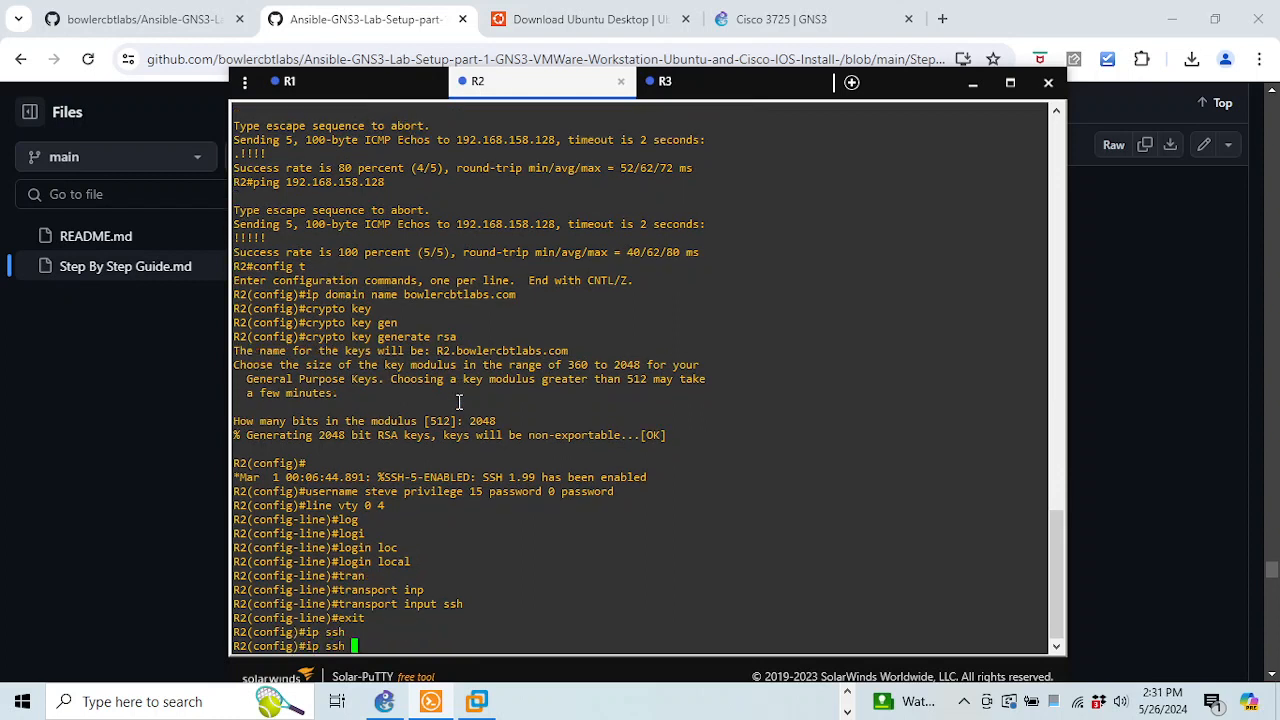
text(ver)
key(Tab)
text(2)
key(Return)
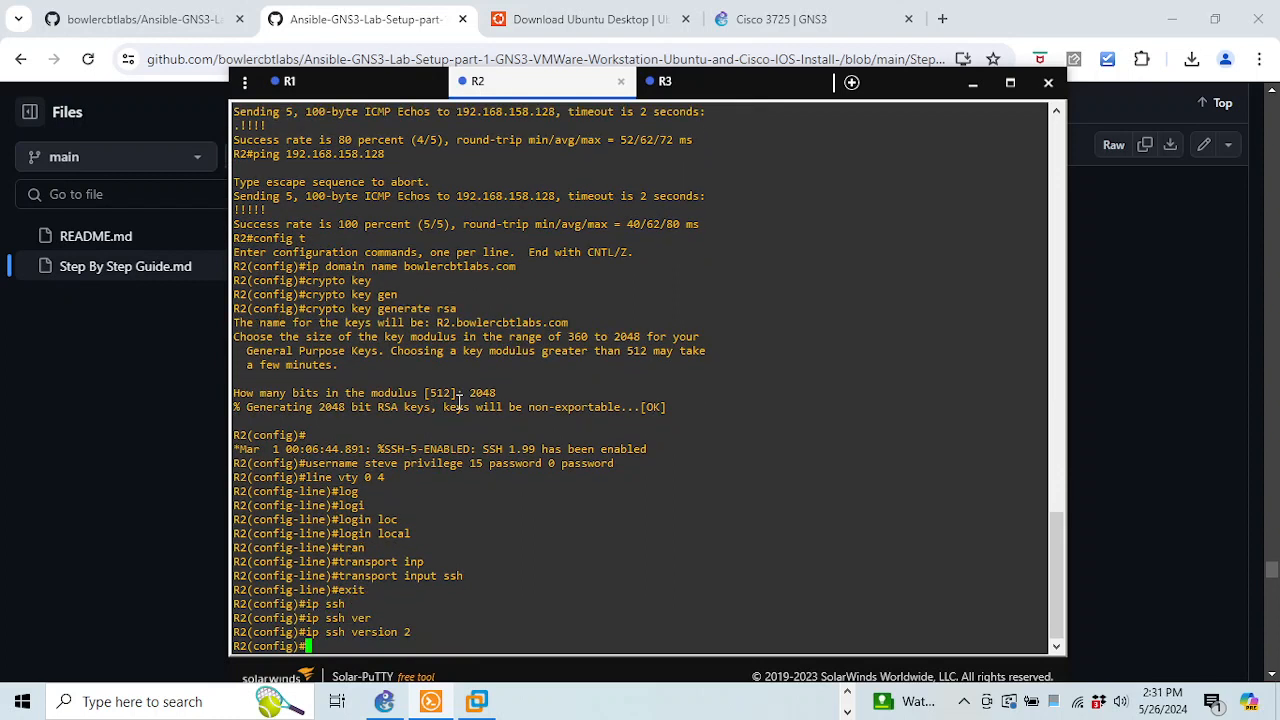
key(Return)
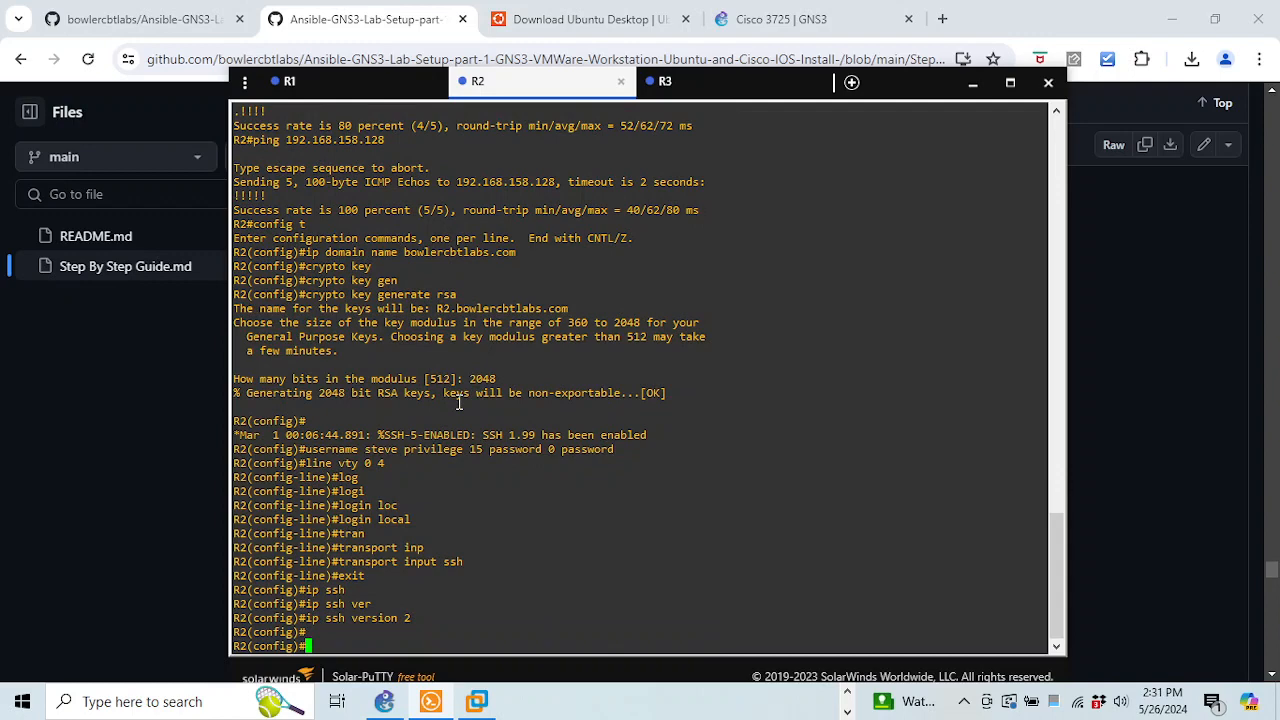
text(end)
key(Return)
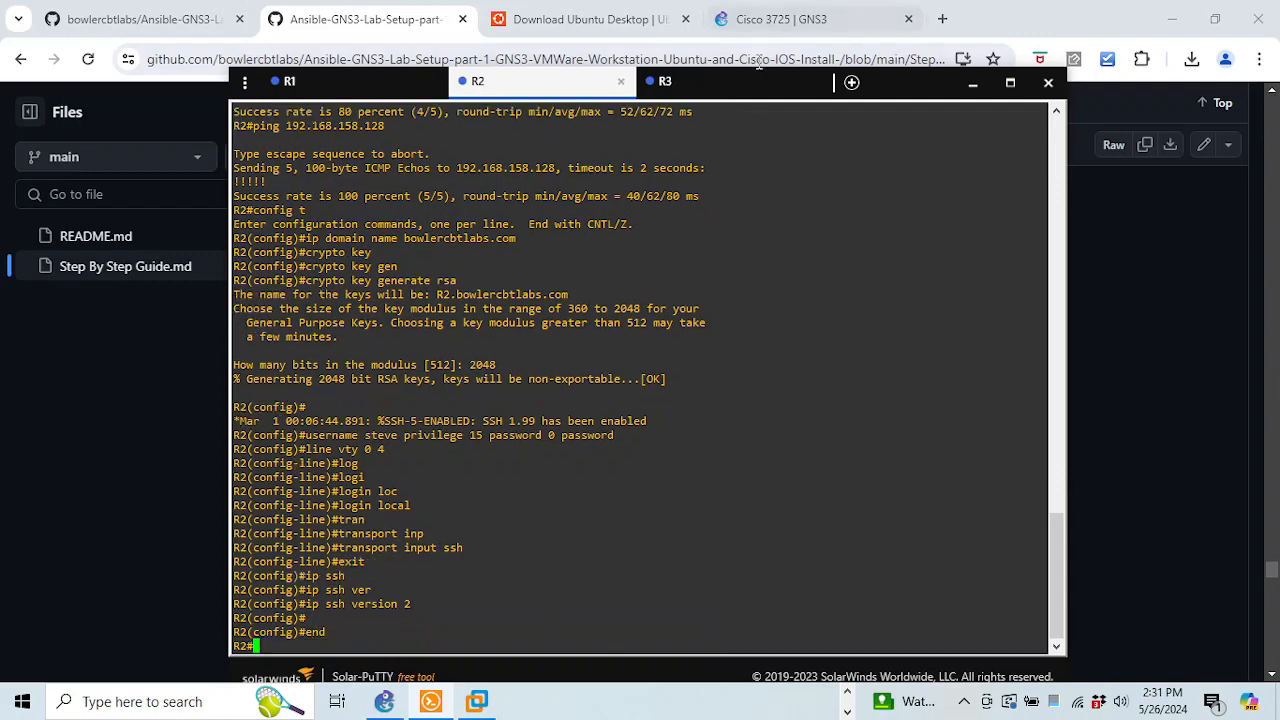
click(680, 81)
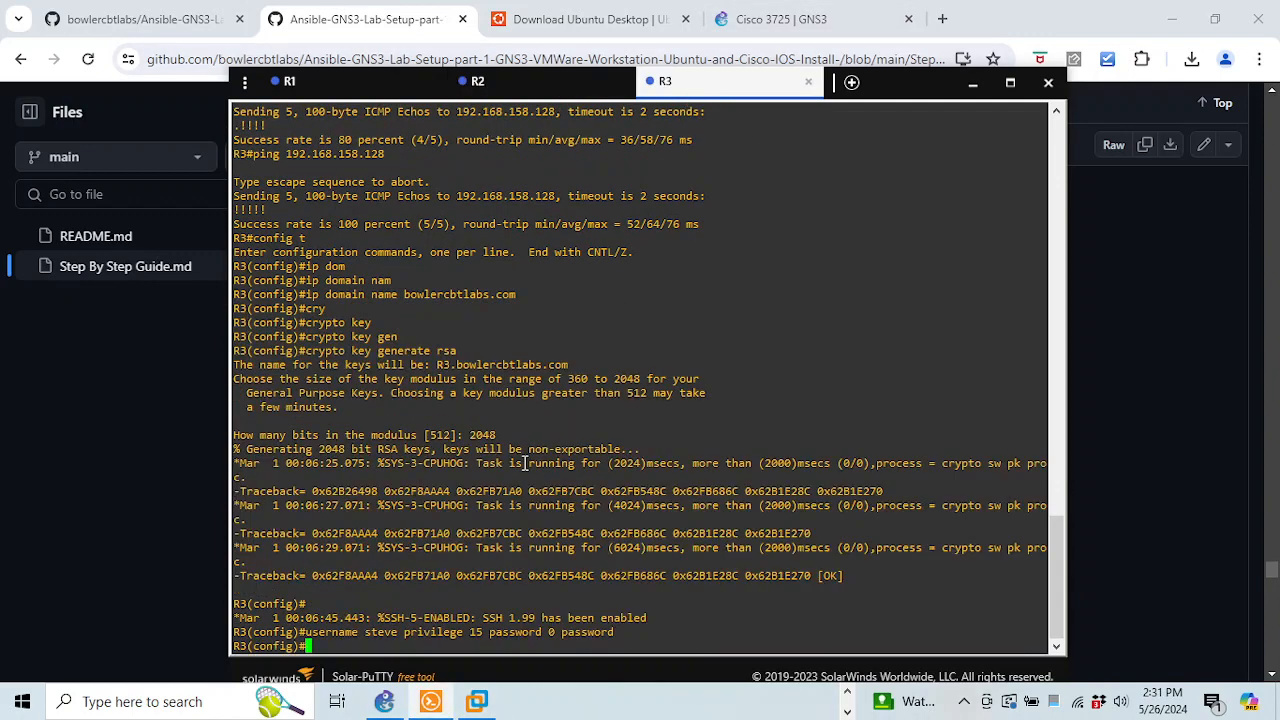
Set SSH version 2 on R3 with ip ssh version 2
text(ip ssh)
key(Tab)
text(ver)
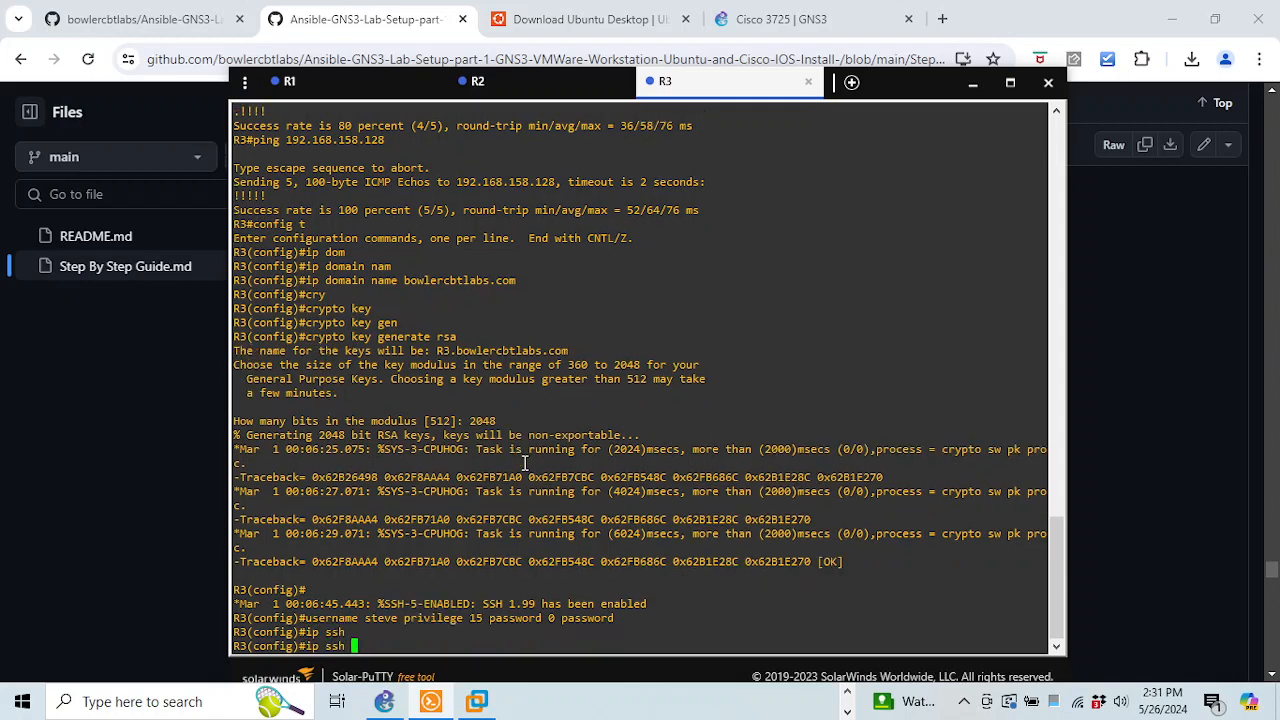
key(Tab)
text(2)
key(Return)
Restrict R3's vty lines 0 4 to SSH-only transport with login local
text(l)
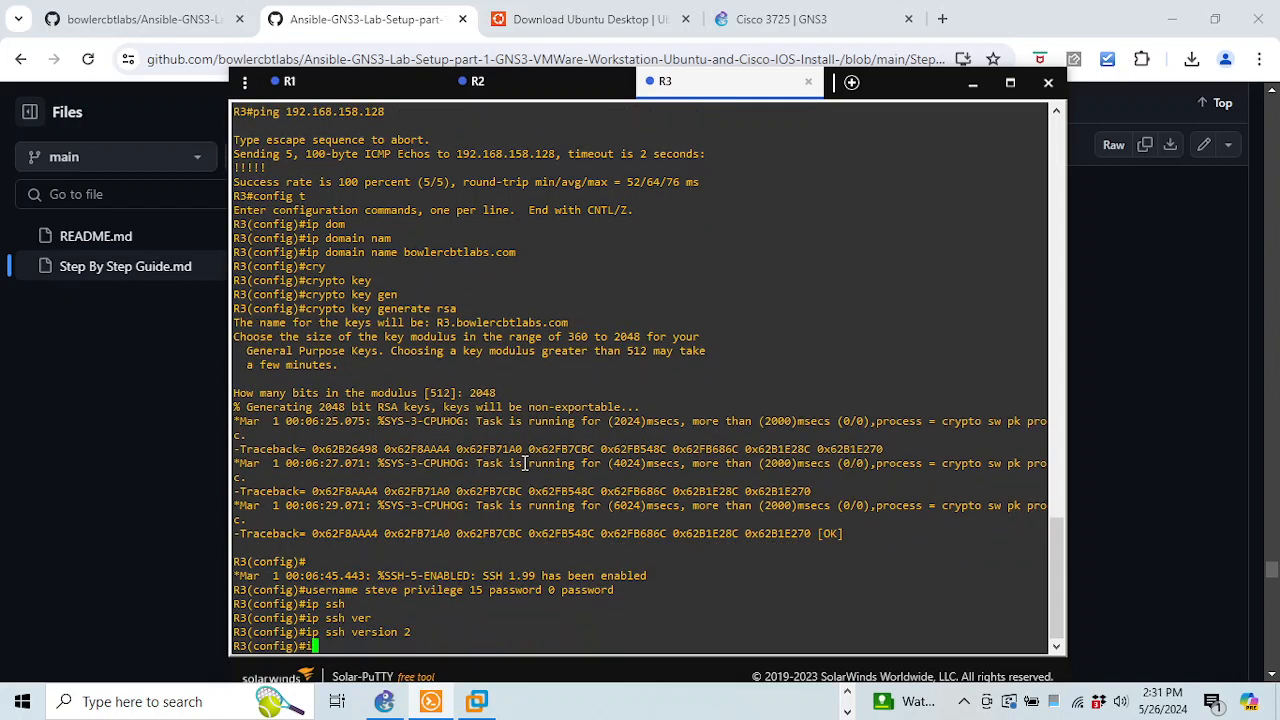
text(ine vty 0 4)
key(Return)
text(tra)
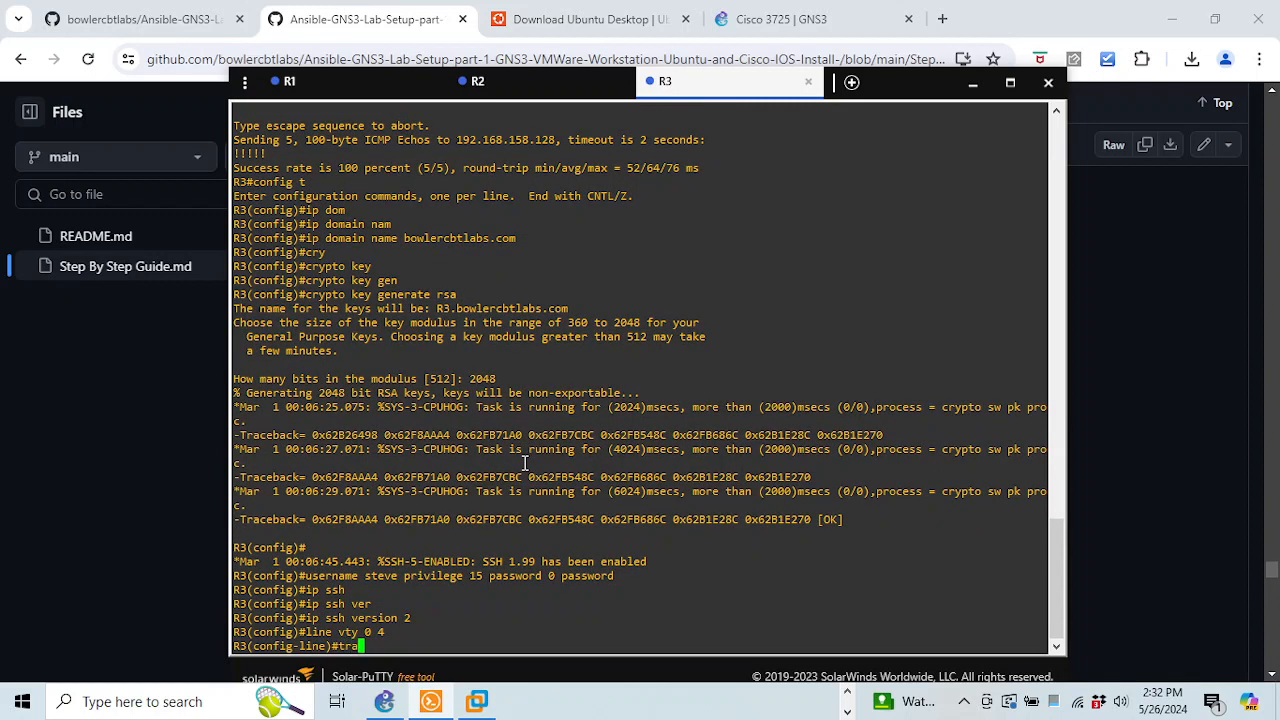
text(n)
key(Tab)
text(in)
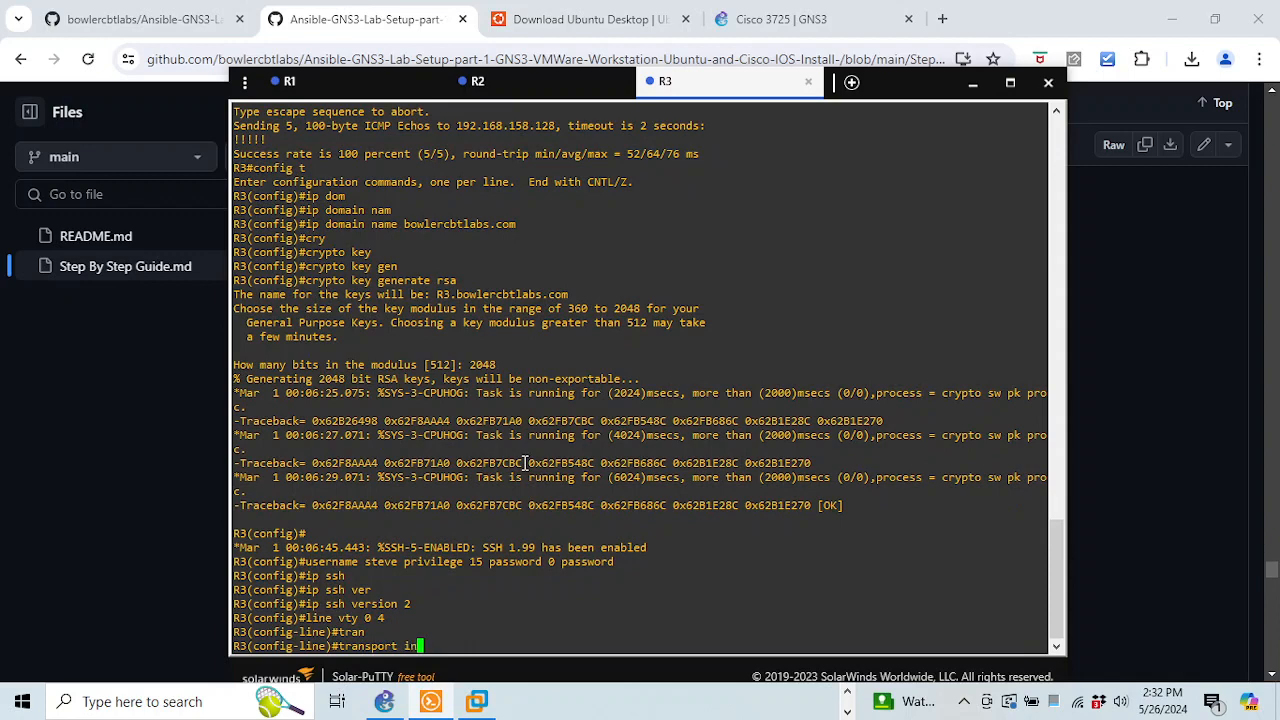
key(Tab)
text(ssh)
key(Return)
text(log)
key(Tab)
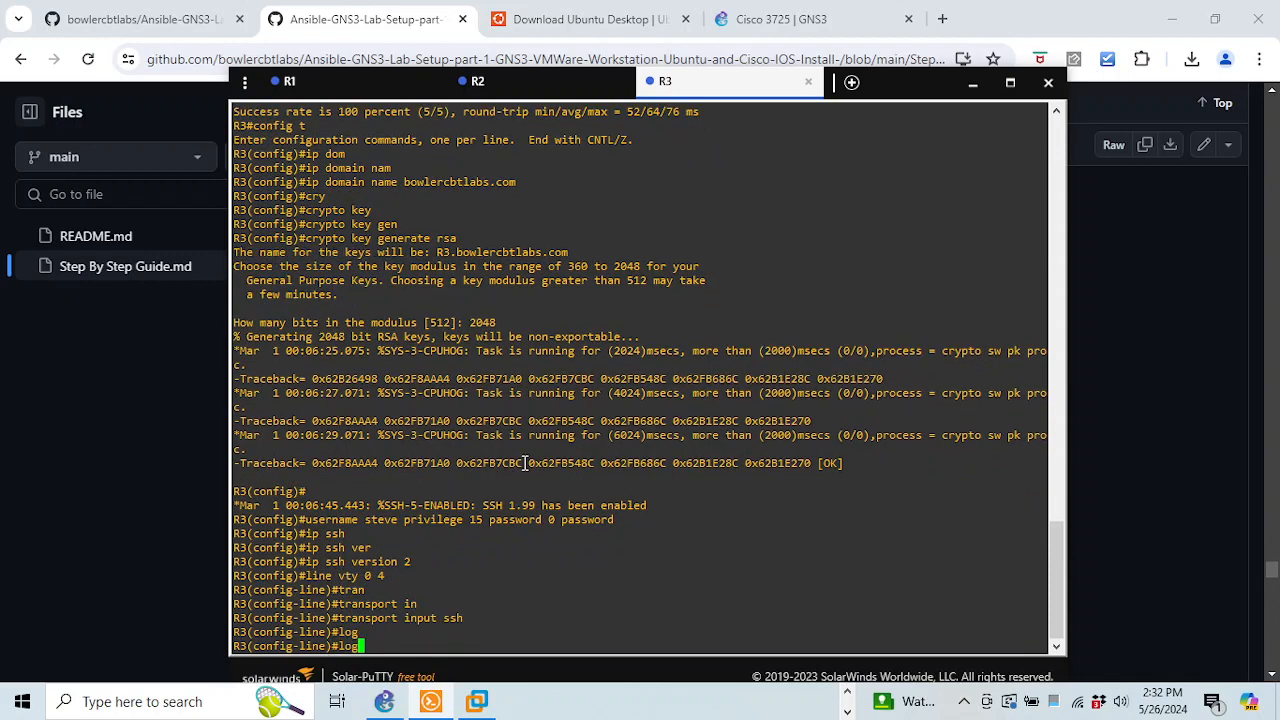
text(i)
key(Tab)
text(n loc)
key(Tab)
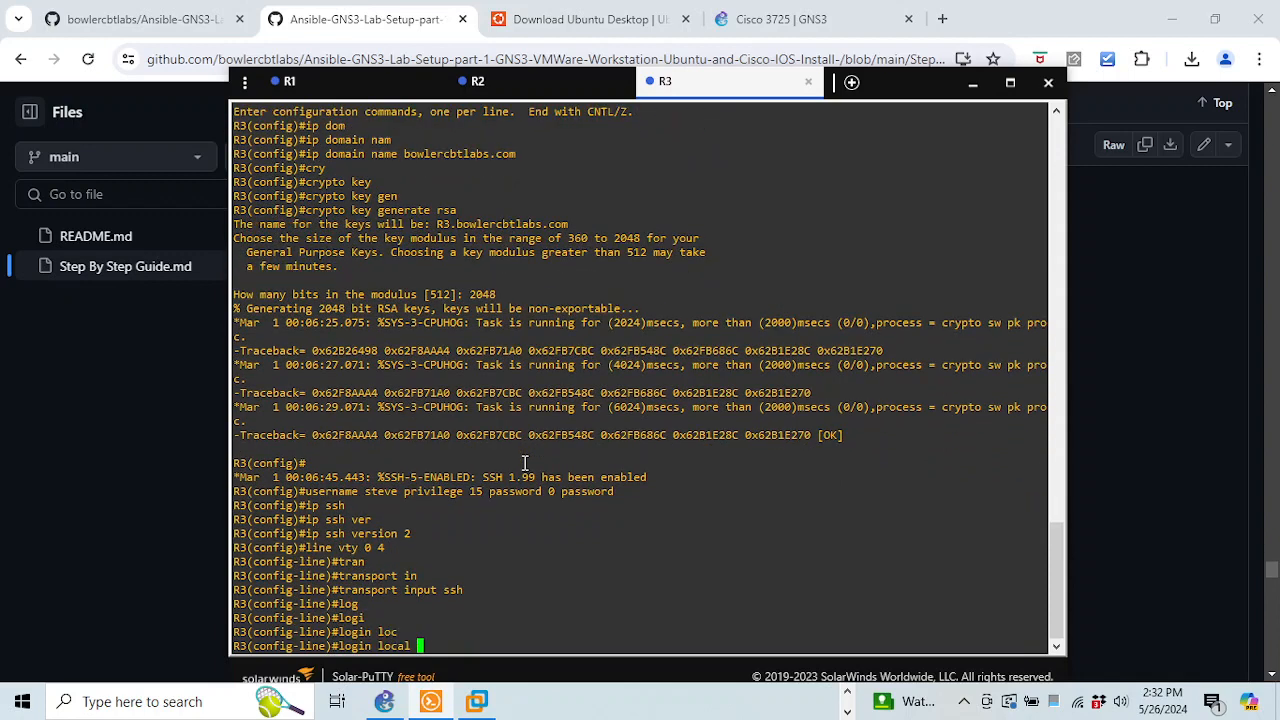
key(Return)
Leave configuration on R3 and confirm its SSH status with show ip ssh
key(Return)
key(Return)
text(end)
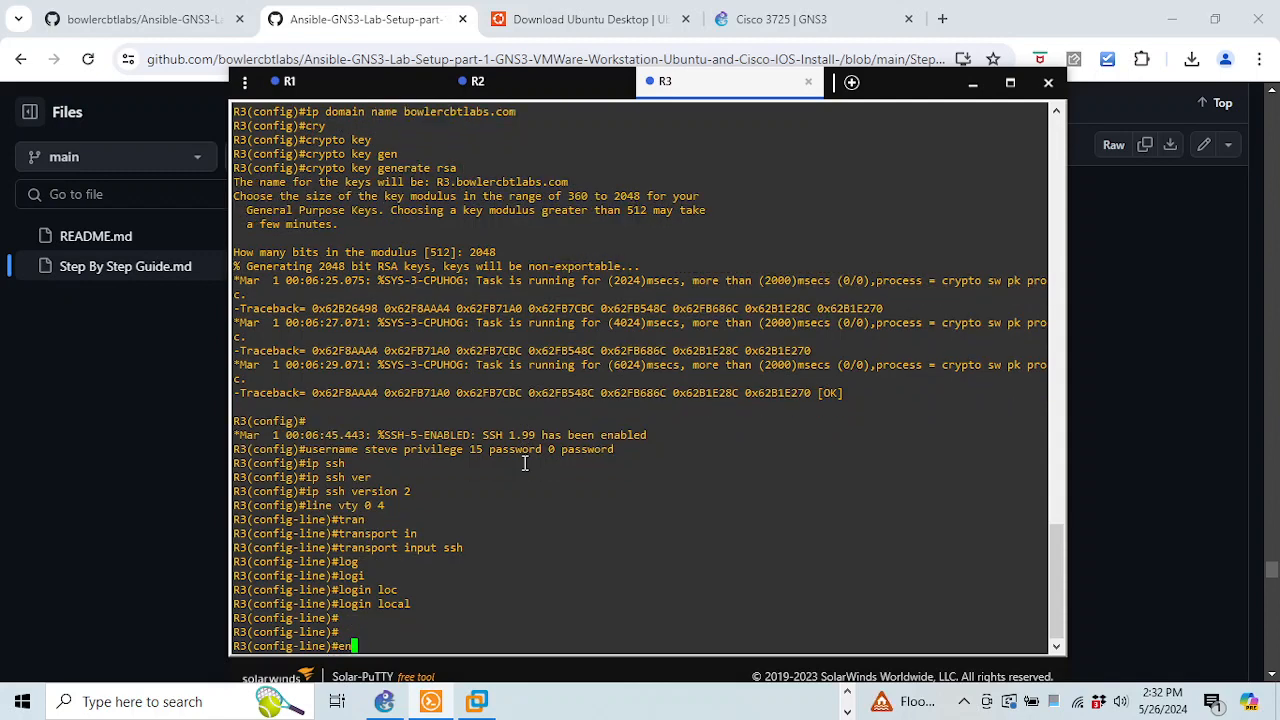
key(Return)
text(show ip shh)
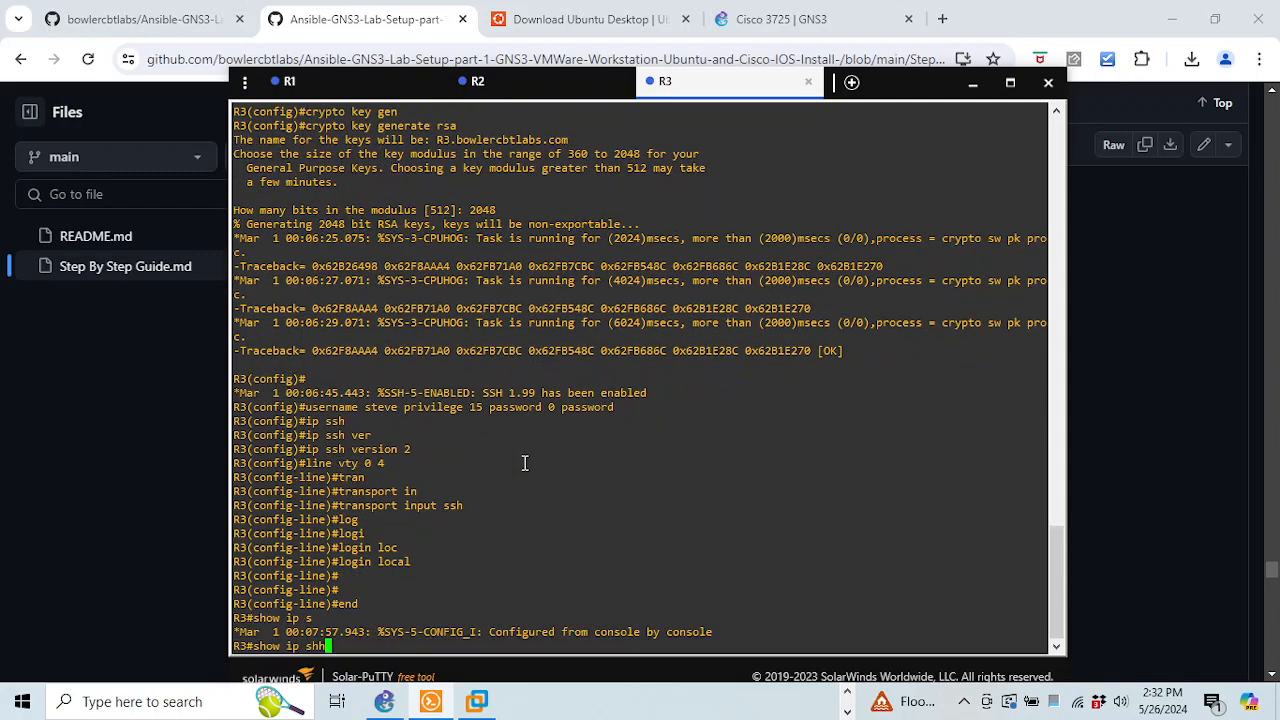
key(Return)
text(s)
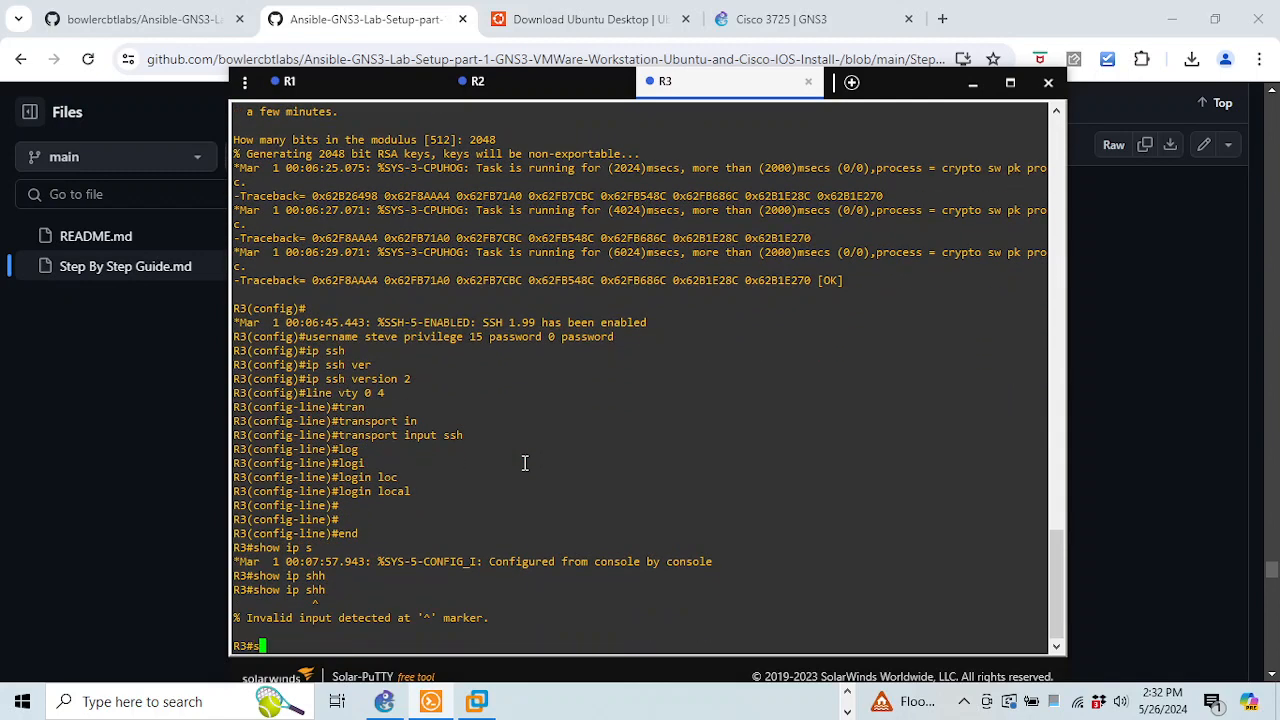
text(how ip ssh)
key(Return)
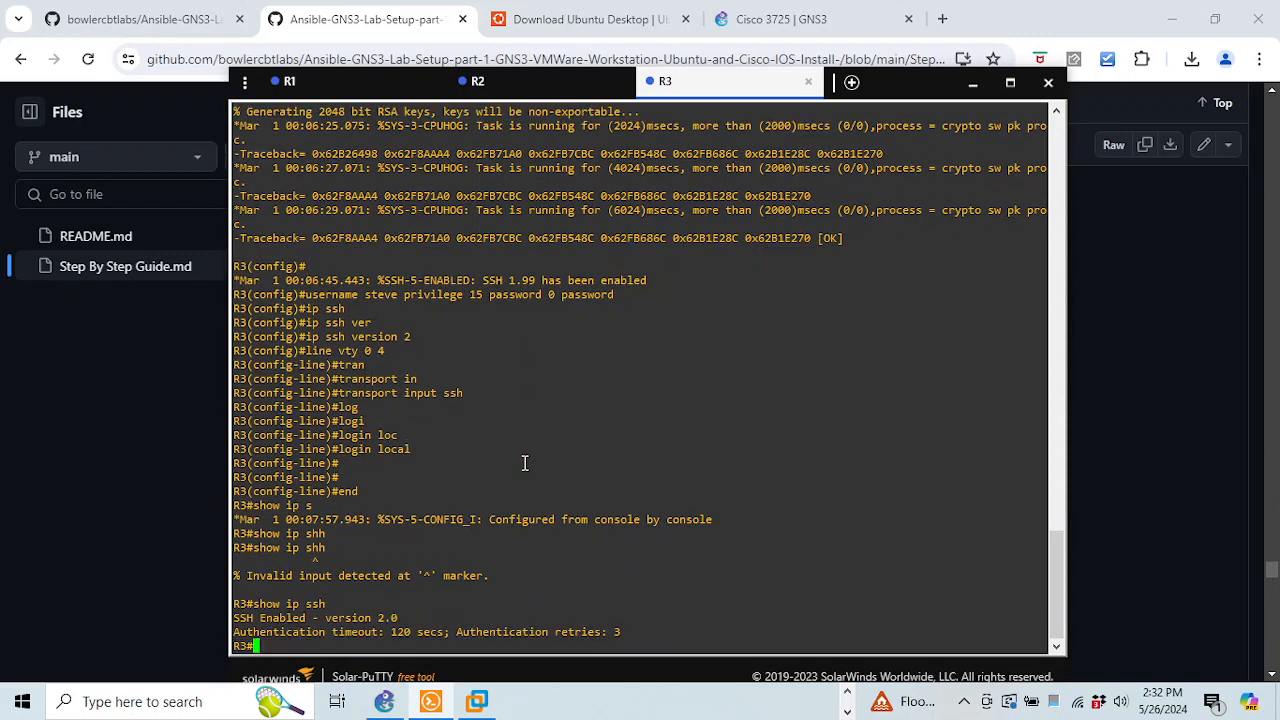
Run show ip ssh on R2 and R1 to confirm SSH version 2.0
click(477, 83)
text(sh)
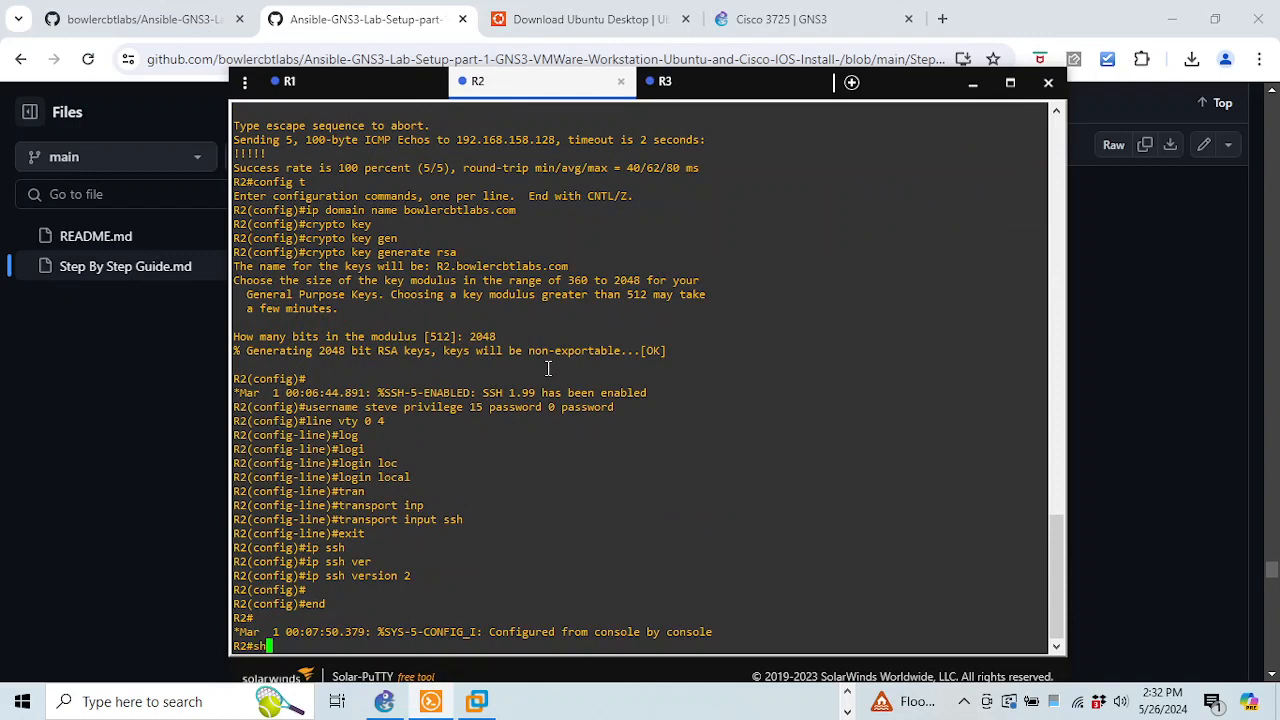
text(ow ip ssh)
key(Return)
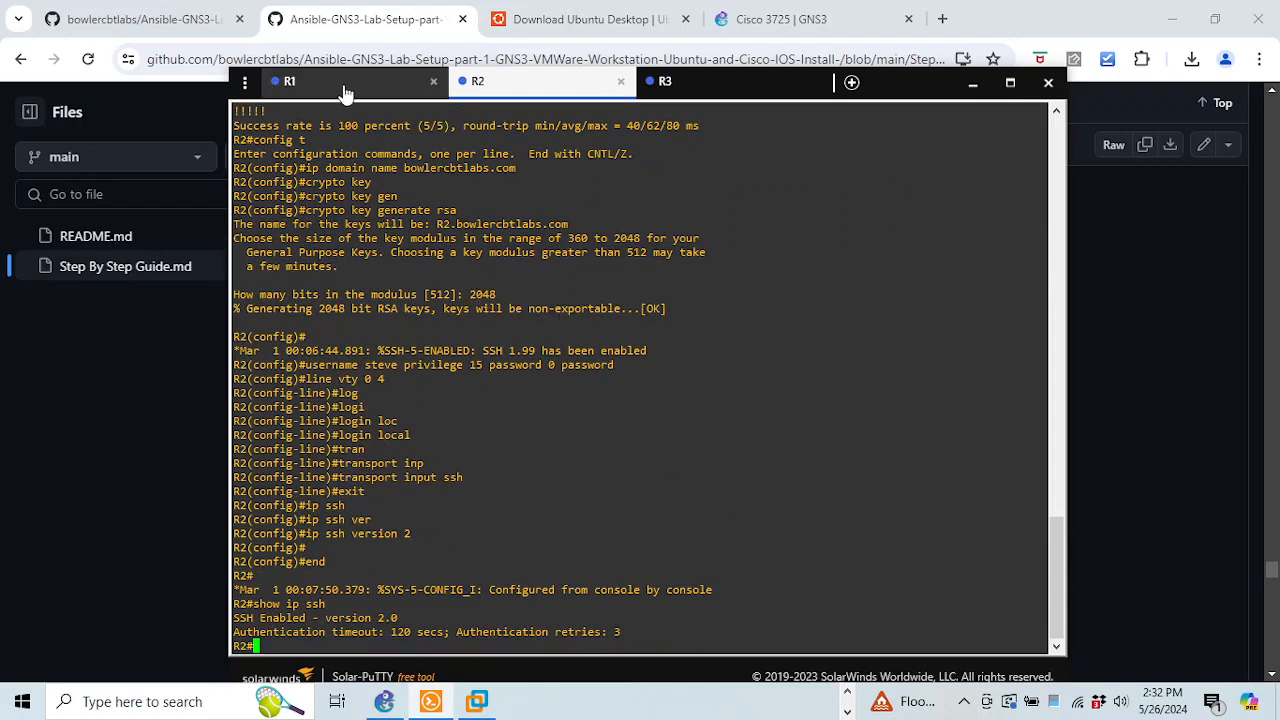
click(289, 82)
text(show)
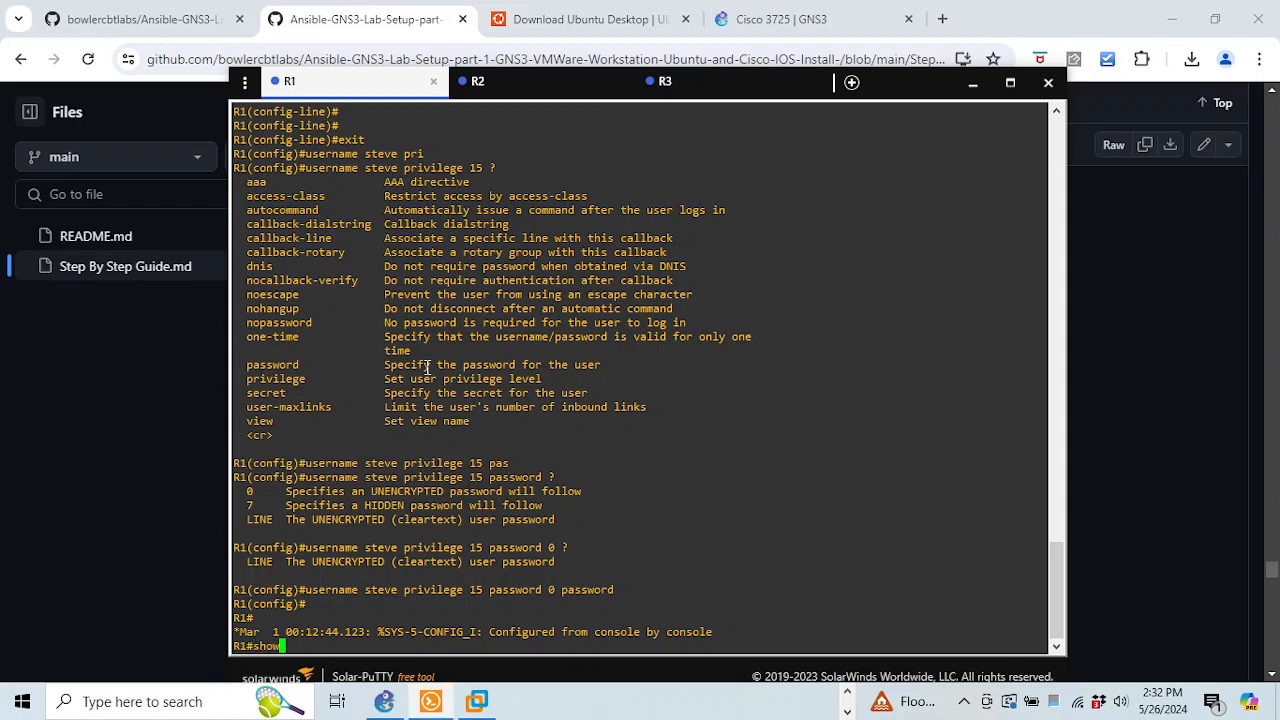
text( ip ssh)
key(Return)
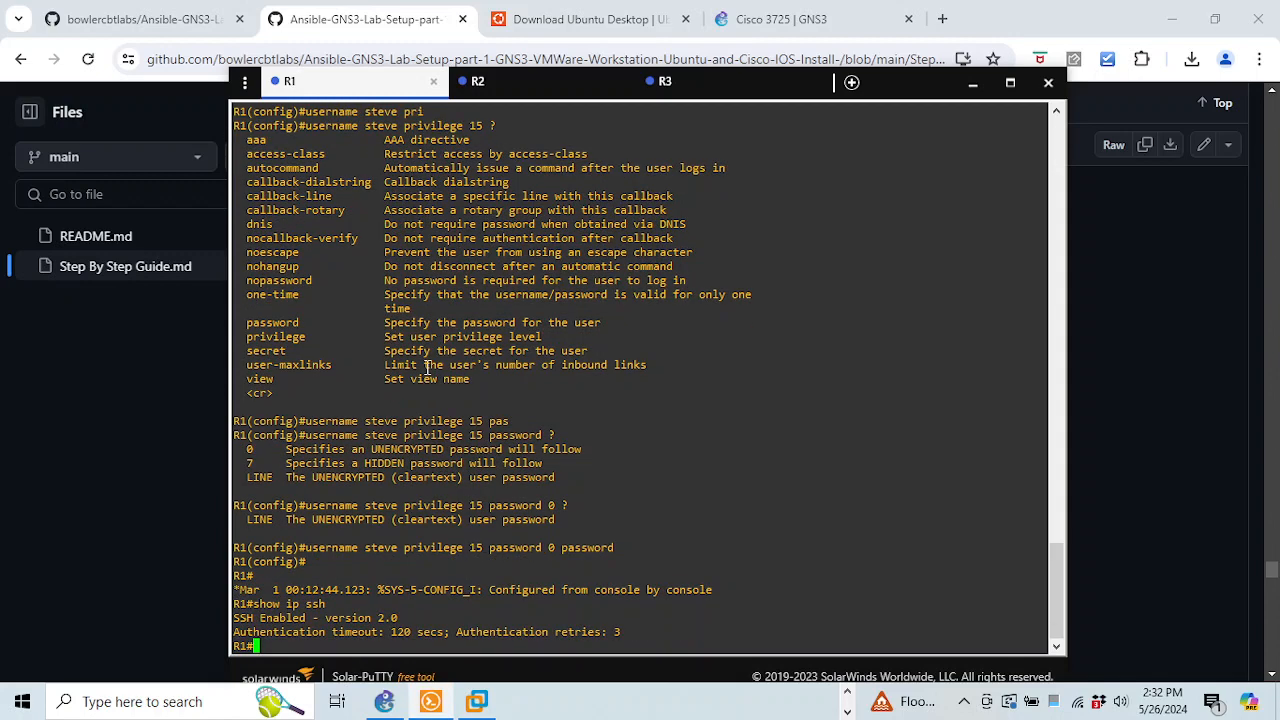
Scroll the Step By Step Guide to step 11 on enabling SSH on the Ubuntu server
click(1148, 469)
scroll(732, 300, down, 6)
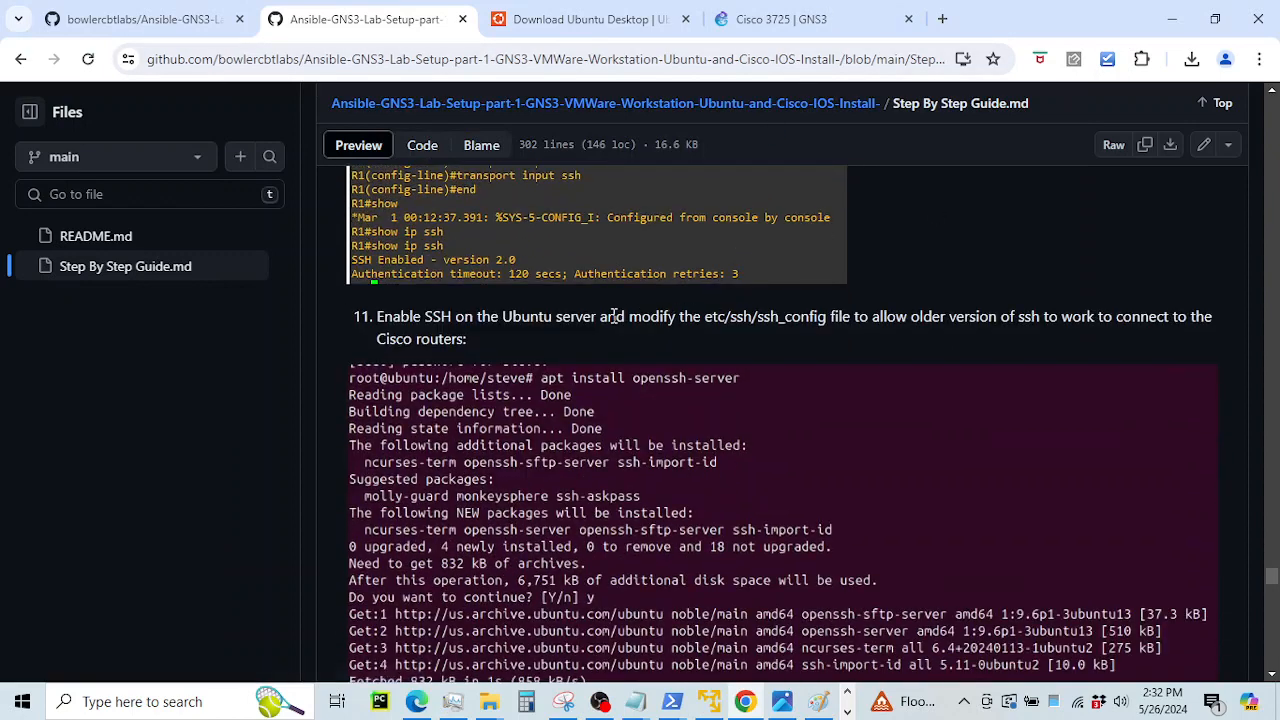
drag(408, 312, 562, 320)
scroll(650, 350, down, 1)
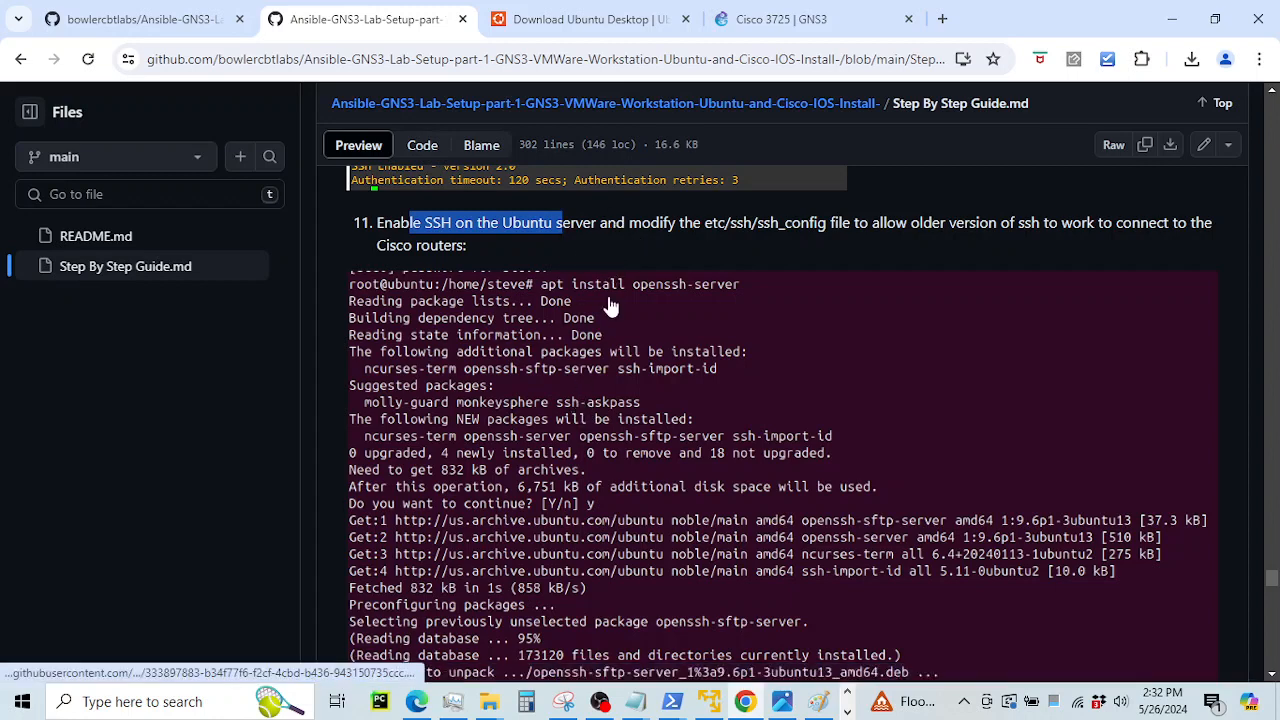
Highlight the step 11 text on enabling SSH on Ubuntu, then bring up the Ubuntu VM window
click(599, 224)
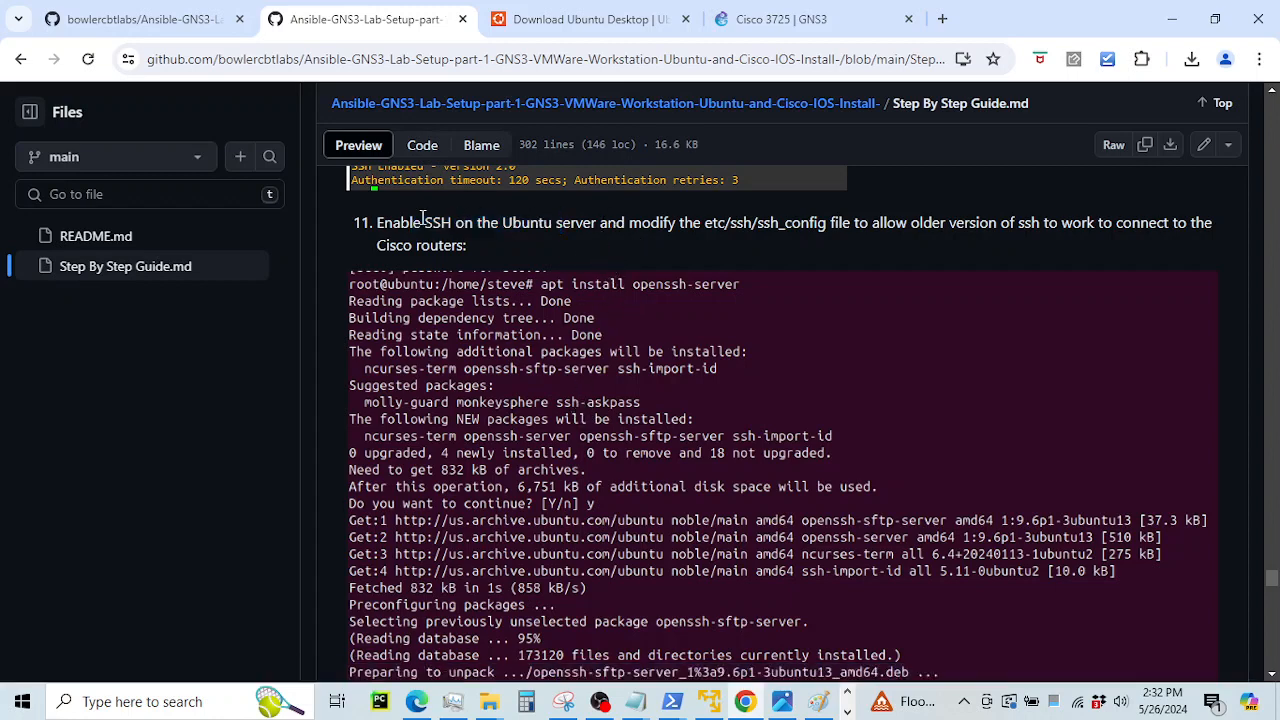
drag(393, 222, 576, 220)
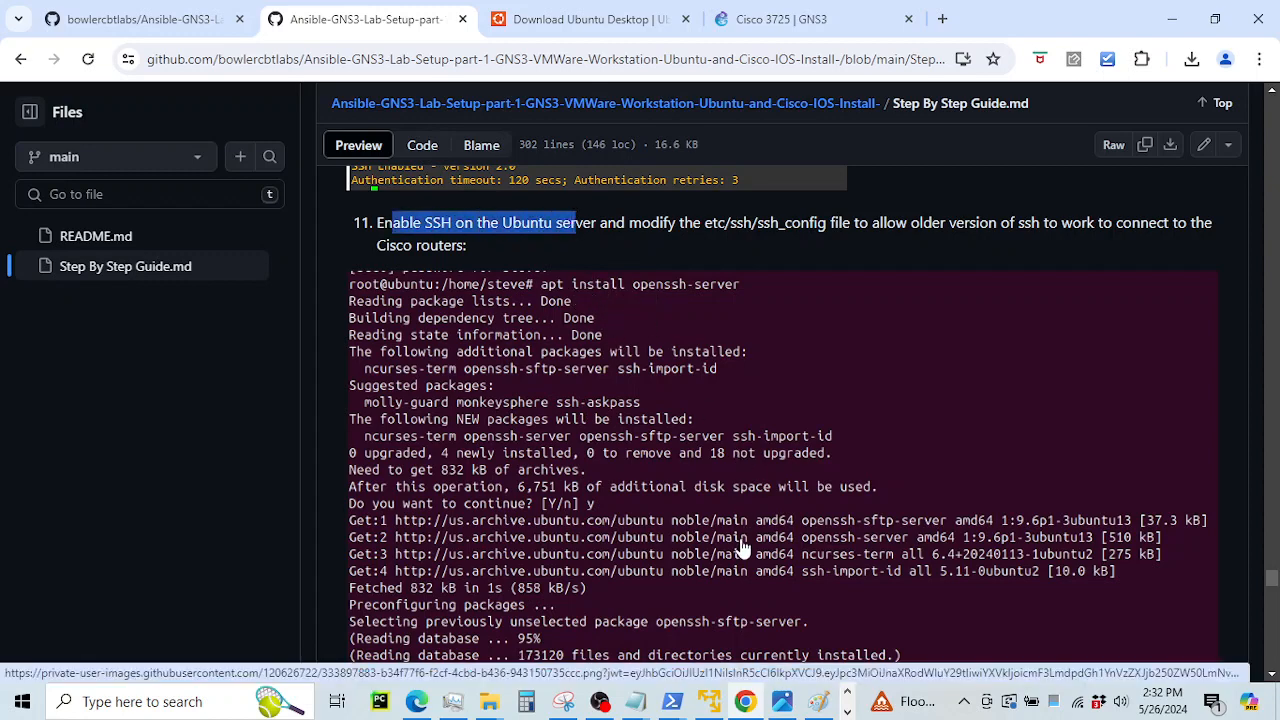
click(847, 711)
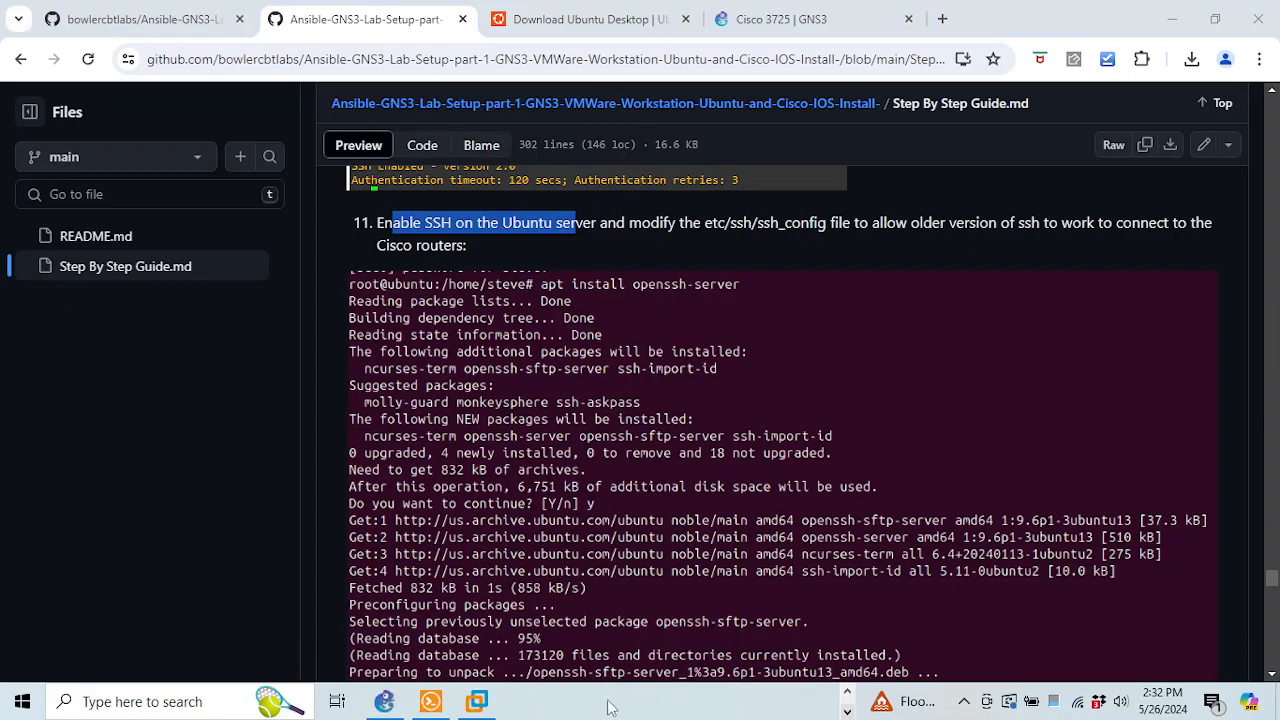
click(478, 703)
Log in to the Ubuntu VM with the account password
click(600, 590)
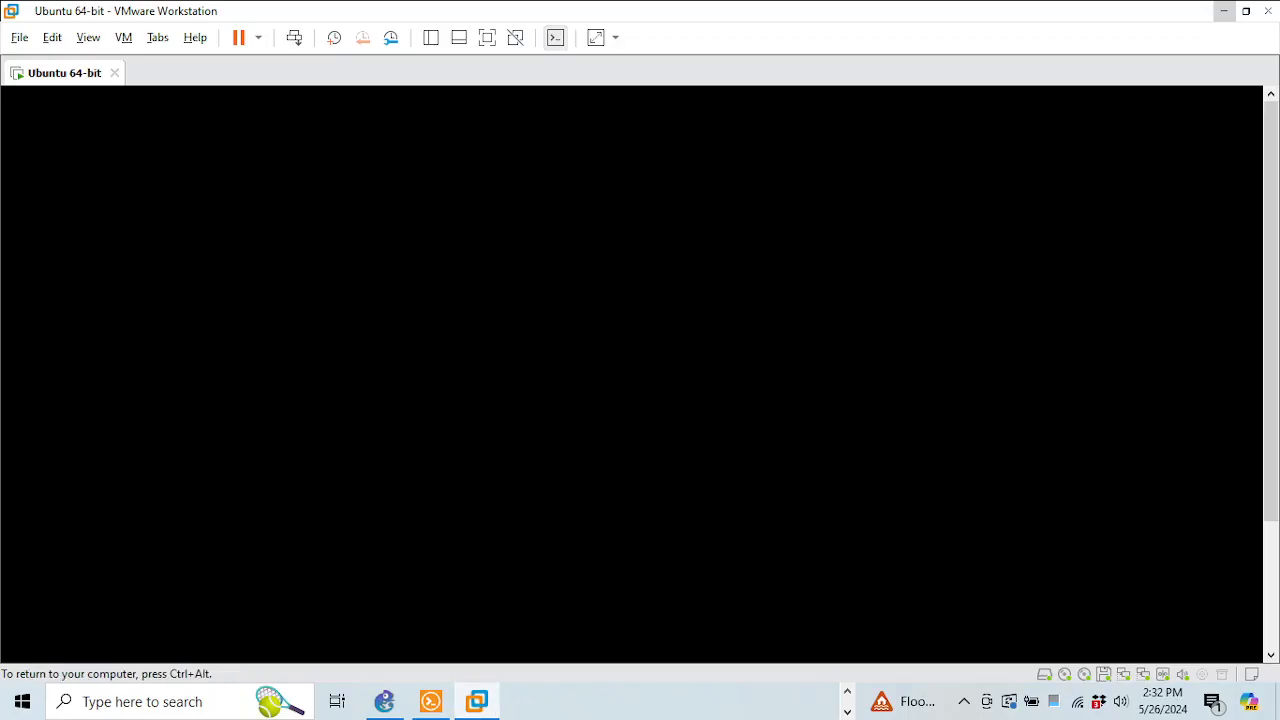
text(●)
key(BackSpace)
text(●●●●●●)
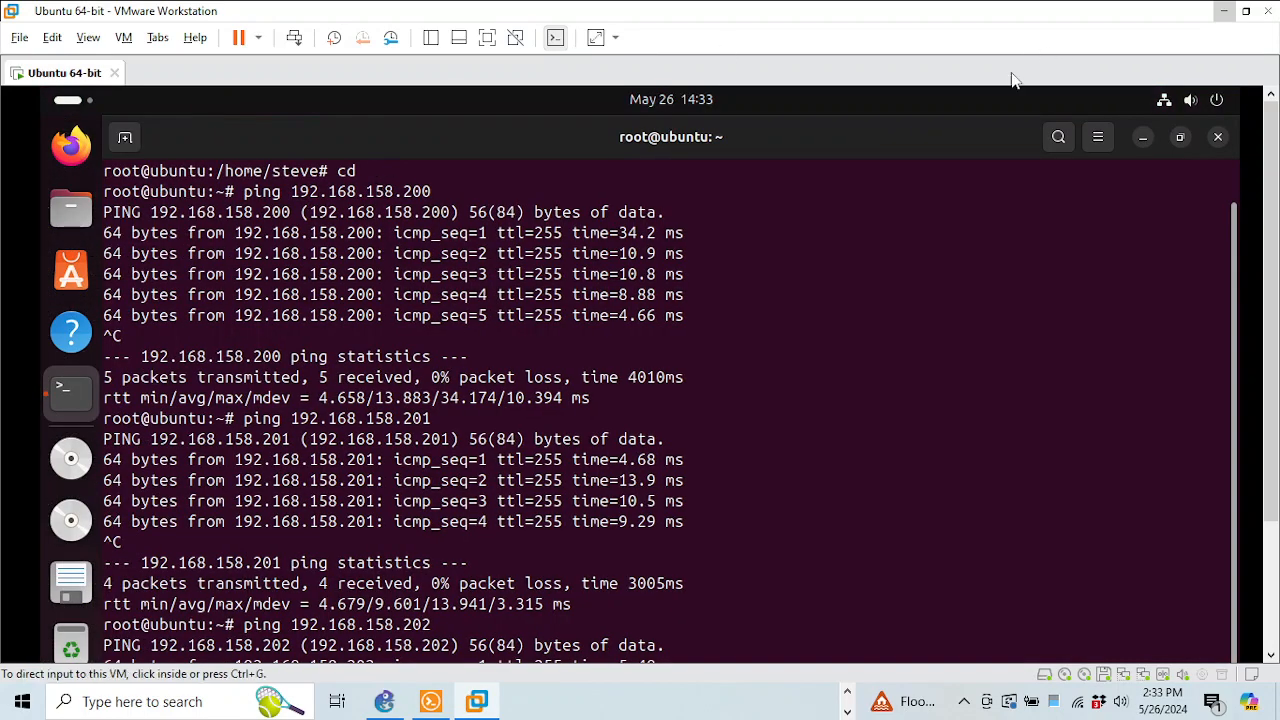
scroll(1268, 204, down, 3)
Run apt install open_ssh in the terminal, then minimize the VM to check the guide
click(801, 452)
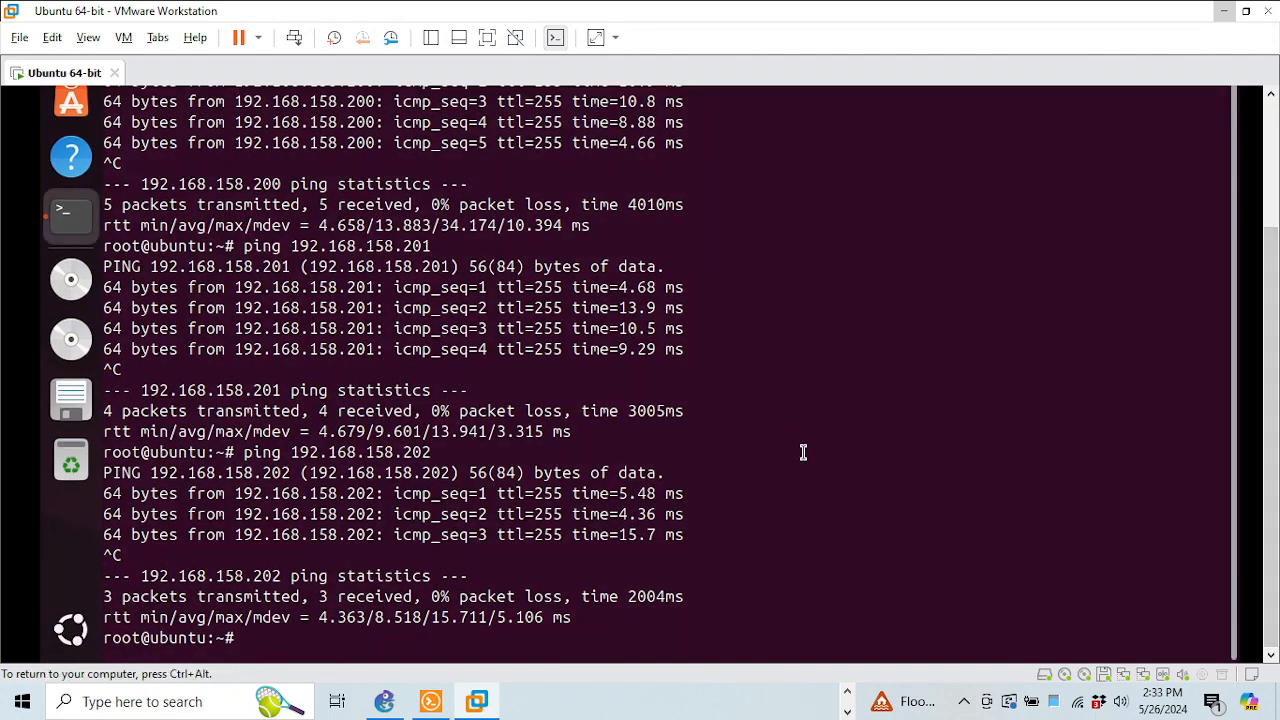
text(apt insta)
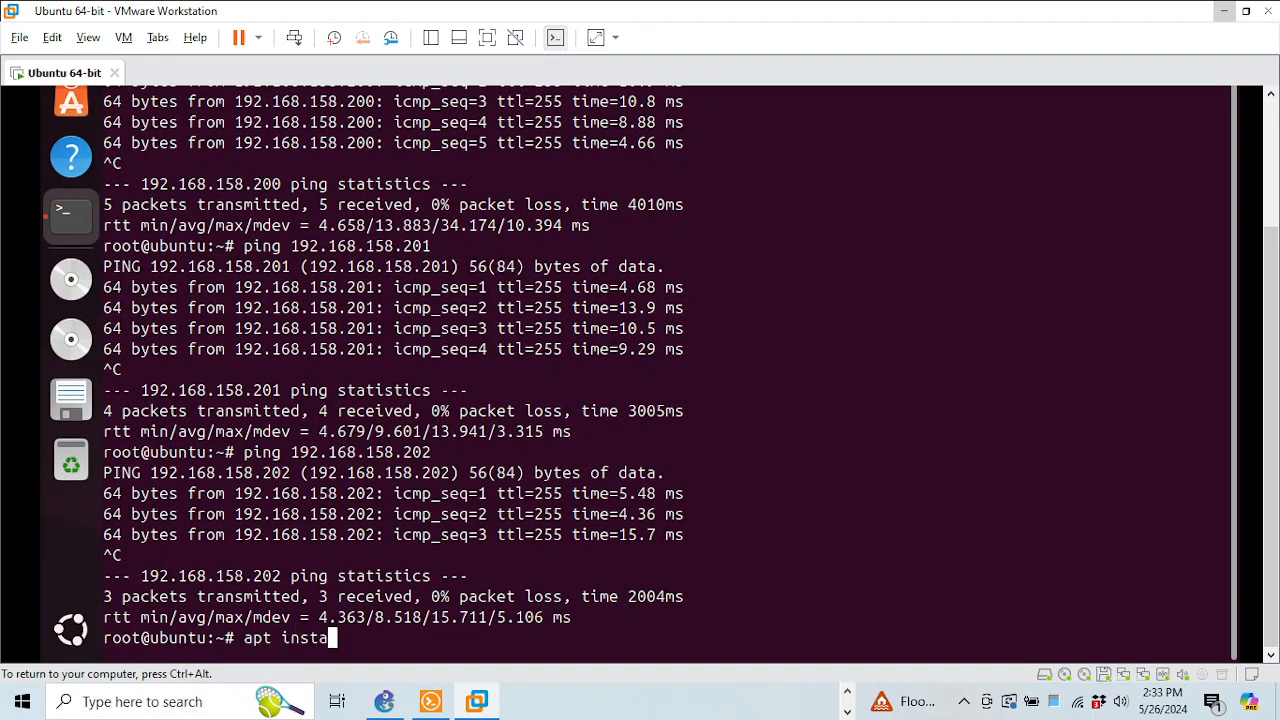
text(ll open_ssh)
key(Return)
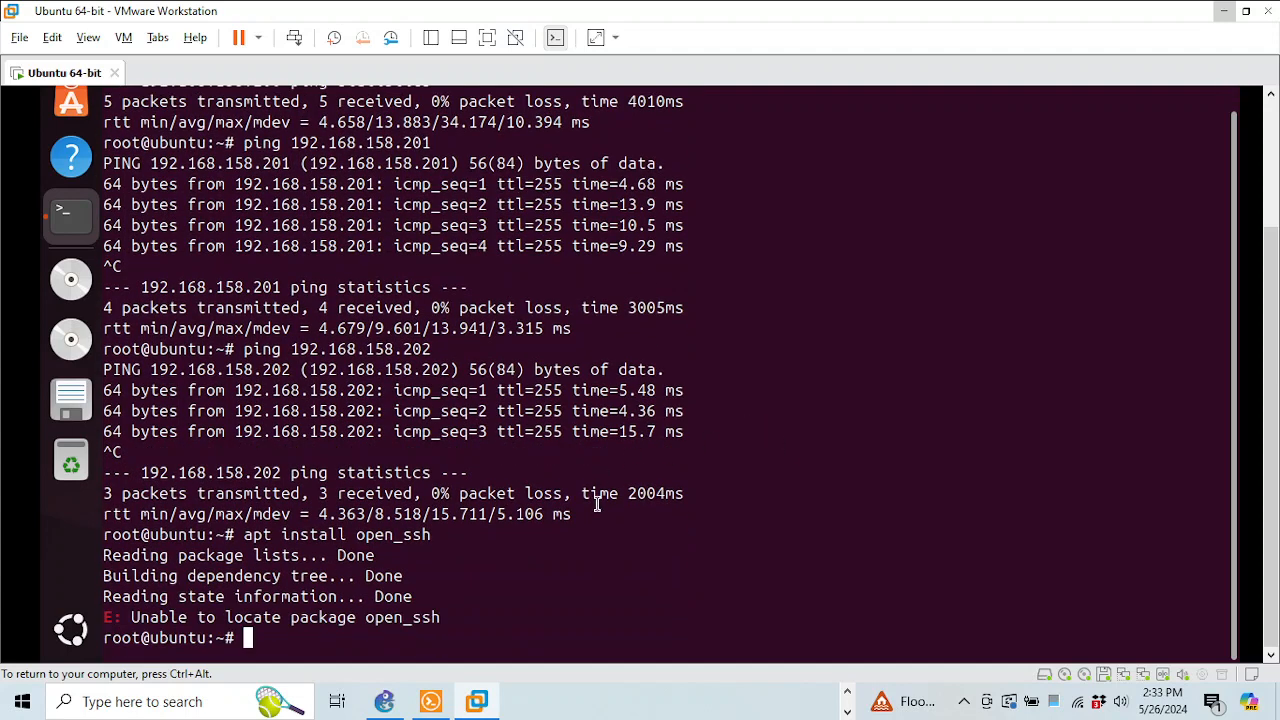
click(1222, 12)
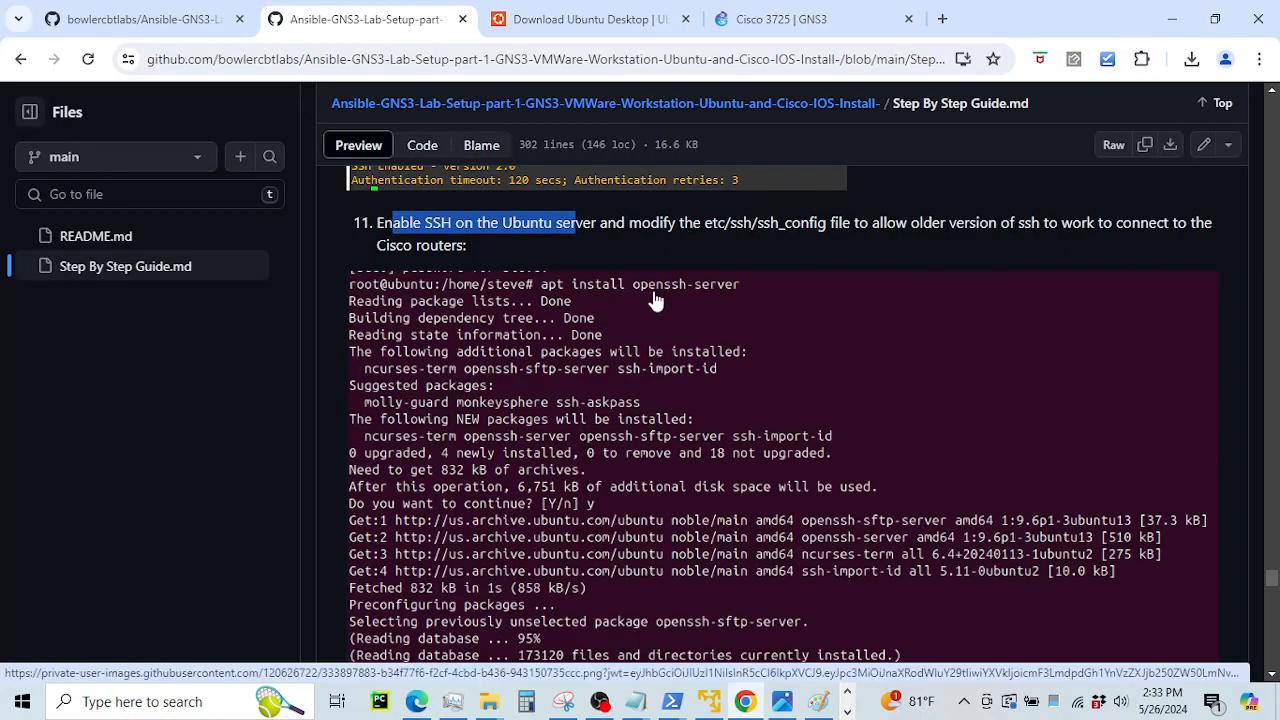
Correct the command to apt install openssh-server and confirm installing the packages
click(847, 710)
click(477, 701)
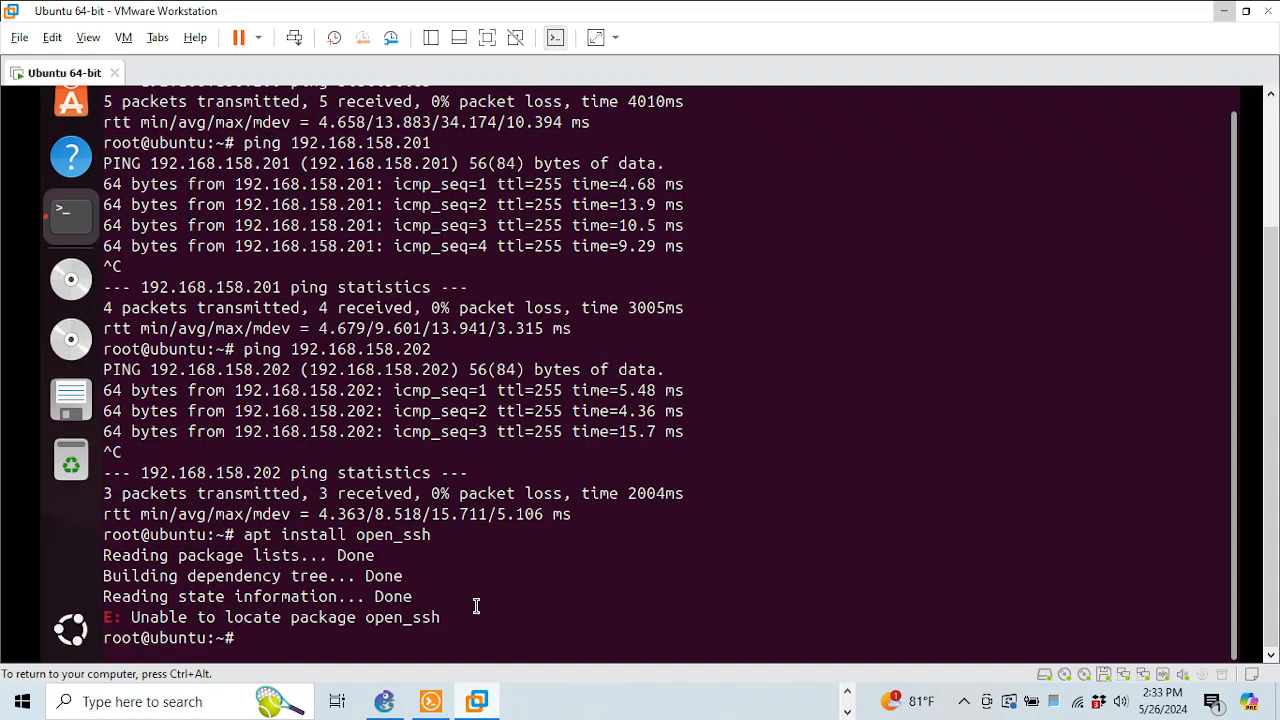
key(Up)
key(BackSpace)
key(BackSpace)
key(BackSpace)
key(BackSpace)
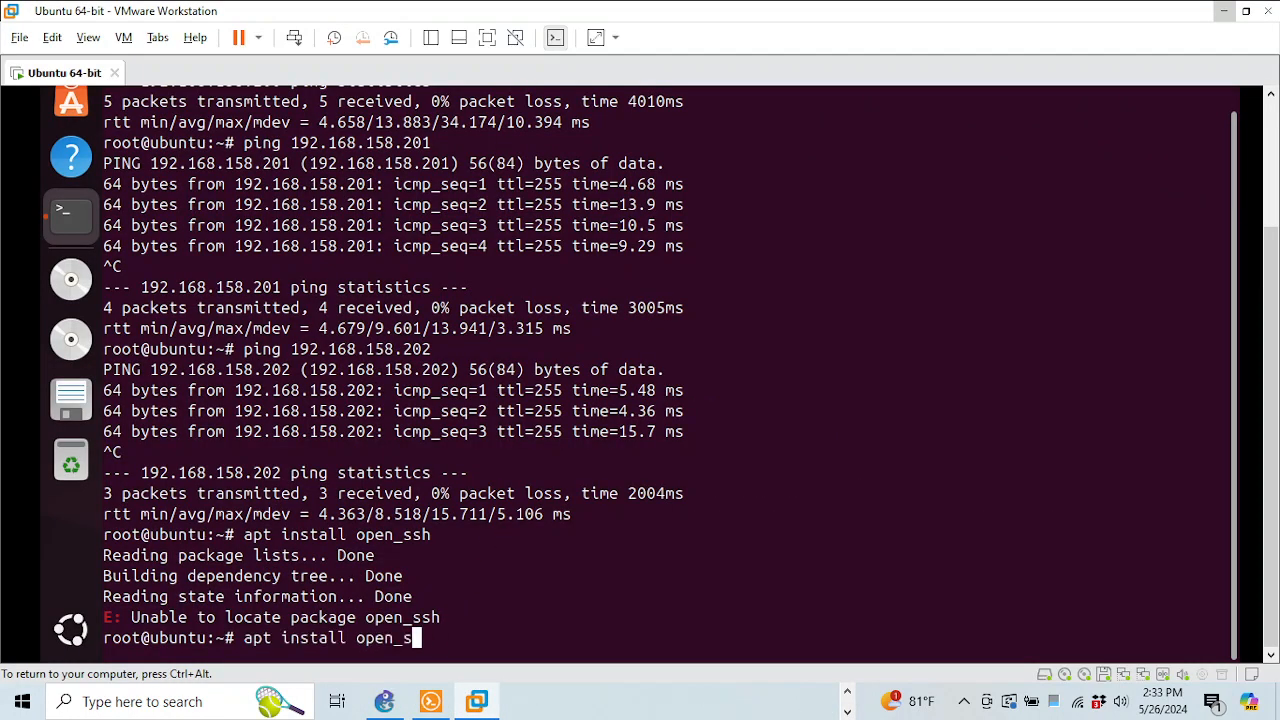
text(ssh-server)
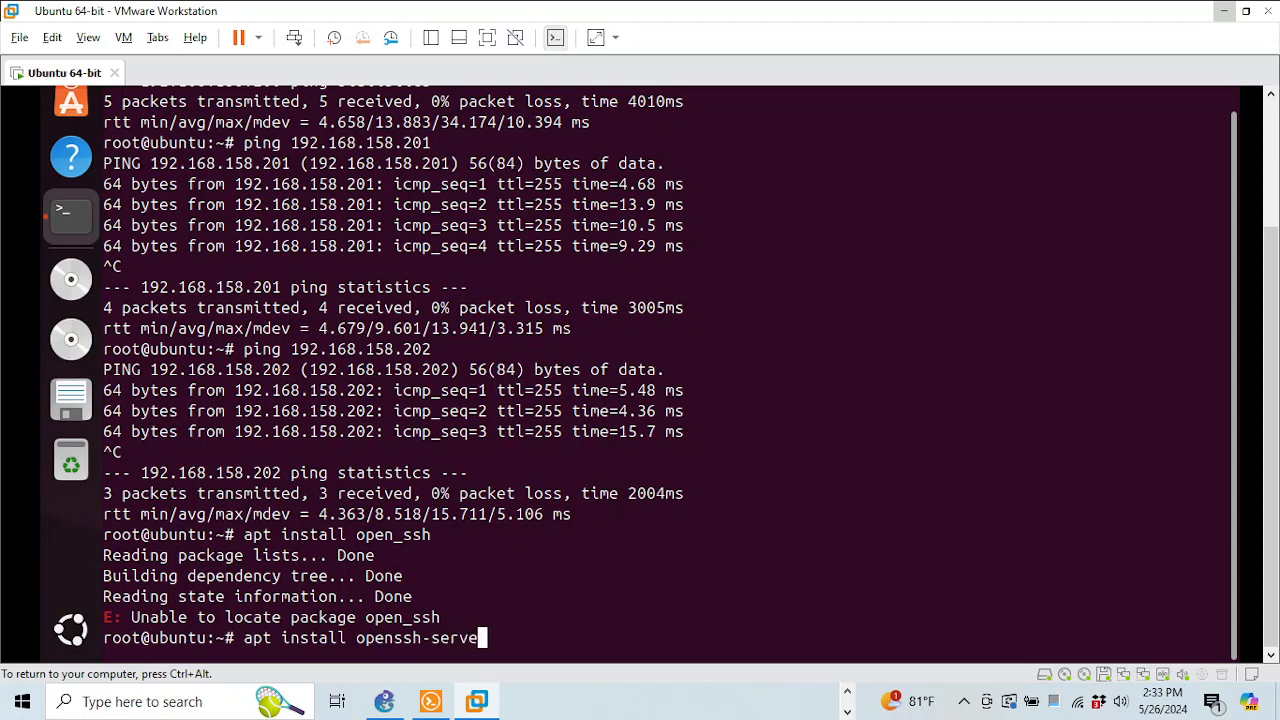
key(Return)
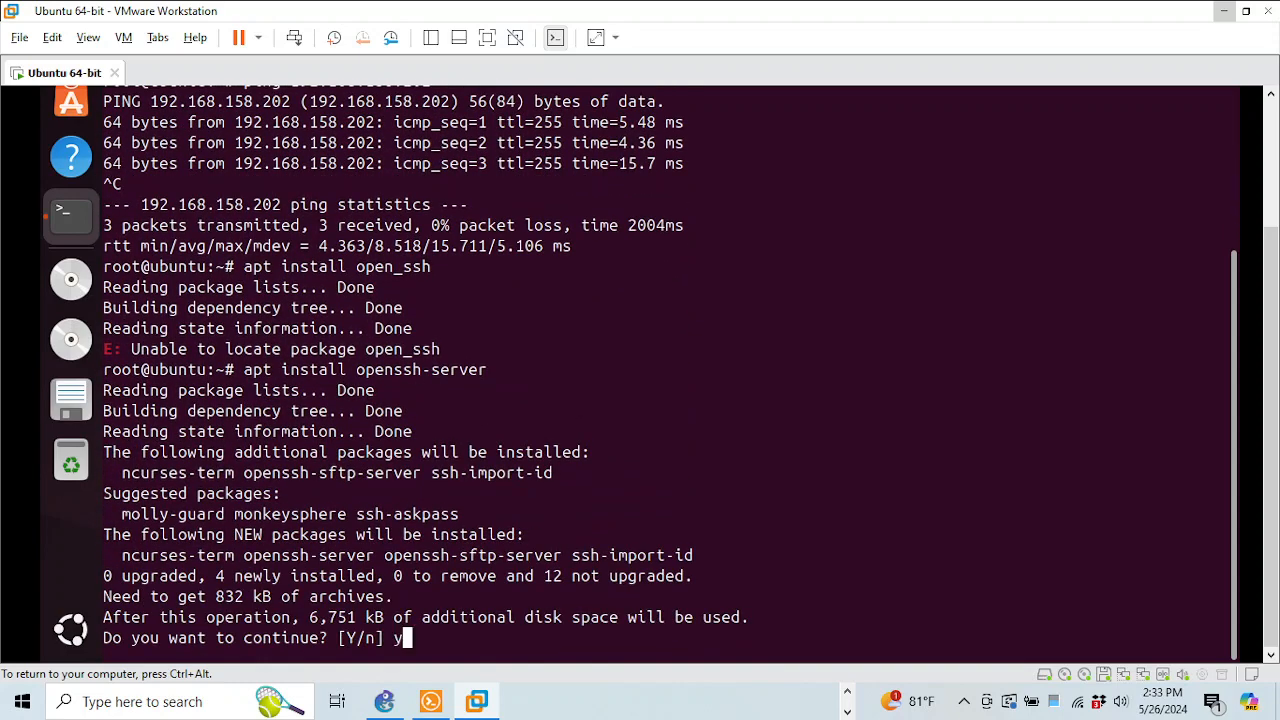
key(Return)
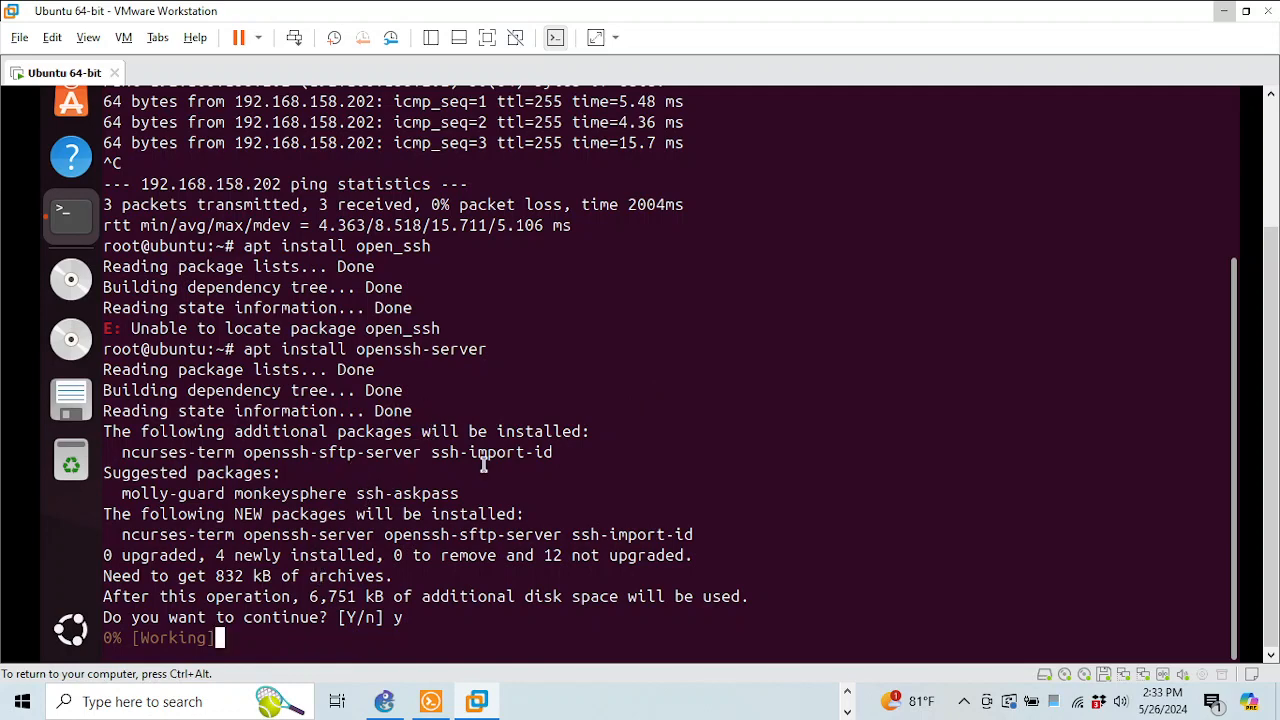
Abort the stalled download with Ctrl+C and minimize the VM window
key(ctrl+c)
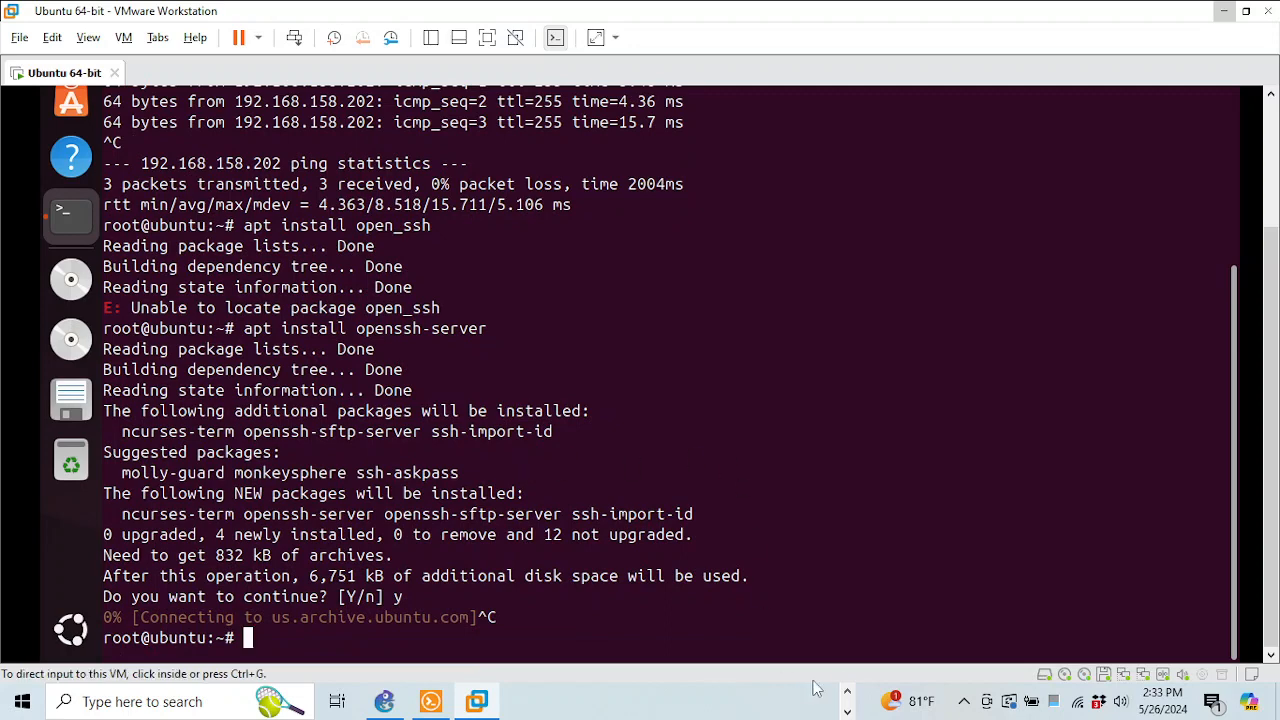
click(847, 711)
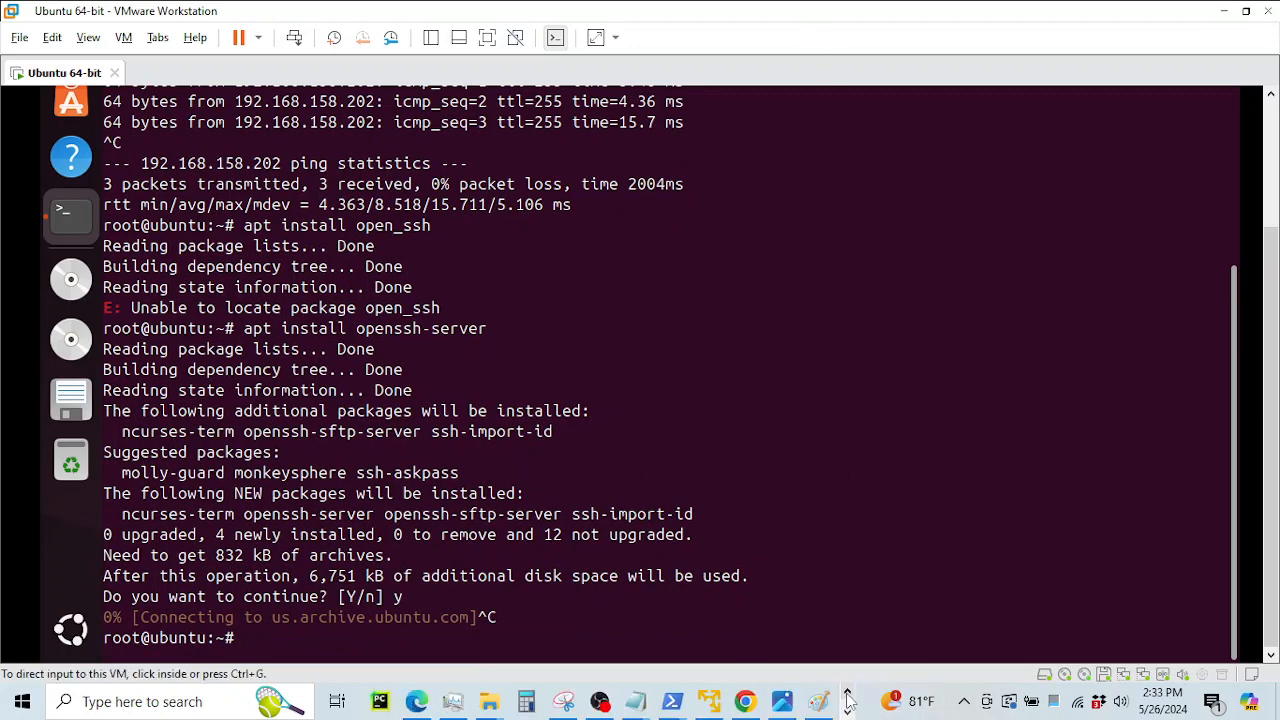
click(1225, 12)
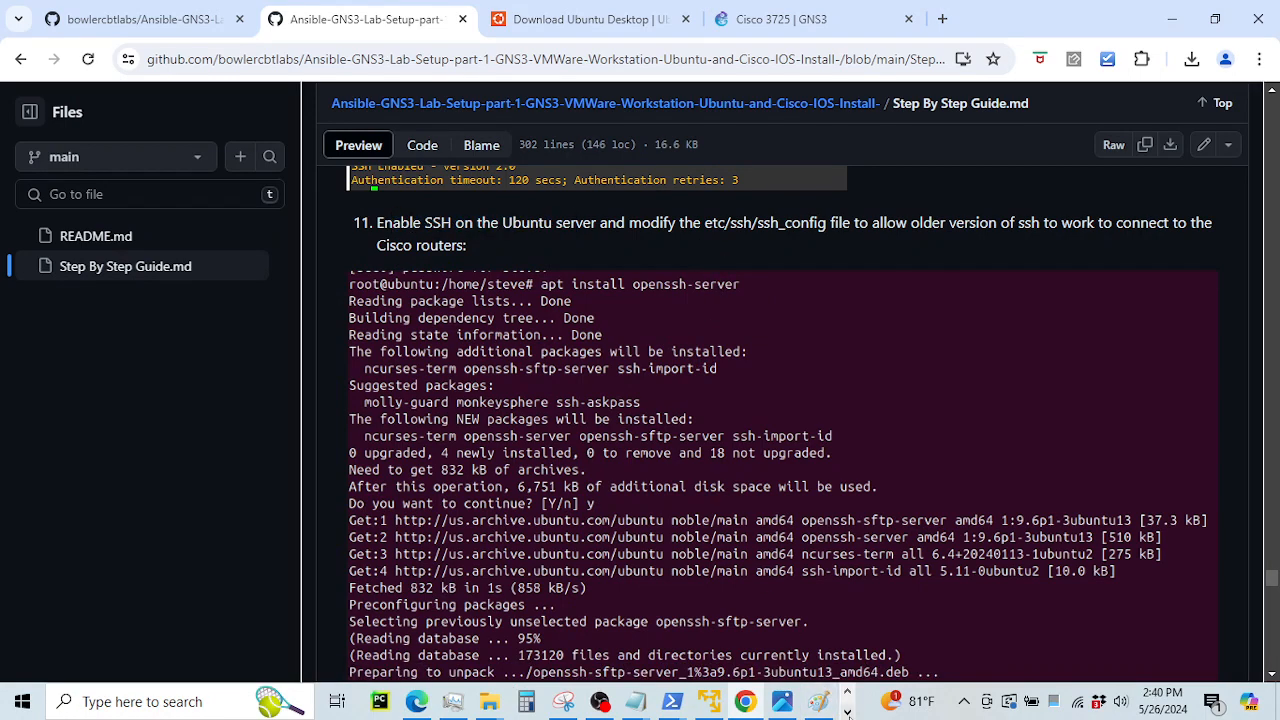
Restore the VMware Player window and move it lower over the guide
click(848, 713)
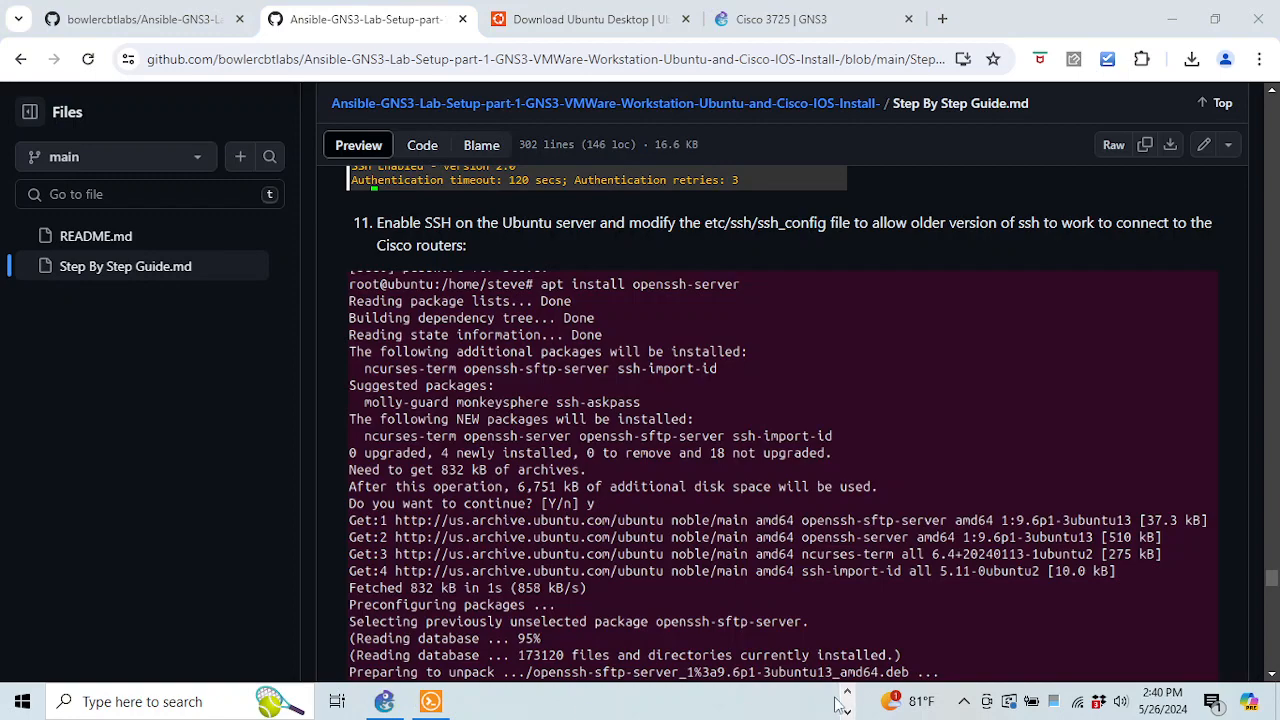
click(847, 695)
click(710, 703)
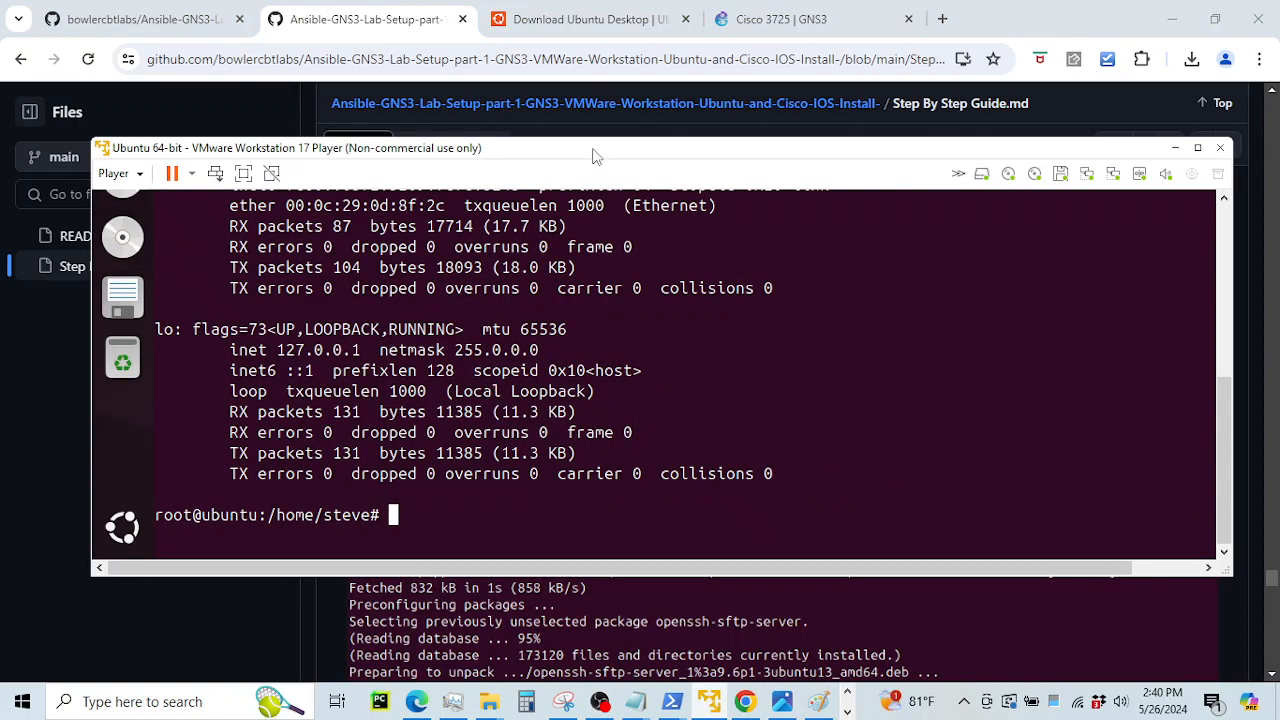
drag(593, 156, 609, 313)
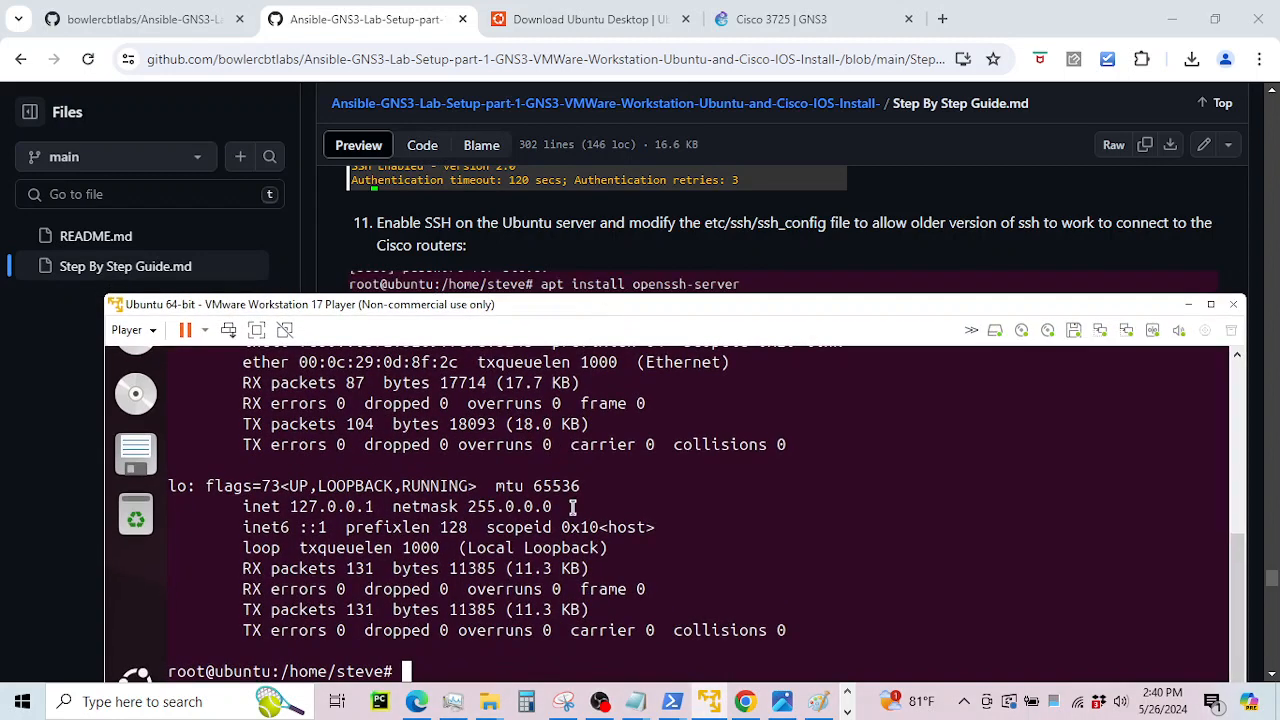
Run apt install openssh-server and answer y so the packages download and unpack
text(cd)
key(BackSpace)
key(BackSpace)
text(apt instl)
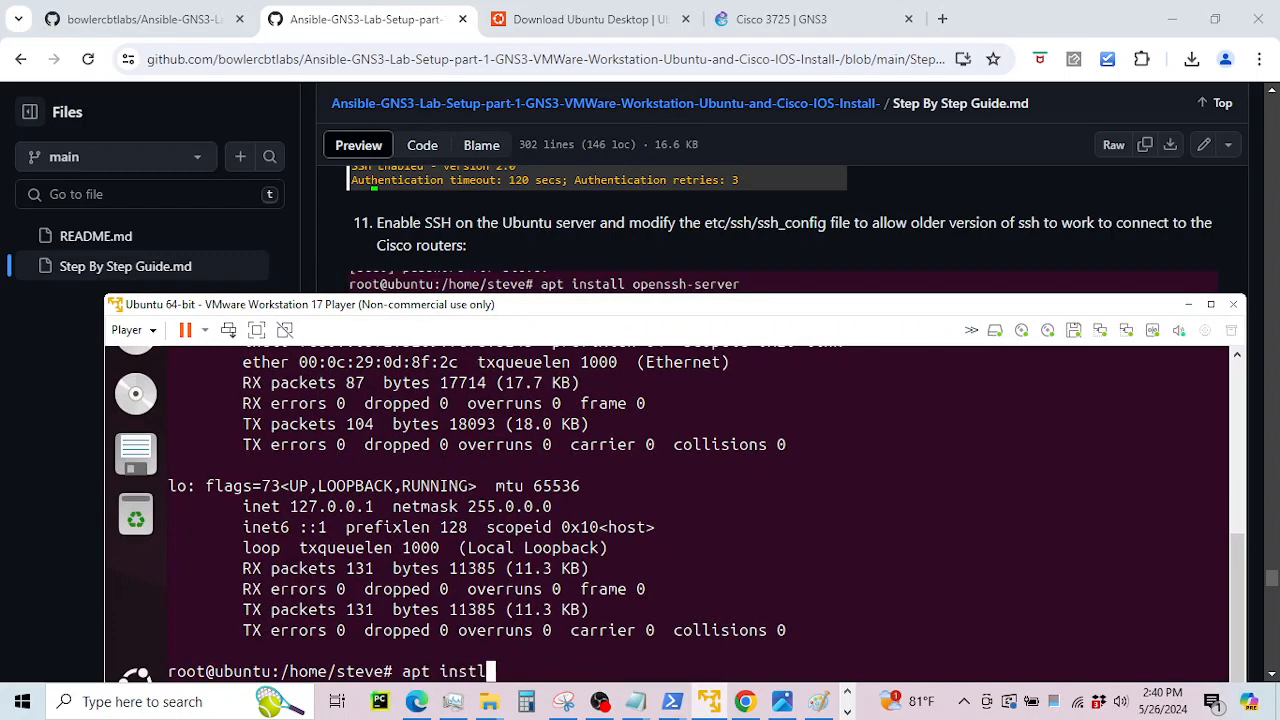
key(BackSpace)
text(all openss)
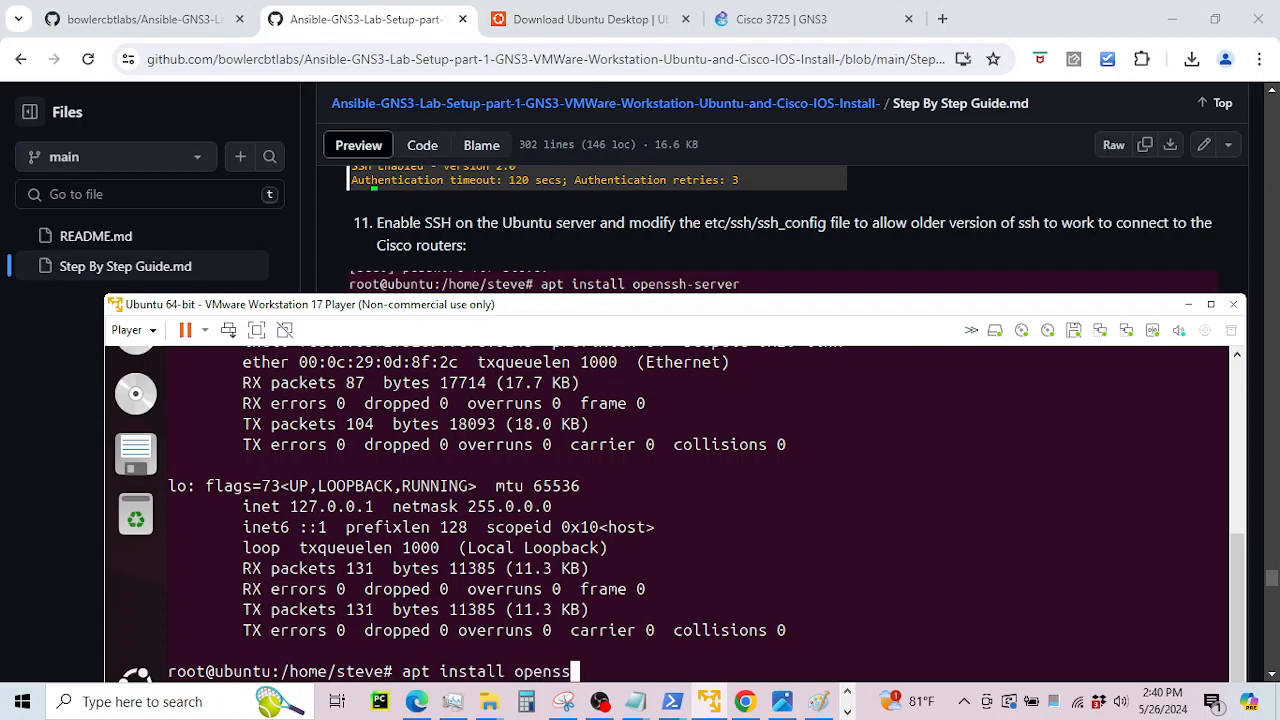
text(h-server)
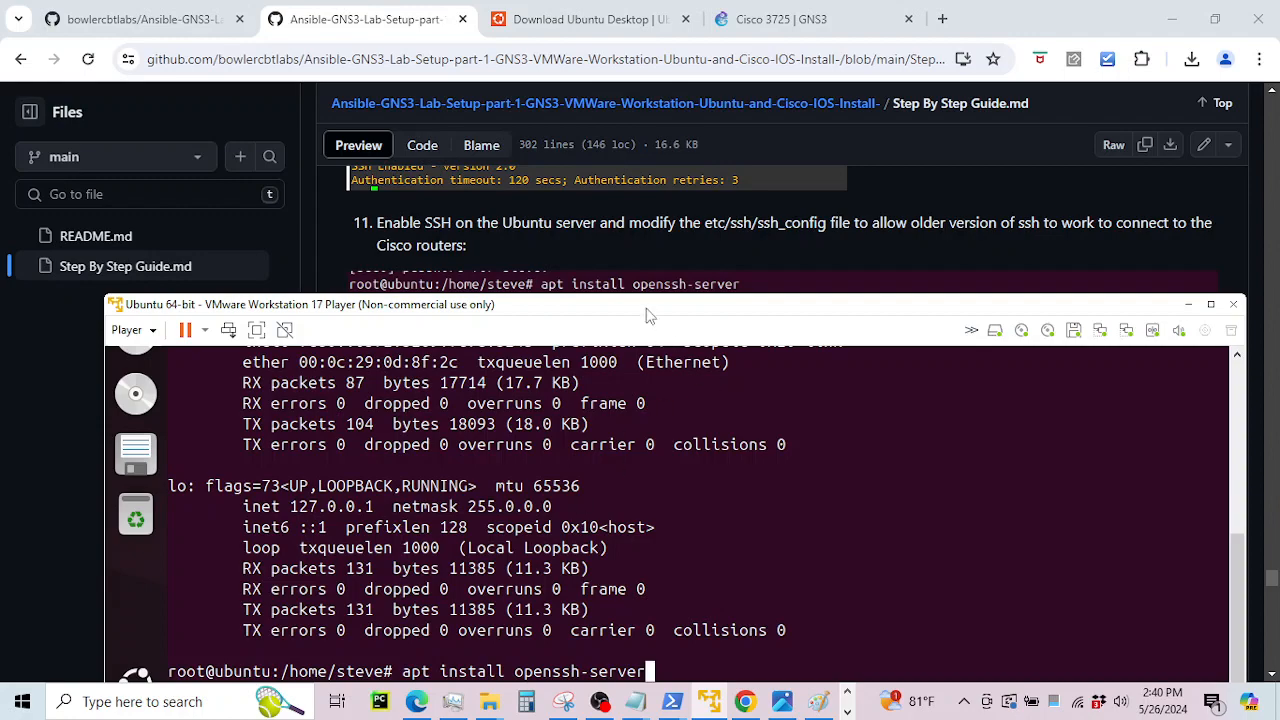
drag(646, 316, 581, 157)
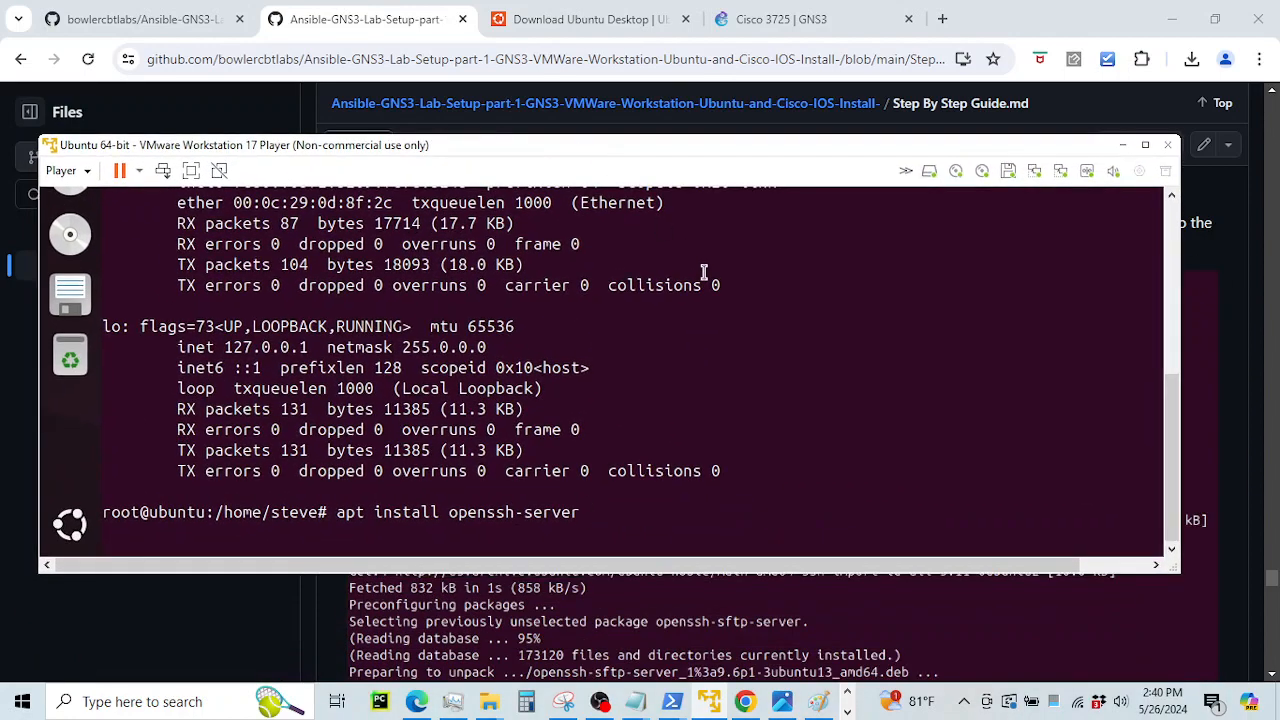
key(Return)
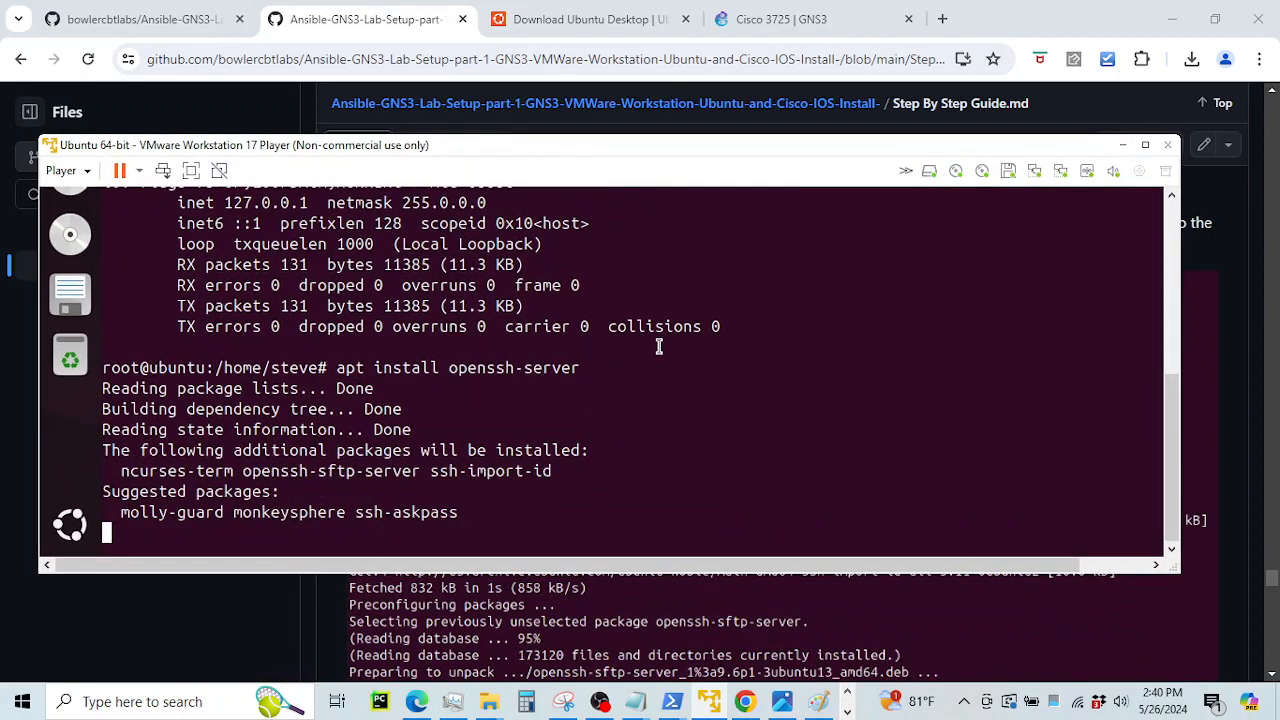
text(y)
key(Return)
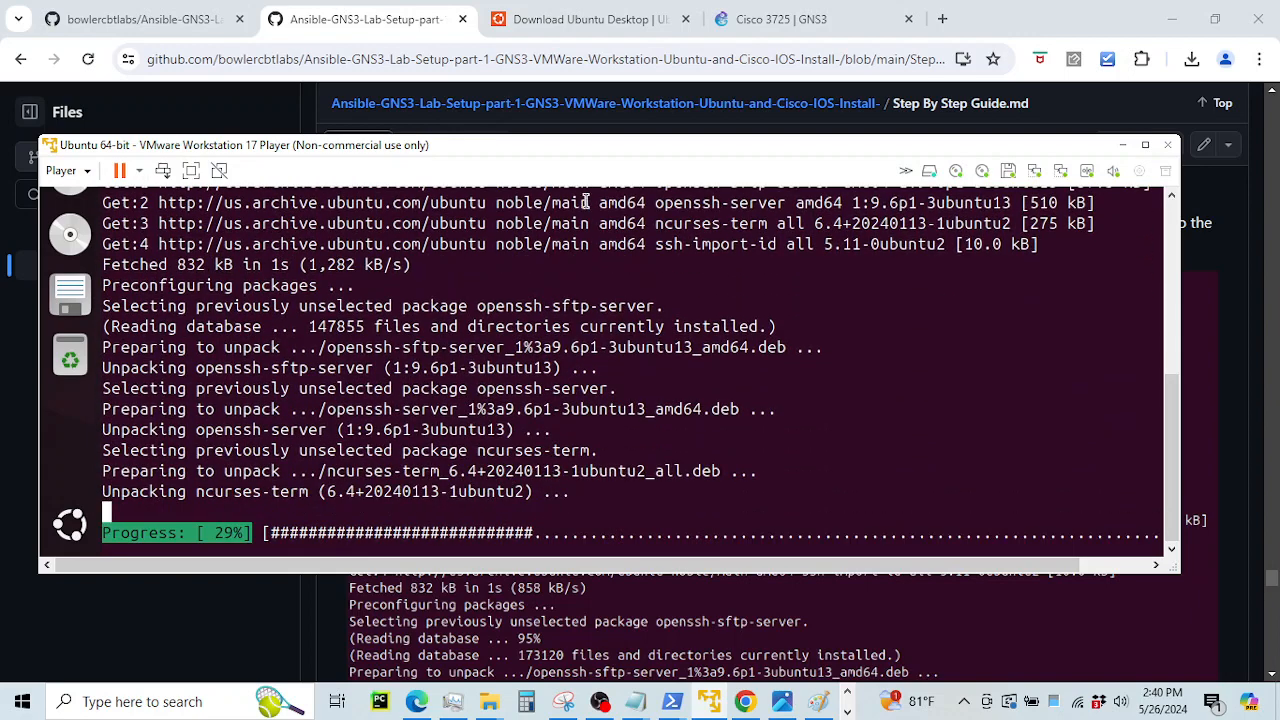
drag(610, 150, 684, 463)
scroll(710, 296, down, 4)
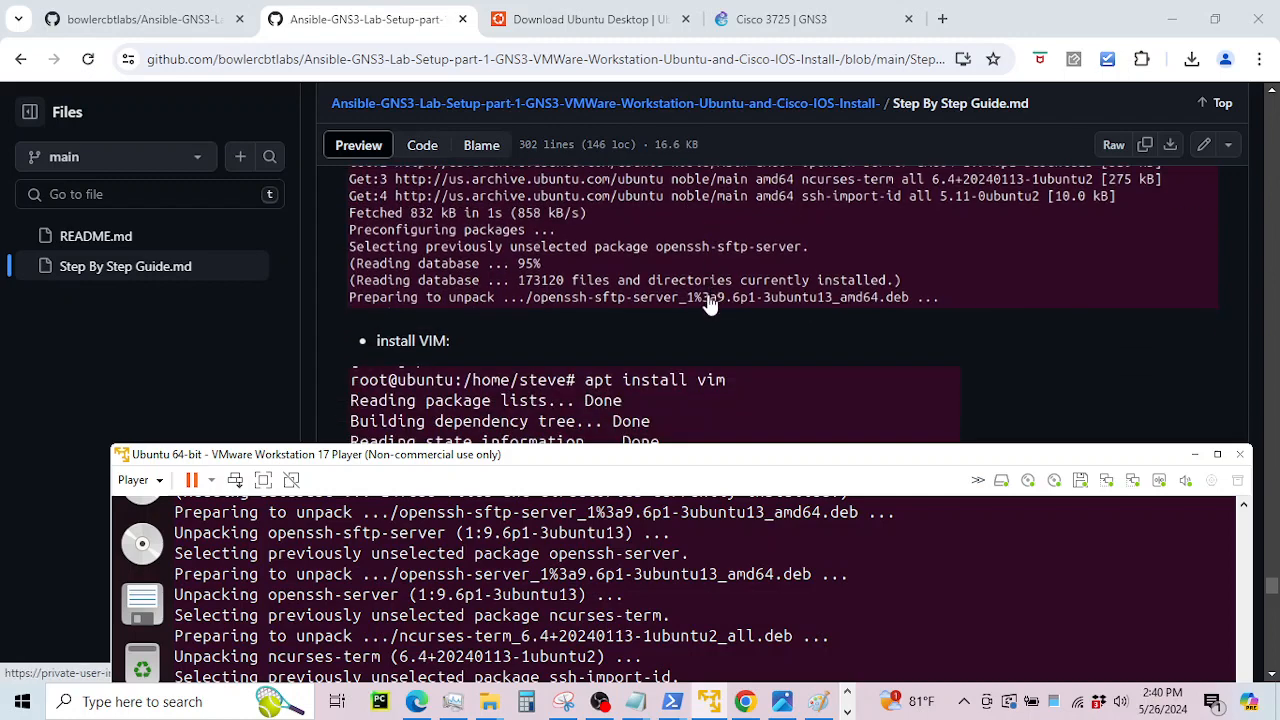
Scroll the guide down and highlight the KexAlgorithms and HostKeyAlgorithms lines
scroll(712, 300, down, 2)
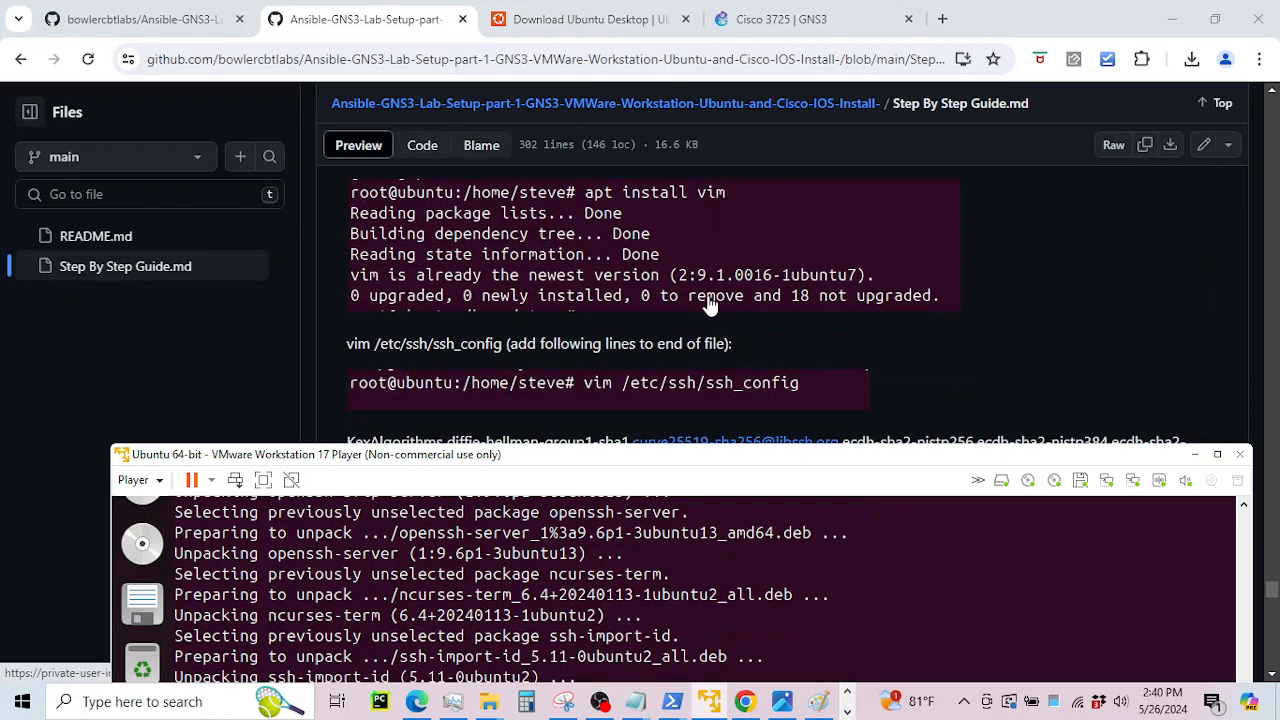
scroll(710, 305, down, 1)
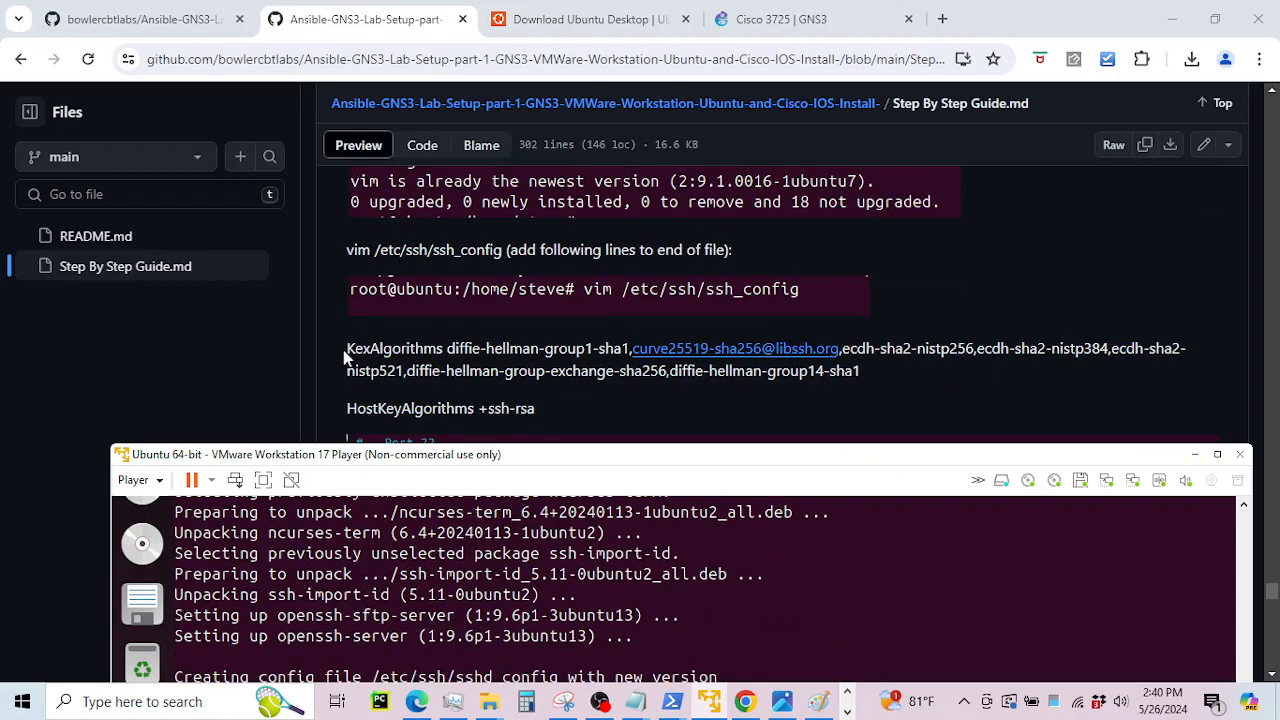
click(438, 352)
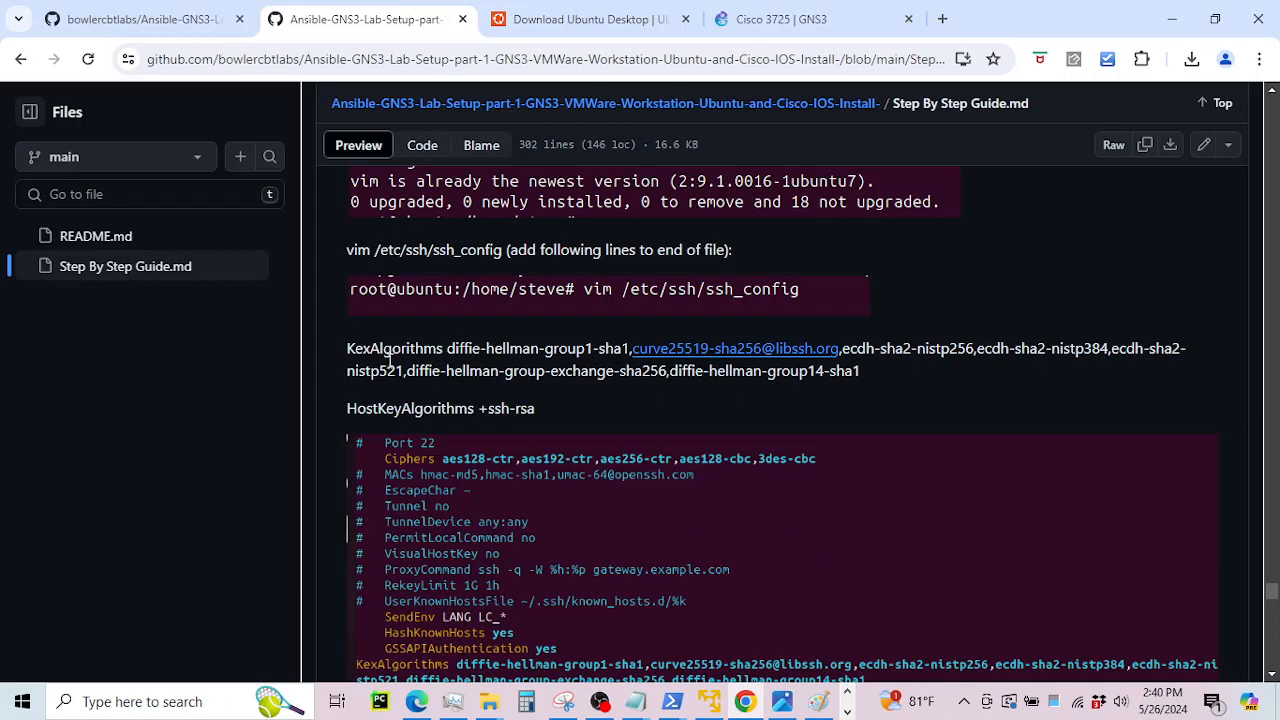
drag(341, 355, 550, 394)
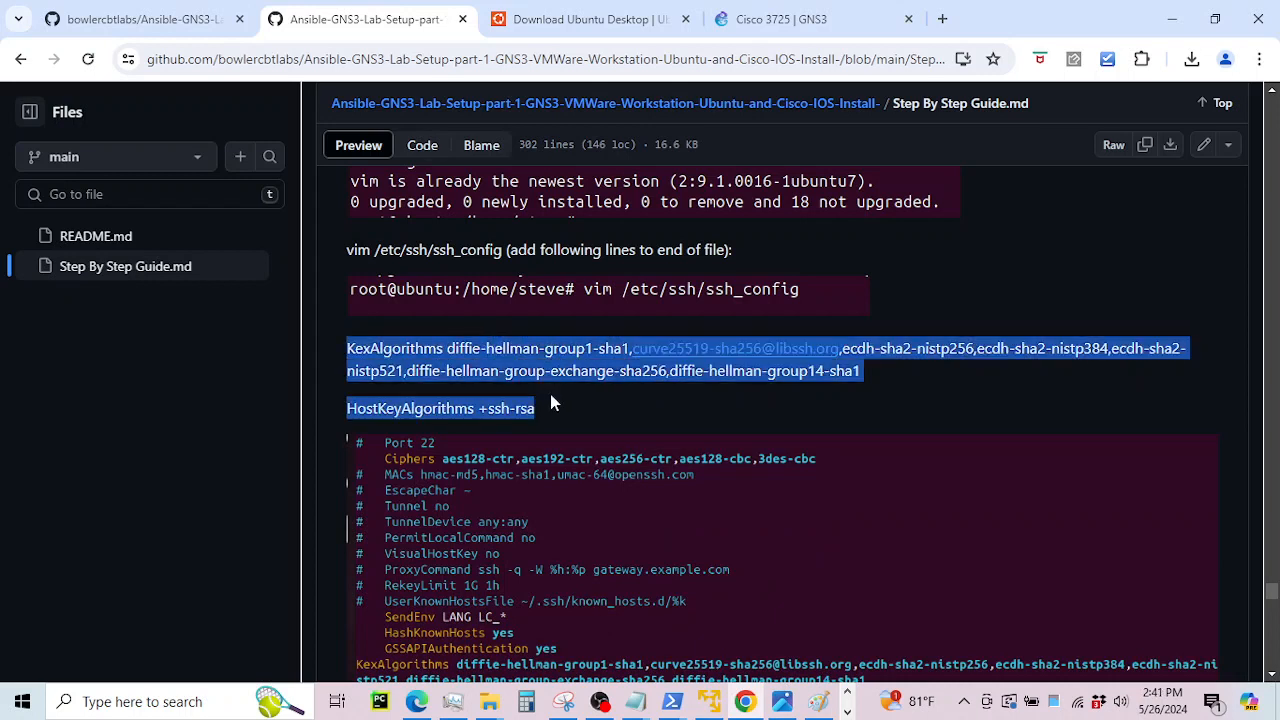
click(548, 370)
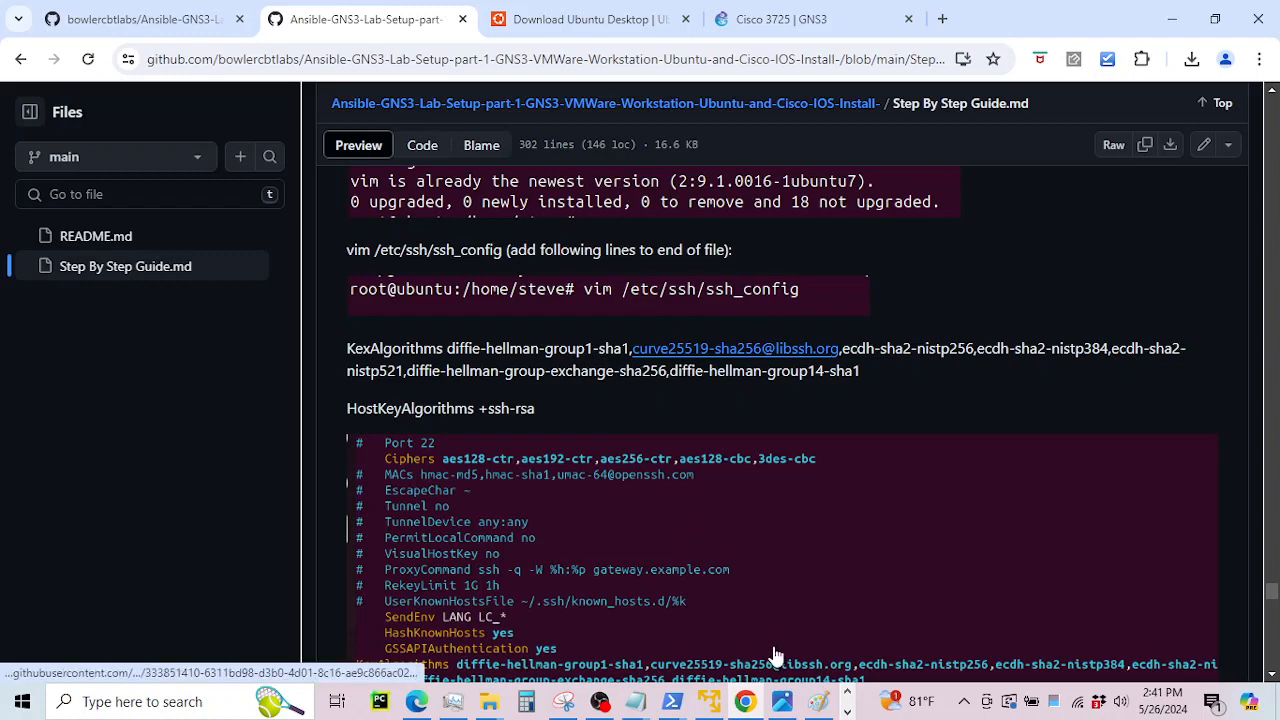
Bring the Ubuntu VM window forward, move it near the top and enlarge it
click(847, 712)
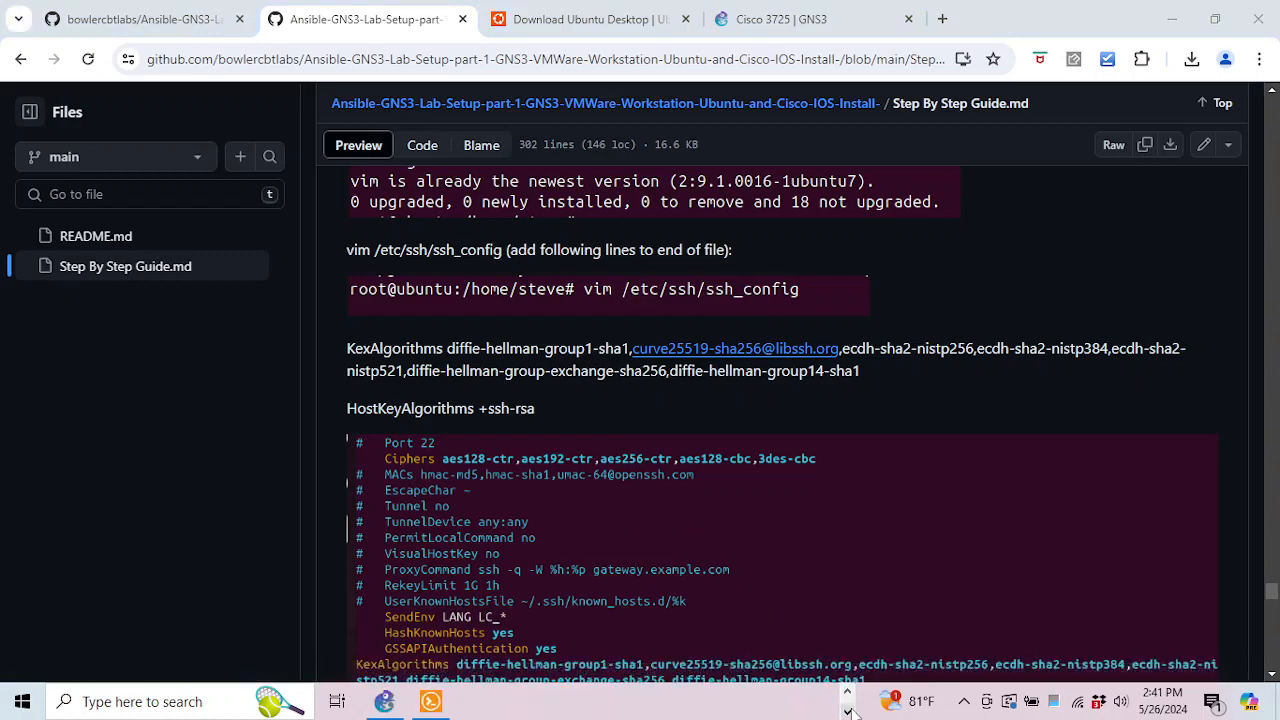
click(847, 705)
click(710, 702)
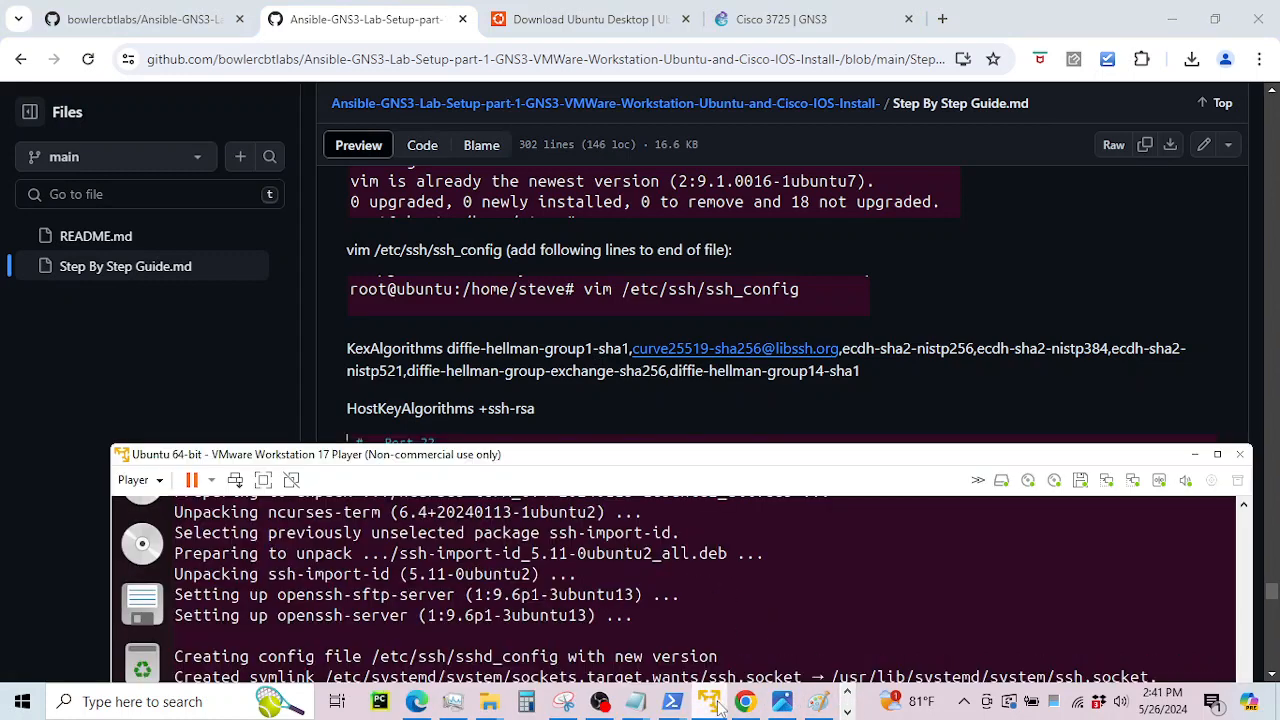
drag(638, 470, 605, 214)
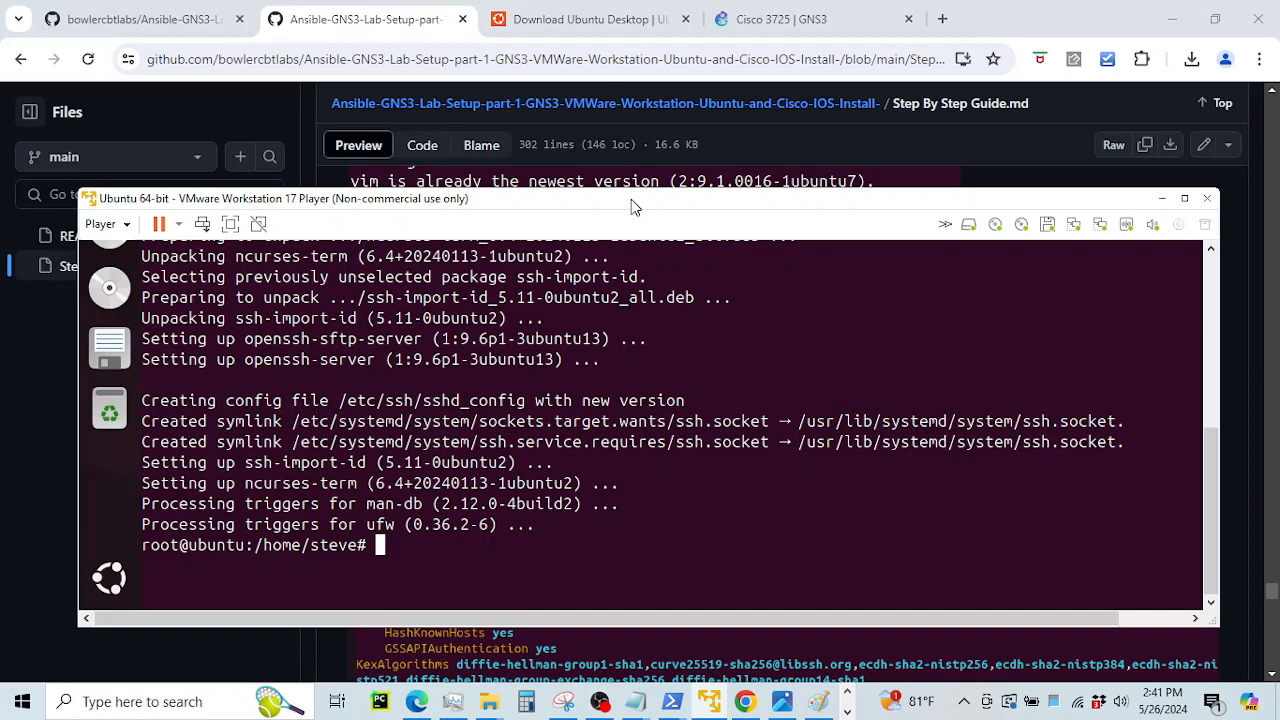
drag(631, 199, 636, 100)
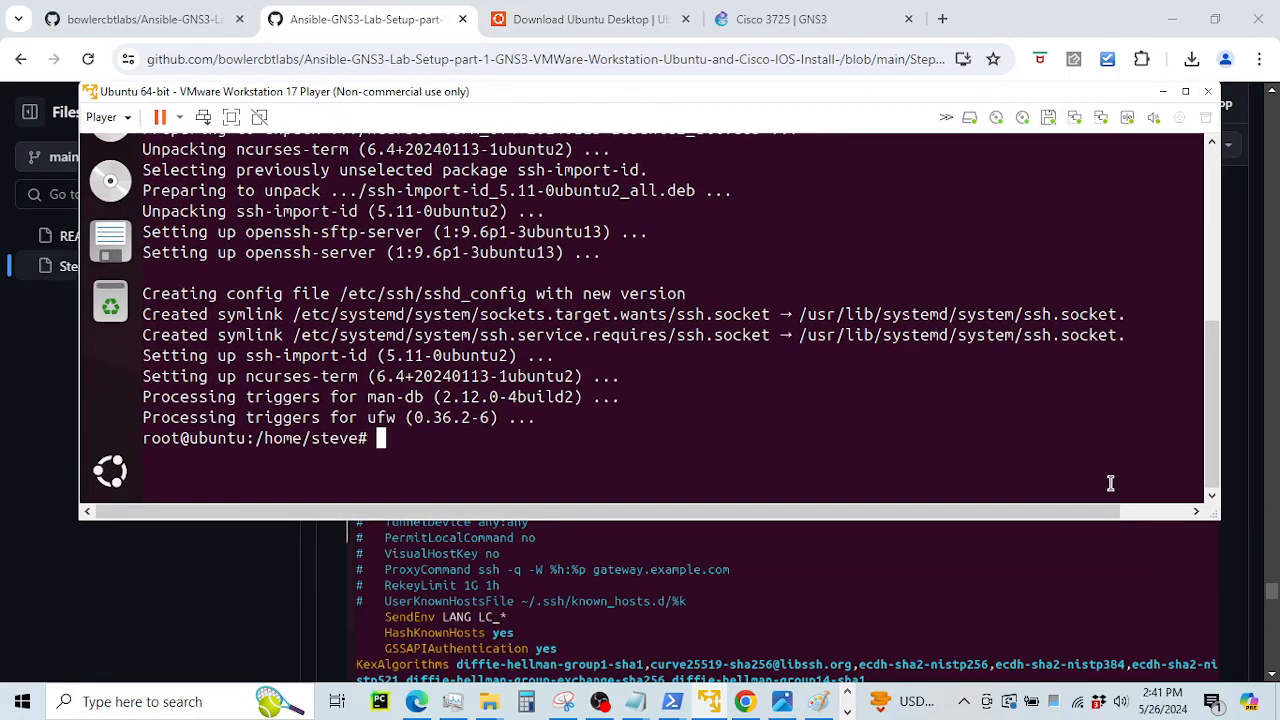
drag(1218, 519, 1202, 566)
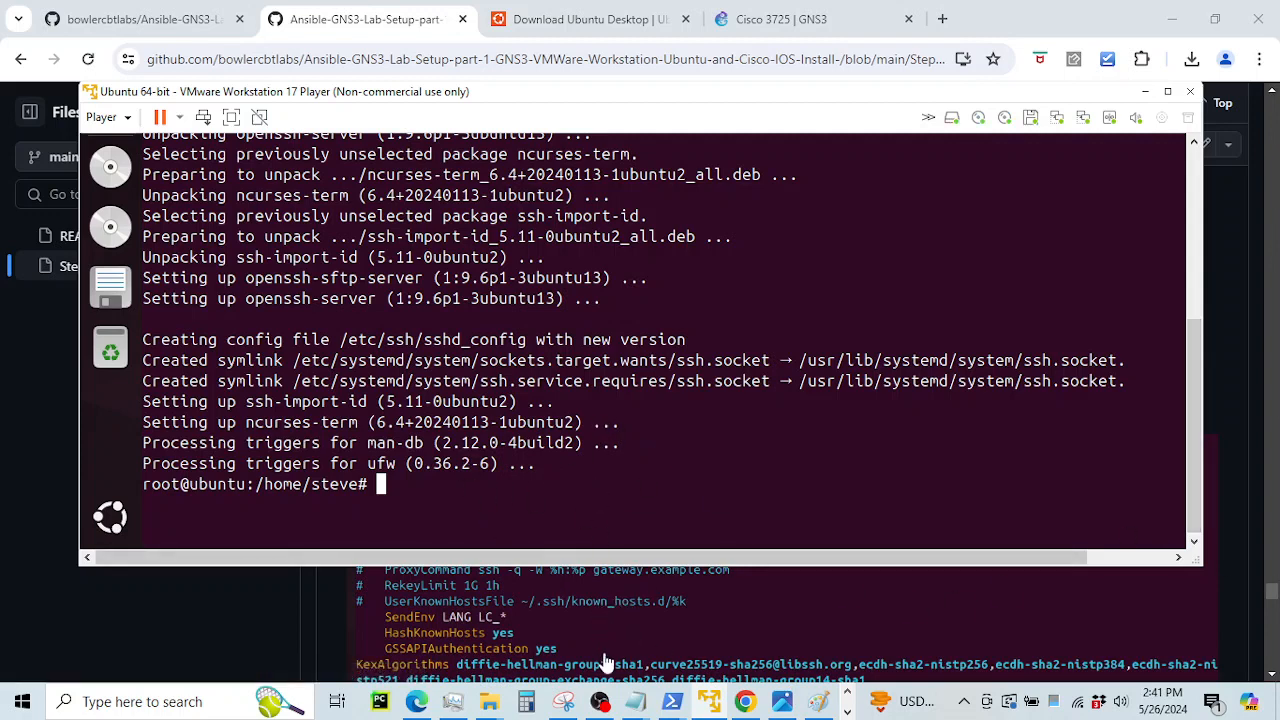
Open the config screenshot in a new tab and scroll the guide up to 'install VIM'
click(643, 636)
click(334, 20)
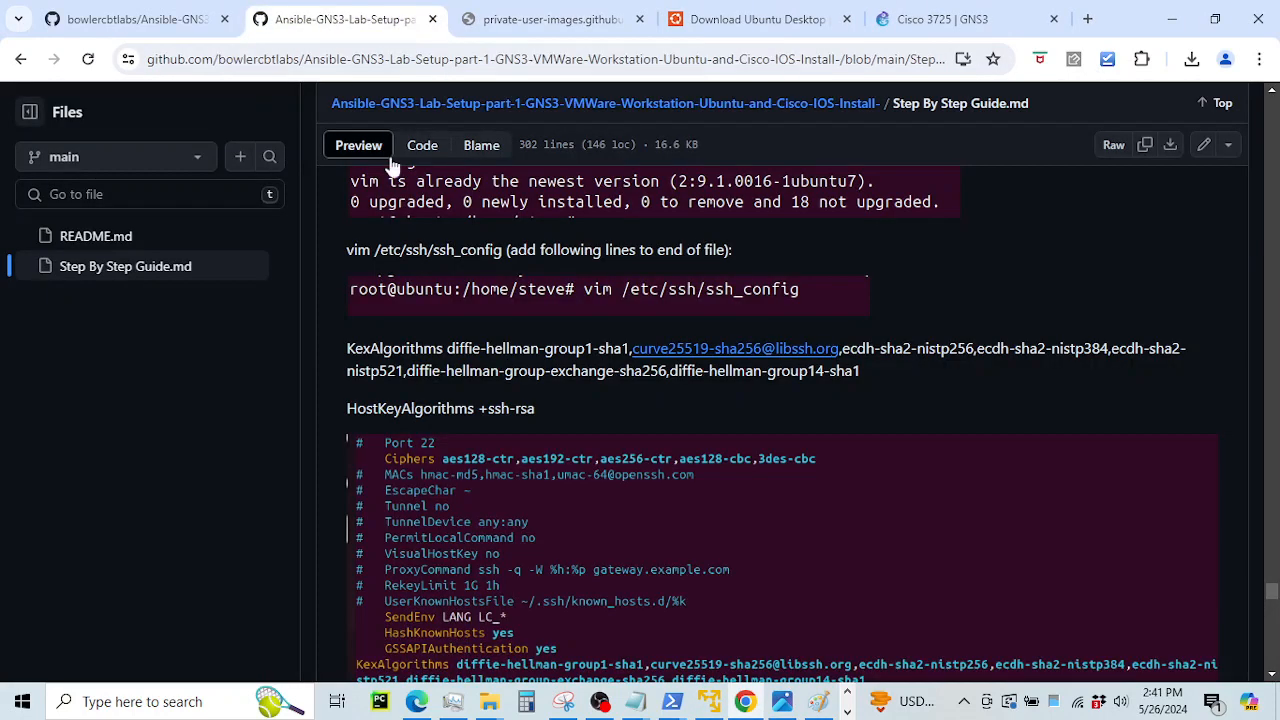
key(alt+Tab)
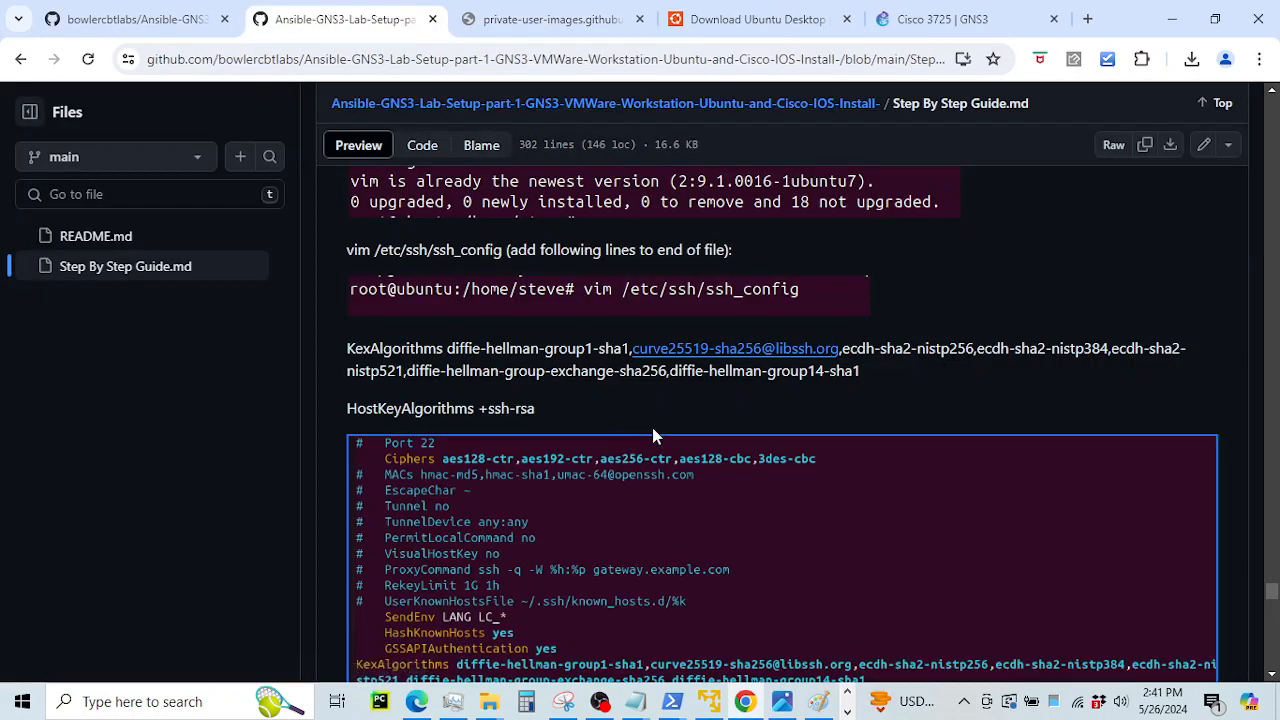
scroll(653, 429, up, 2)
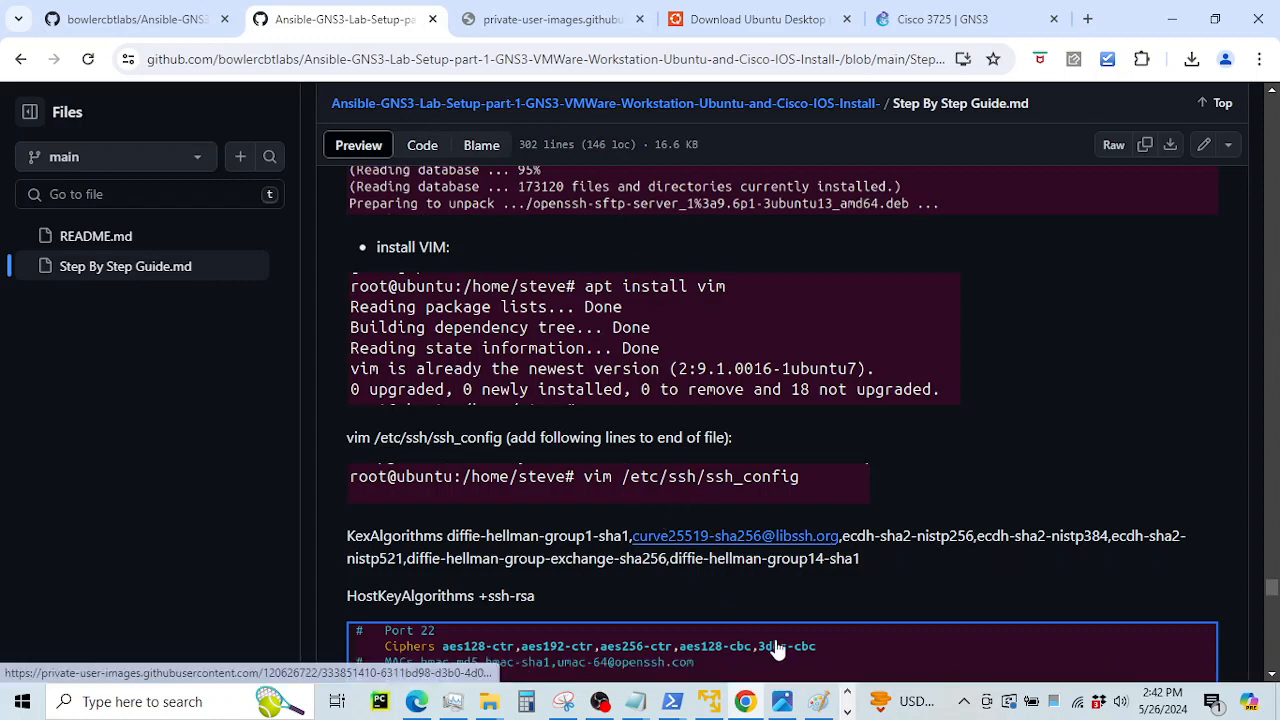
click(847, 713)
click(847, 691)
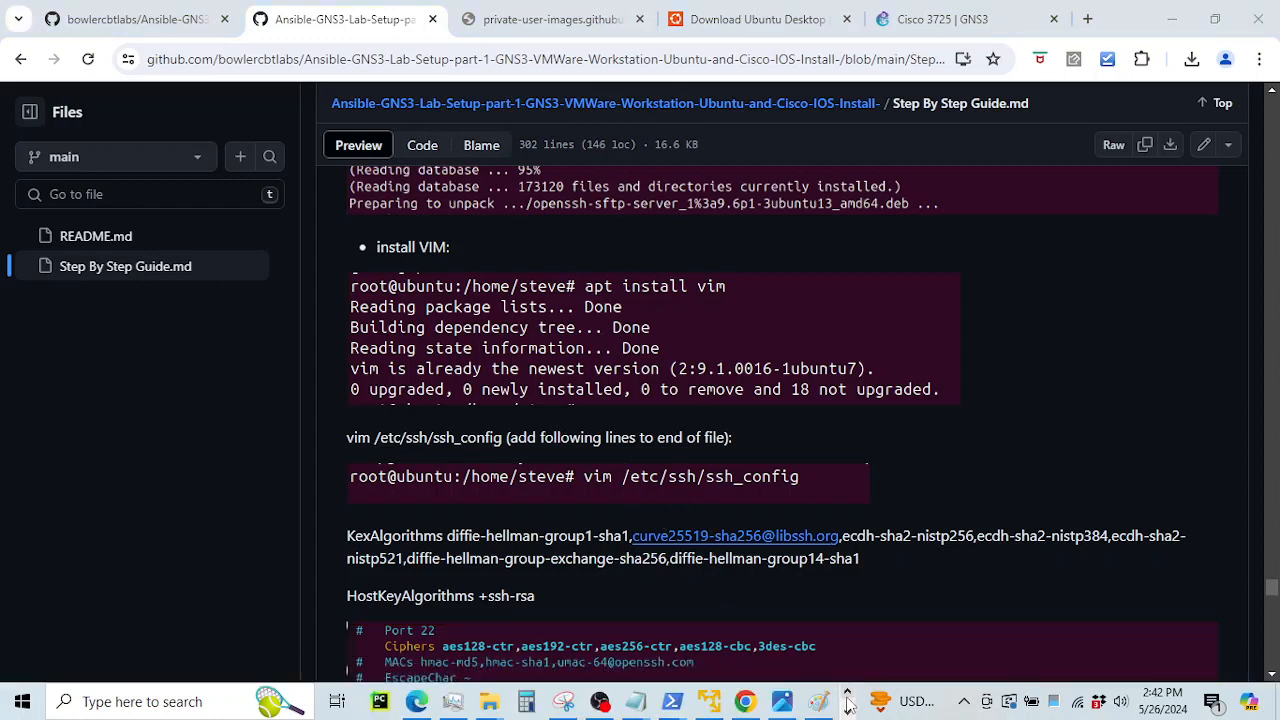
click(716, 703)
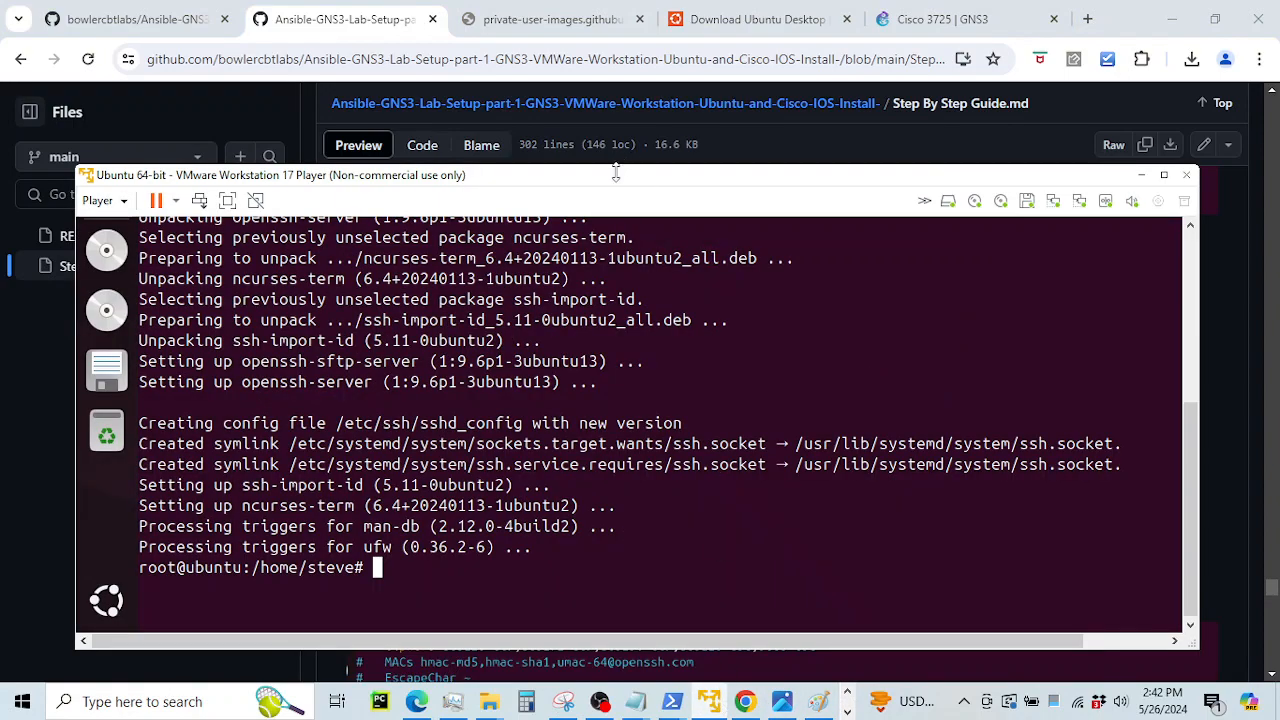
Reposition the VM window and install vim with apt install vim, answering y
drag(619, 185, 587, 57)
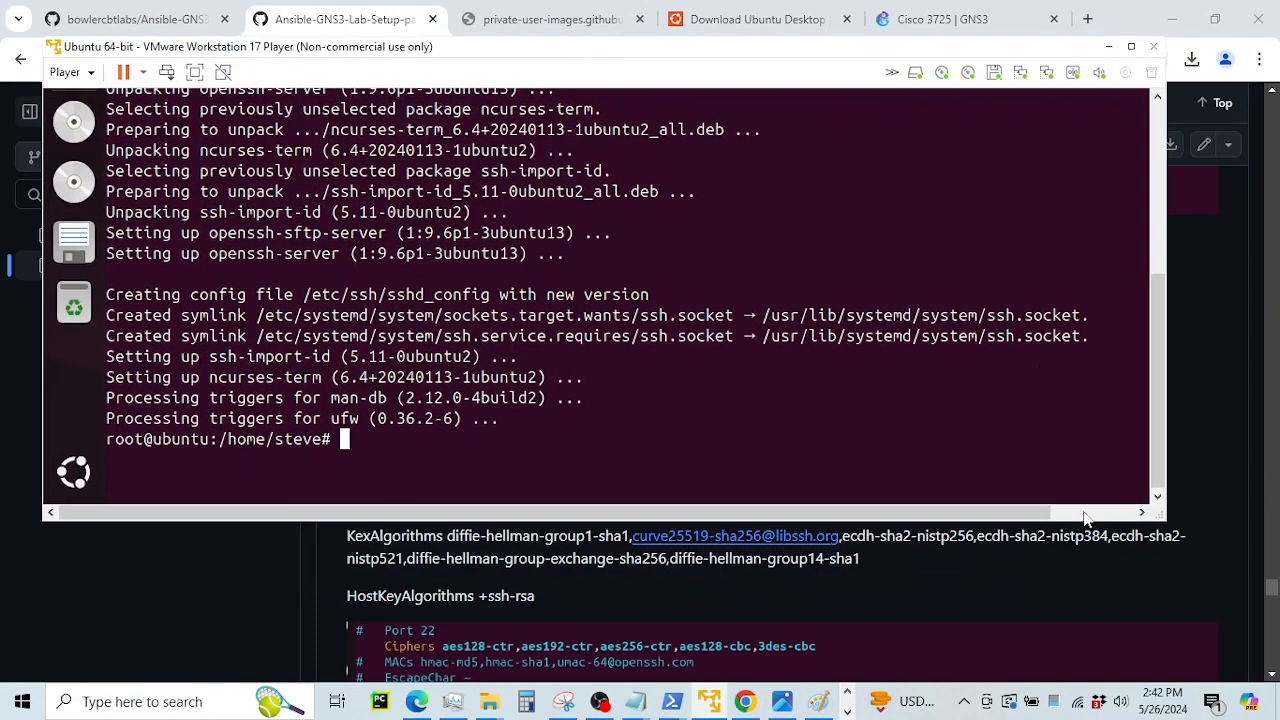
drag(1164, 520, 1250, 416)
scroll(986, 547, up, 5)
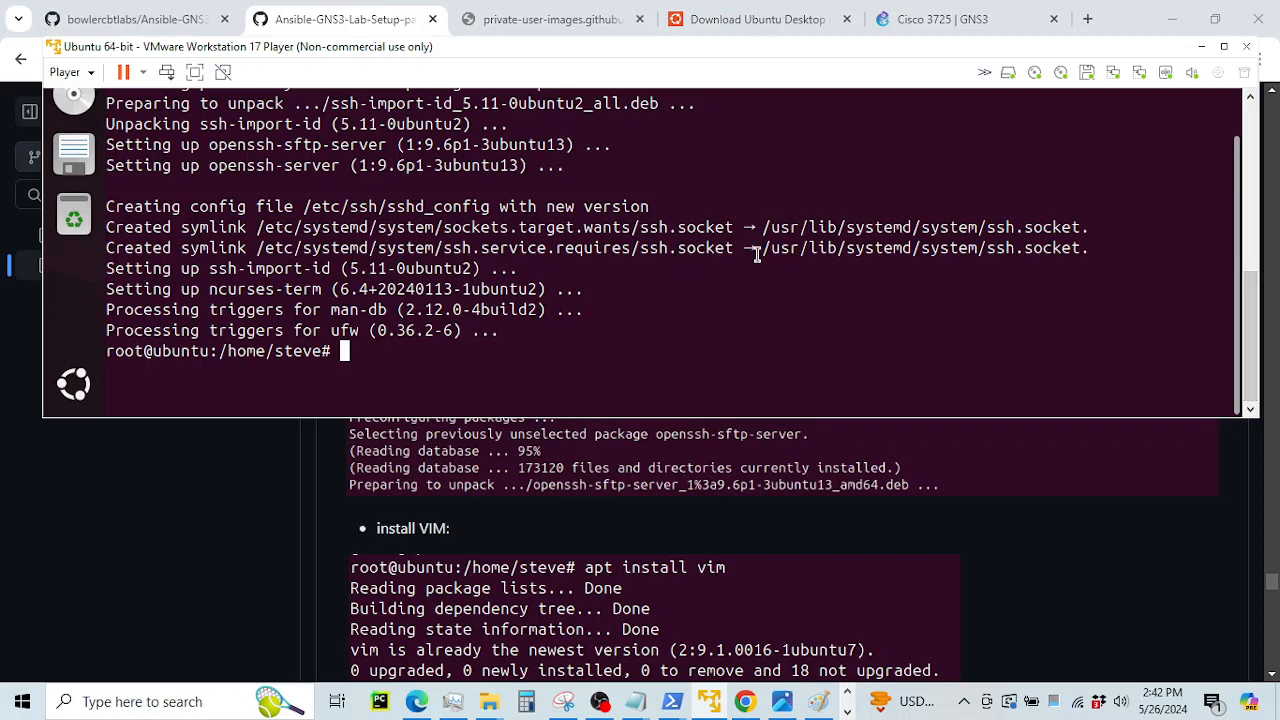
text(apt install vim)
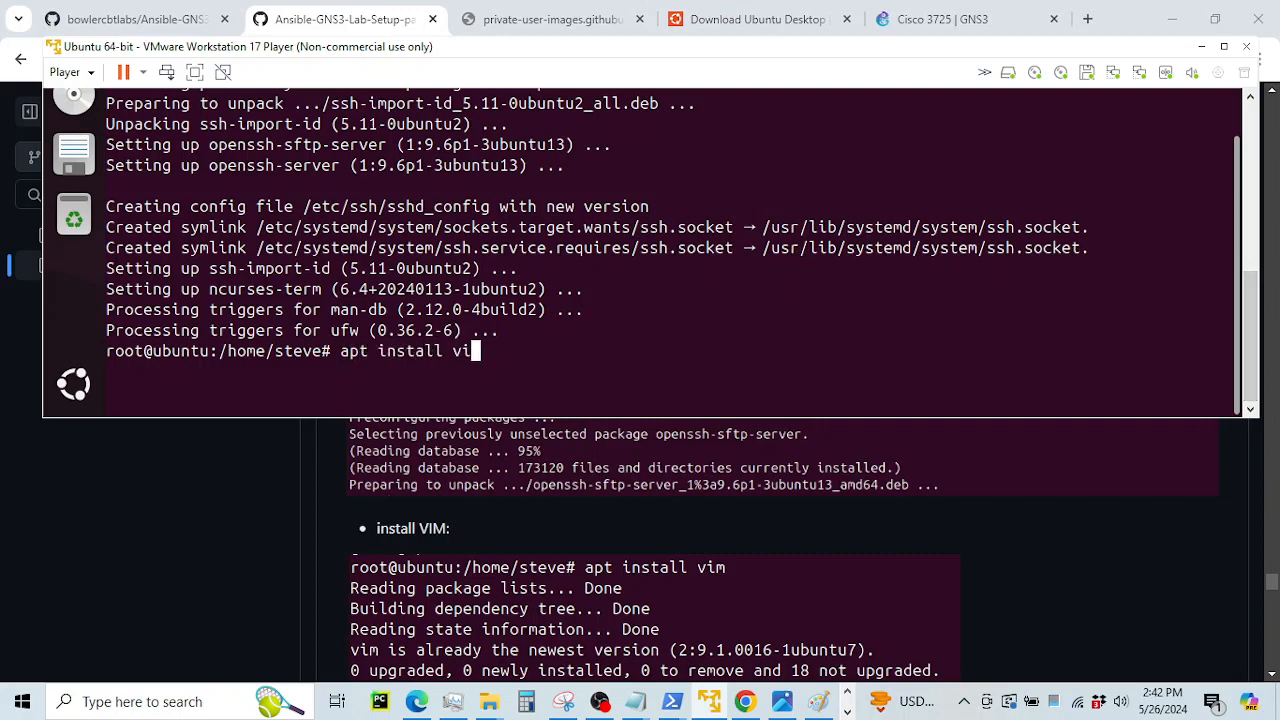
key(Return)
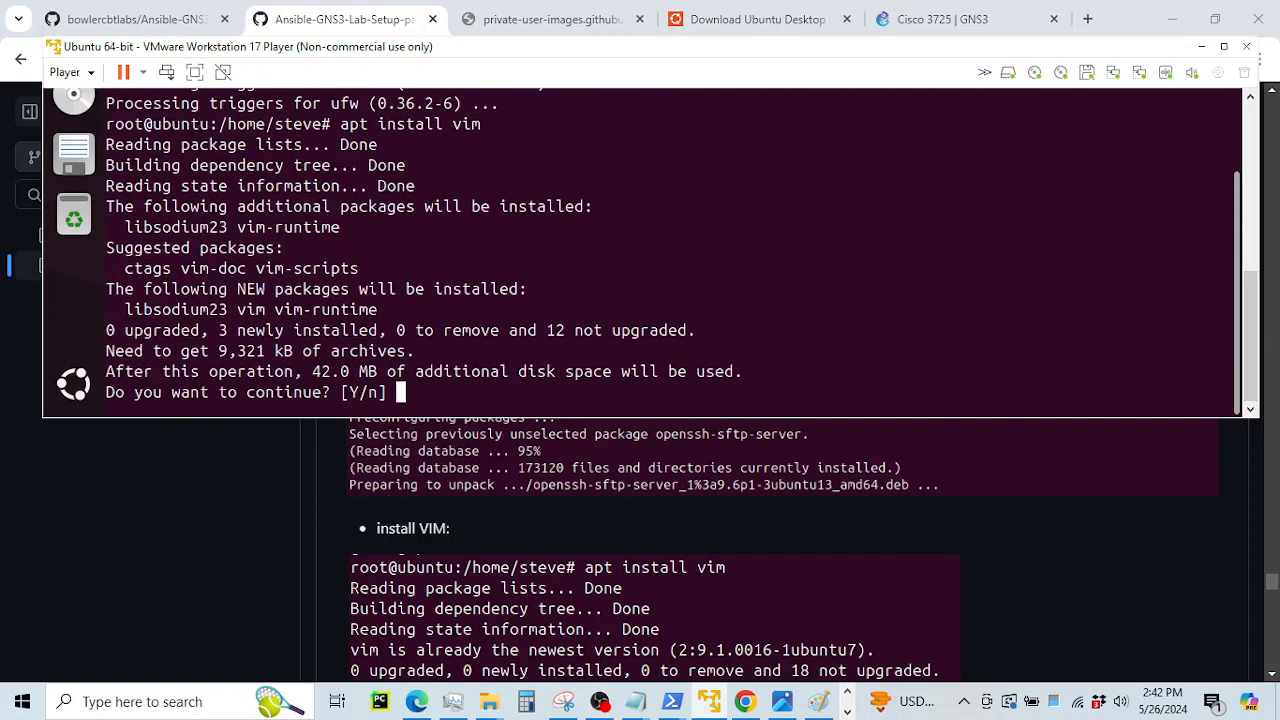
text(y)
key(Return)
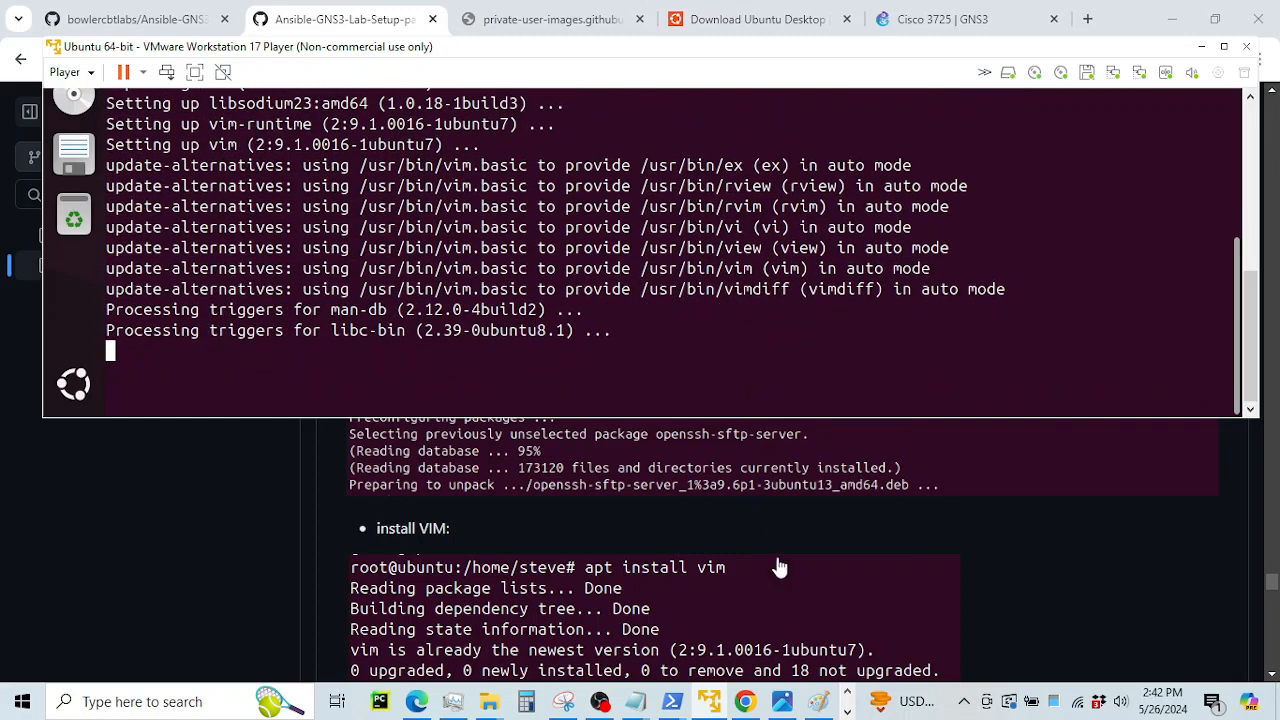
click(1016, 516)
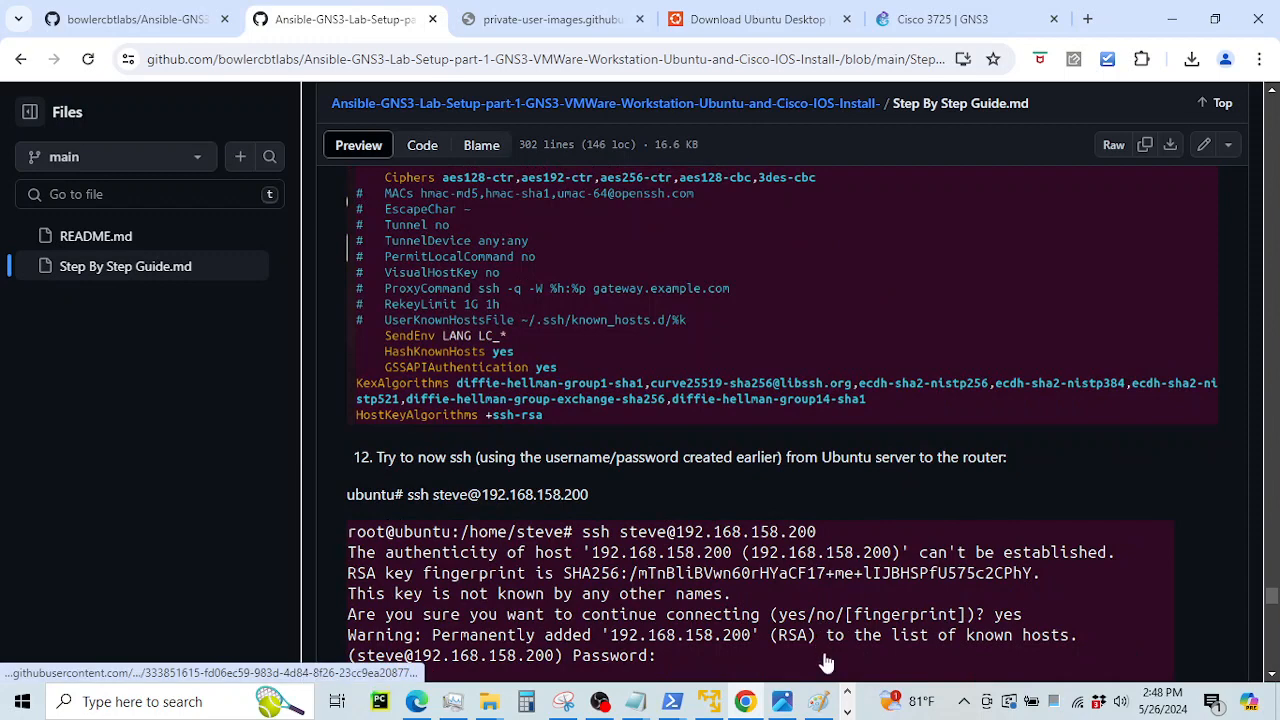
Scroll through the guide's ssh_config and router SSH steps, then return to the Ubuntu terminal
scroll(658, 376, up, 4)
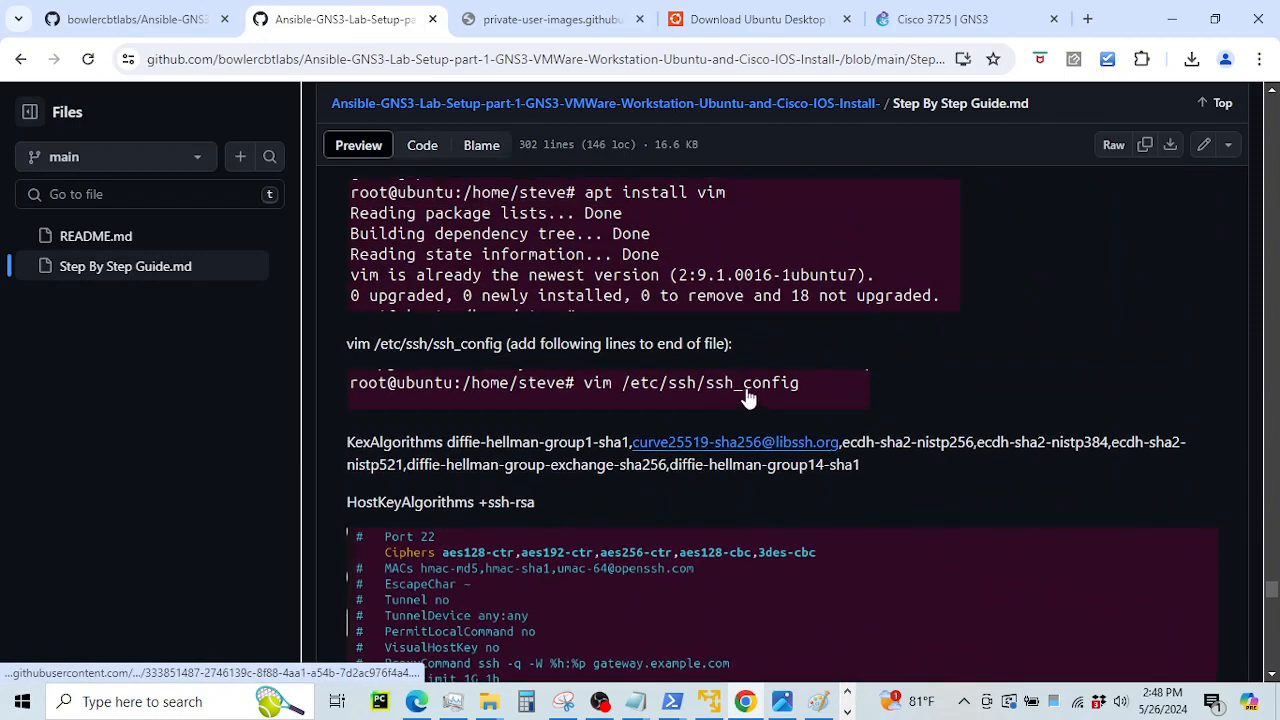
scroll(680, 452, down, 2)
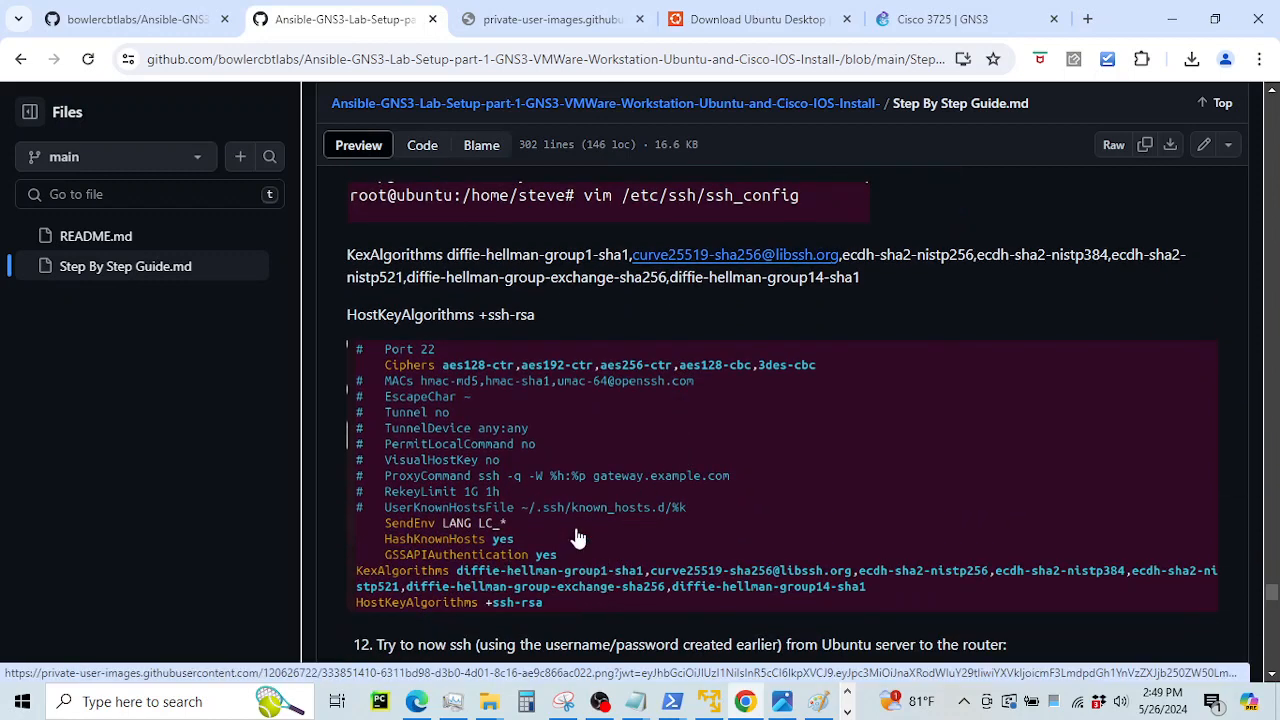
scroll(571, 537, down, 1)
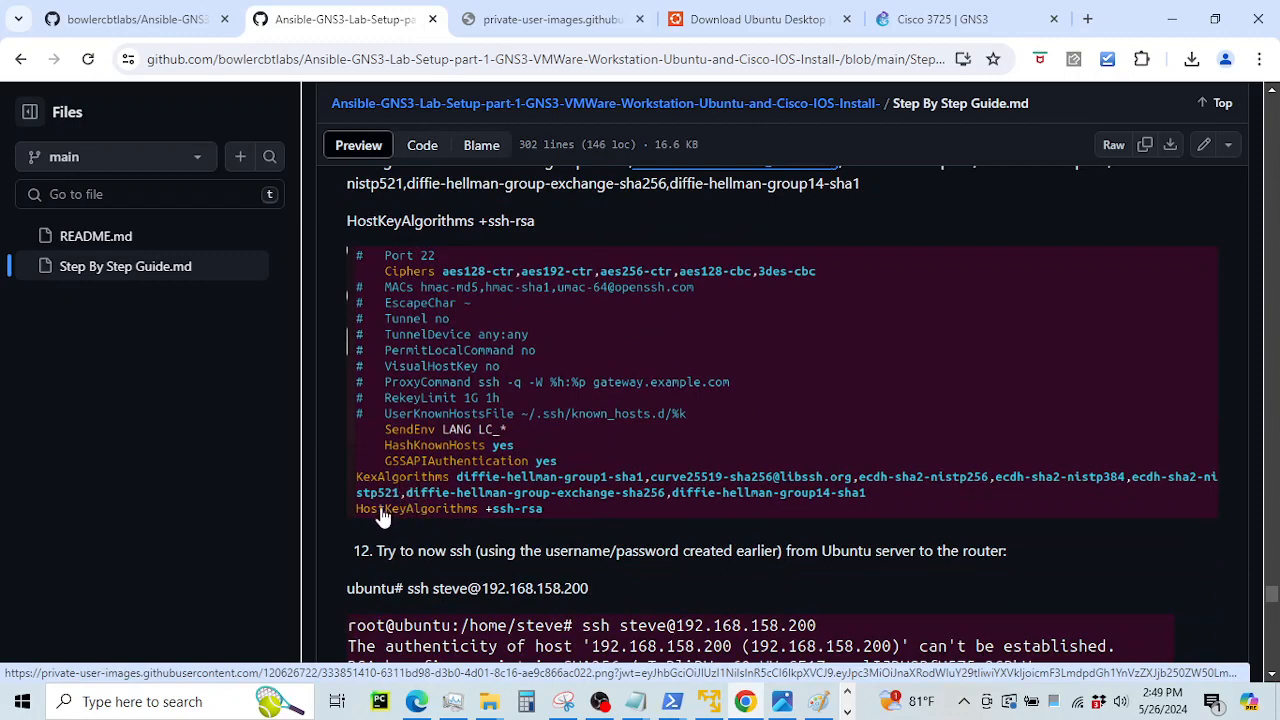
scroll(545, 513, down, 1)
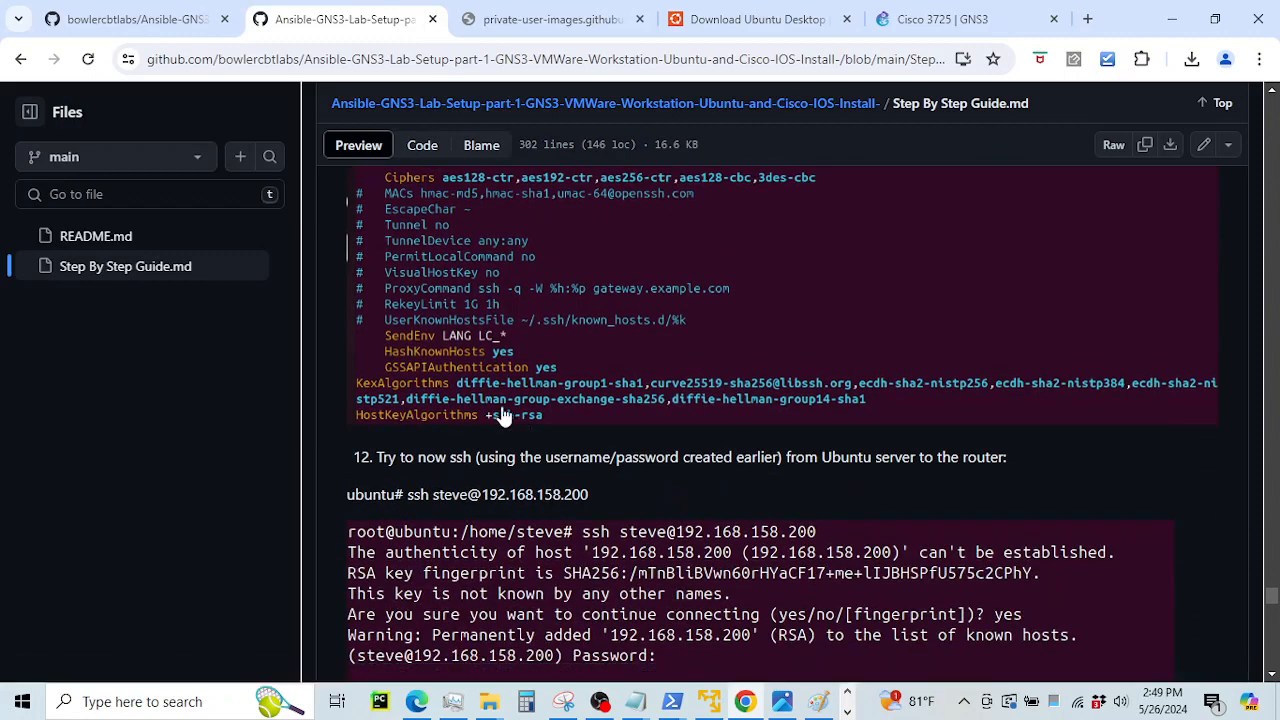
scroll(560, 410, up, 2)
scroll(585, 402, up, 1)
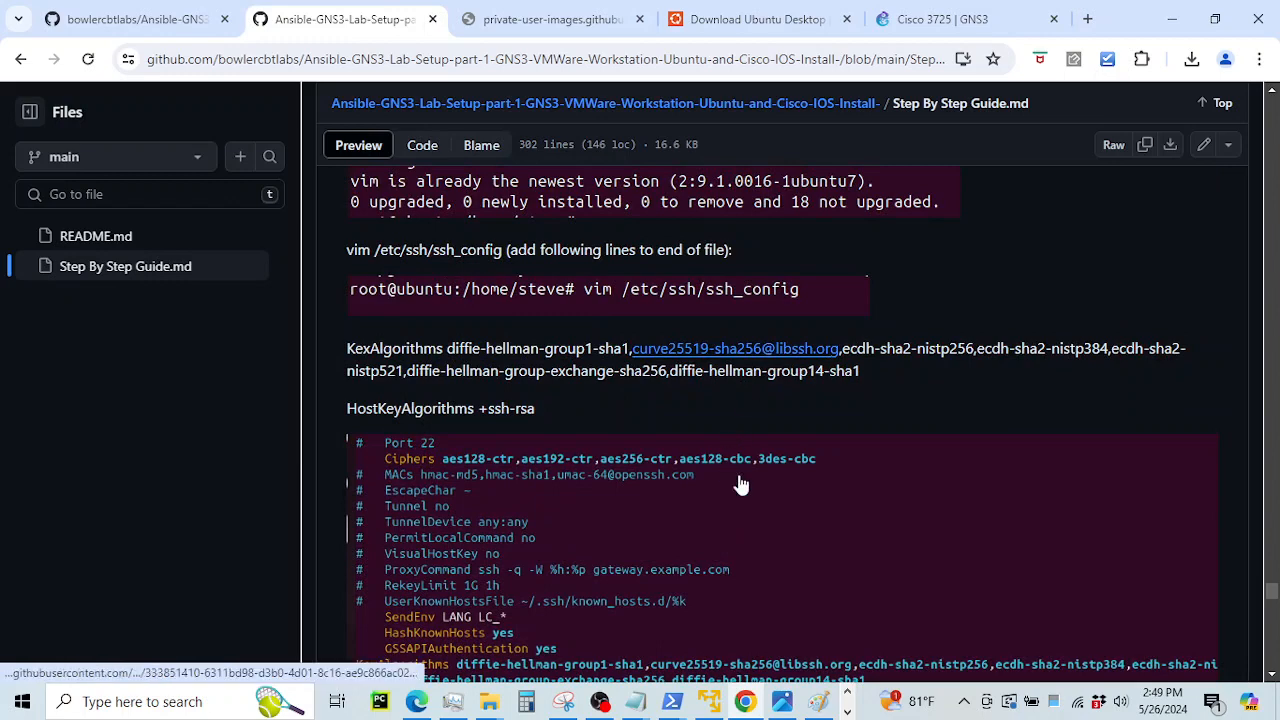
scroll(737, 486, down, 1)
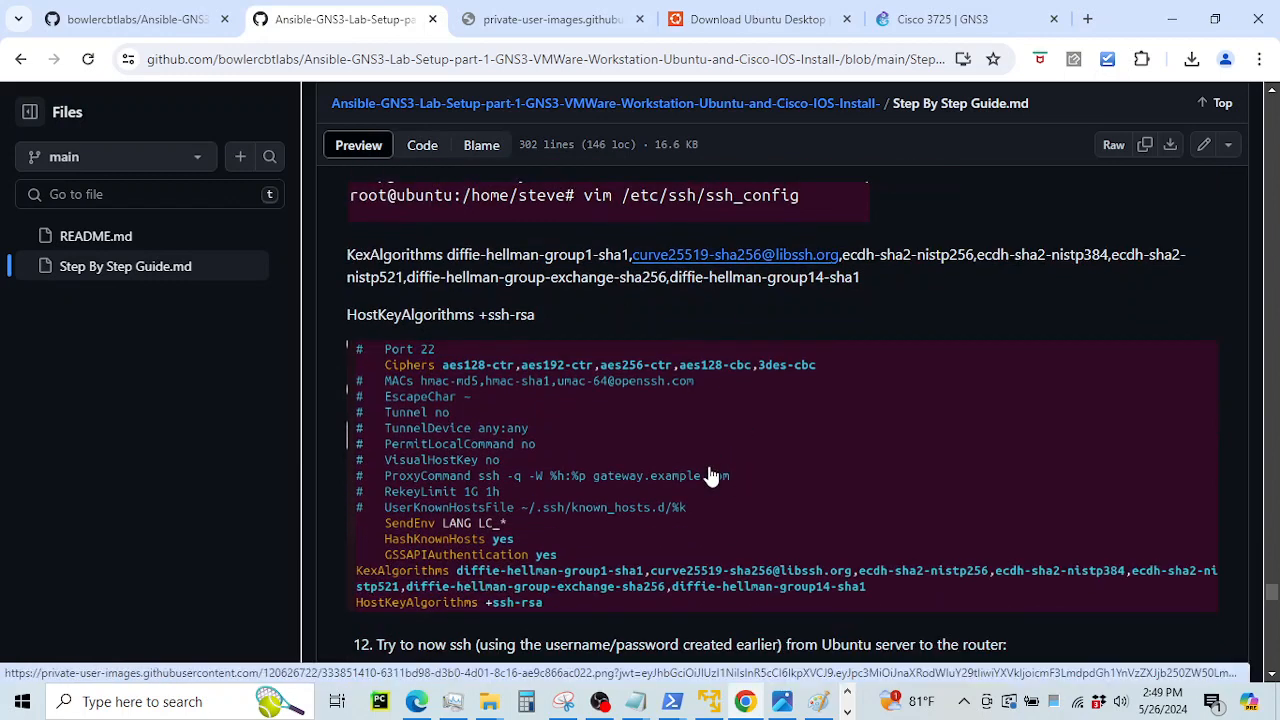
scroll(712, 476, down, 2)
scroll(715, 483, down, 1)
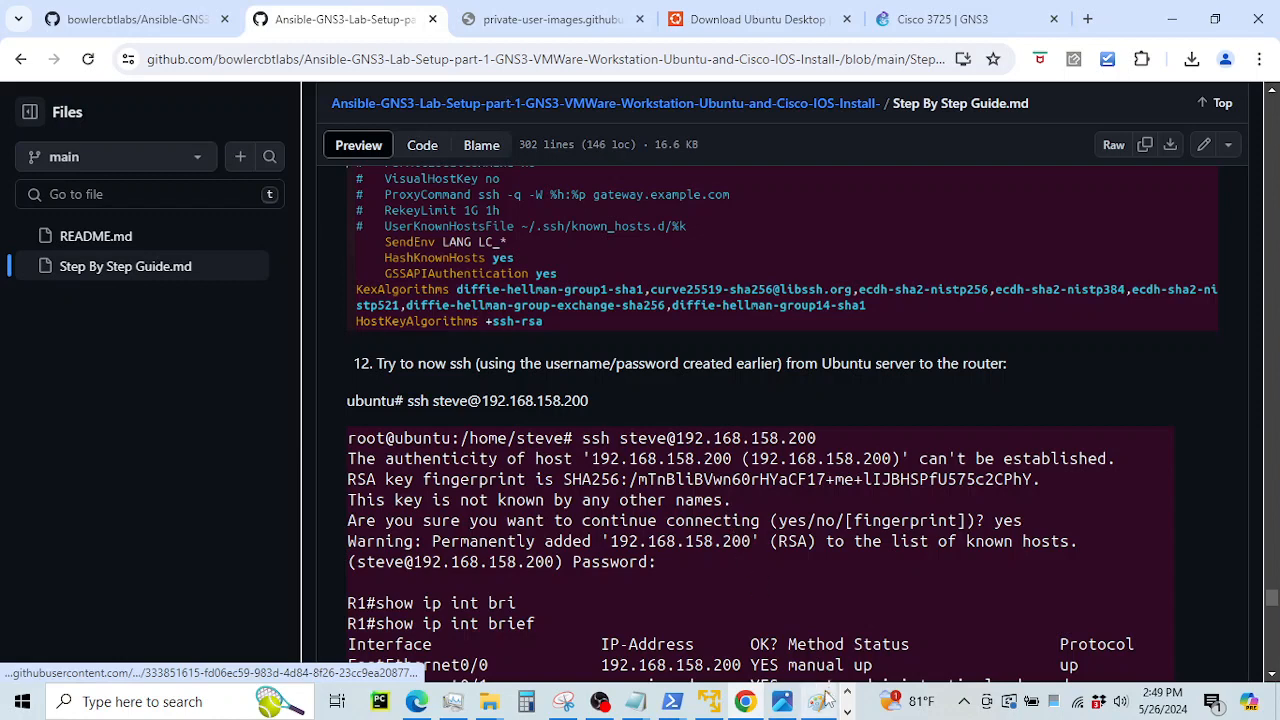
click(712, 701)
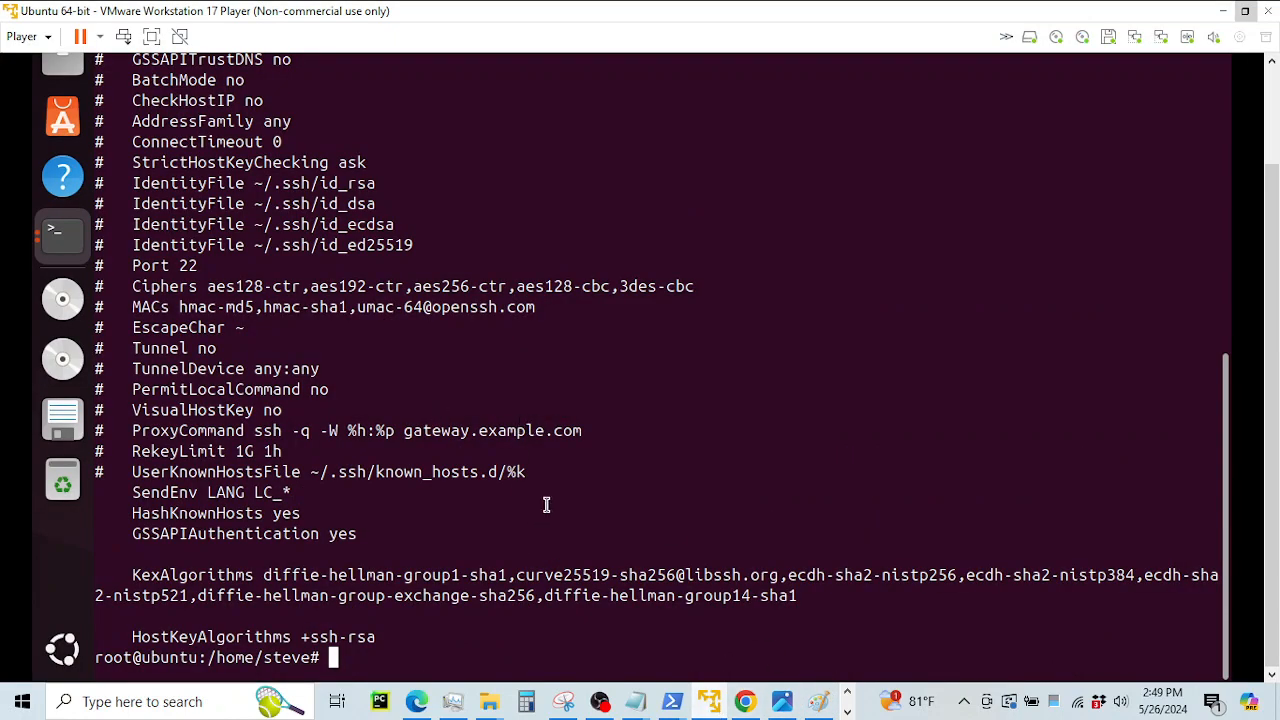
Add blank prompt lines, view the lab topology diagram, then minimise it to return to the terminal
key(Return)
key(Return)
key(Return)
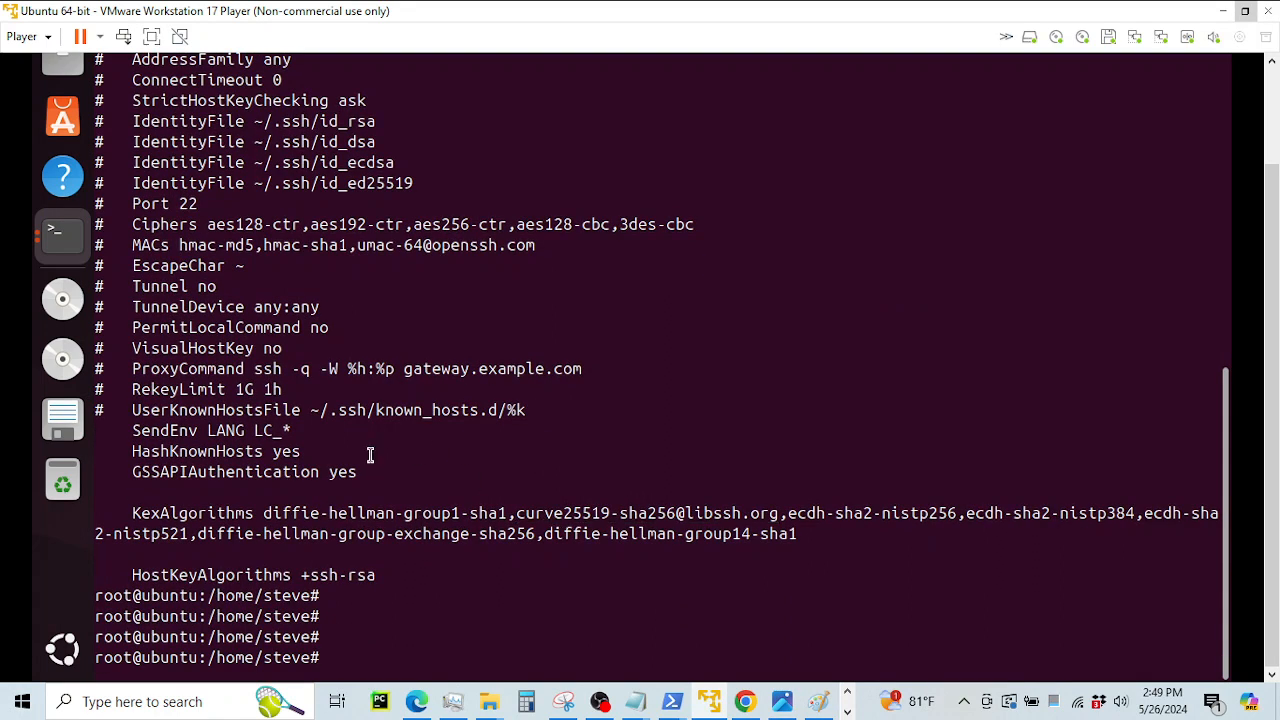
click(782, 701)
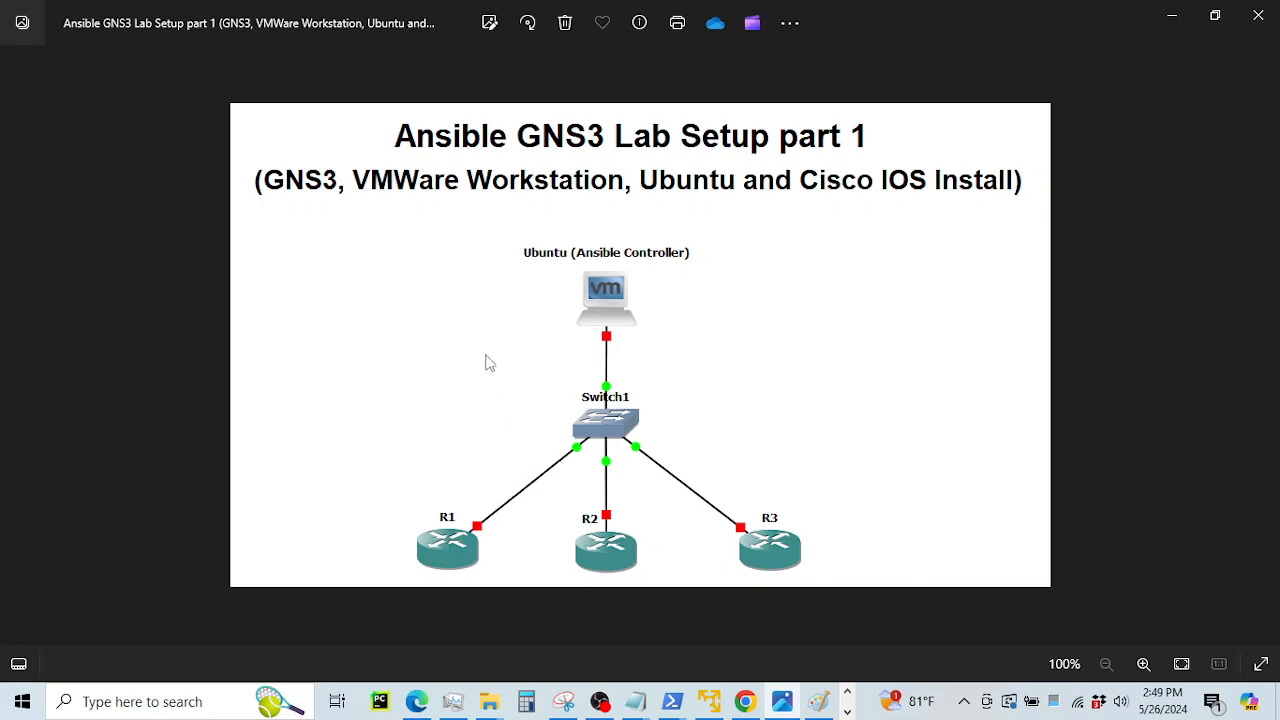
click(1172, 16)
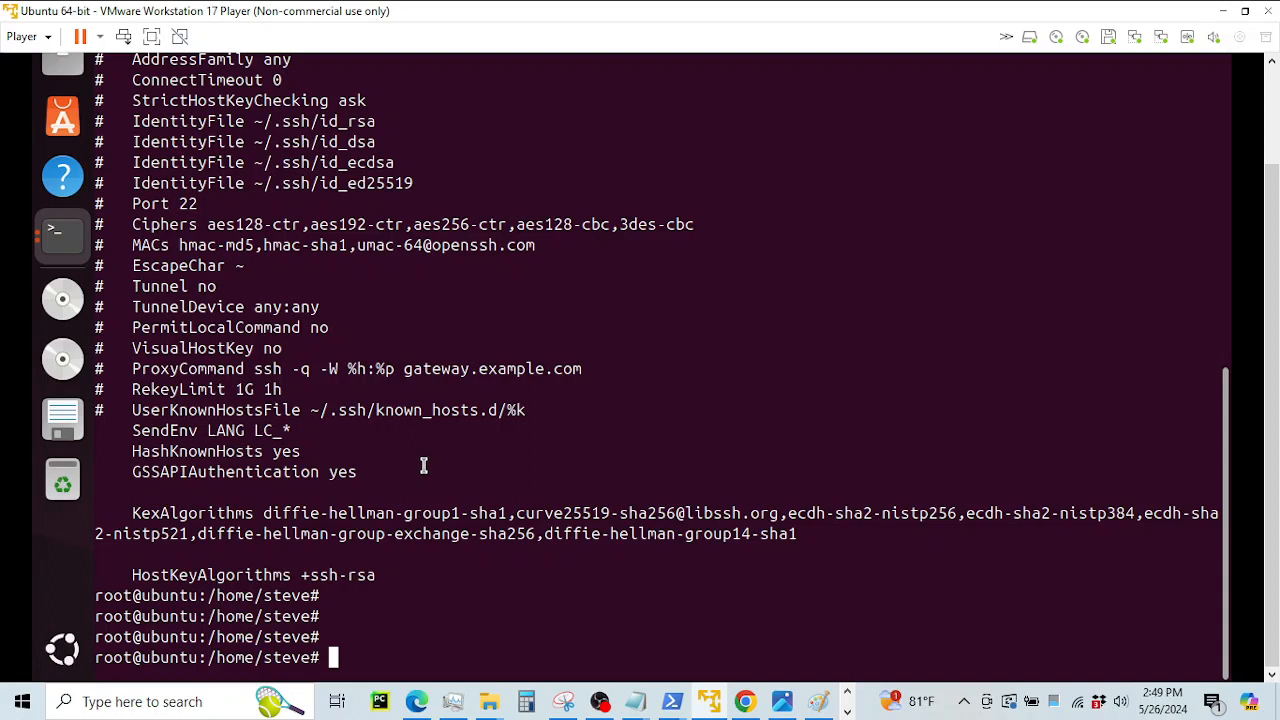
SSH to the router at 192.168.158.200 with the lab username; it fails with no matching cipher found
text(ssh steve)
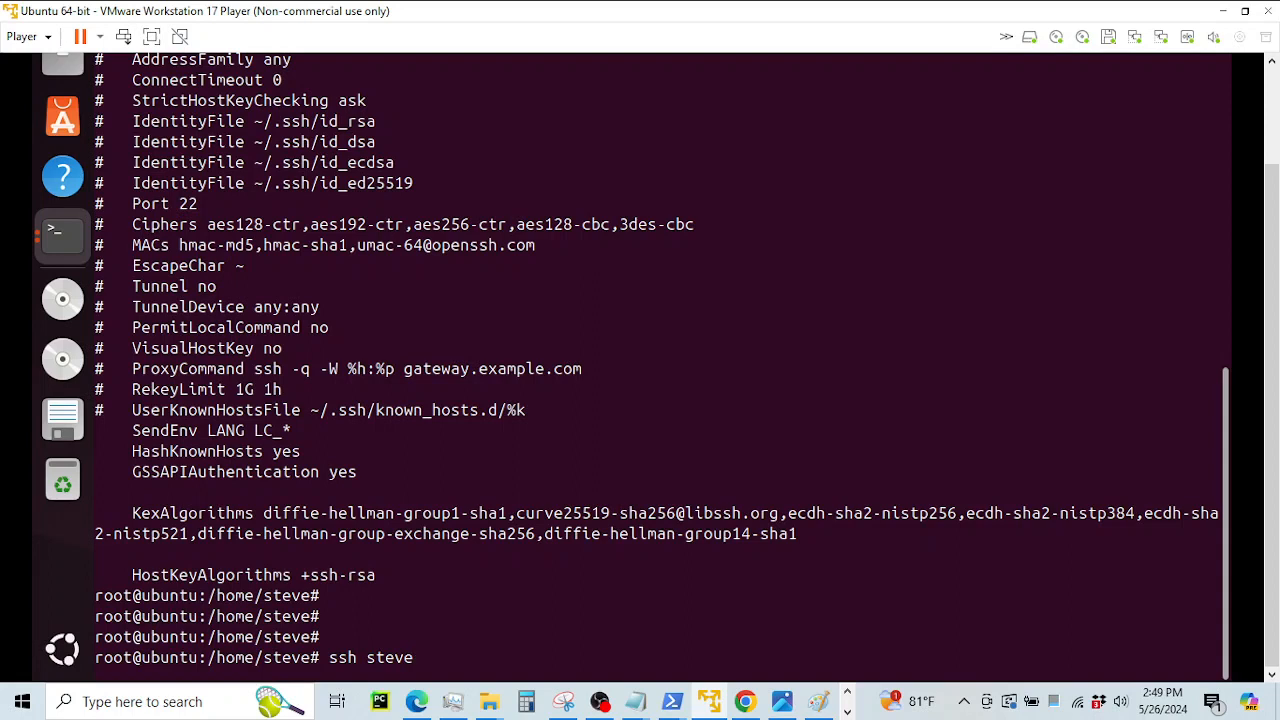
text(@192.168.1)
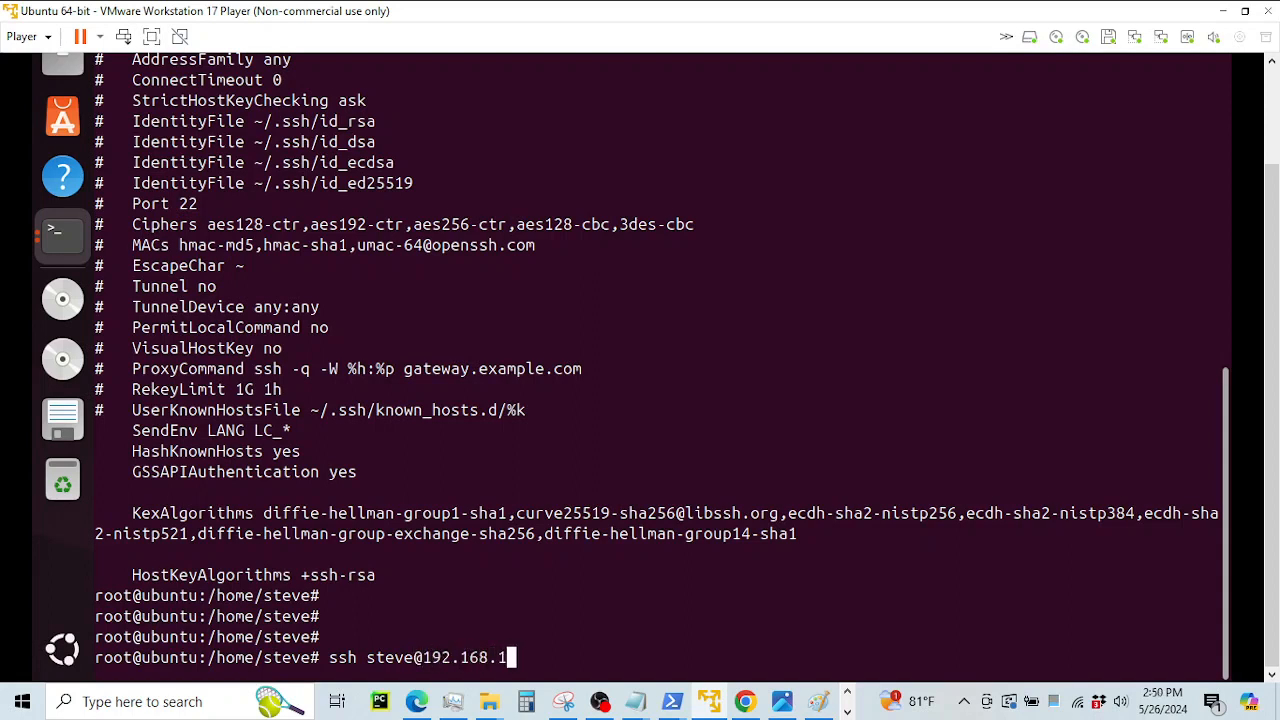
text(58.200)
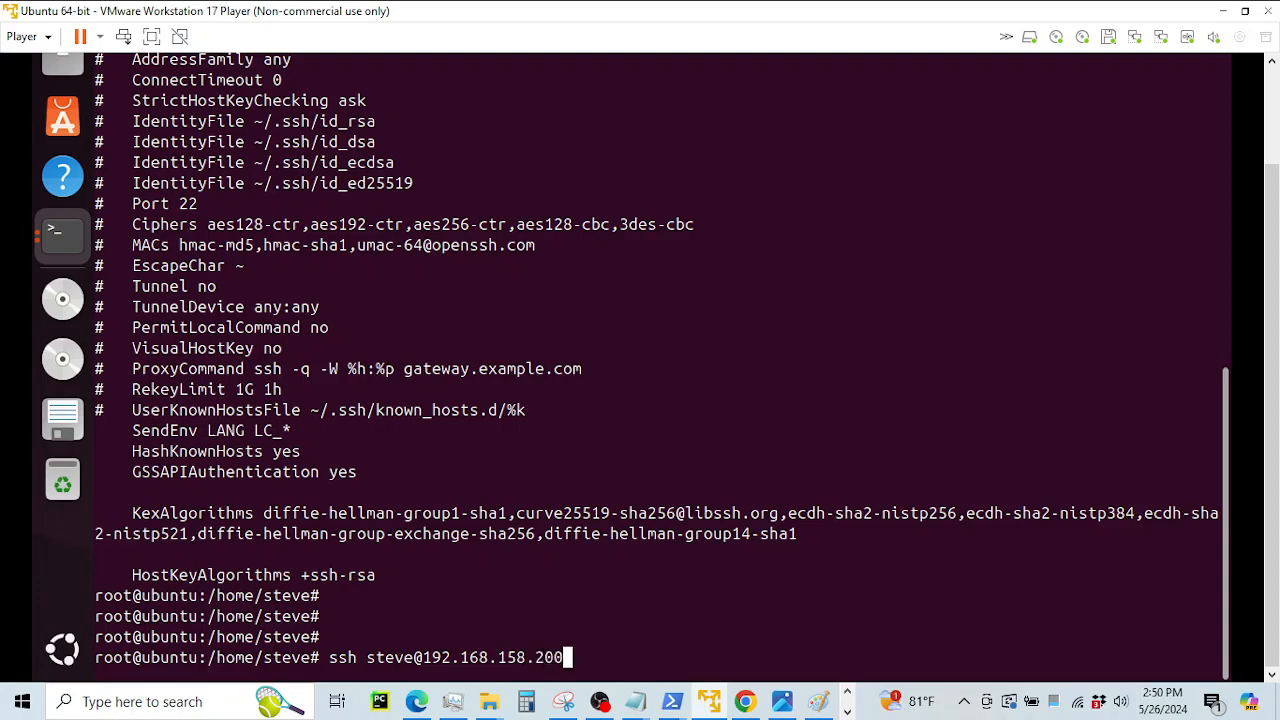
key(Return)
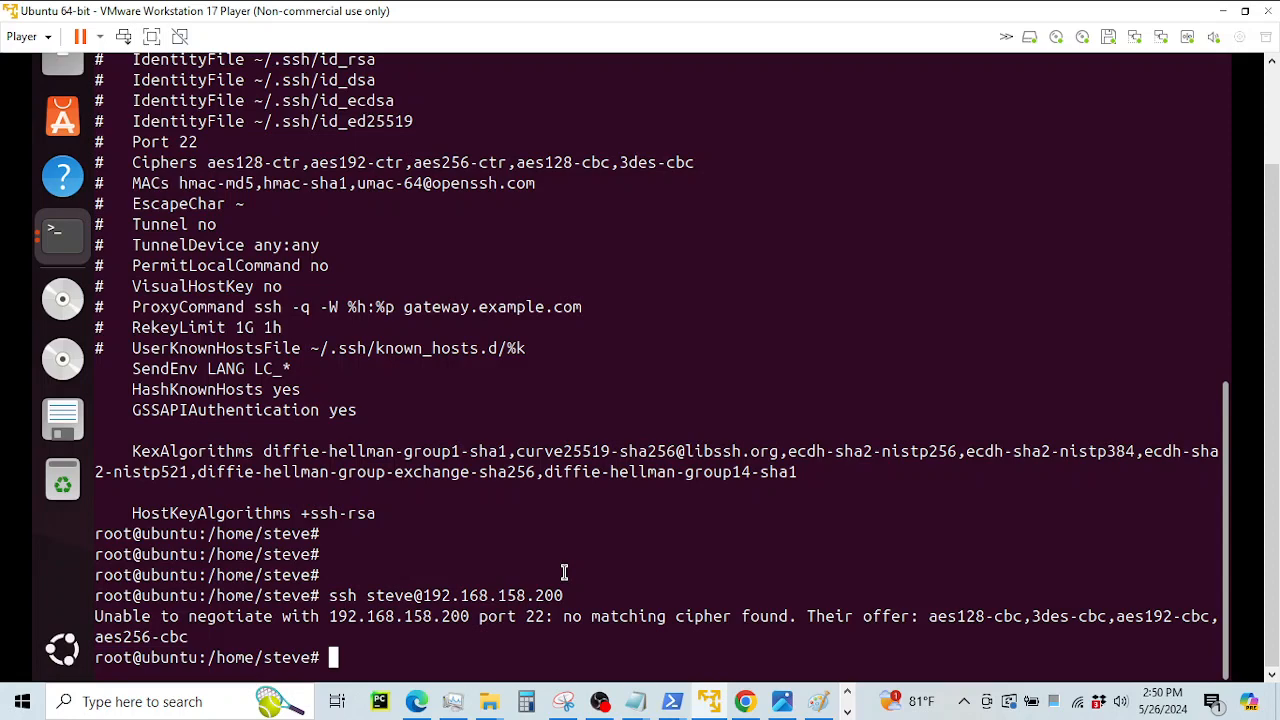
text(@)
Minimize the VM and scroll the guide to the Ciphers line ending the ssh_config block
click(1222, 11)
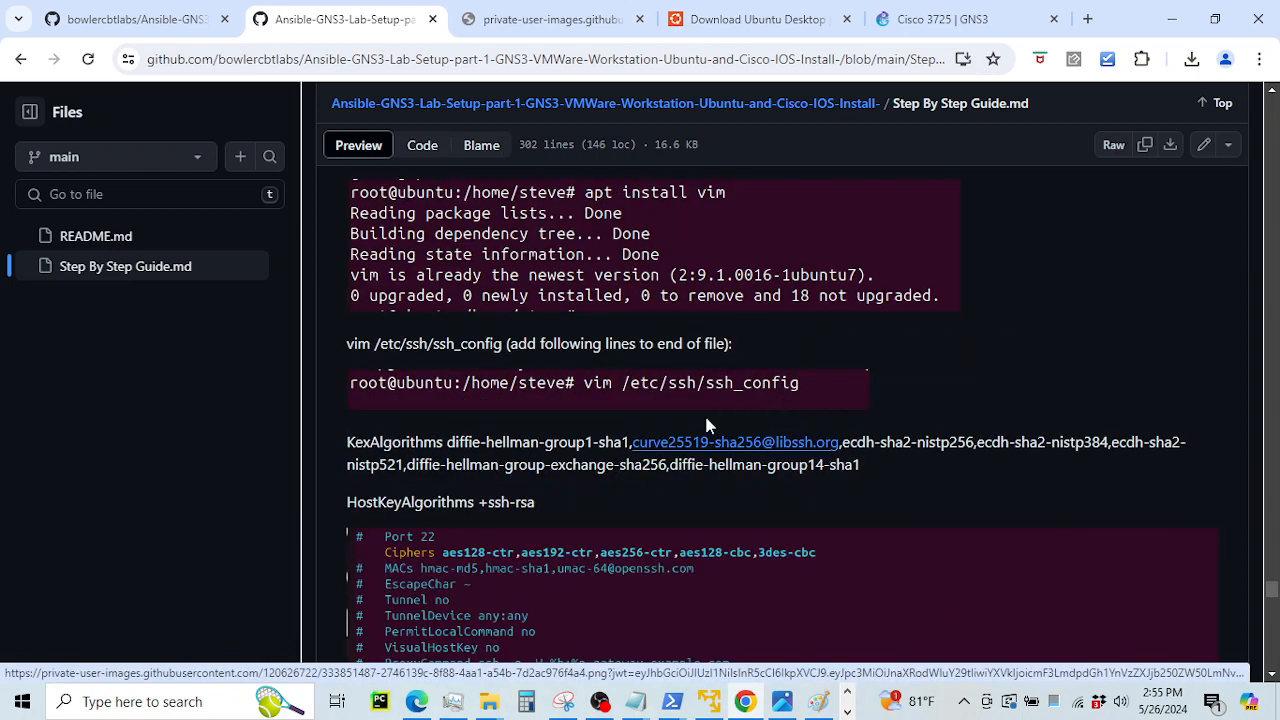
scroll(472, 530, down, 1)
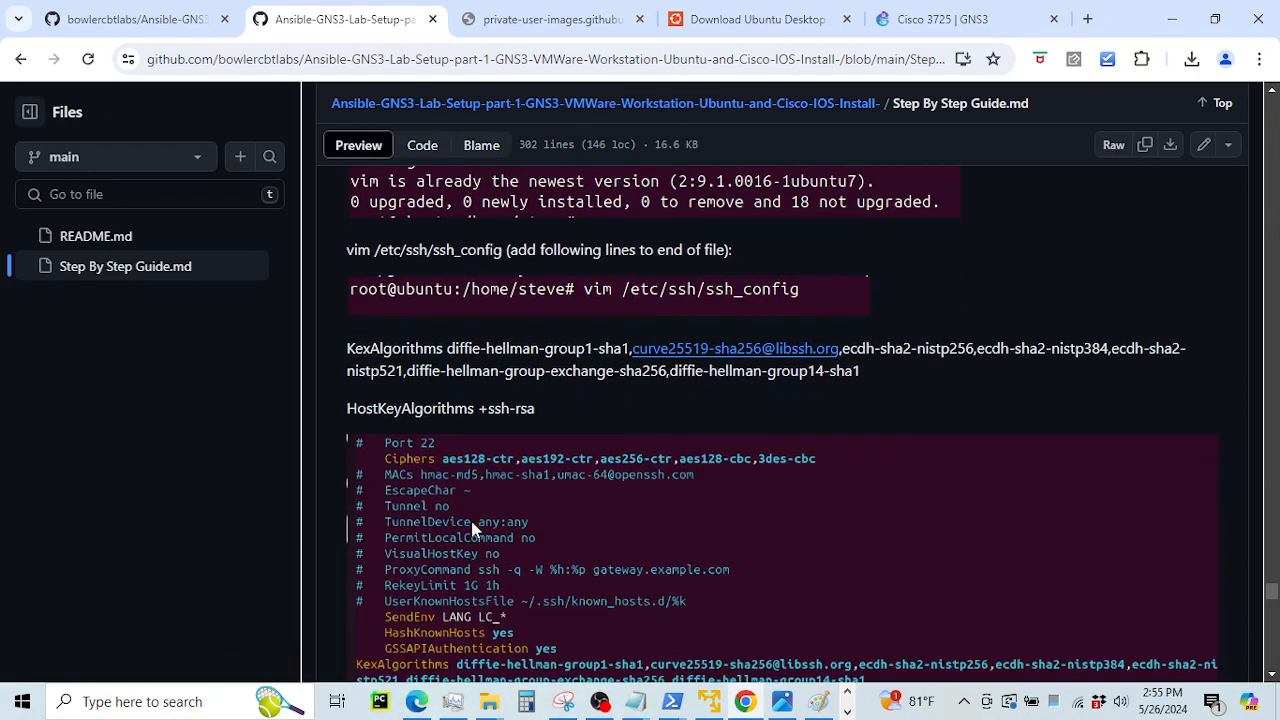
scroll(472, 530, down, 1)
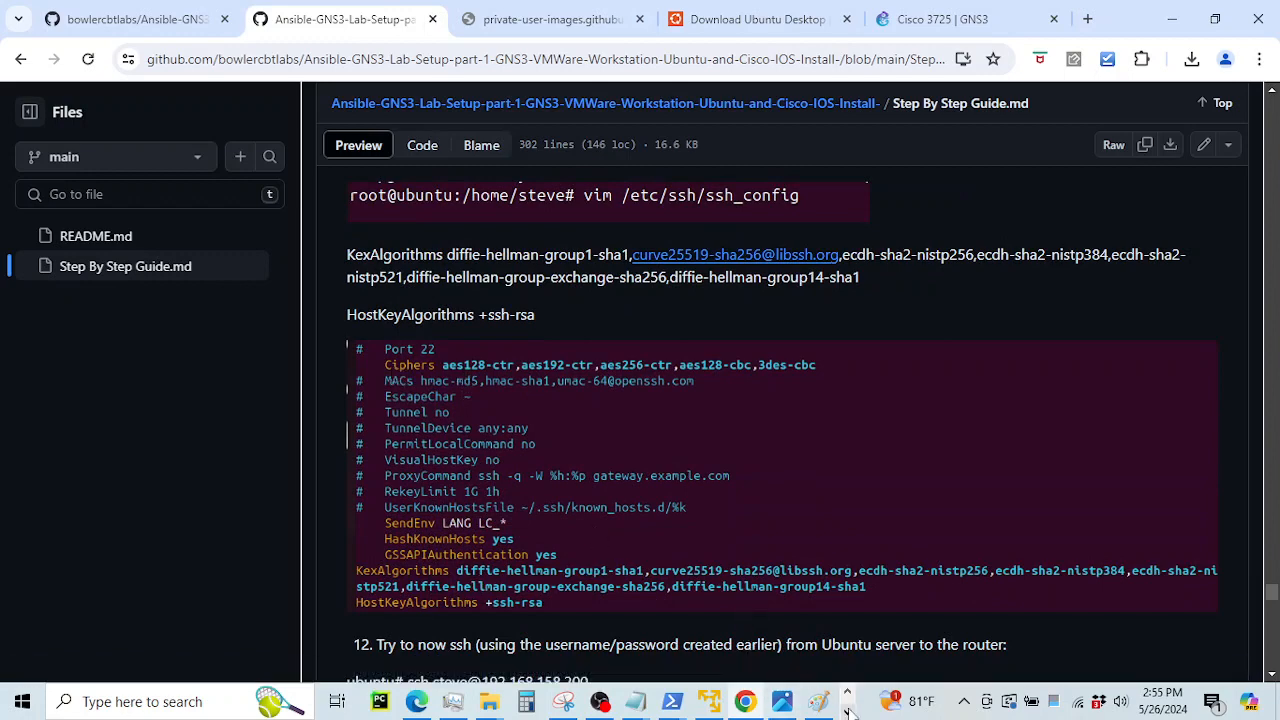
Accept R1's host key with yes and log in with the password
click(716, 695)
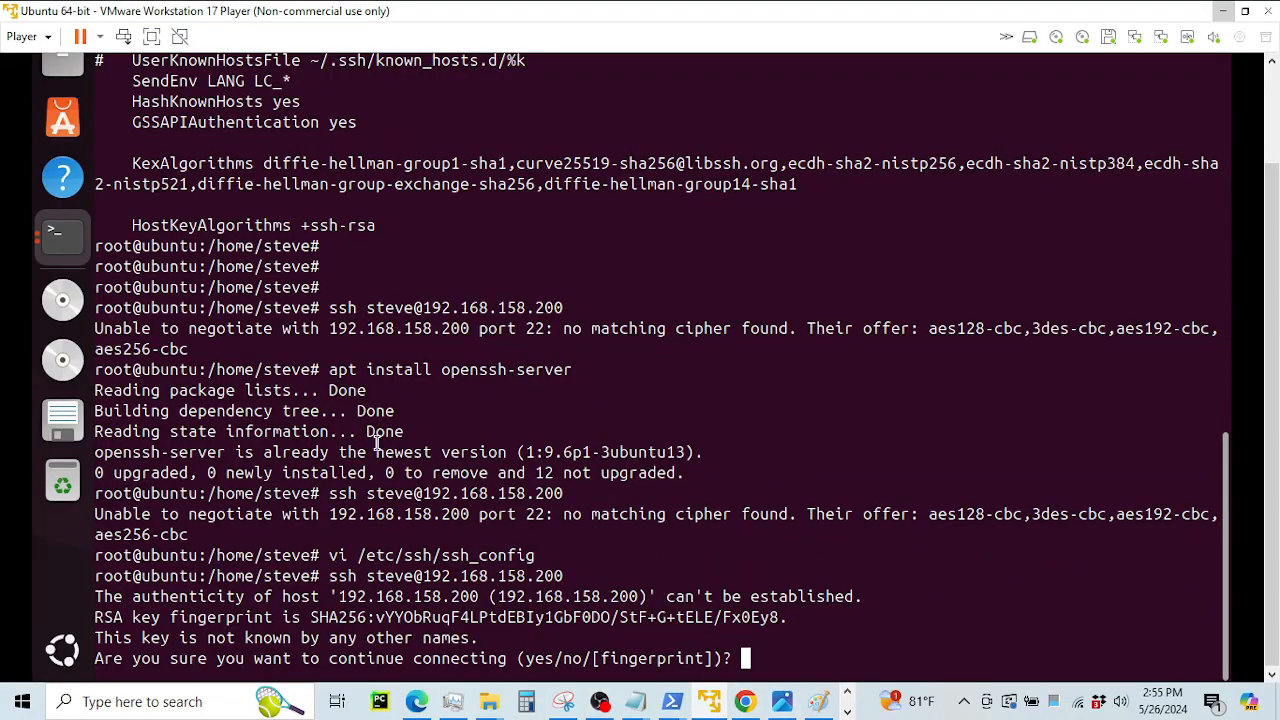
scroll(298, 308, up, 10)
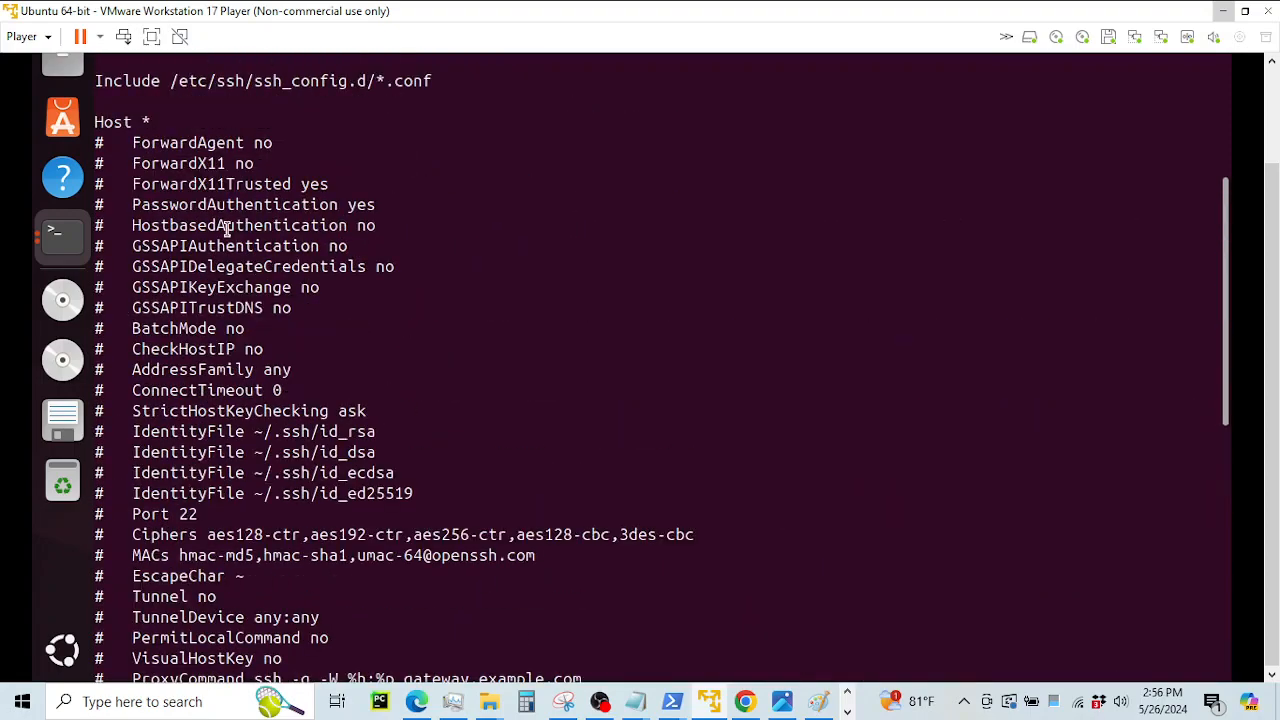
scroll(172, 200, up, 3)
scroll(167, 337, down, 7)
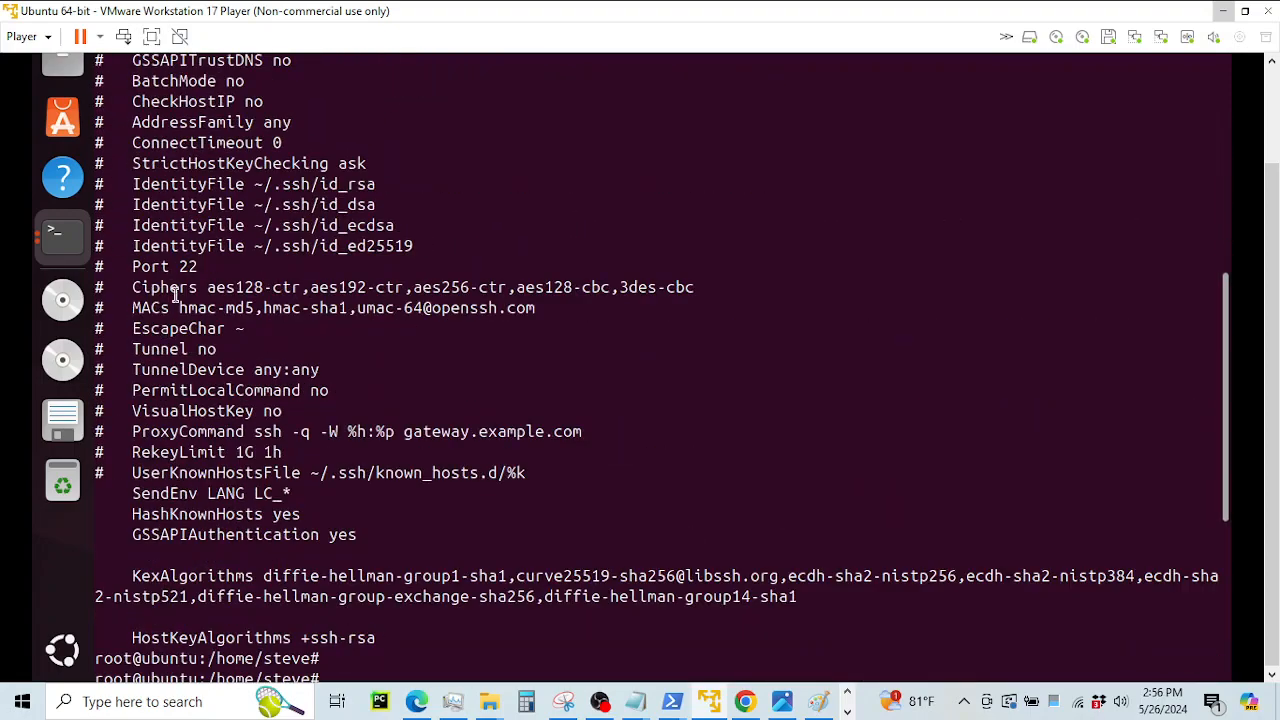
scroll(202, 349, down, 7)
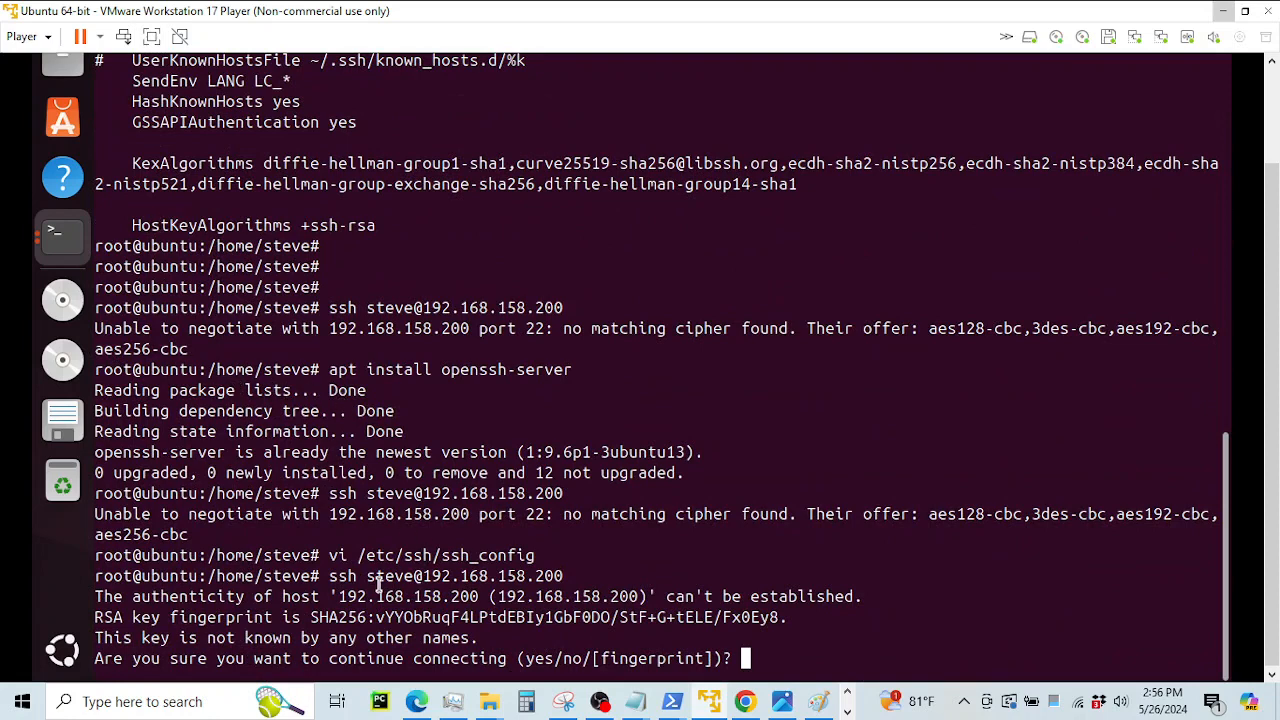
drag(328, 577, 731, 640)
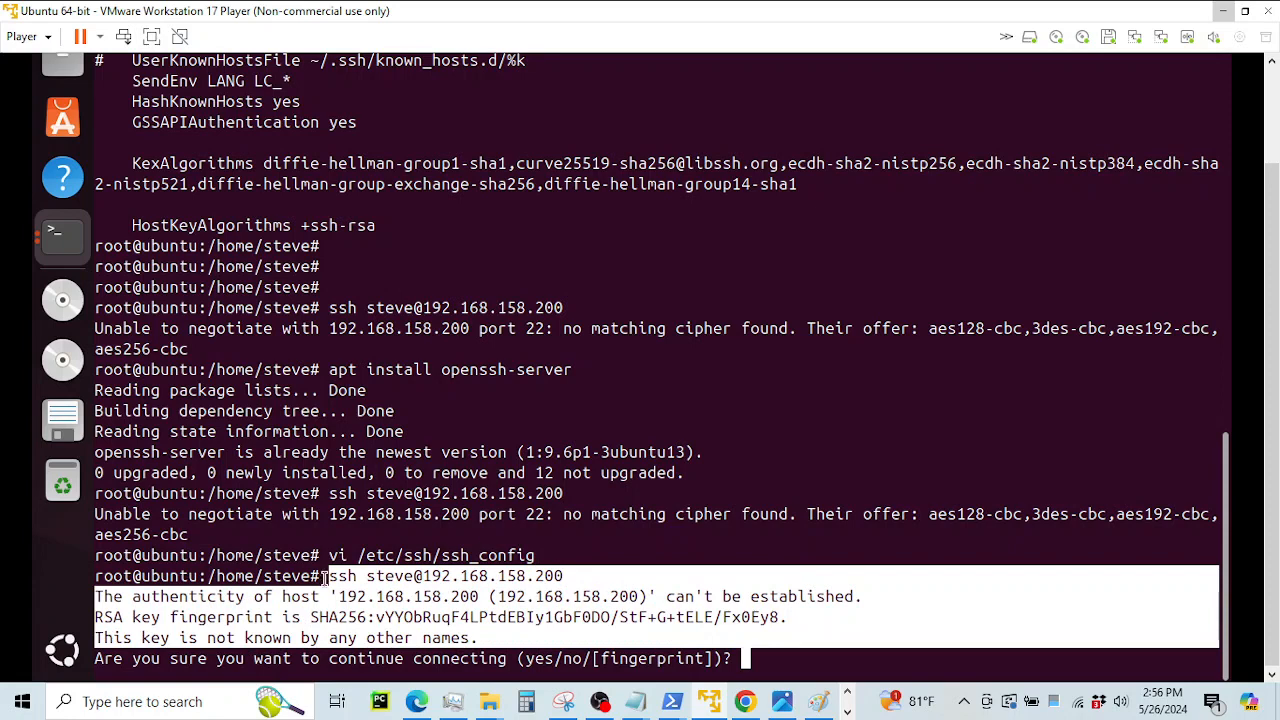
drag(327, 578, 563, 577)
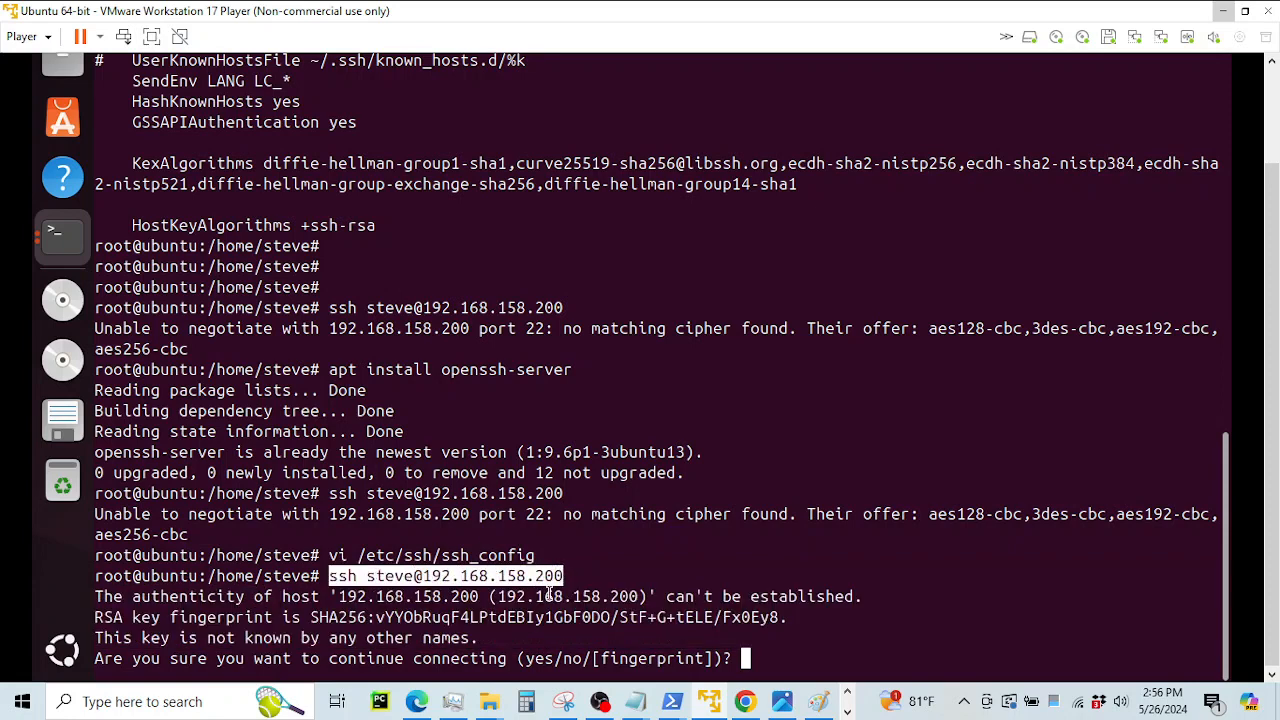
click(650, 554)
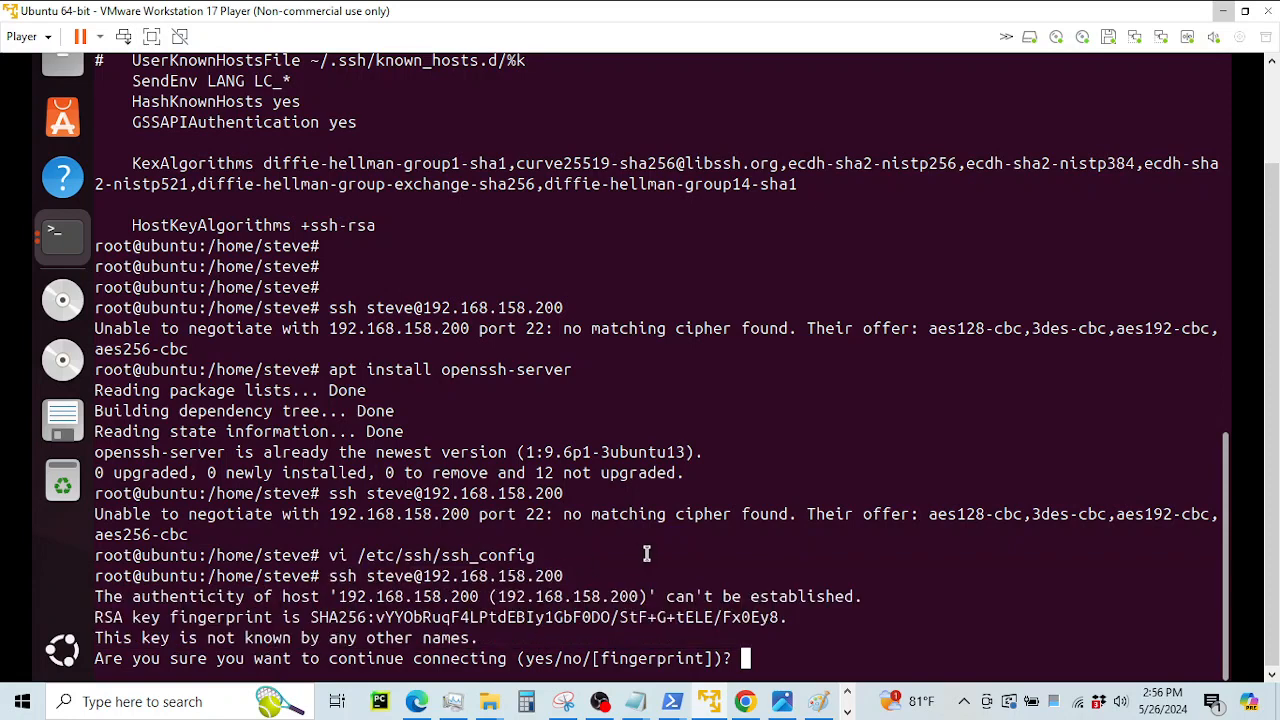
text(yes)
key(Return)
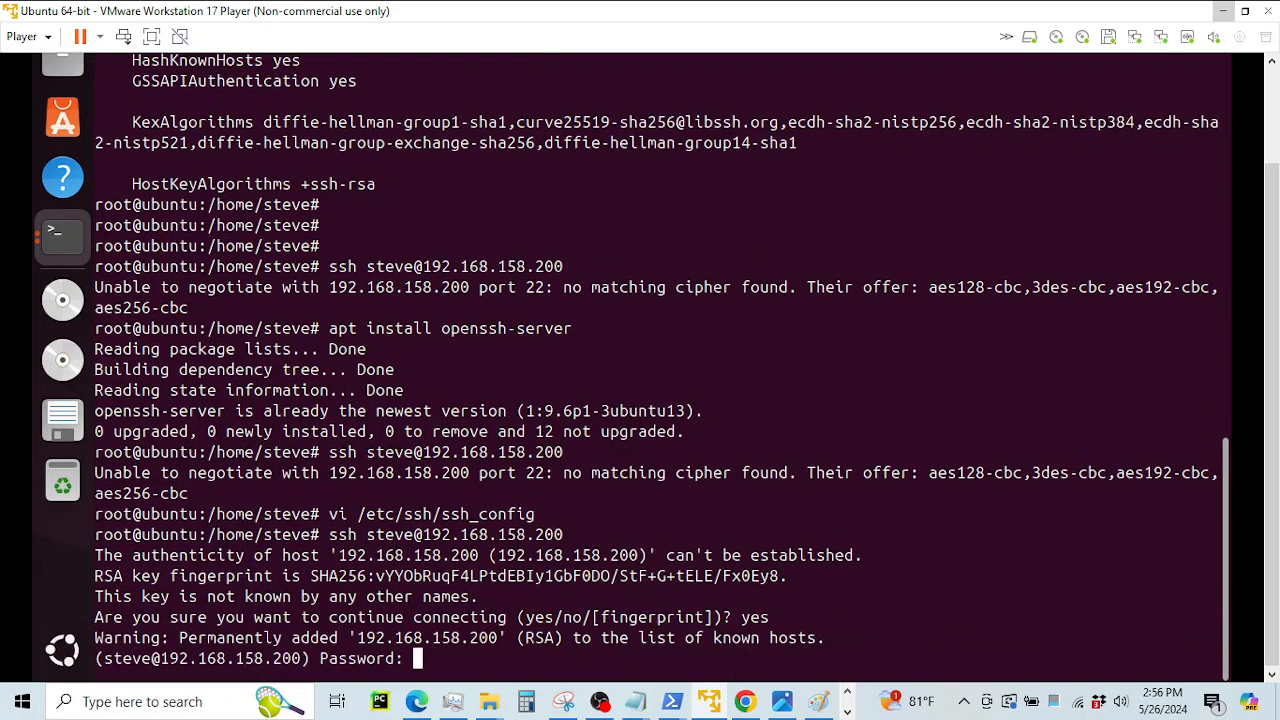
key(Return)
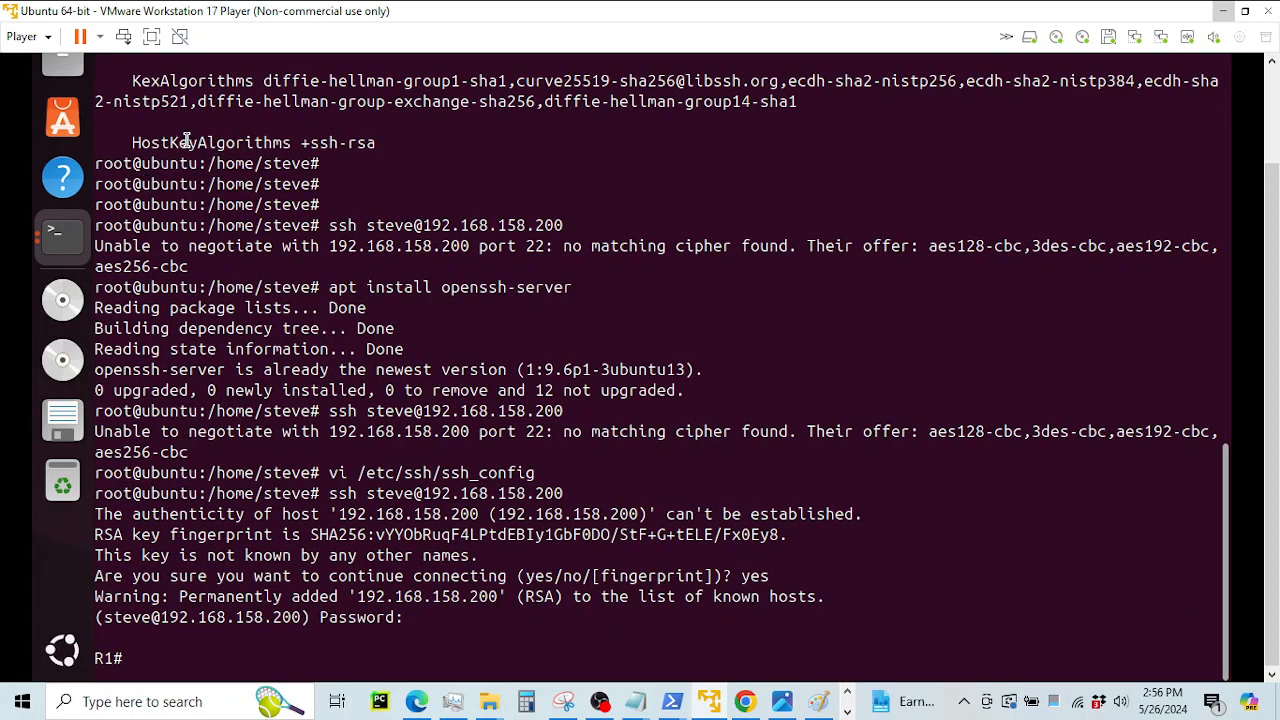
On R1, list the interfaces with show ip int brief
drag(134, 163, 337, 268)
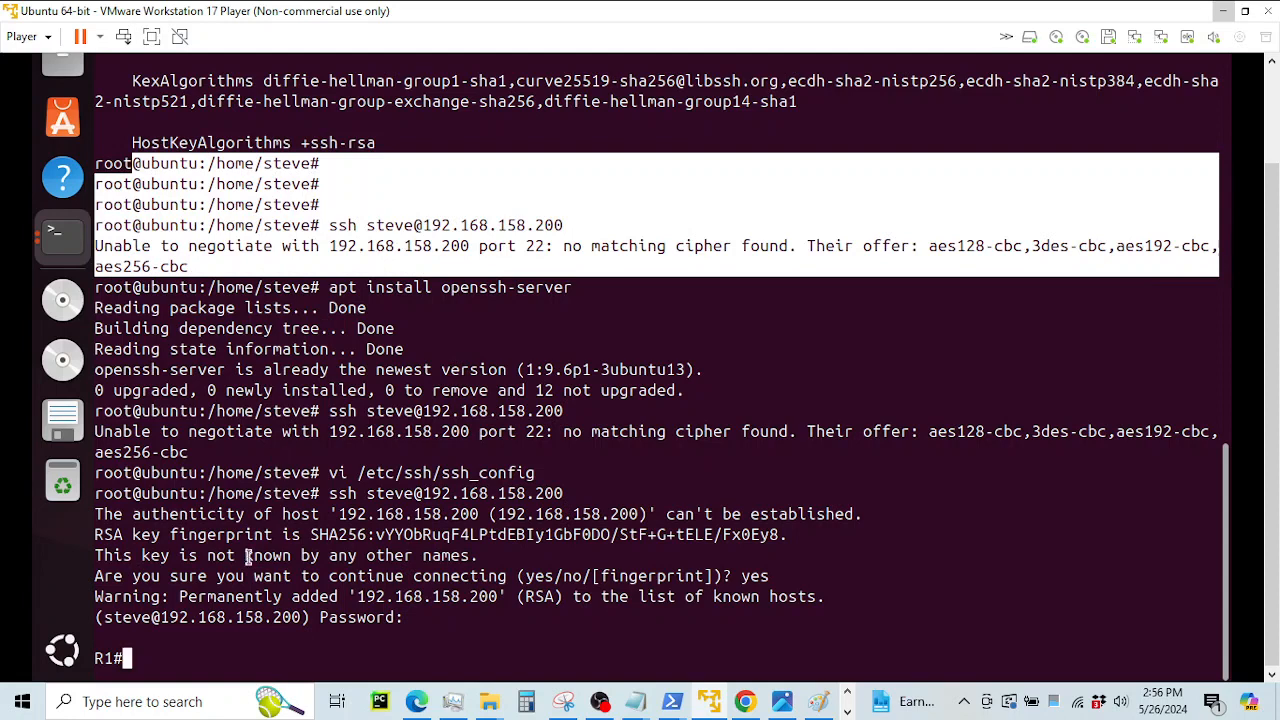
drag(104, 659, 124, 662)
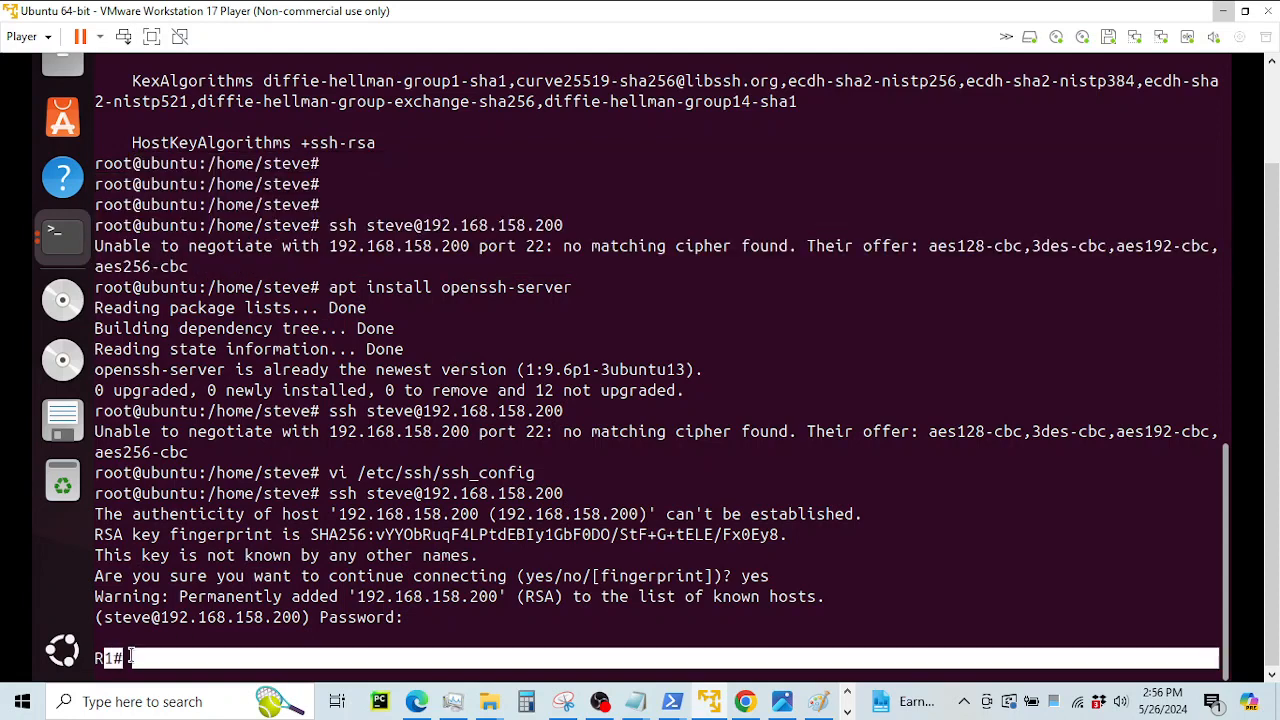
click(196, 470)
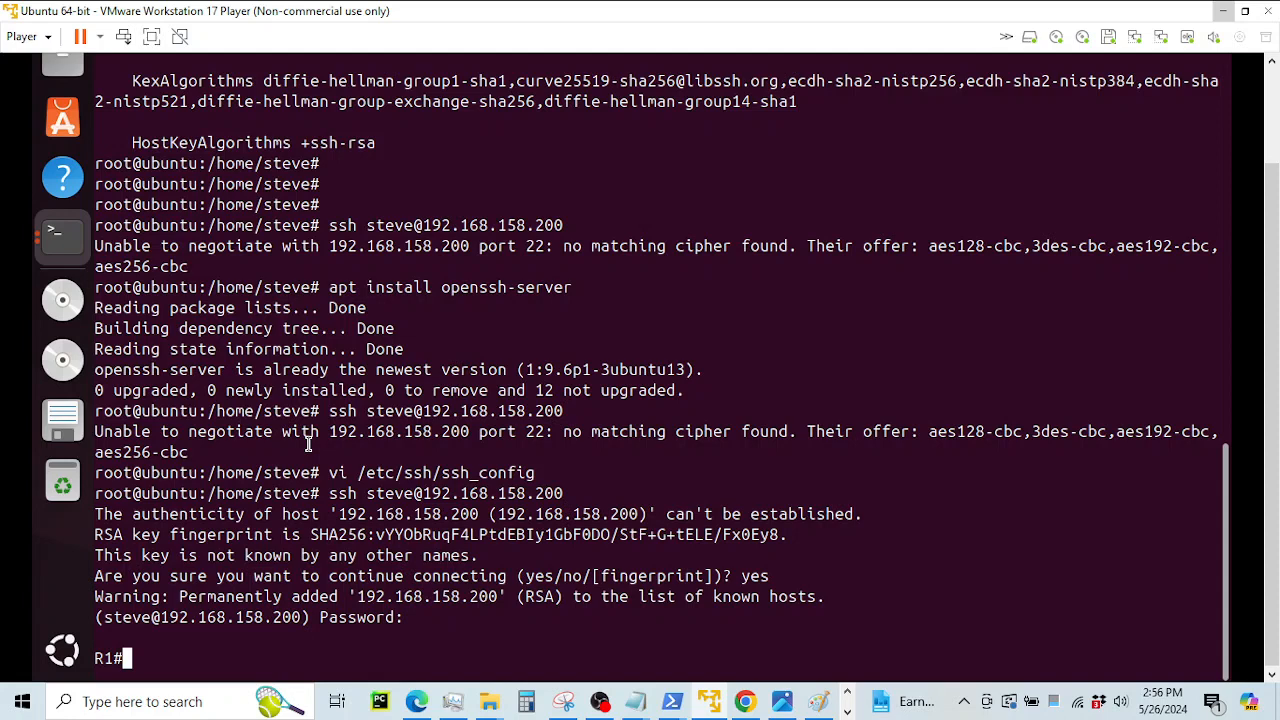
key(Return)
key(Return)
key(Return)
key(Return)
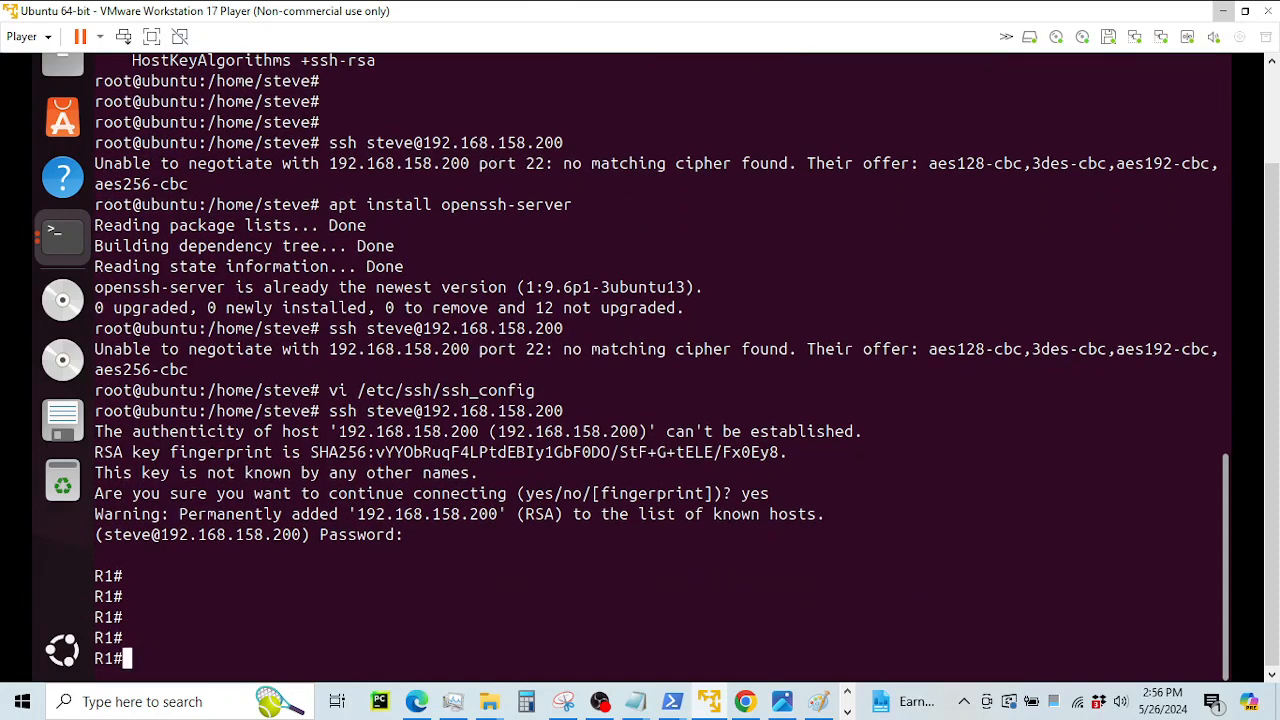
text(show ip int bri)
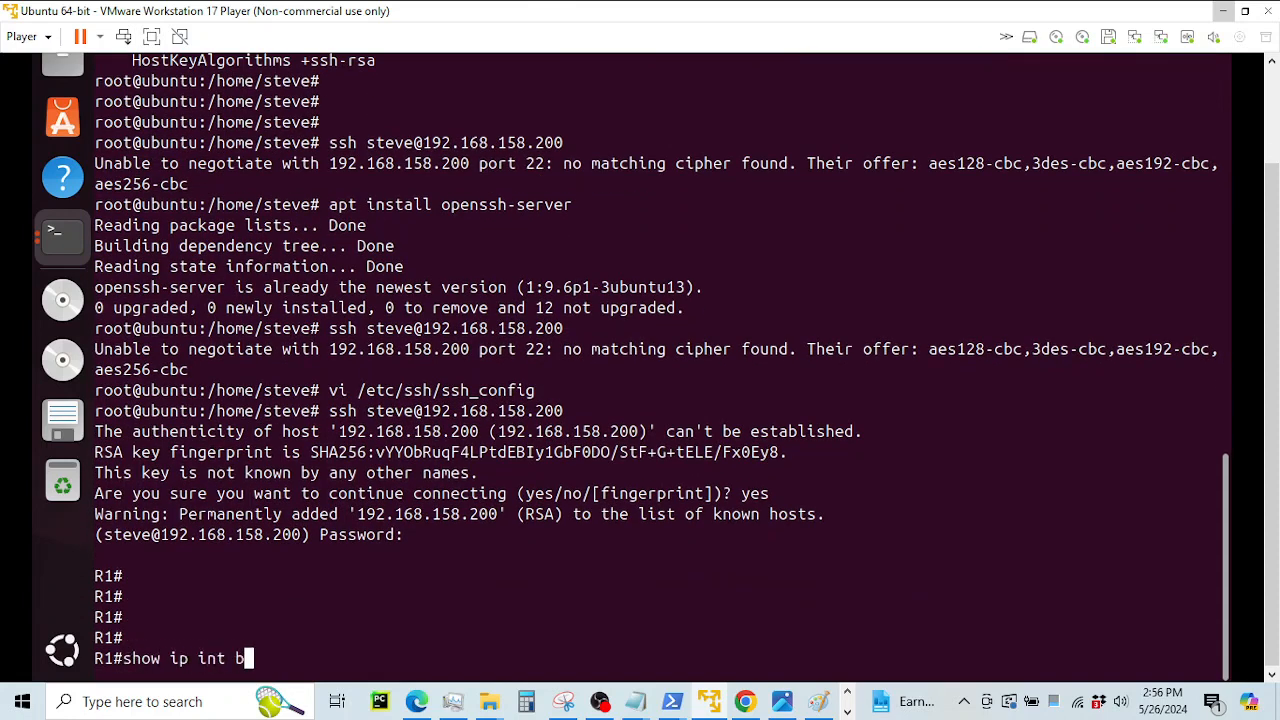
key(Tab)
key(Return)
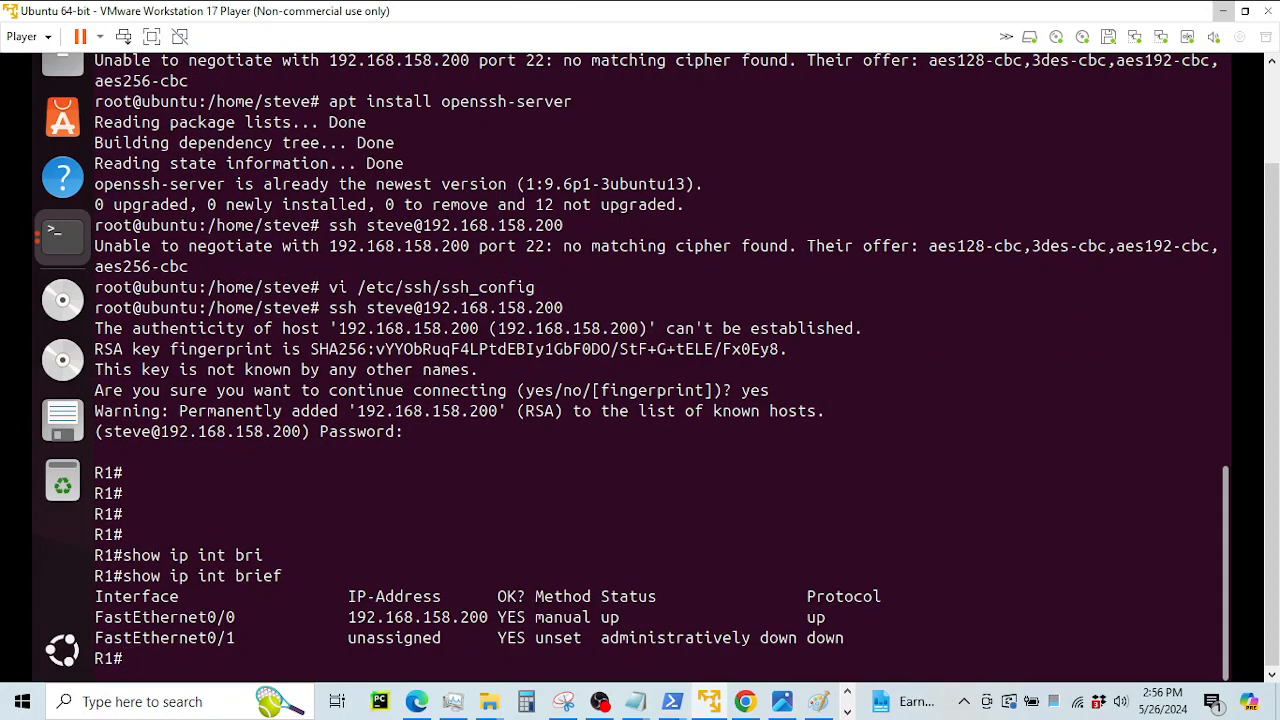
Point out FastEthernet0/0 at 192.168.158.200, exit the SSH session and recall the ssh command
drag(346, 617, 502, 620)
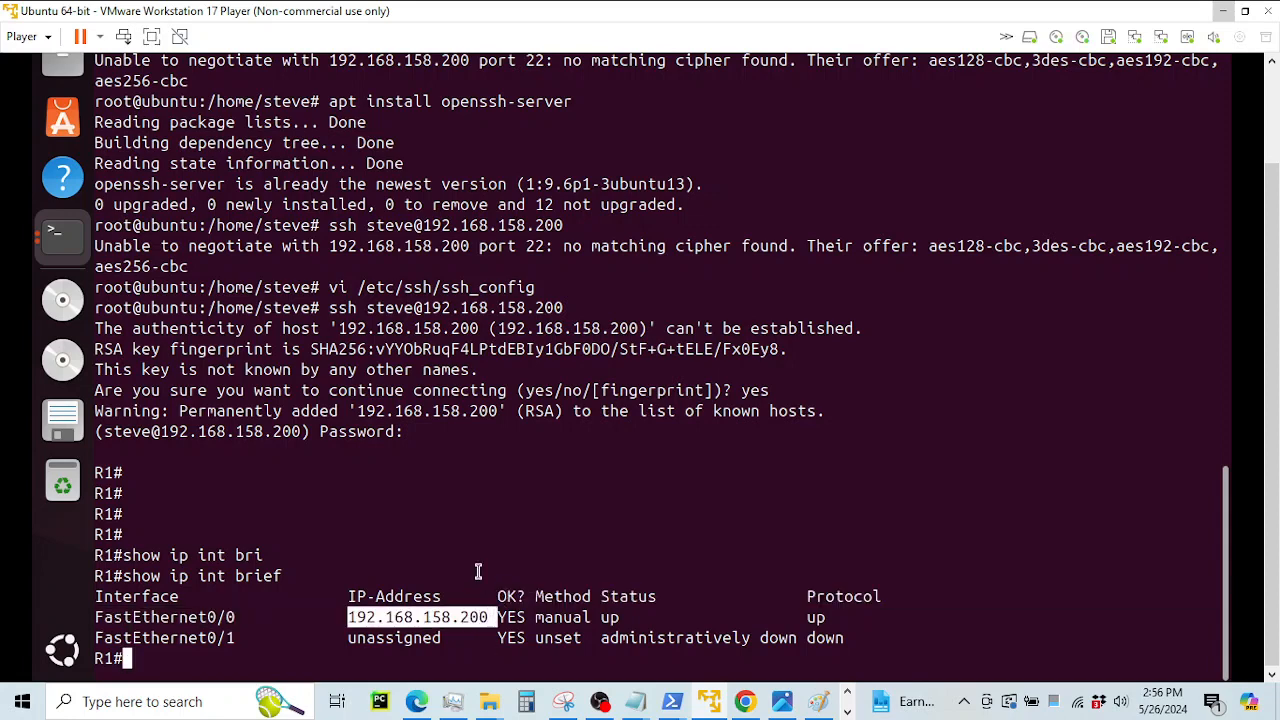
drag(122, 617, 237, 614)
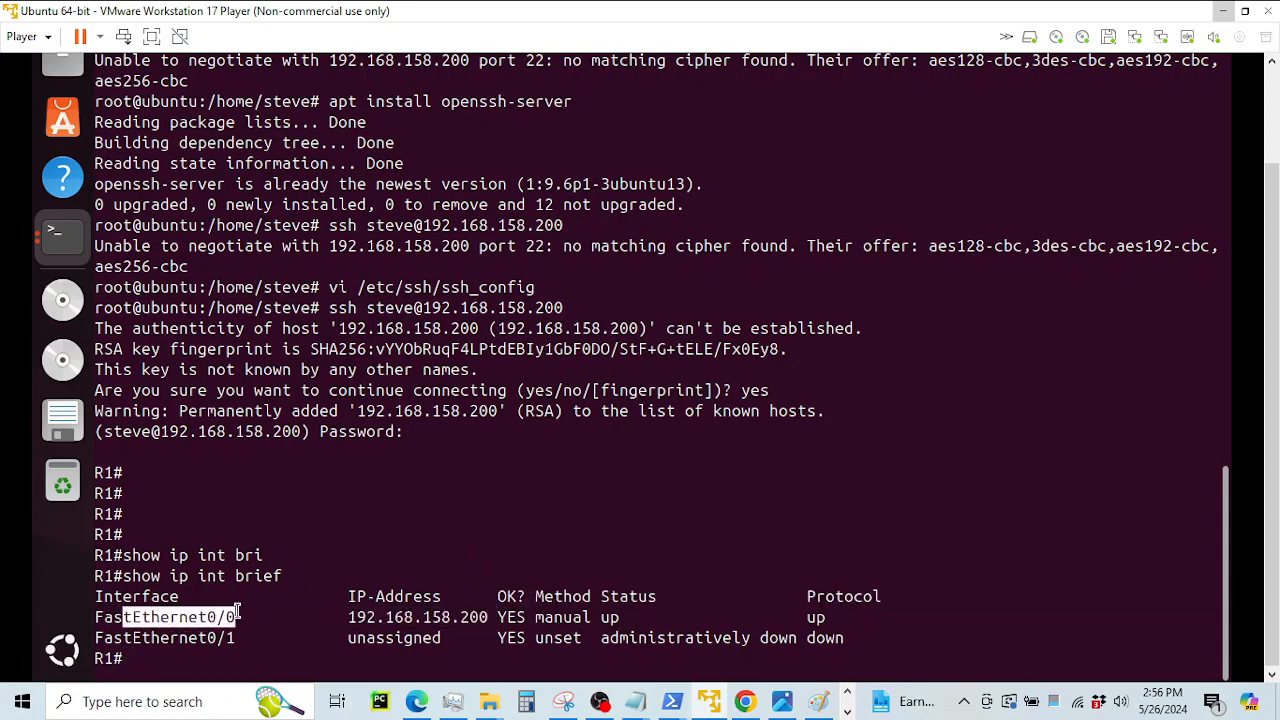
click(237, 614)
text(exi)
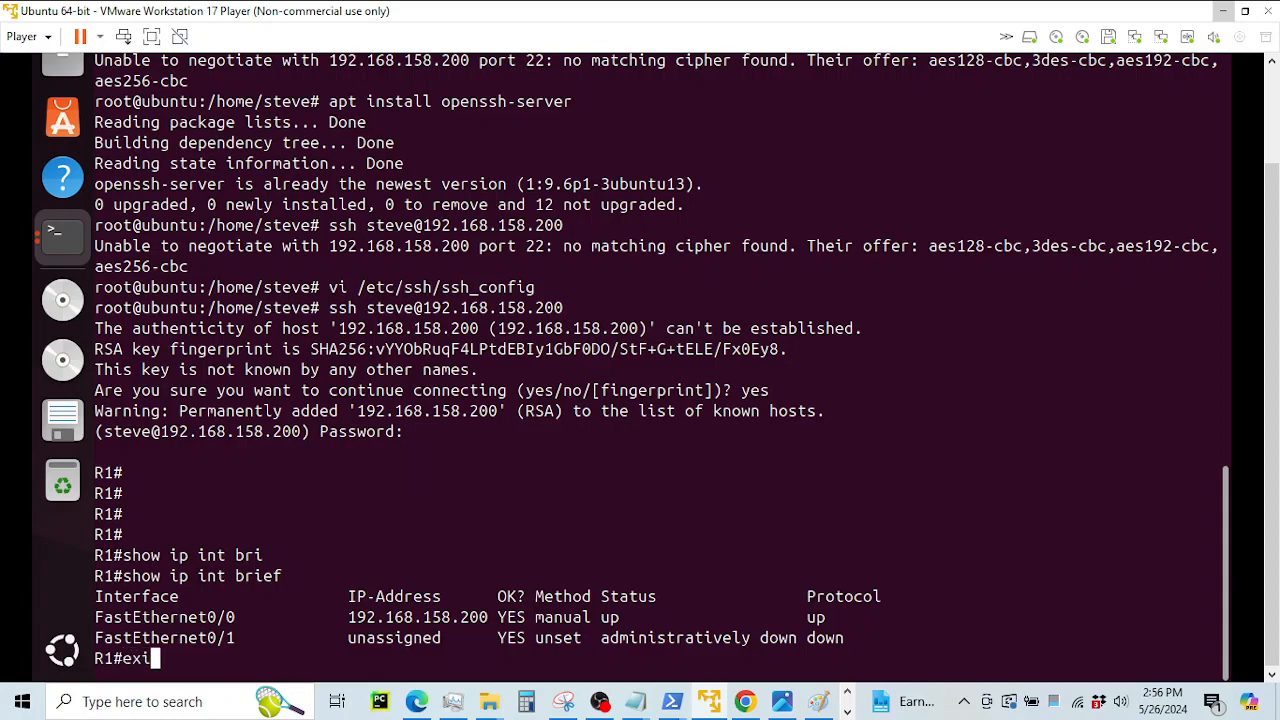
text(t)
key(Return)
key(Return)
key(Return)
key(Return)
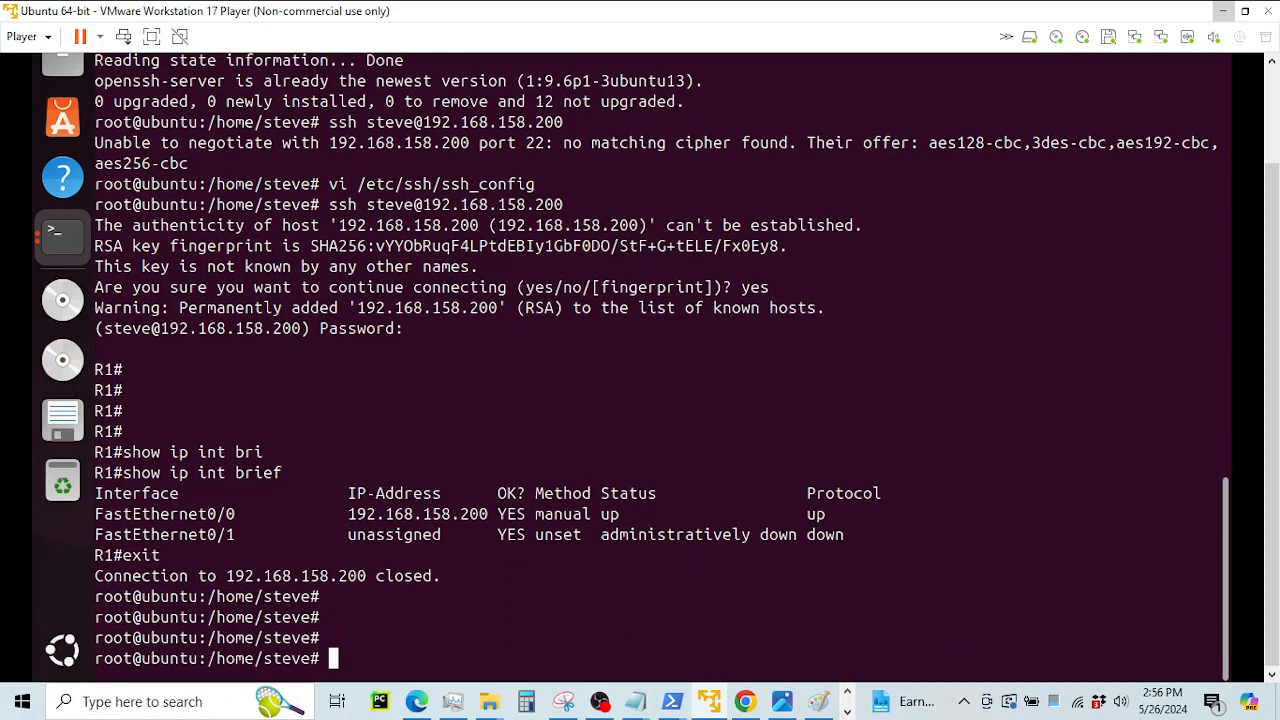
key(Up)
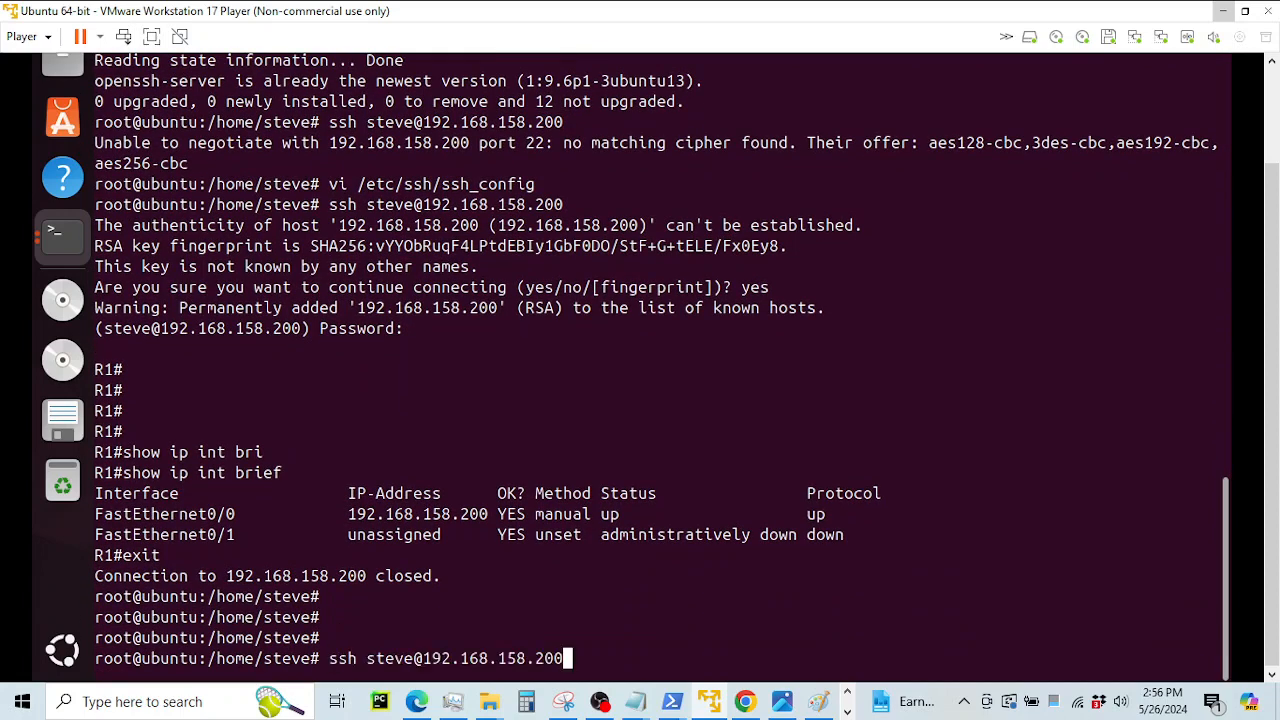
Change the SSH target to 192.168.158.201 and check R2 in the GNS3 topology
key(BackSpace)
text(1)
click(848, 710)
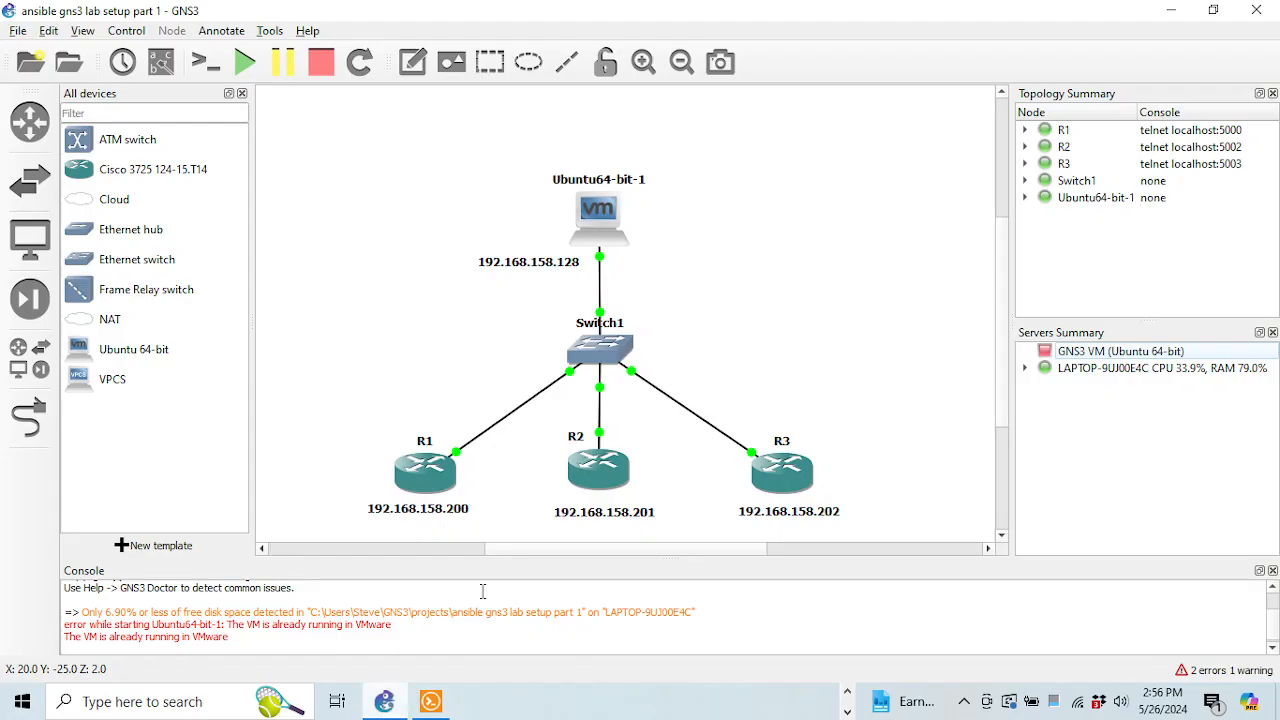
click(384, 701)
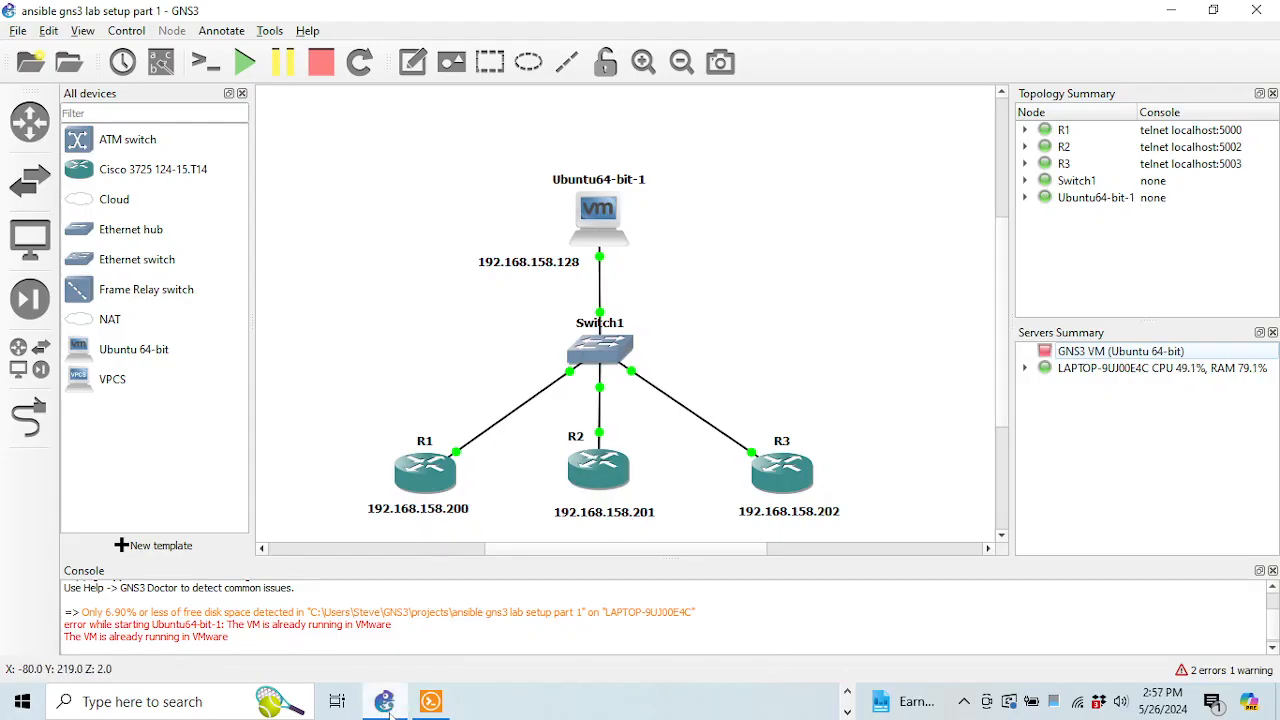
click(847, 690)
click(726, 702)
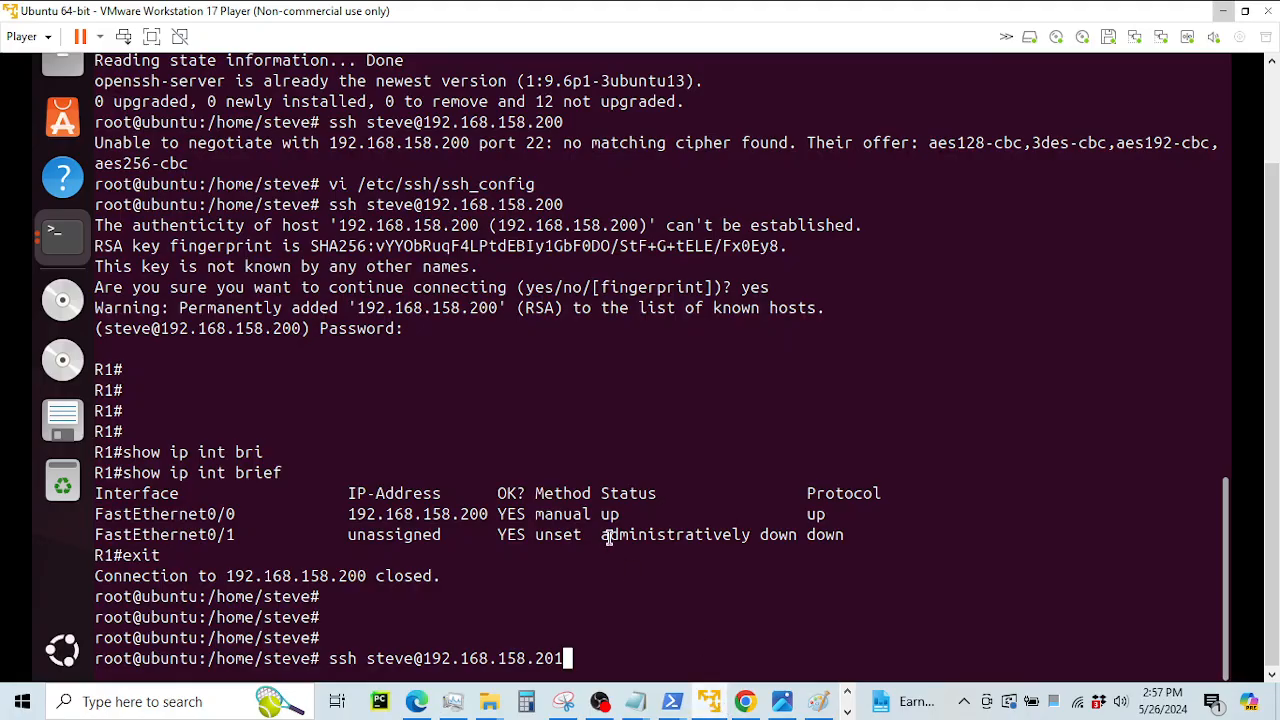
SSH into R2 at 192.168.158.201, accepting its host key and logging in with the password
key(Return)
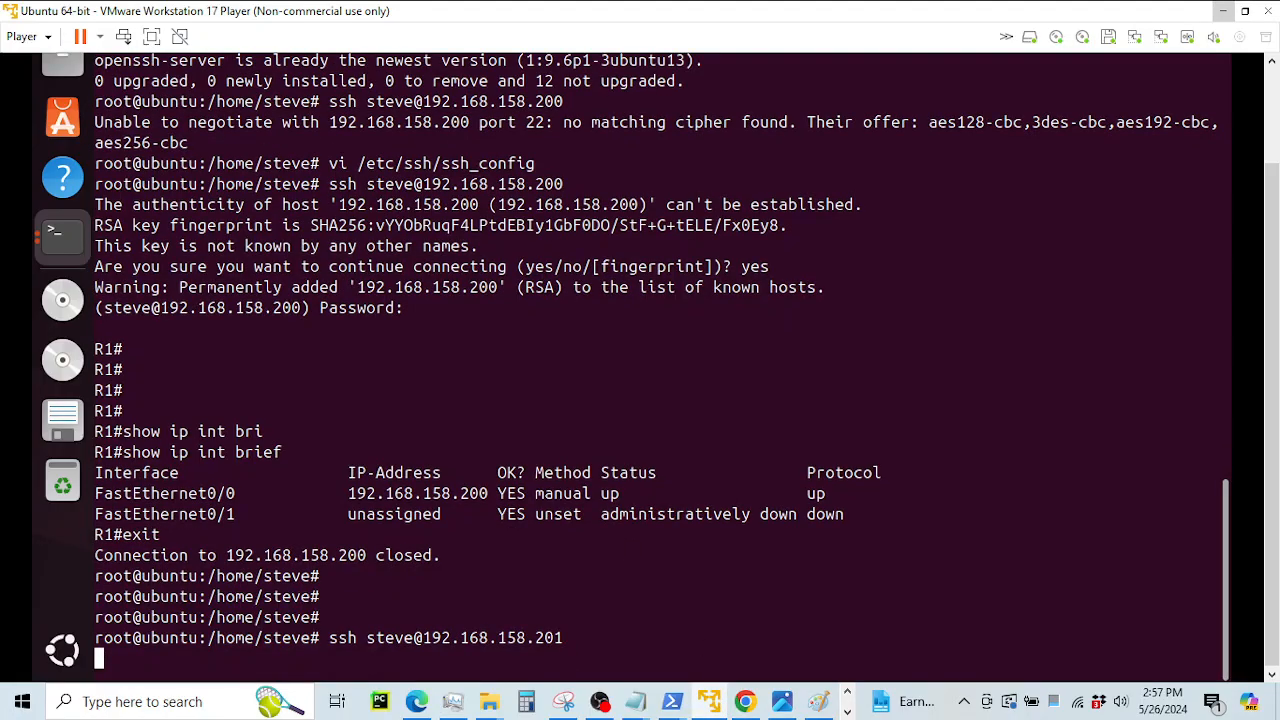
text(yes)
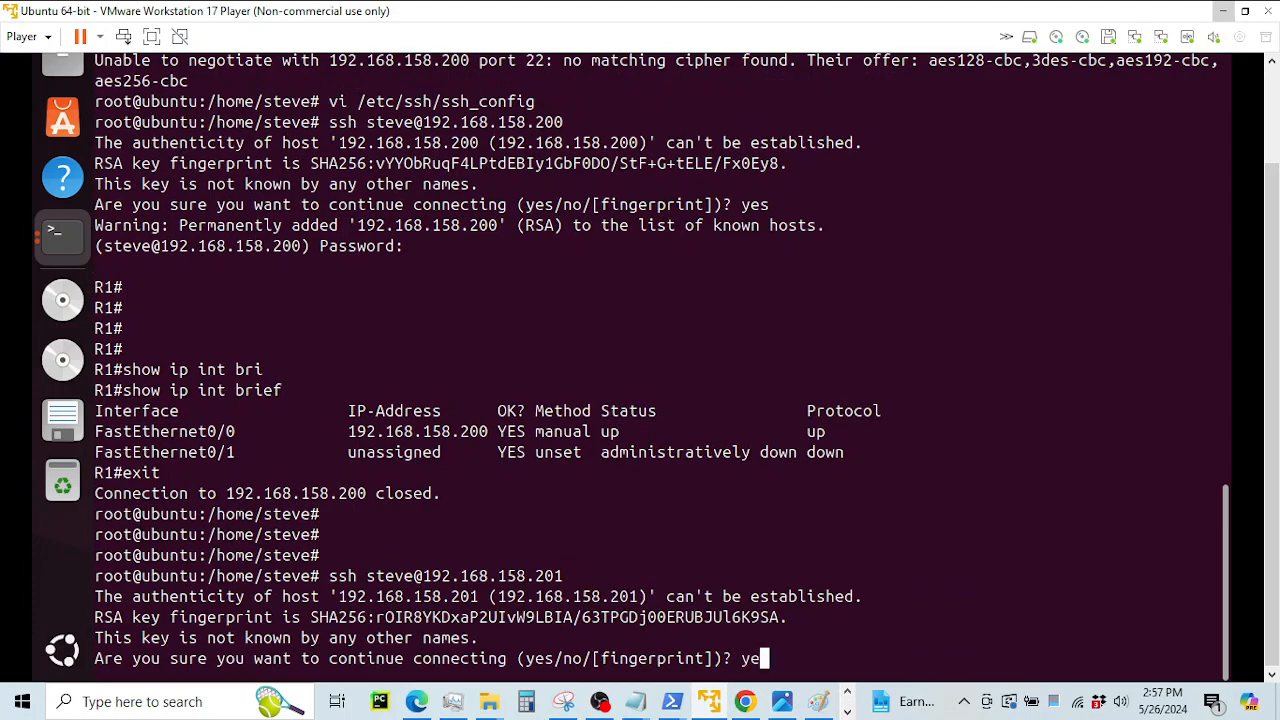
key(Return)
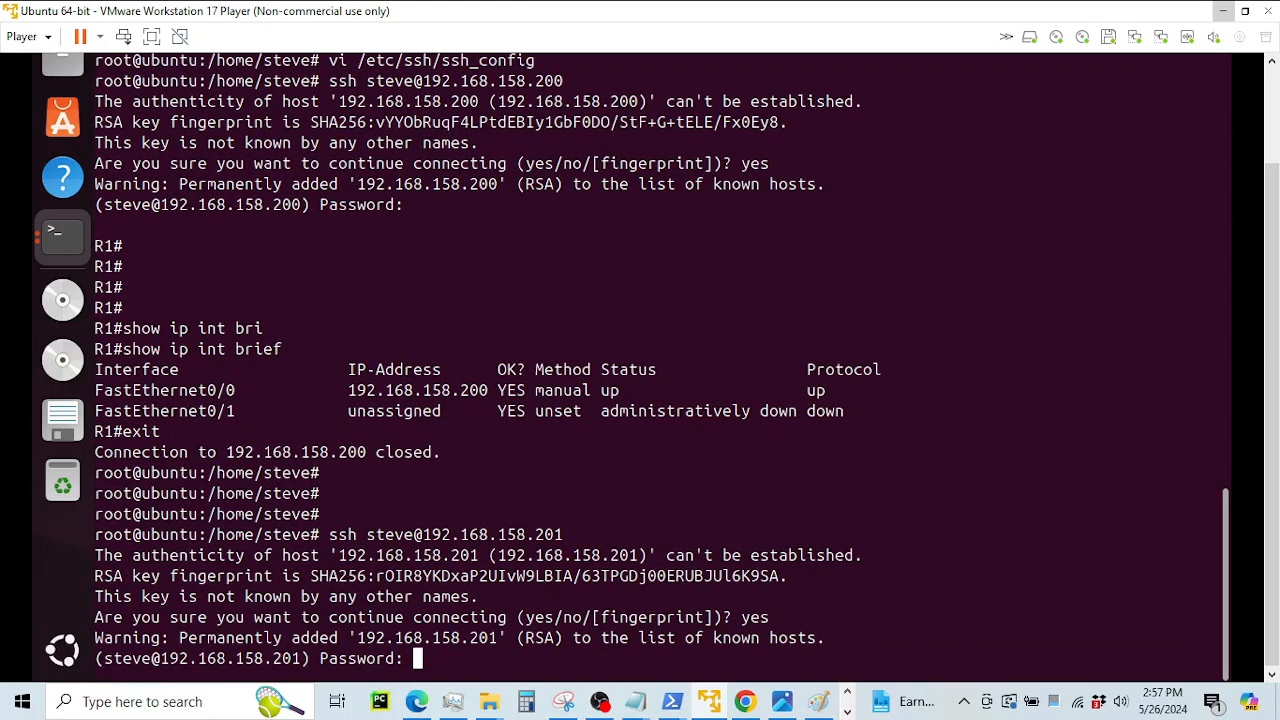
key(Return)
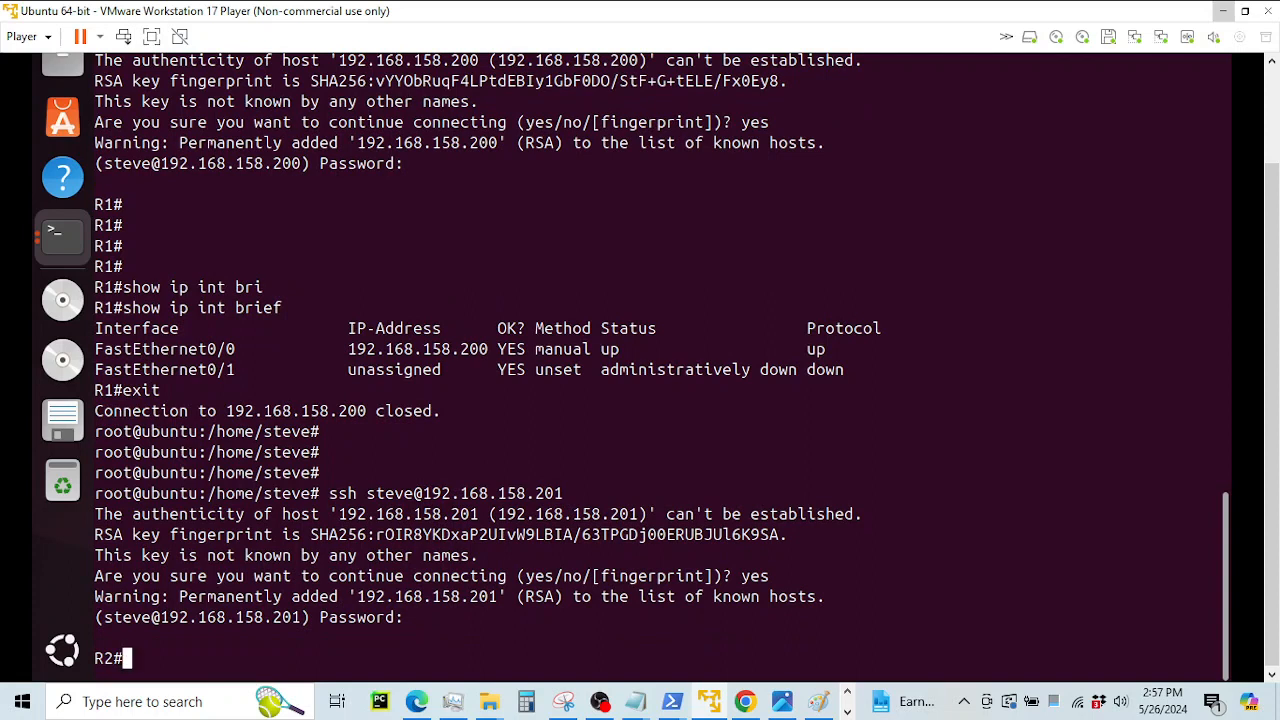
key(Return)
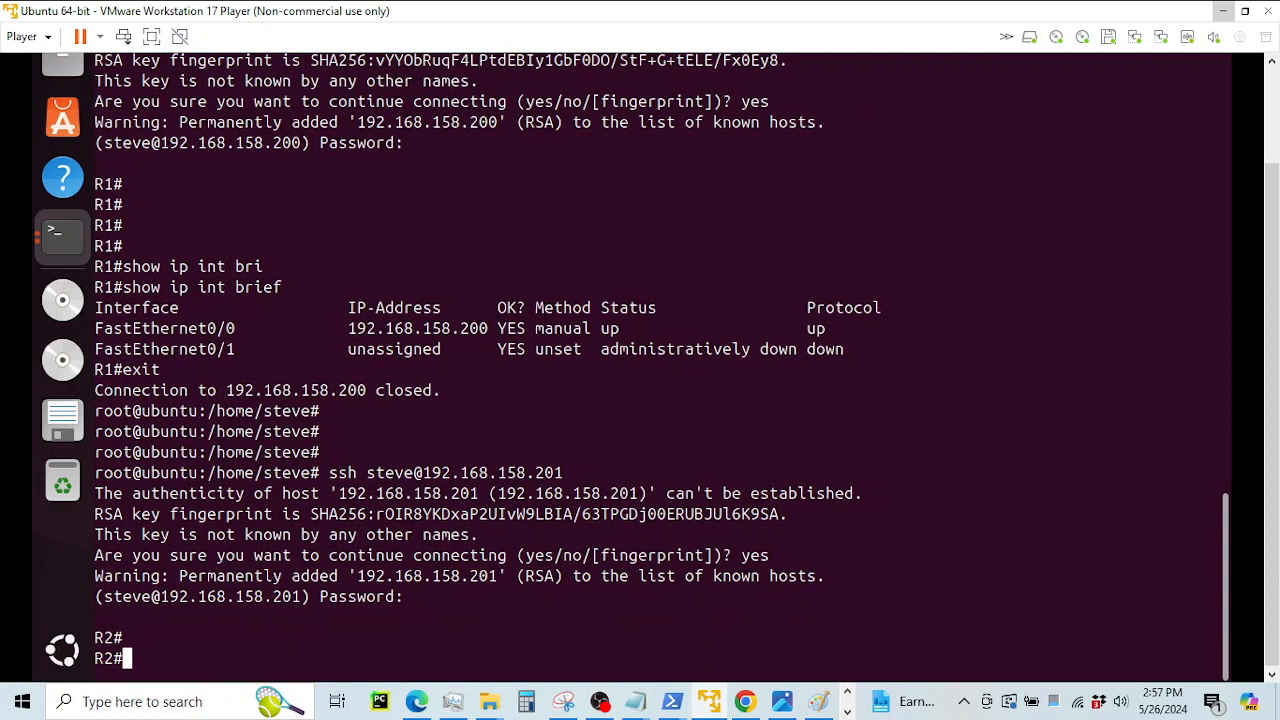
Run show ip interface brief on R2 and confirm its 192.168.158.201 address
text(show ip int bri)
key(Tab)
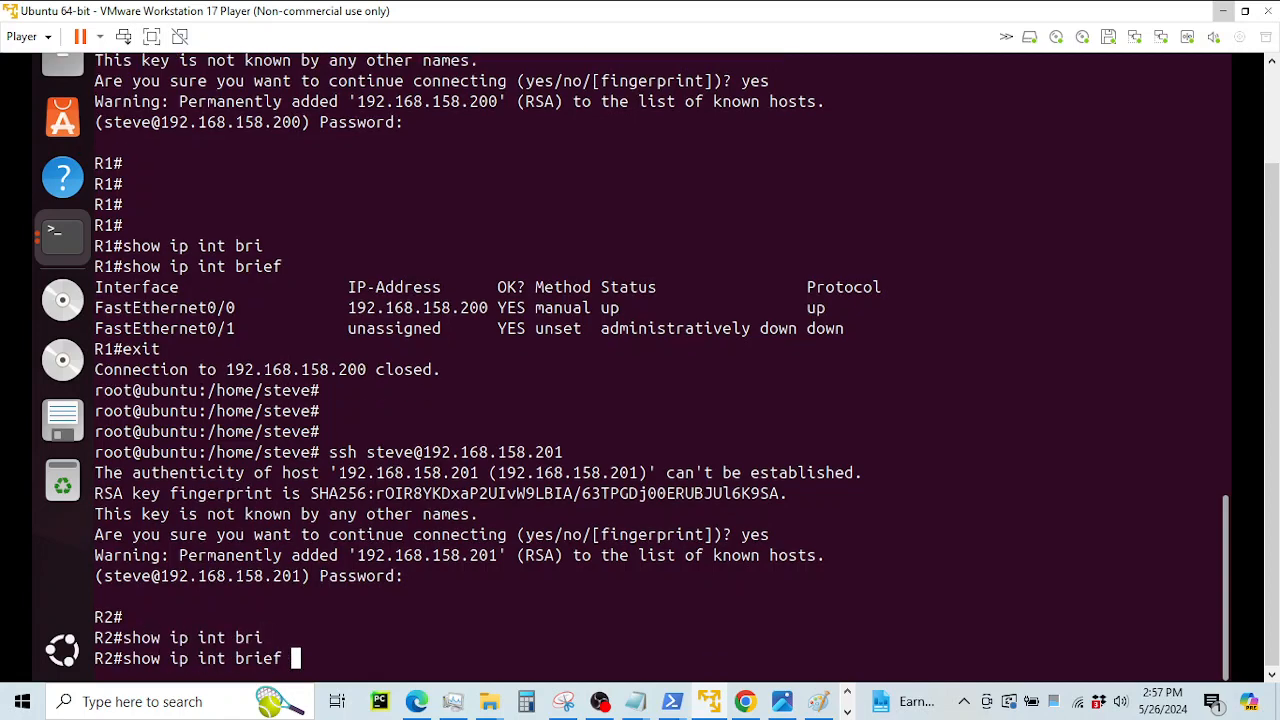
key(Return)
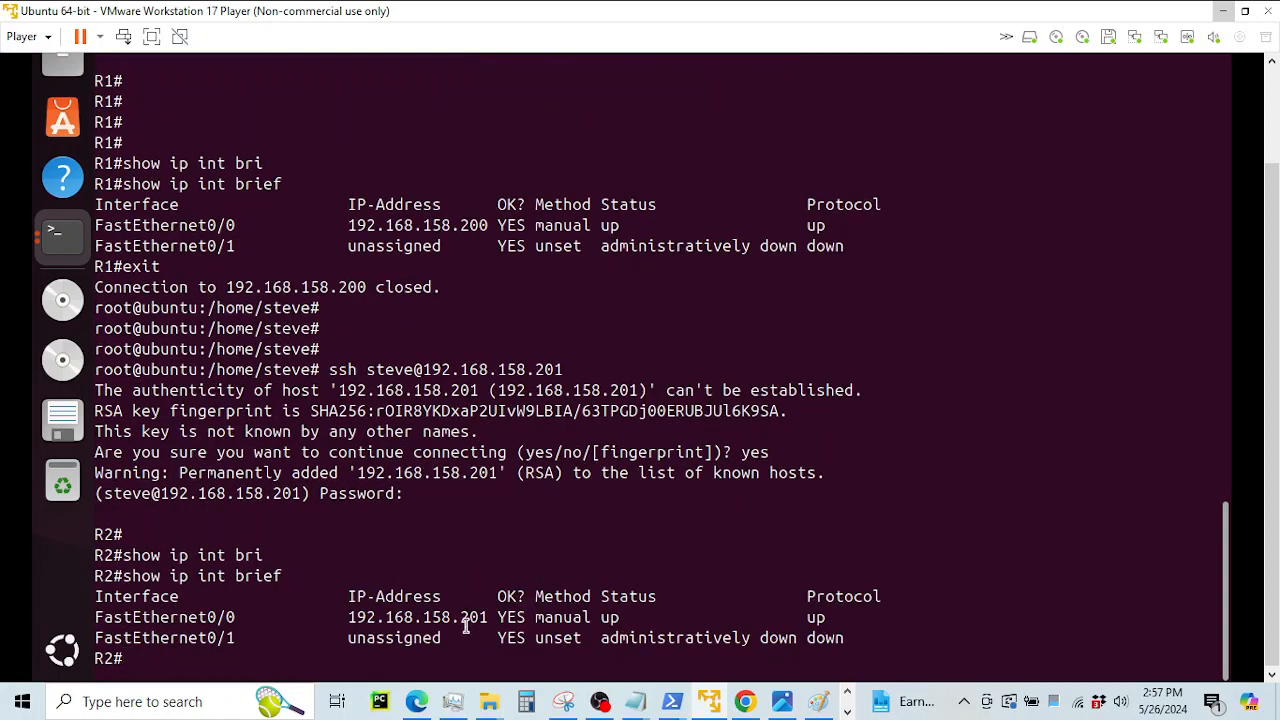
drag(388, 617, 540, 620)
click(568, 532)
Run show version on R2, note the ROM software line, then exit the session
text(show ver)
key(Tab)
key(Return)
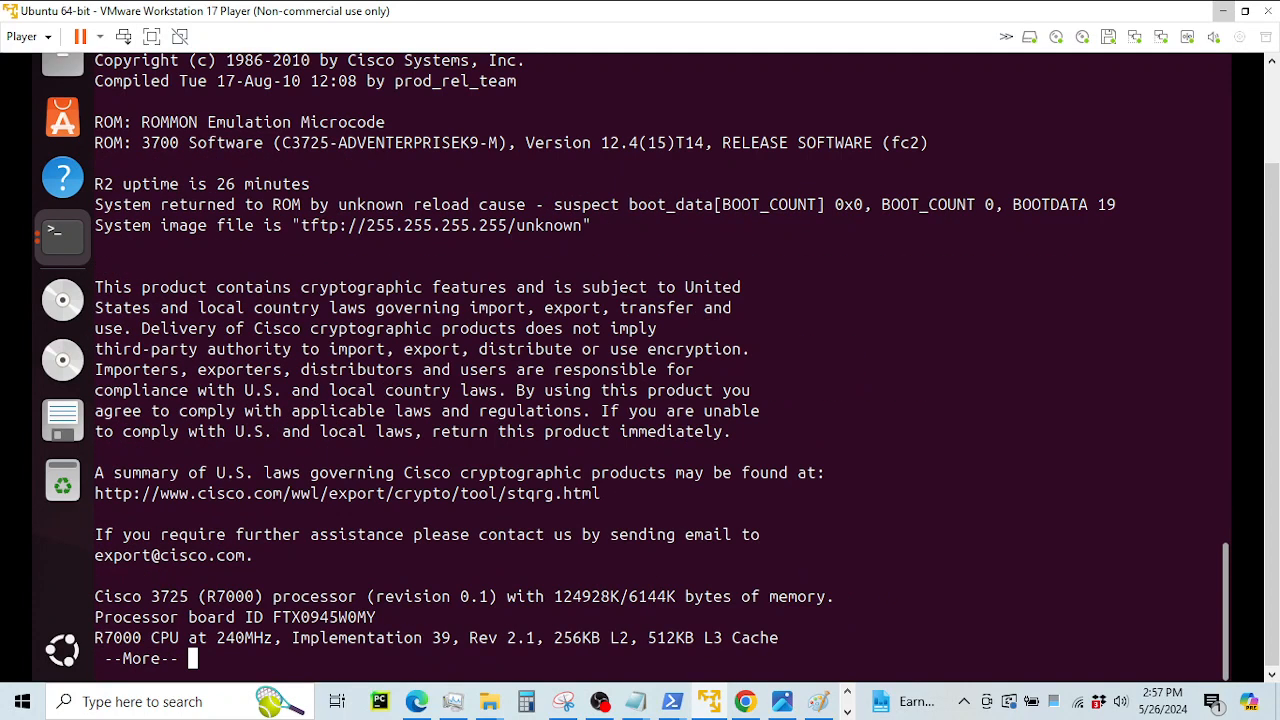
key(q)
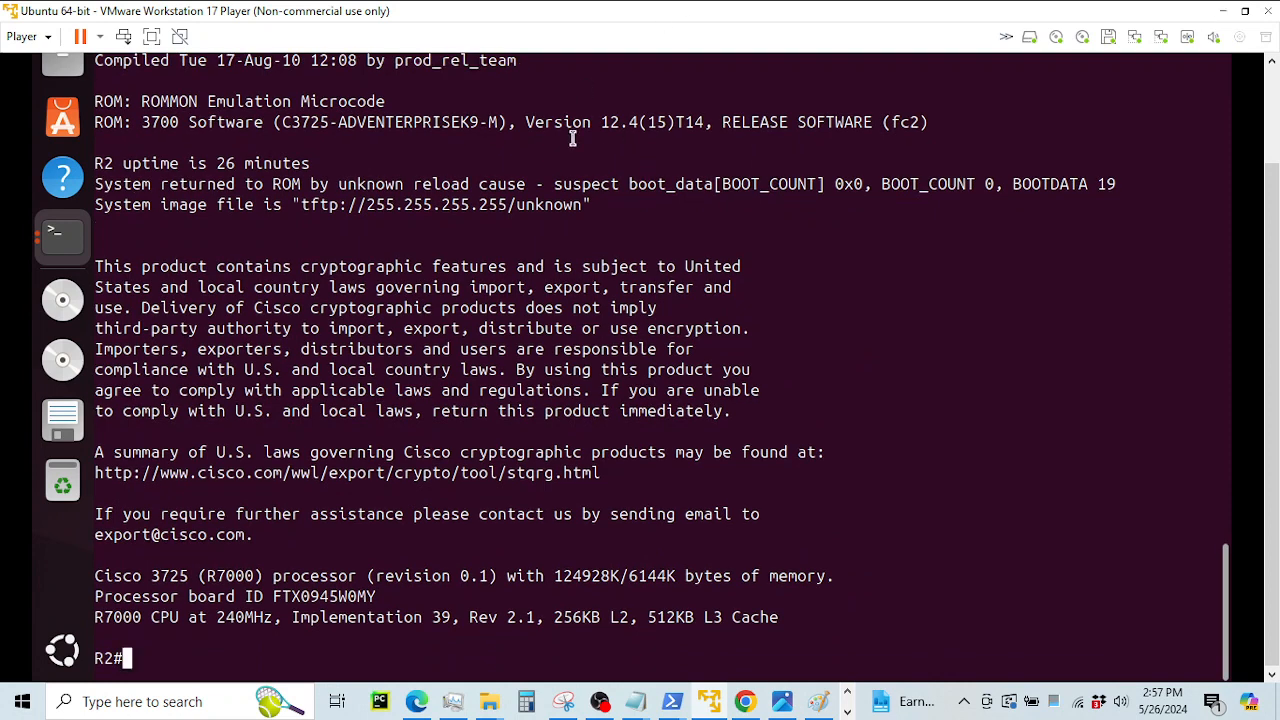
drag(280, 121, 771, 121)
click(685, 222)
text(exit)
key(Return)
key(Return)
key(Return)
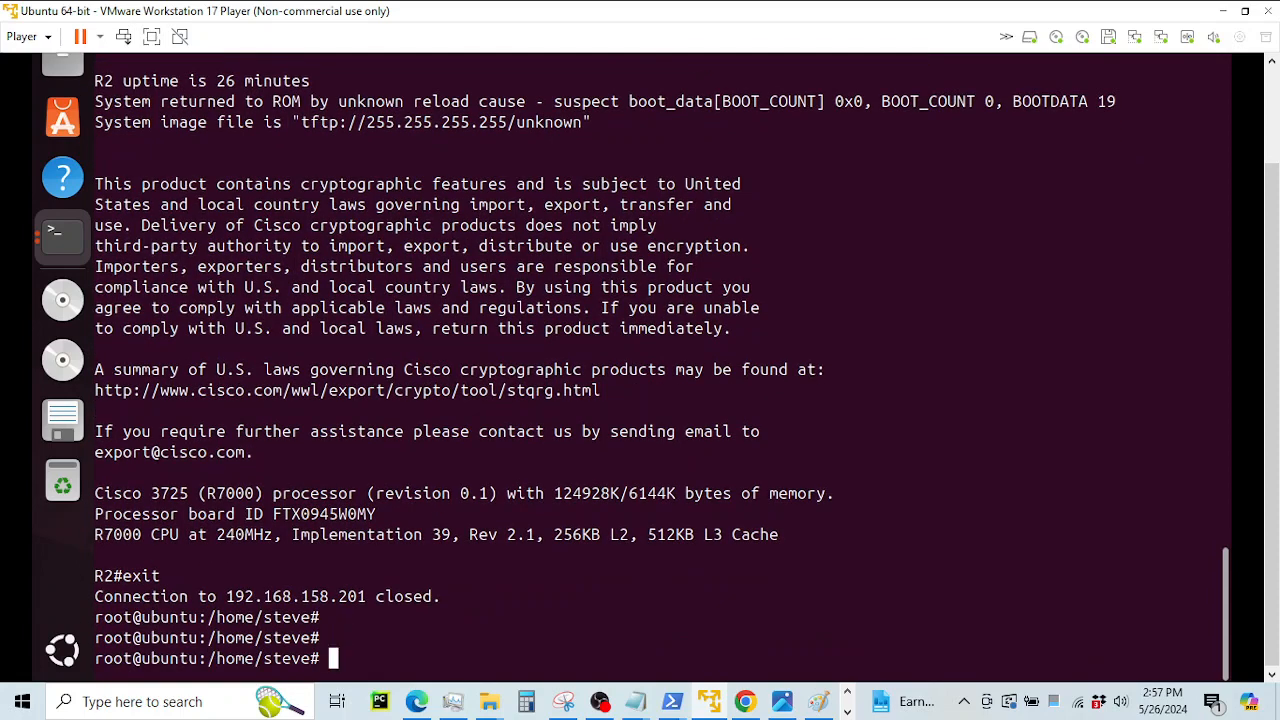
Recall the SSH command, change the address to 192.168.158.202, and check R3 in GNS3
key(Up)
key(BackSpace)
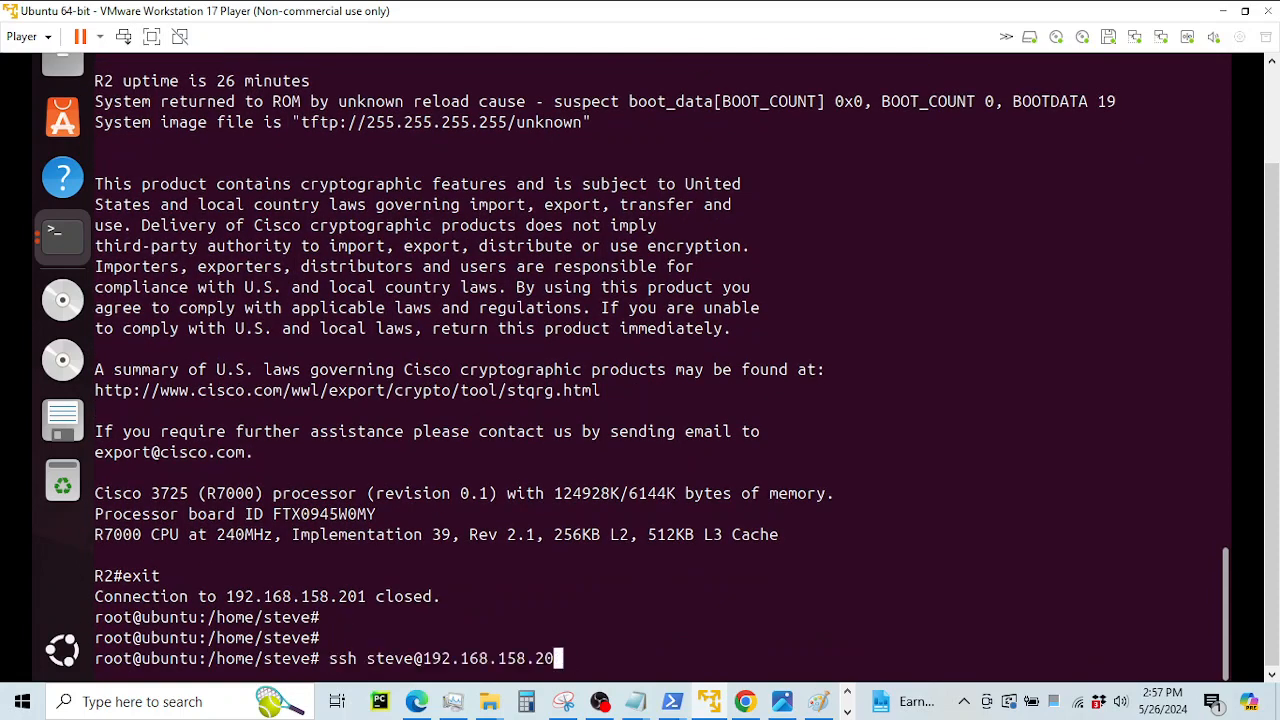
text(2)
click(847, 711)
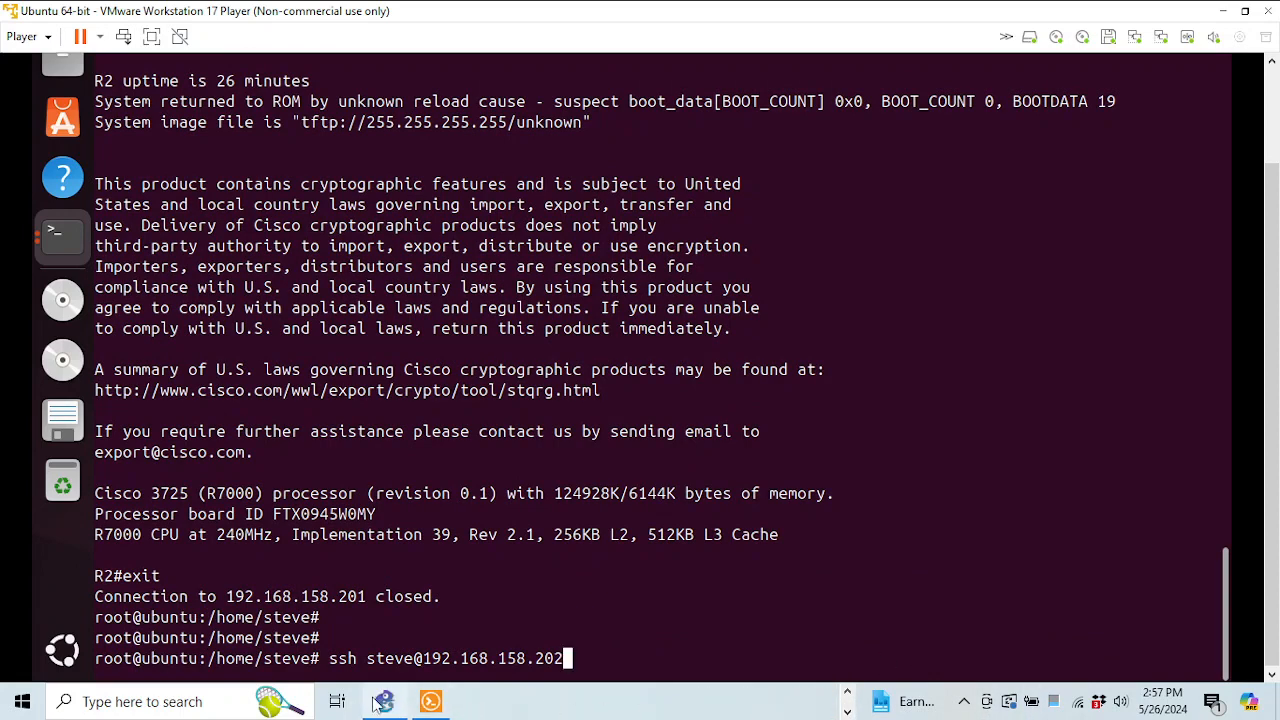
click(431, 701)
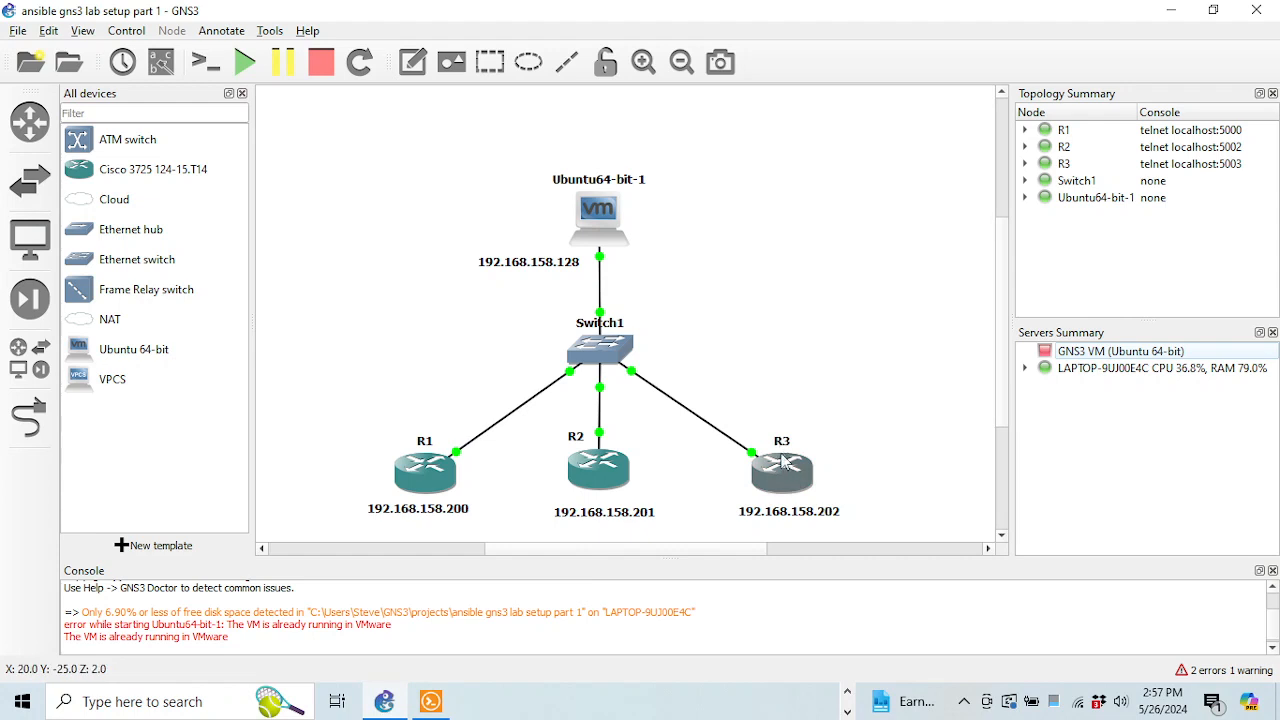
click(847, 691)
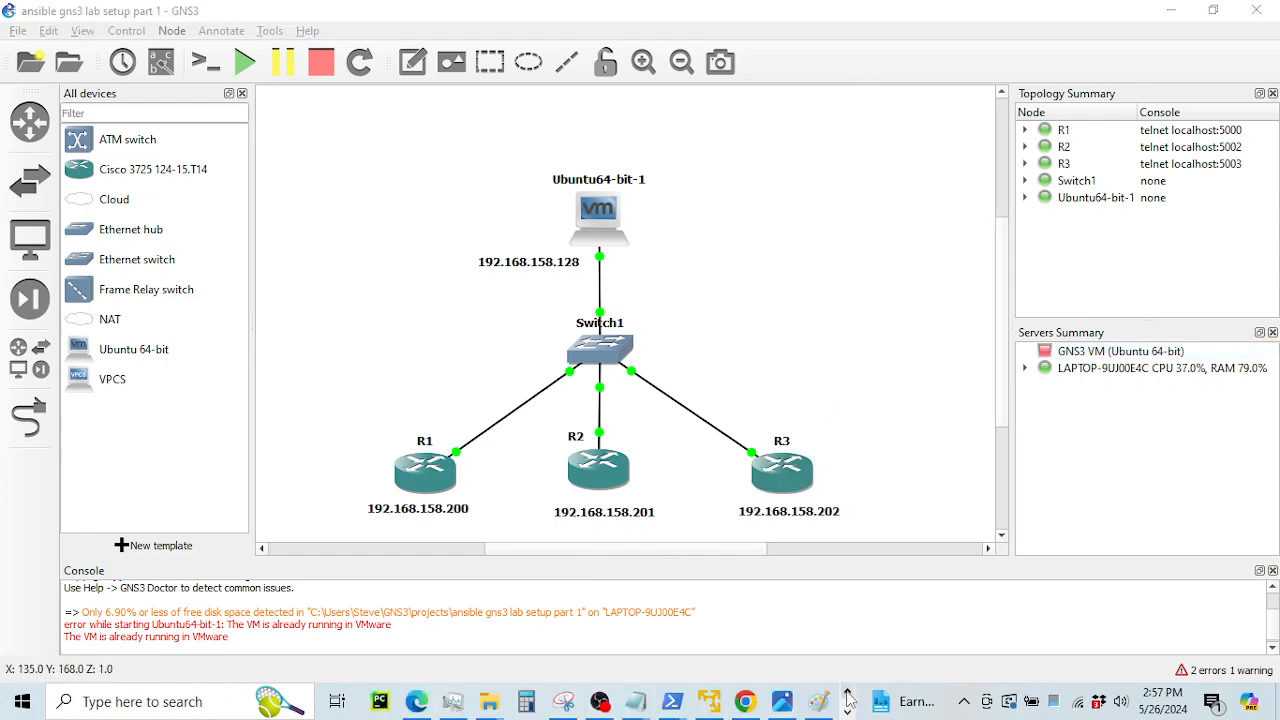
click(709, 701)
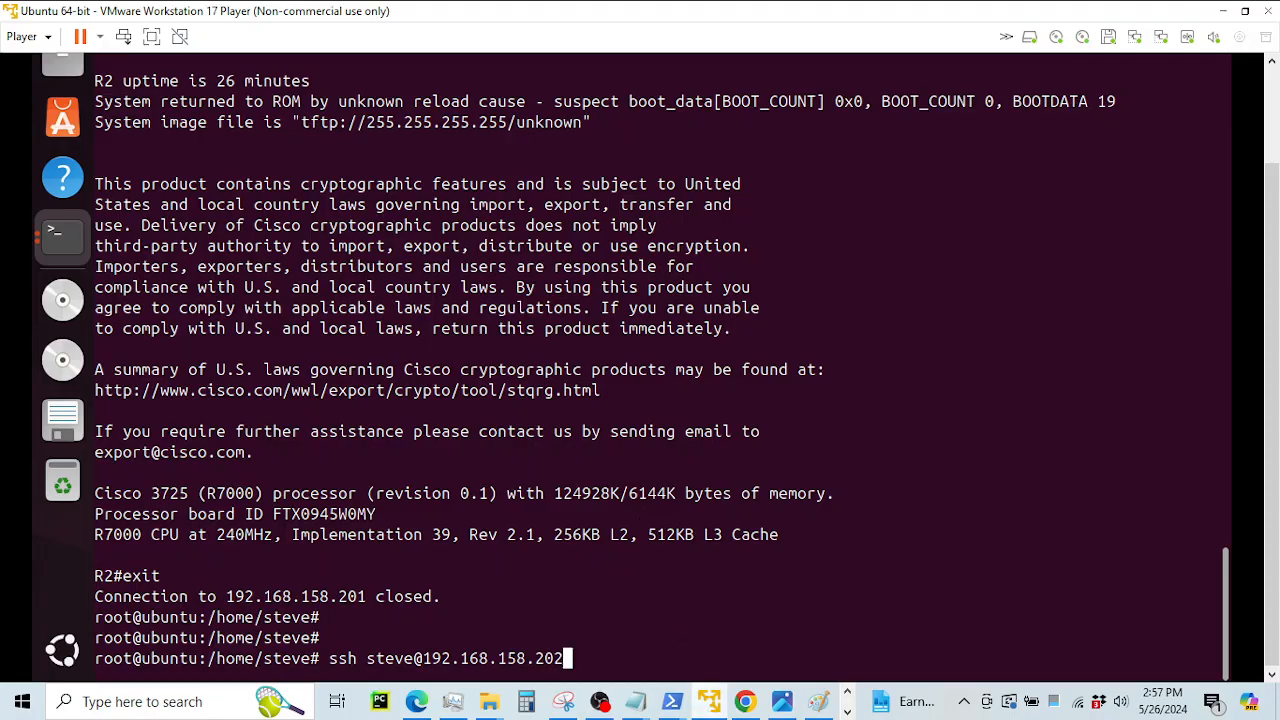
SSH into R3 at 192.168.158.202, accepting its host key and logging in with the password
key(Return)
text(yes)
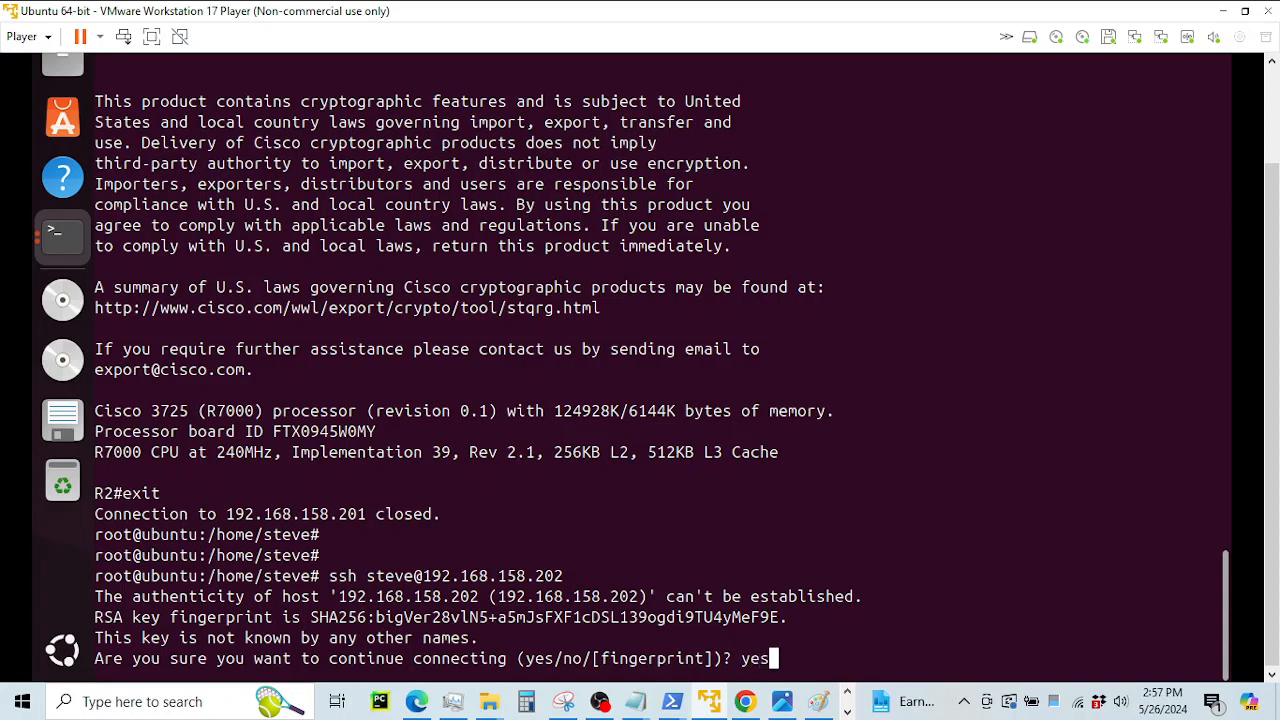
key(Return)
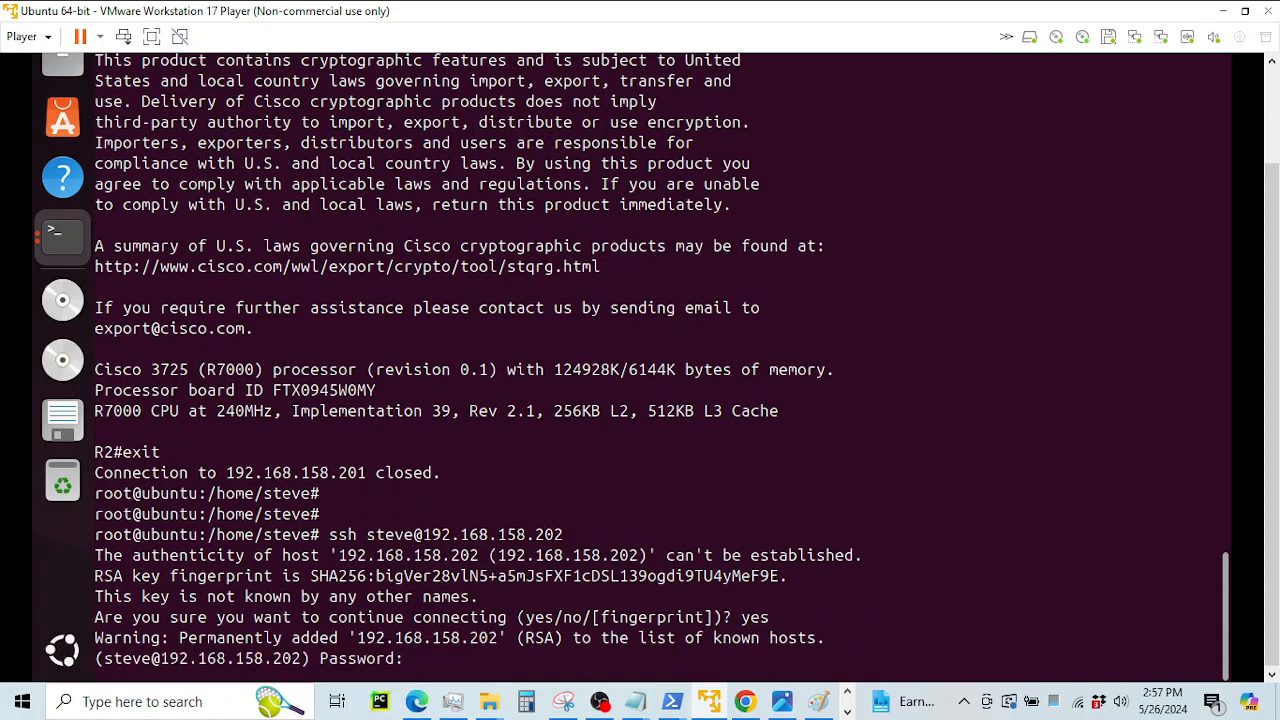
key(Return)
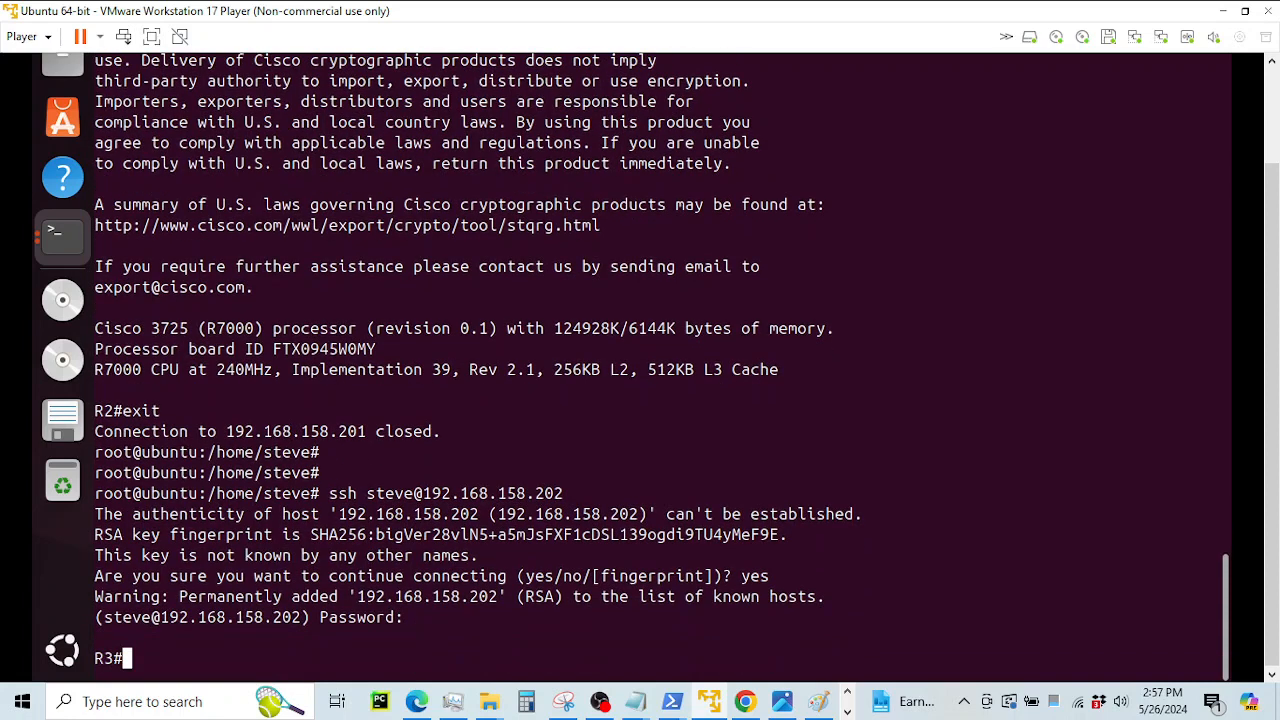
key(Return)
Run show ip int brief and show version on R3, noting the ROM: 3700 Software line
text(show)
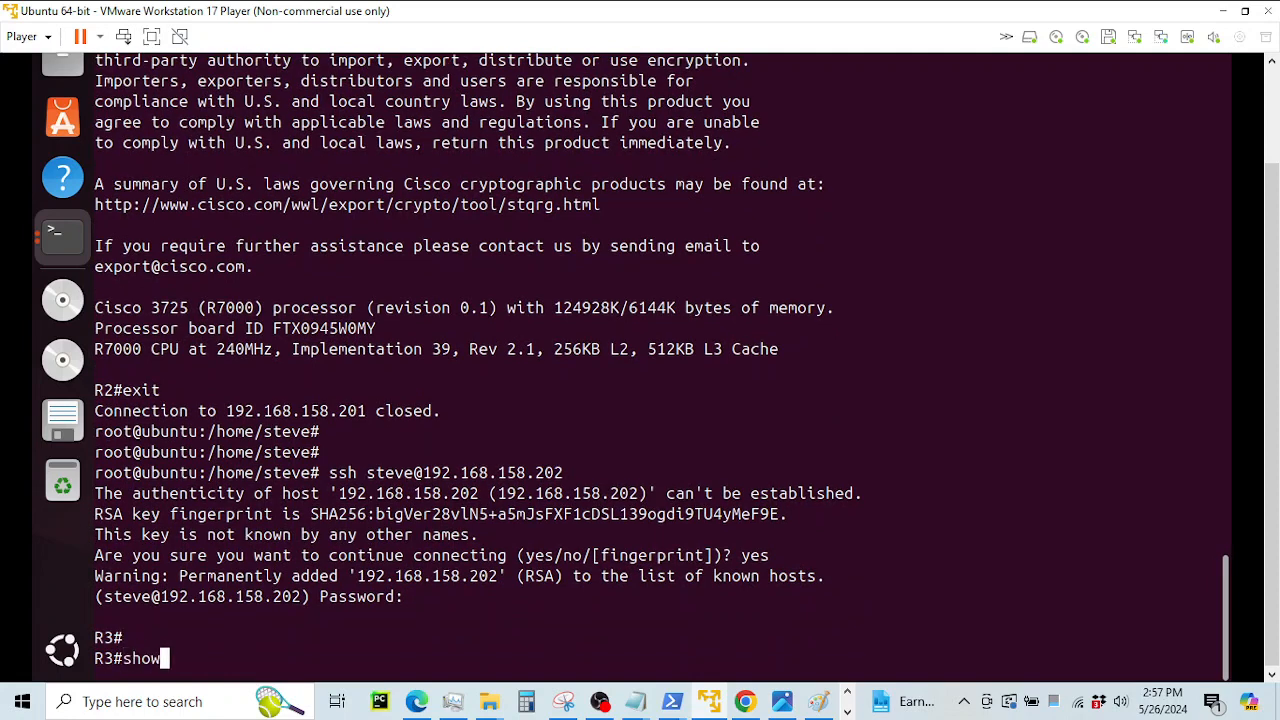
text( ip int bri)
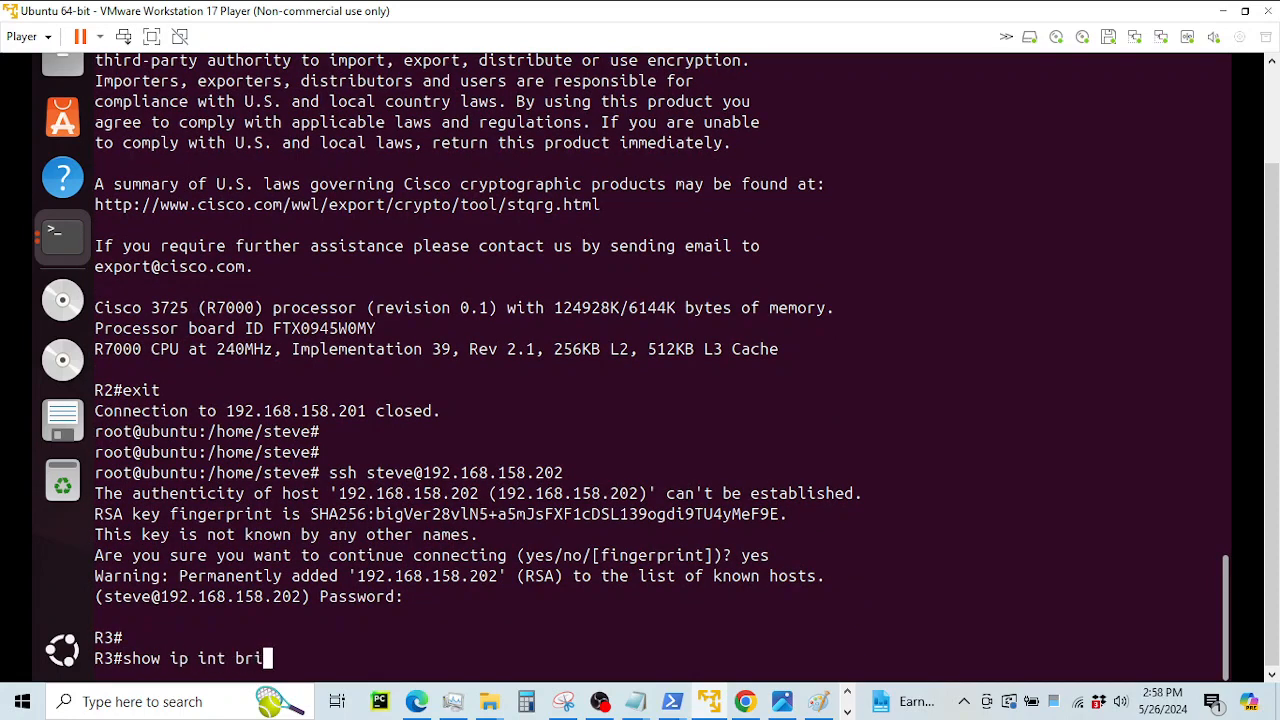
key(Return)
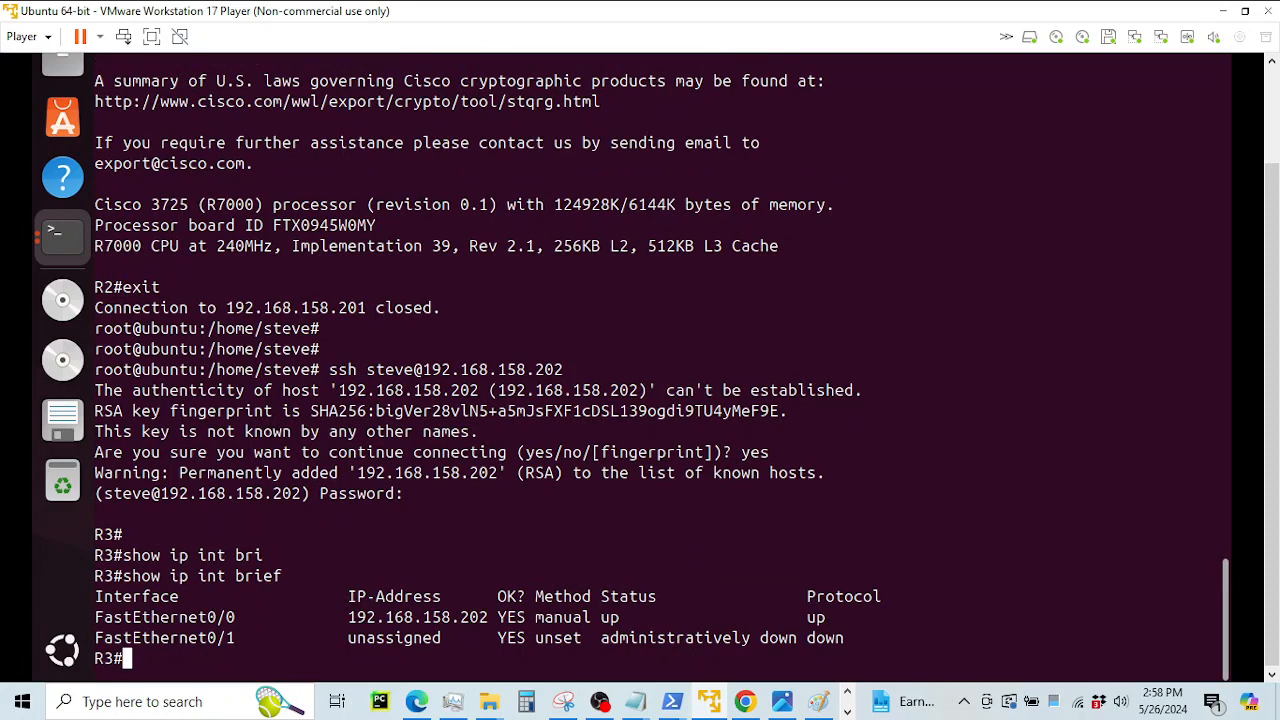
text(show ver)
key(Return)
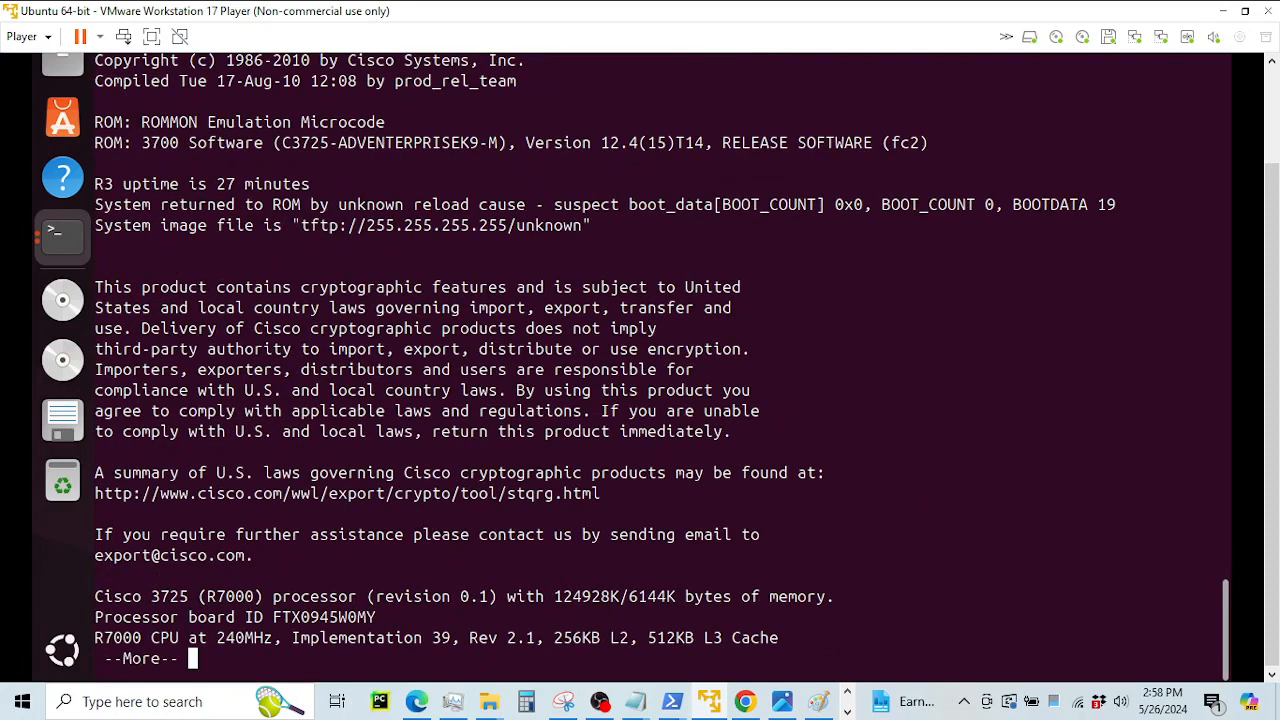
drag(273, 145, 445, 123)
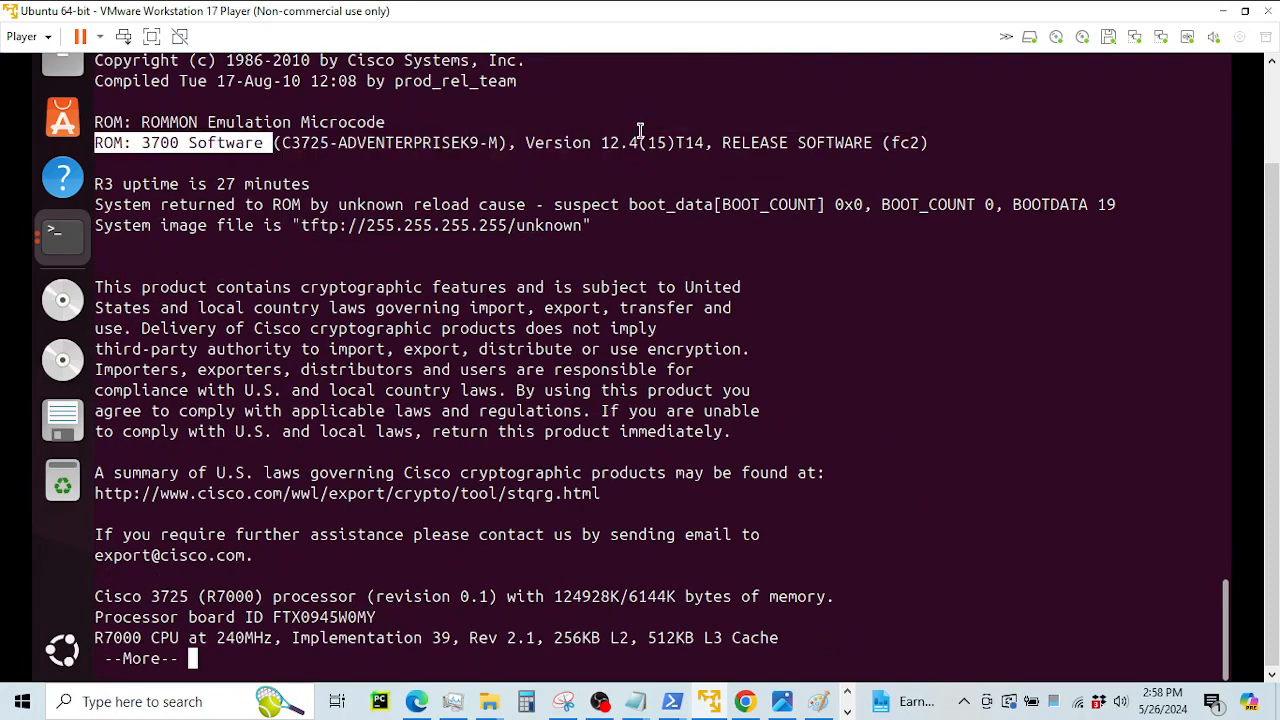
key(q)
Highlight R3's FastEthernet0/0 address row, then bring the GitHub guide forward
scroll(346, 437, up, 4)
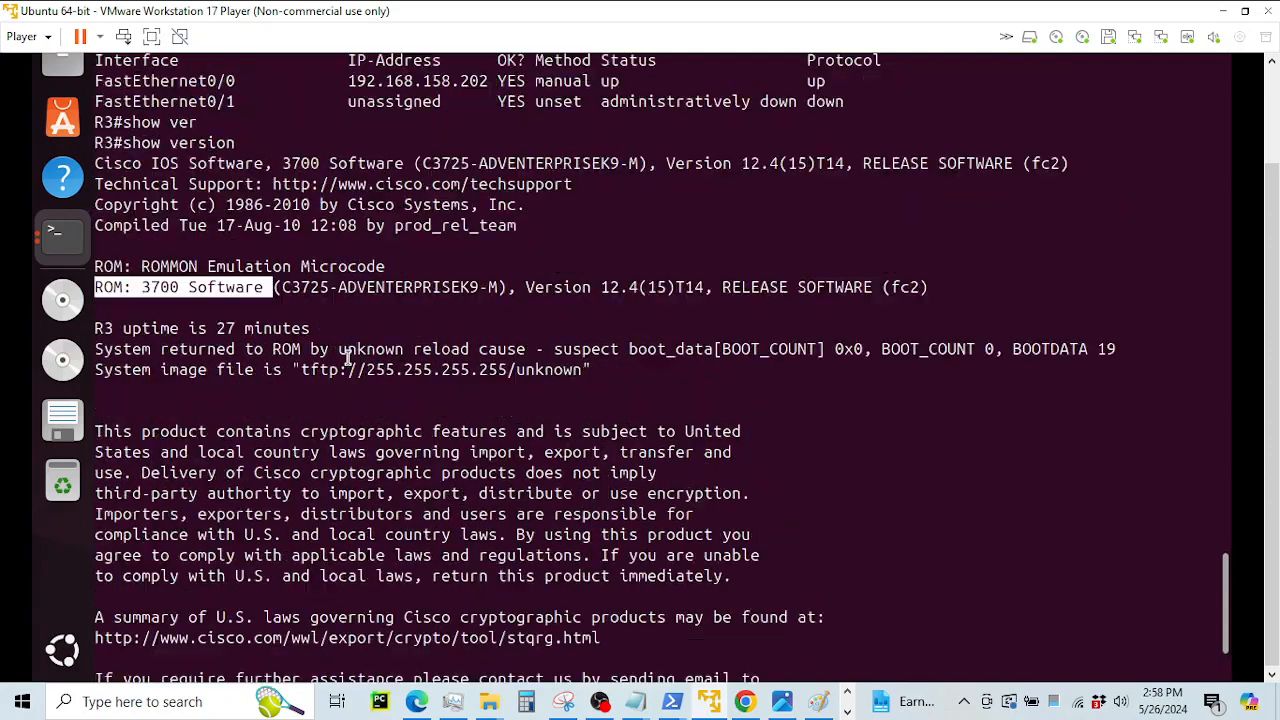
drag(308, 160, 852, 176)
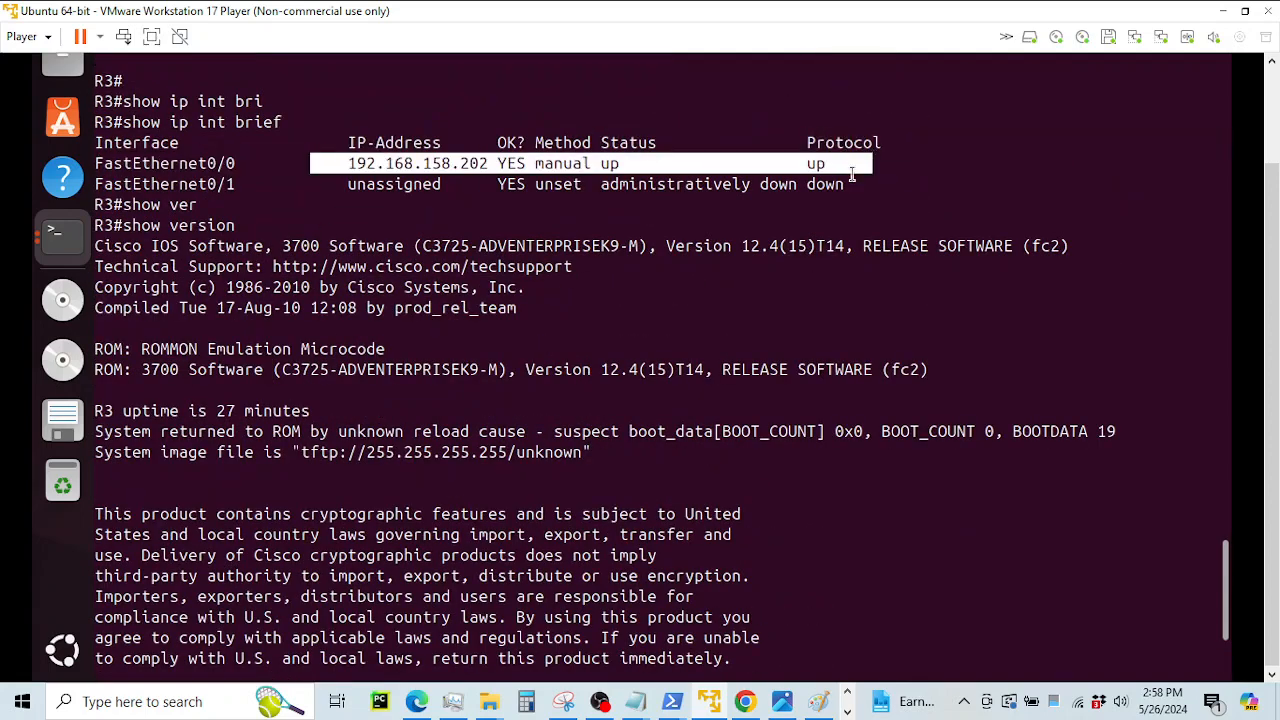
scroll(520, 450, down, 4)
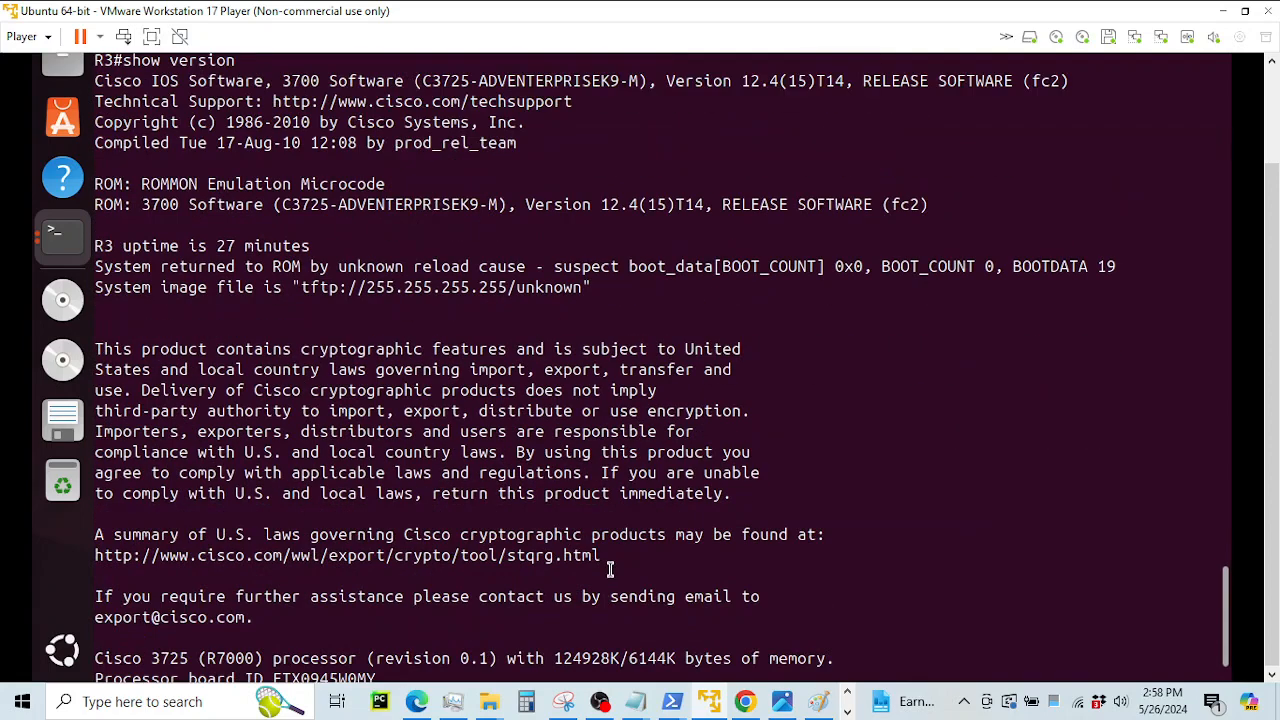
click(752, 699)
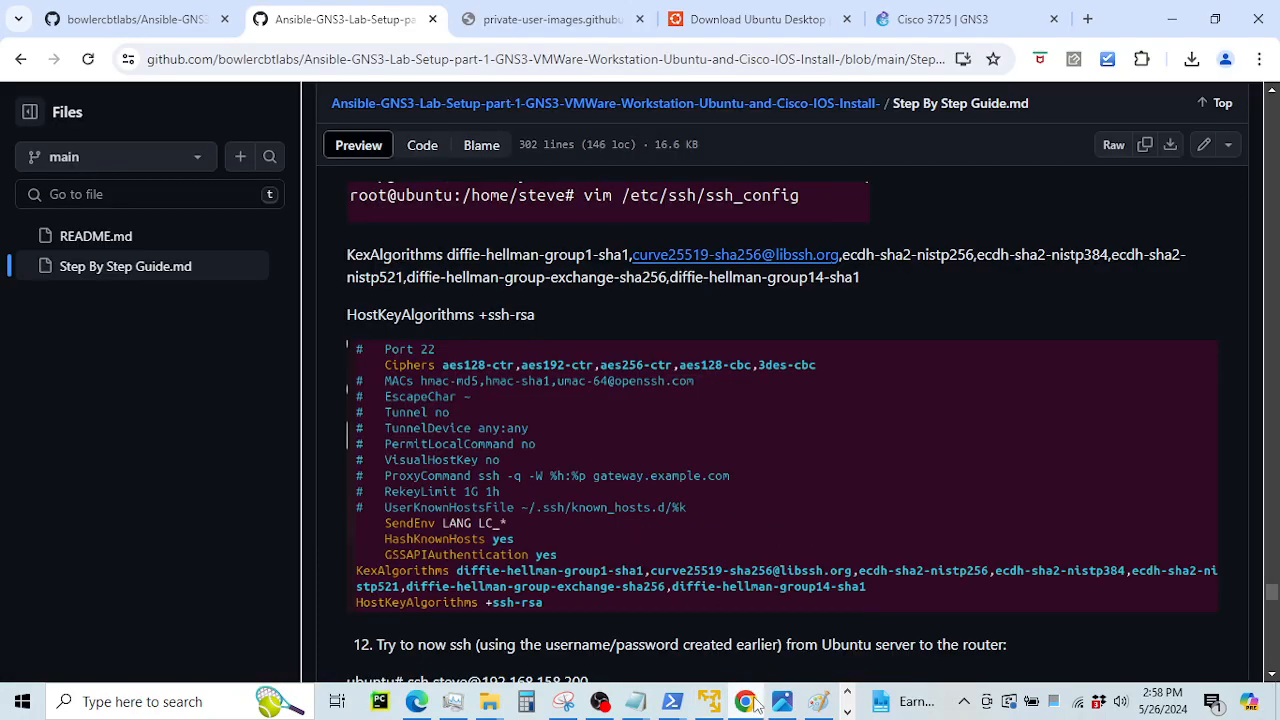
Scroll the guide past the ssh output to step 13's three-router diagram and pings to .201 and .202
scroll(605, 305, down, 6)
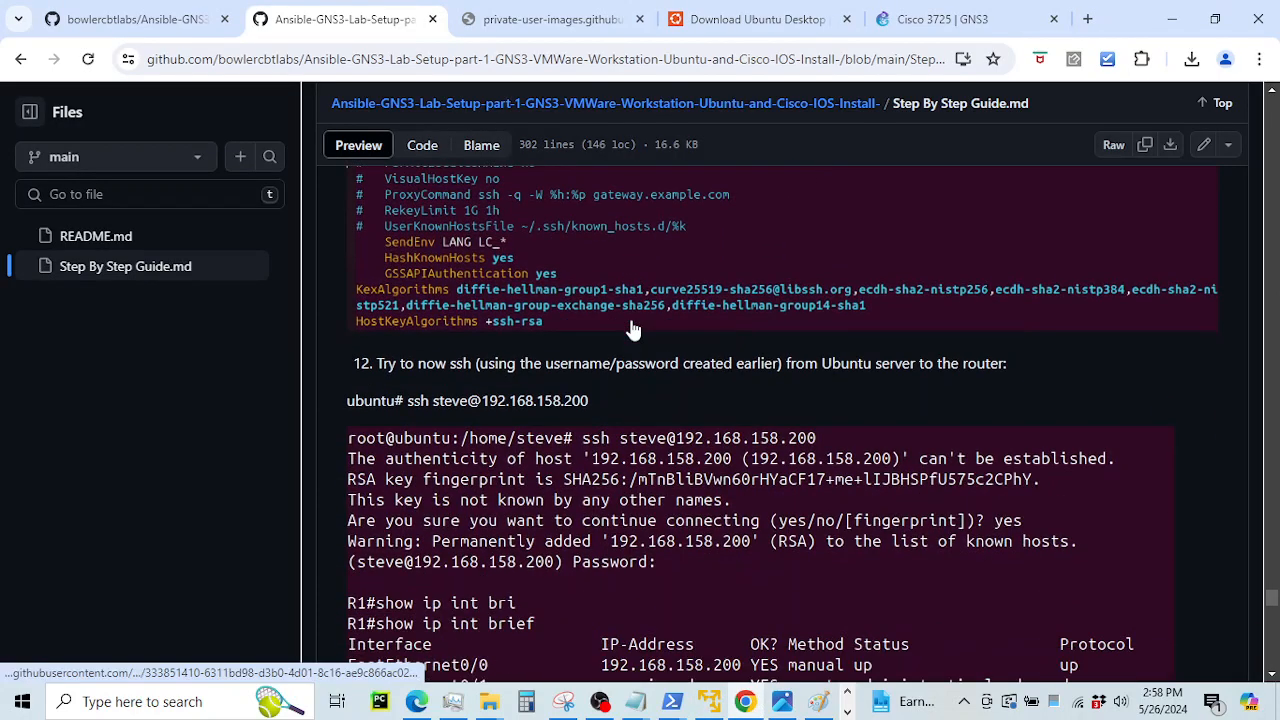
scroll(630, 370, down, 3)
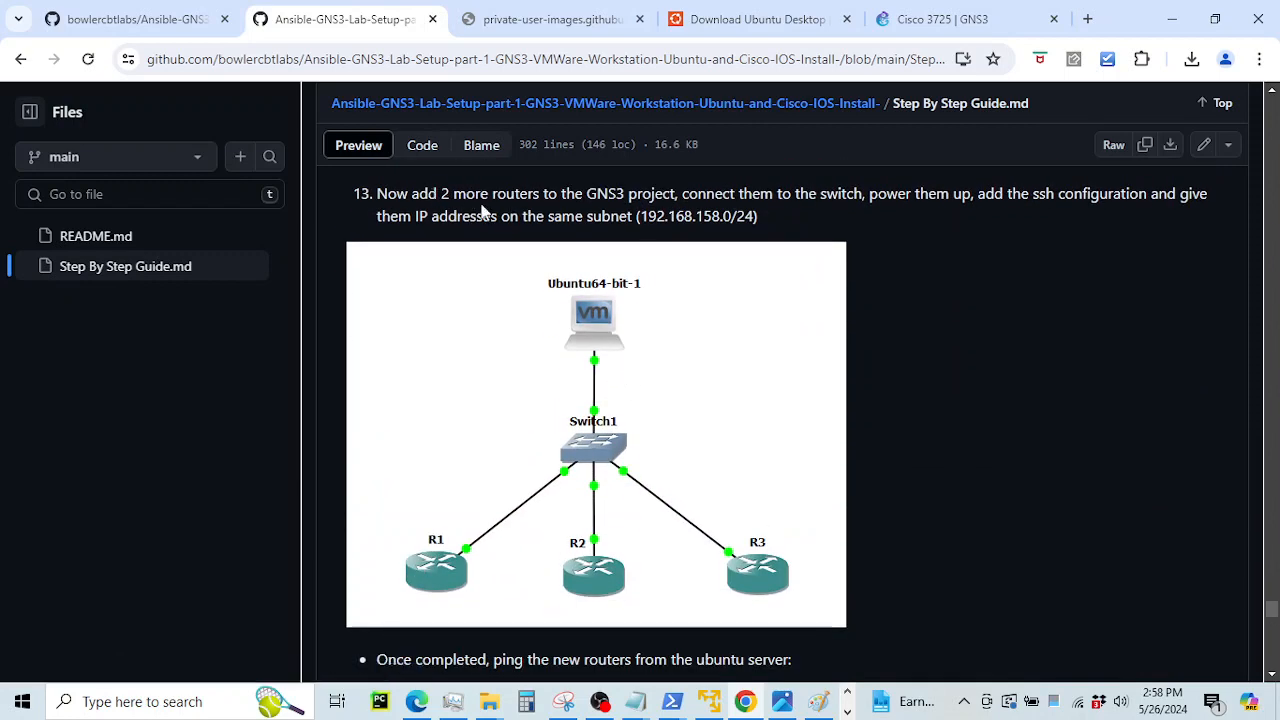
scroll(693, 500, down, 2)
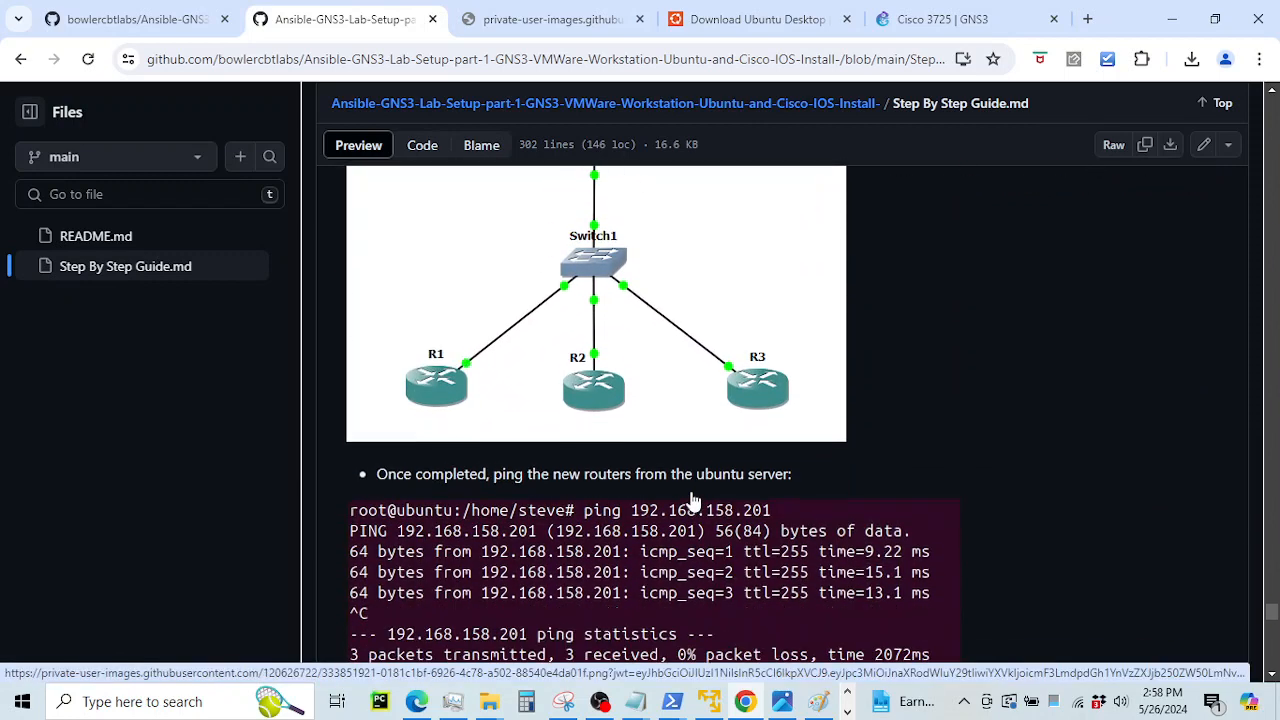
scroll(693, 500, down, 2)
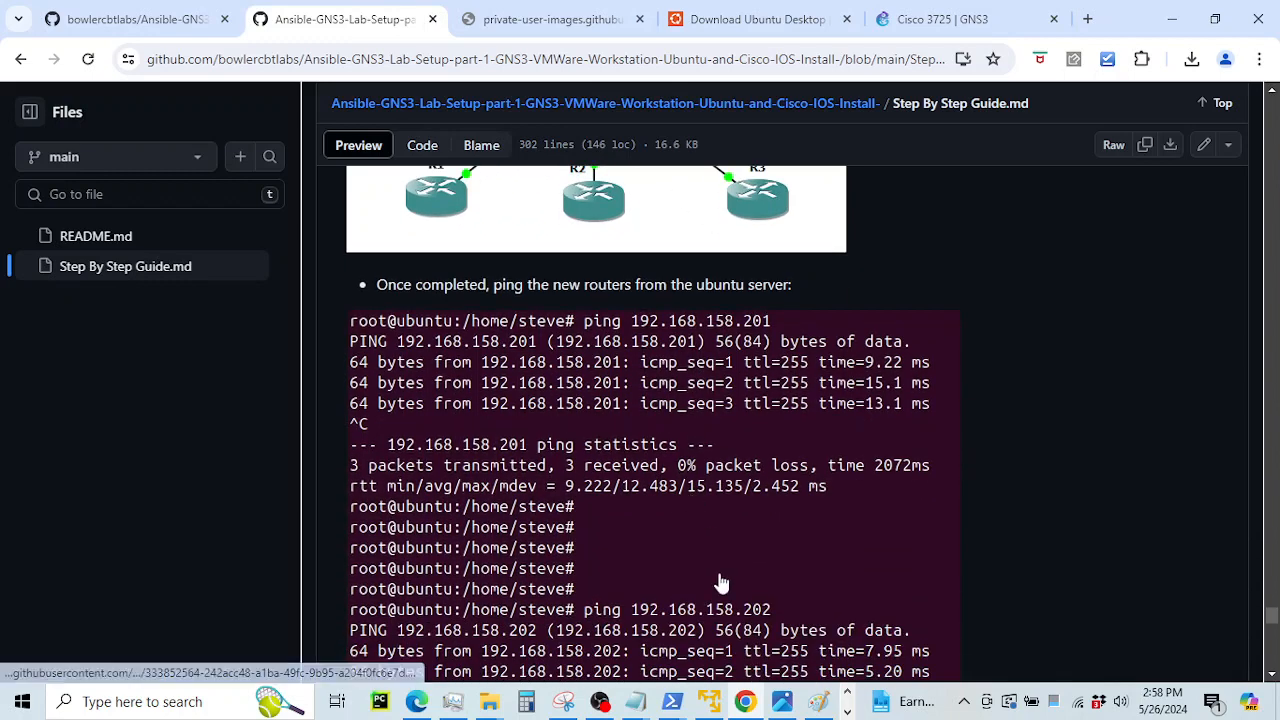
click(847, 710)
click(847, 694)
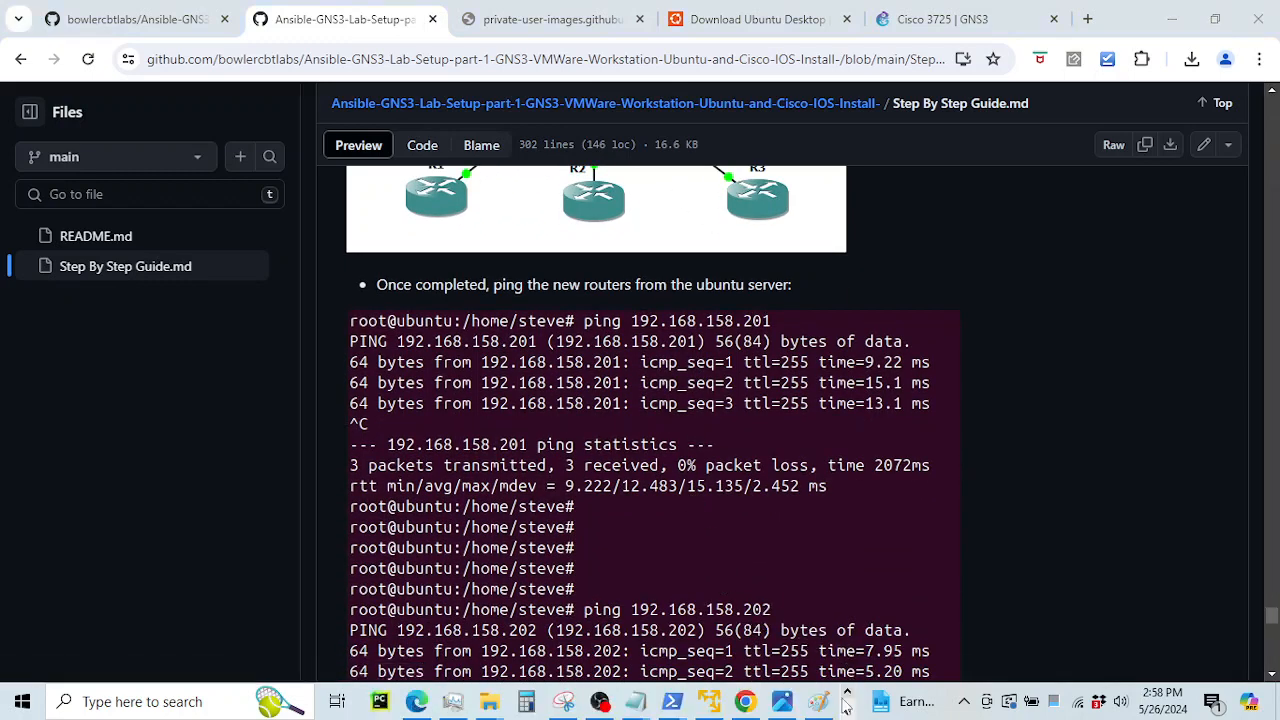
View the lab diagram in Photos, then bring up the GNS3 project with R1–R3, Switch1 and Ubuntu
click(814, 702)
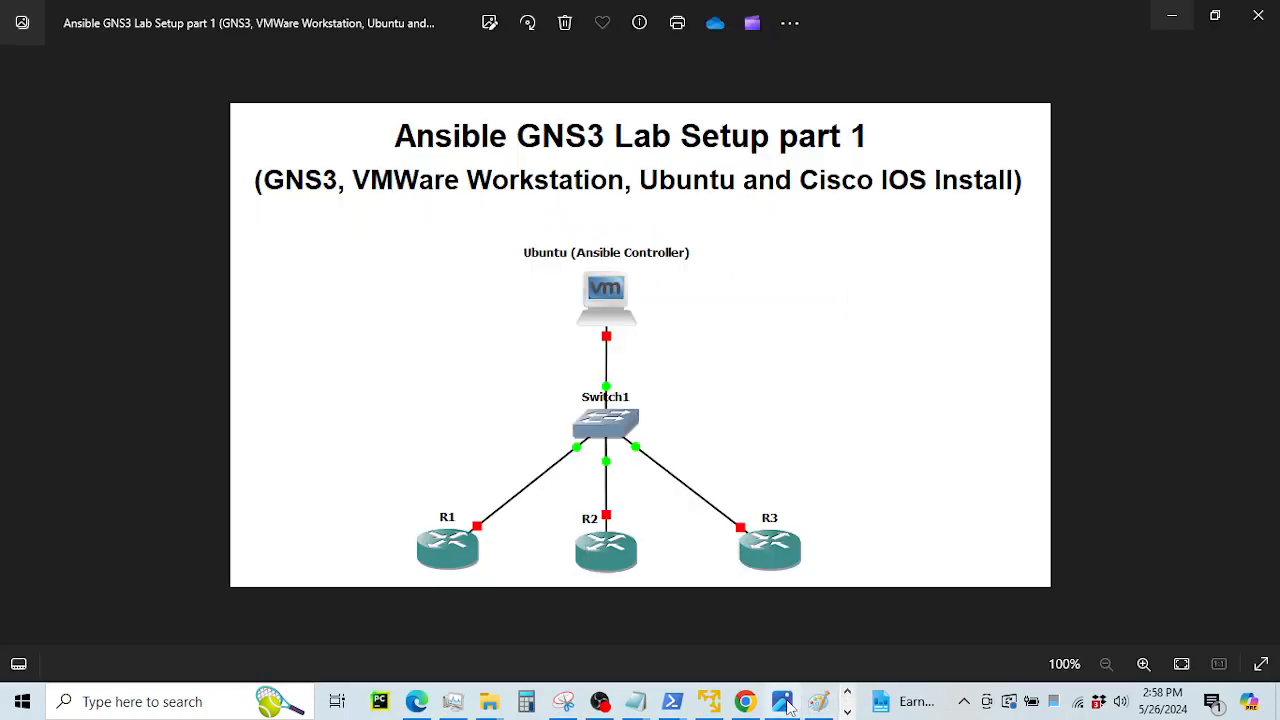
click(847, 711)
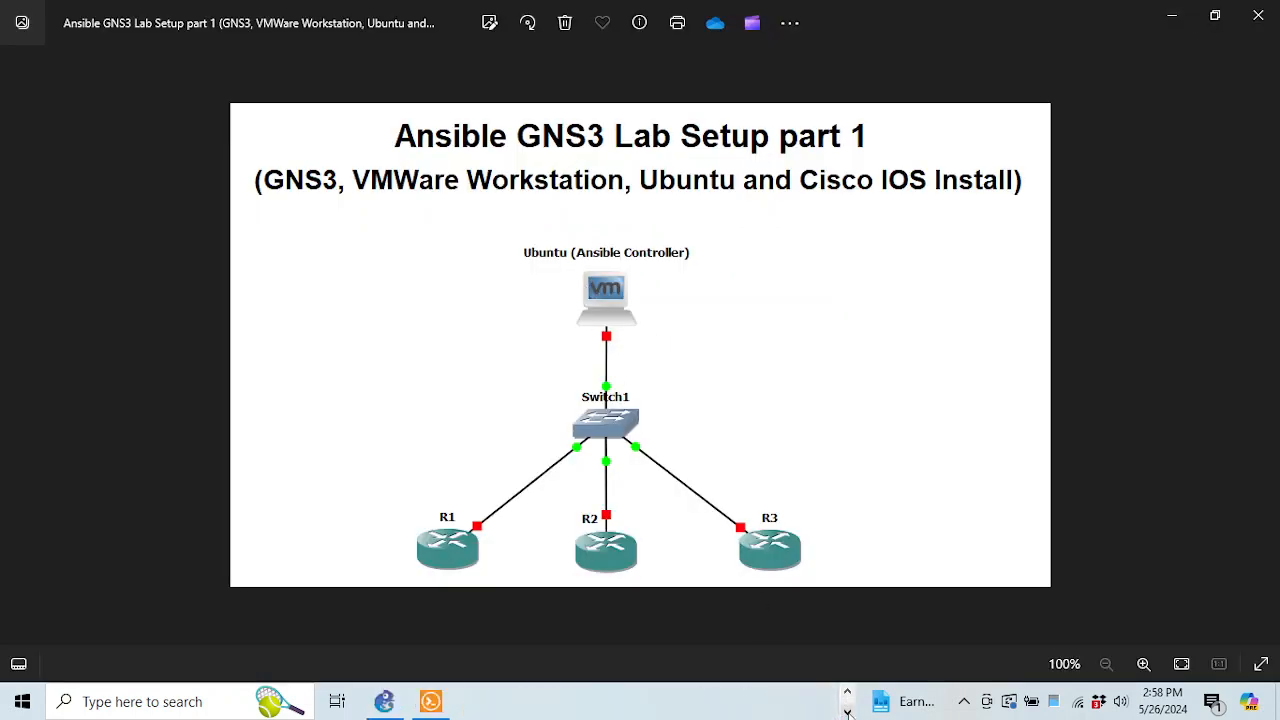
click(400, 703)
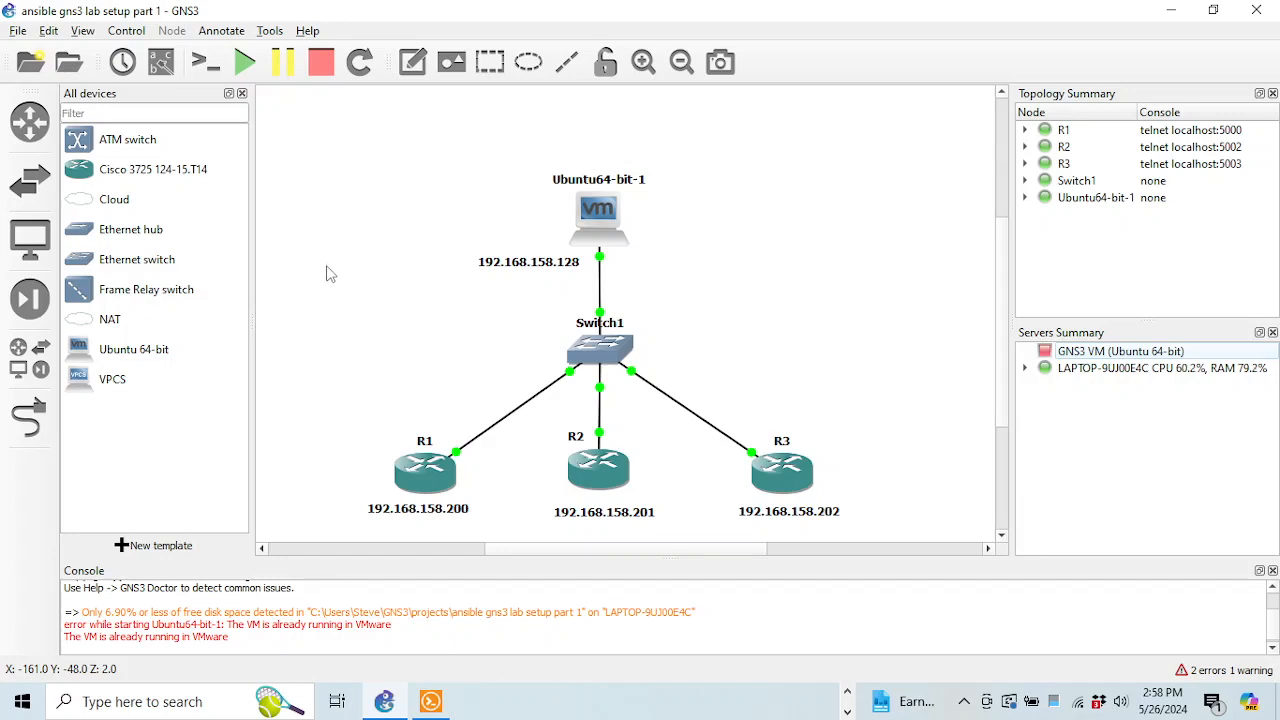
scroll(1003, 231, down, 2)
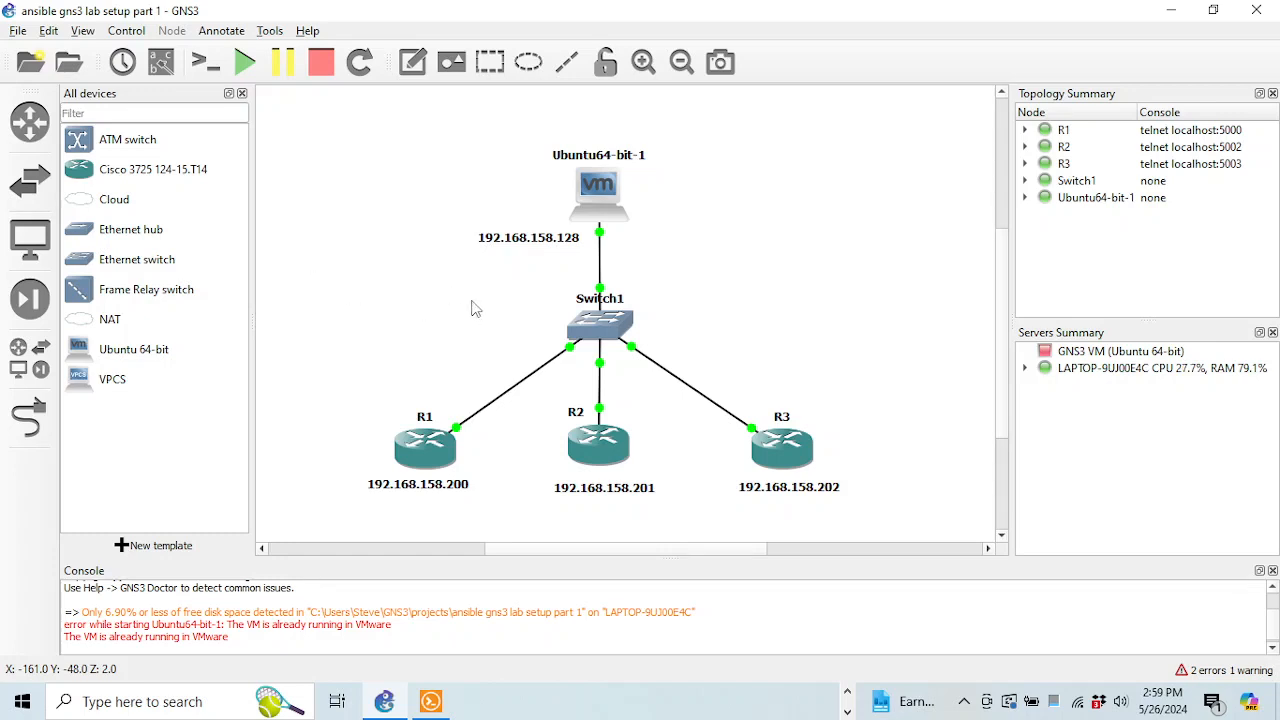
click(847, 691)
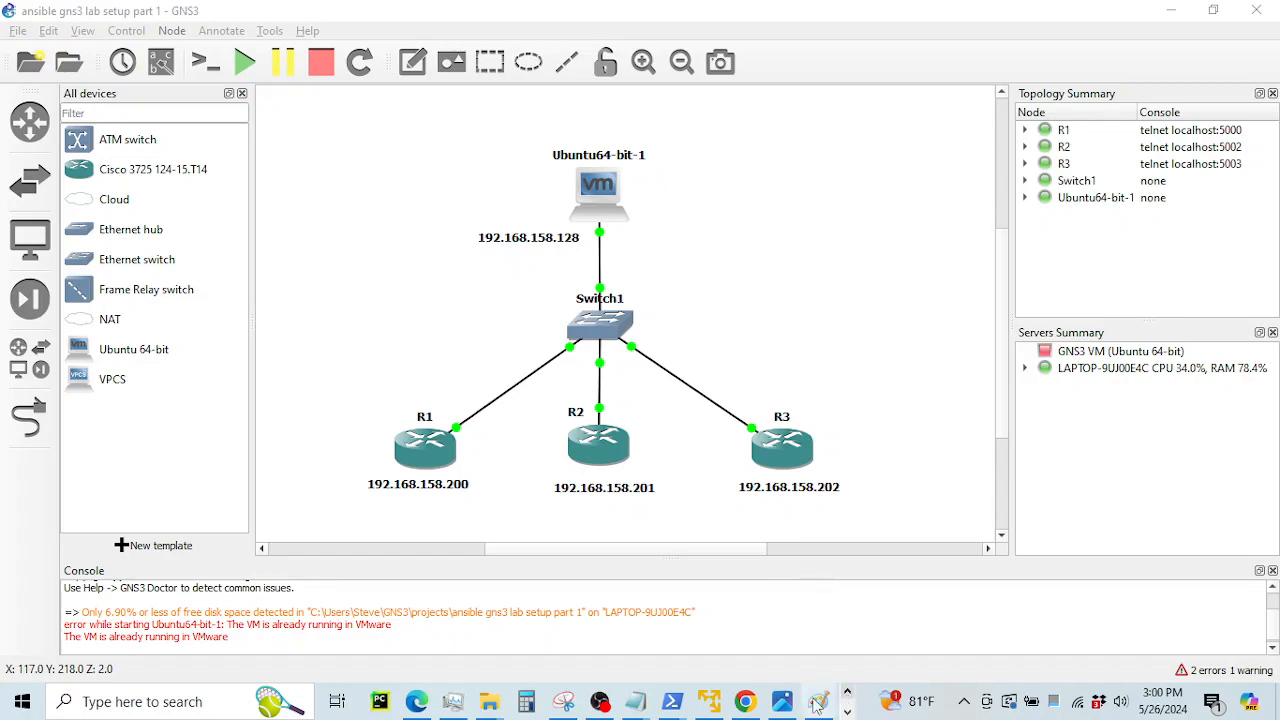
Return to the Step By Step Guide in Chrome and scroll it to the top
click(745, 701)
scroll(1100, 285, up, 3)
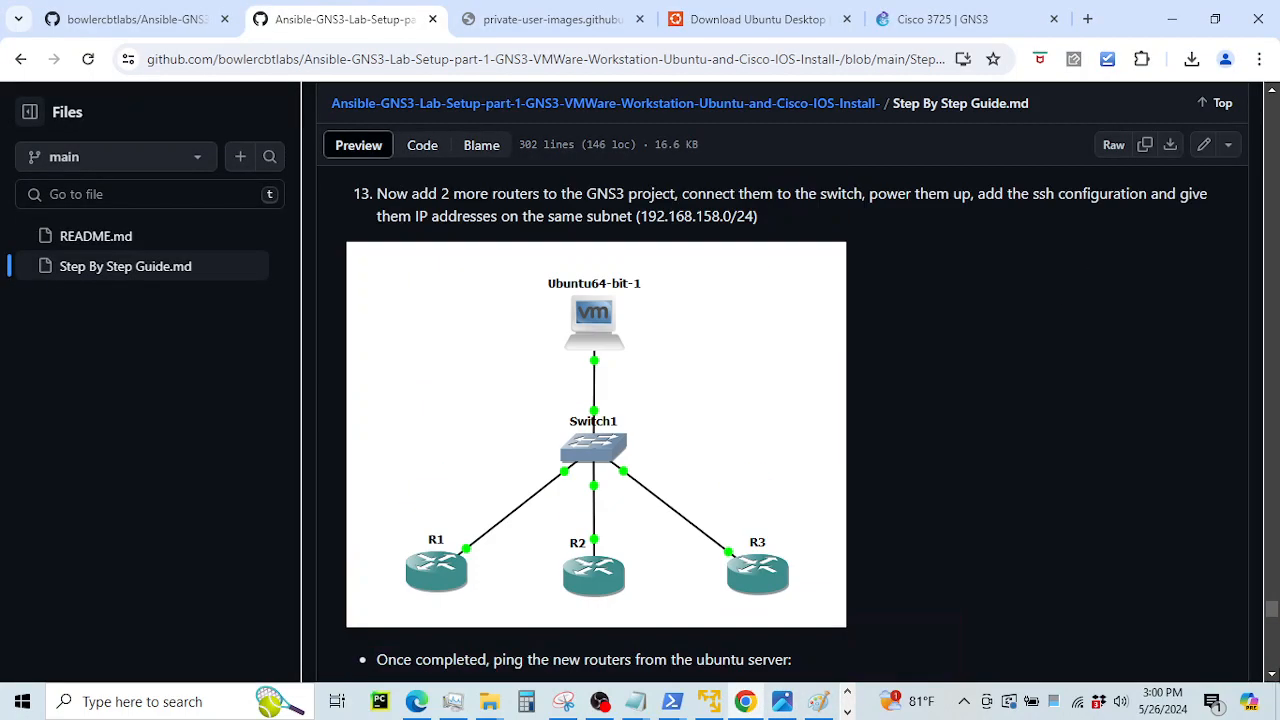
drag(1272, 612, 1272, 110)
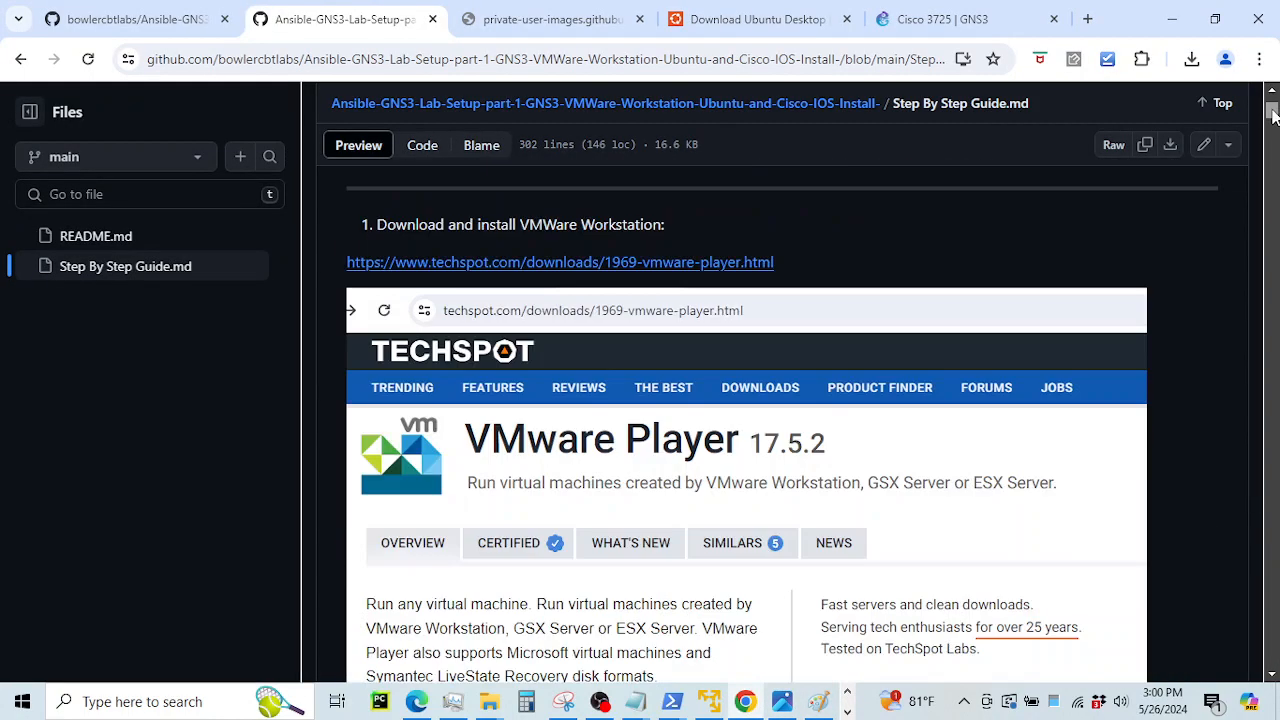
scroll(572, 230, up, 2)
scroll(551, 266, up, 1)
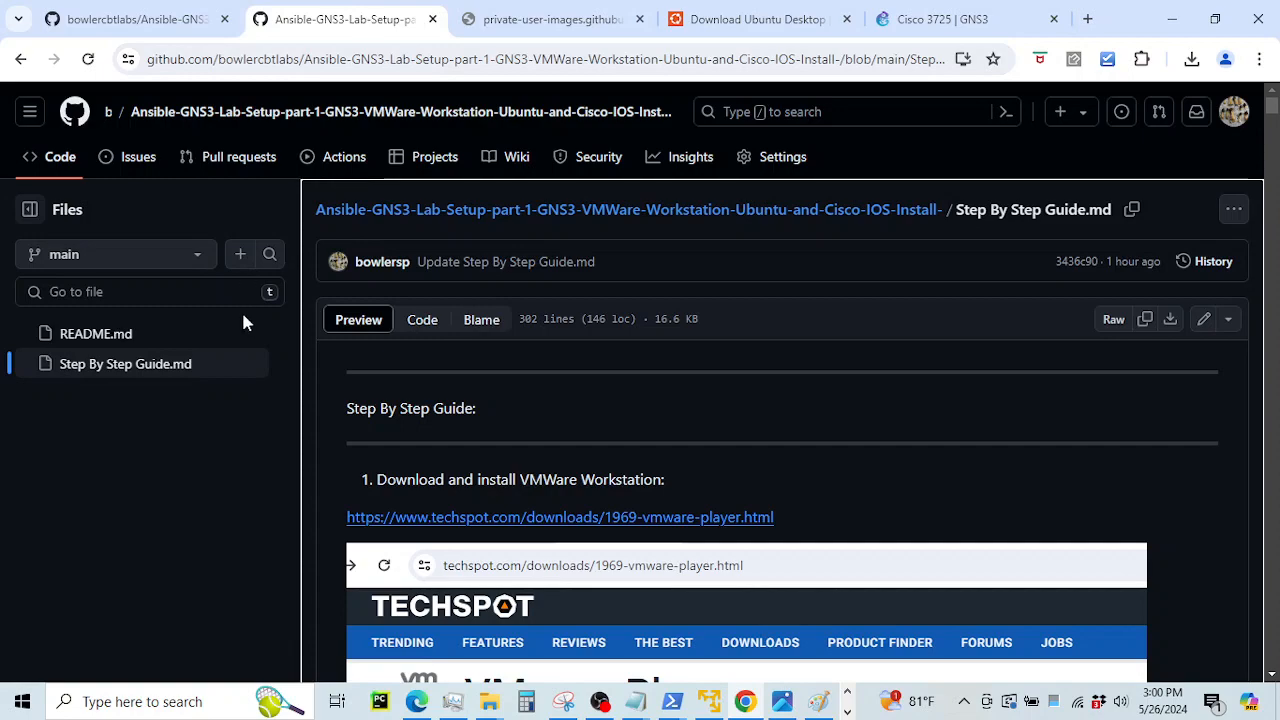
Open the repository main page, glance back at the guide, then return to the main page
click(180, 20)
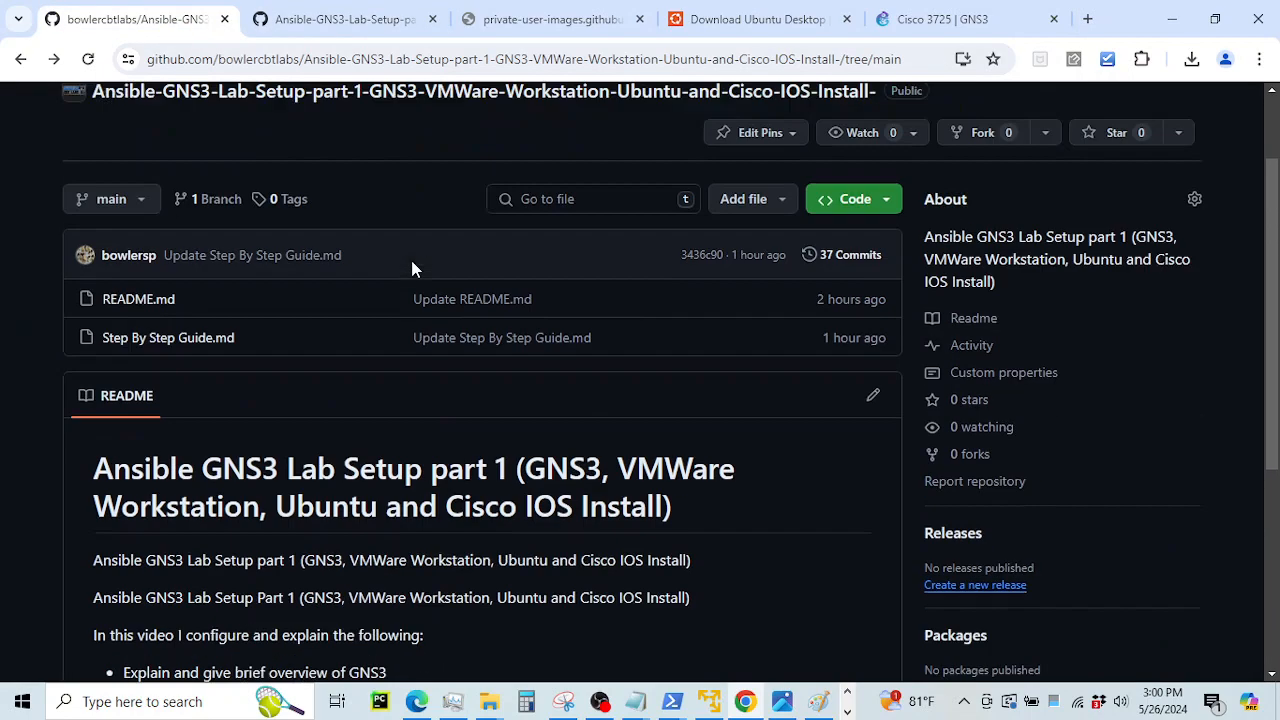
scroll(329, 349, up, 1)
scroll(366, 380, down, 5)
drag(128, 321, 808, 529)
scroll(600, 237, up, 3)
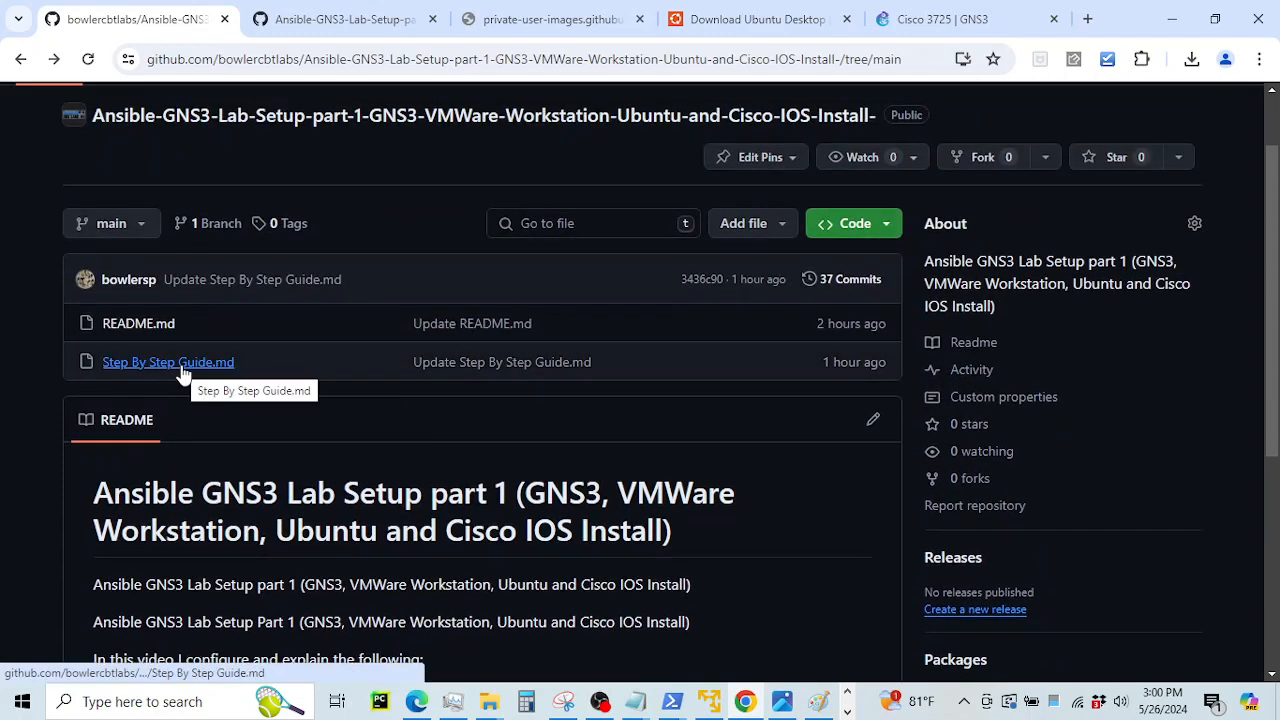
key(ctrl+Tab)
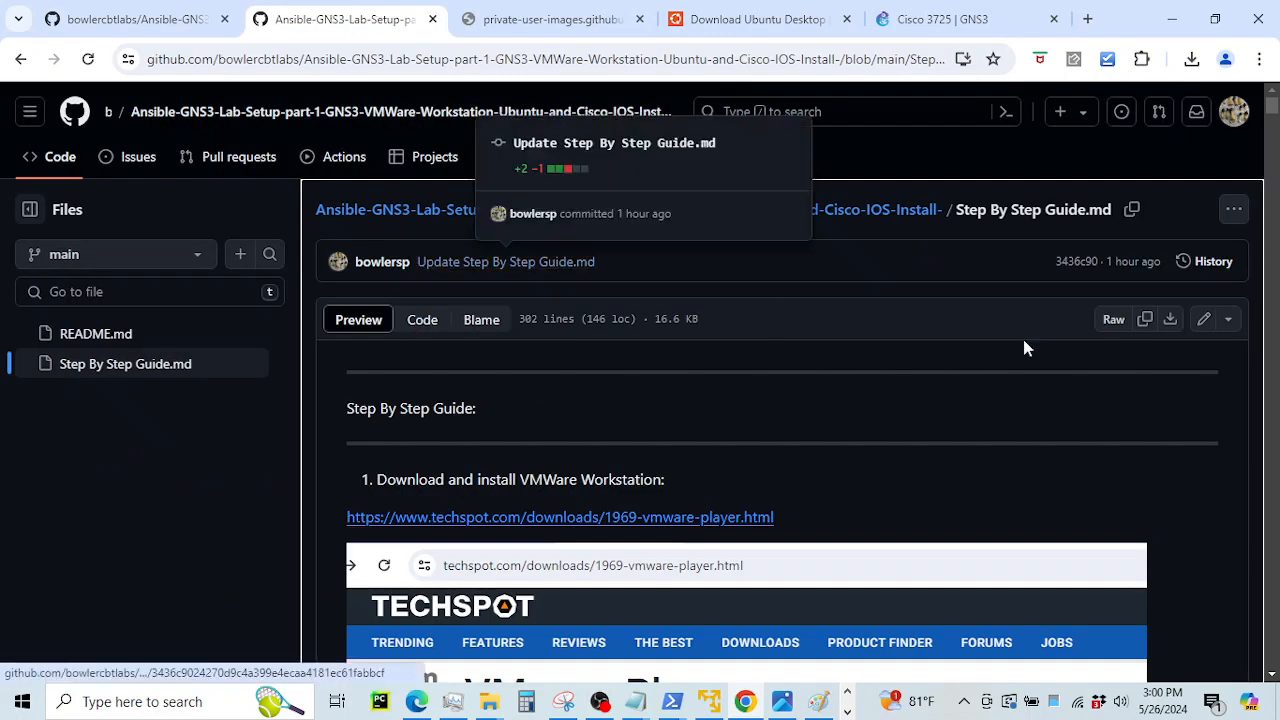
mouse_move(1270, 100)
mouse_down()
mouse_move(1252, 586)
mouse_move(1272, 102)
mouse_up()
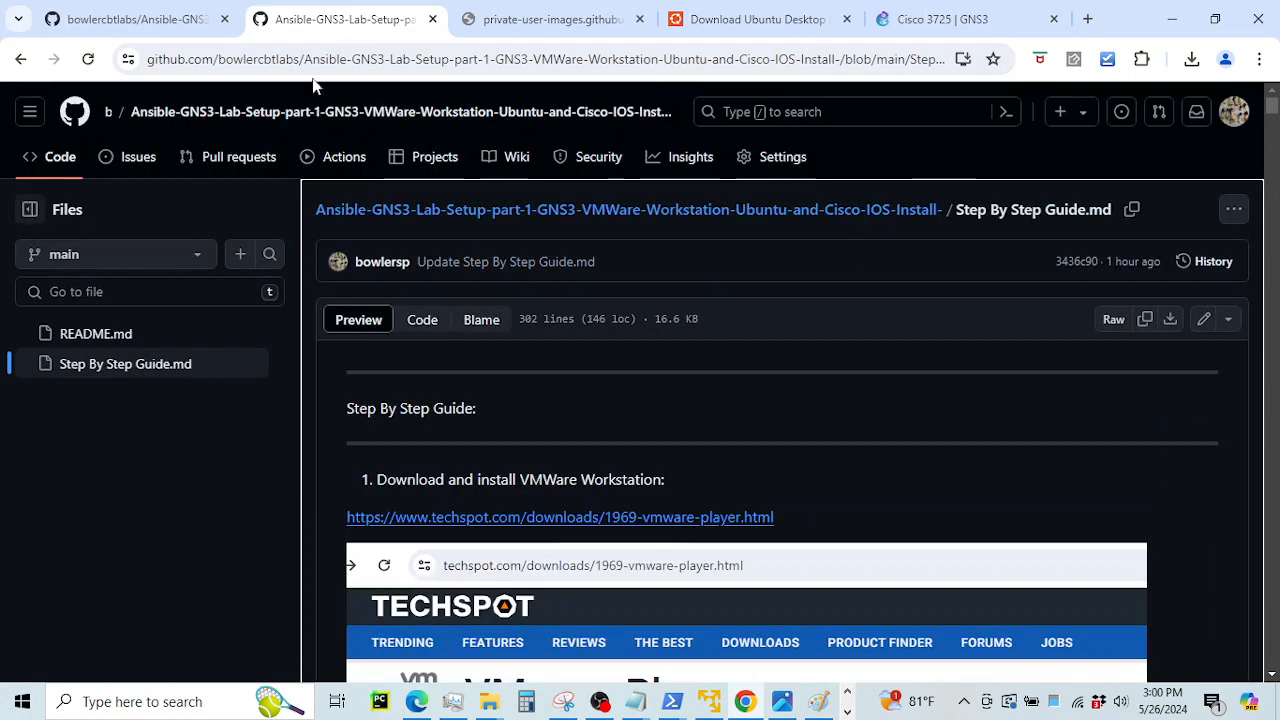
click(125, 20)
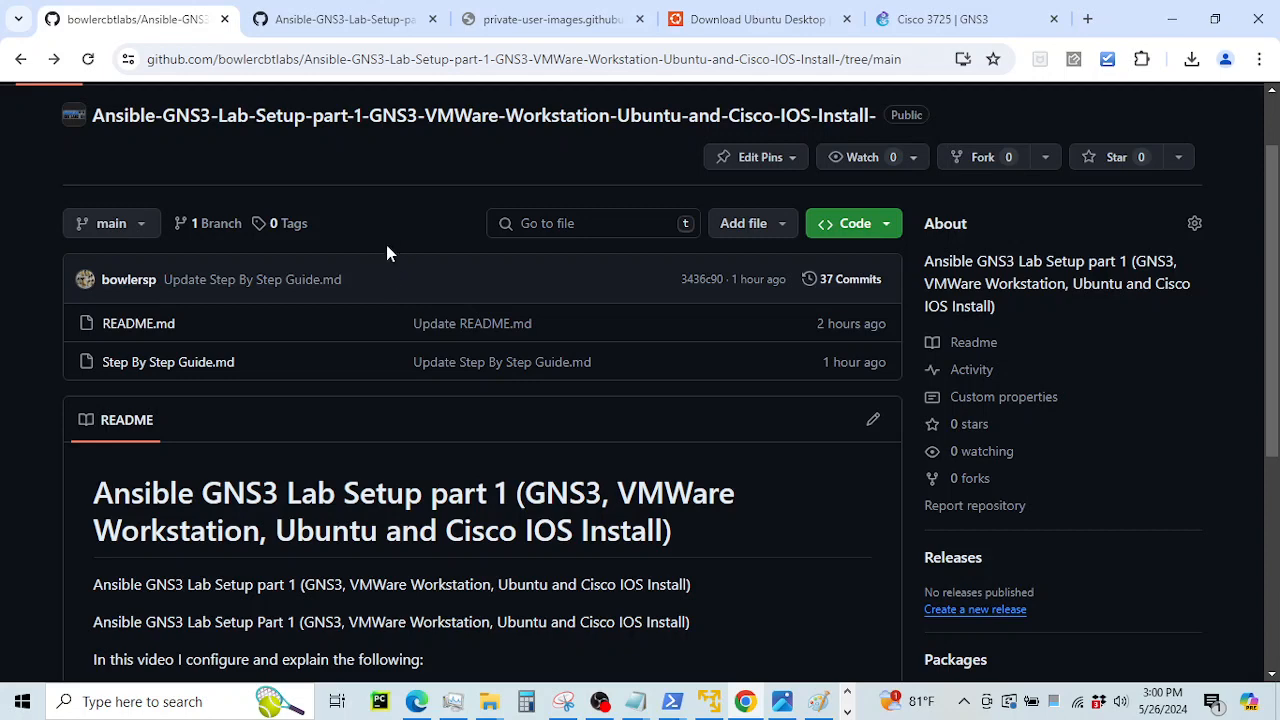
Review the README overview, highlighting 'Ansible GNS3' and 'part 1', then show the lab diagram
scroll(386, 251, down, 3)
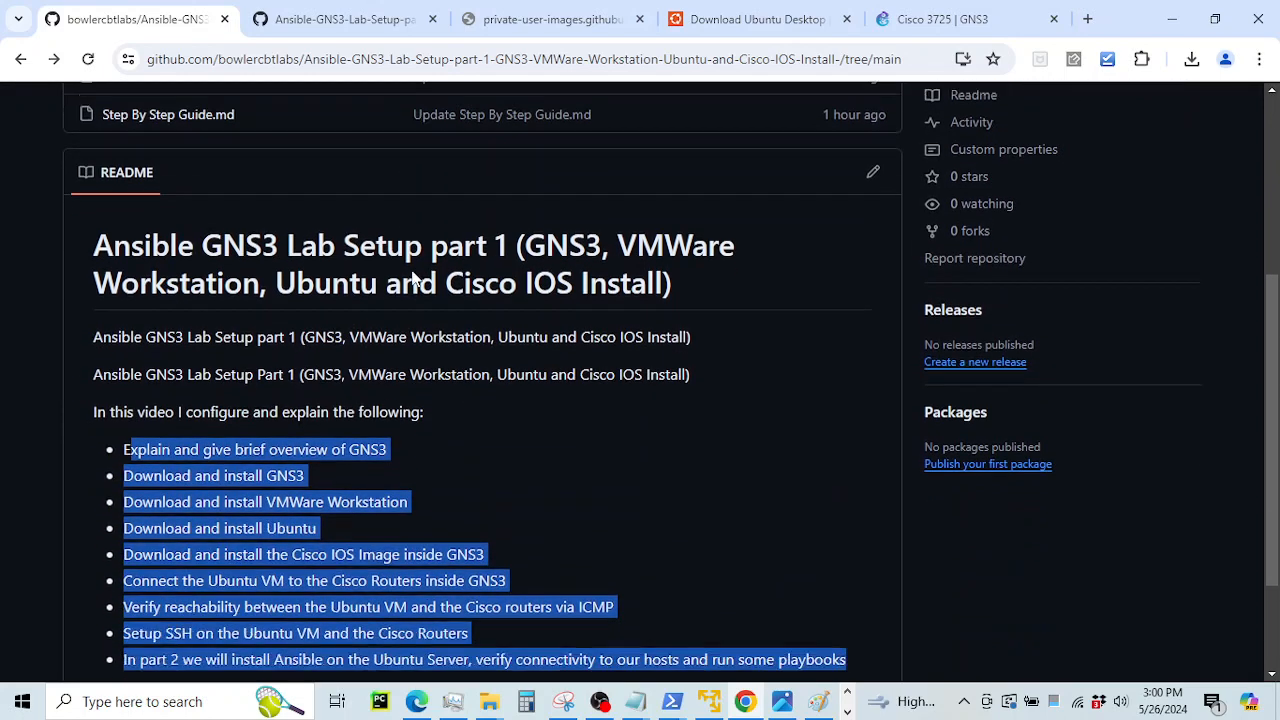
scroll(412, 280, down, 1)
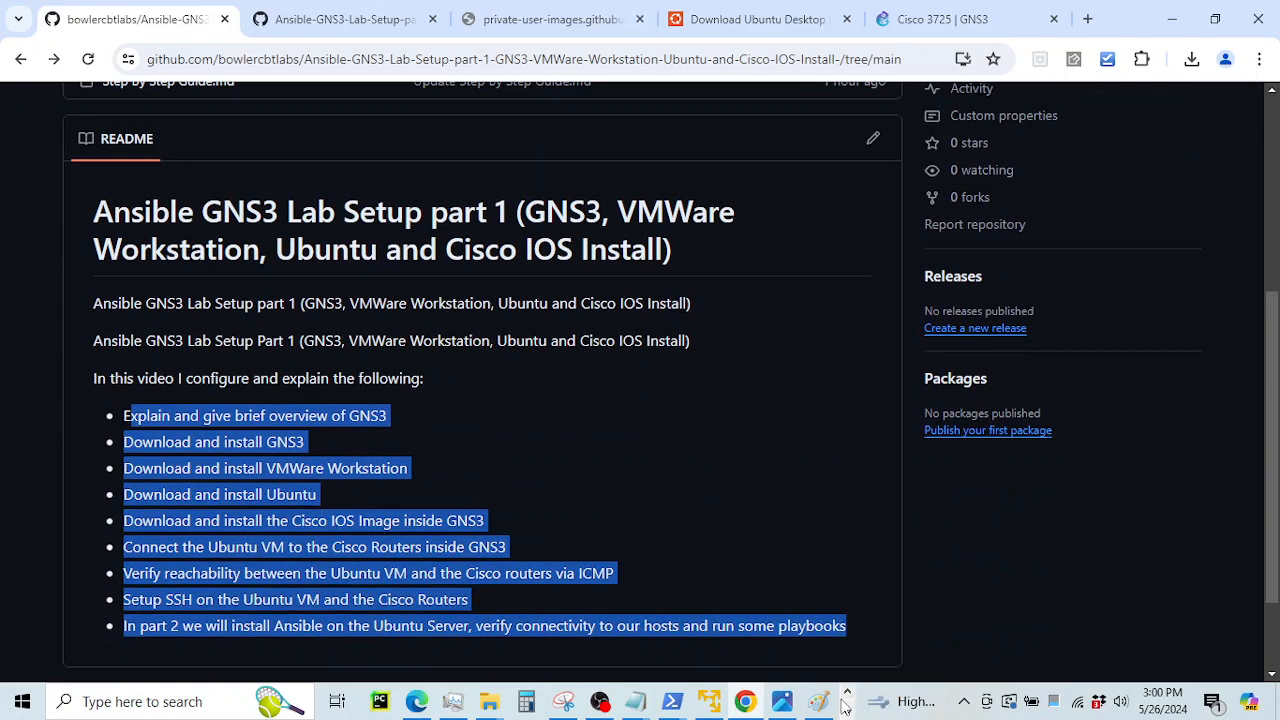
click(659, 494)
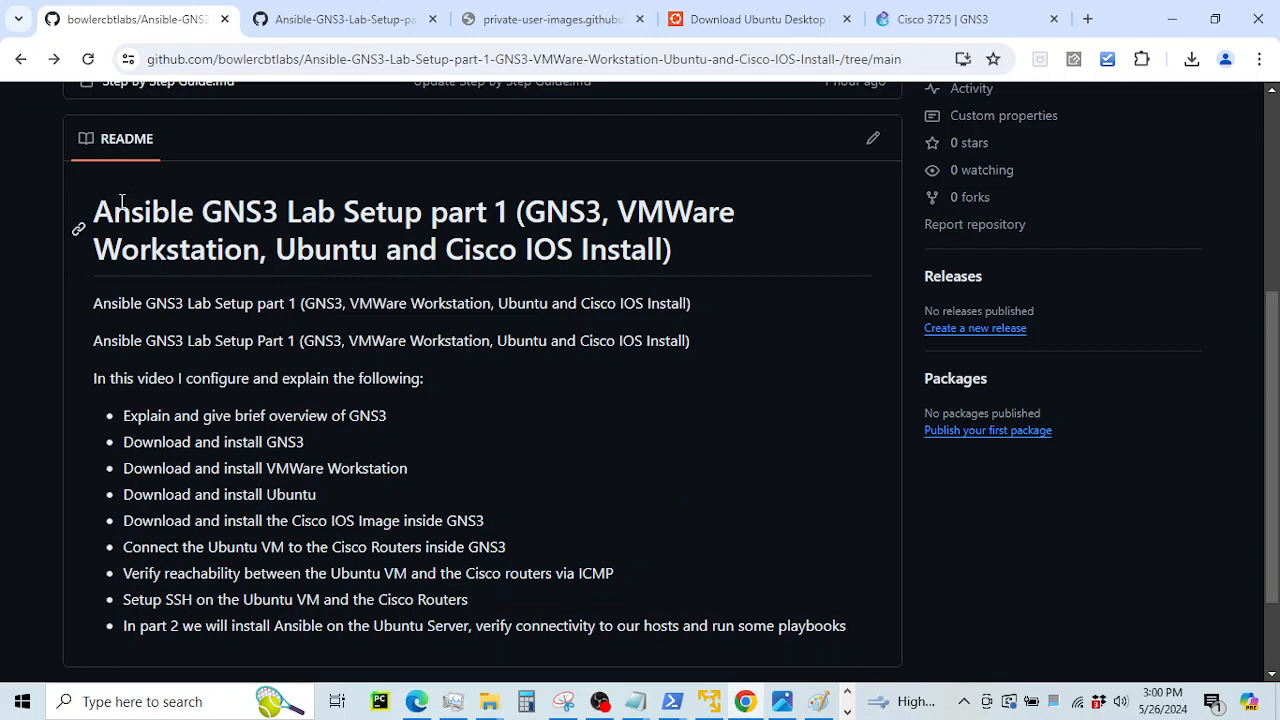
drag(131, 200, 282, 190)
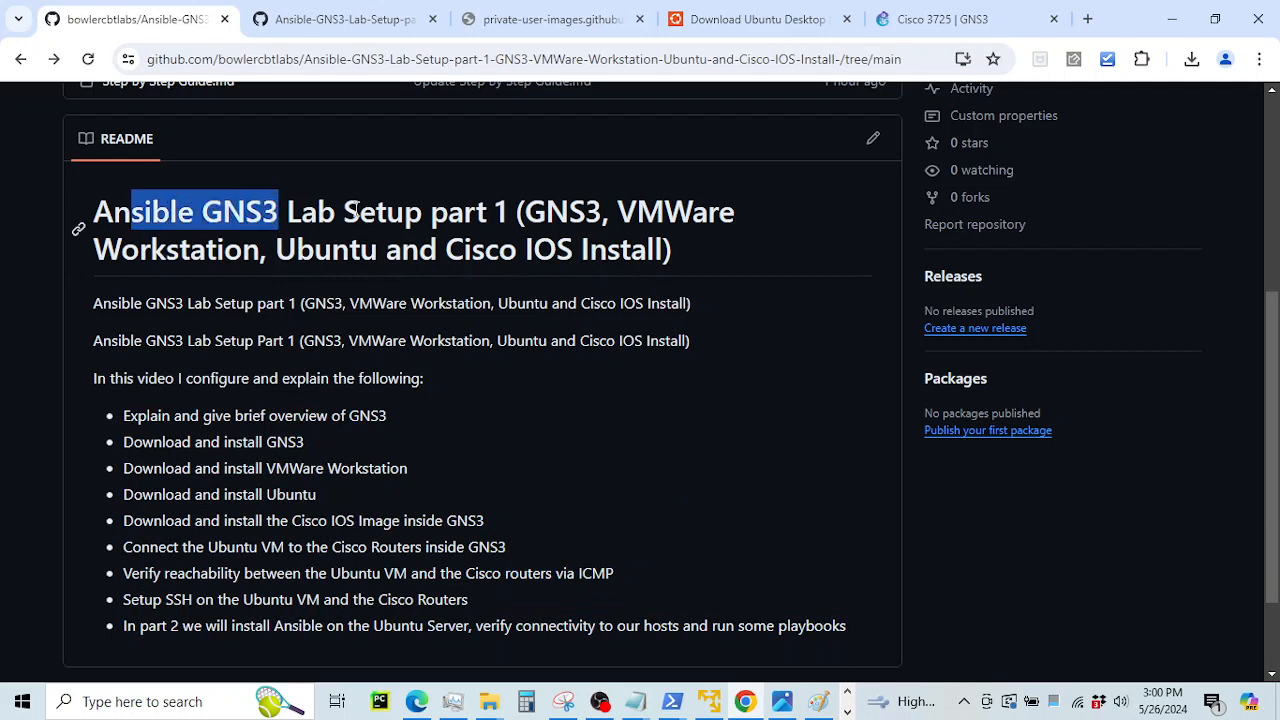
drag(404, 210, 505, 212)
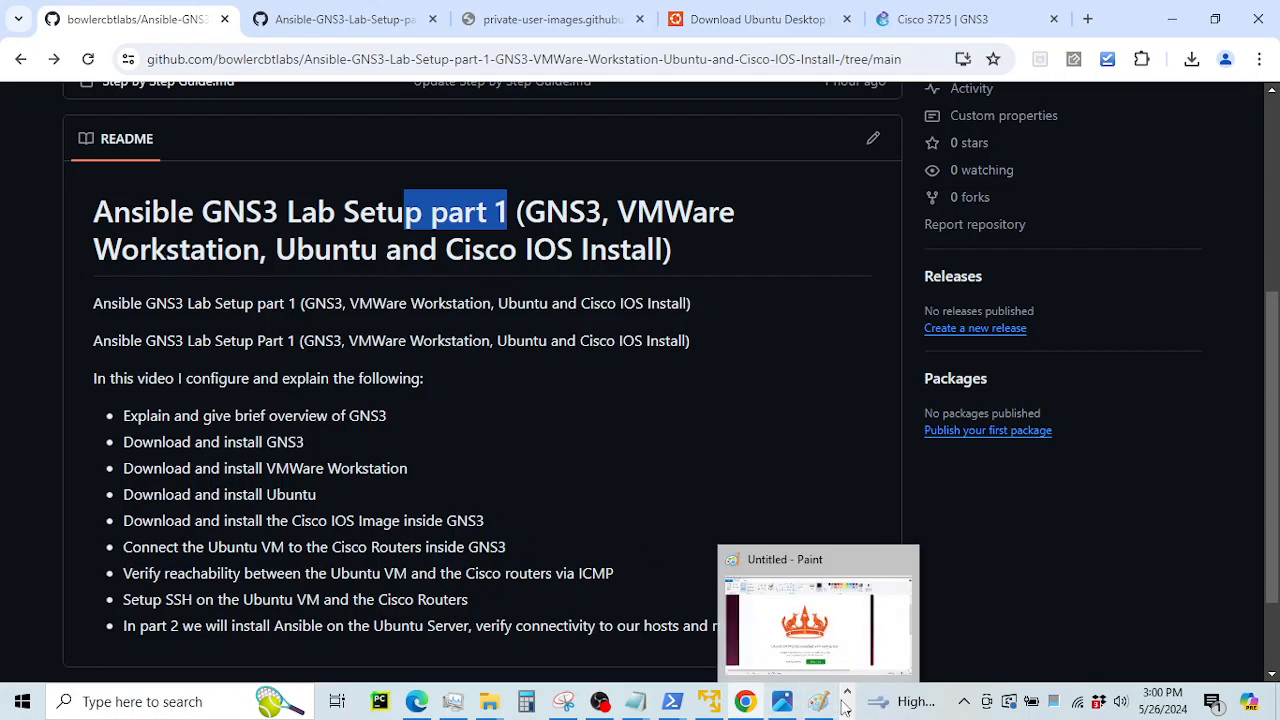
click(493, 374)
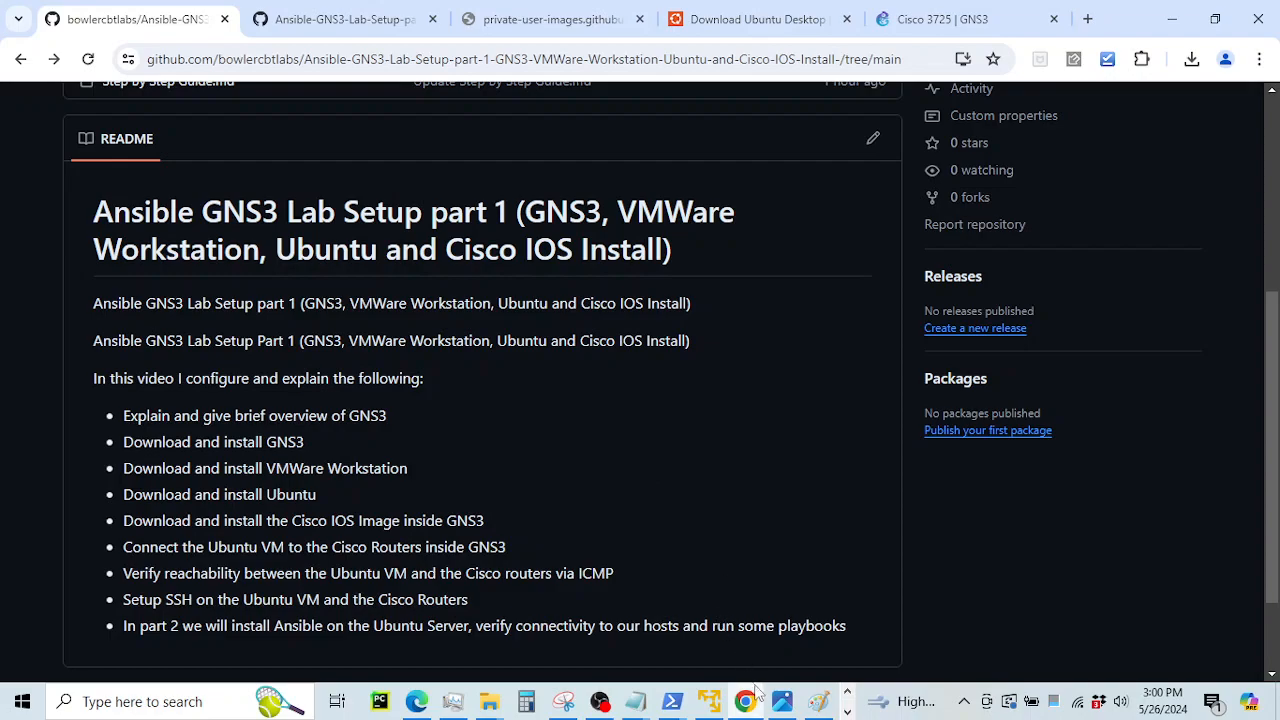
mouse_move(782, 703)
click(780, 640)
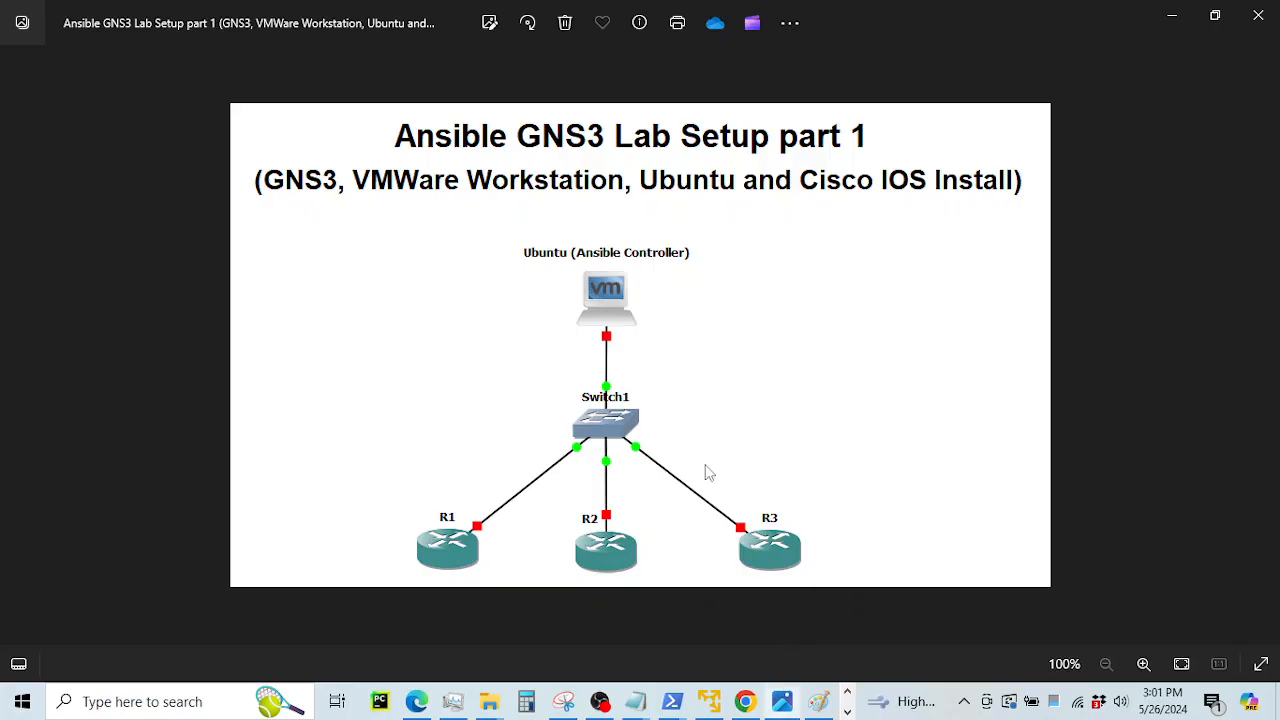